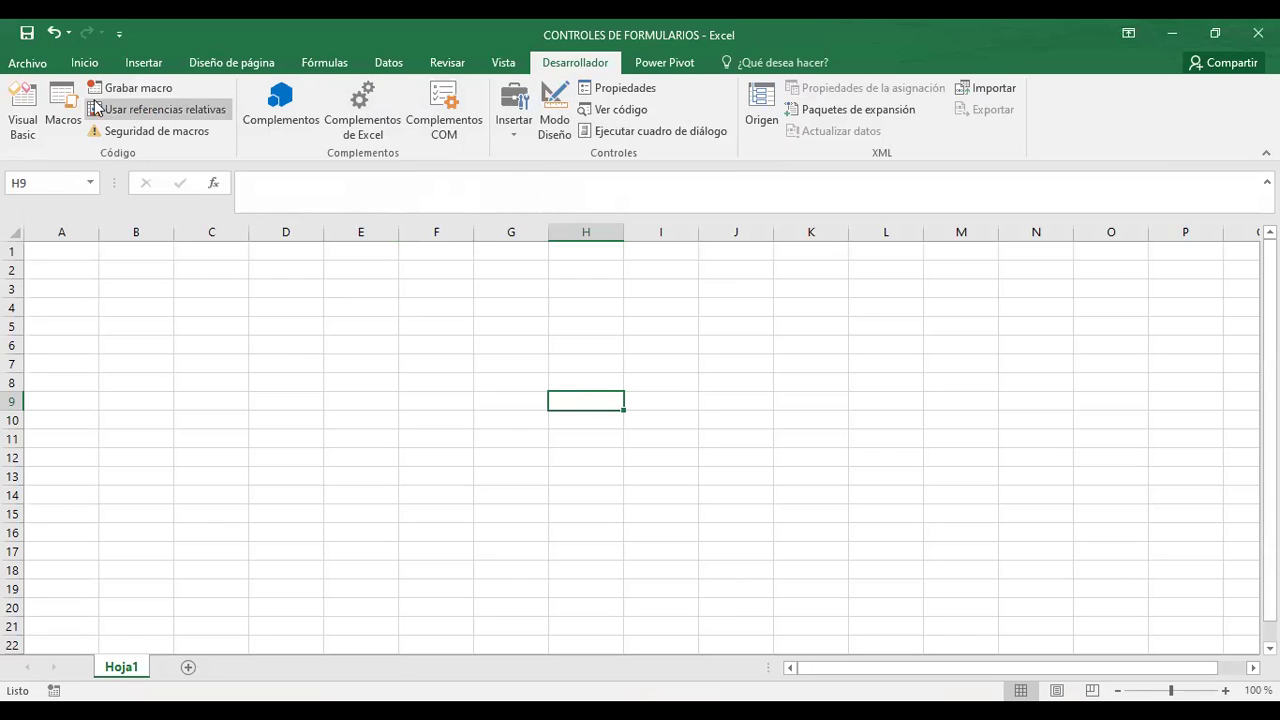
# Step: Leave the VBA editor and open the empty contrlformularios sheet of EJEMPLO1 CONTENIDO43
pyautogui.click(16, 110)
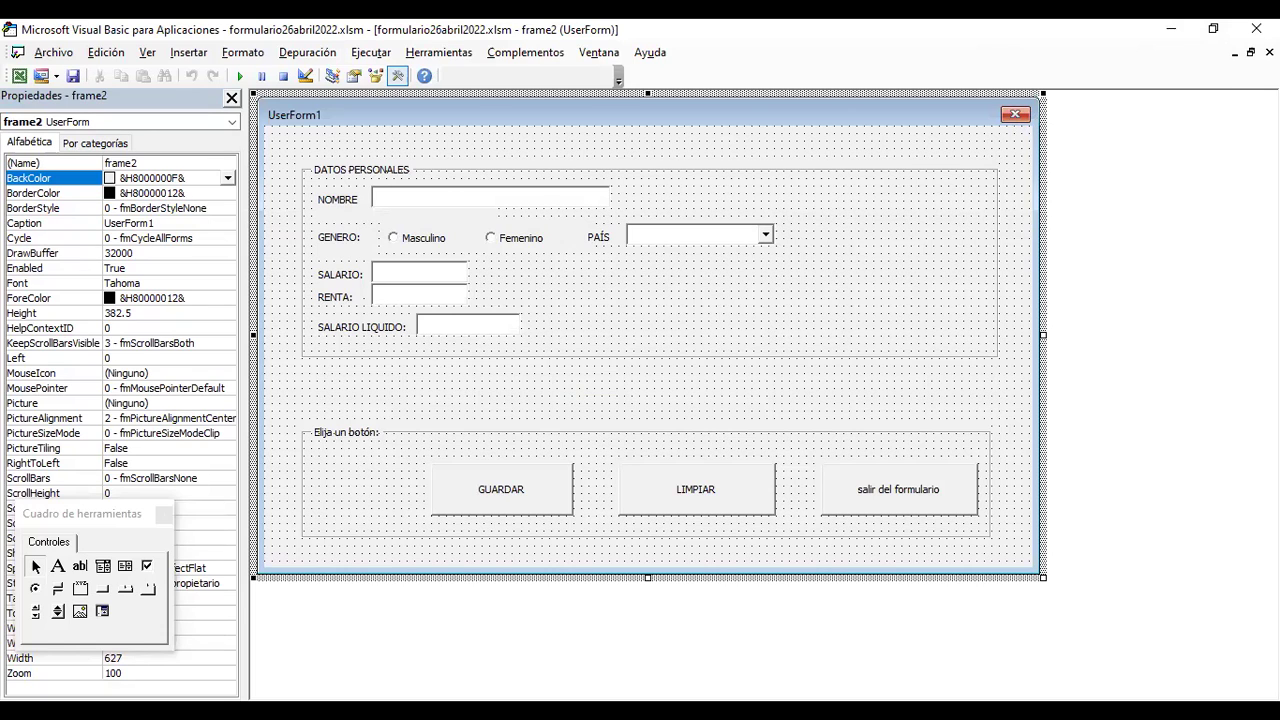
pyautogui.click(1268, 52)
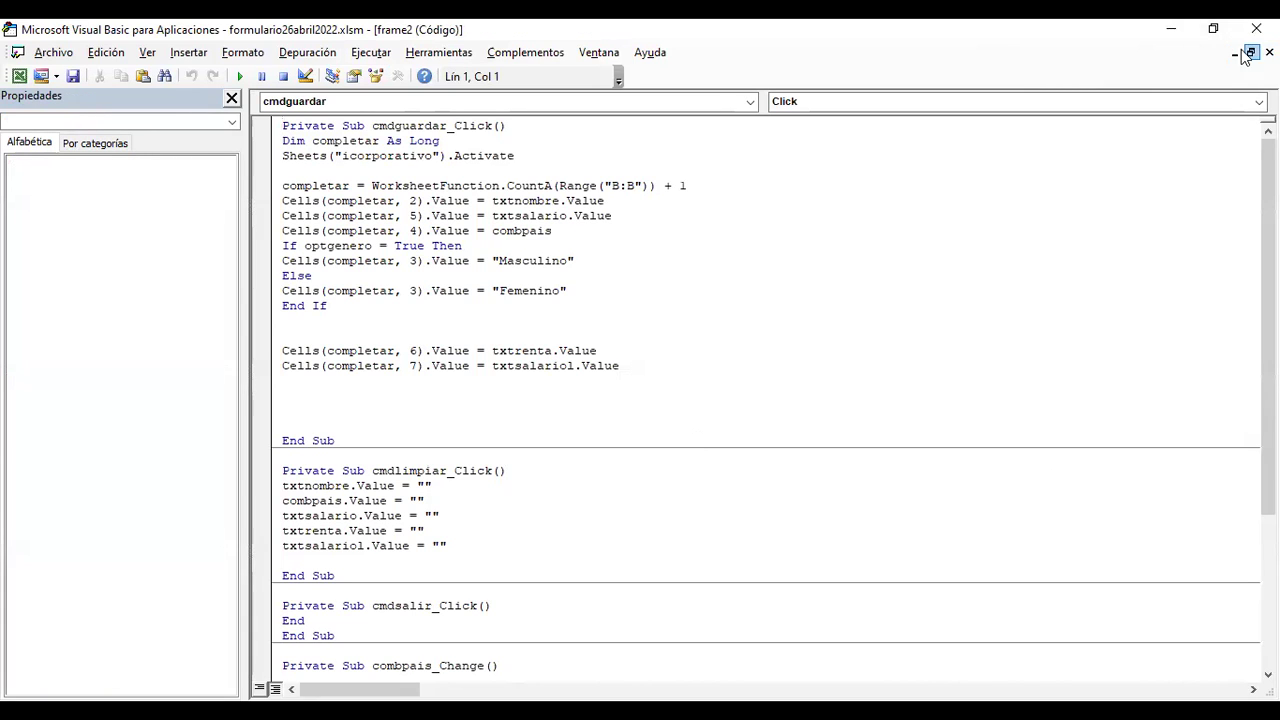
pyautogui.click(1168, 29)
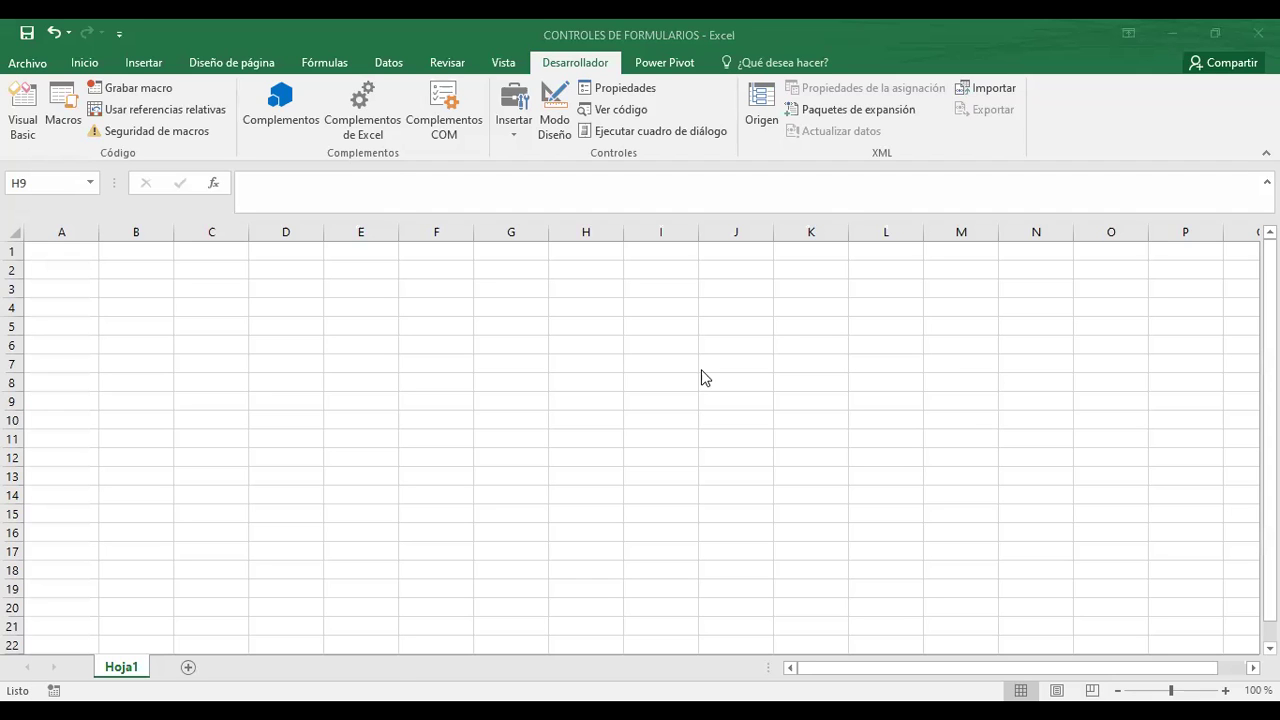
pyautogui.click(186, 669)
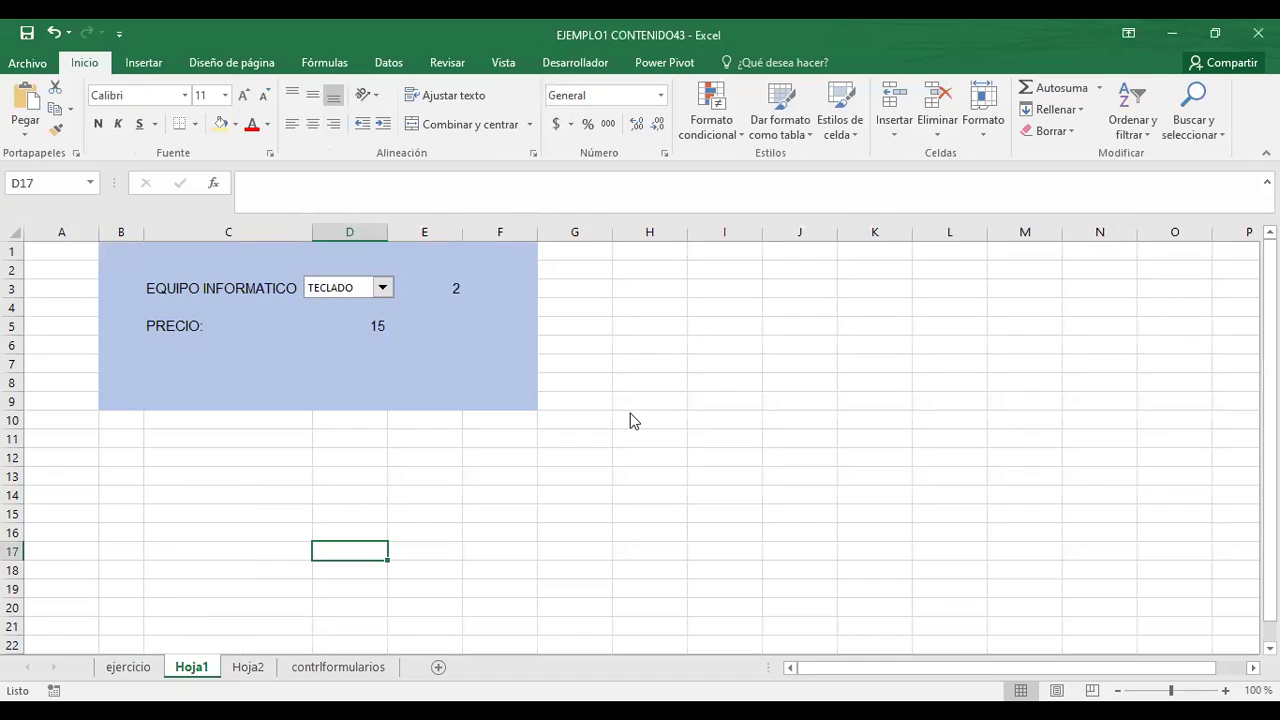
pyautogui.click(330, 670)
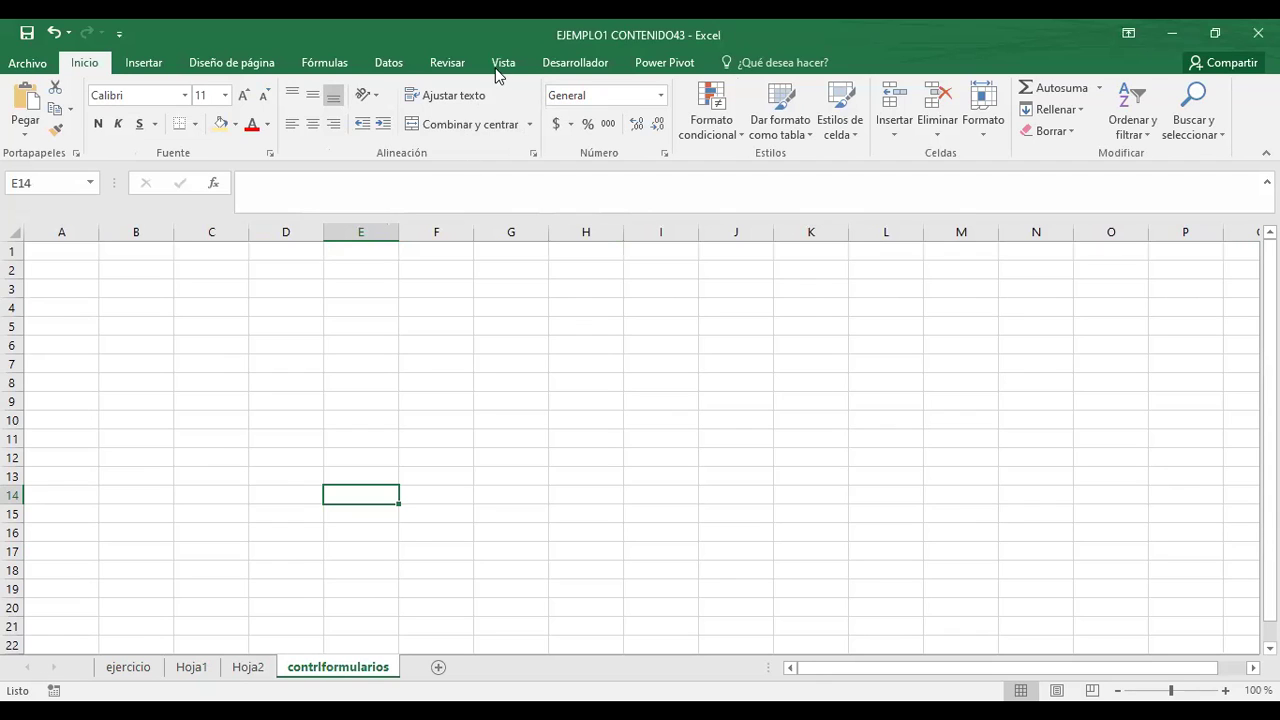
# Step: On the Desarrollador tab, look through the Insertar controls list, then select cell C4
pyautogui.click(558, 64)
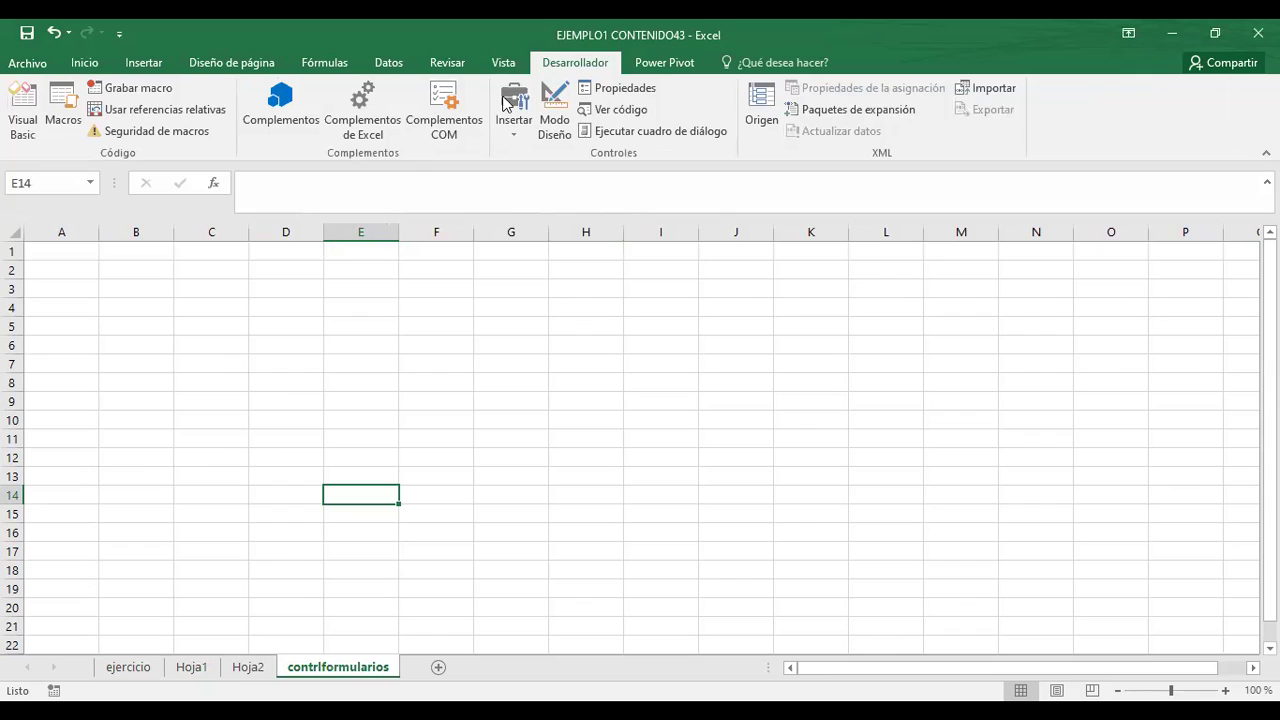
pyautogui.click(514, 135)
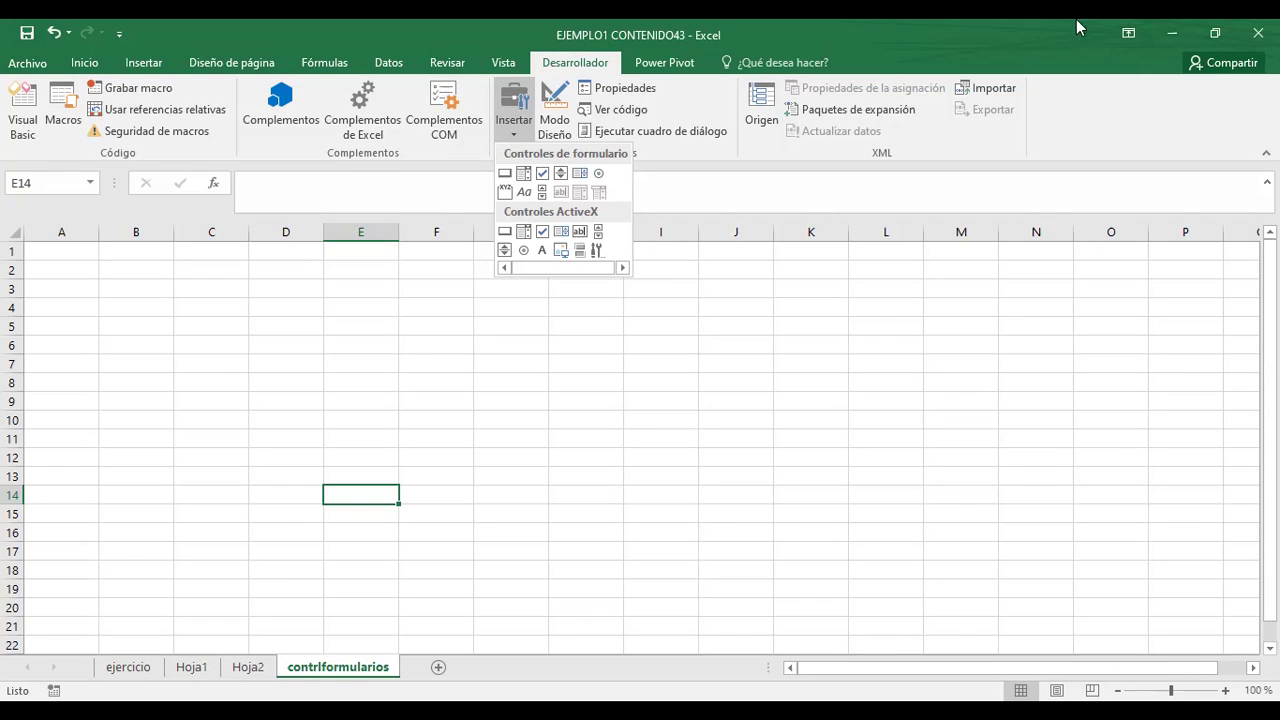
pyautogui.press('Escape')
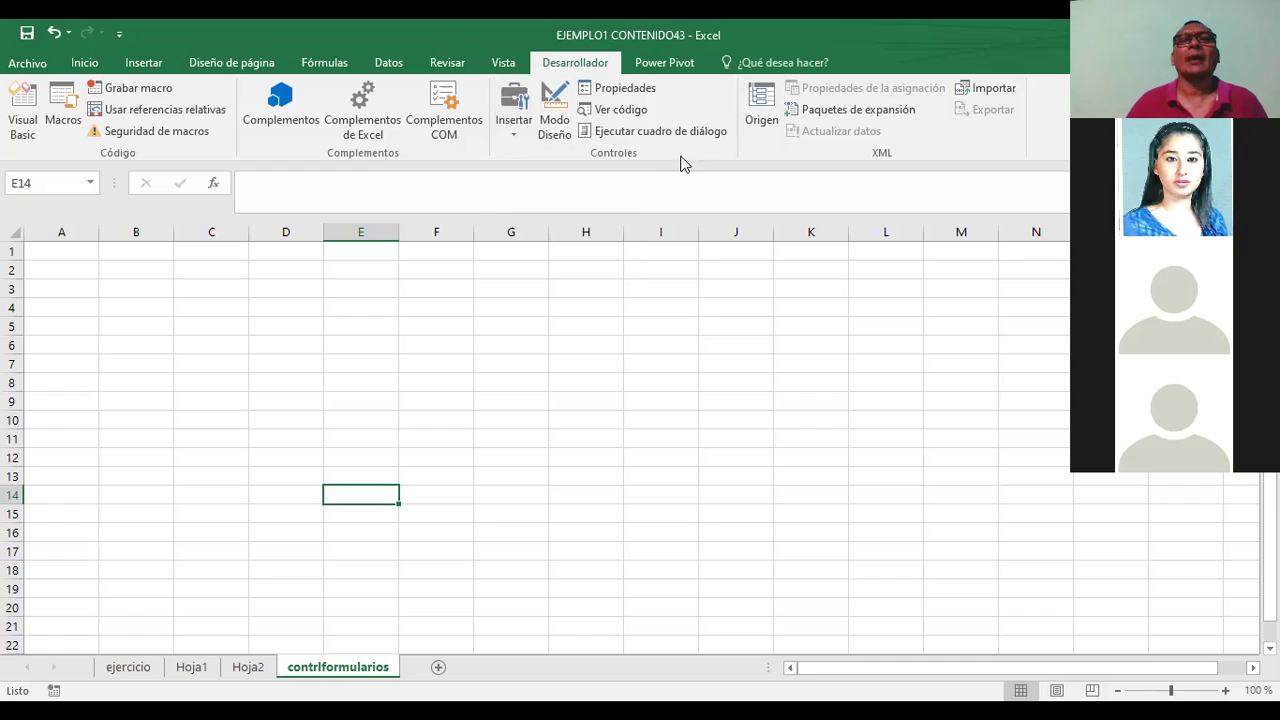
pyautogui.click(510, 131)
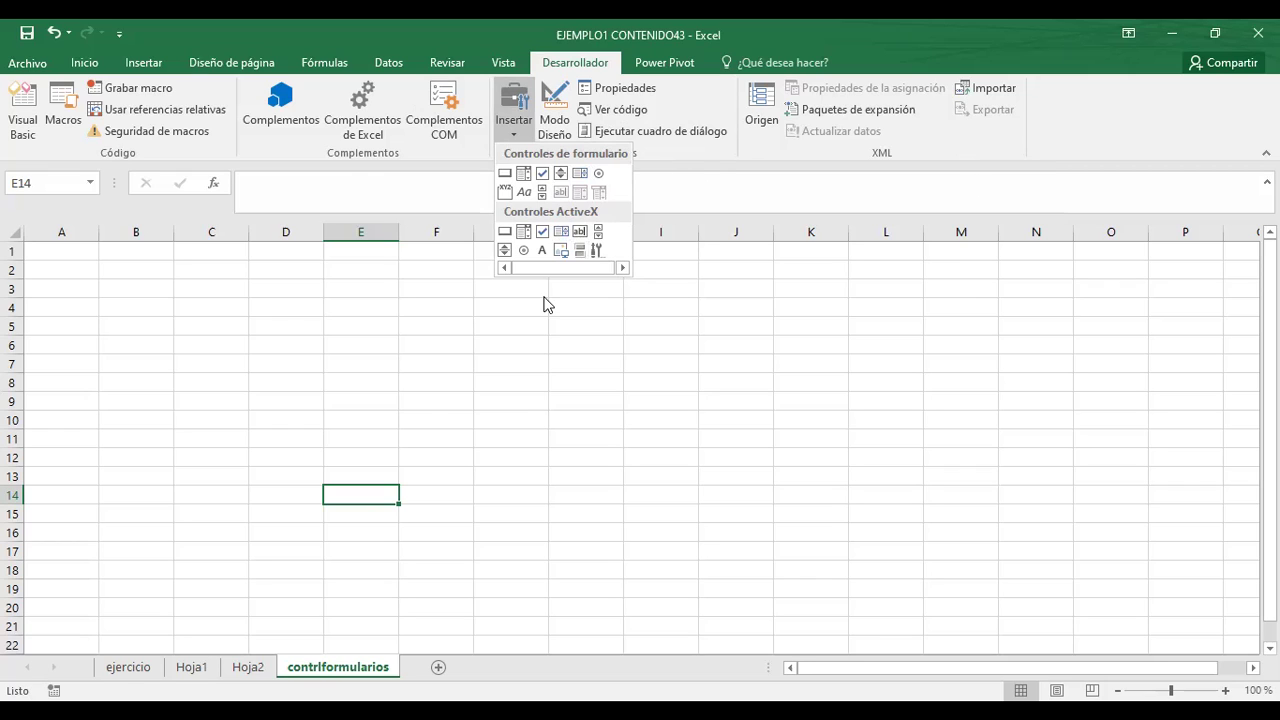
pyautogui.click(170, 315)
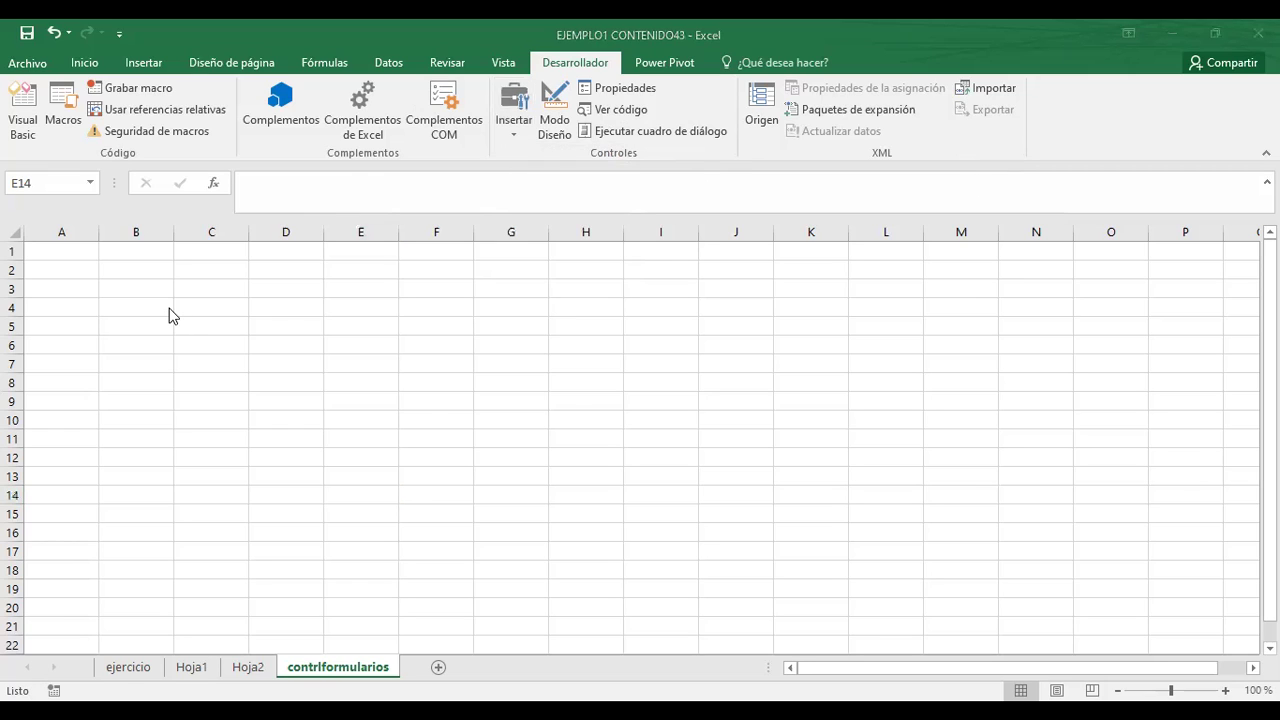
pyautogui.click(190, 305)
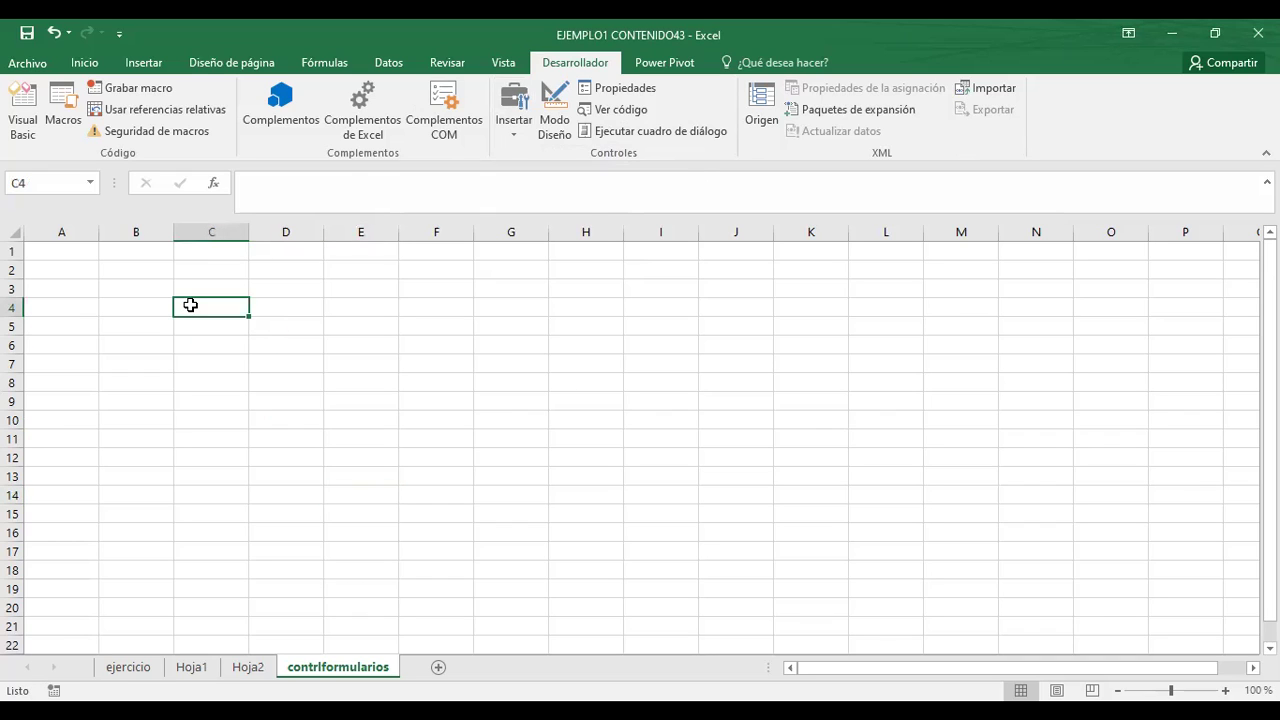
# Step: Enter the PRODUCTO header with PAPEL BOND below it, and a PRECIOS header in E4
pyautogui.write('PRODUCTO')
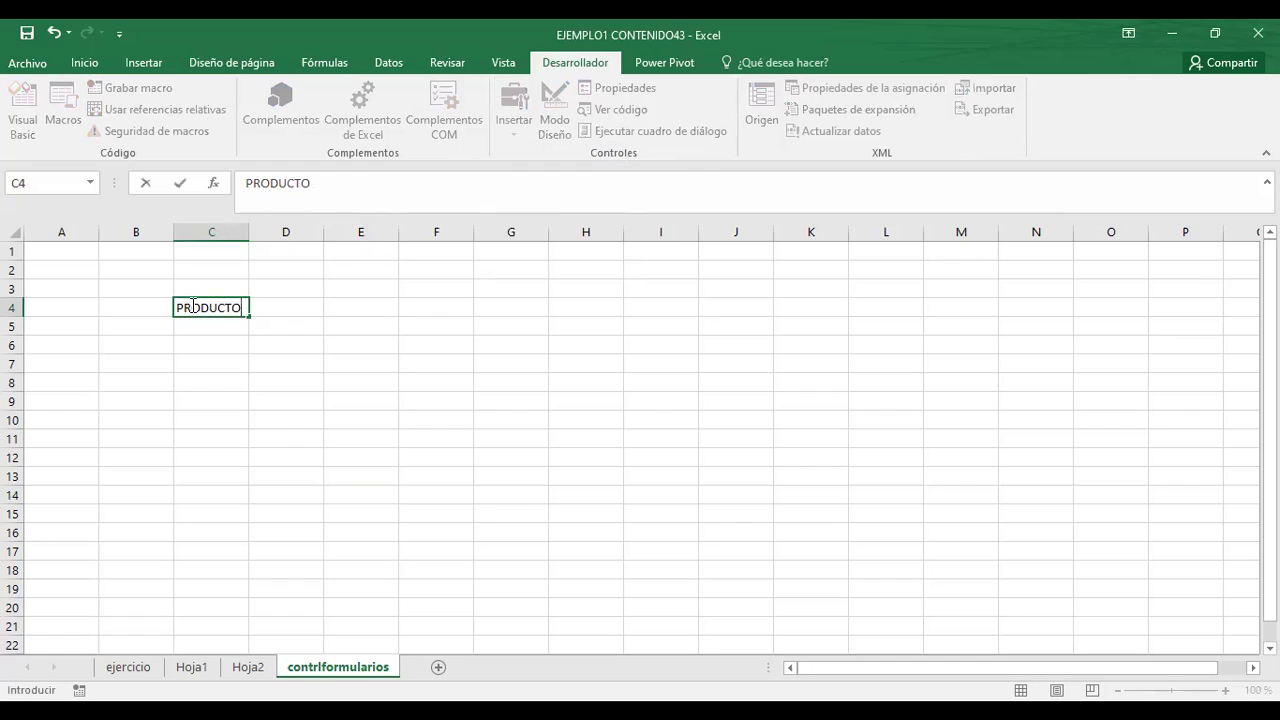
pyautogui.press('Return')
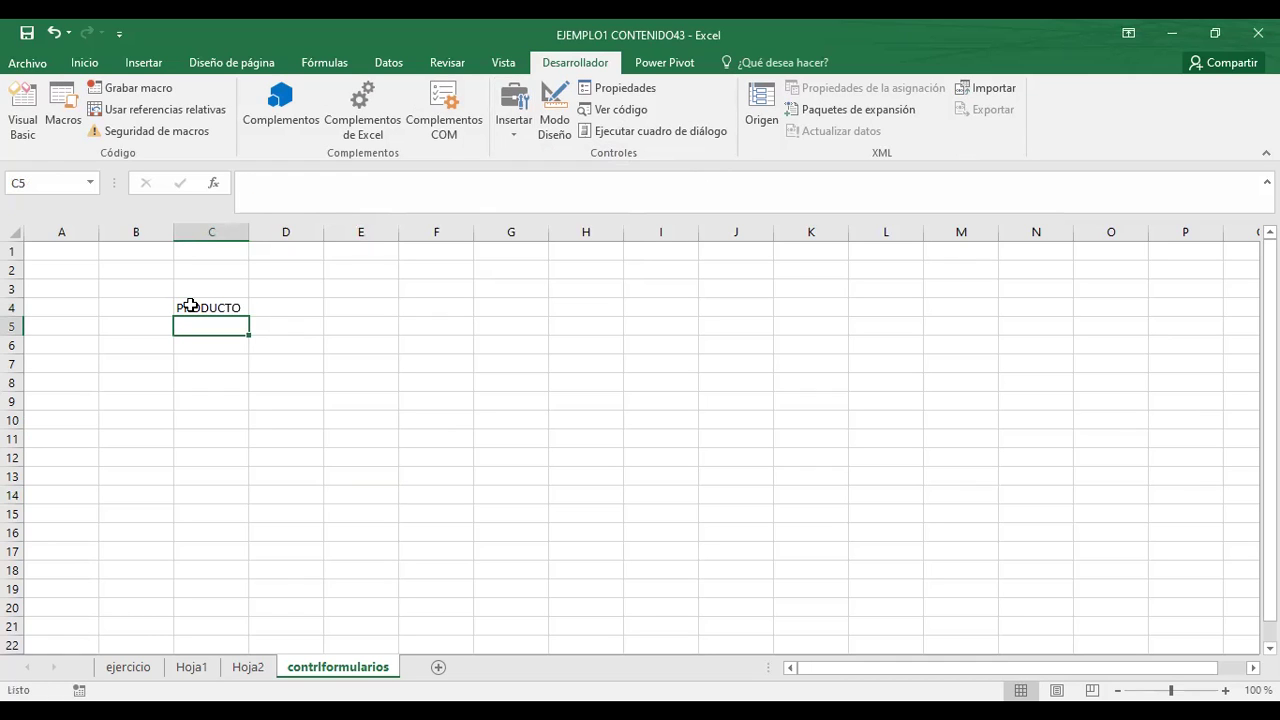
pyautogui.write('PAPEL BOND')
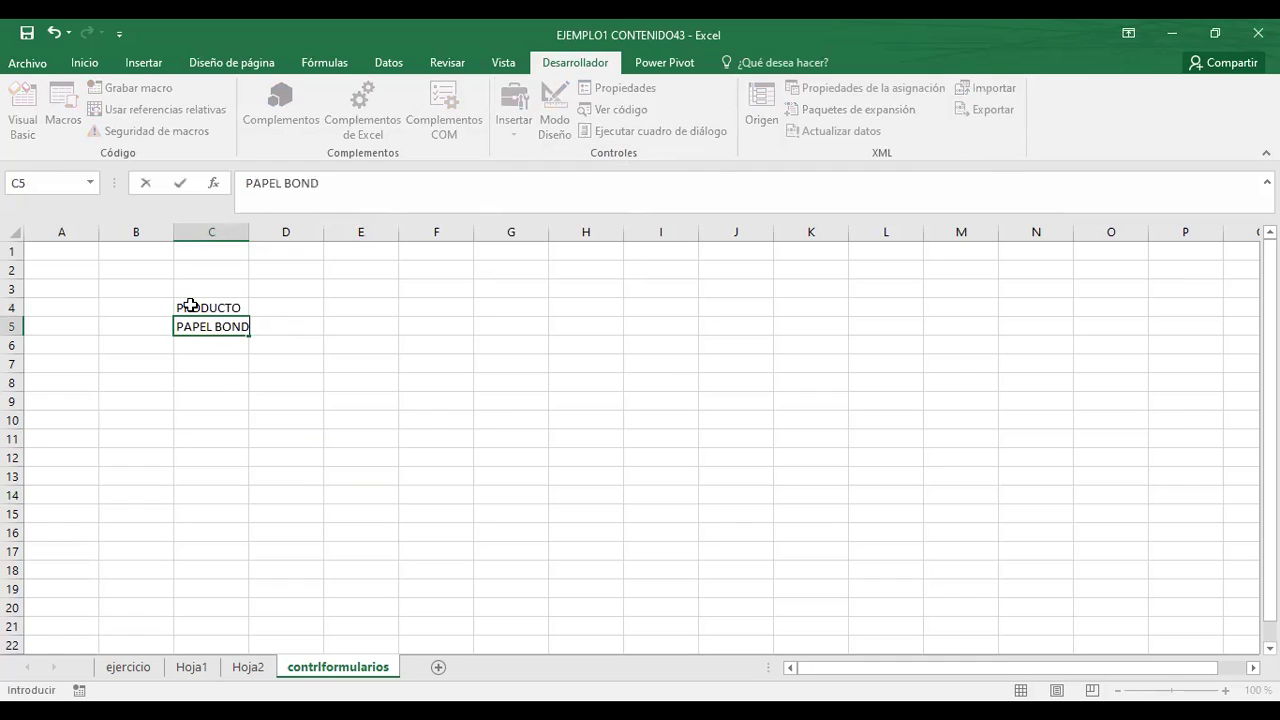
pyautogui.click(299, 310)
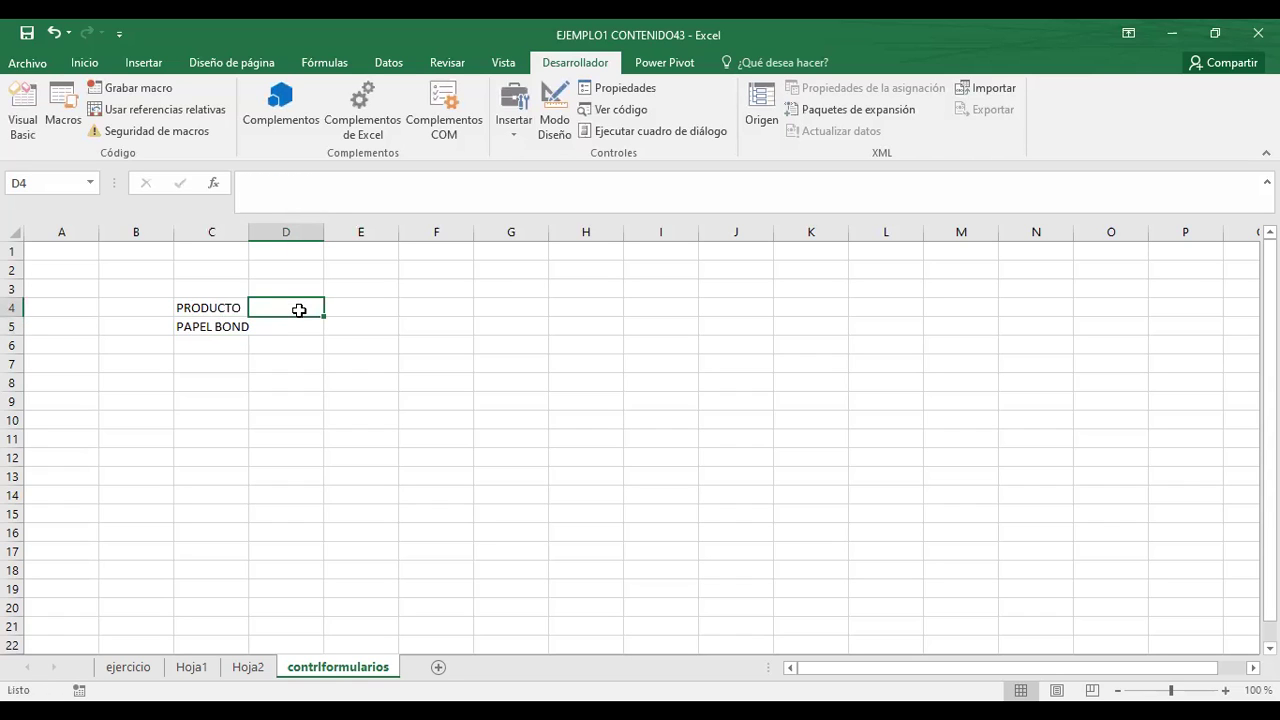
pyautogui.write('PRECIOS')
pyautogui.click(462, 318)
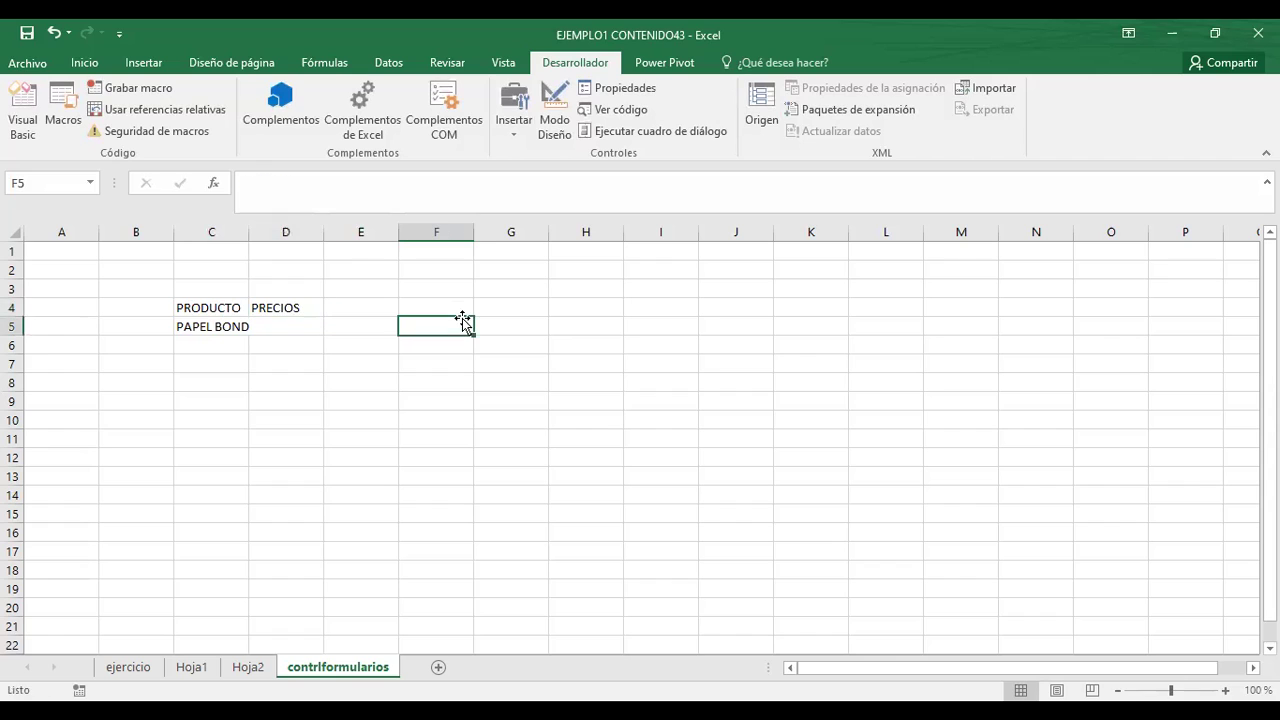
pyautogui.click(276, 310)
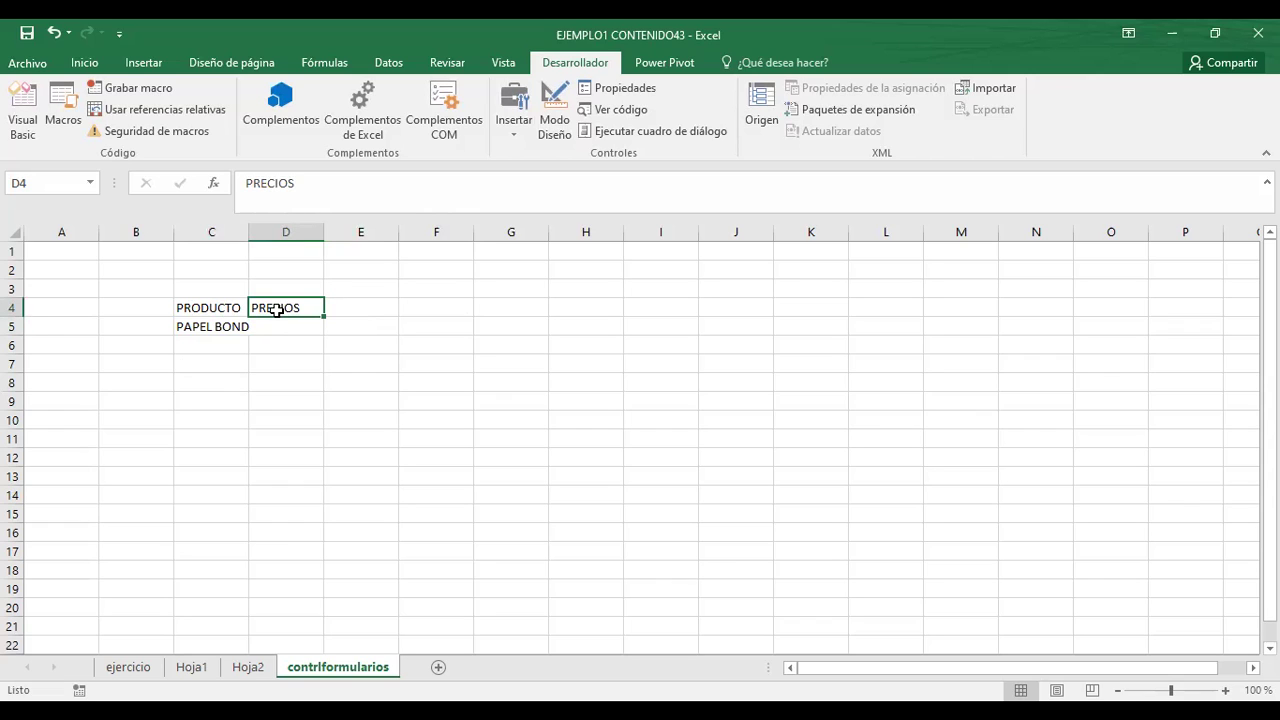
pyautogui.press('Delete')
pyautogui.press('Right')
pyautogui.write('PRECIOS')
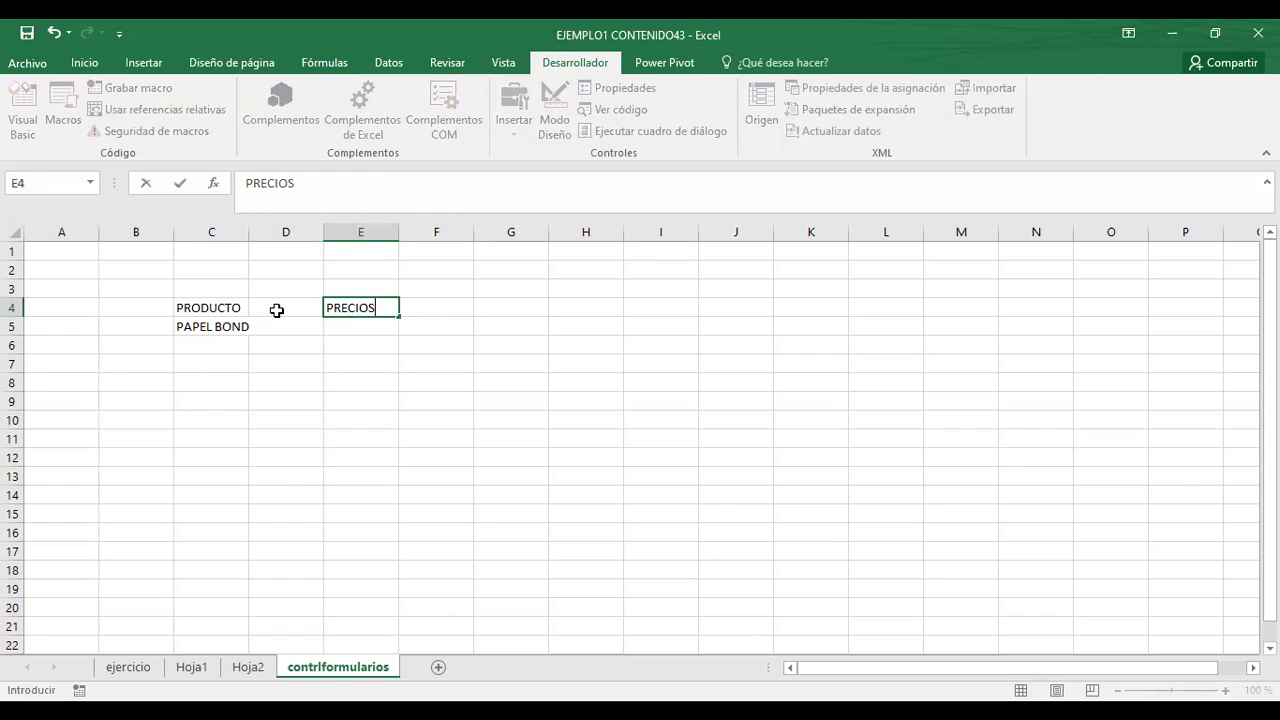
pyautogui.press('Left')
pyautogui.press('Down')
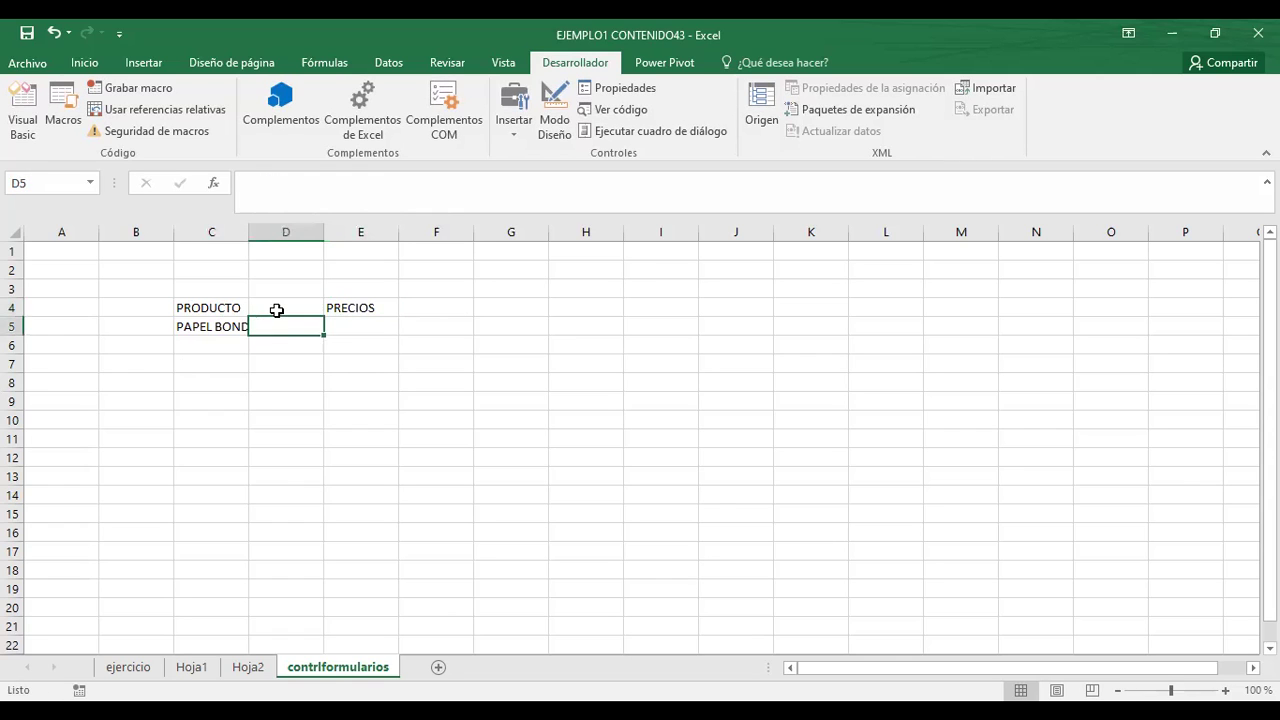
pyautogui.press('Left')
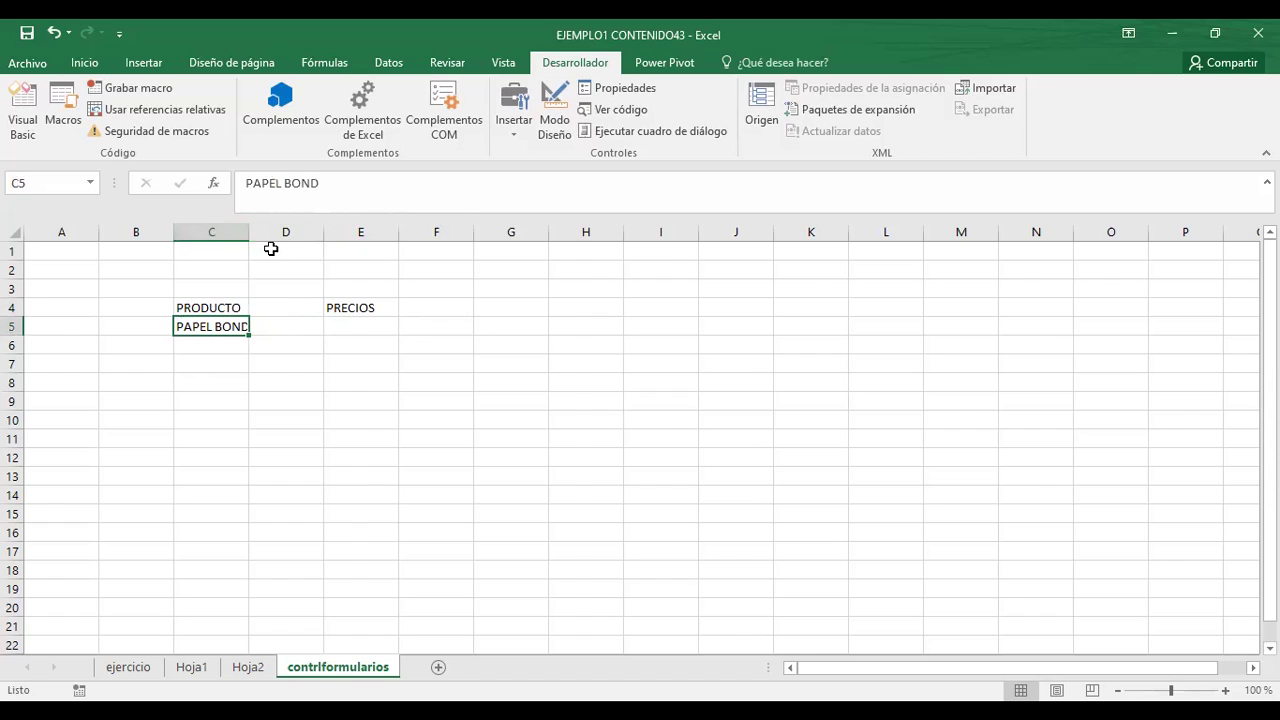
# Step: Widen column C and list TIJERAS, CUADERNOS, TINTAS, FOLDER and COMPUTADORAS in C6:C10
pyautogui.moveTo(244, 231); pyautogui.dragTo(272, 249)
pyautogui.click(194, 344)
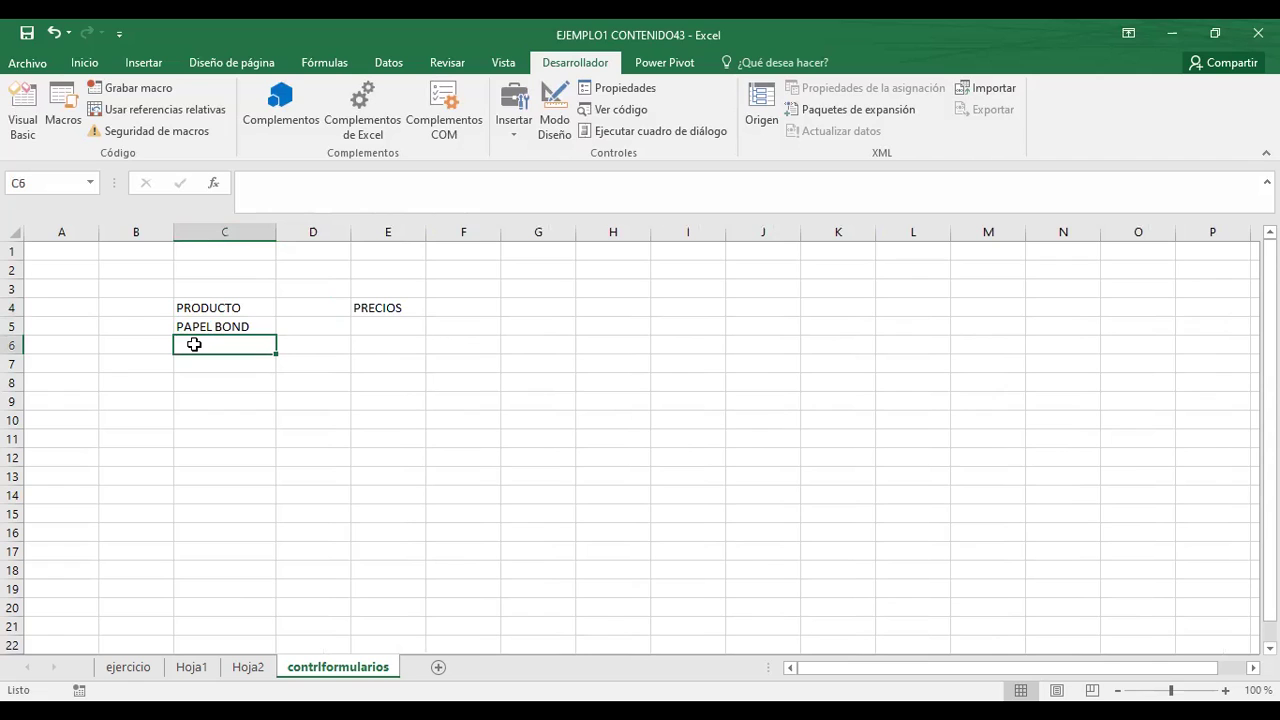
pyautogui.write('TIJERAS')
pyautogui.press('Return')
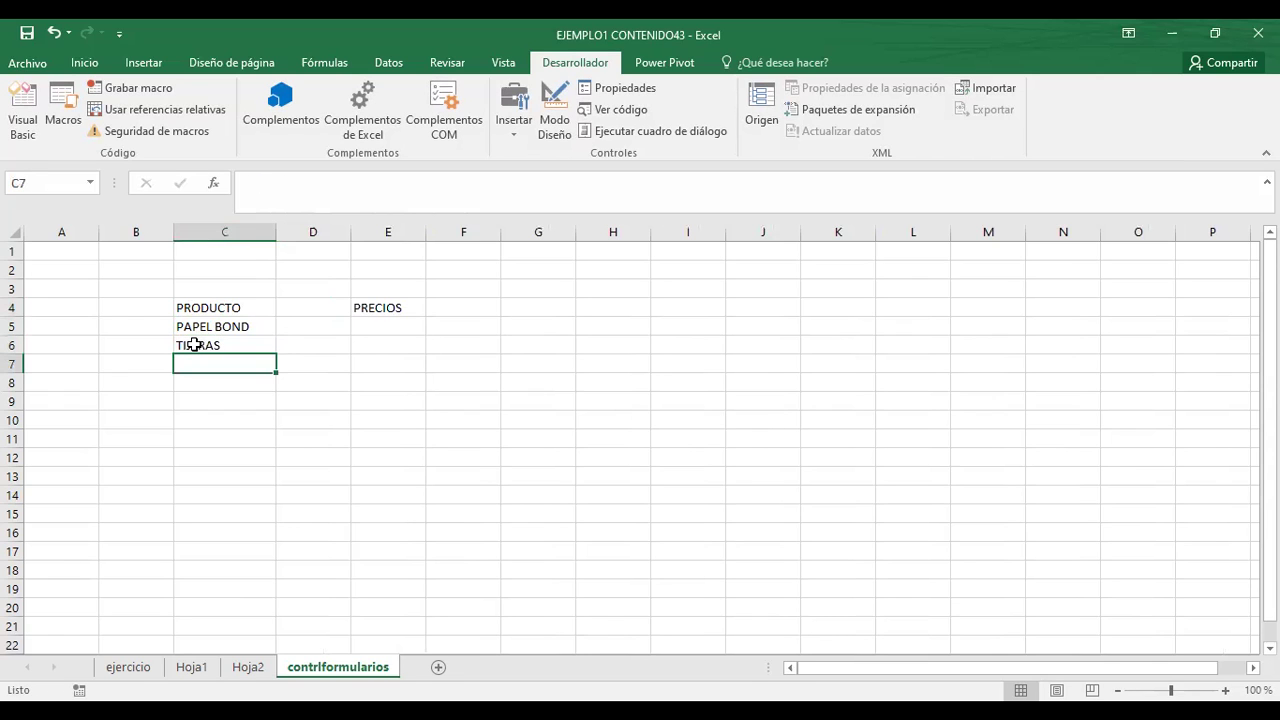
pyautogui.write('CUADERNOS')
pyautogui.press('Return')
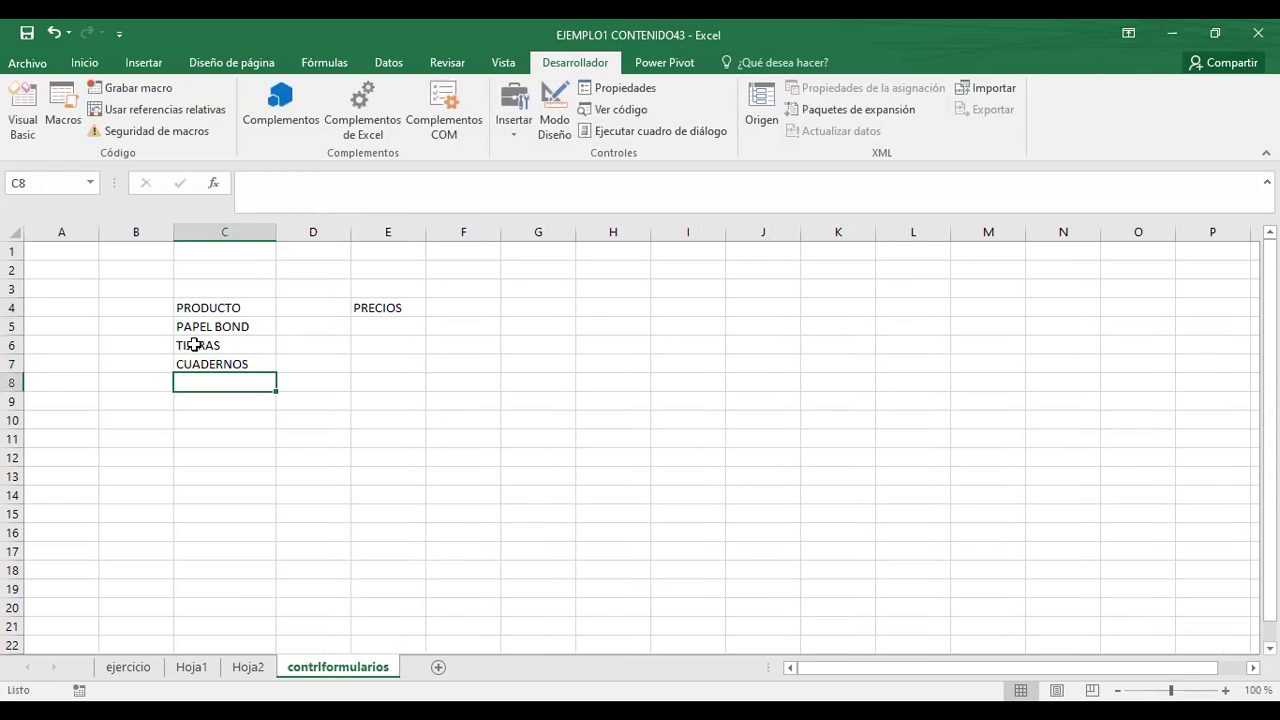
pyautogui.write('TINTAS')
pyautogui.press('Return')
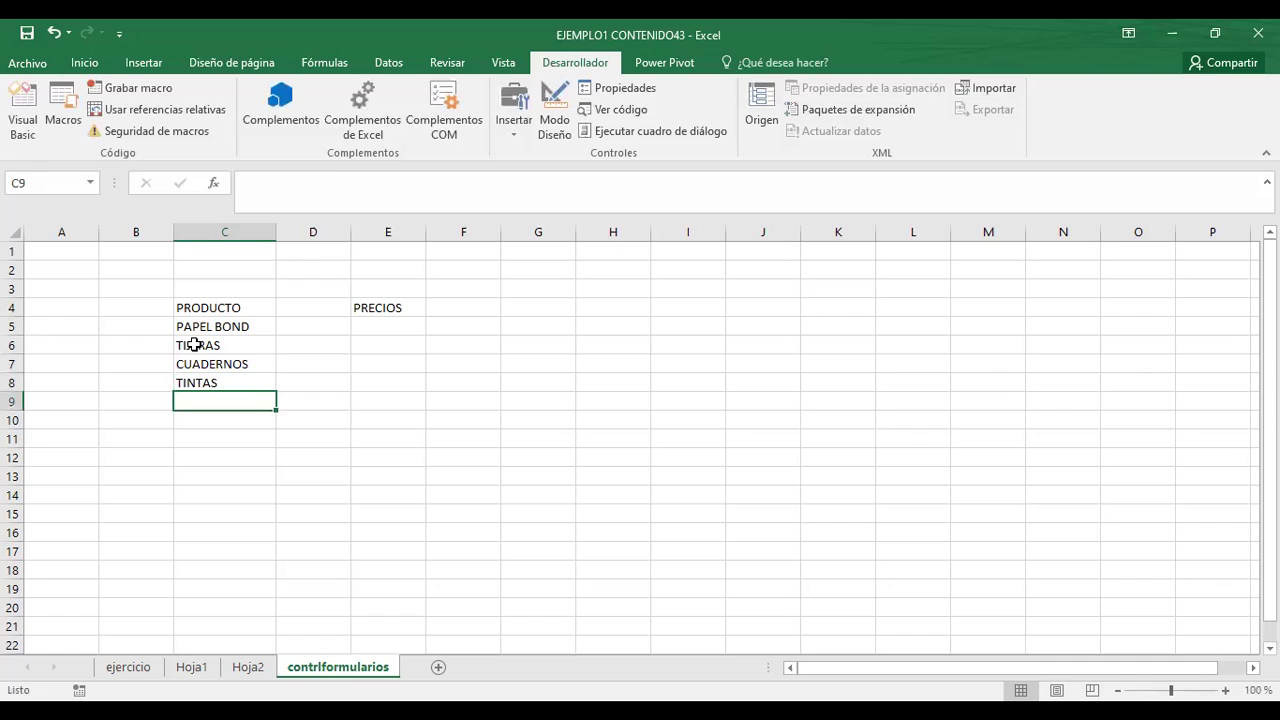
pyautogui.write('FOLDER')
pyautogui.press('Return')
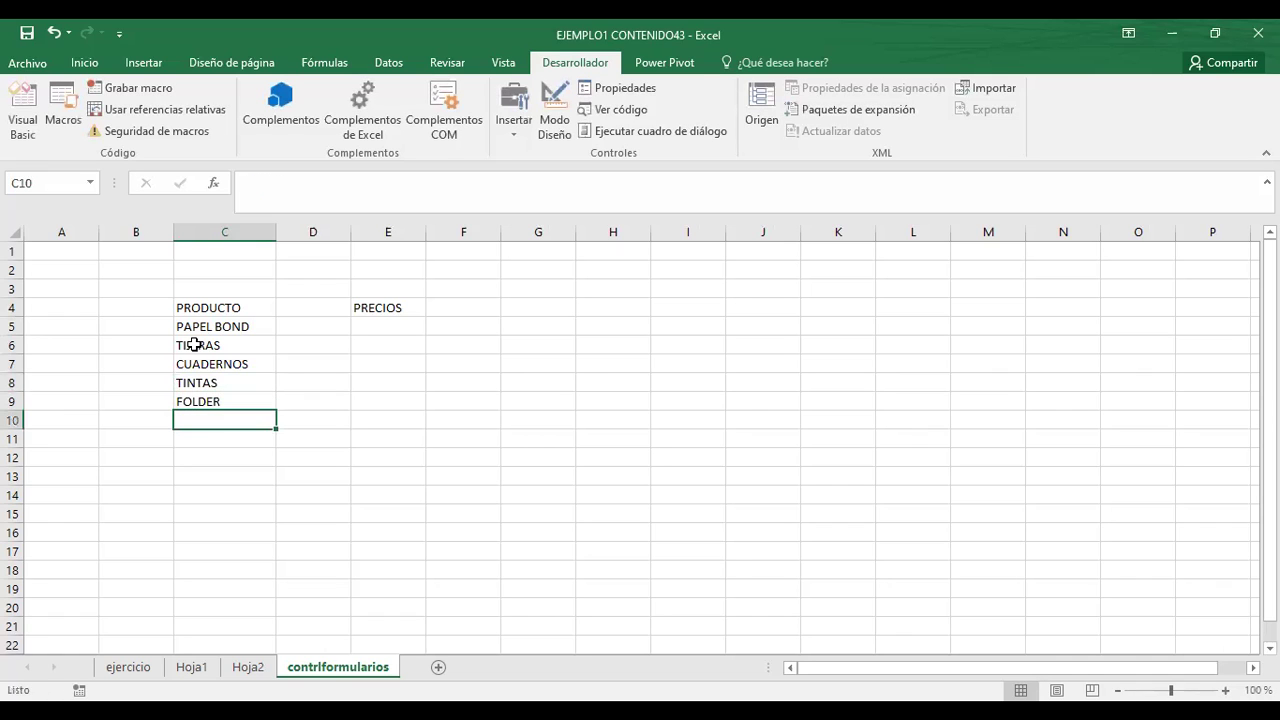
pyautogui.write('COMPUTdo')
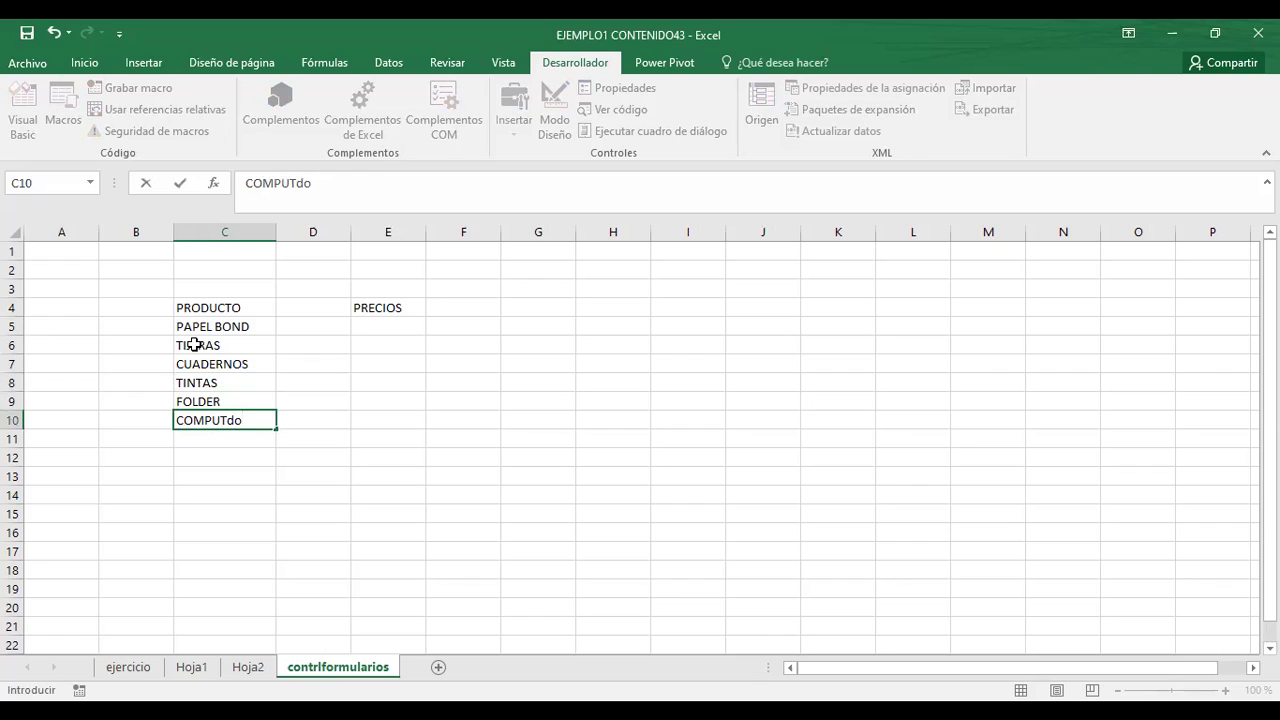
pyautogui.press('BackSpace')
pyautogui.press('BackSpace')
pyautogui.write('ADORAS')
pyautogui.press('Return')
# Step: Add MONITORES, TV, VENTILADORES and CELULARES in C11:C14, then go to cell E5
pyautogui.write('MONITORES')
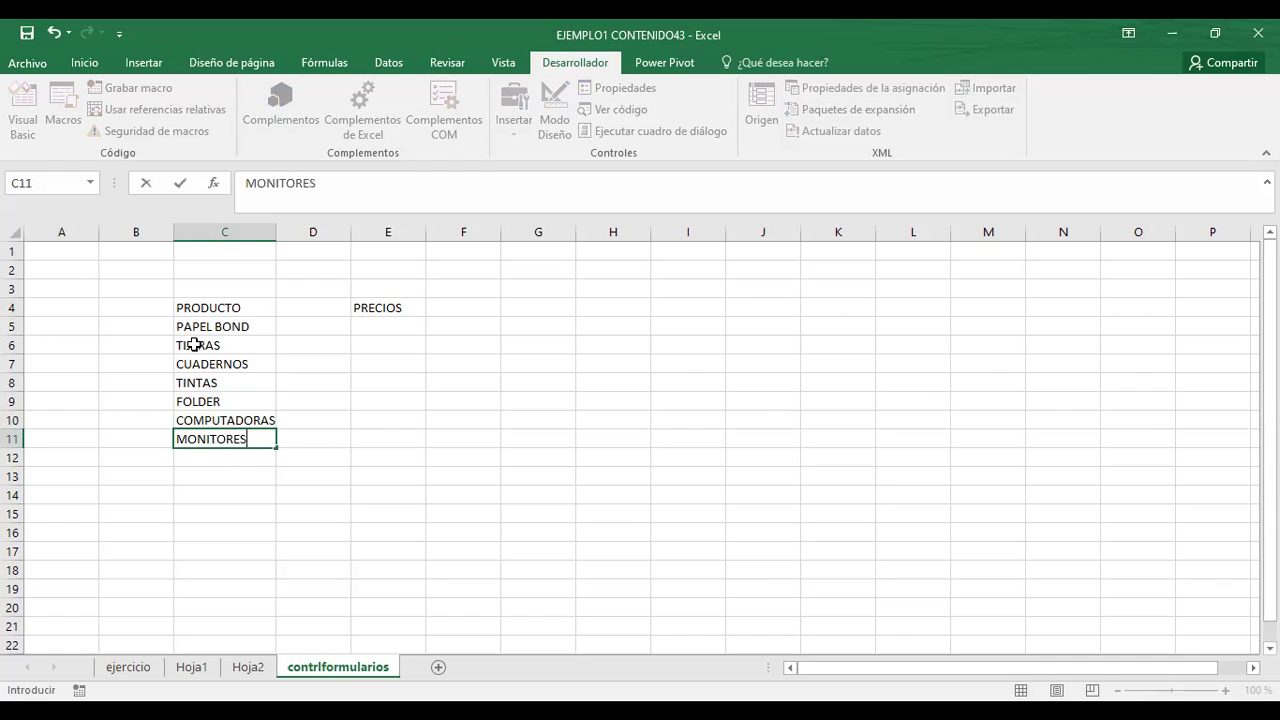
pyautogui.press('Return')
pyautogui.write('TV')
pyautogui.press('Return')
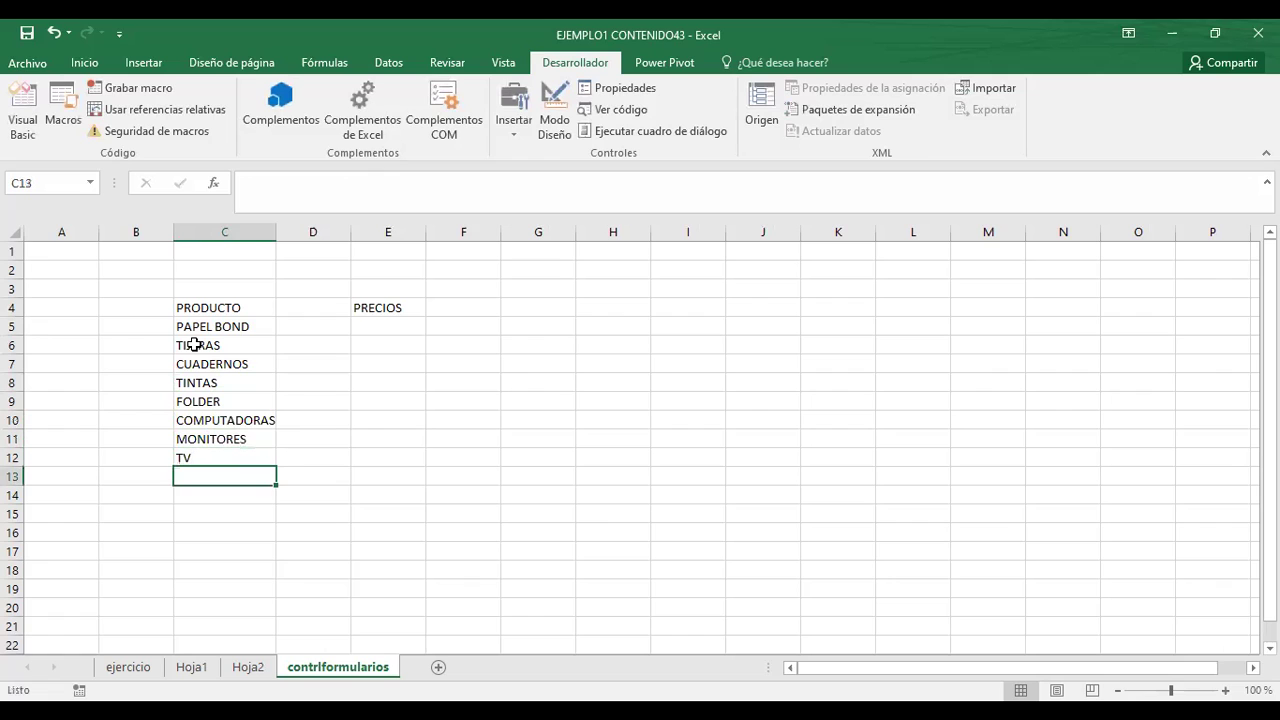
pyautogui.write('VENTILdores')
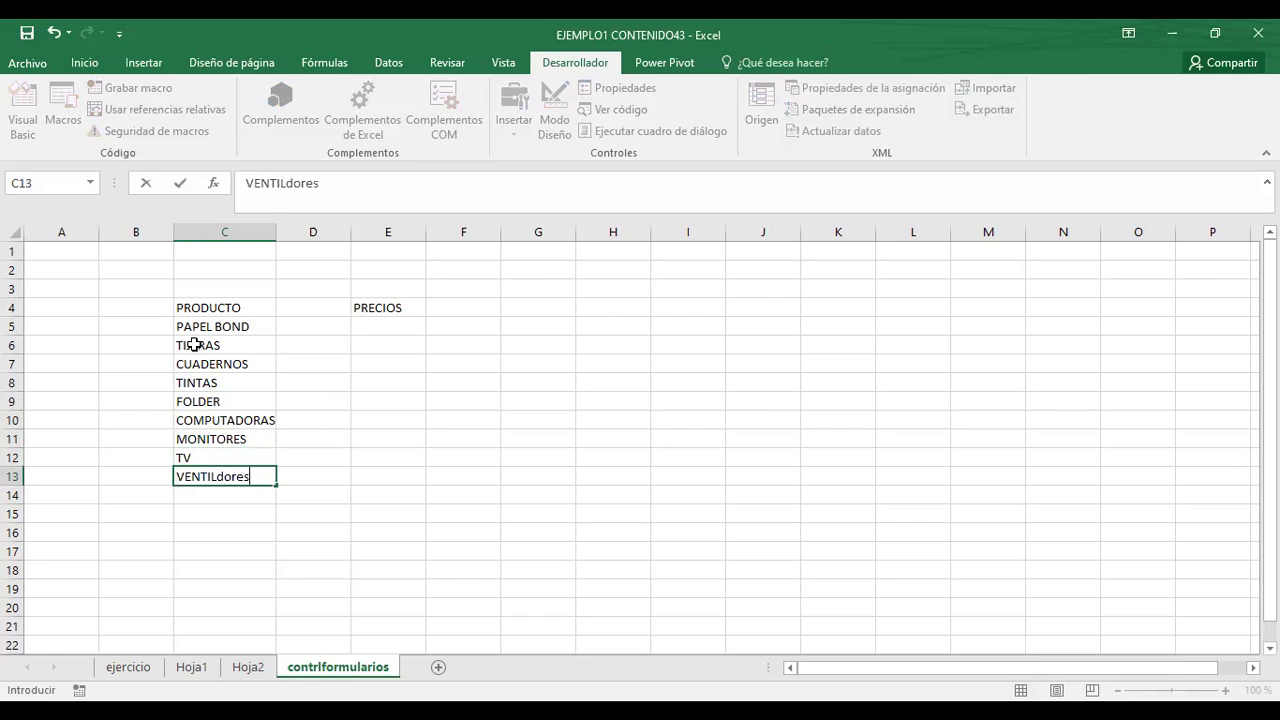
pyautogui.press('BackSpace')
pyautogui.press('BackSpace')
pyautogui.press('BackSpace')
pyautogui.press('BackSpace')
pyautogui.press('BackSpace')
pyautogui.write('ADORES')
pyautogui.press('Return')
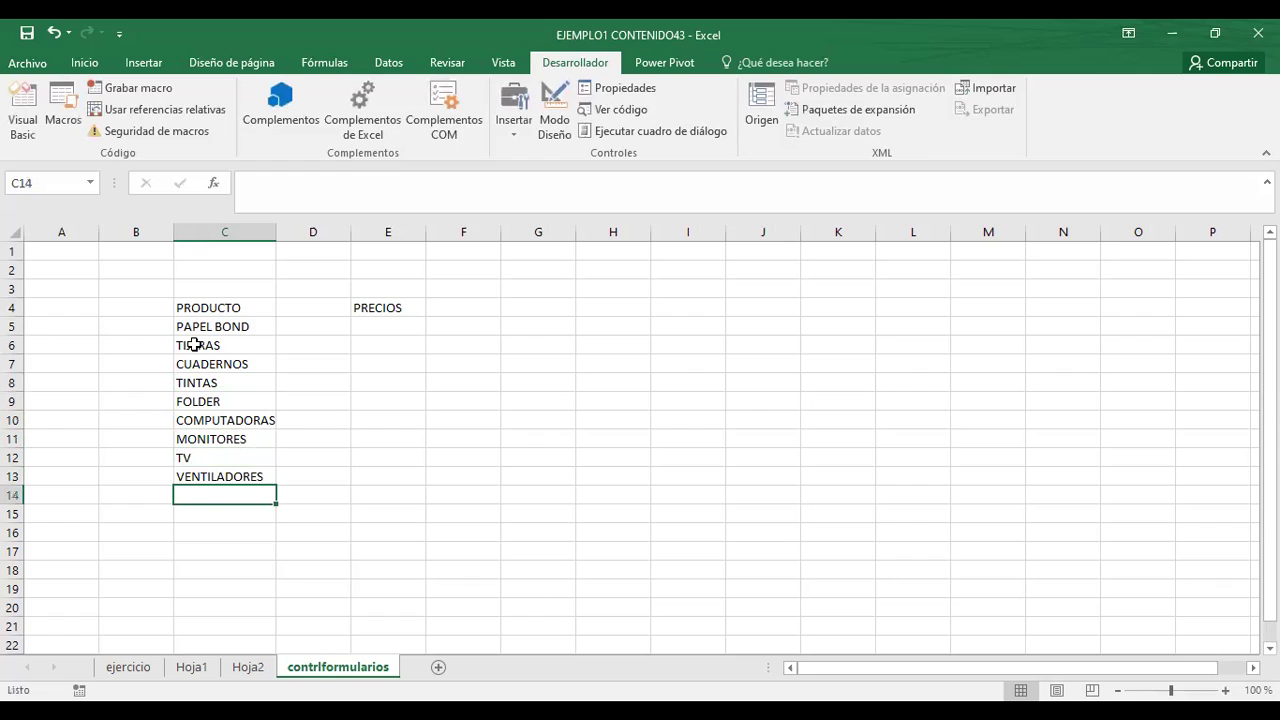
pyautogui.write('CELUL')
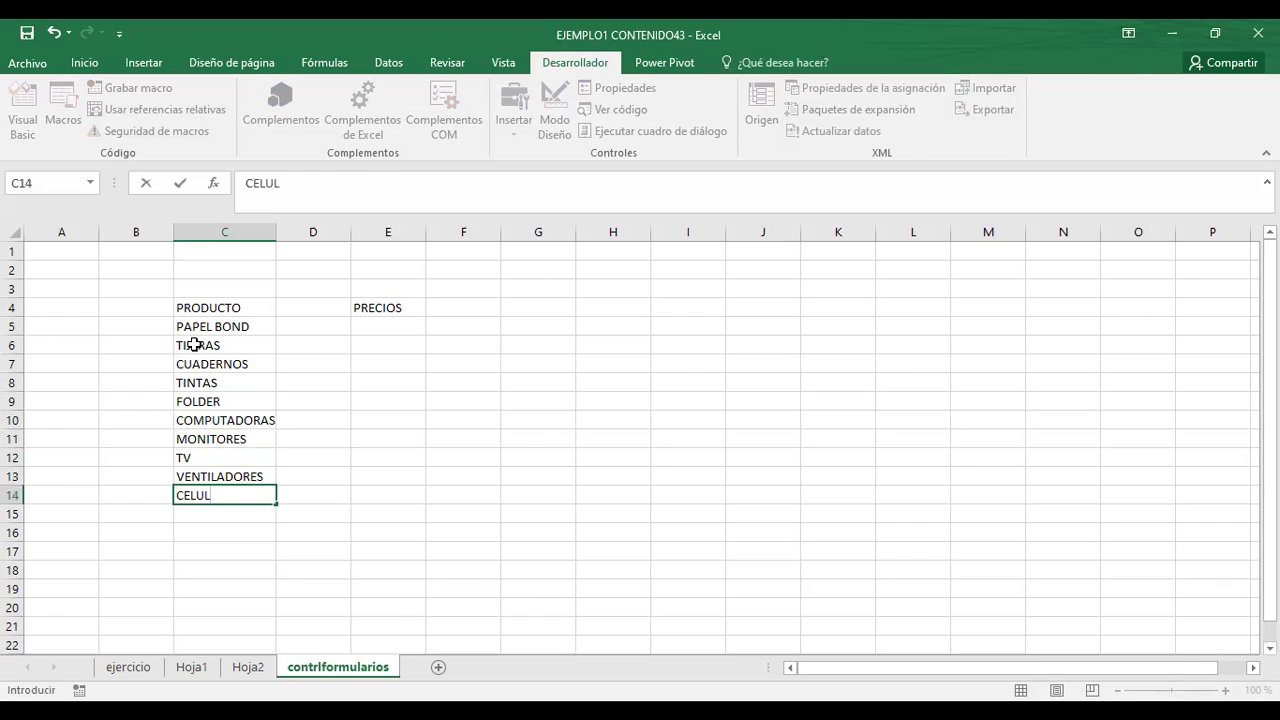
pyautogui.write('ARES')
pyautogui.press('Tab')
pyautogui.press('Up')
pyautogui.press('Up')
pyautogui.press('Up')
pyautogui.press('Up')
pyautogui.press('Up')
pyautogui.press('Up')
pyautogui.press('Up')
pyautogui.press('Up')
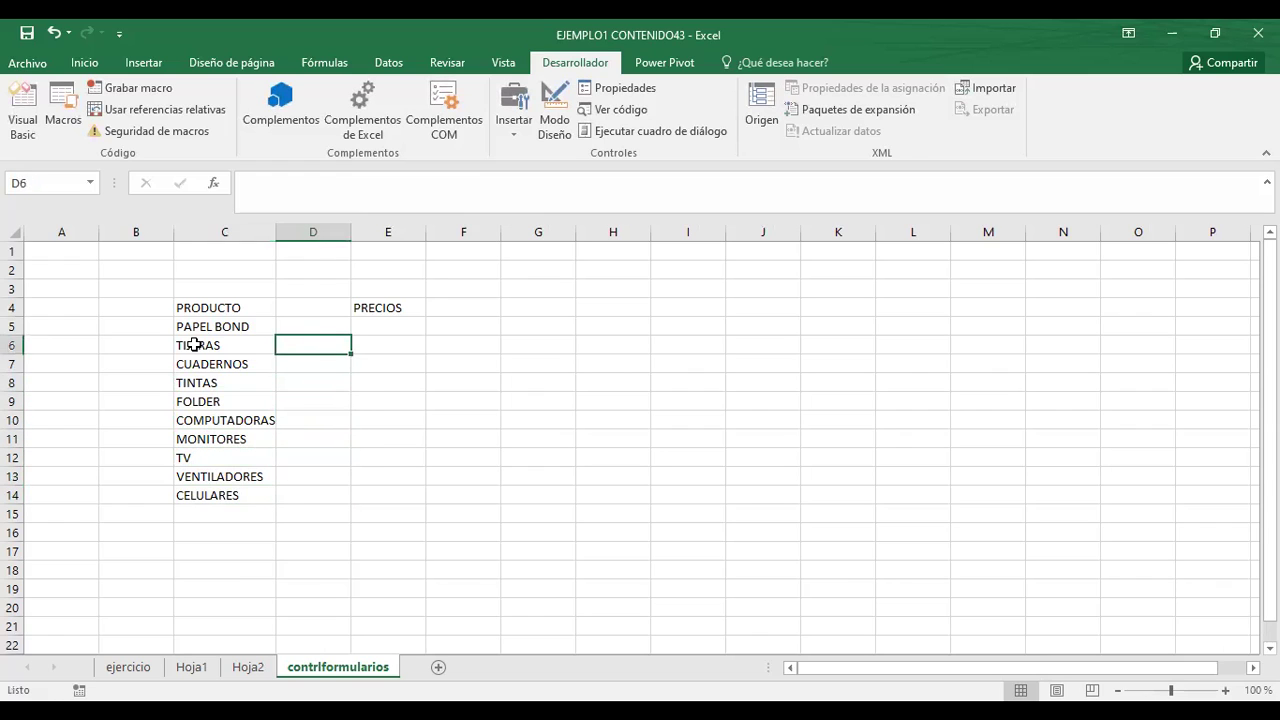
pyautogui.press('Right')
pyautogui.press('Up')
pyautogui.press('Up')
pyautogui.press('Down')
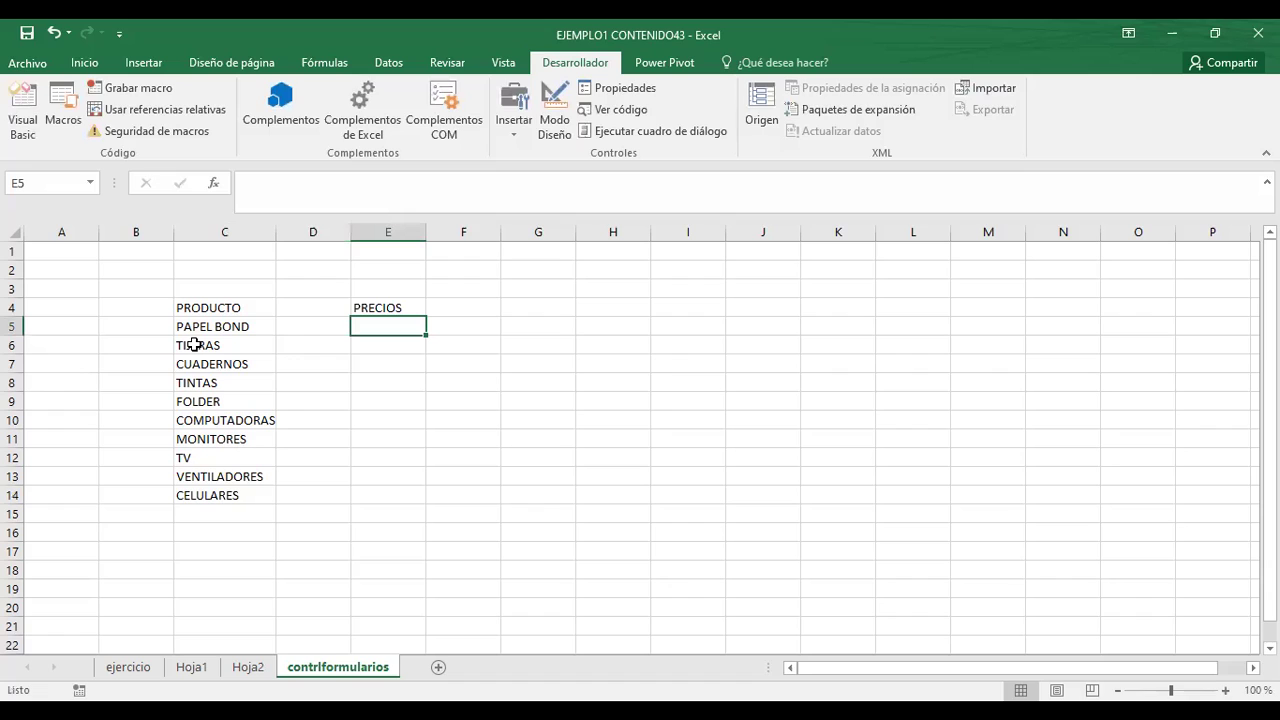
# Step: Enter the prices 4.75, 1.50, 3.75, 23 and 0.25 in E5:E9
pyautogui.write('4.')
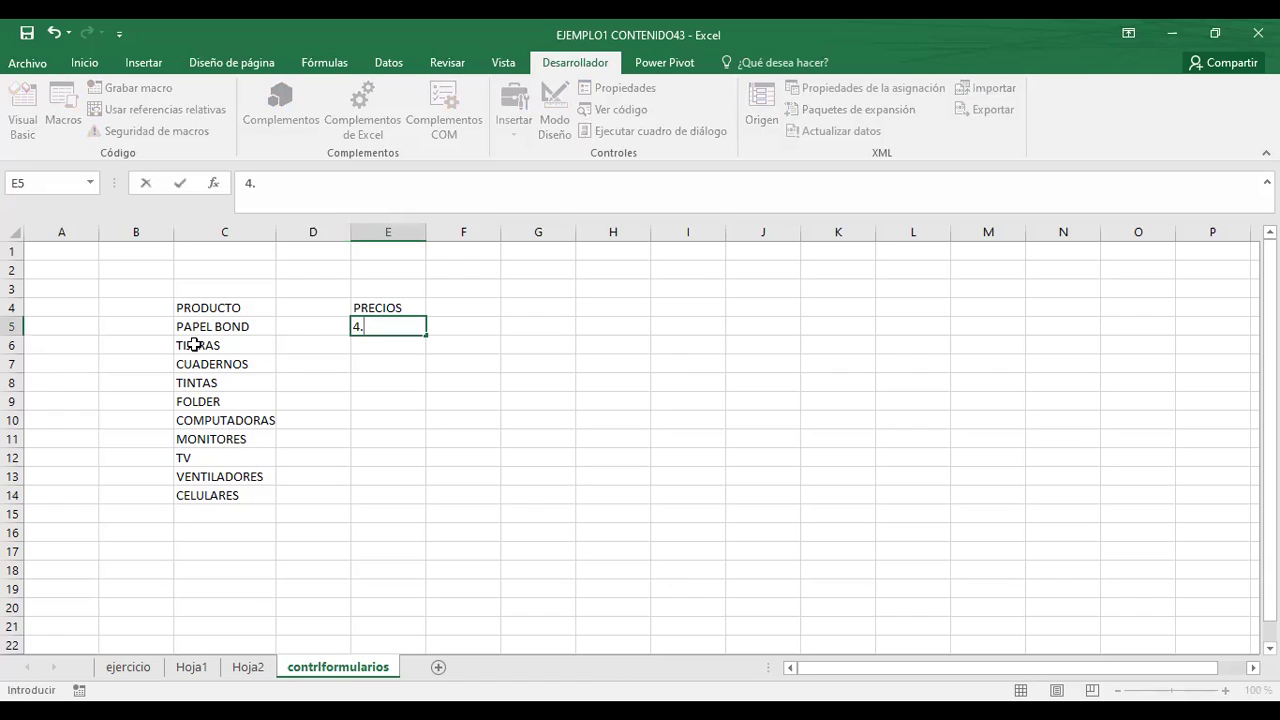
pyautogui.write('75')
pyautogui.press('Return')
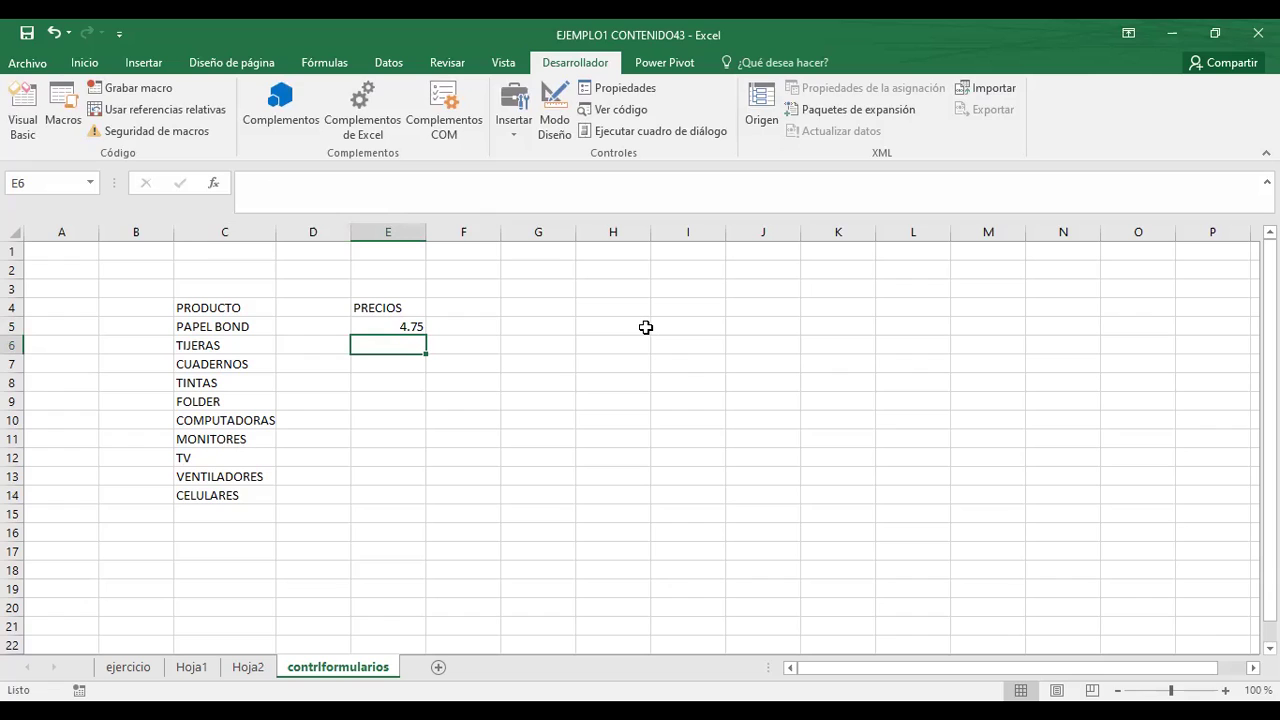
pyautogui.write('1.50')
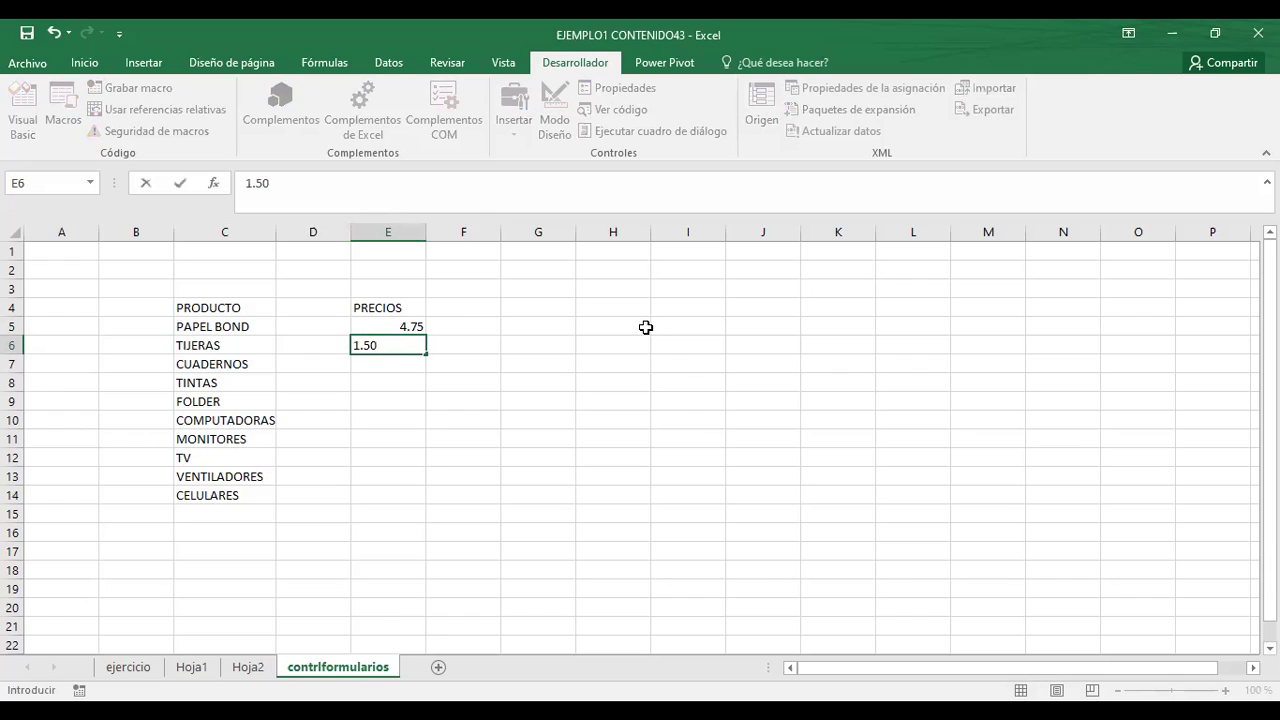
pyautogui.press('Return')
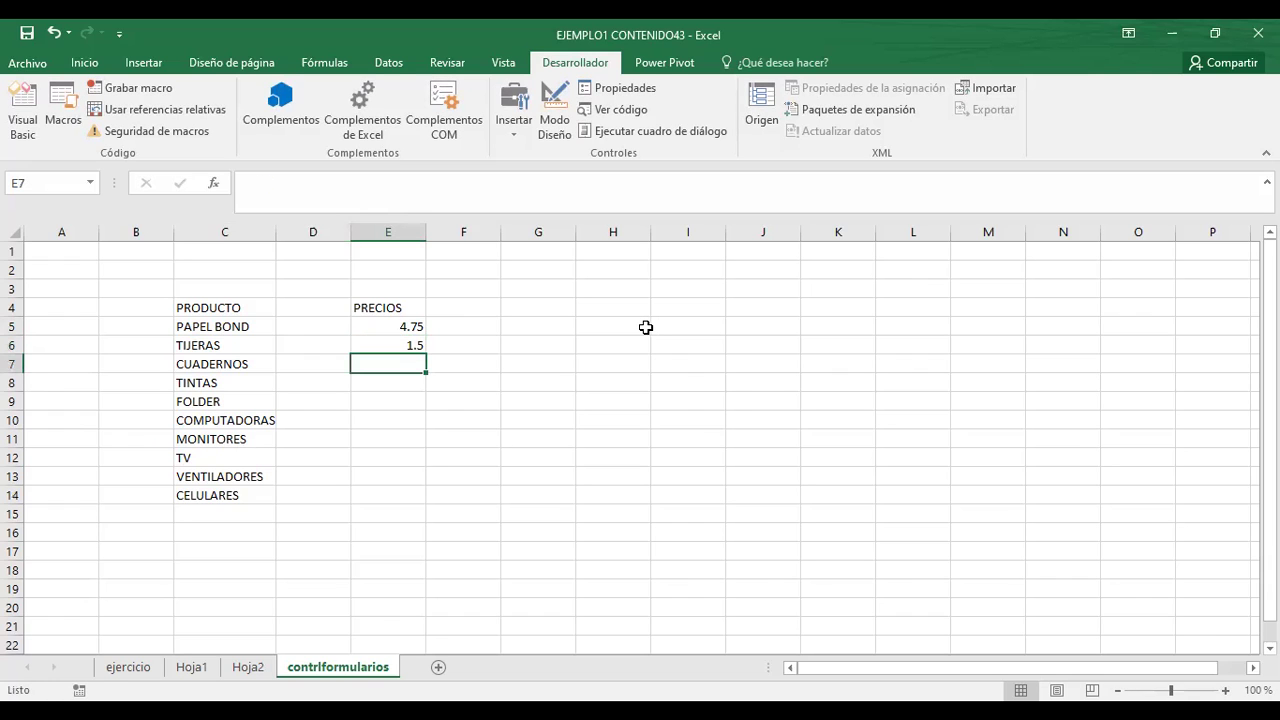
pyautogui.write('3.75')
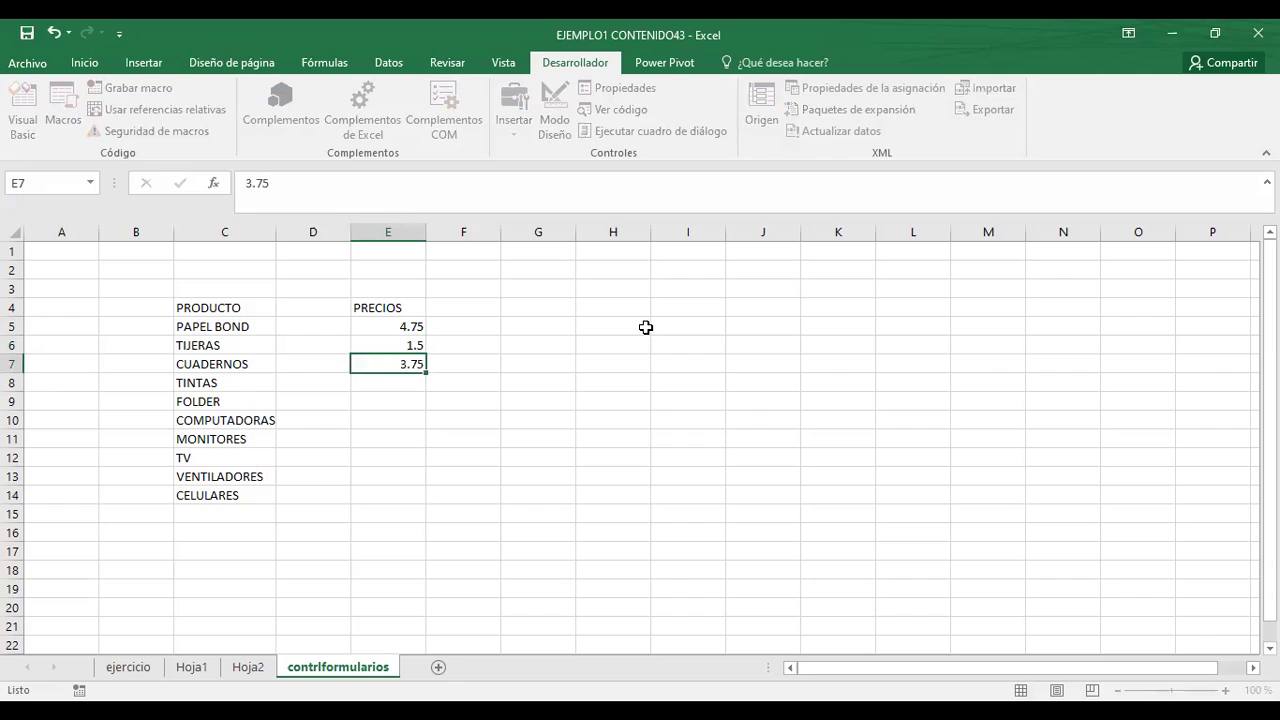
pyautogui.press('Return')
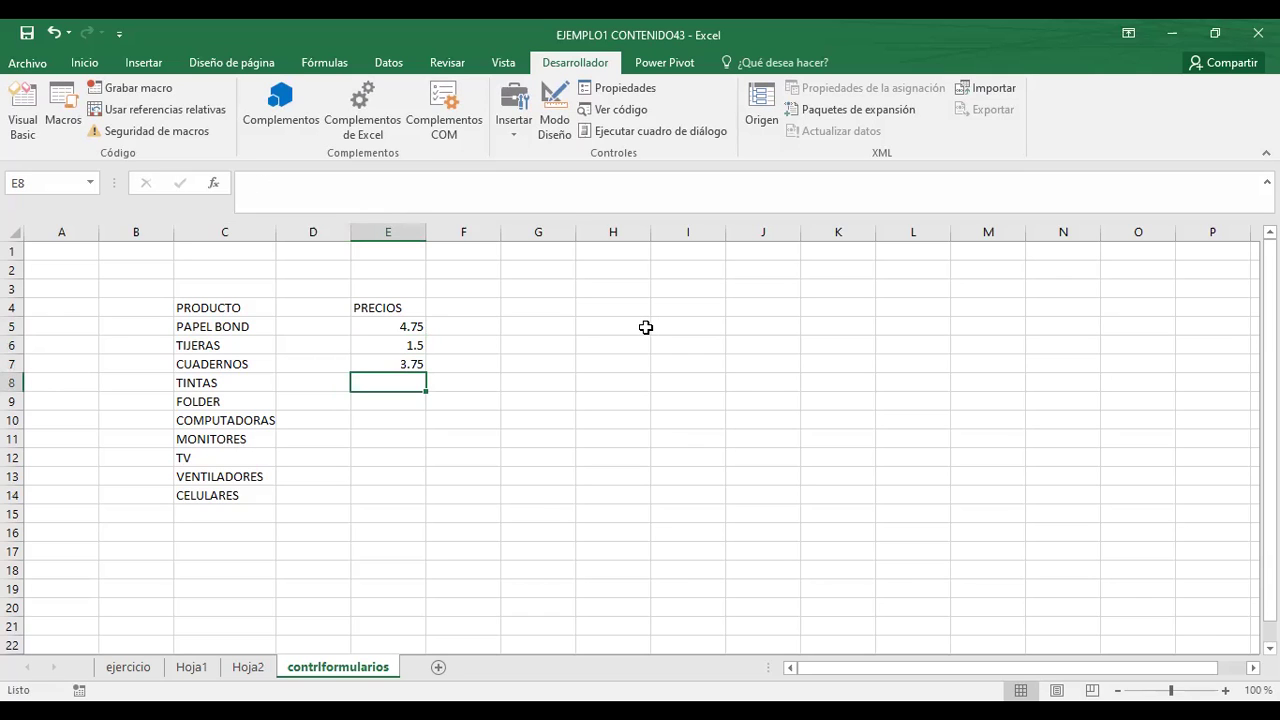
pyautogui.write('23')
pyautogui.press('Return')
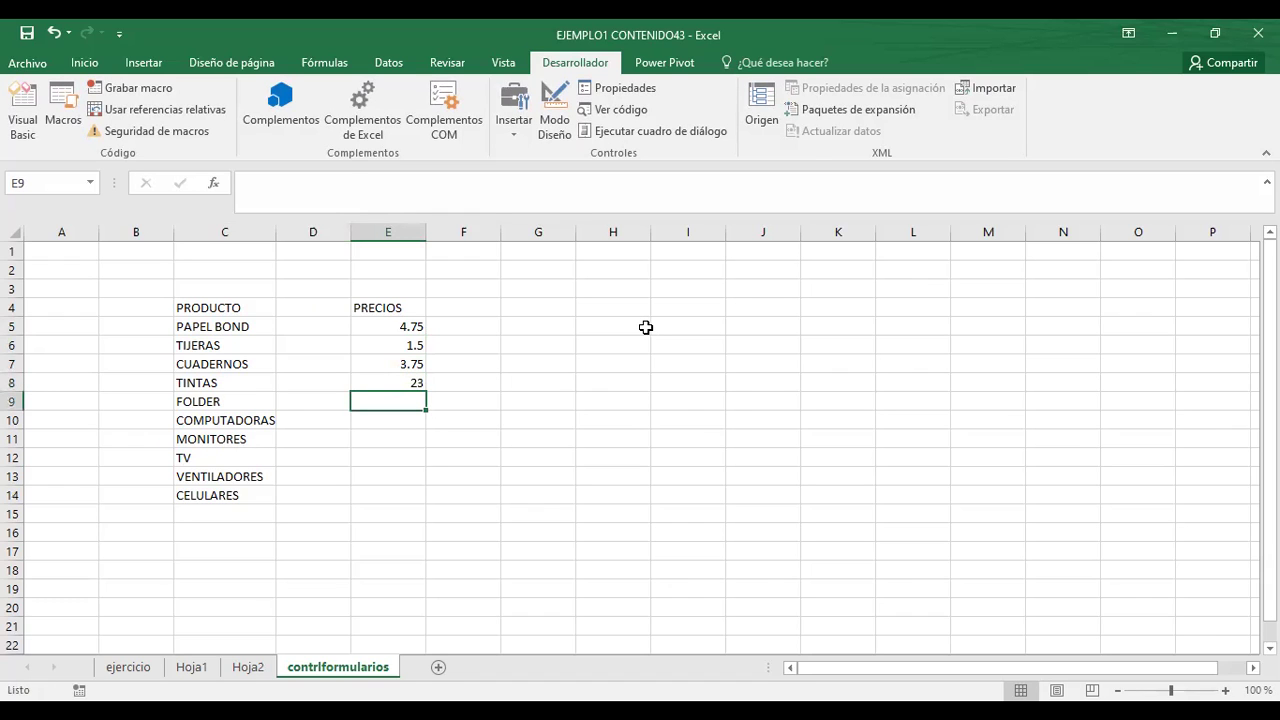
pyautogui.write('0.25')
pyautogui.press('Return')
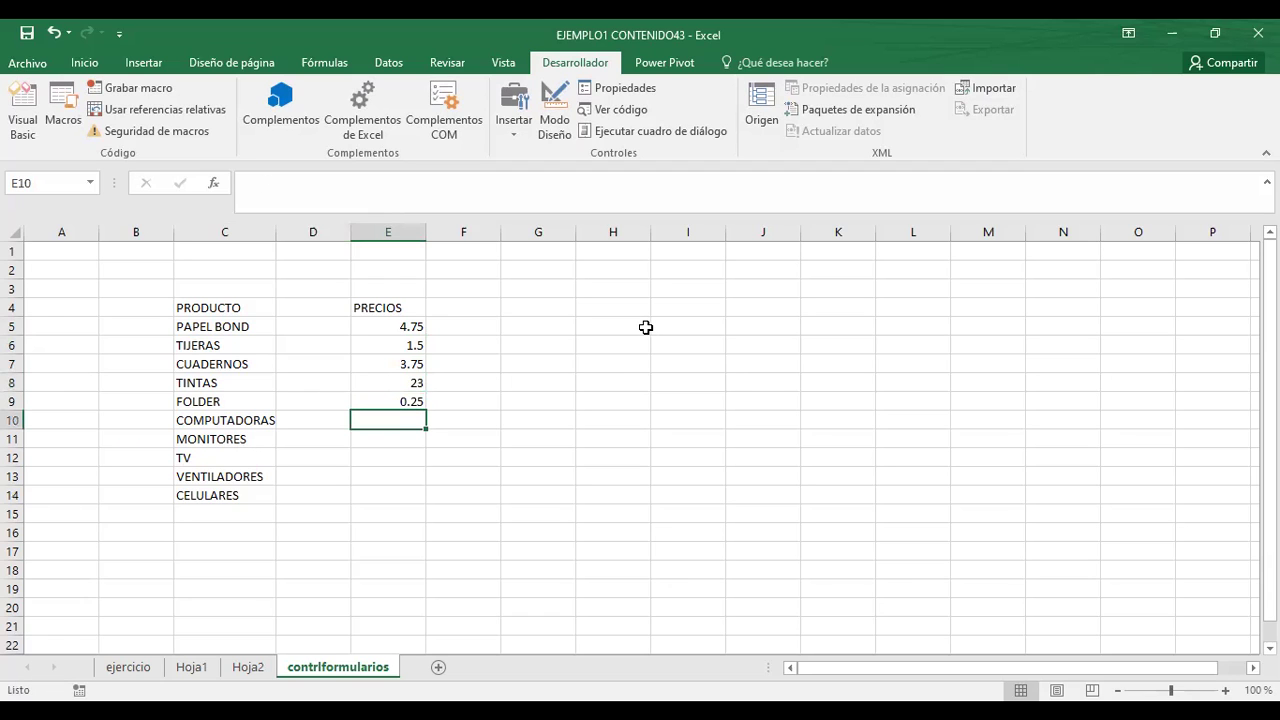
# Step: Enter the prices 450, 145, 450, 35 and 180 in E10:E14
pyautogui.write('450')
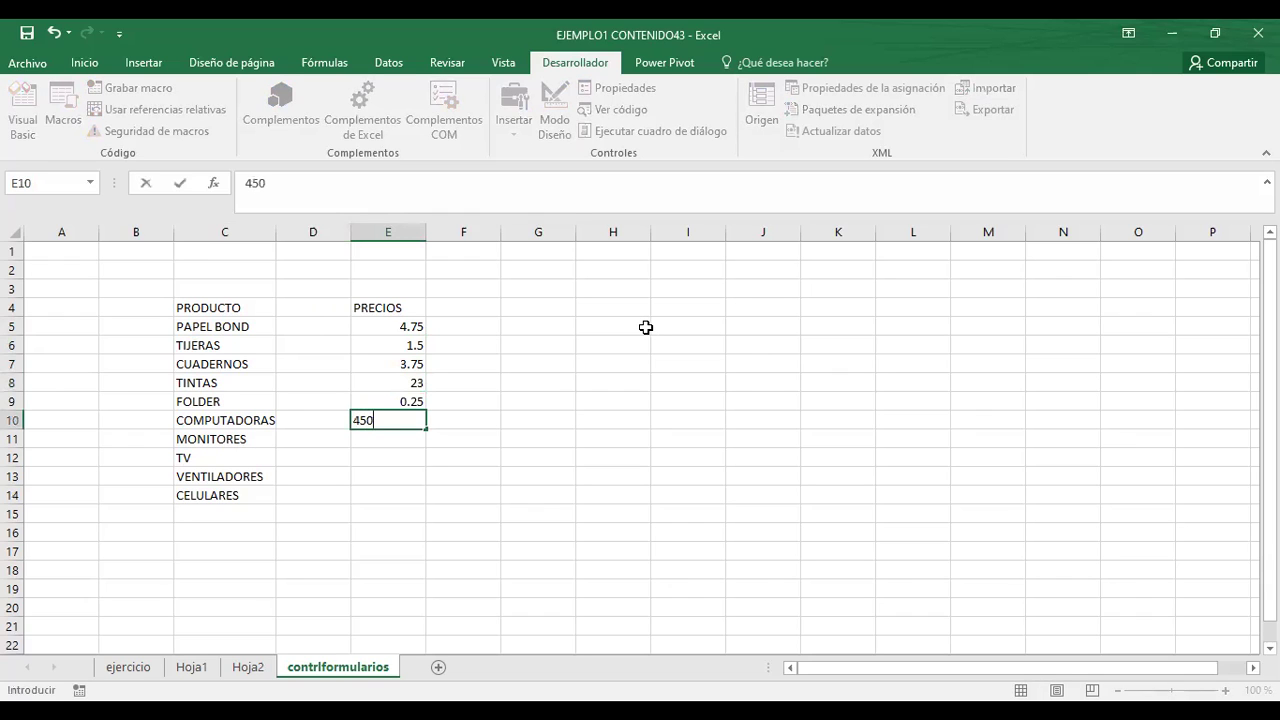
pyautogui.press('Return')
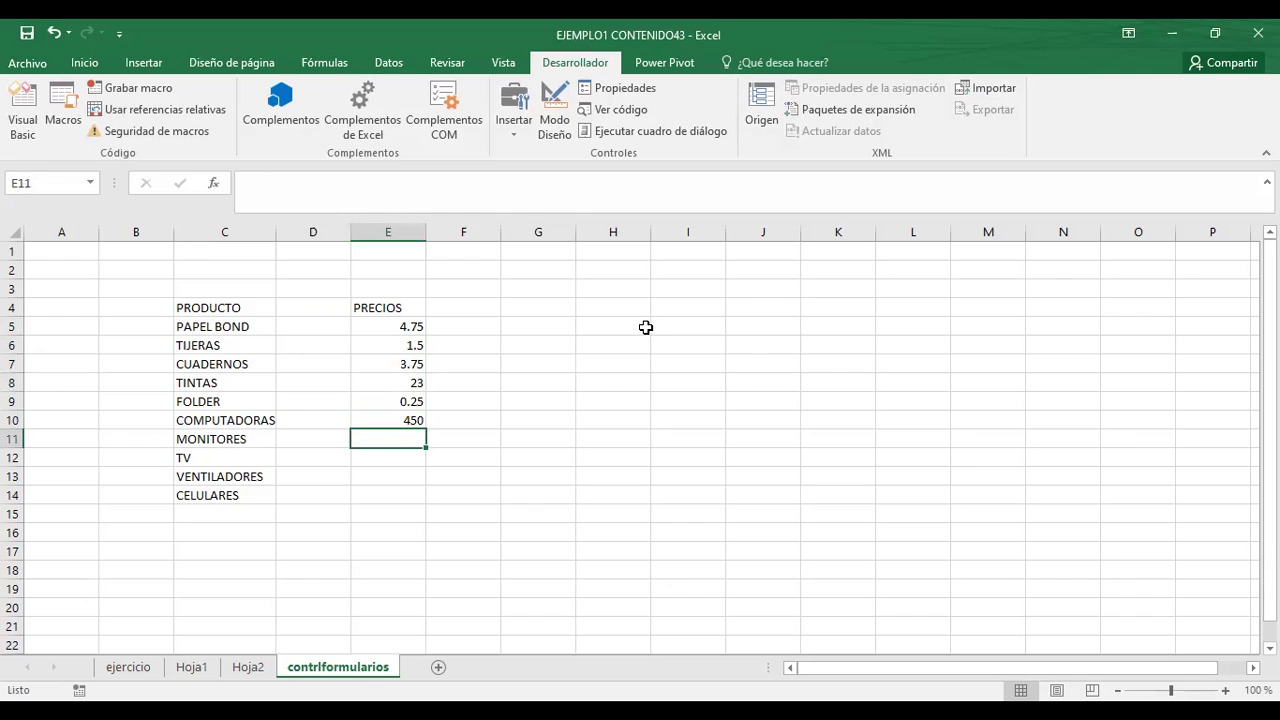
pyautogui.write('145')
pyautogui.press('Return')
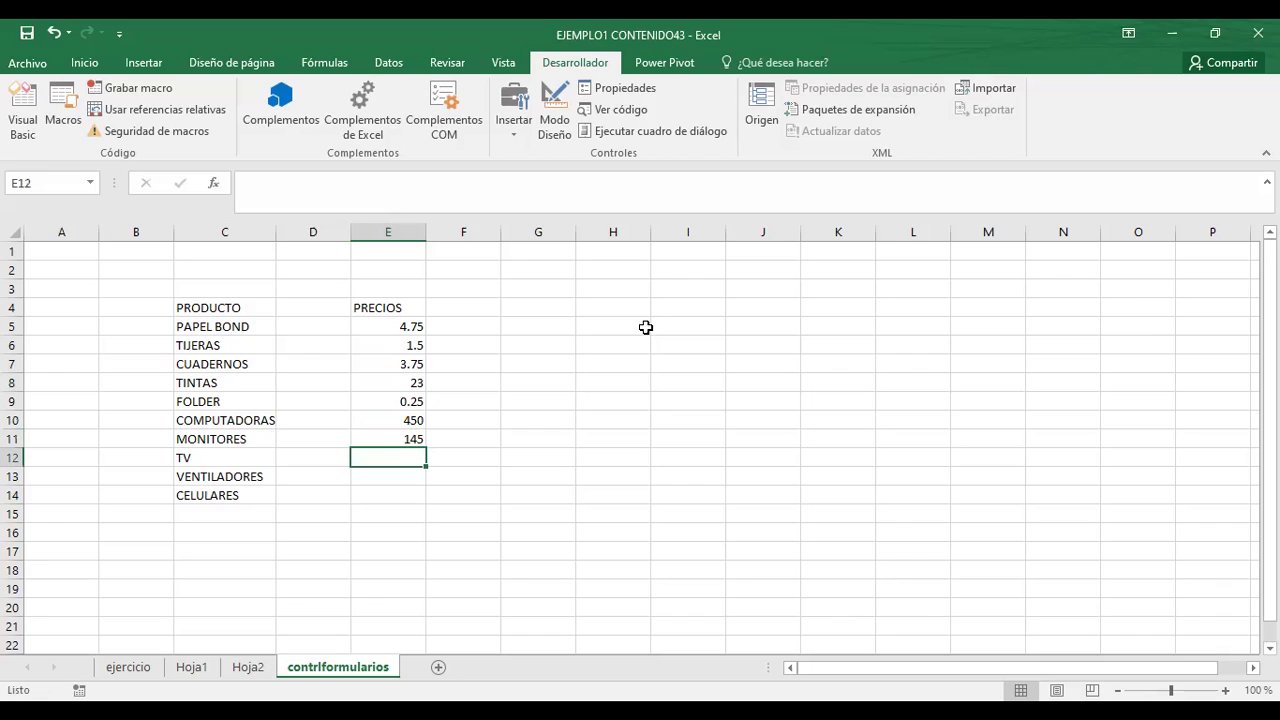
pyautogui.write('450')
pyautogui.press('Return')
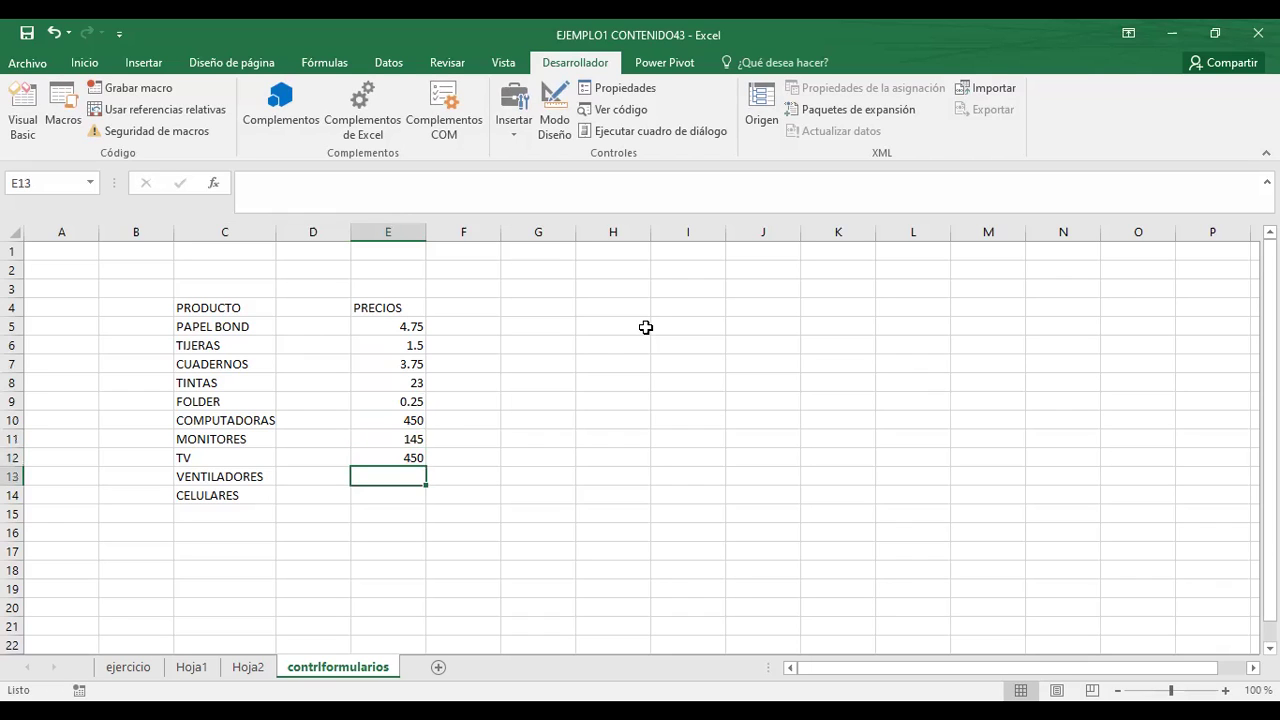
pyautogui.write('35')
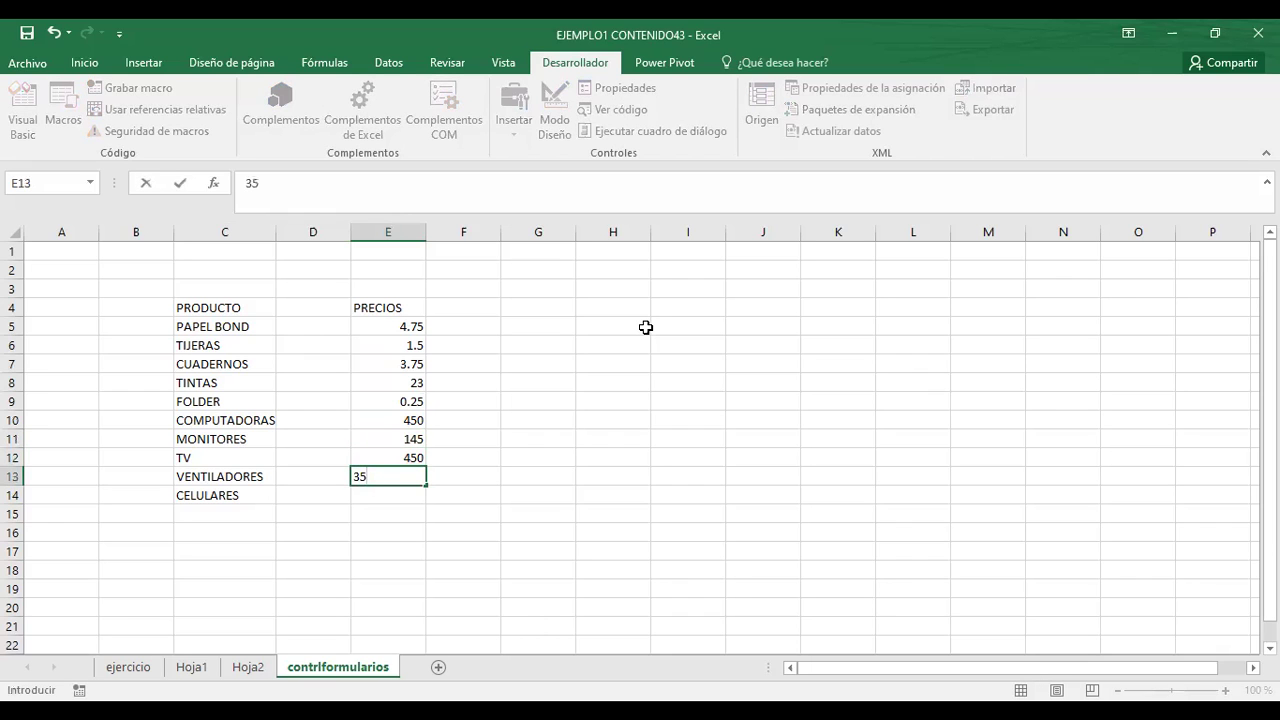
pyautogui.press('Return')
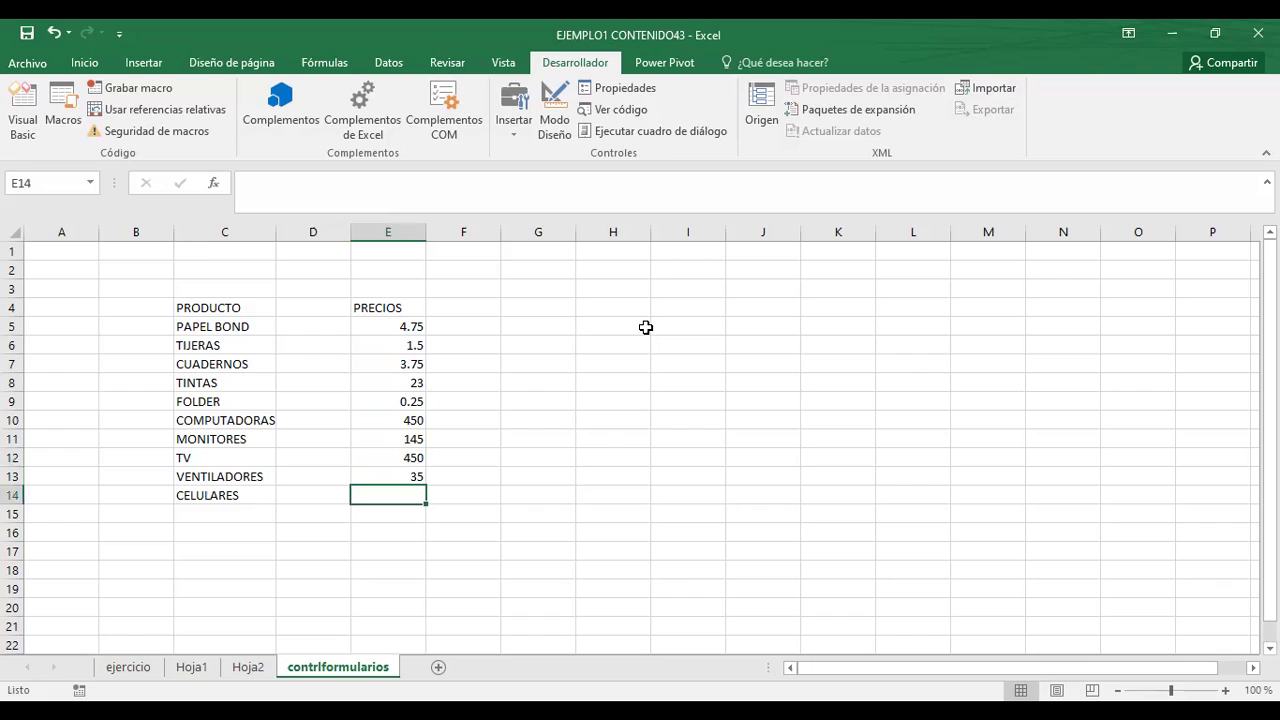
pyautogui.write('180')
pyautogui.press('Return')
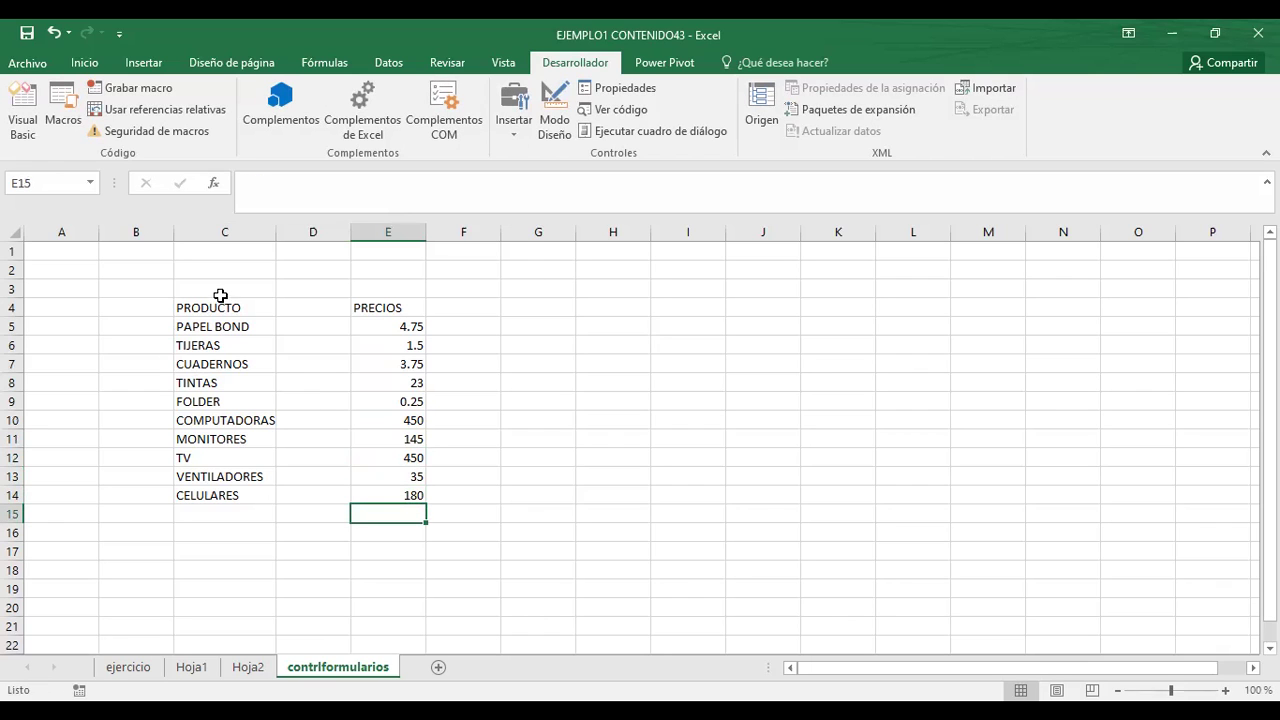
# Step: Apply Todos los bordes to the PRODUCTO list C4:C14
pyautogui.moveTo(214, 306); pyautogui.dragTo(211, 466)
pyautogui.moveTo(213, 491); pyautogui.dragTo(214, 500)
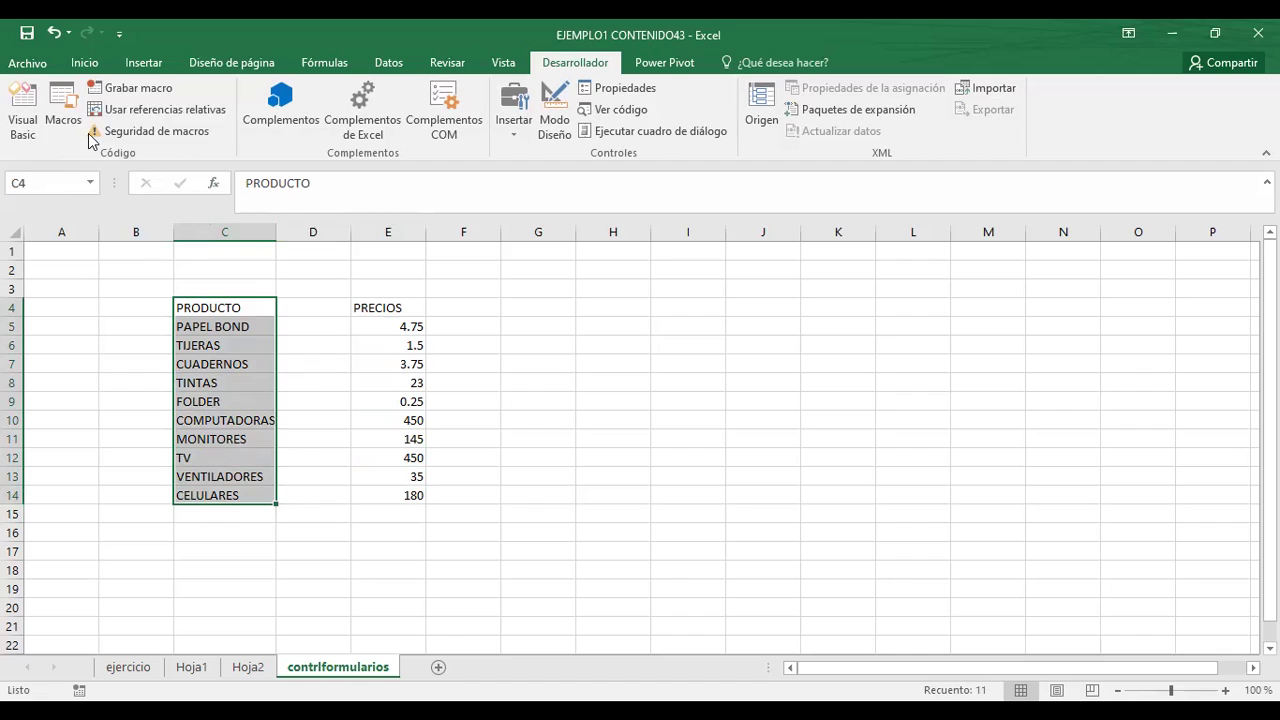
pyautogui.click(85, 62)
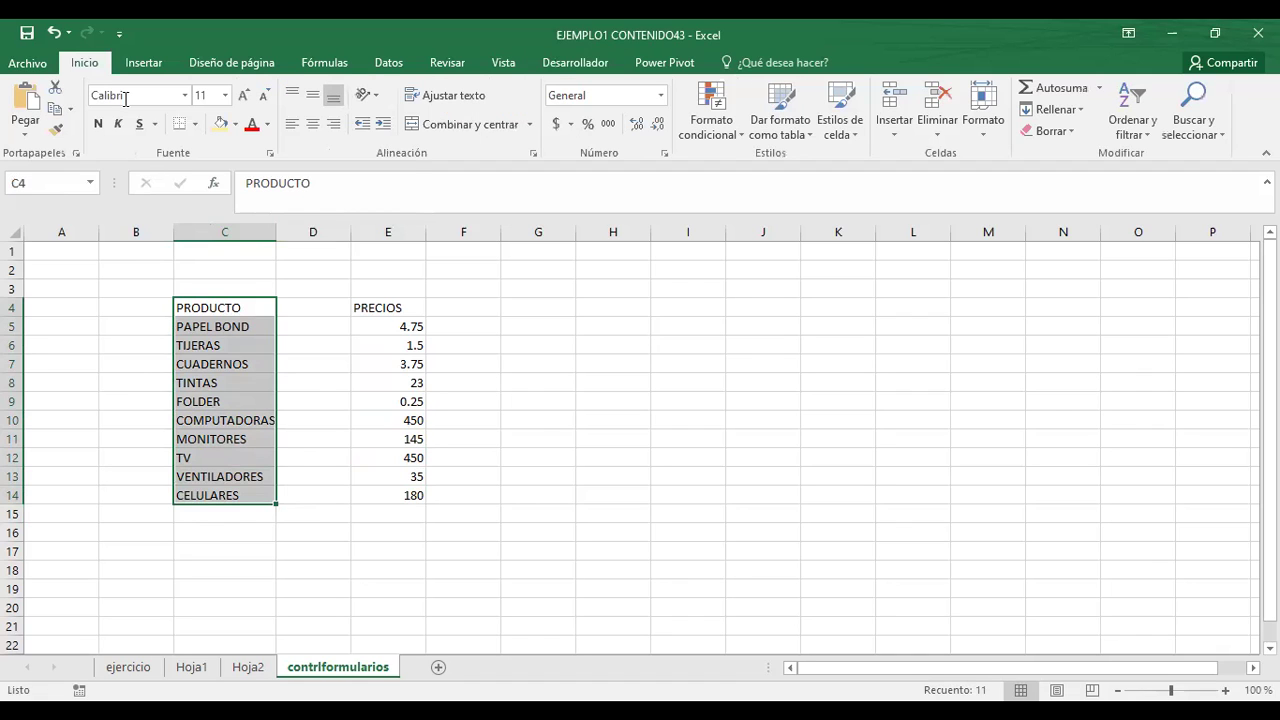
pyautogui.click(196, 124)
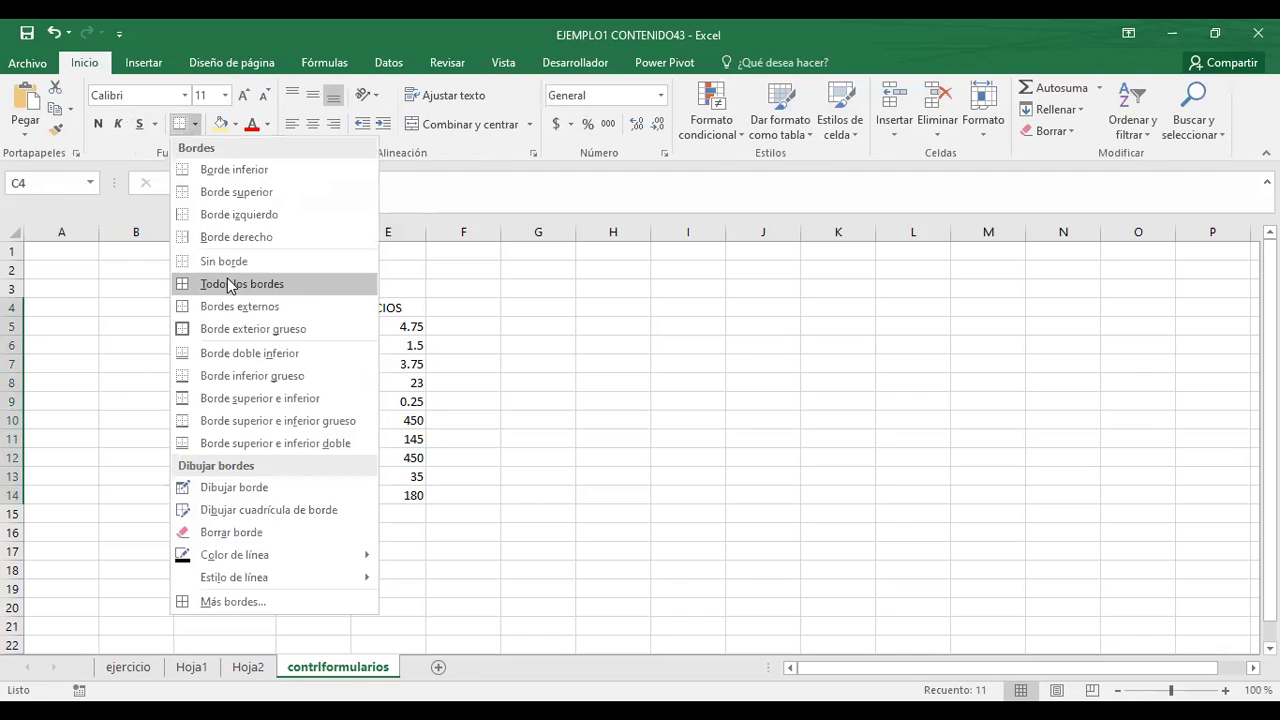
pyautogui.click(245, 284)
# Step: Select the PRECIOS column E4:E14
pyautogui.click(538, 345)
pyautogui.click(375, 308)
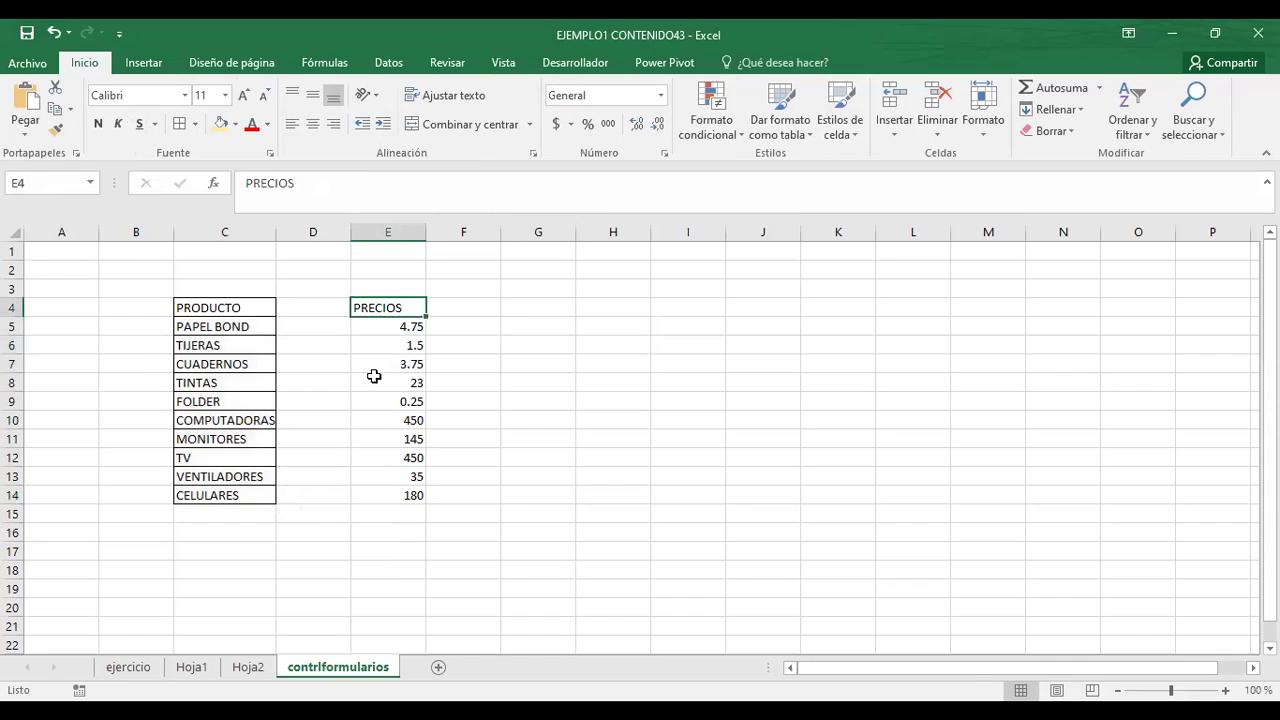
pyautogui.moveTo(374, 376); pyautogui.dragTo(391, 497)
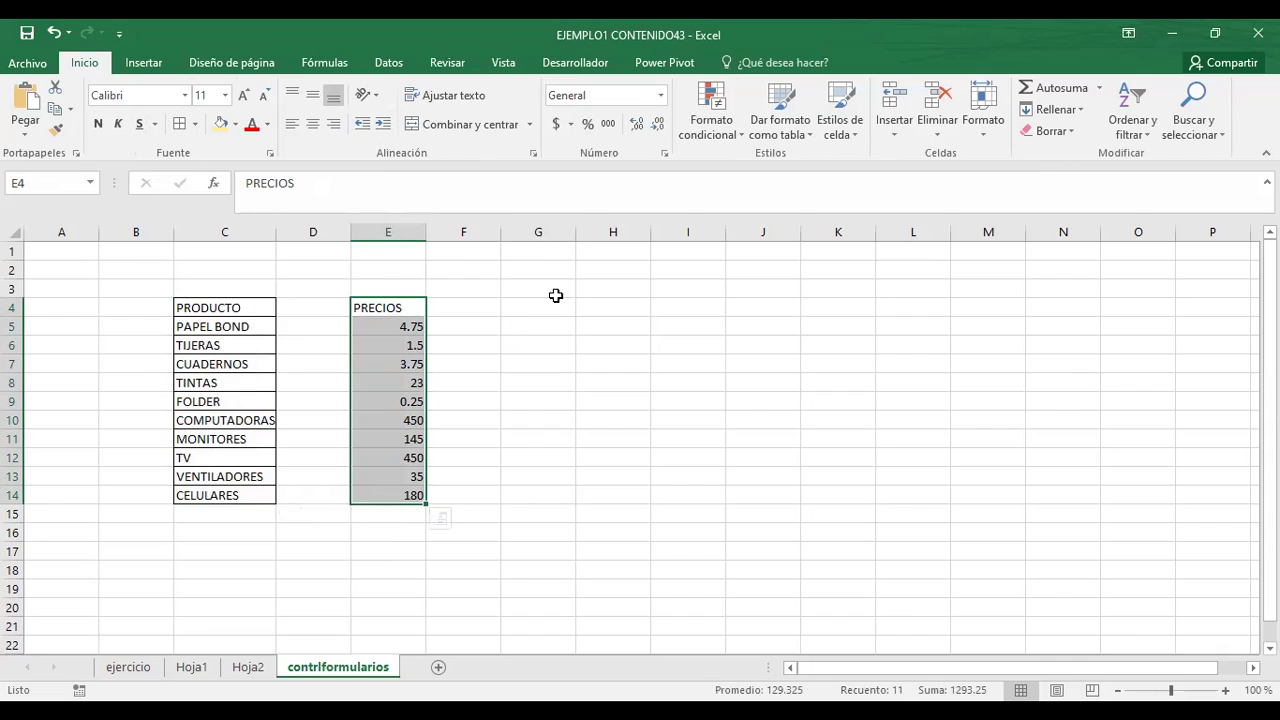
# Step: Delete empty column D so prices sit in D4:D14, and border those price cells
pyautogui.rightClick(322, 232)
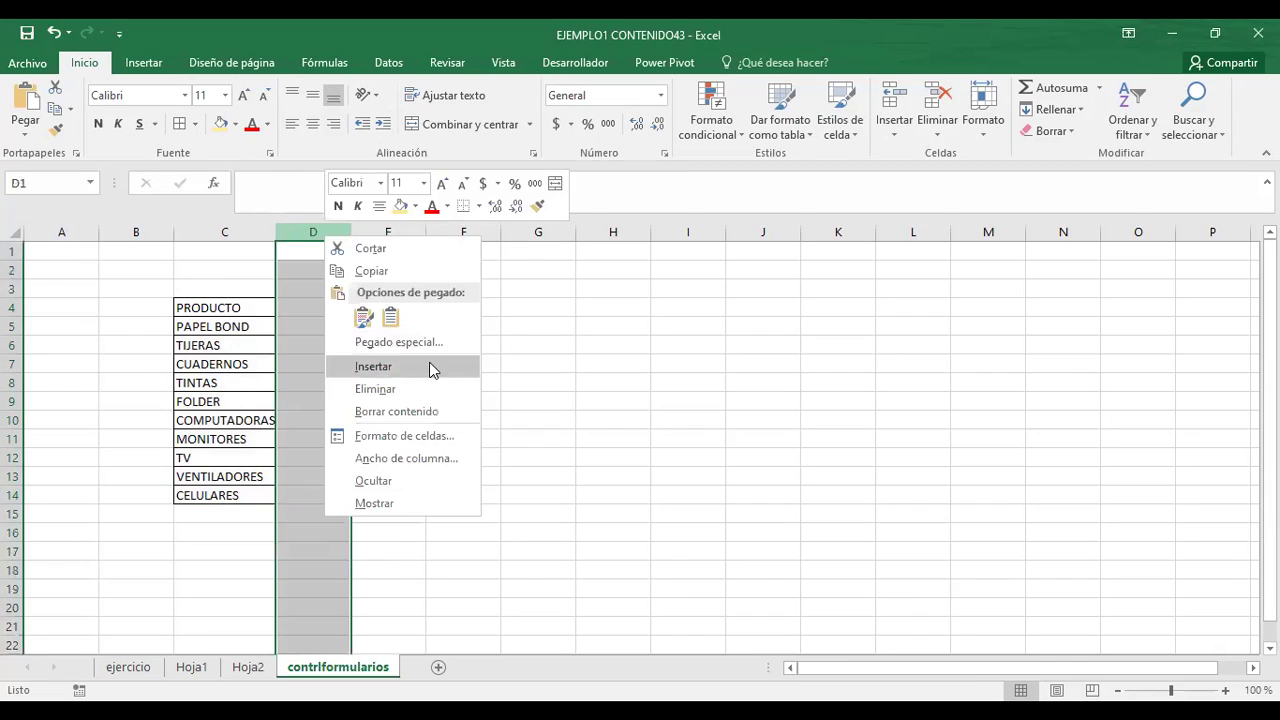
pyautogui.click(385, 393)
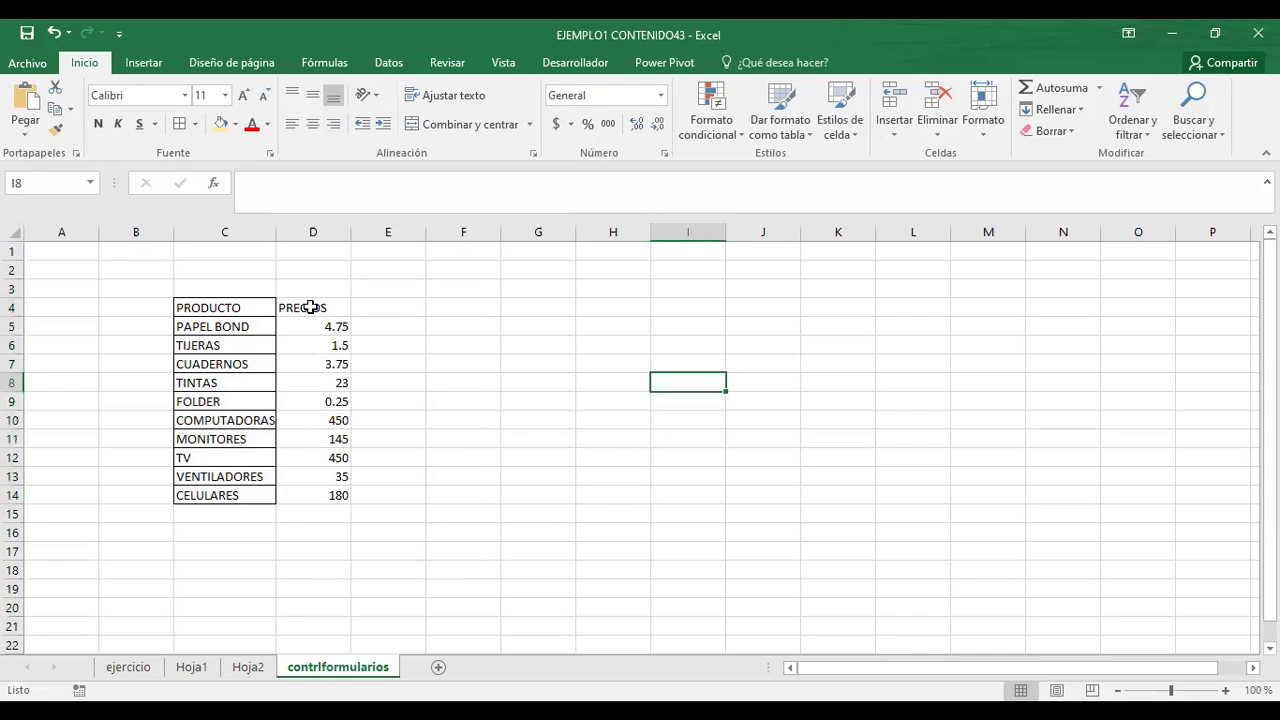
pyautogui.moveTo(318, 308); pyautogui.dragTo(291, 495)
pyautogui.click(180, 127)
pyautogui.click(491, 403)
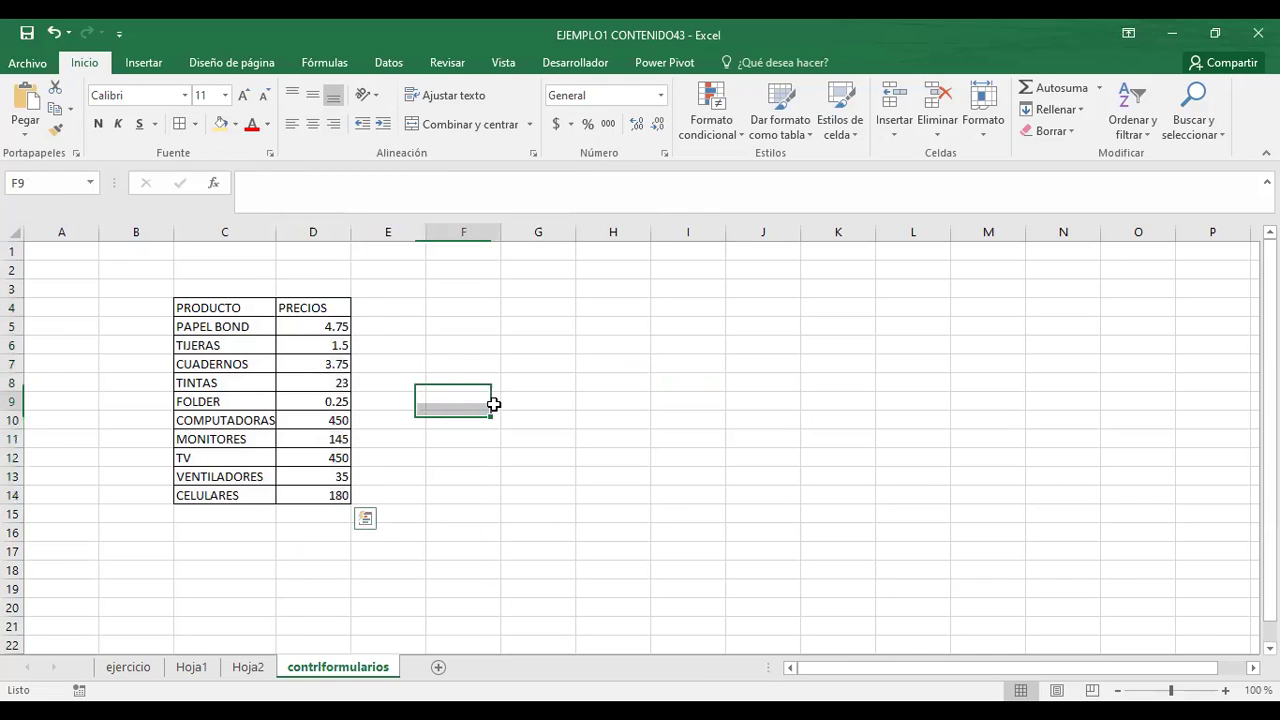
# Step: Select the header cells C4:D4 and review the border styles list
pyautogui.click(190, 310)
pyautogui.moveTo(190, 310); pyautogui.dragTo(294, 306)
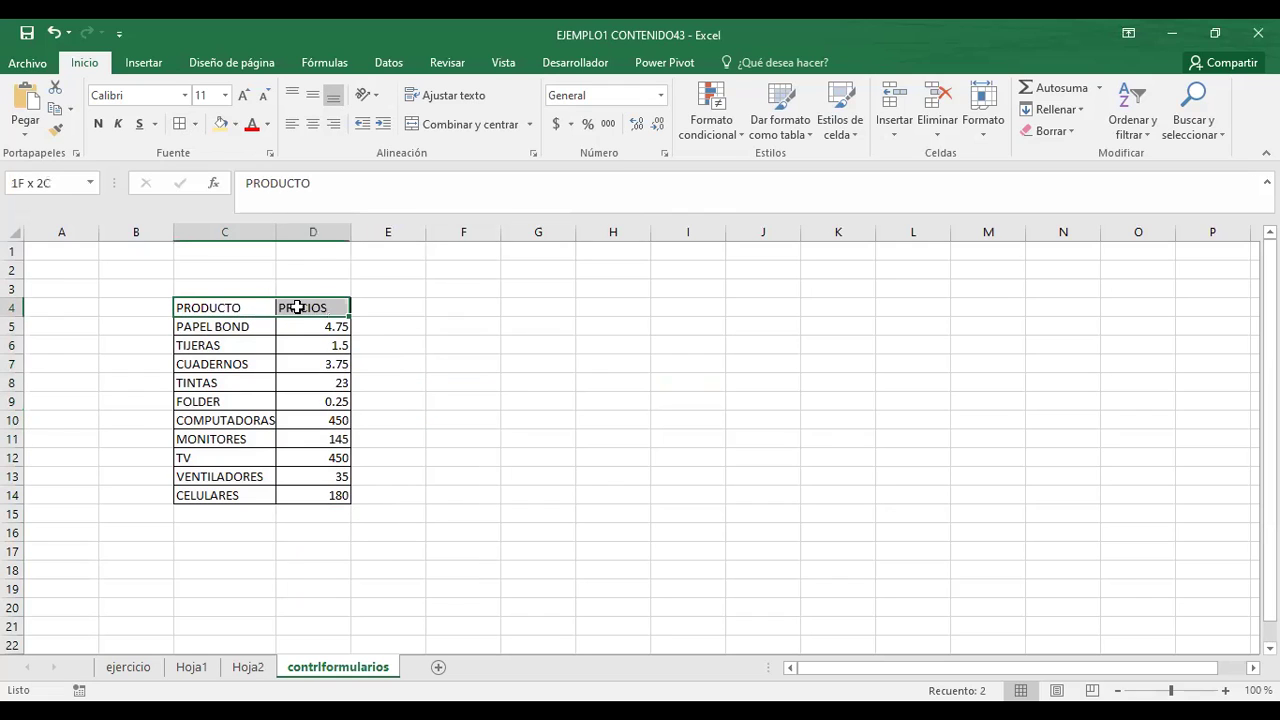
pyautogui.click(196, 124)
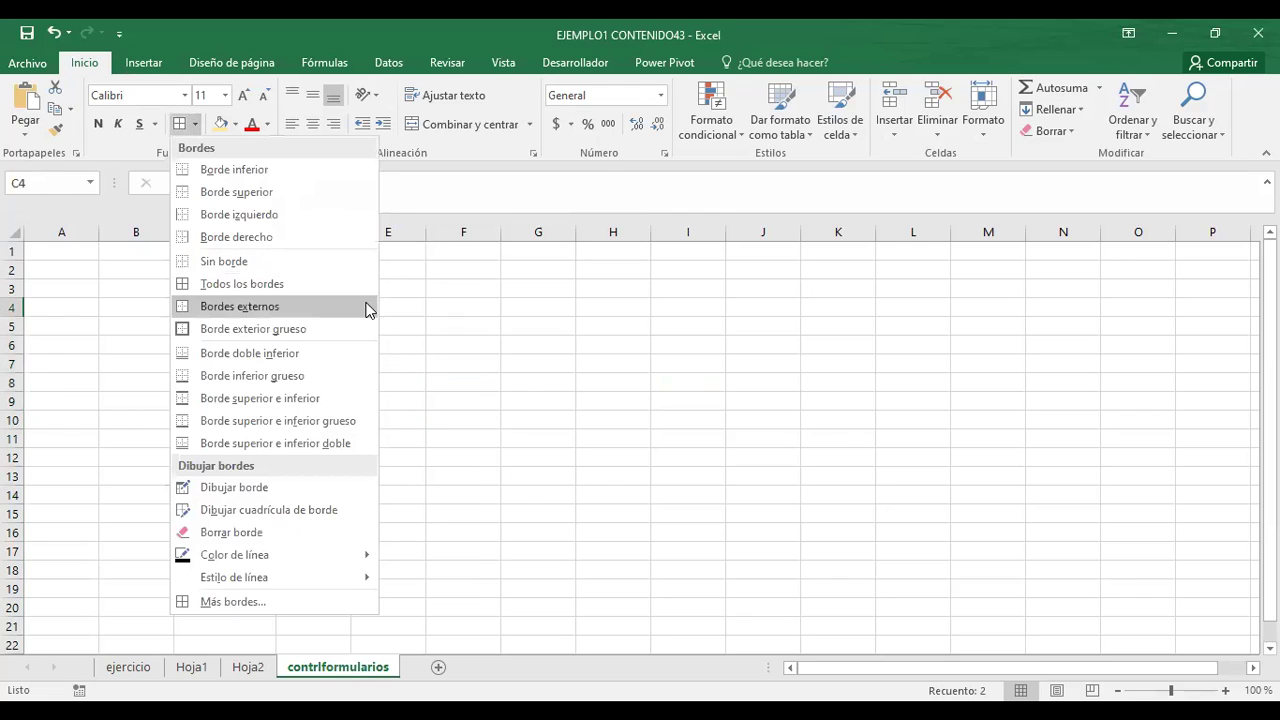
pyautogui.click(520, 317)
# Step: Turn off Líneas de cuadrícula in Vista, then select cell E4
pyautogui.click(146, 65)
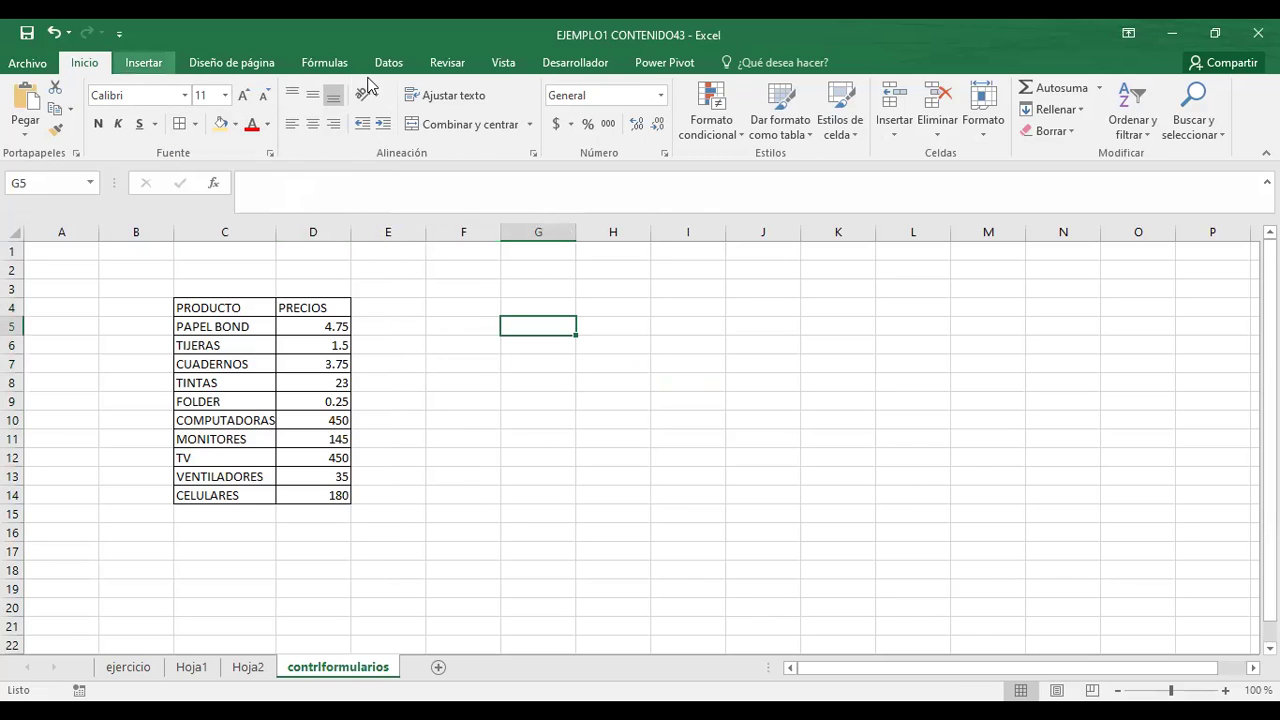
pyautogui.click(504, 63)
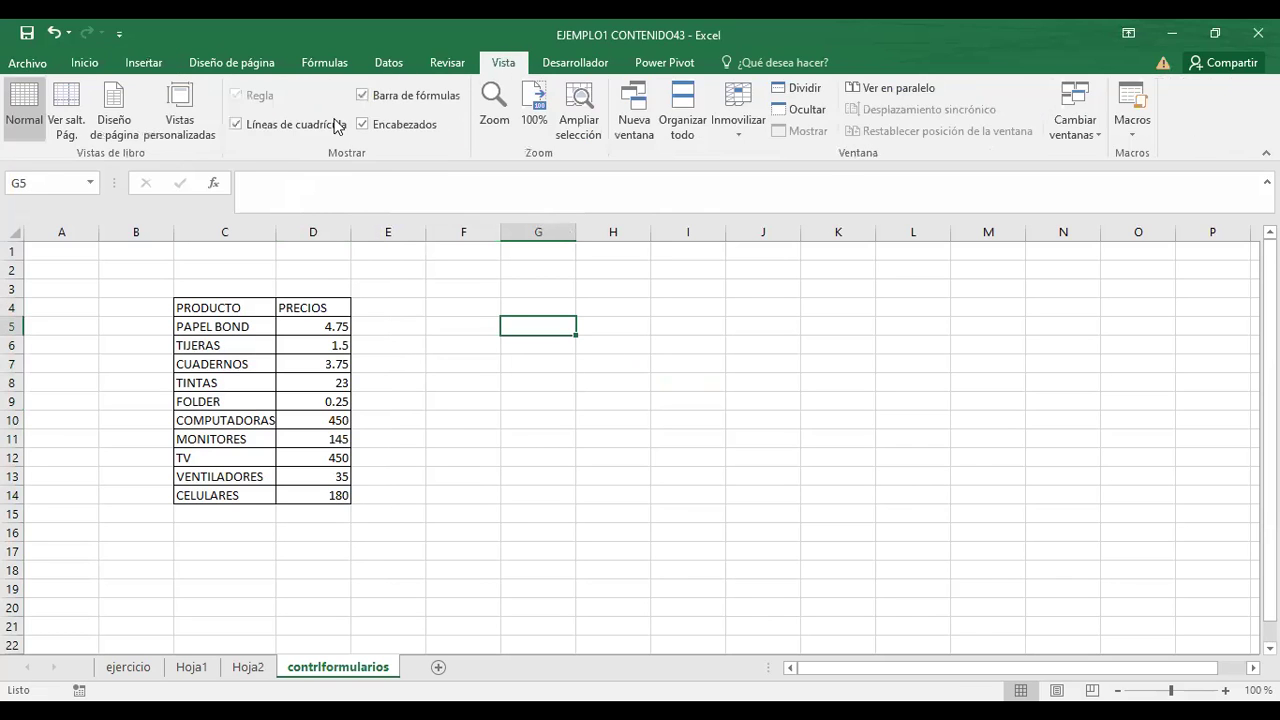
pyautogui.click(236, 124)
pyautogui.click(453, 307)
pyautogui.click(462, 346)
pyautogui.click(421, 307)
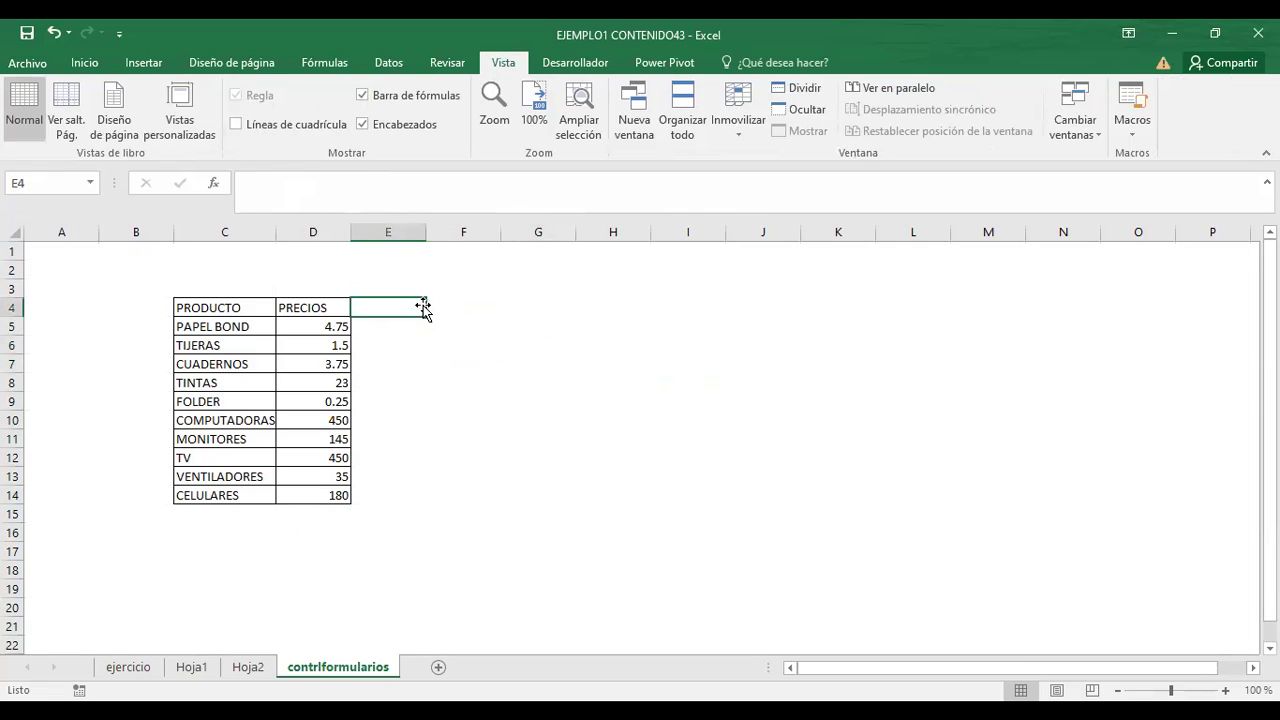
# Step: Insert a Cuadro combinado form control spanning F4:G4 and bring up its context menu
pyautogui.click(553, 65)
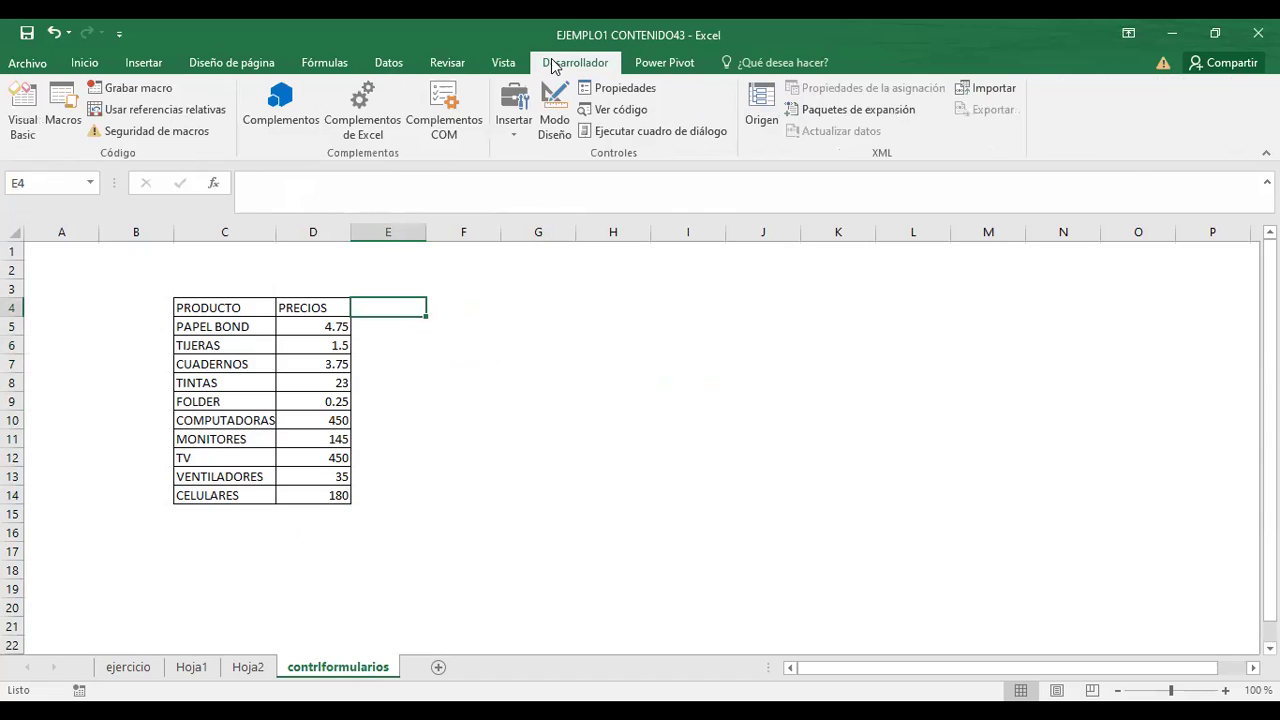
pyautogui.click(511, 137)
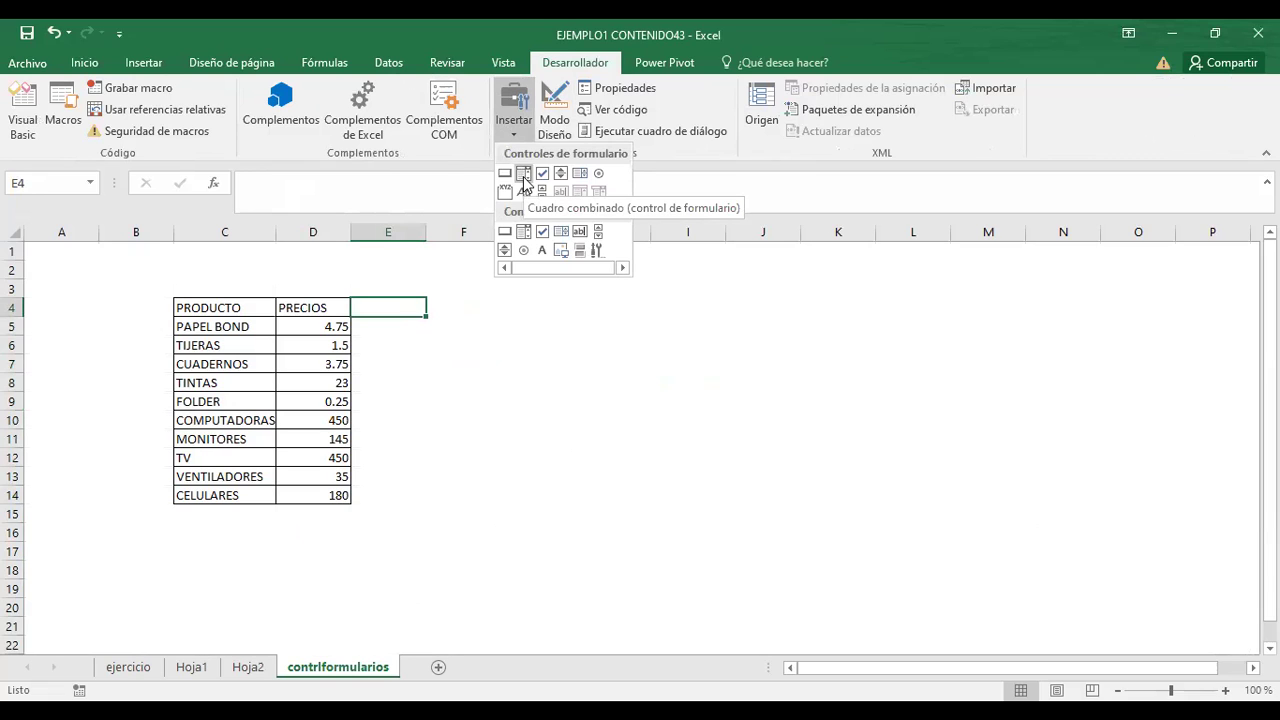
pyautogui.click(524, 181)
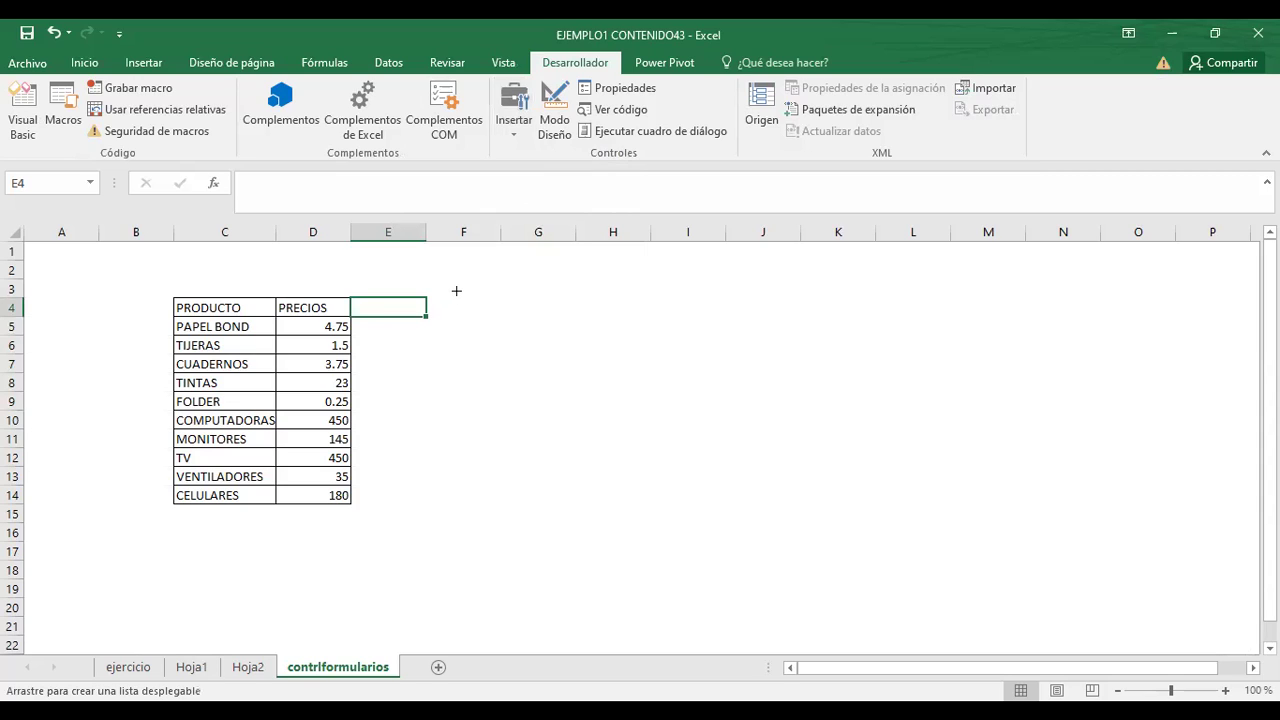
pyautogui.moveTo(451, 295)
pyautogui.mouseDown()
pyautogui.moveTo(553, 326)
pyautogui.moveTo(538, 315)
pyautogui.mouseUp()
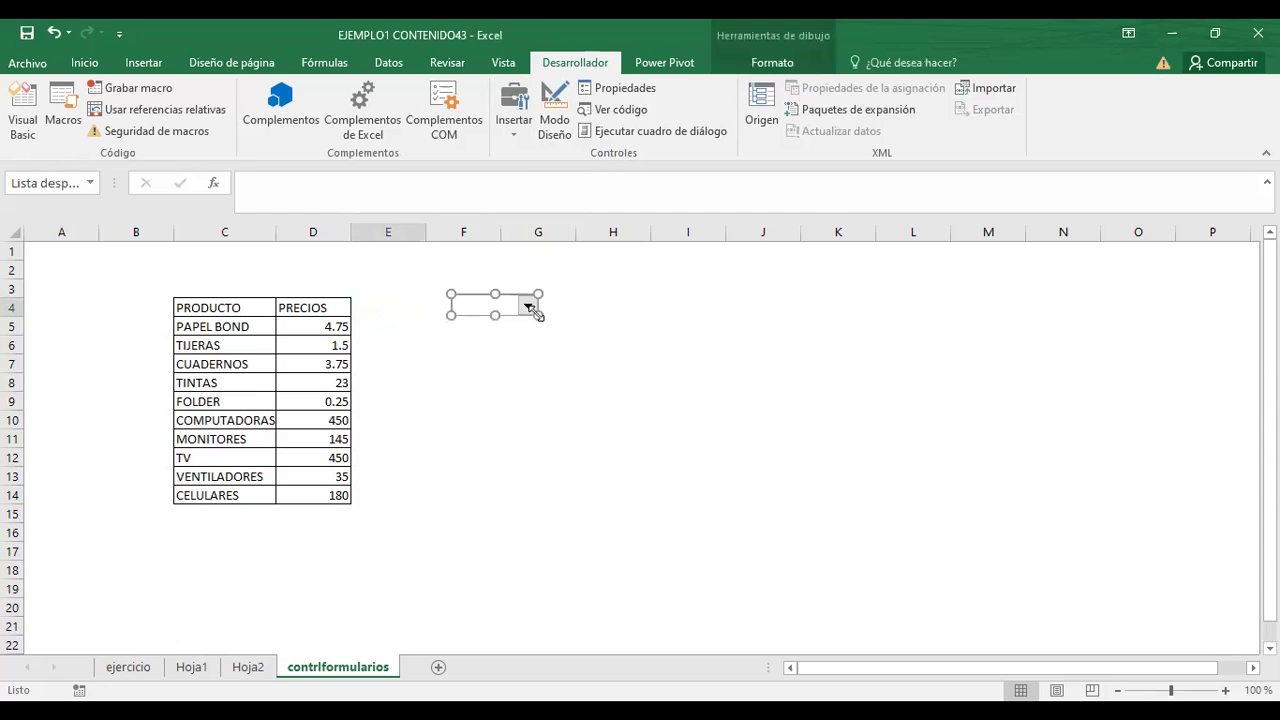
pyautogui.click(653, 329)
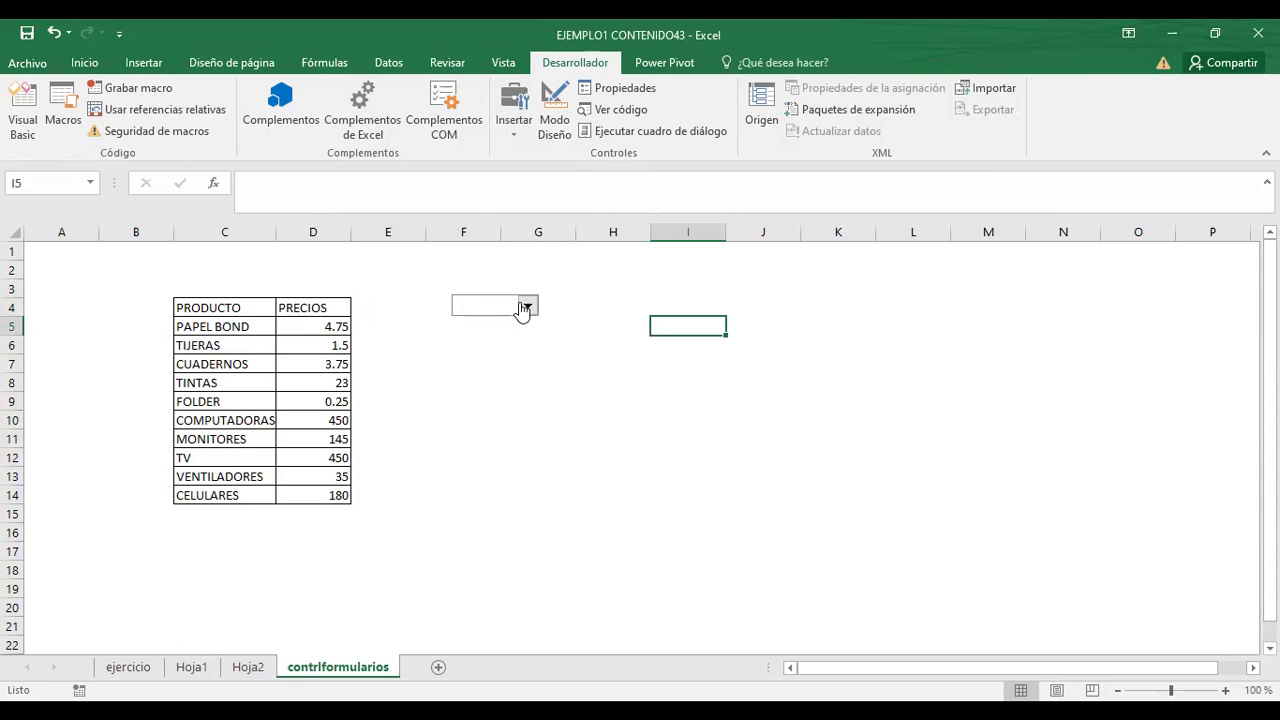
pyautogui.keyDown('ctrl'); pyautogui.click(492, 306); pyautogui.keyUp('ctrl')
pyautogui.rightClick(491, 306)
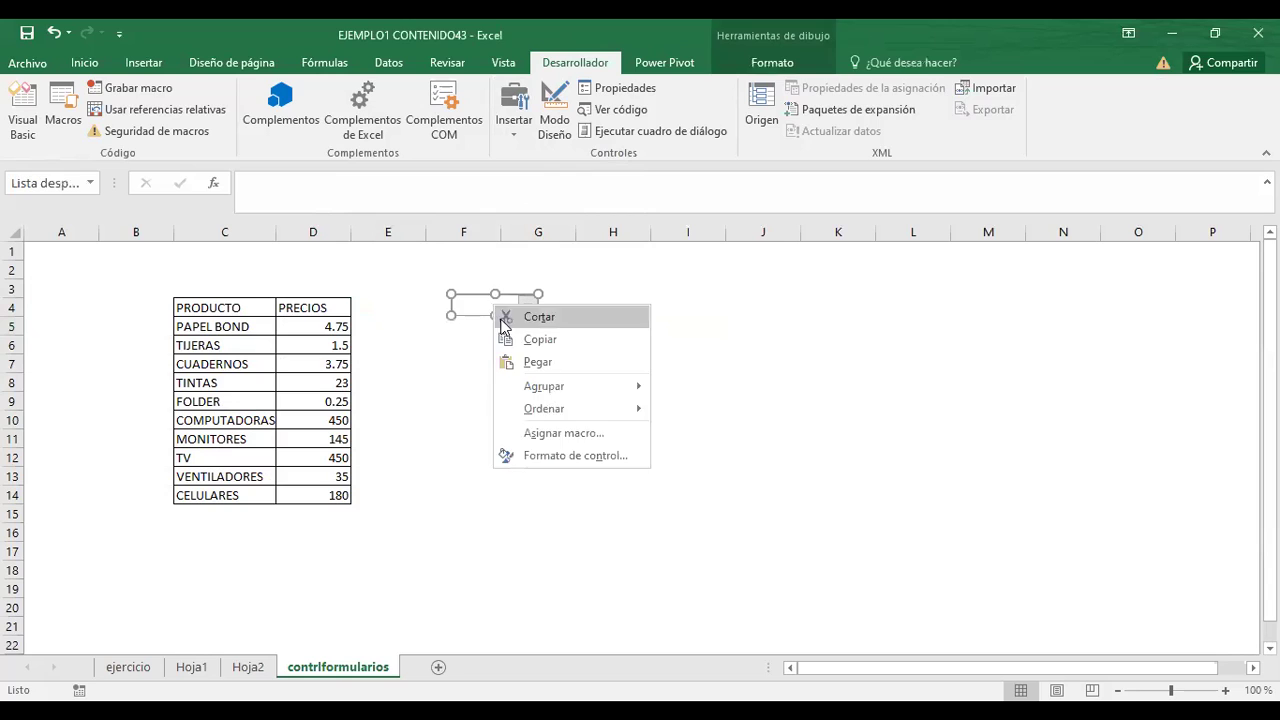
# Step: In Formato de control, set the drop-down's input range to $C$5:$C$14
pyautogui.click(572, 456)
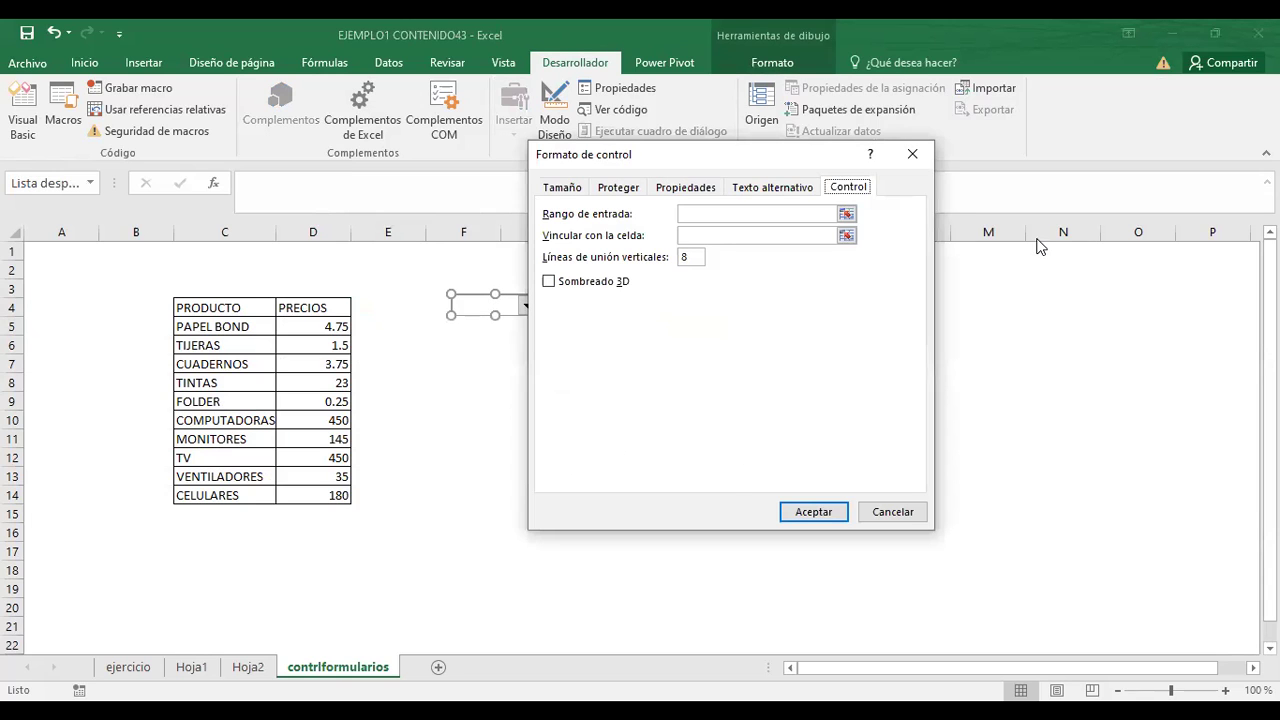
pyautogui.click(845, 215)
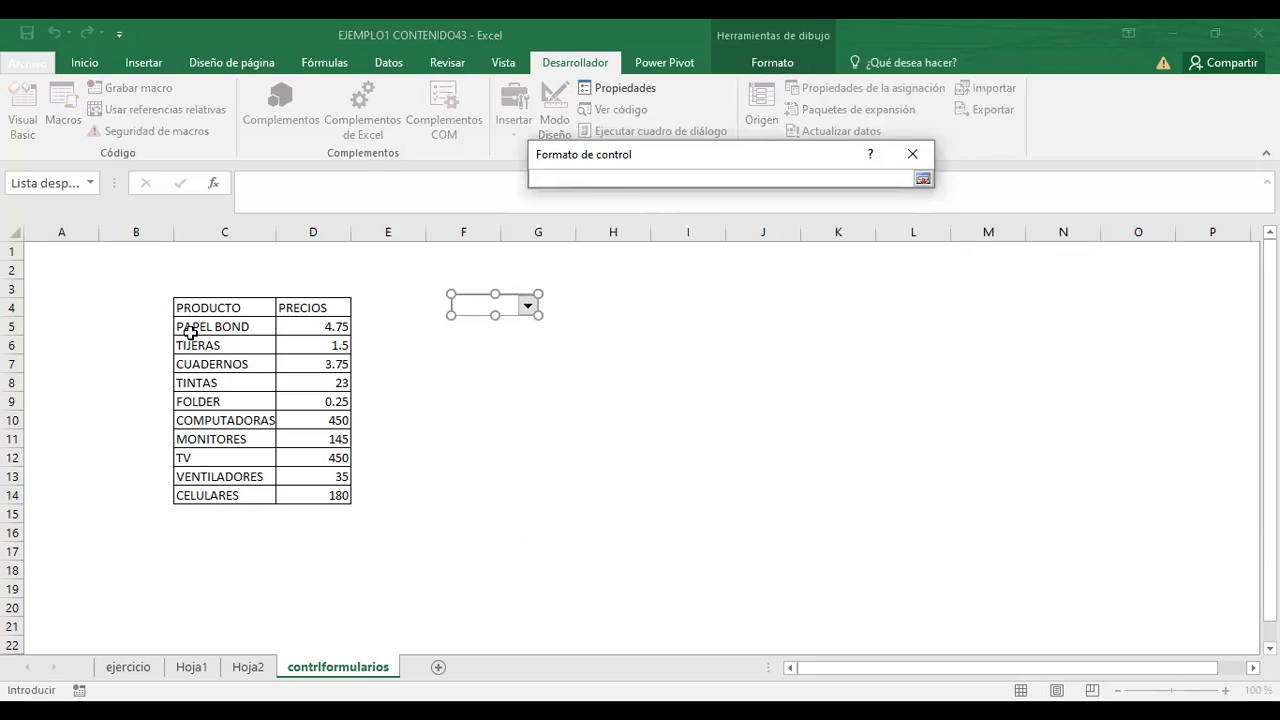
pyautogui.moveTo(201, 328); pyautogui.dragTo(203, 336)
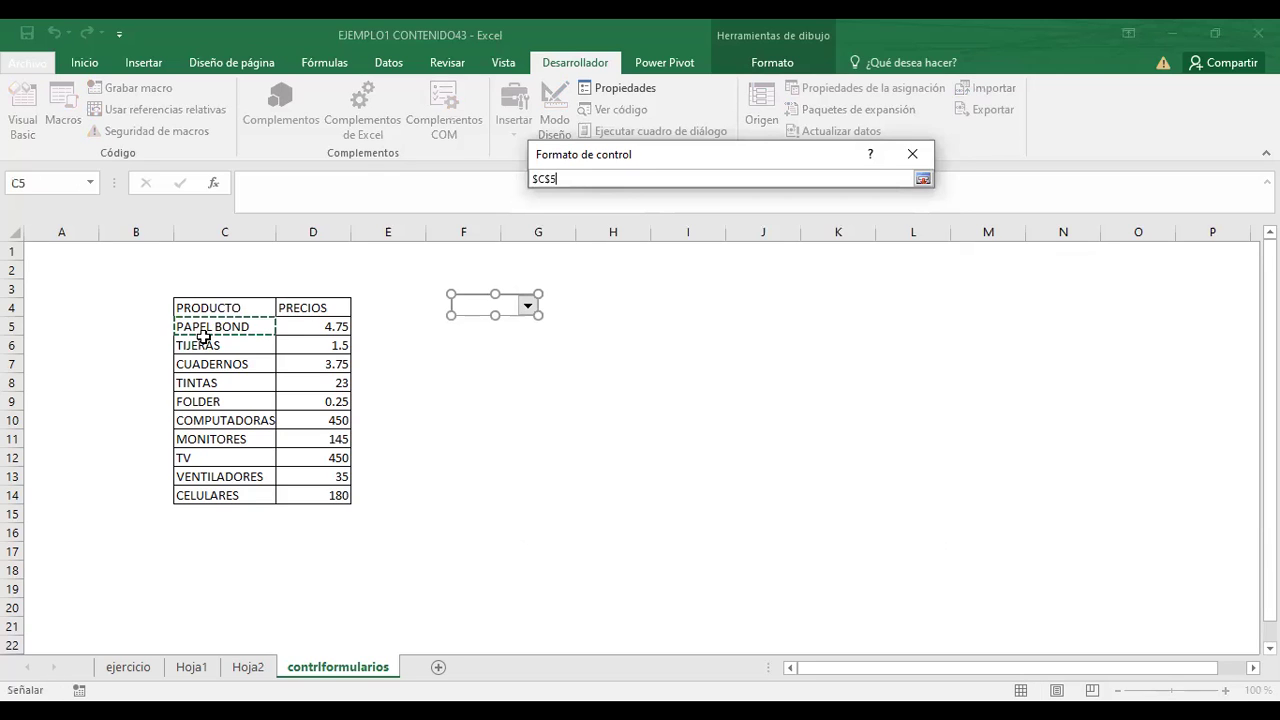
pyautogui.keyDown('shift'); pyautogui.click(195, 487); pyautogui.keyUp('shift')
pyautogui.click(922, 178)
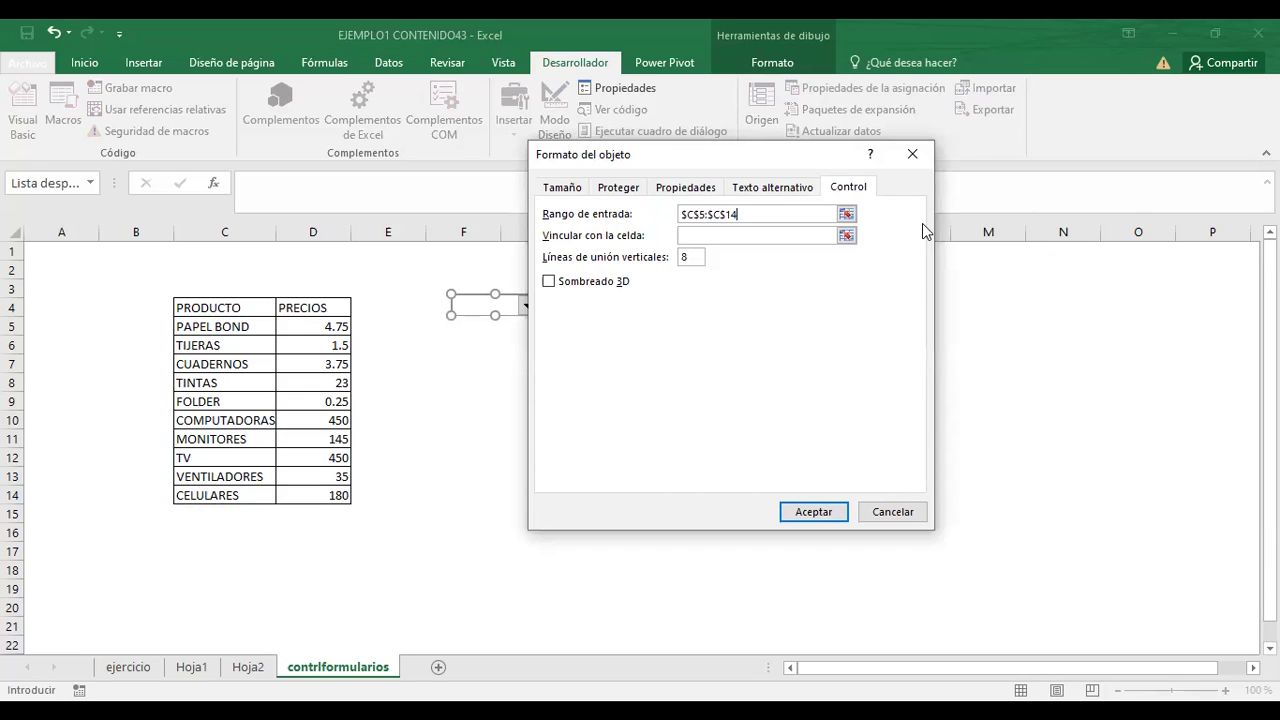
# Step: Link the drop-down to cell $B$4, confirm with Aceptar, and select B4
pyautogui.click(846, 235)
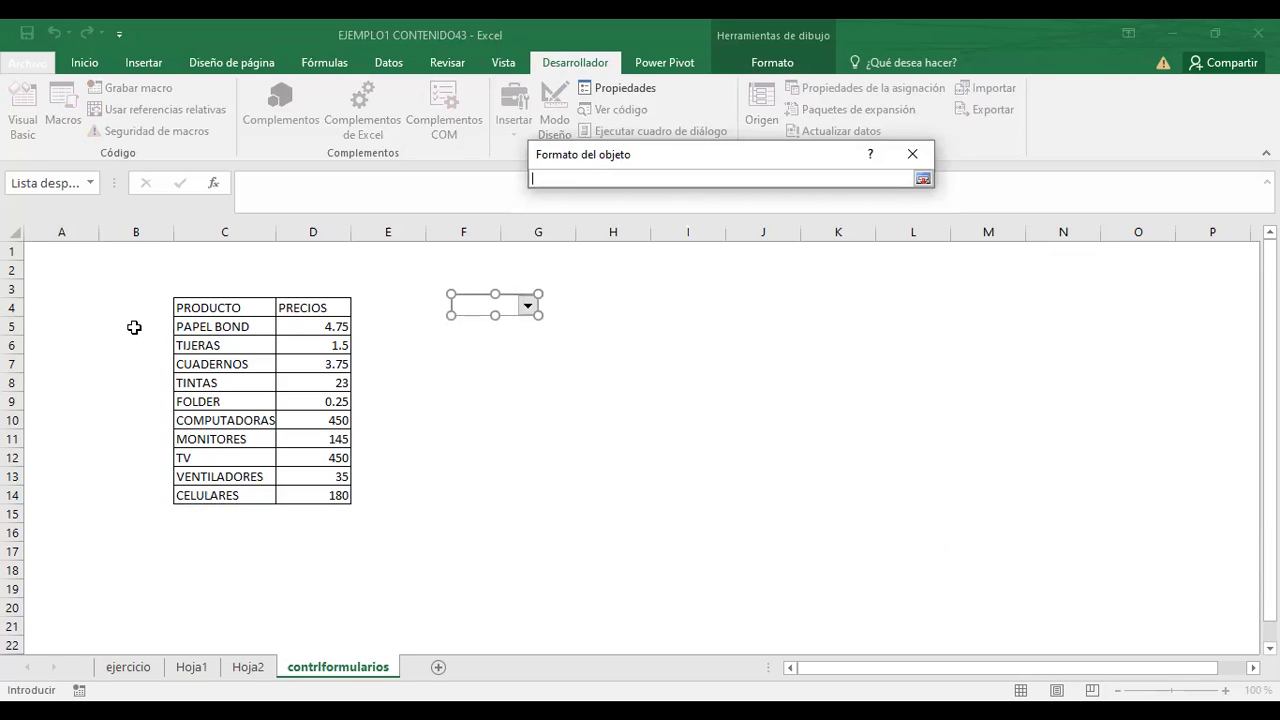
pyautogui.click(151, 309)
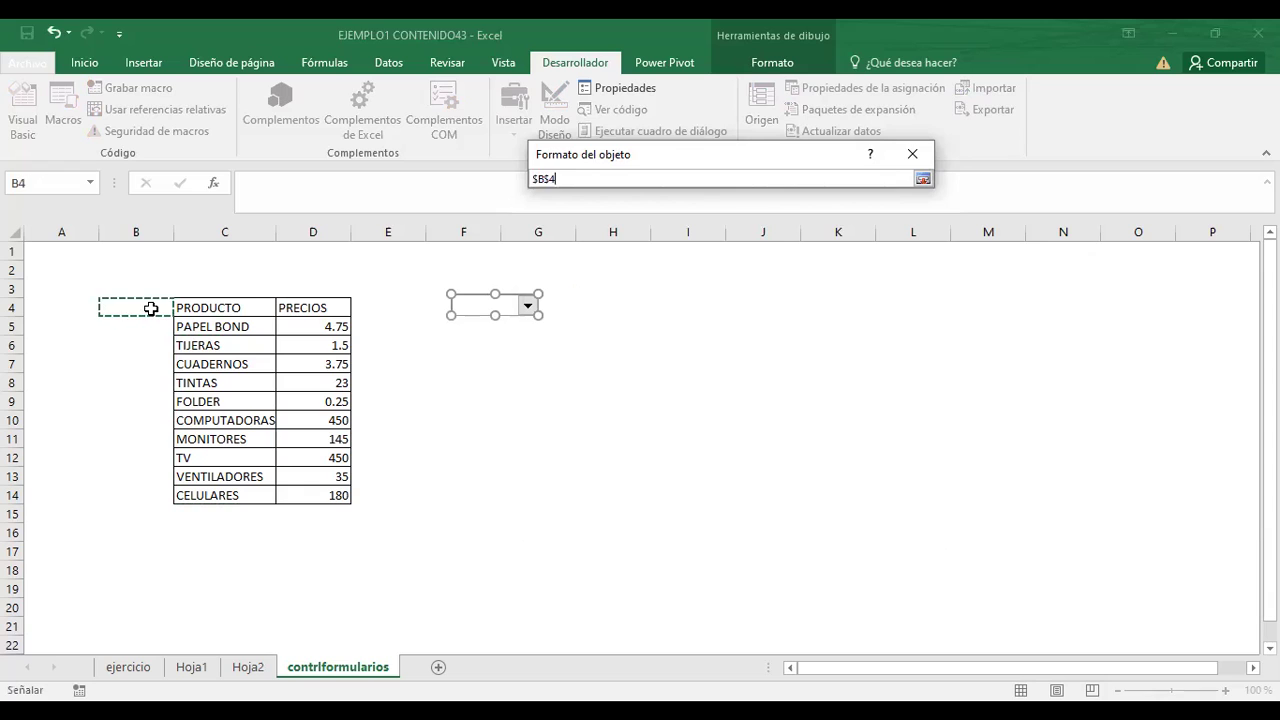
pyautogui.click(922, 178)
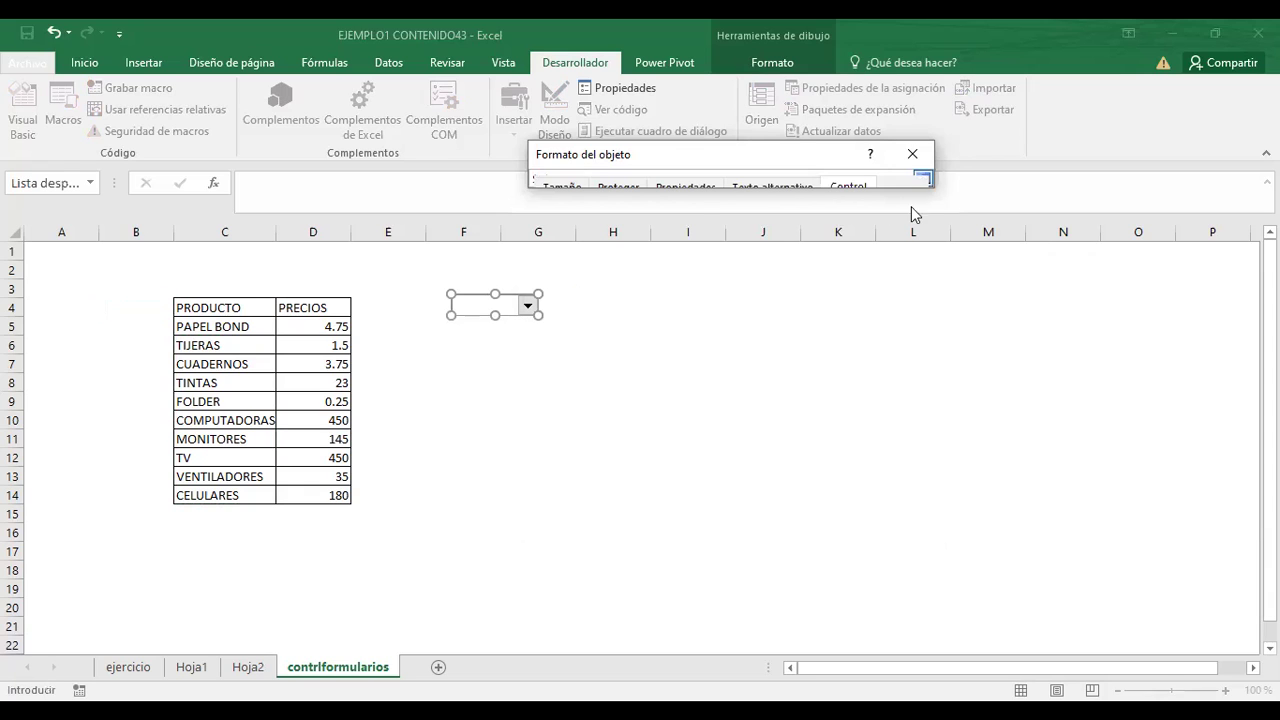
pyautogui.click(814, 511)
pyautogui.click(508, 418)
pyautogui.click(136, 308)
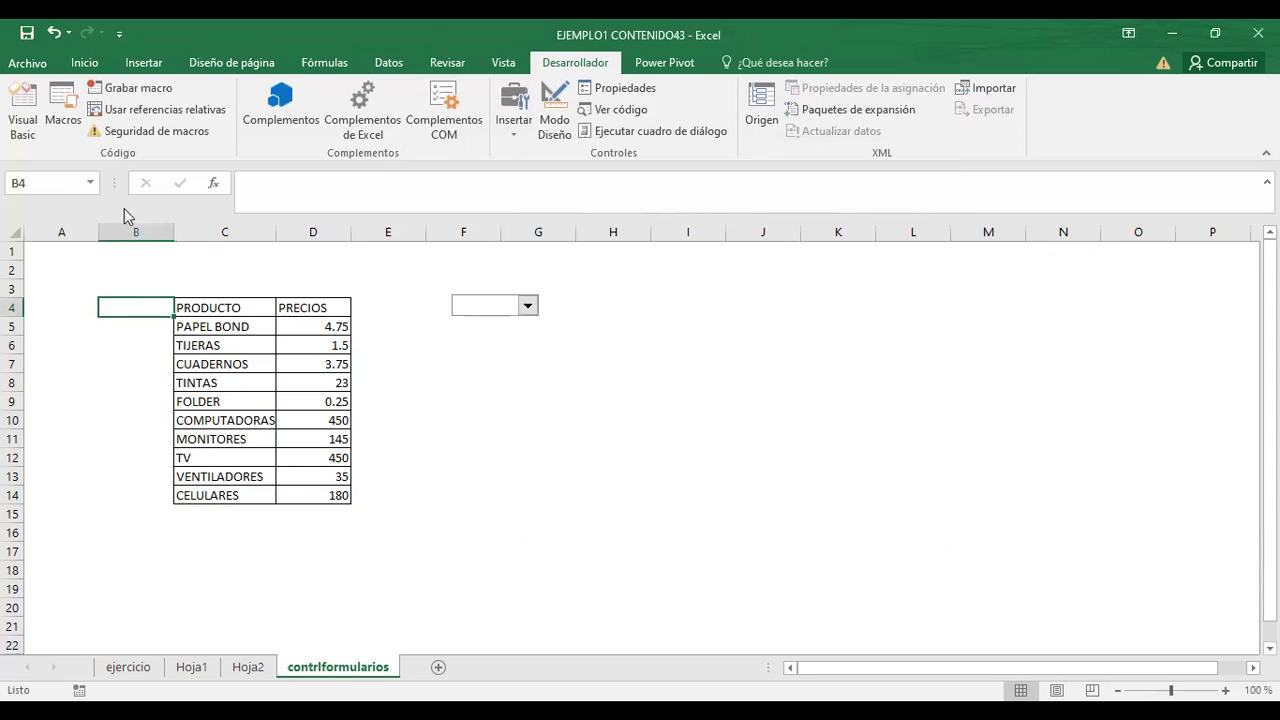
pyautogui.click(84, 63)
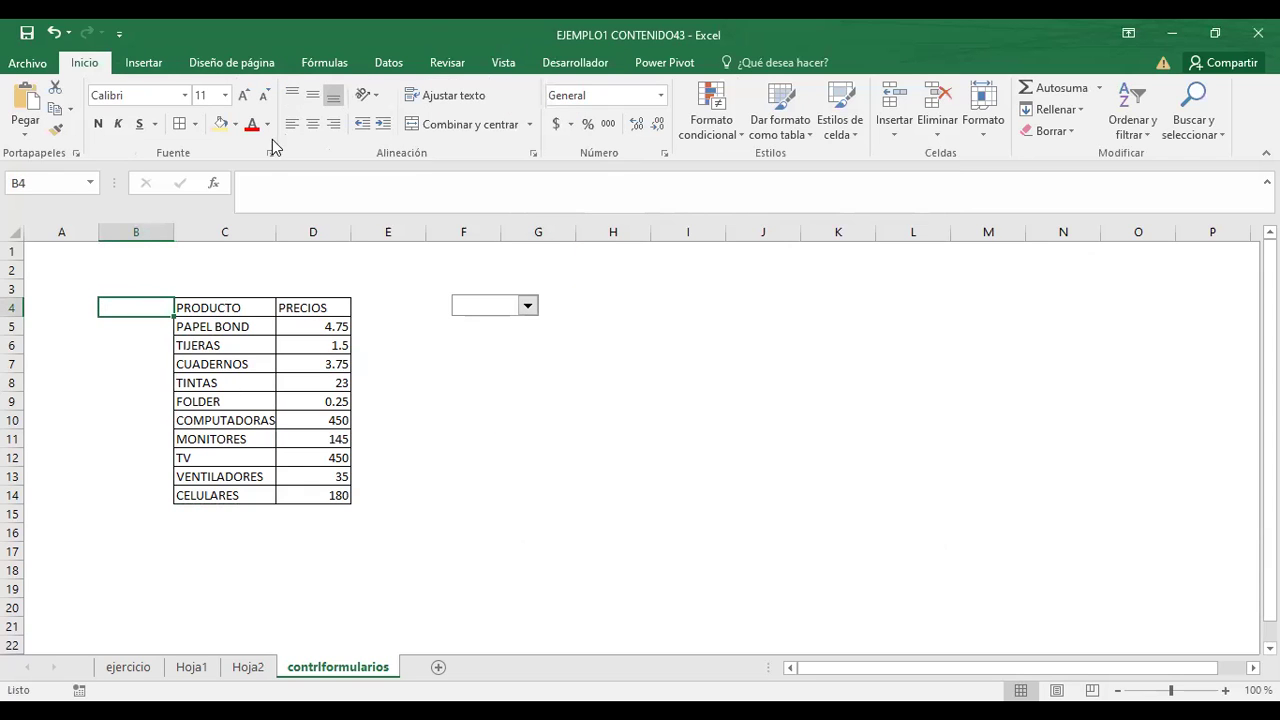
# Step: Give cell B4 a yellow fill and Arial font at size 12
pyautogui.click(221, 126)
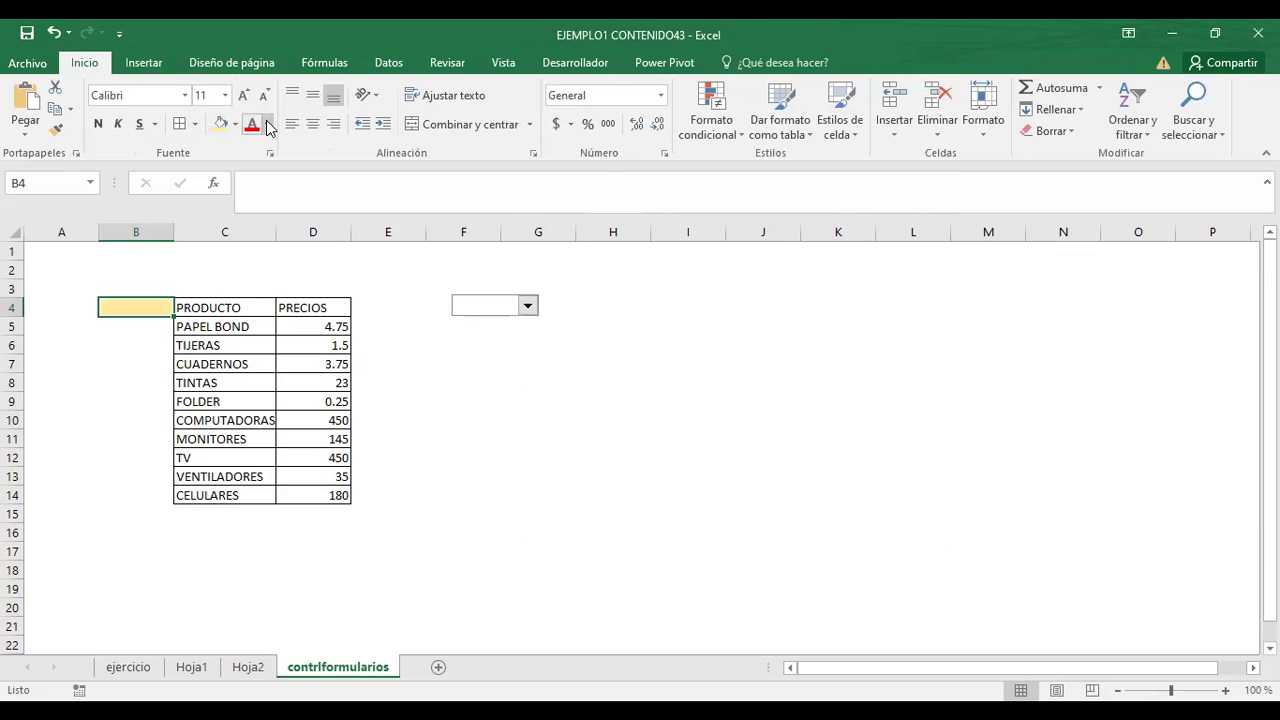
pyautogui.click(184, 95)
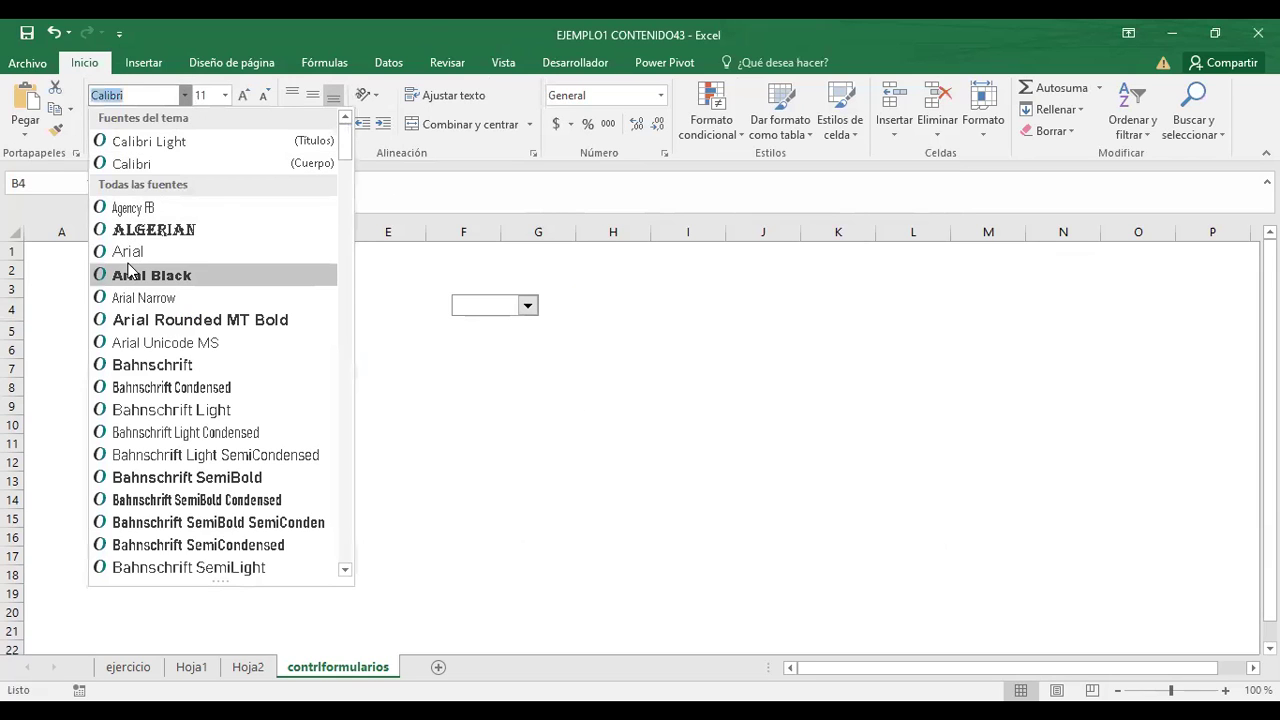
pyautogui.click(150, 275)
pyautogui.click(186, 95)
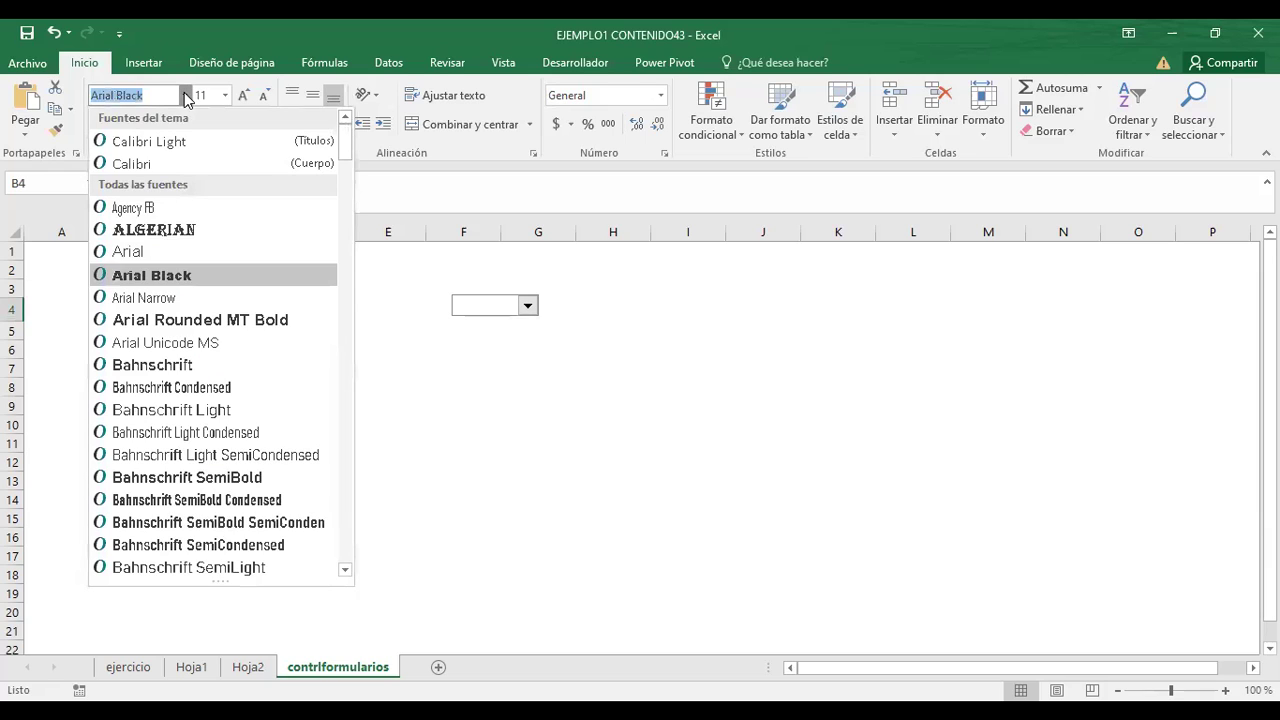
pyautogui.click(130, 251)
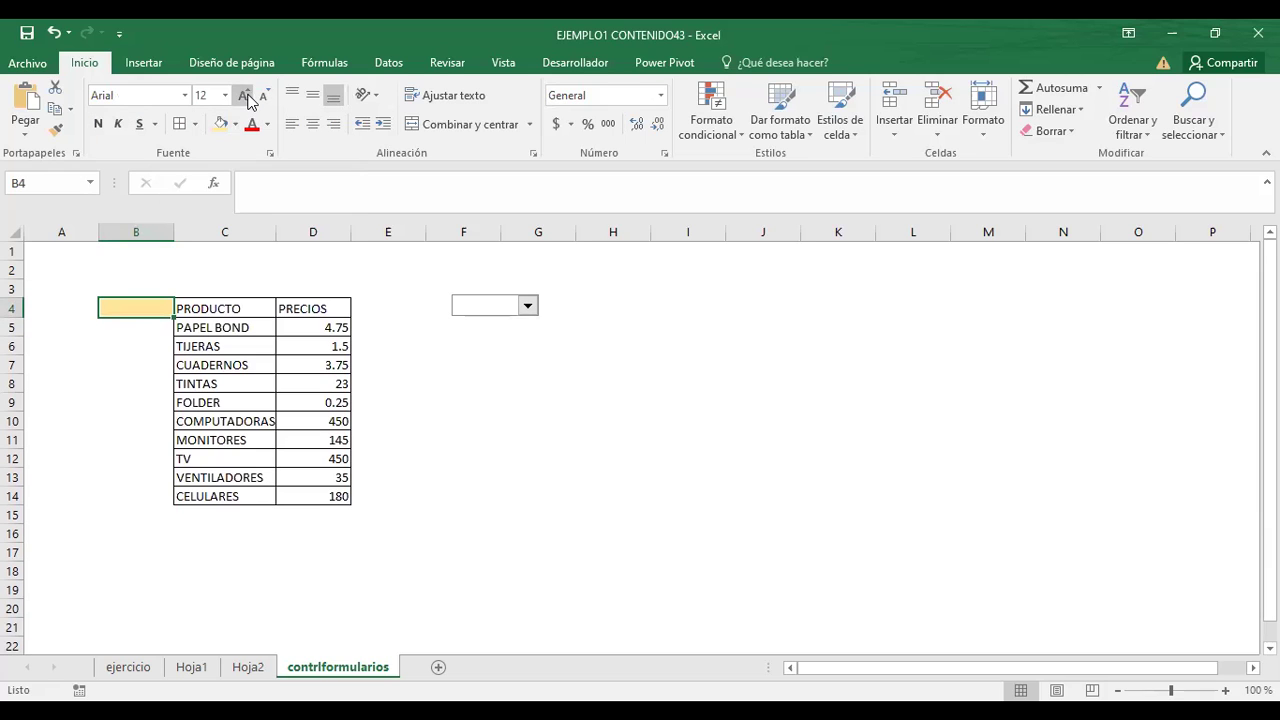
# Step: Open the drop-down to confirm it lists PAPEL BOND through CELULARES, then close it
pyautogui.click(480, 364)
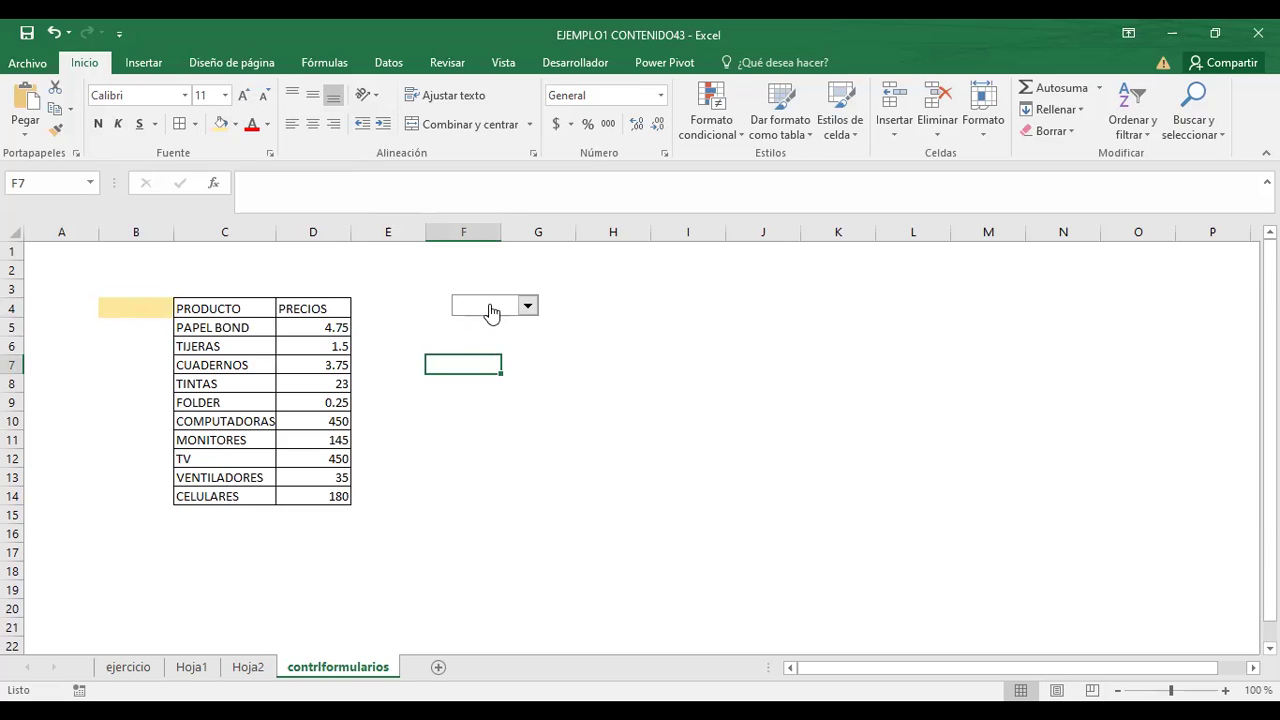
pyautogui.click(530, 311)
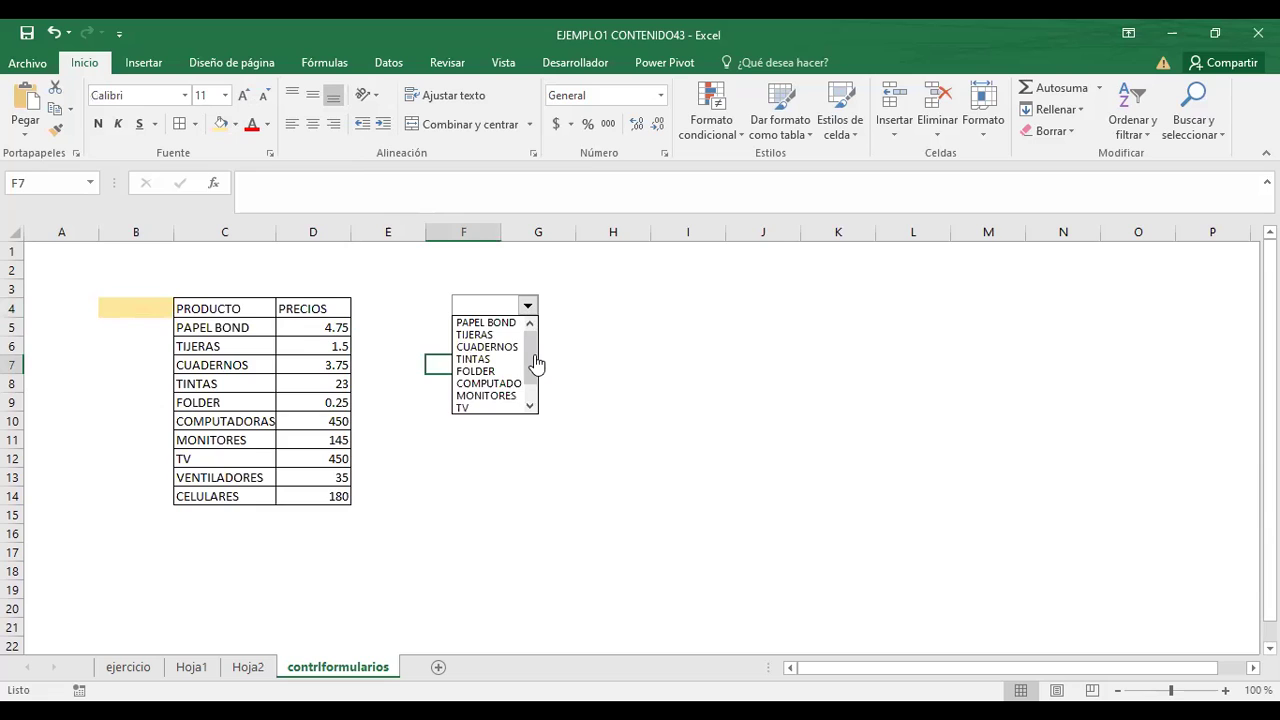
pyautogui.scroll(-2, 531, 365)
pyautogui.scroll(2, 533, 370)
pyautogui.scroll(-2, 531, 354)
pyautogui.scroll(2, 531, 331)
pyautogui.click(677, 291)
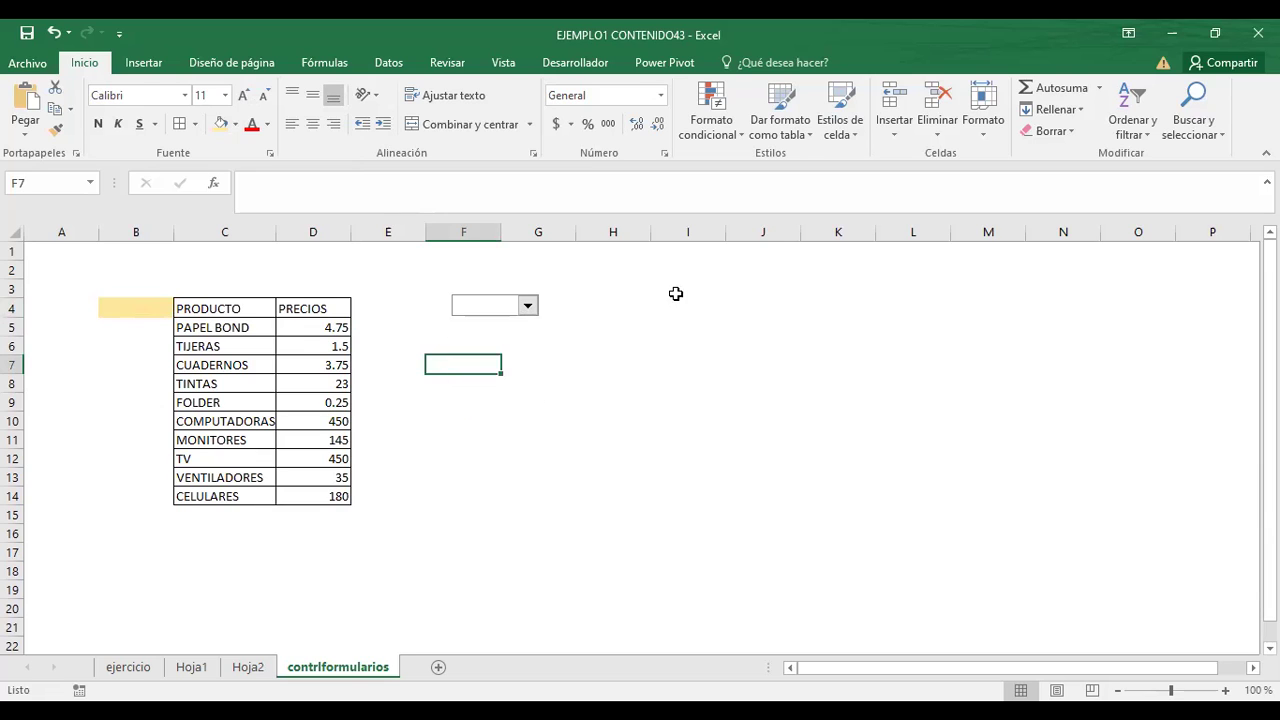
# Step: Enter the labels PRODUCTO: in E4 and PRECIO: in E5
pyautogui.click(396, 309)
pyautogui.write('PROSU')
pyautogui.press('BackSpace')
pyautogui.write('DUCTO')
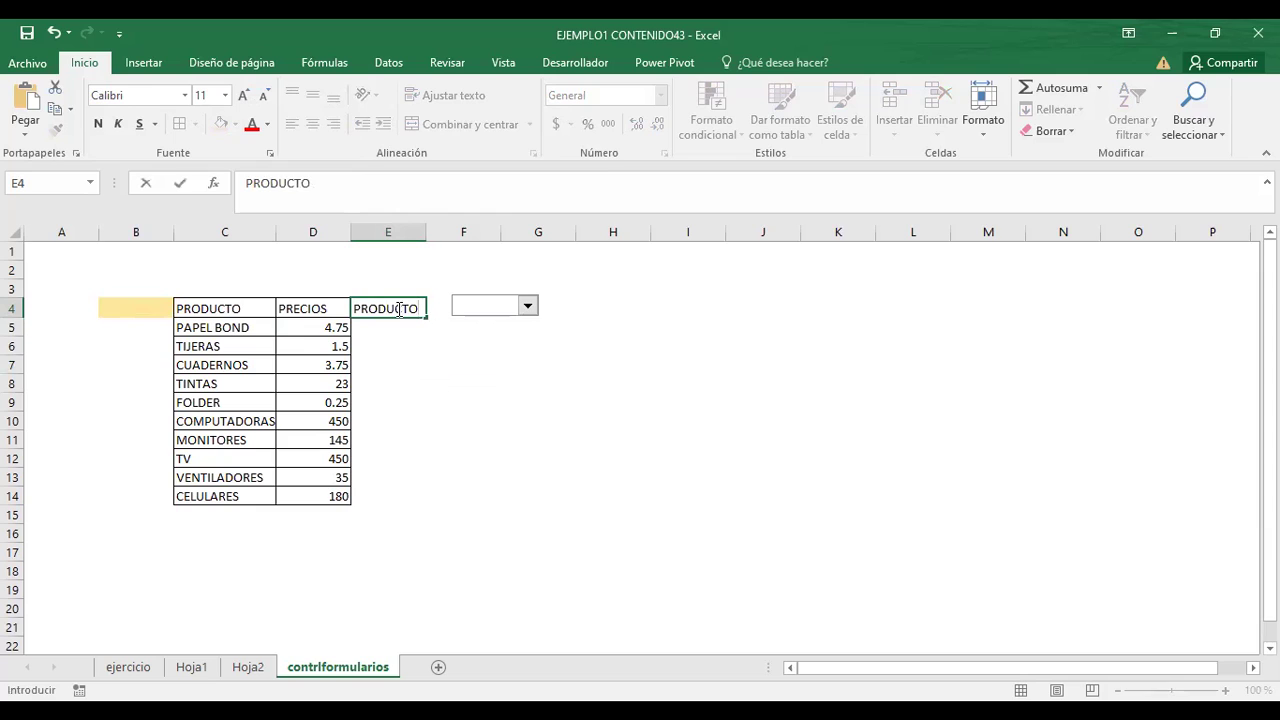
pyautogui.press('Return')
pyautogui.write('PRECIO:')
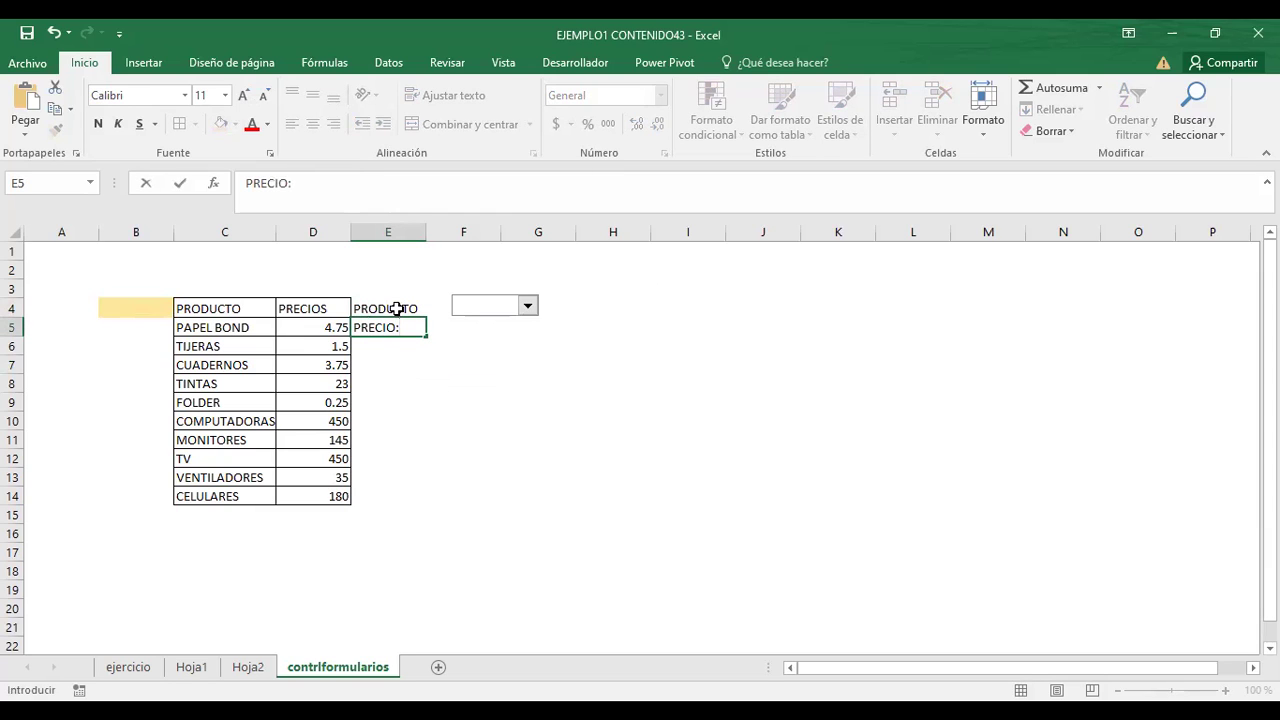
pyautogui.press('Return')
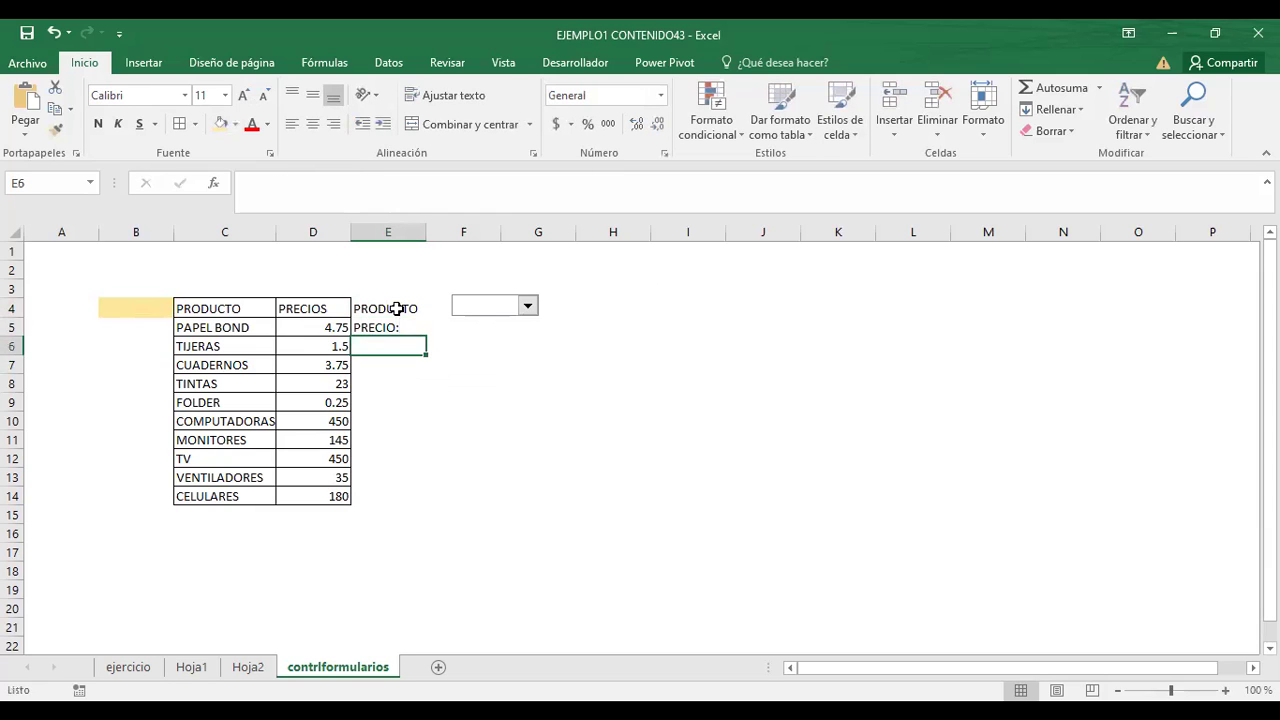
pyautogui.click(397, 310)
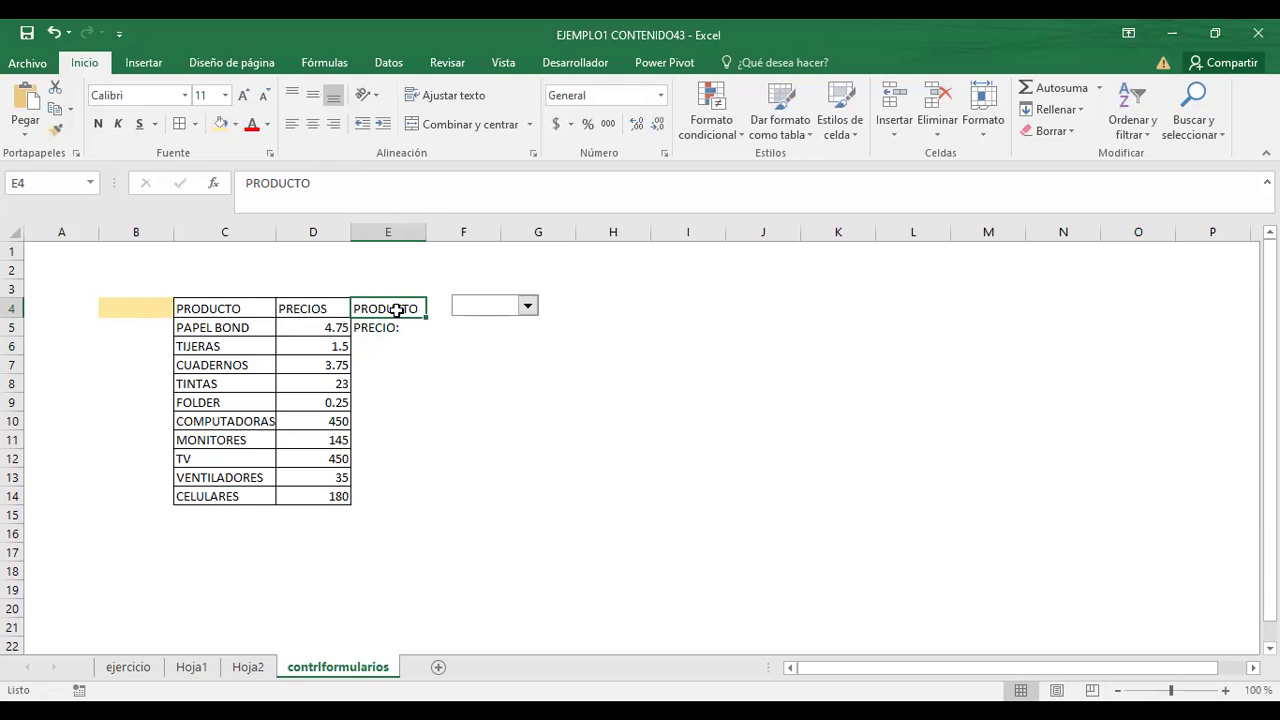
pyautogui.press('F2')
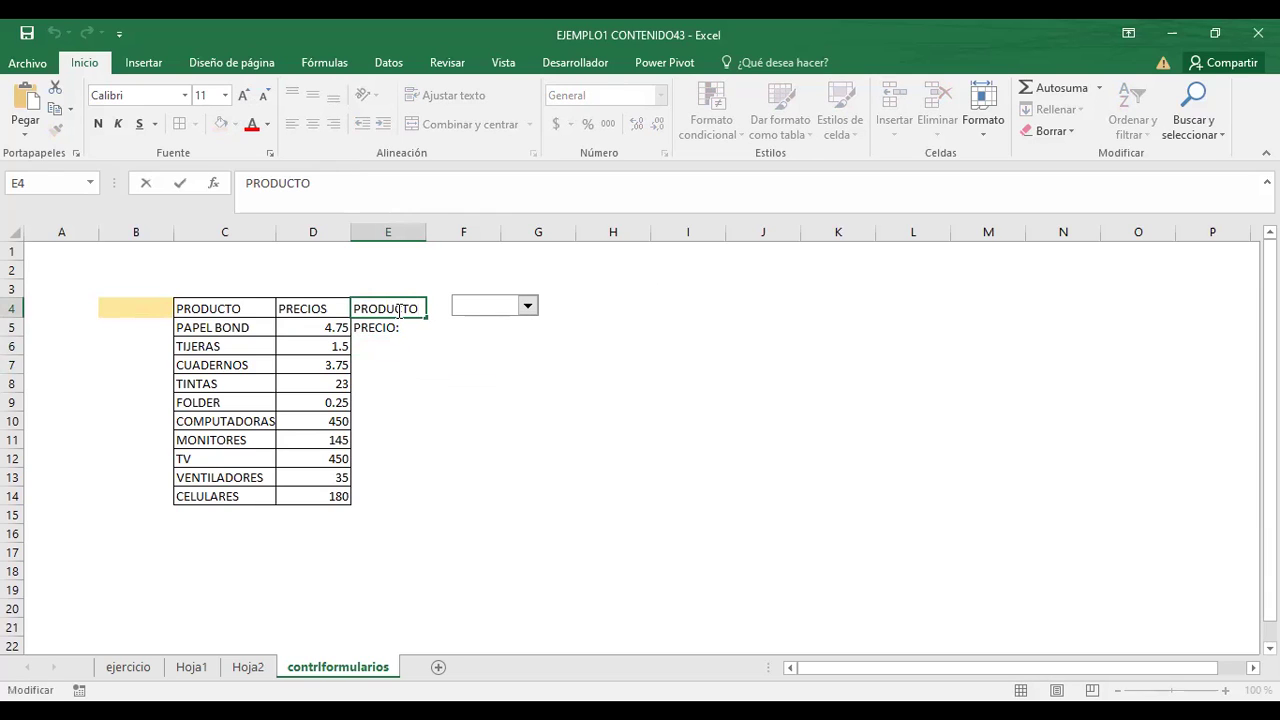
pyautogui.write(':')
pyautogui.press('Return')
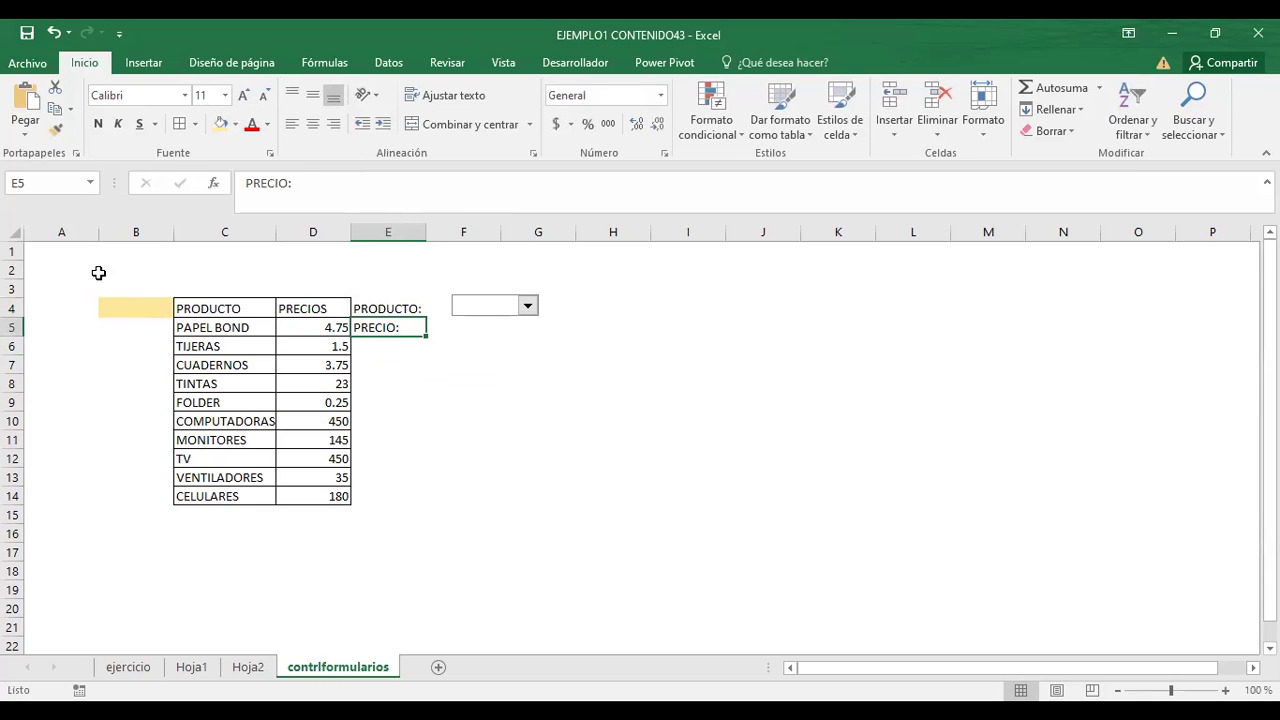
# Step: Give the A2:G15 area around the table a light yellow fill, then select B4 for its own colour
pyautogui.moveTo(96, 271); pyautogui.dragTo(567, 519)
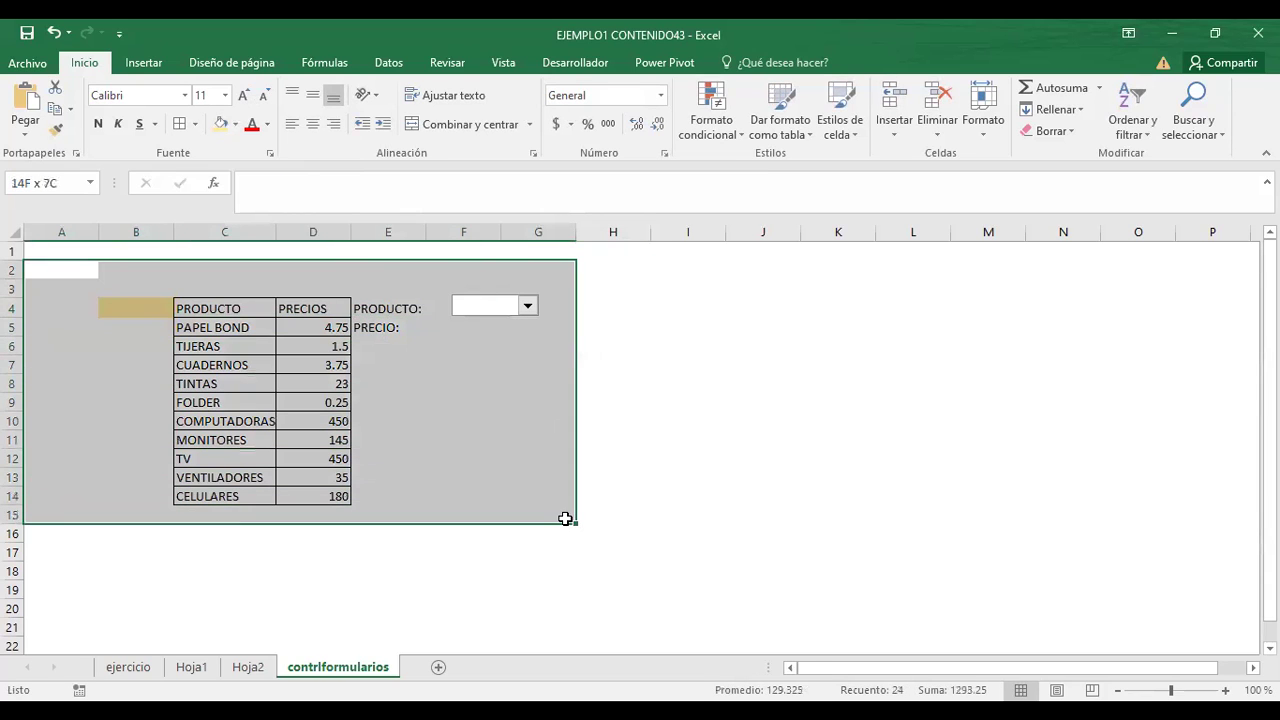
pyautogui.click(224, 127)
pyautogui.click(804, 366)
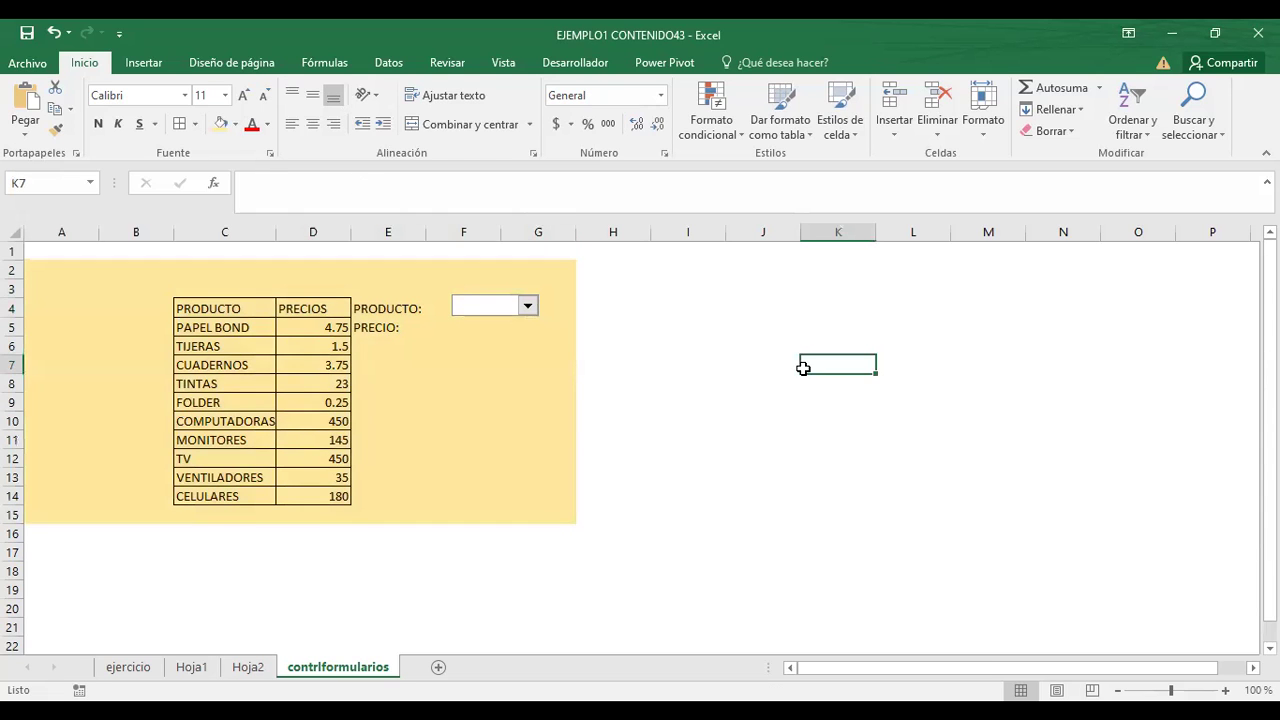
pyautogui.click(150, 312)
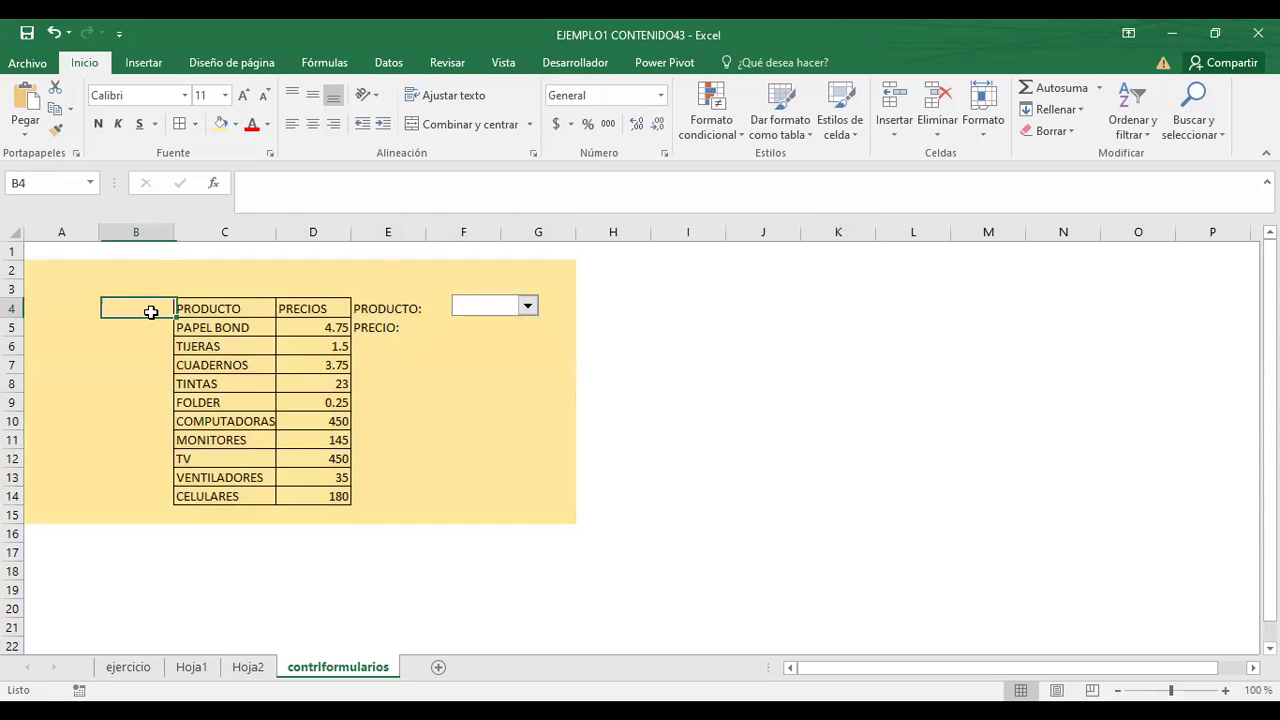
pyautogui.click(236, 126)
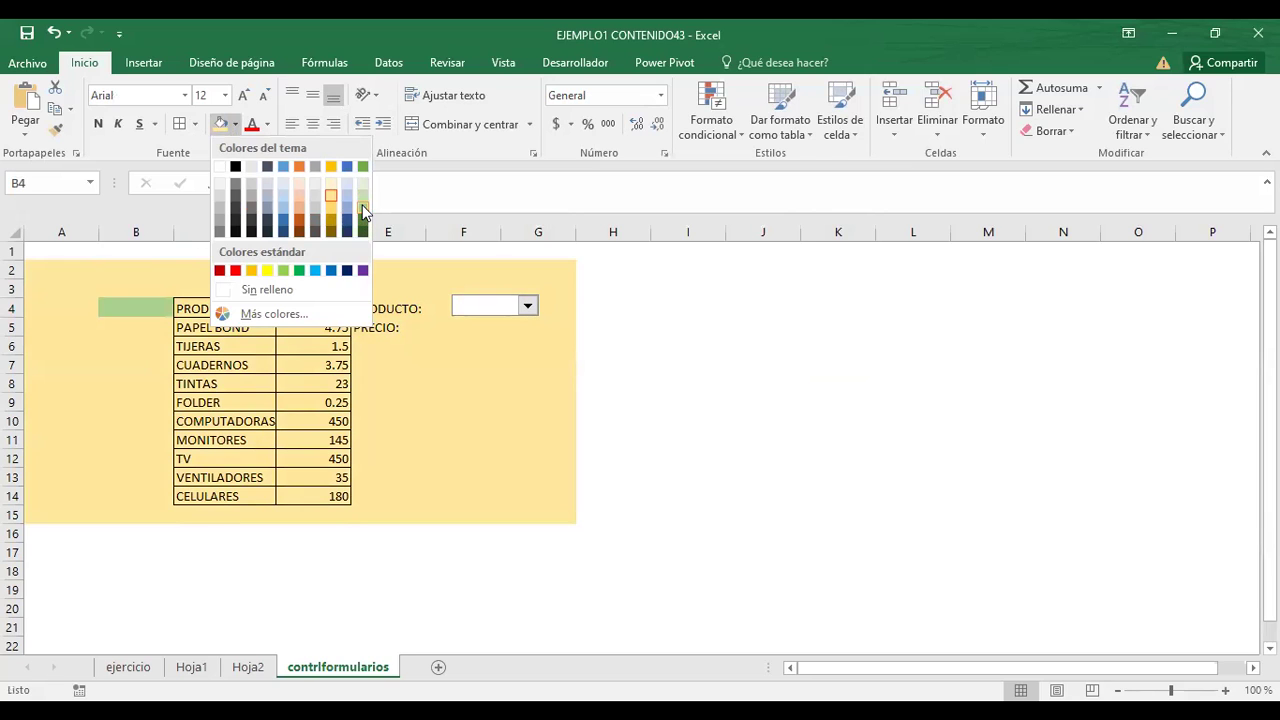
# Step: Fill B4 green and enter =INDICE(C5:D14;B4;2) in F5 so it shows the price 4.75
pyautogui.click(300, 270)
pyautogui.click(737, 350)
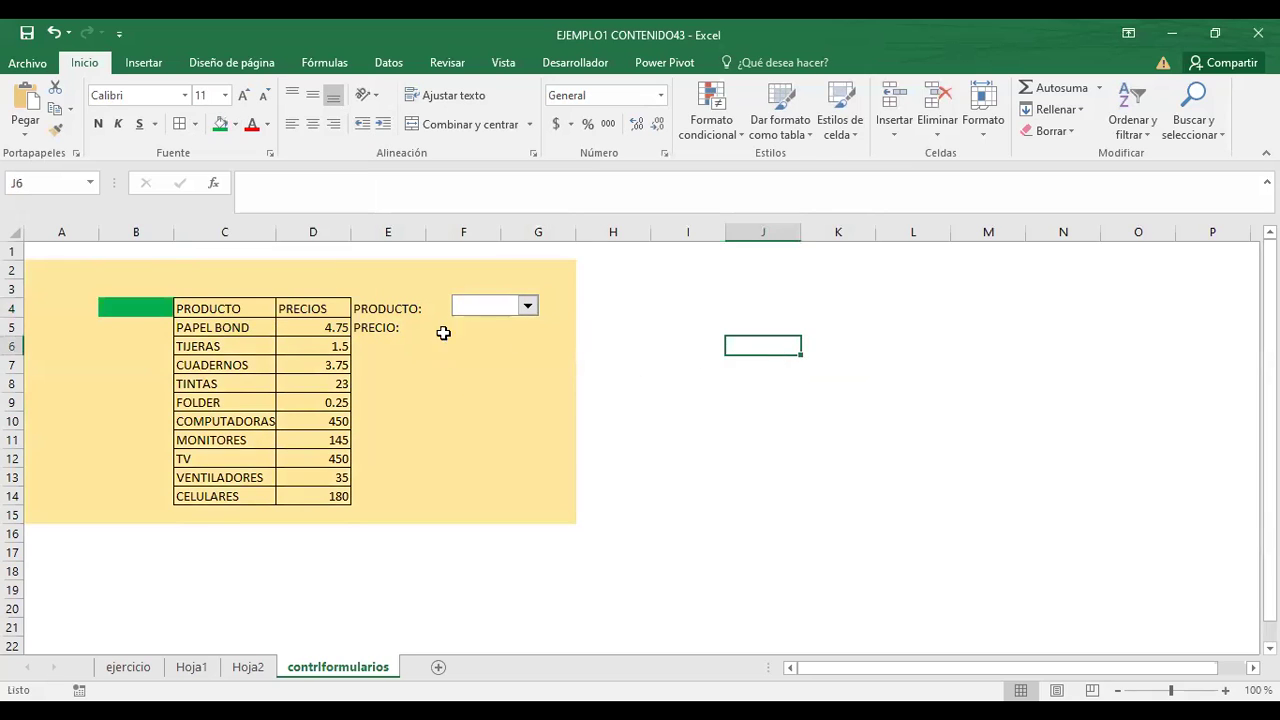
pyautogui.click(471, 329)
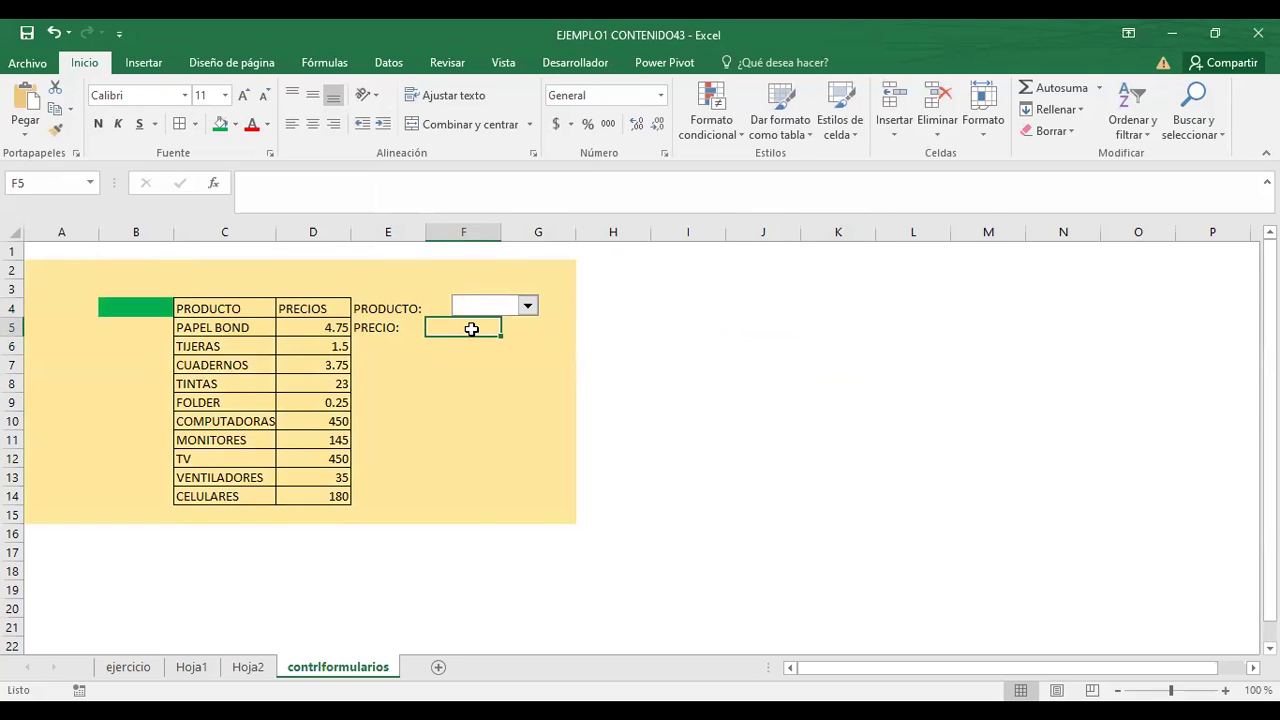
pyautogui.write('=I')
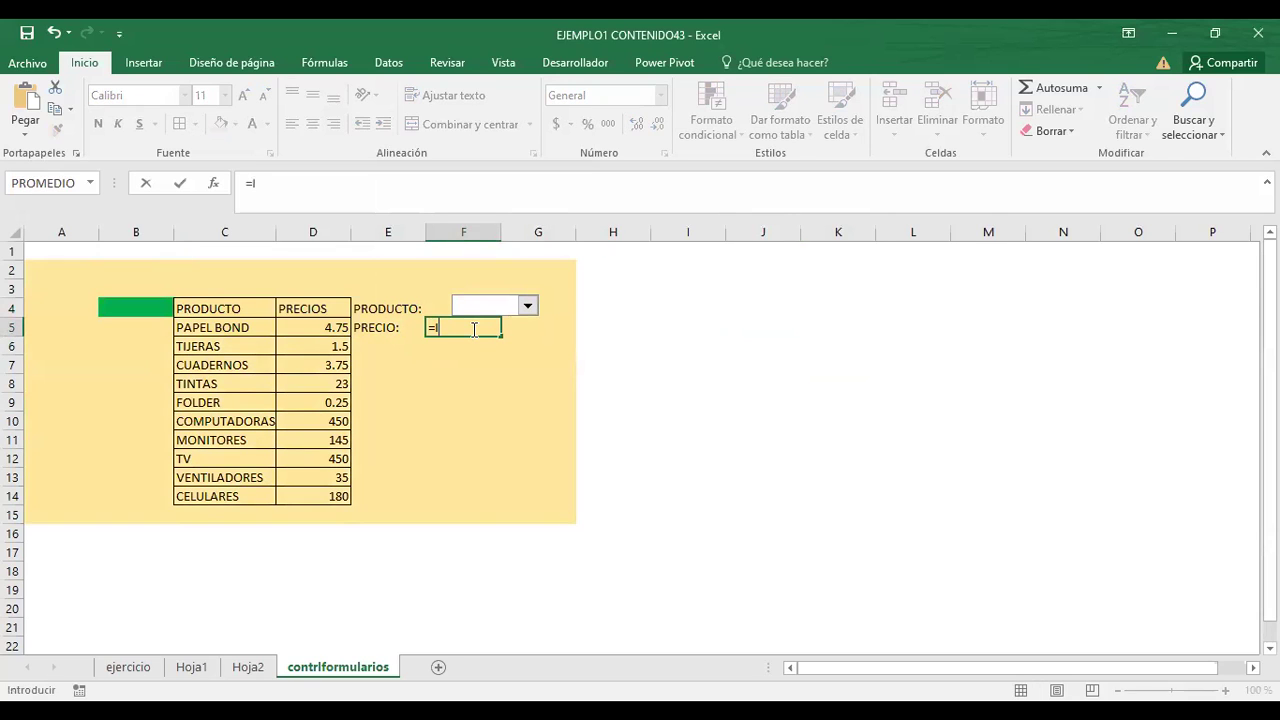
pyautogui.write('NDICE')
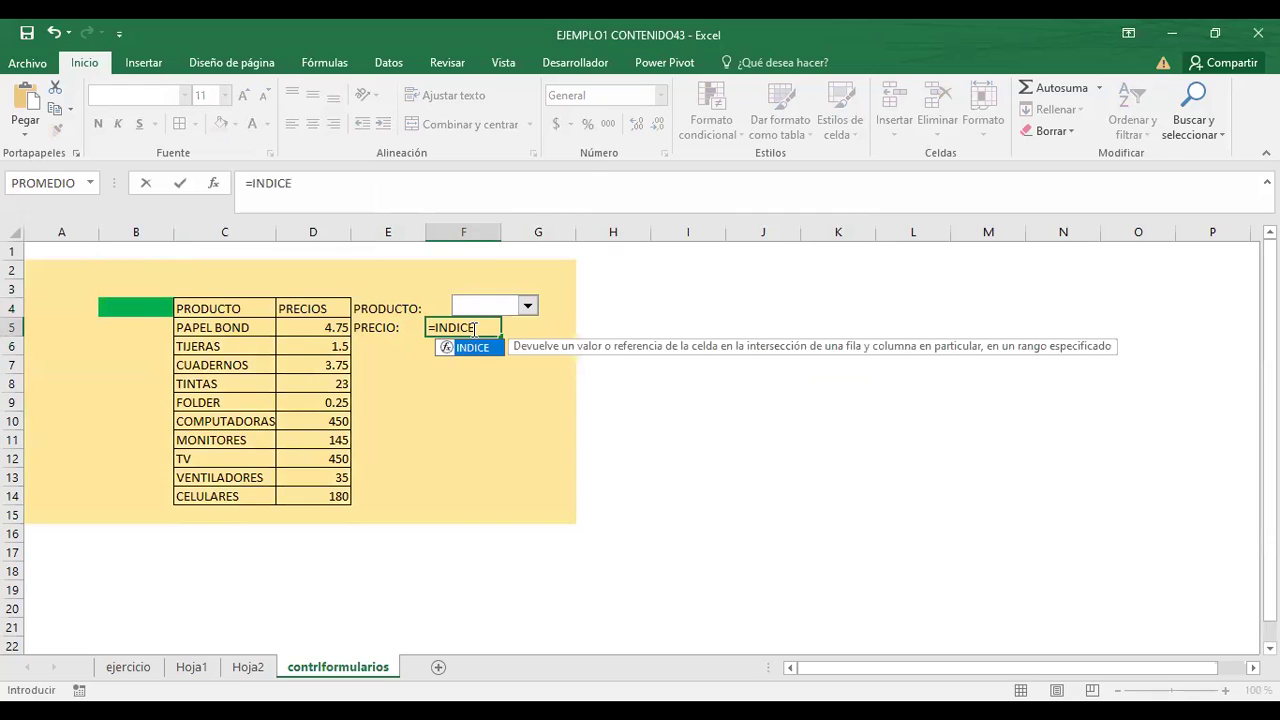
pyautogui.write('(')
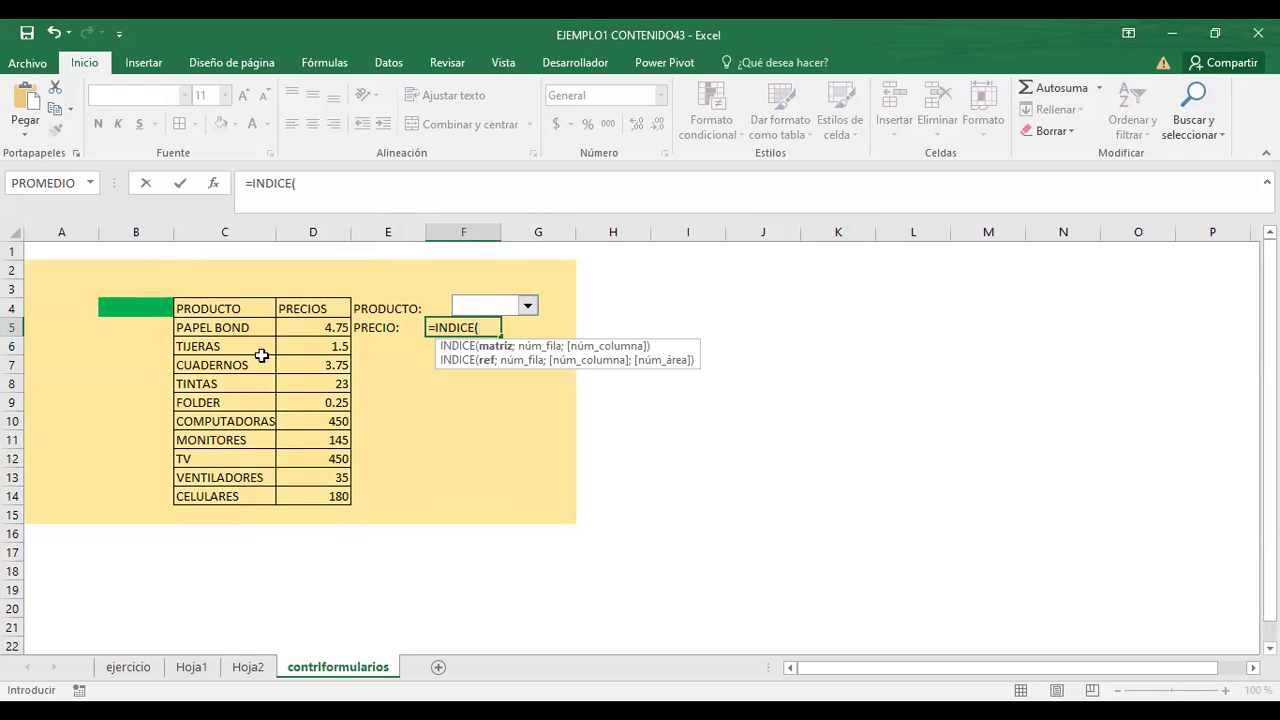
pyautogui.click(186, 327)
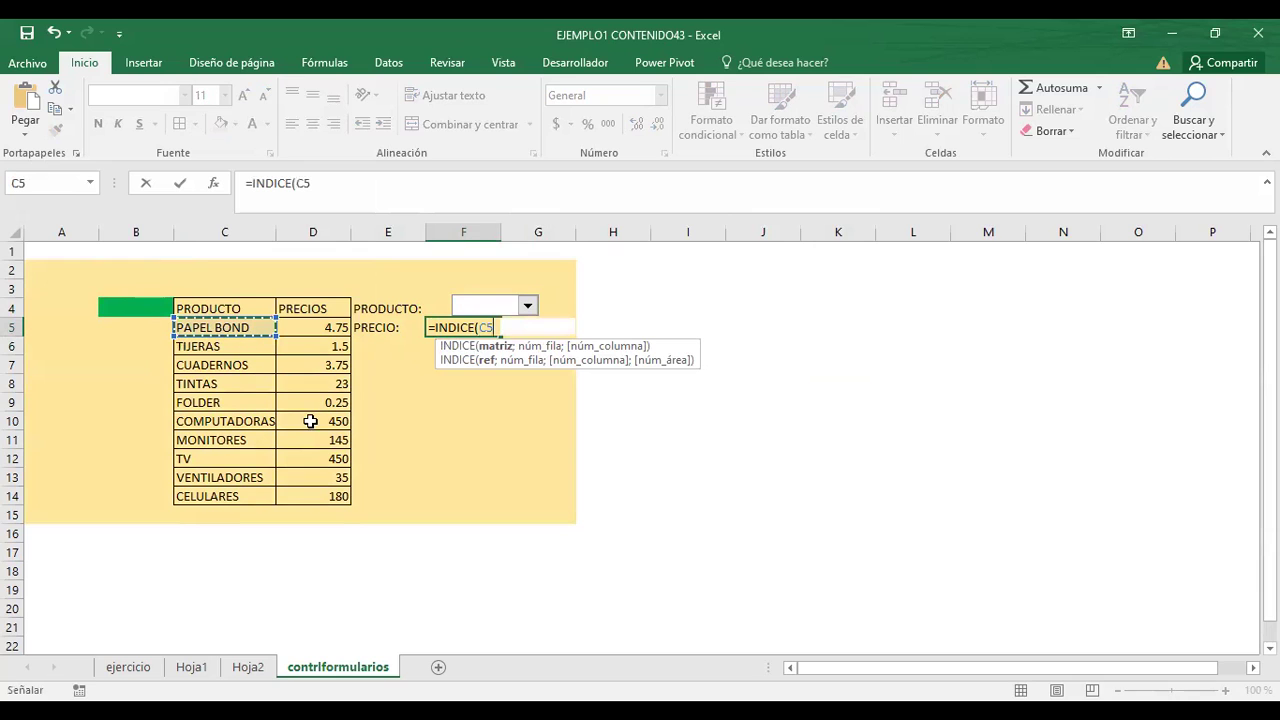
pyautogui.keyDown('shift'); pyautogui.click(314, 497); pyautogui.keyUp('shift')
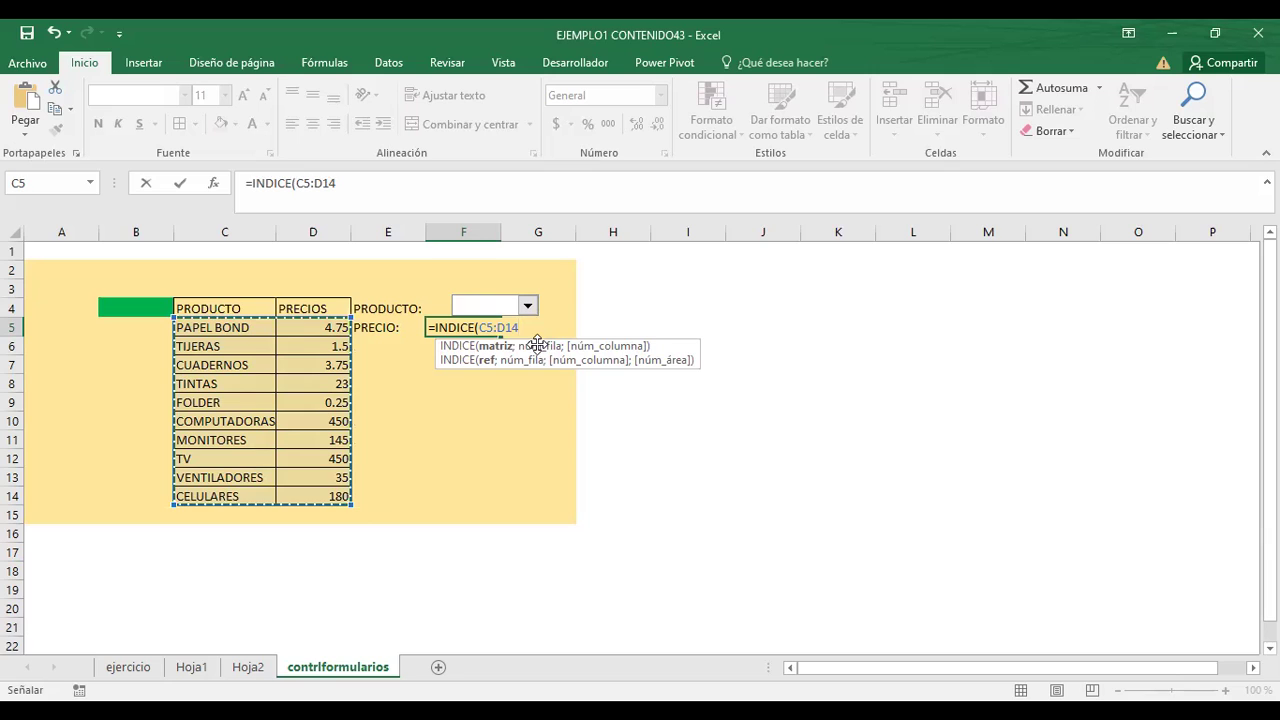
pyautogui.write(';')
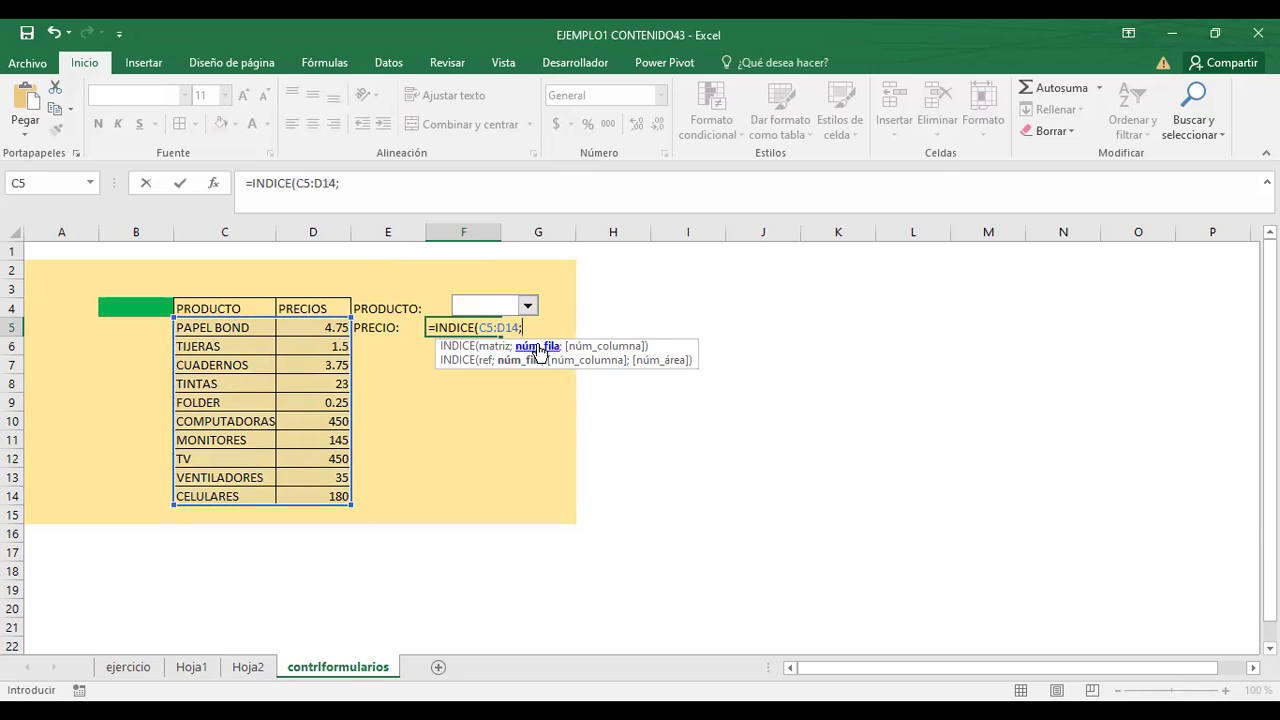
pyautogui.click(136, 307)
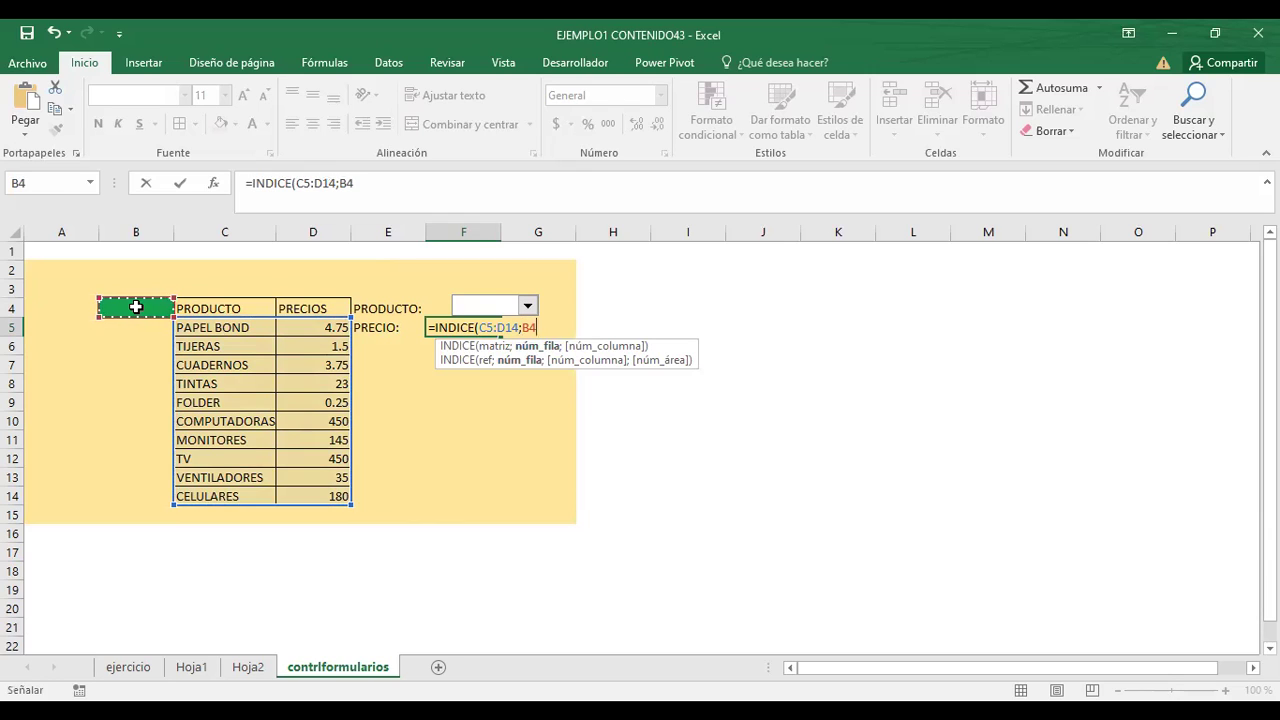
pyautogui.write(';')
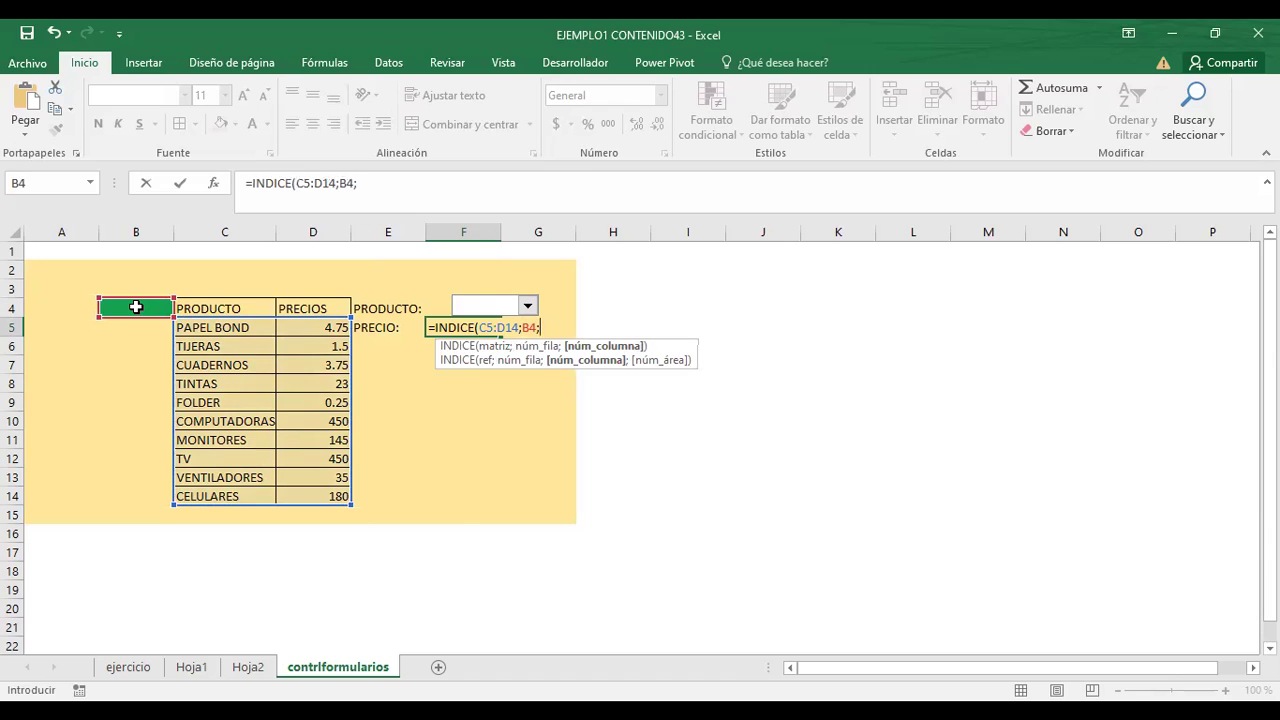
pyautogui.write('2')
pyautogui.write(')')
pyautogui.press('Return')
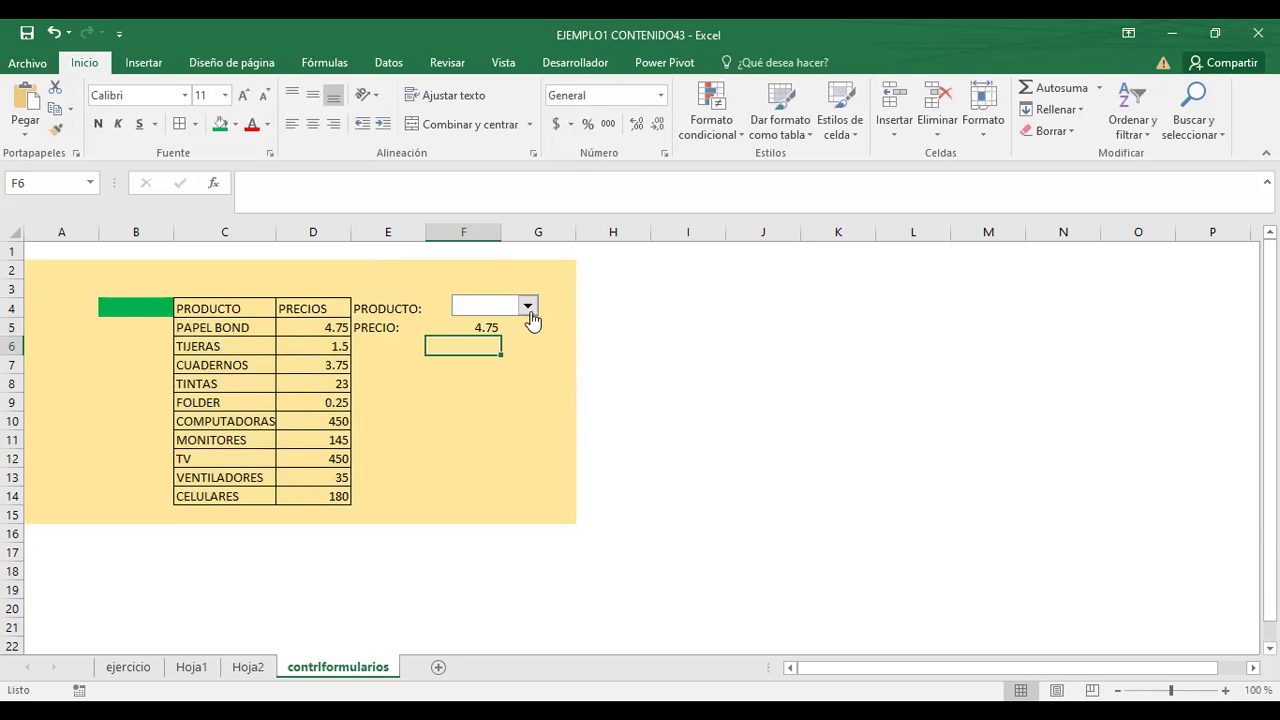
# Step: Choose PAPEL BOND from the product list and fill the price cell F5 yellow
pyautogui.click(528, 306)
pyautogui.click(505, 322)
pyautogui.click(466, 329)
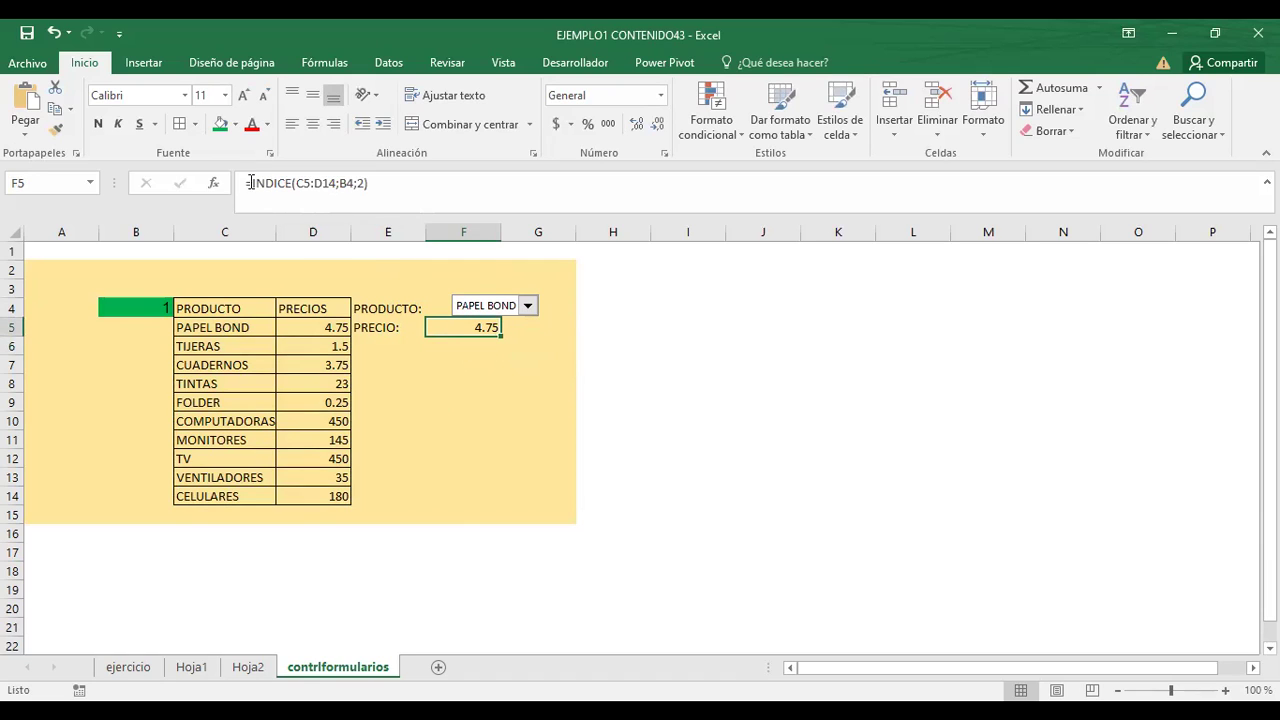
pyautogui.click(236, 125)
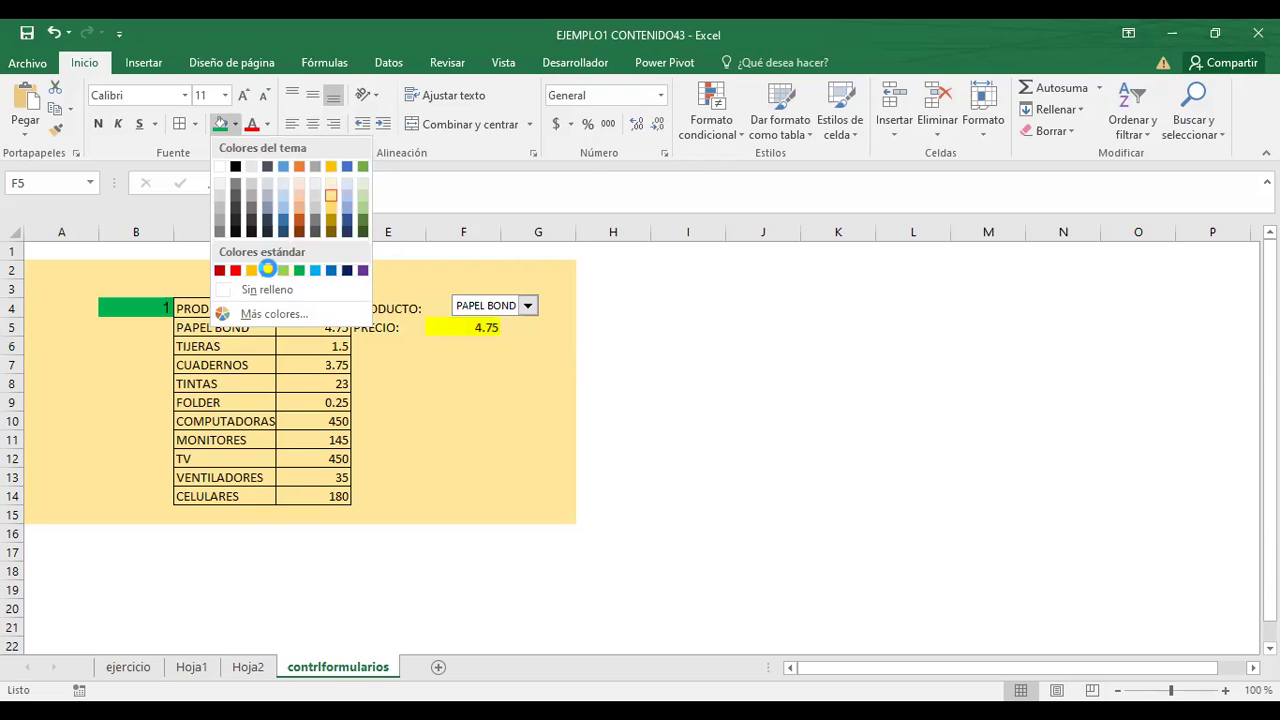
pyautogui.click(267, 269)
pyautogui.click(706, 328)
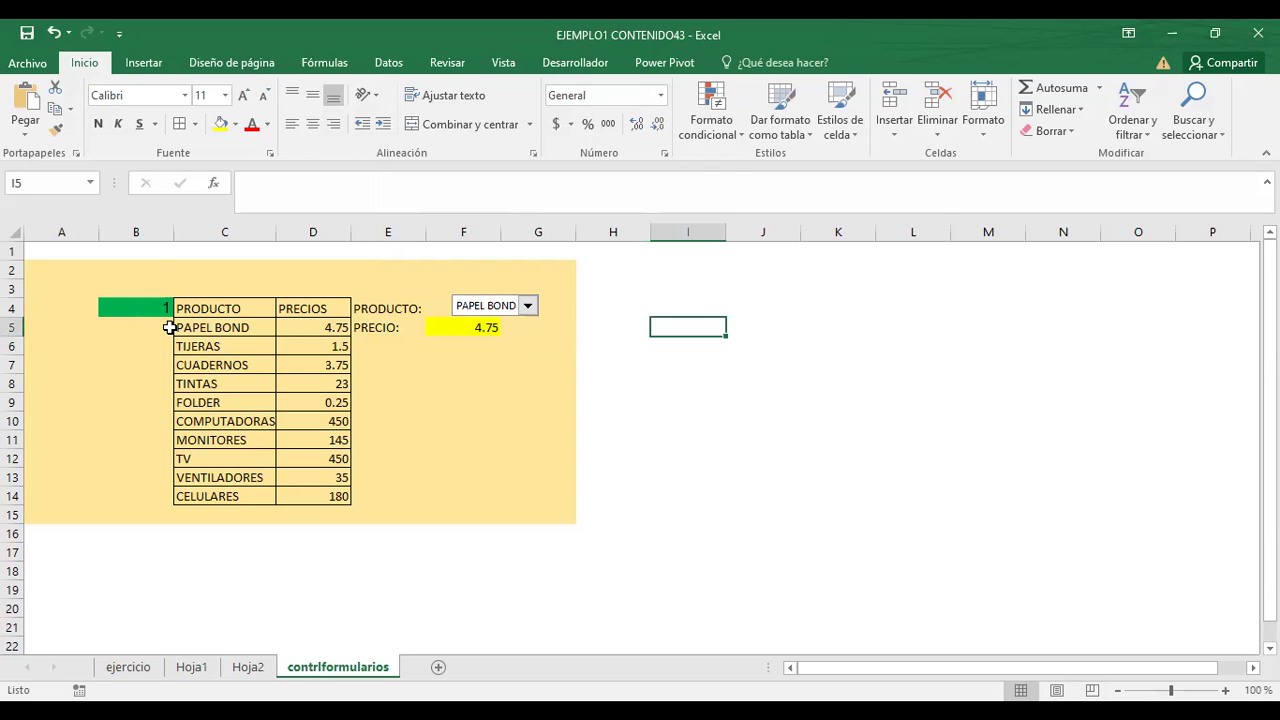
# Step: Test the price lookup with TIJERAS, TINTAS, FOLDER and finally CELULARES, priced 180
pyautogui.click(528, 307)
pyautogui.click(476, 335)
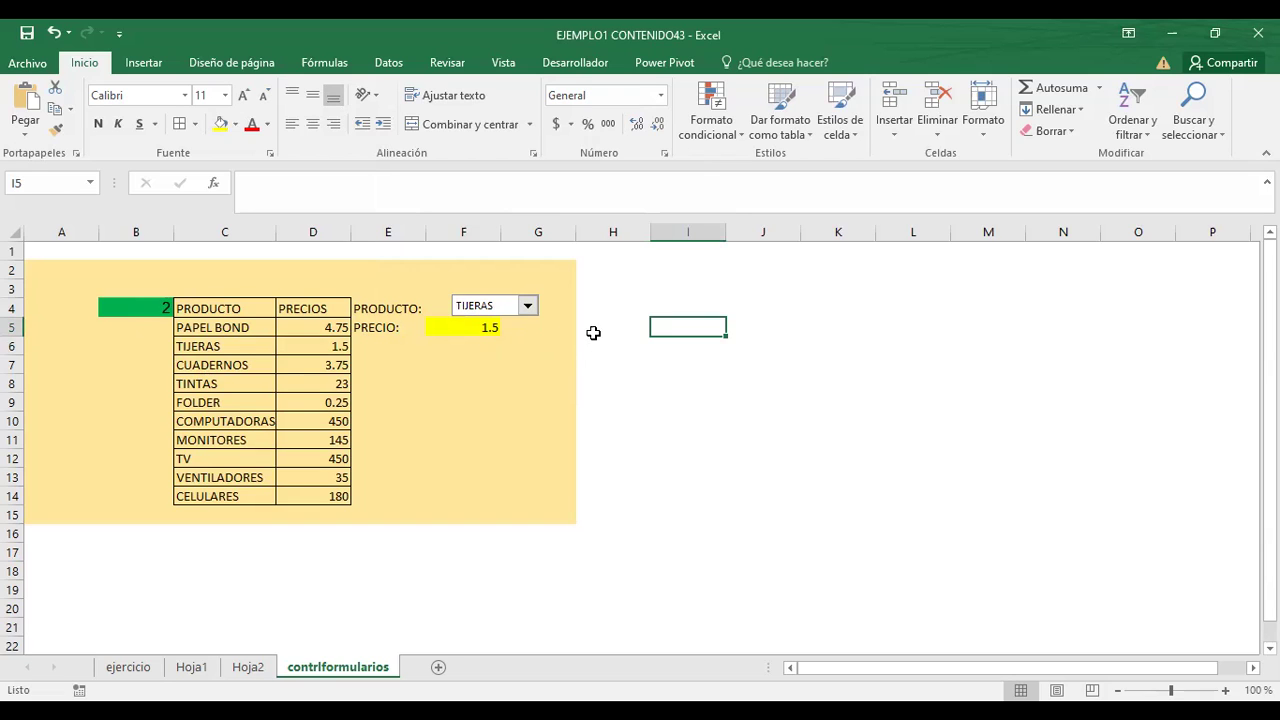
pyautogui.click(526, 308)
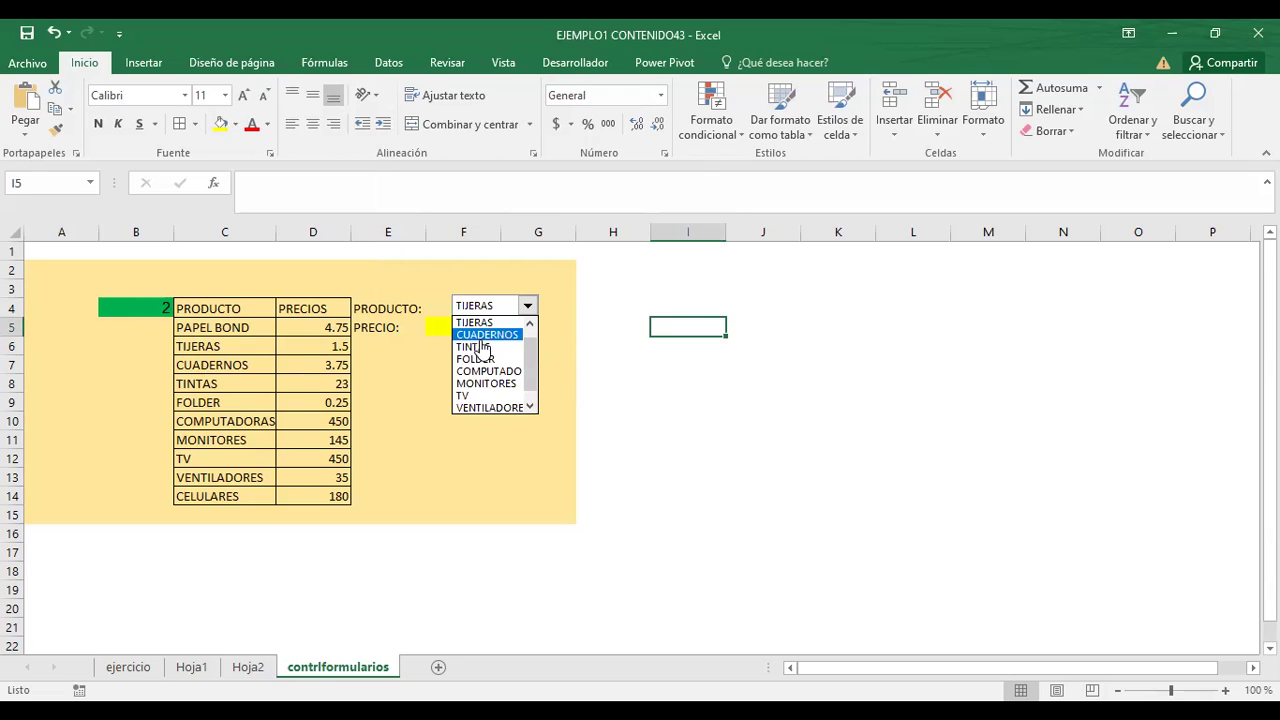
pyautogui.click(481, 347)
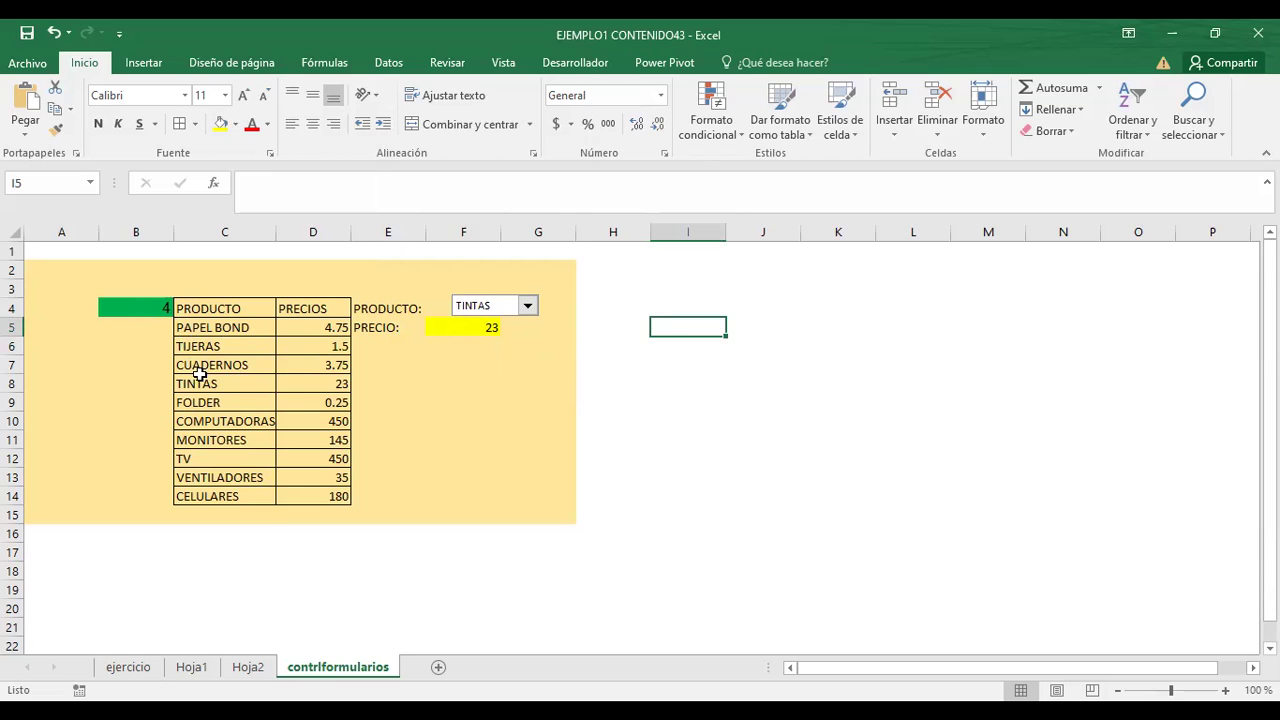
pyautogui.click(158, 385)
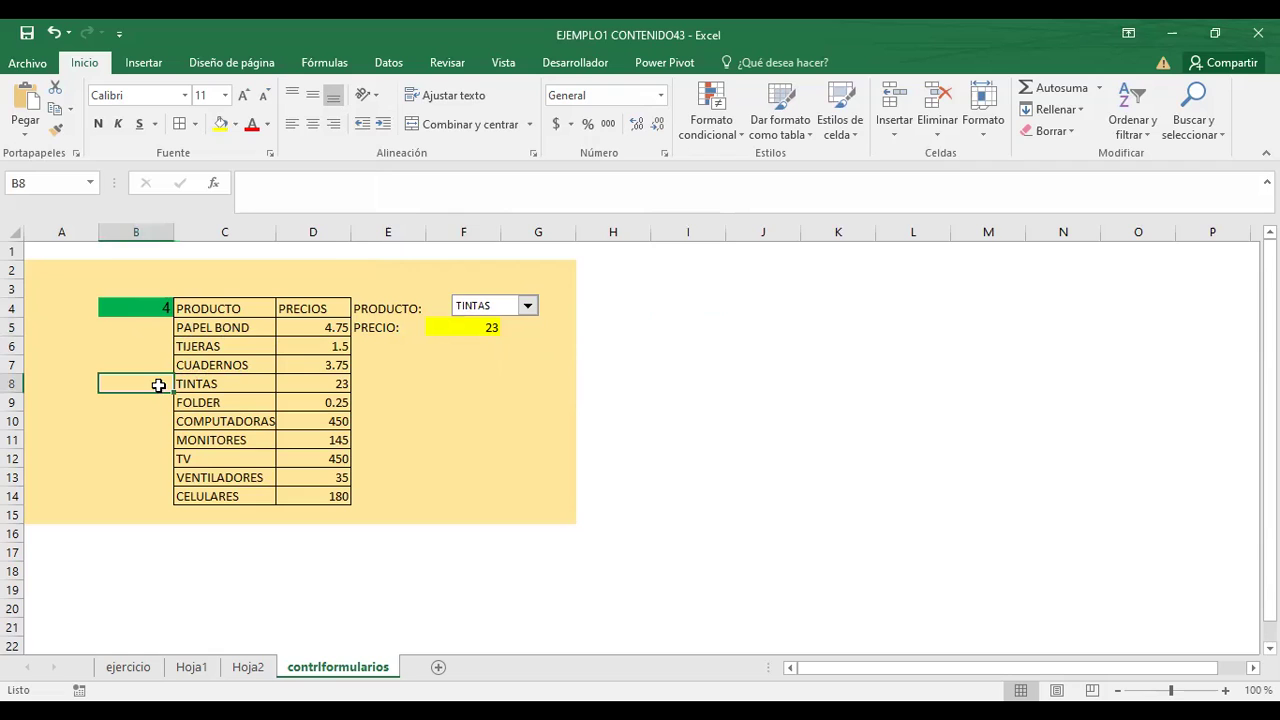
pyautogui.click(531, 314)
pyautogui.click(498, 348)
pyautogui.click(528, 307)
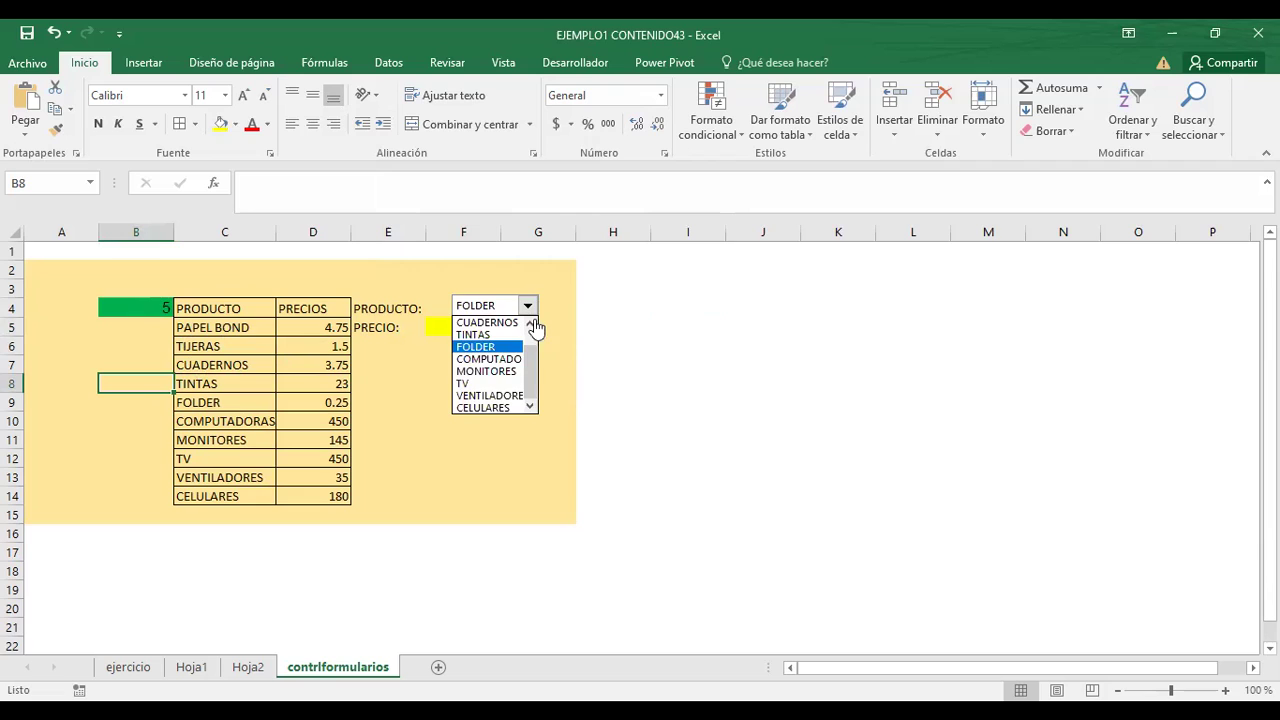
pyautogui.click(490, 406)
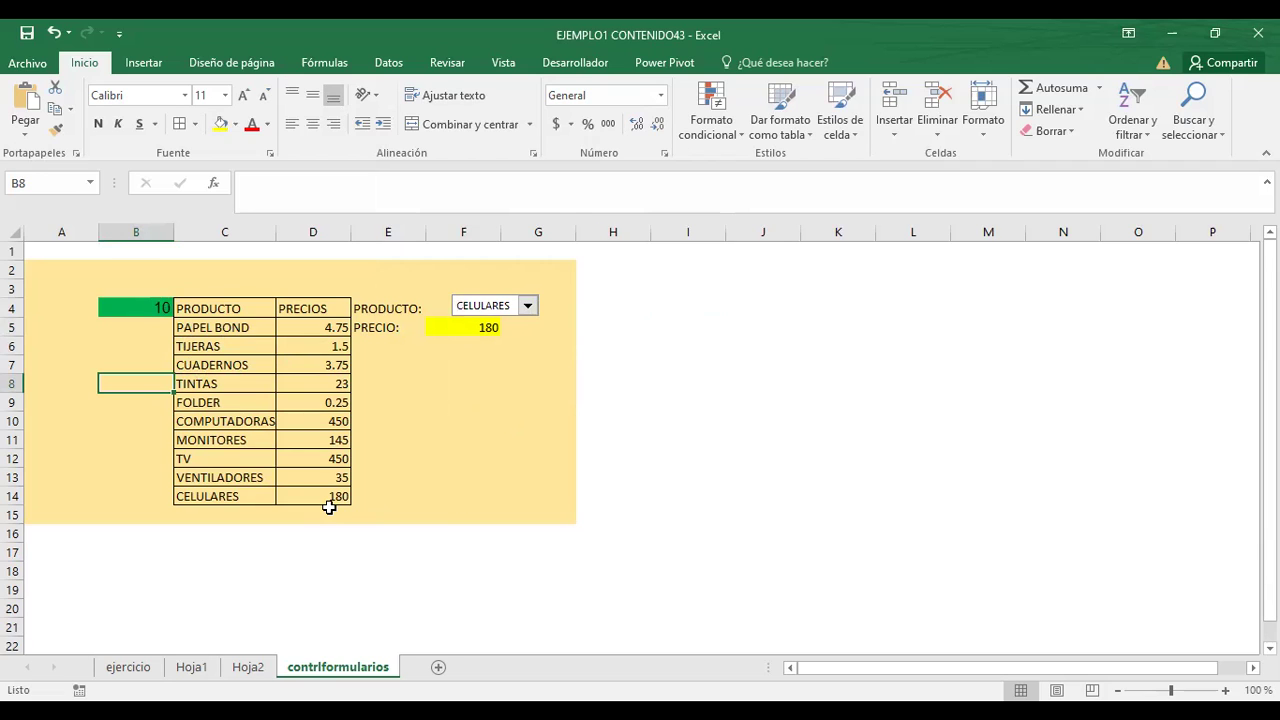
# Step: Go through the product names in the table one by one
pyautogui.click(197, 330)
pyautogui.click(195, 352)
pyautogui.click(196, 367)
pyautogui.click(206, 388)
pyautogui.click(214, 404)
pyautogui.click(218, 420)
pyautogui.click(218, 441)
pyautogui.click(207, 458)
pyautogui.click(213, 481)
pyautogui.click(214, 494)
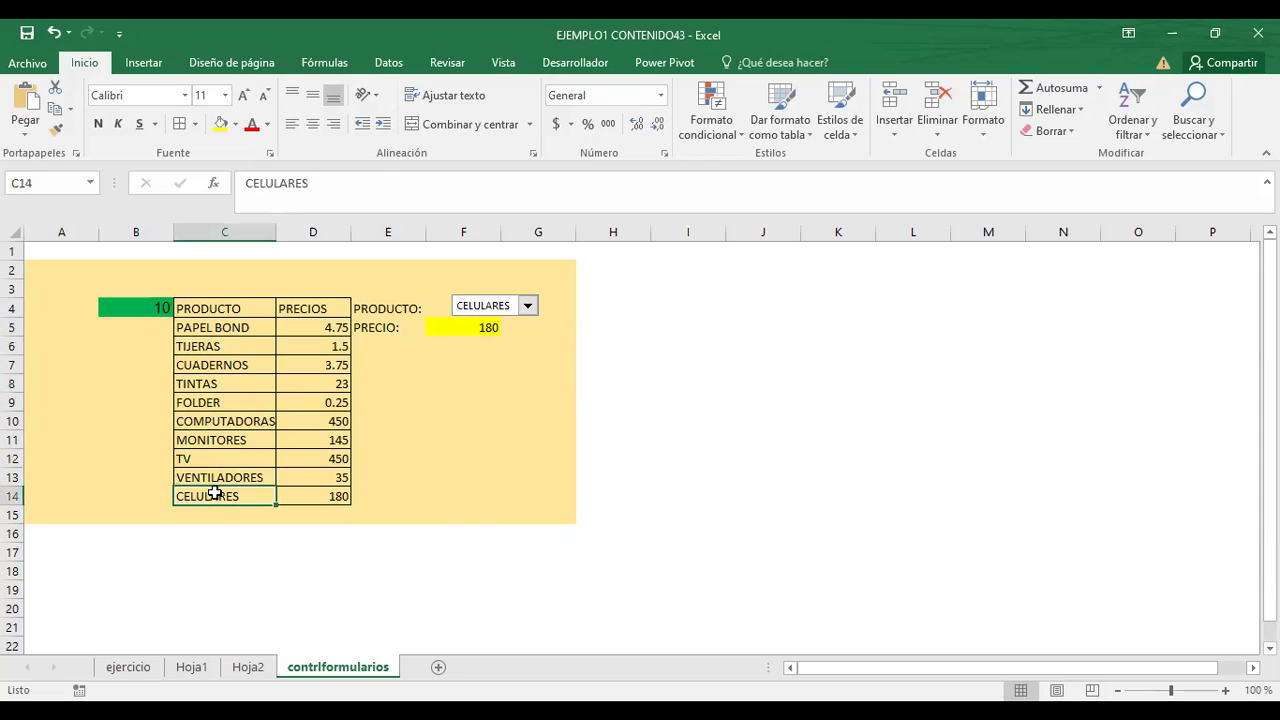
pyautogui.click(467, 436)
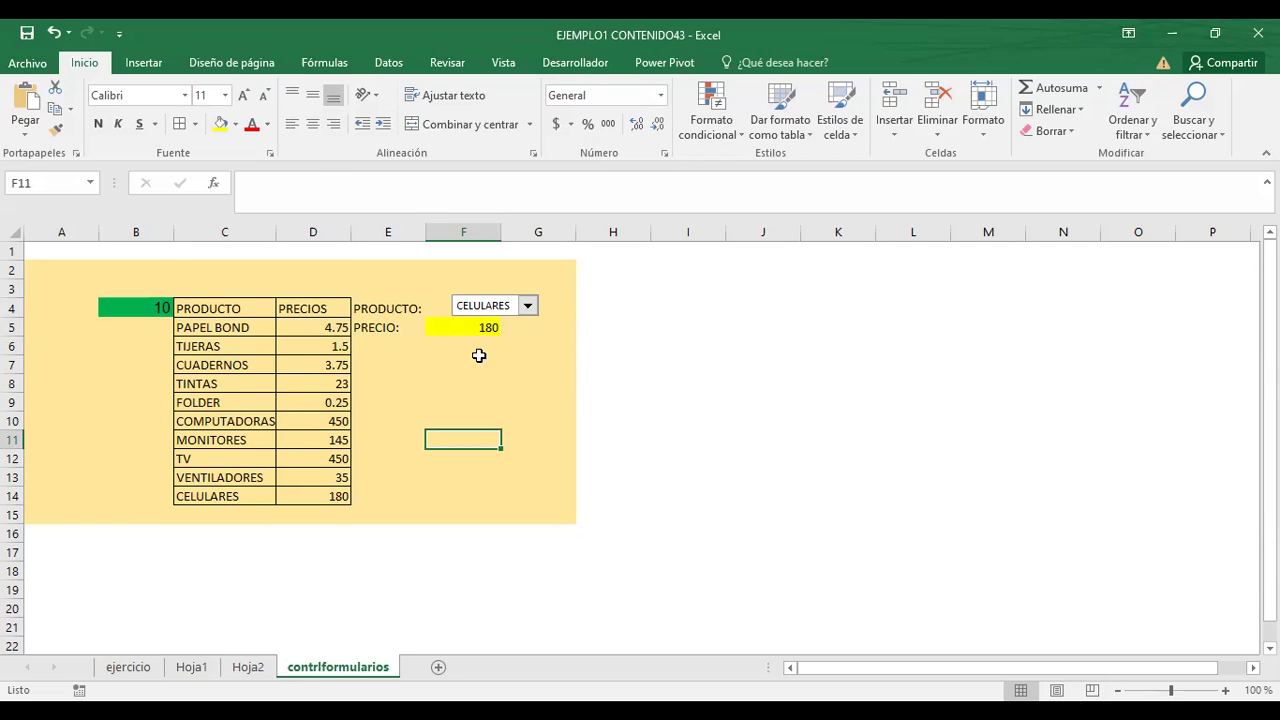
# Step: View the Form and ActiveX controls under Desarrollador > Insertar, then close the list unused
pyautogui.click(607, 67)
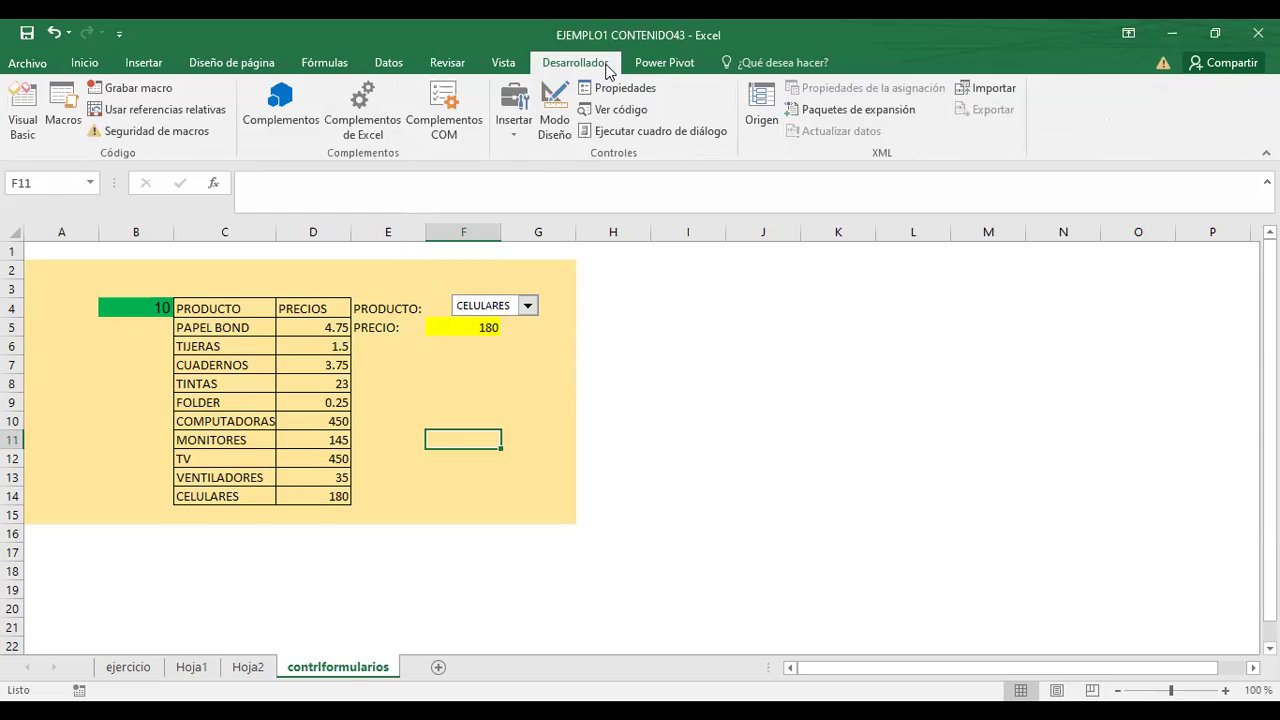
pyautogui.click(519, 131)
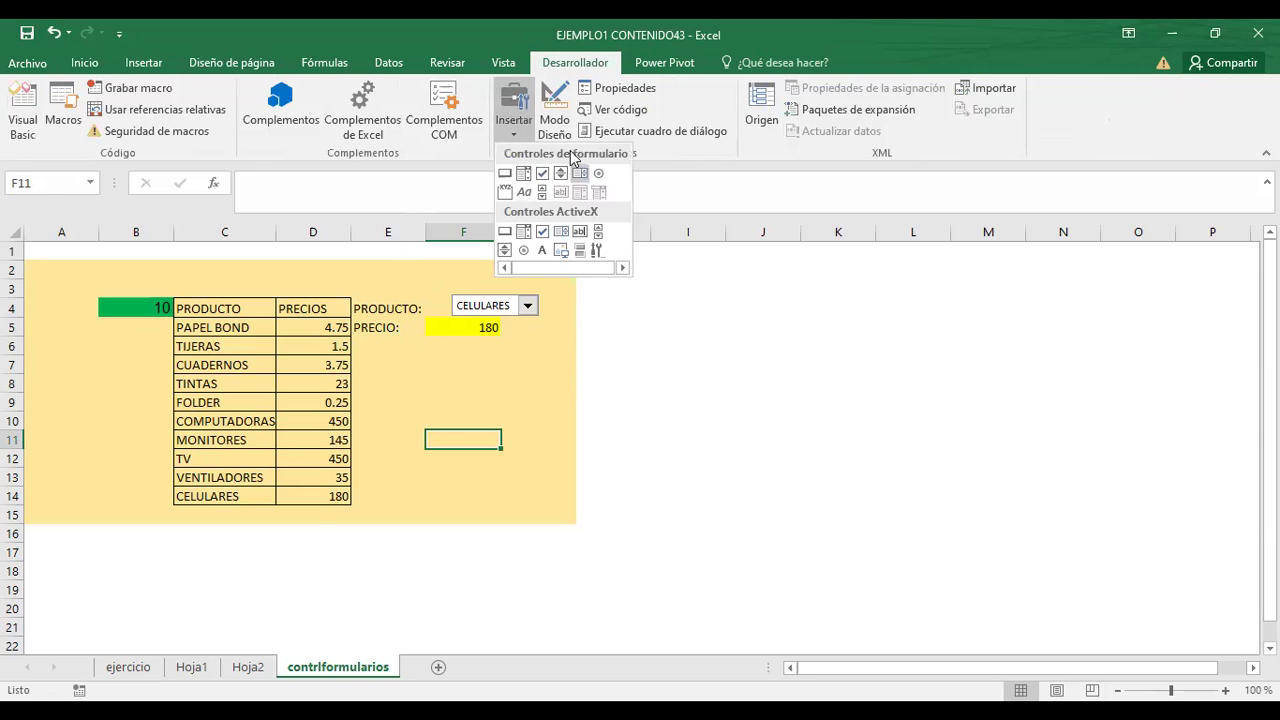
pyautogui.click(623, 325)
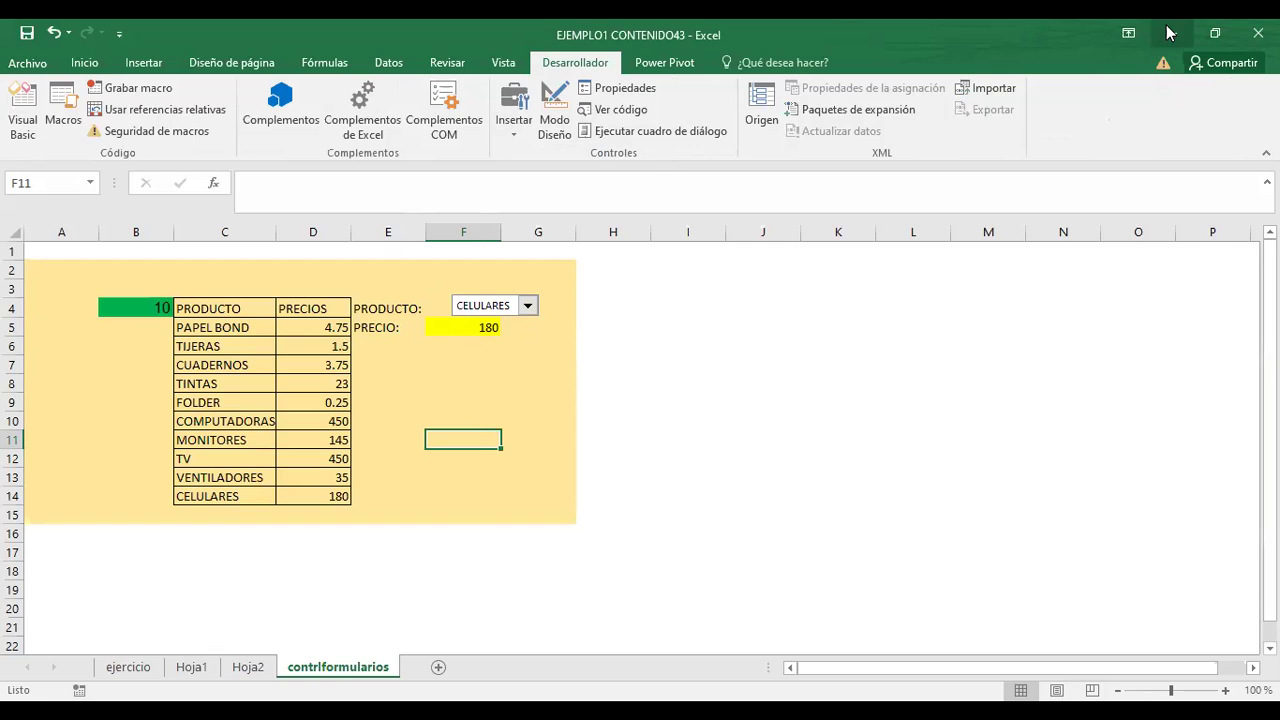
# Step: Minimize Excel, run the CODIGOS PARA BOTONES slide show, then reopen the VBA editor's frame2 code
pyautogui.click(1170, 33)
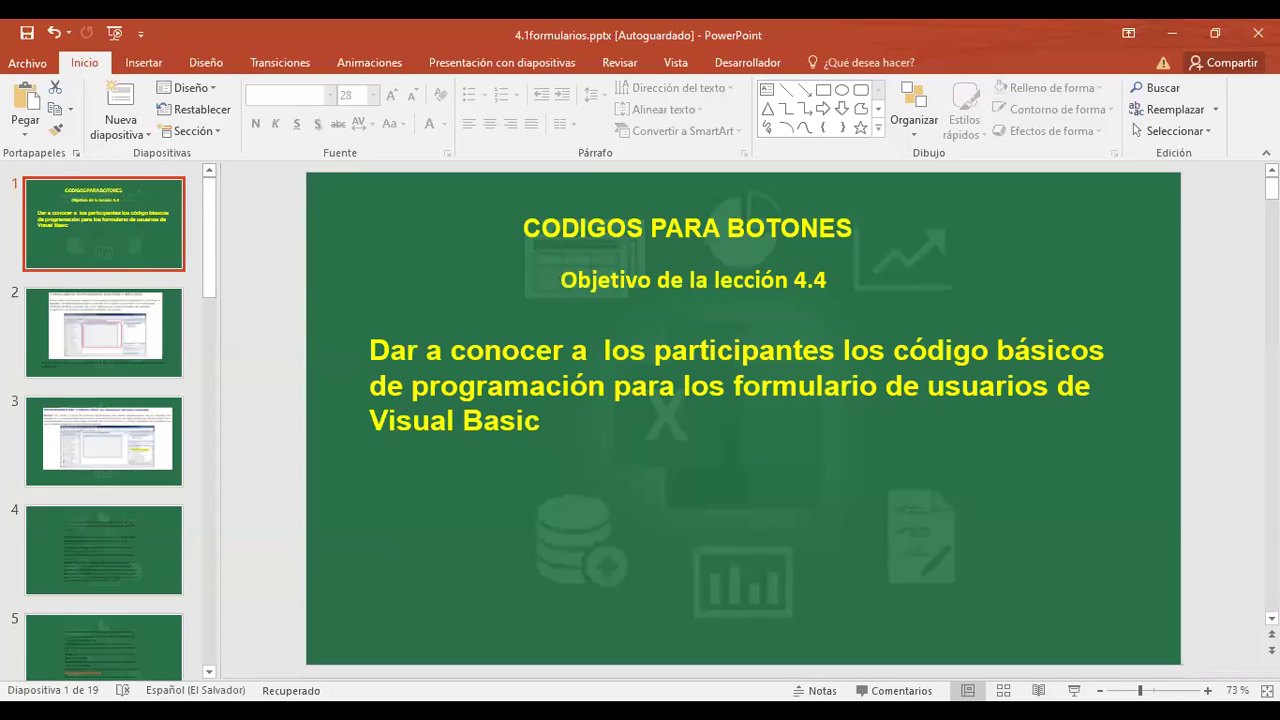
pyautogui.press('F5')
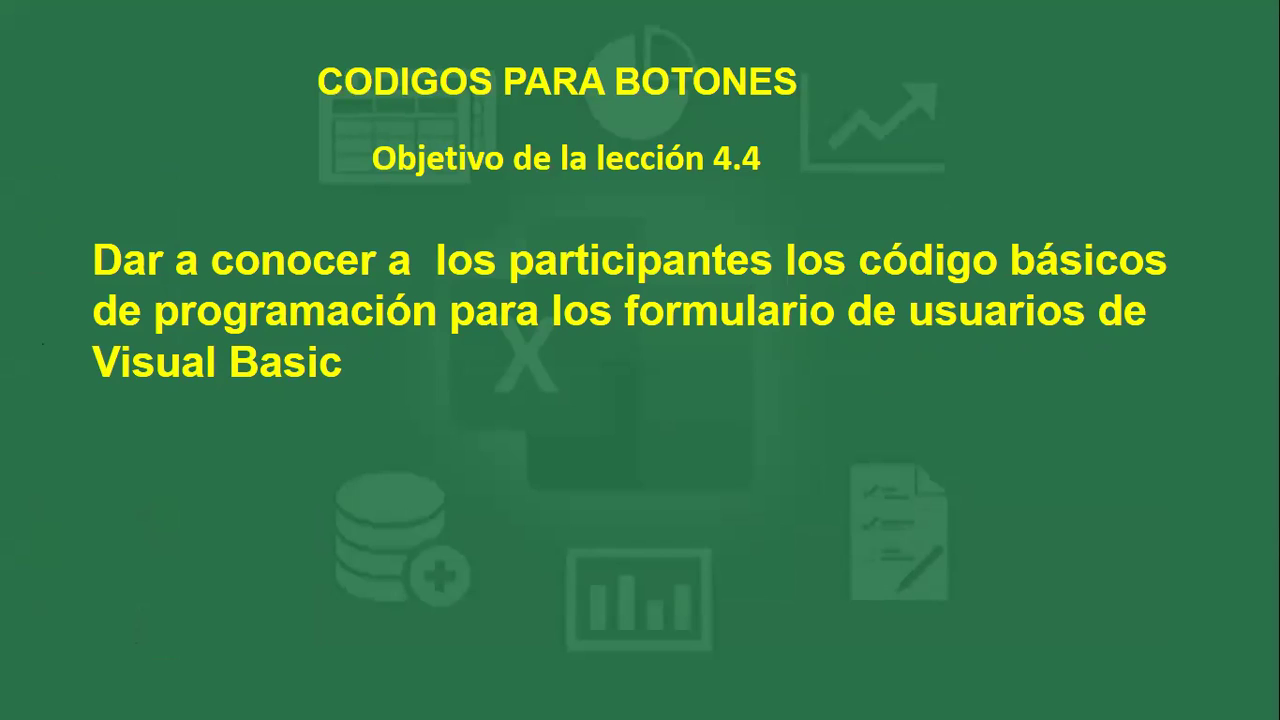
pyautogui.press('Escape')
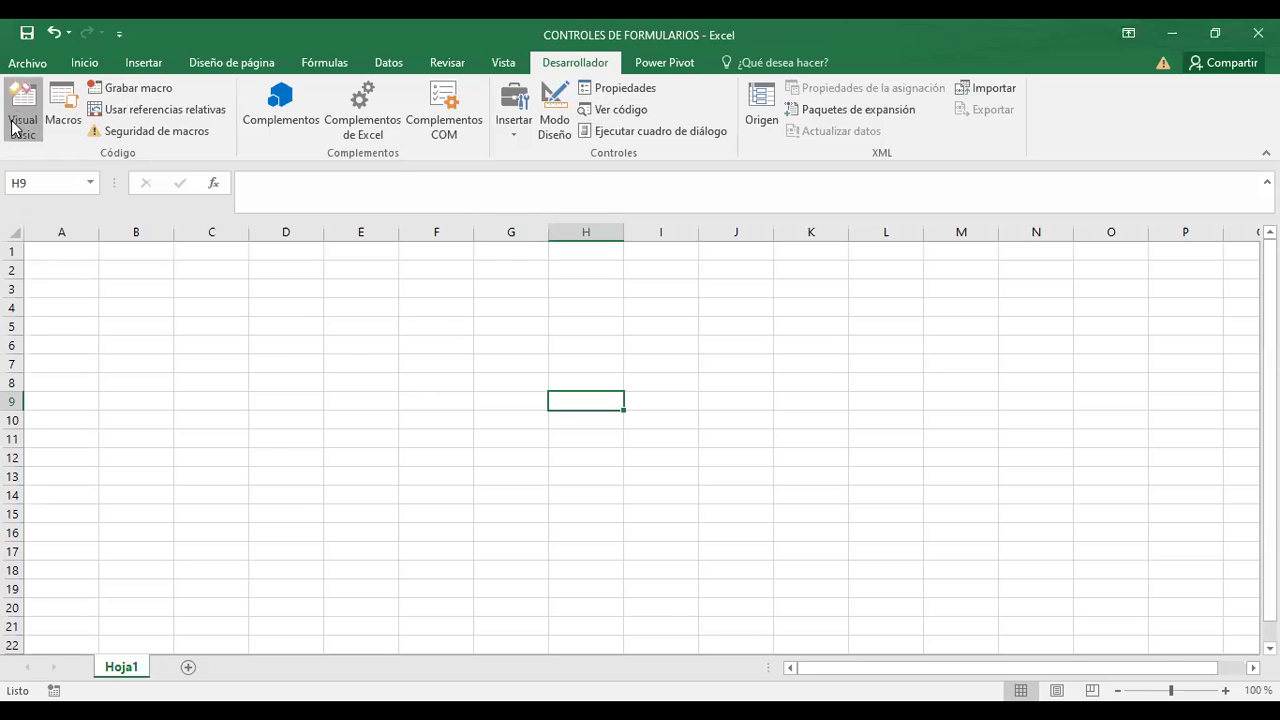
pyautogui.click(18, 122)
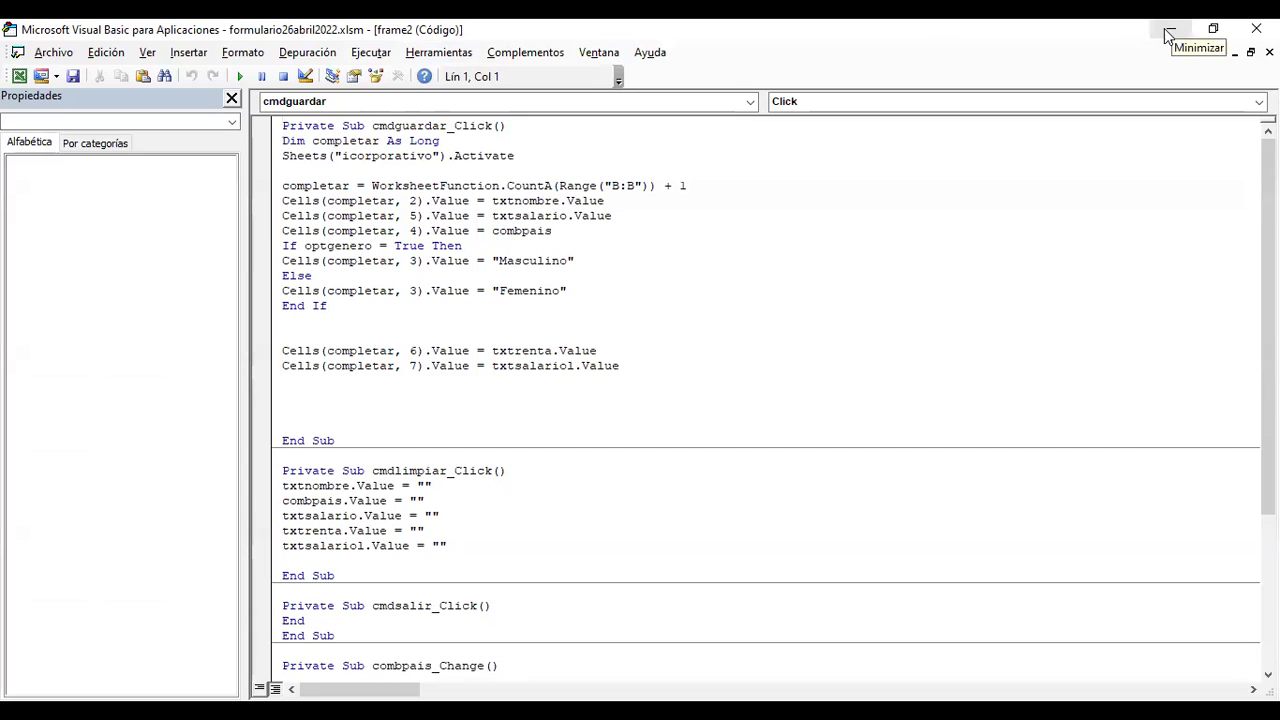
# Step: Minimize the VBA editor to reveal EJEMPLO1 CONTENIDO43 with CELULARES priced at 180
pyautogui.click(1168, 35)
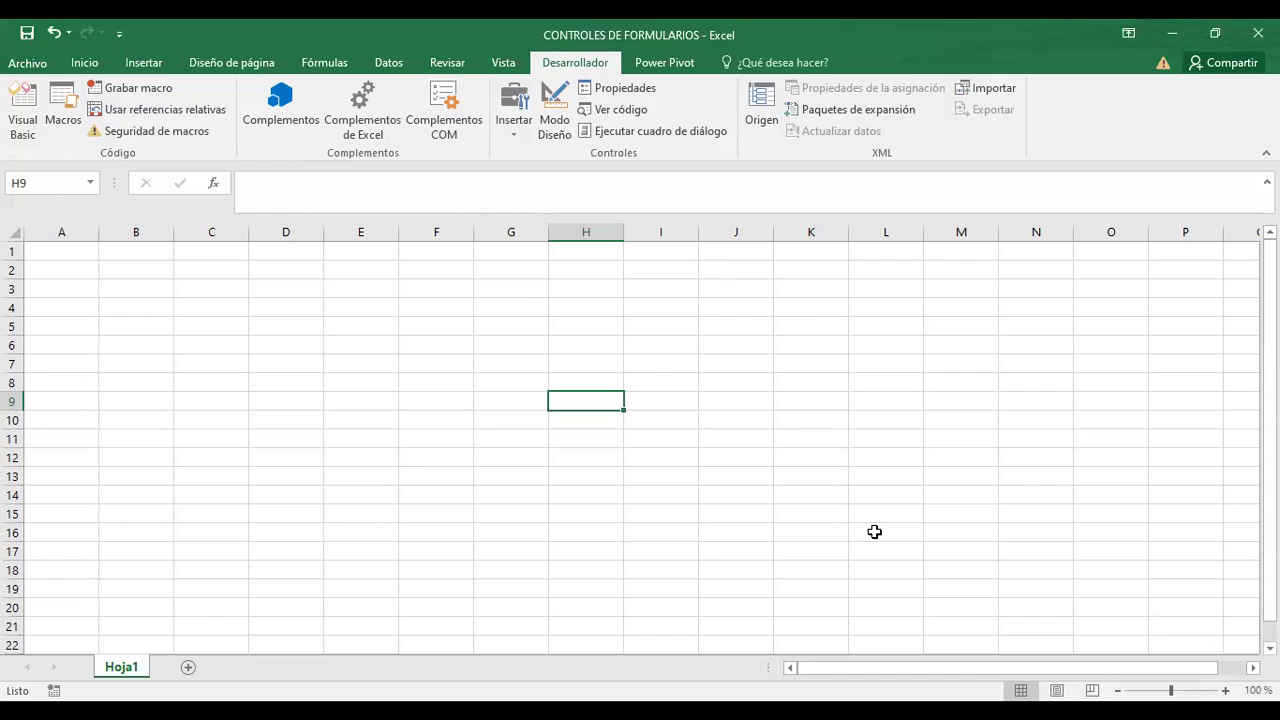
pyautogui.hotkey('alt', 'Tab')
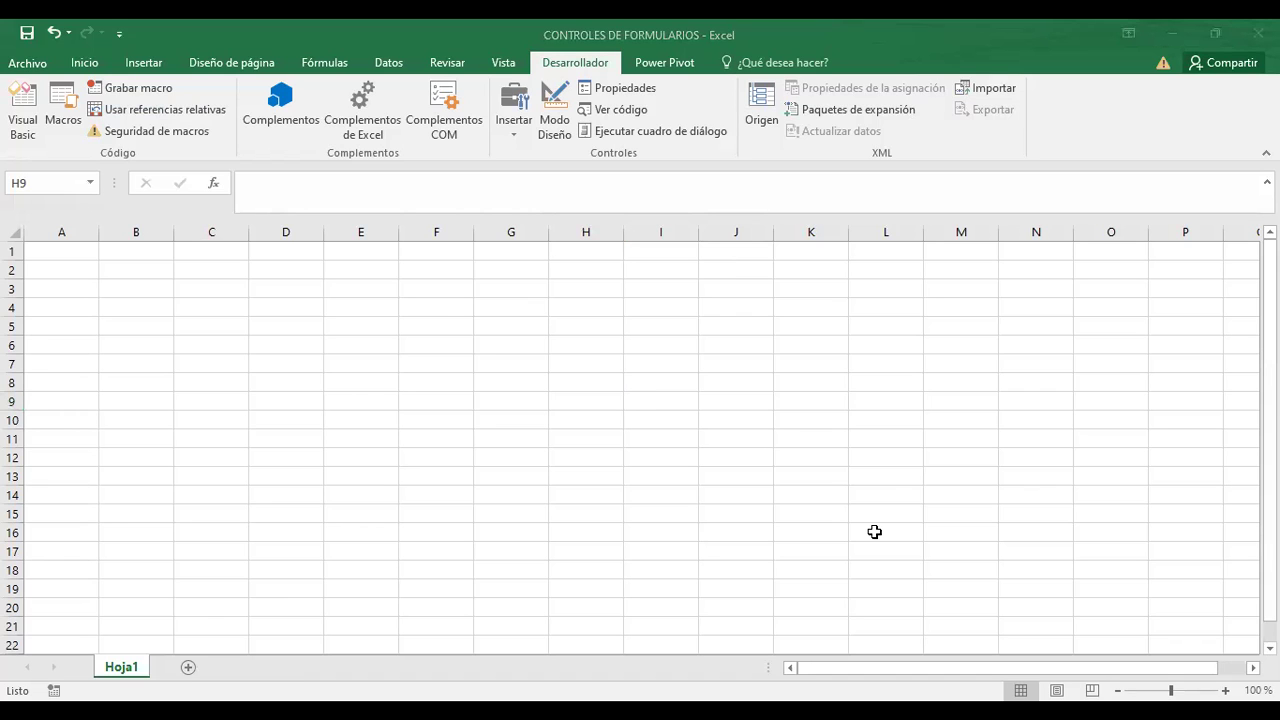
pyautogui.click(24, 88)
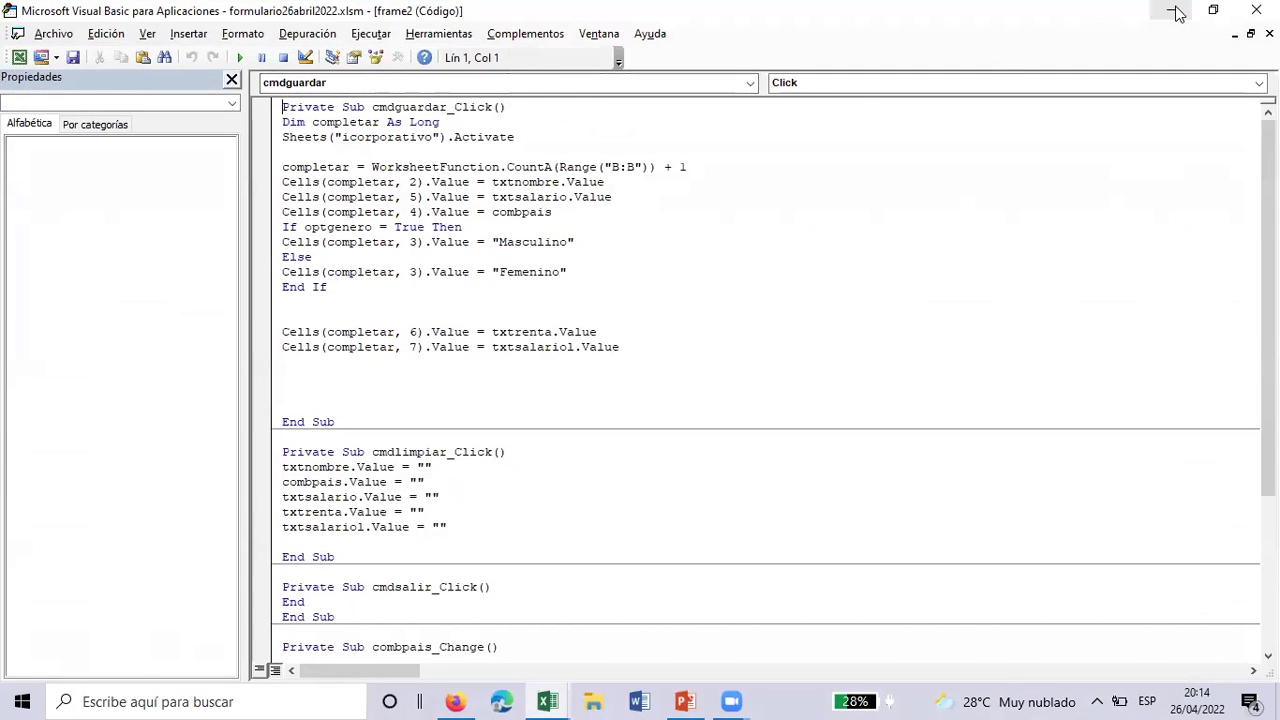
pyautogui.click(1175, 11)
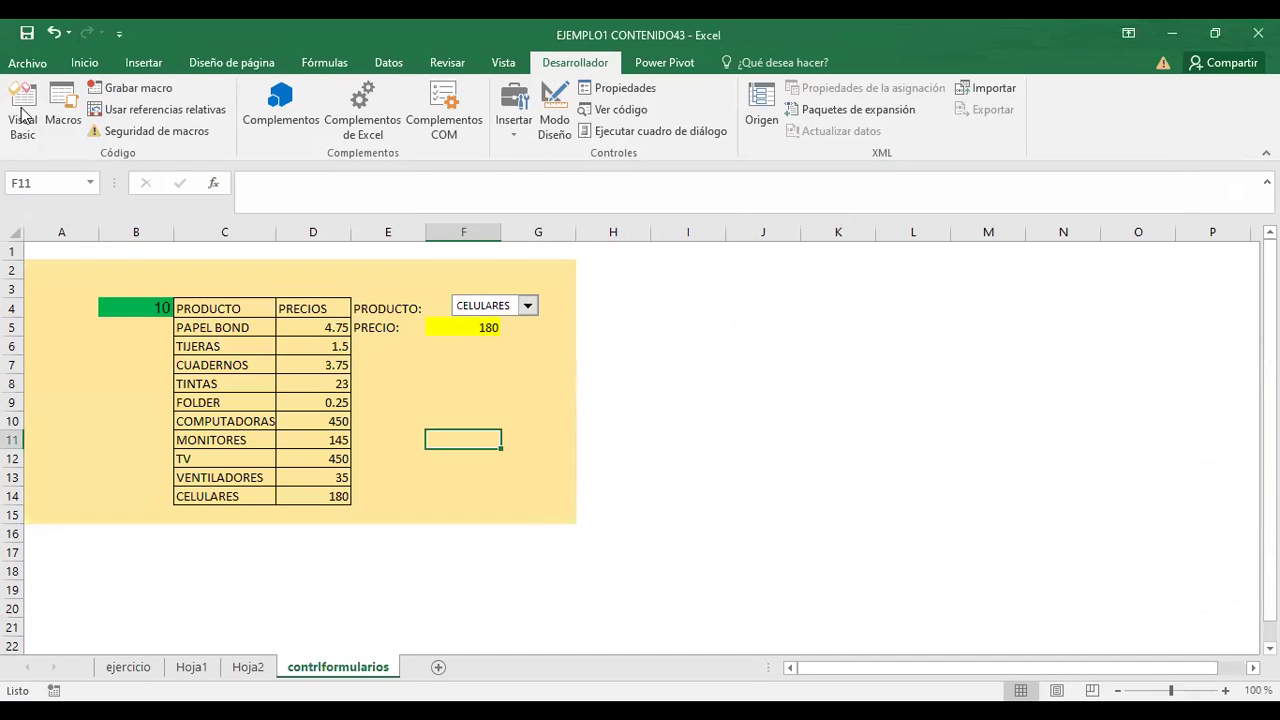
pyautogui.click(22, 100)
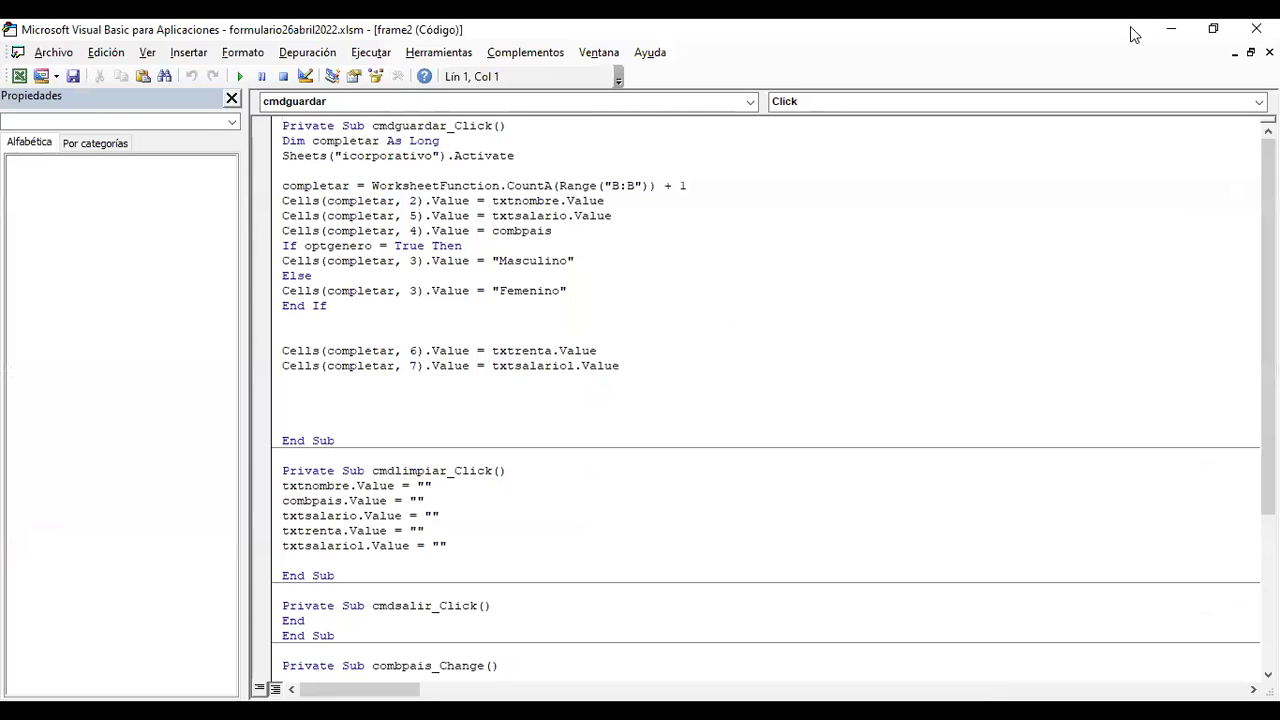
pyautogui.click(1175, 36)
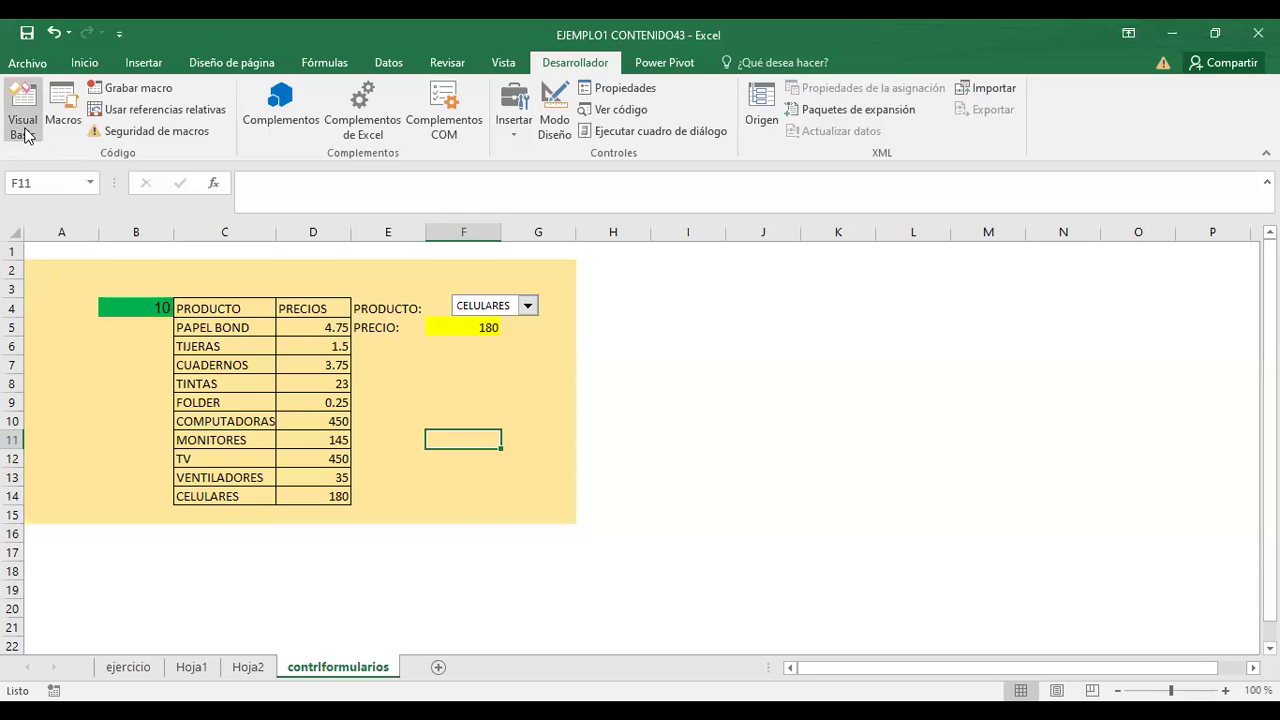
# Step: Create blank workbook Libro1 through Archivo > Nuevo, then bring up the Visual Basic editor
pyautogui.click(40, 66)
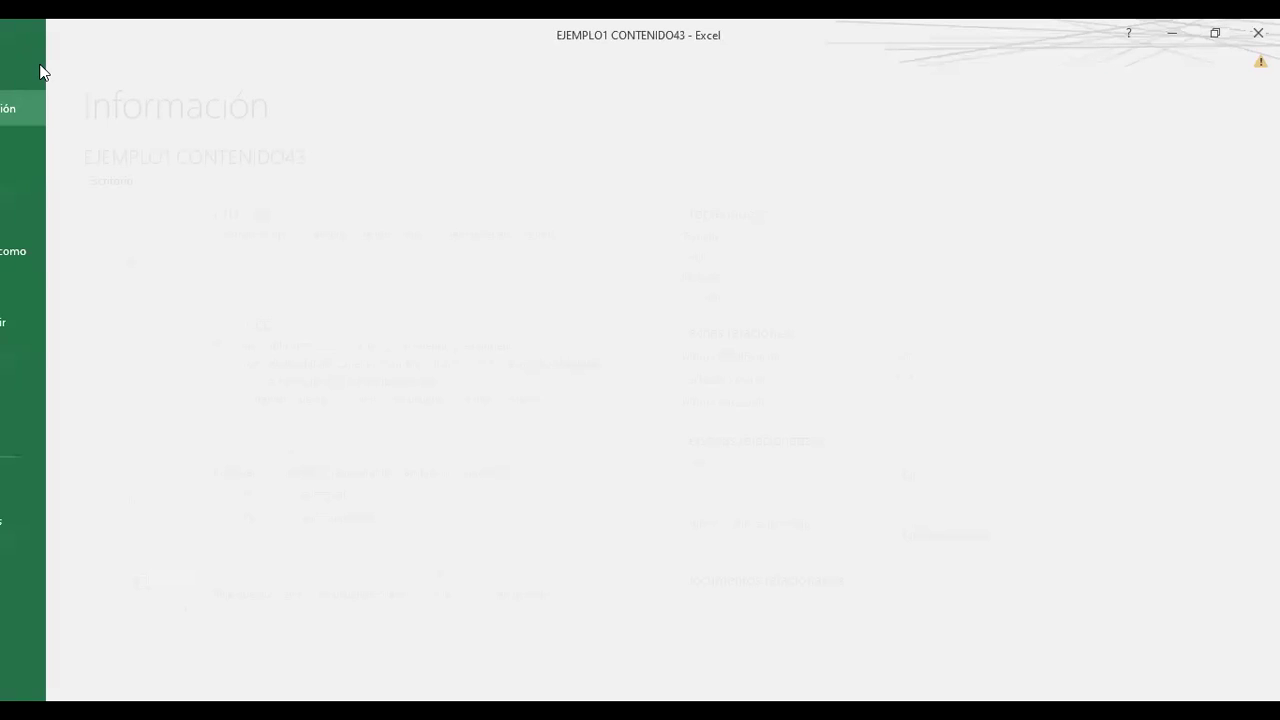
pyautogui.click(40, 143)
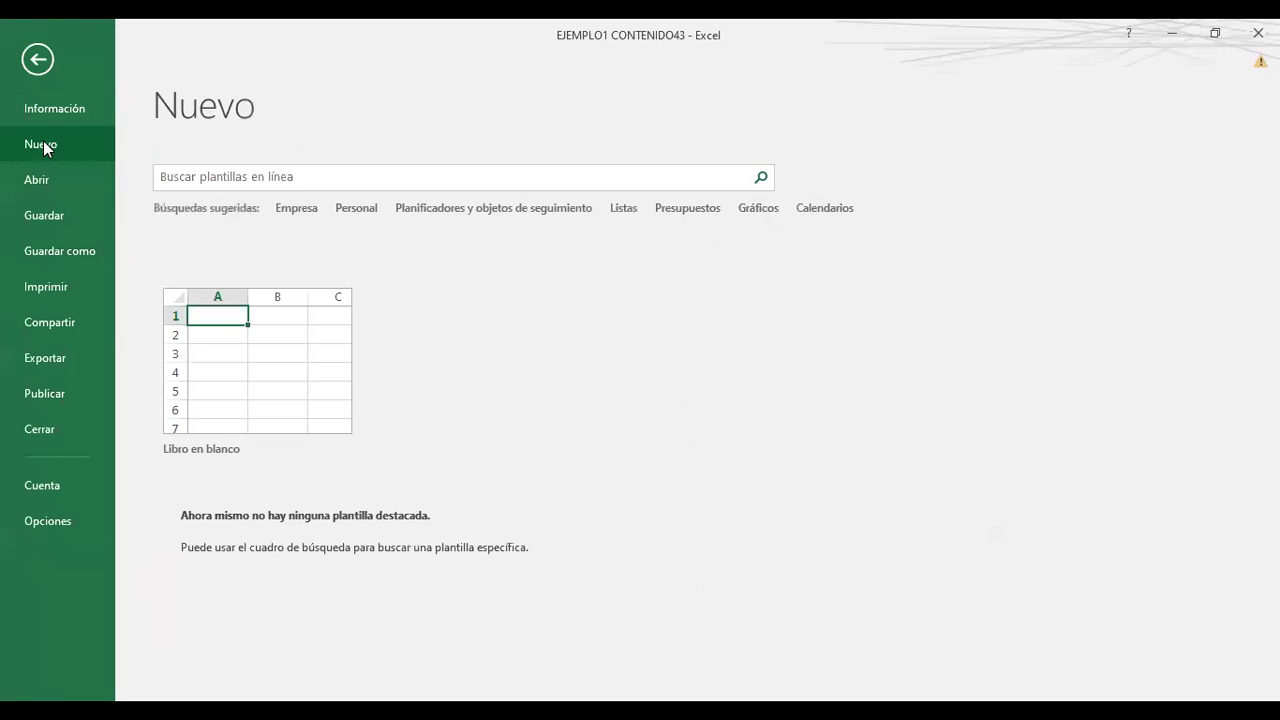
pyautogui.click(261, 362)
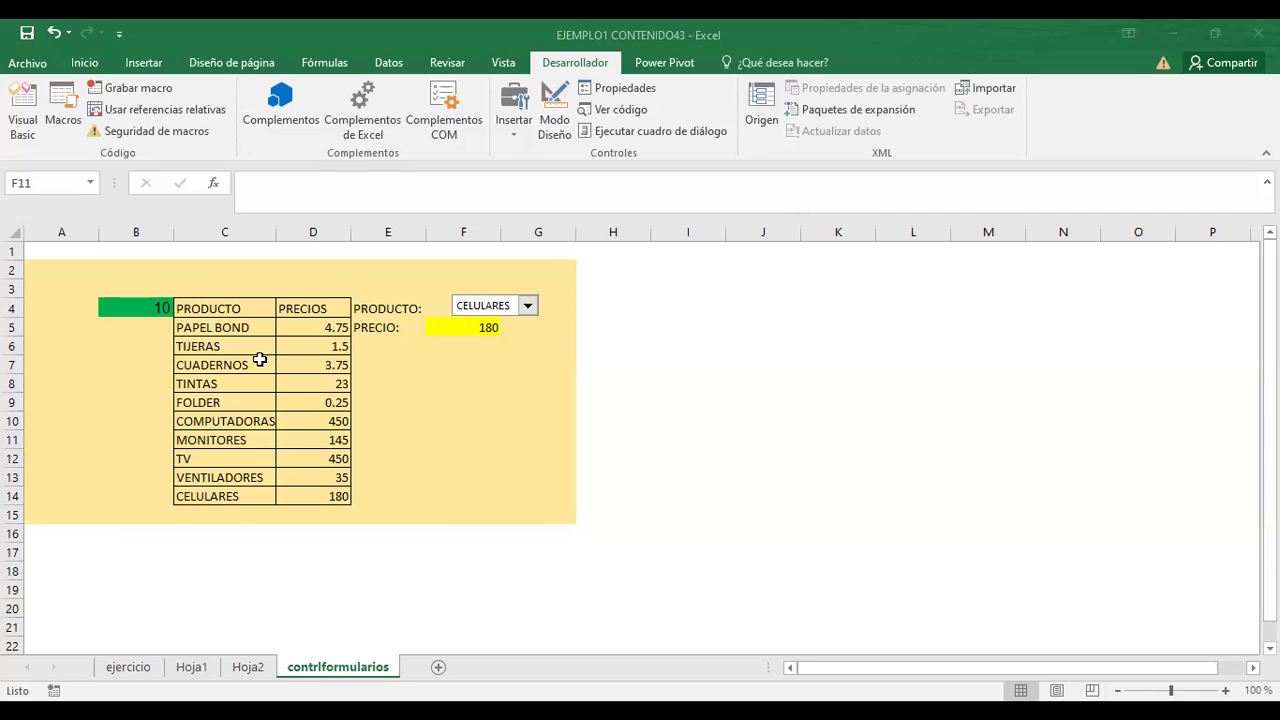
pyautogui.hotkey('alt', 'F11')
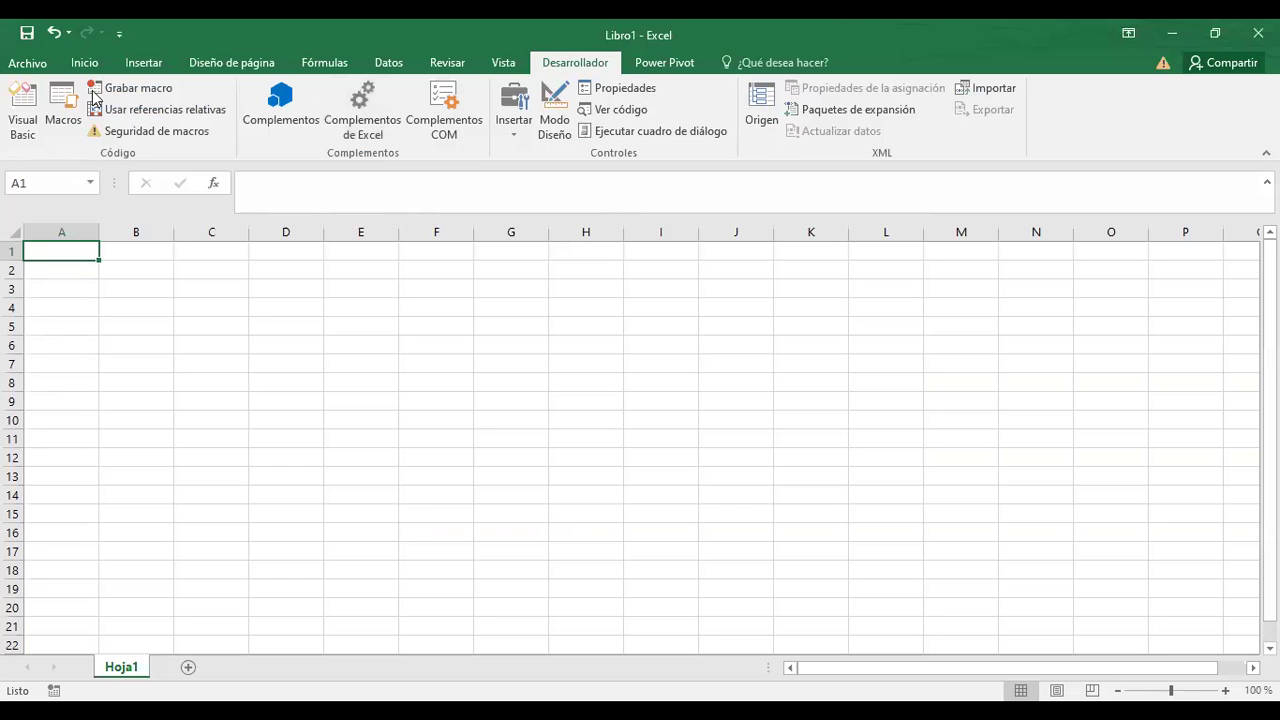
pyautogui.click(22, 120)
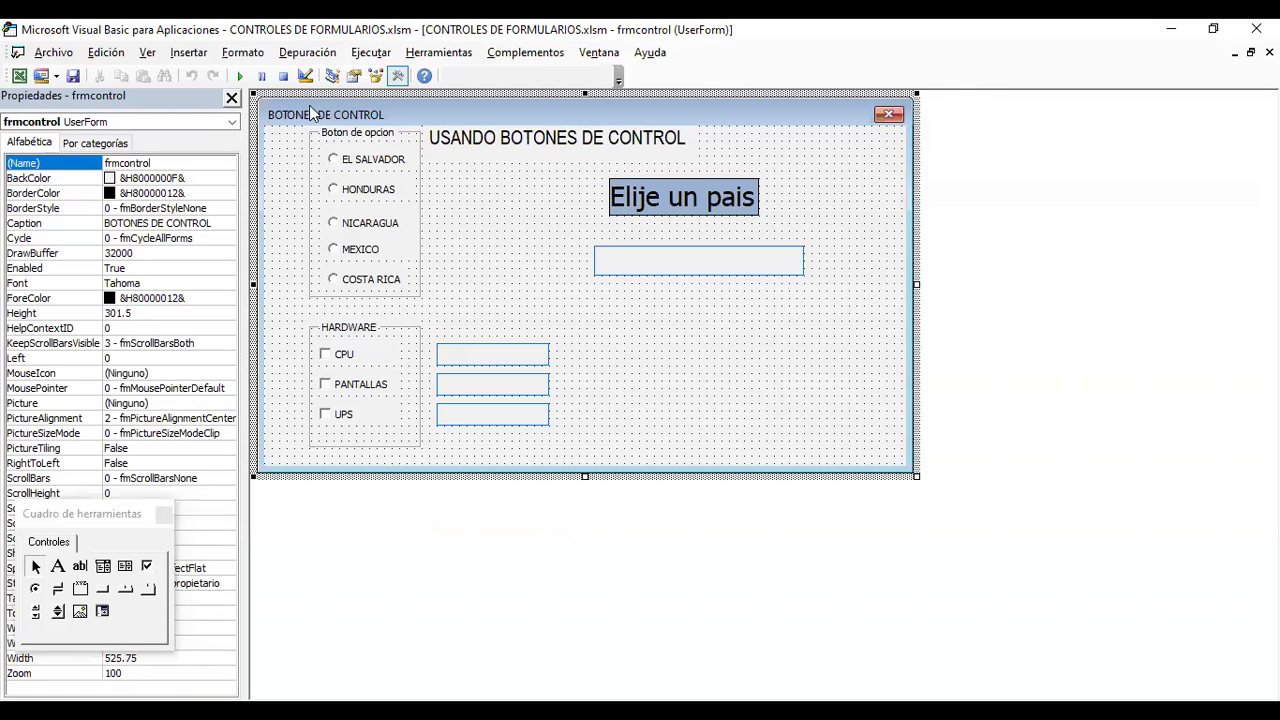
# Step: Close the properties panel and the frmcontrol designer and code windows
pyautogui.click(232, 99)
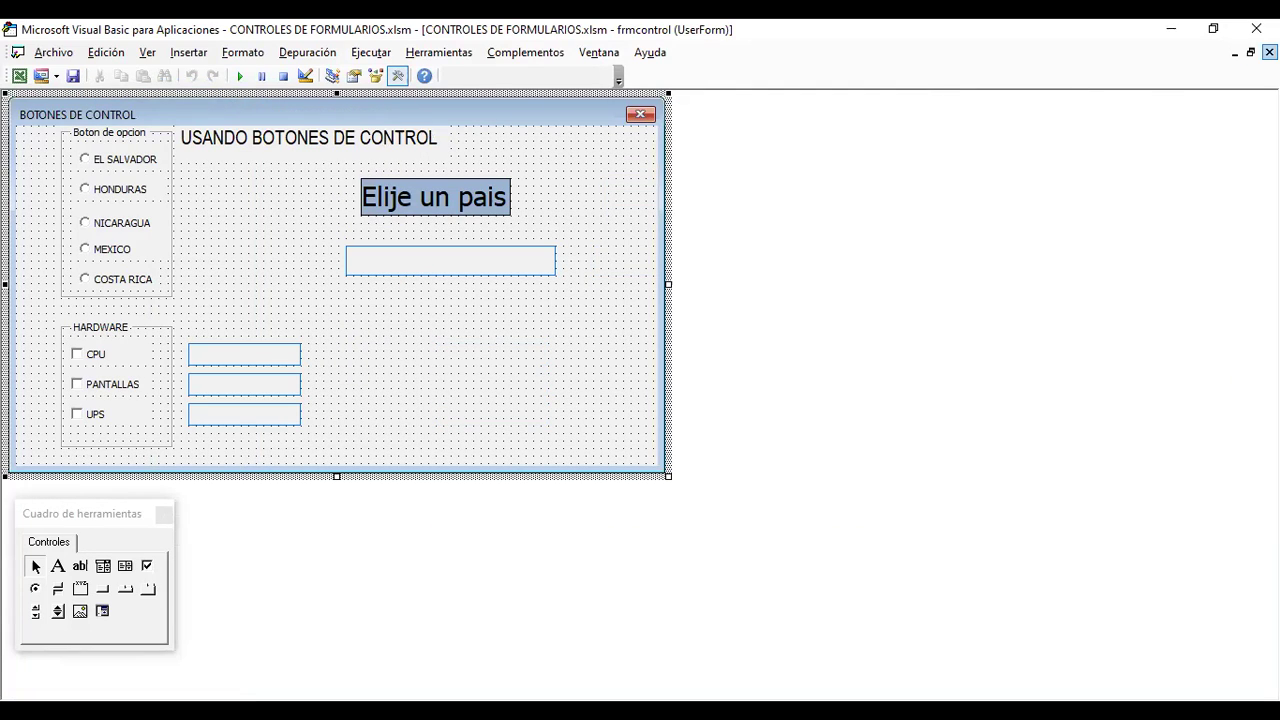
pyautogui.click(1269, 52)
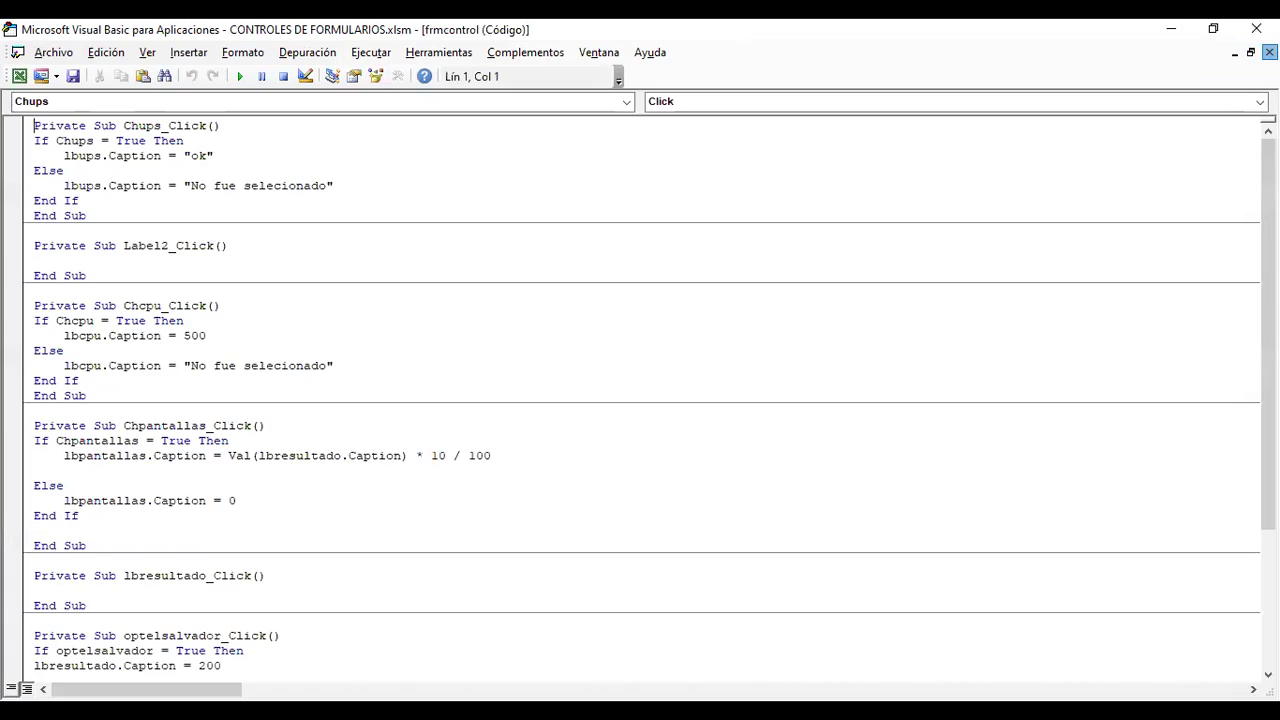
pyautogui.click(1269, 52)
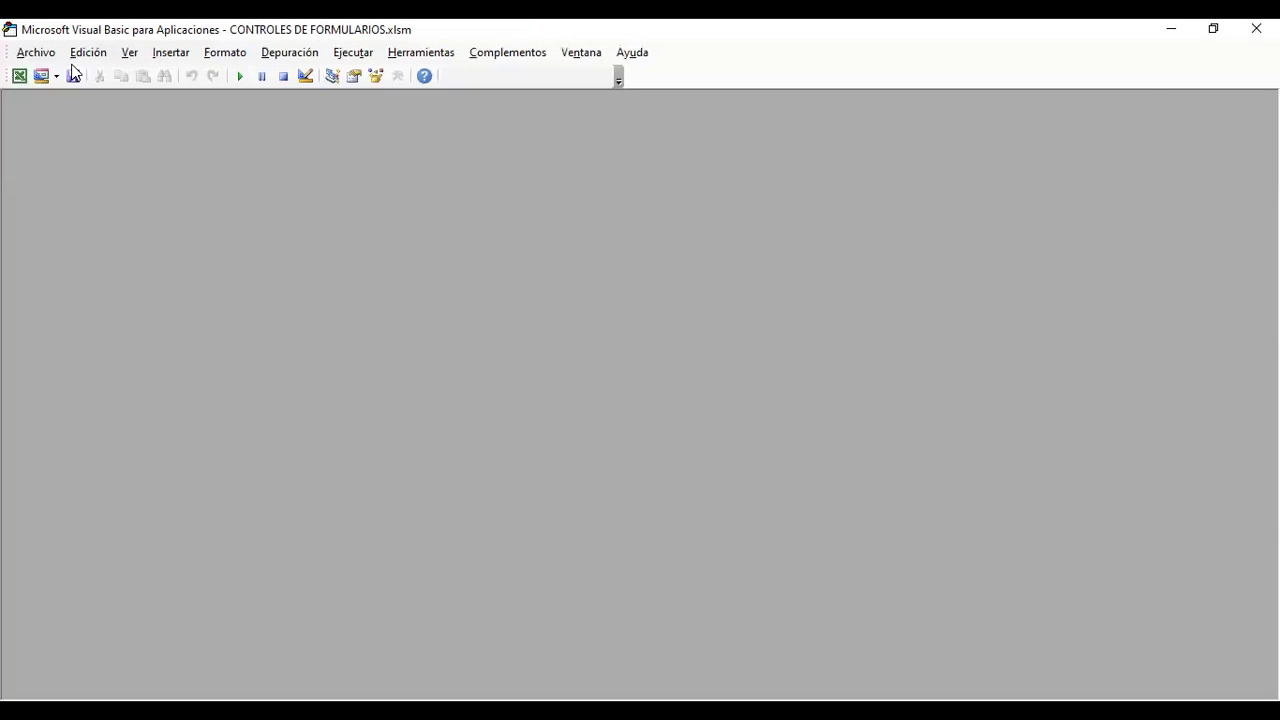
# Step: Show the Project Explorer, open the frmcodificar form and select its CELULAR label
pyautogui.click(131, 55)
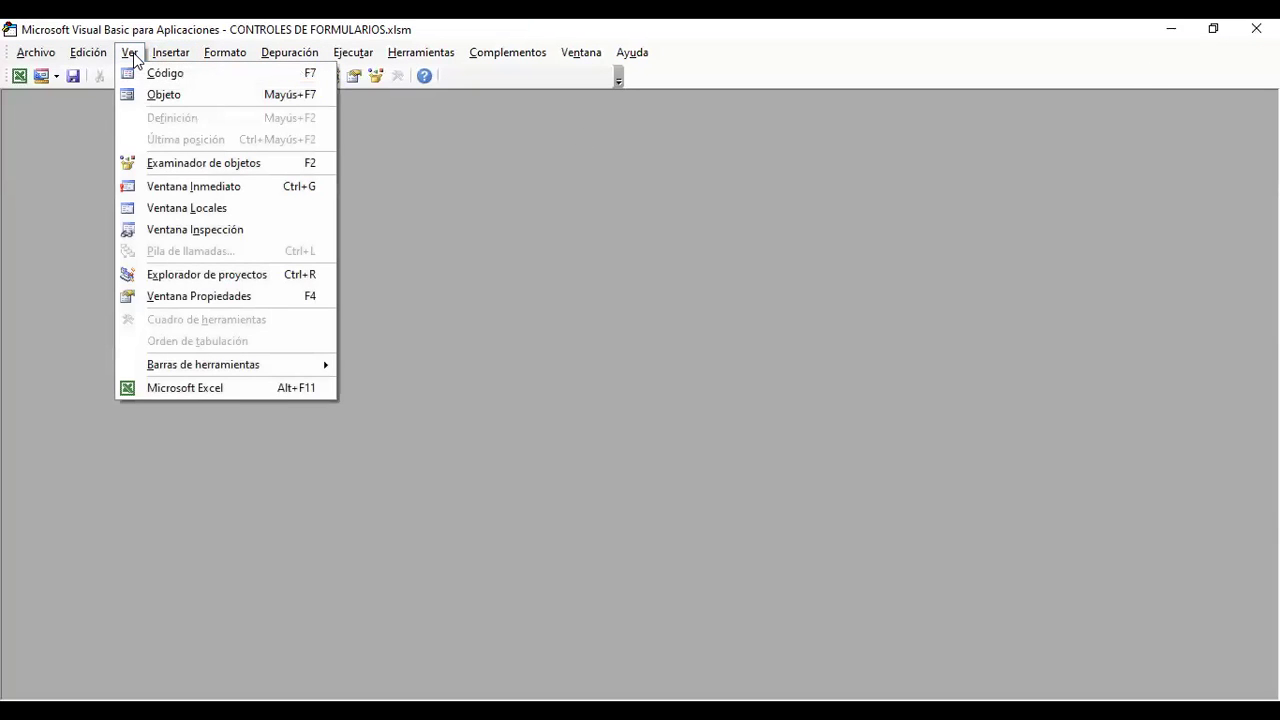
pyautogui.click(177, 276)
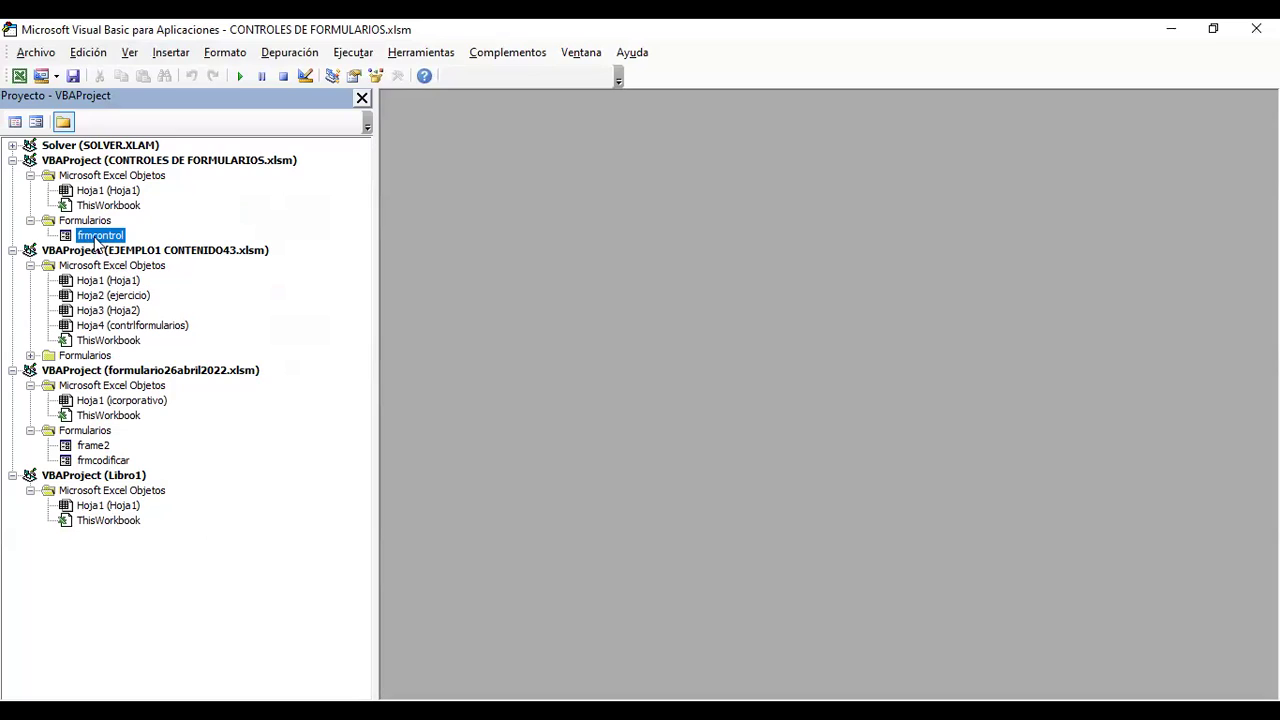
pyautogui.doubleClick(103, 460)
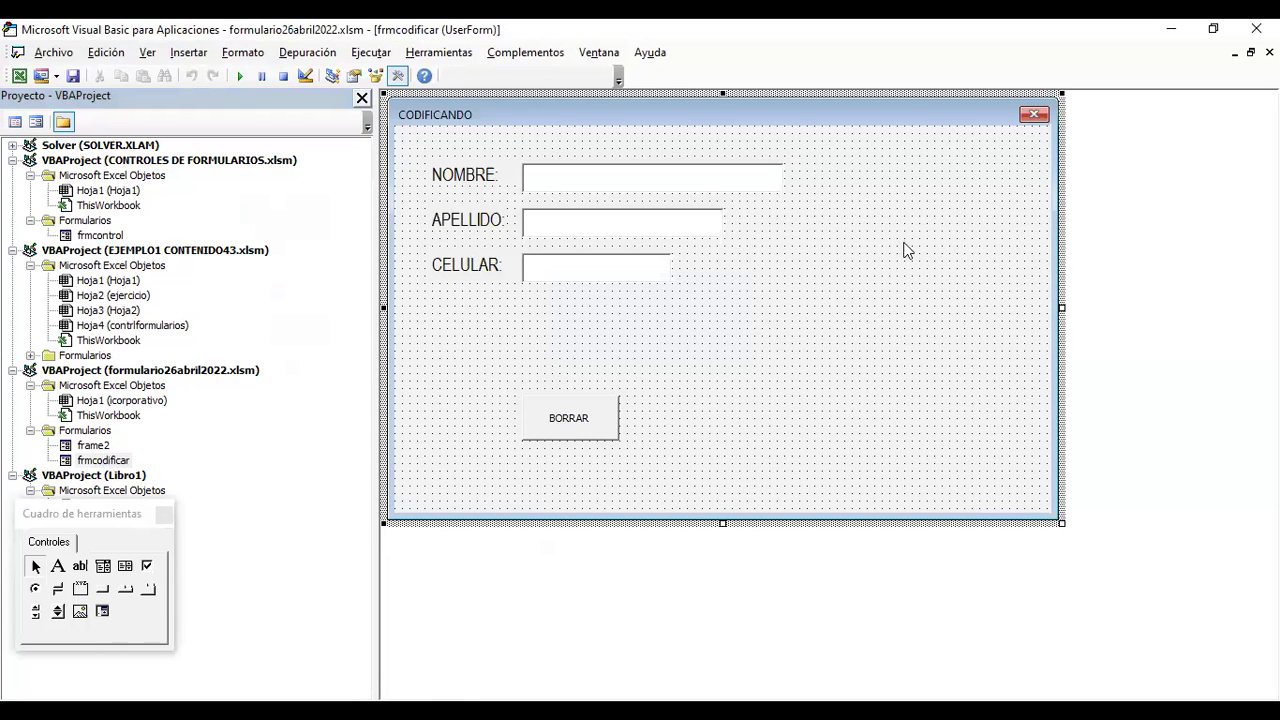
pyautogui.click(485, 265)
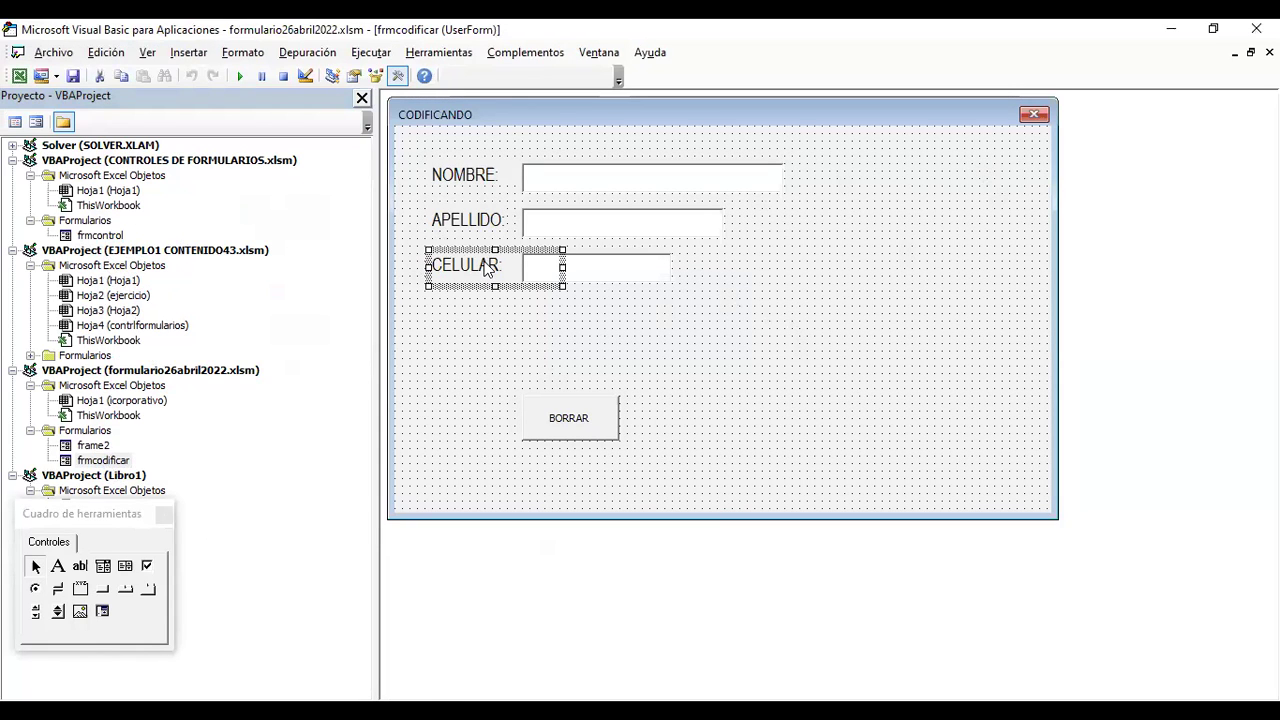
# Step: Delete the CELULAR, APELLIDO and NOMBRE labels from the form
pyautogui.press('Delete')
pyautogui.click(490, 222)
pyautogui.press('Delete')
pyautogui.click(482, 174)
pyautogui.press('Delete')
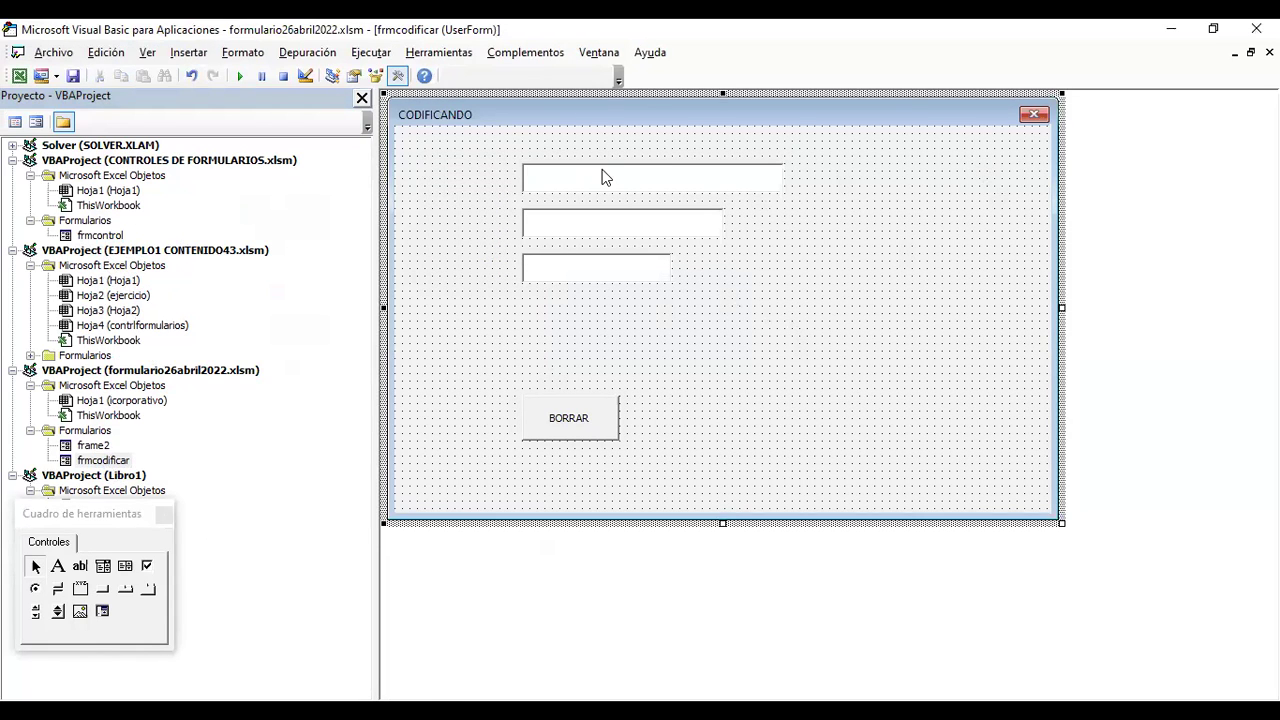
# Step: Delete the three textboxes and the BORRAR button
pyautogui.click(602, 177)
pyautogui.press('Delete')
pyautogui.click(612, 224)
pyautogui.press('Delete')
pyautogui.click(611, 264)
pyautogui.press('Delete')
pyautogui.click(563, 430)
pyautogui.press('Delete')
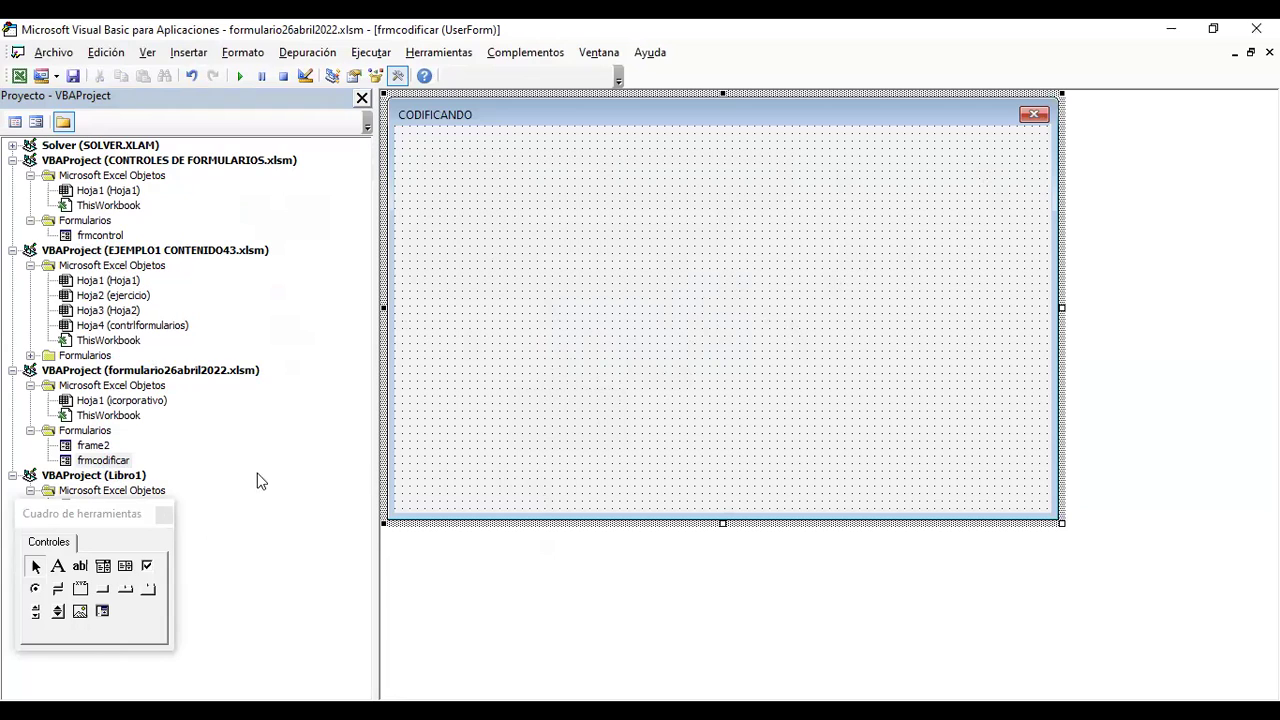
# Step: Move the controls toolbox higher, refocus the CODIFICANDO form and open the Ver menu
pyautogui.moveTo(79, 514); pyautogui.dragTo(172, 374)
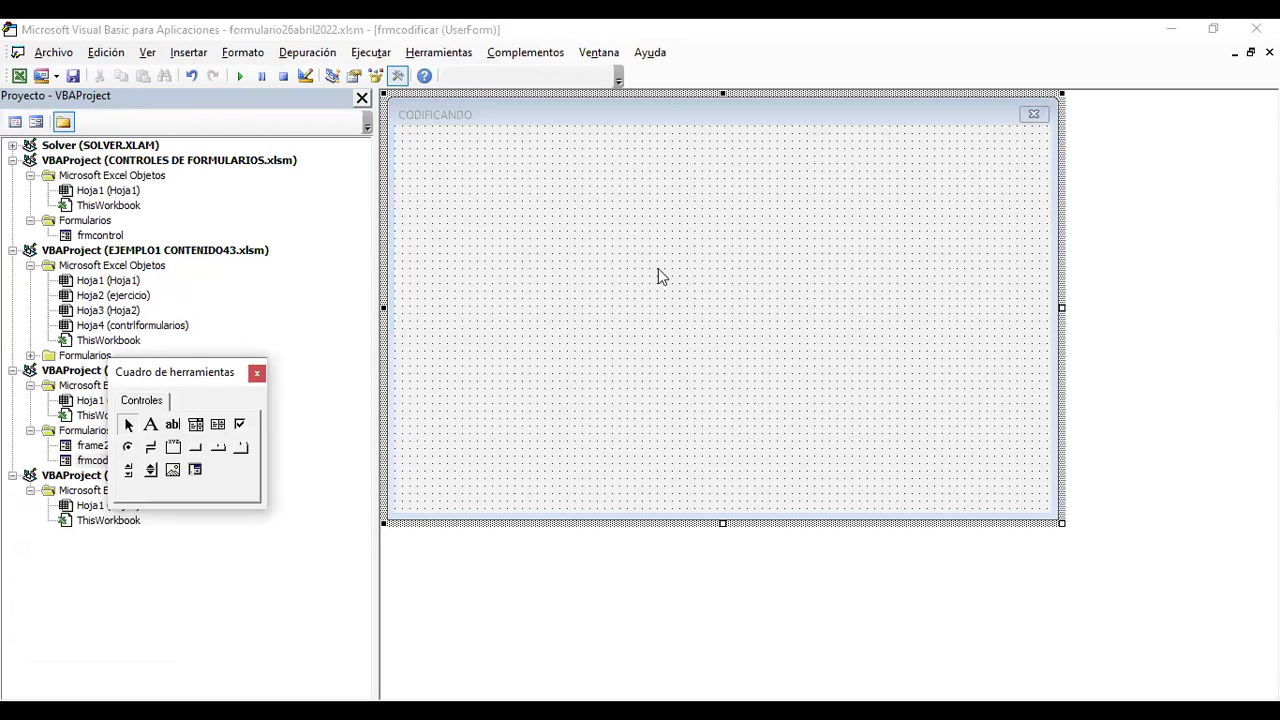
pyautogui.click(588, 130)
pyautogui.click(147, 53)
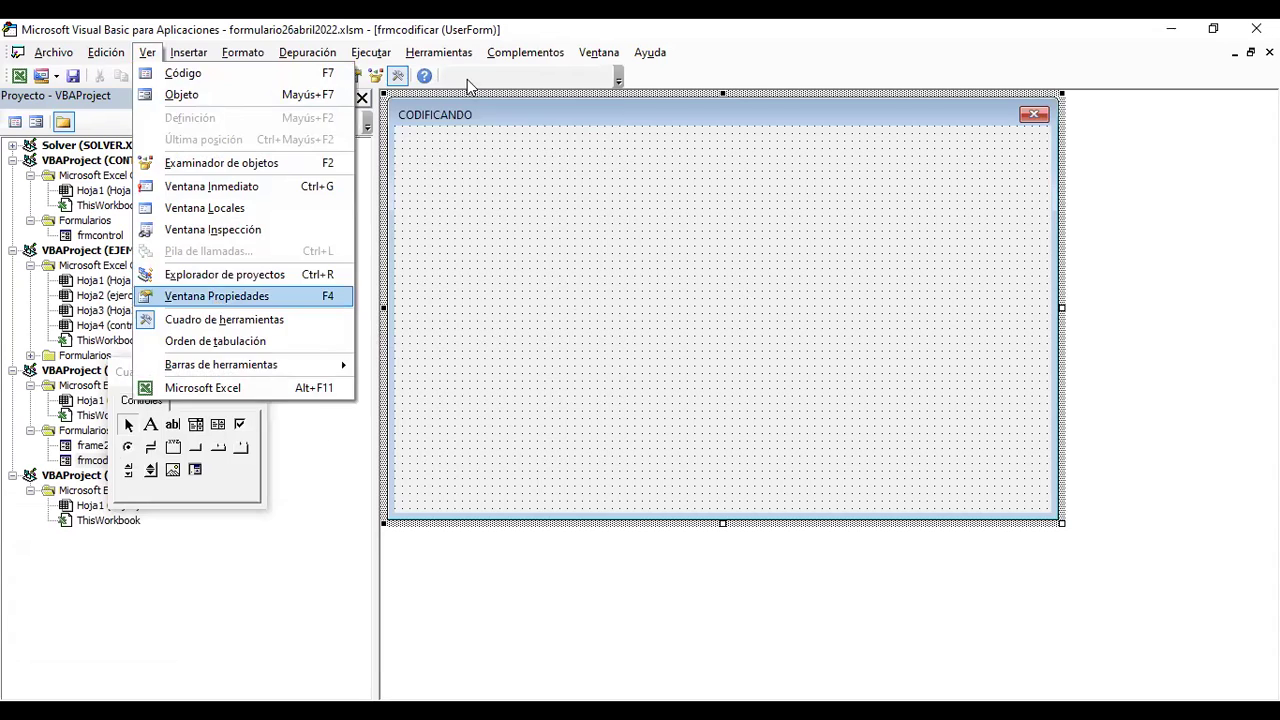
# Step: Open the Properties window and change the form's Caption from CODIFICANDO to CODIGO
pyautogui.click(217, 298)
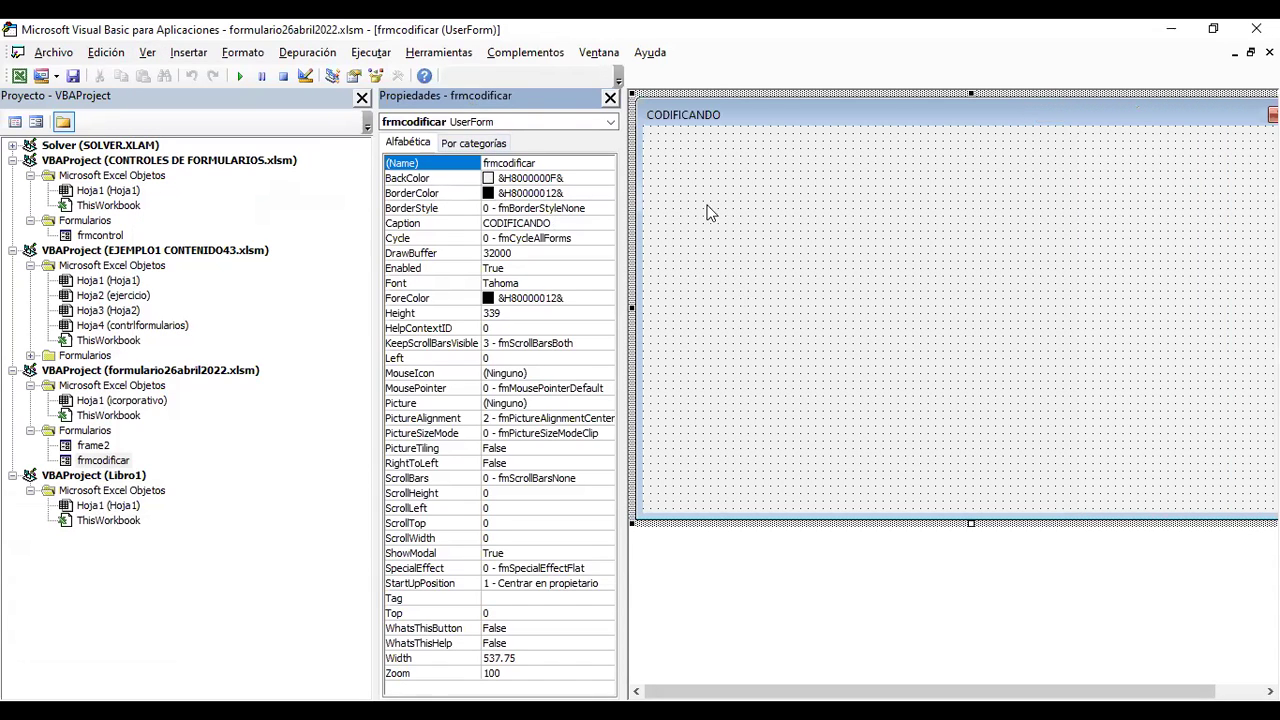
pyautogui.click(748, 113)
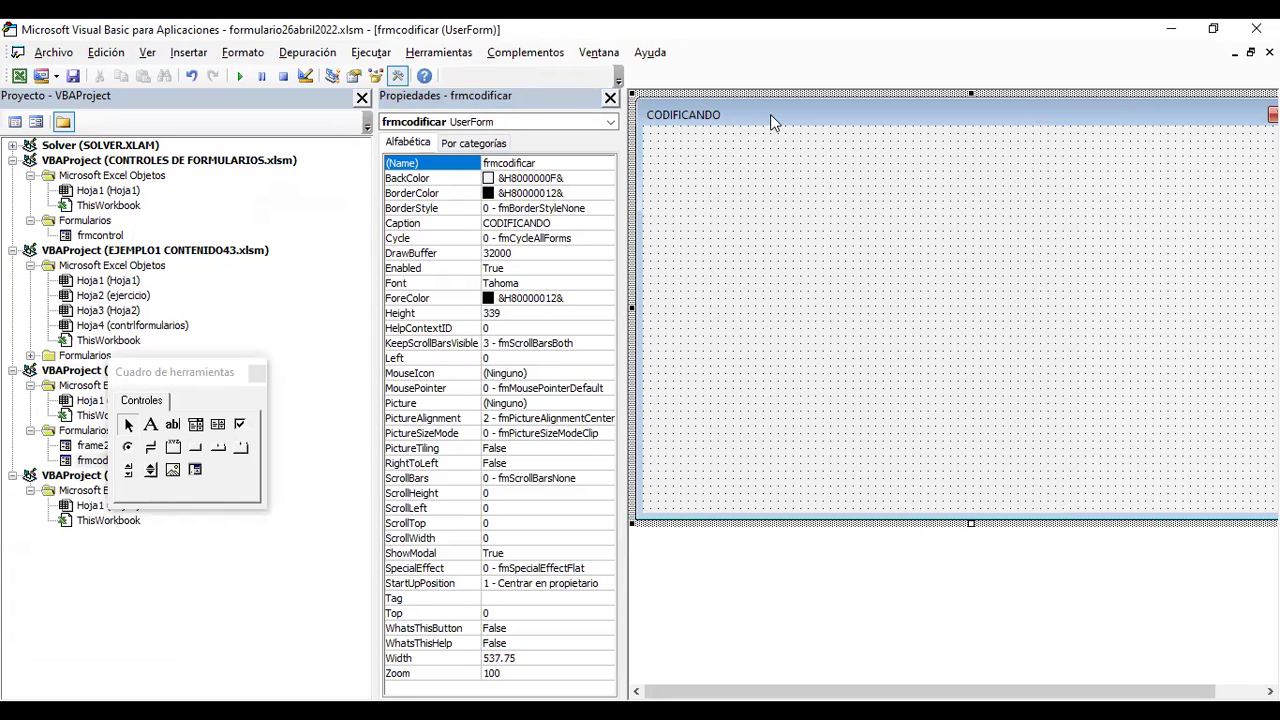
pyautogui.click(562, 224)
pyautogui.press('BackSpace')
pyautogui.press('BackSpace')
pyautogui.press('BackSpace')
pyautogui.press('BackSpace')
pyautogui.press('BackSpace')
pyautogui.press('BackSpace')
pyautogui.press('BackSpace')
pyautogui.write('CODIGO')
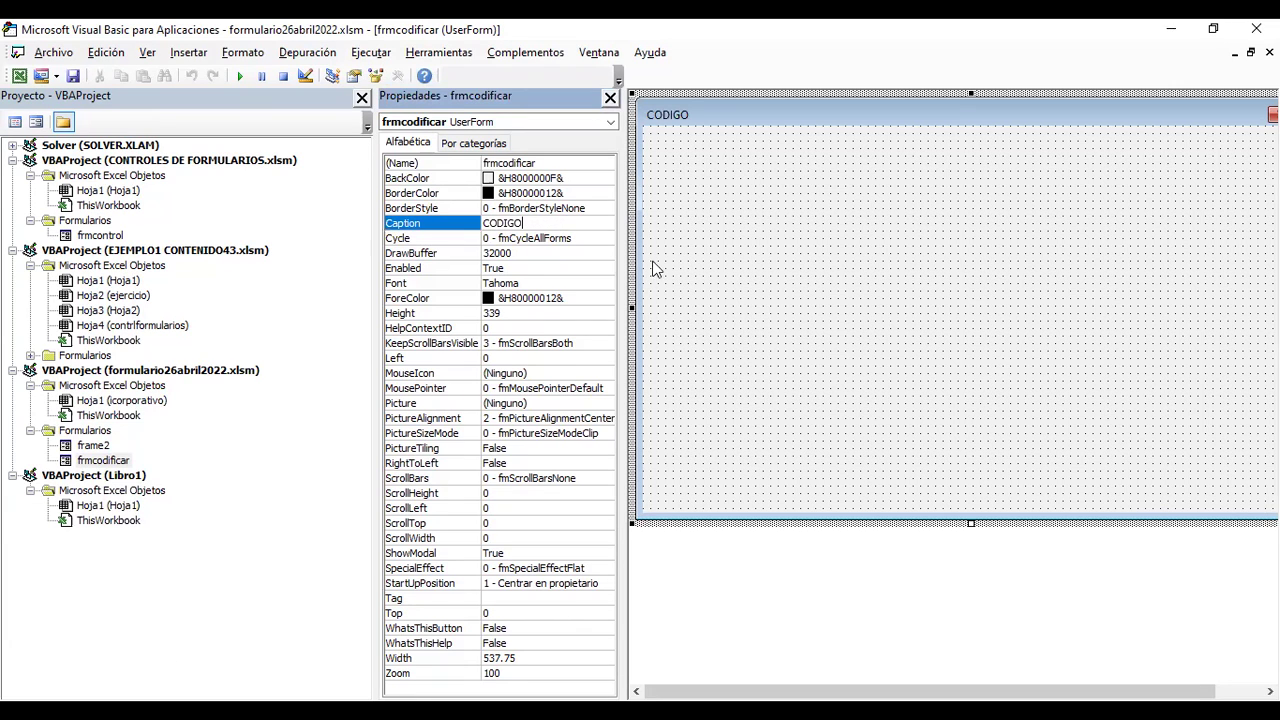
pyautogui.click(746, 238)
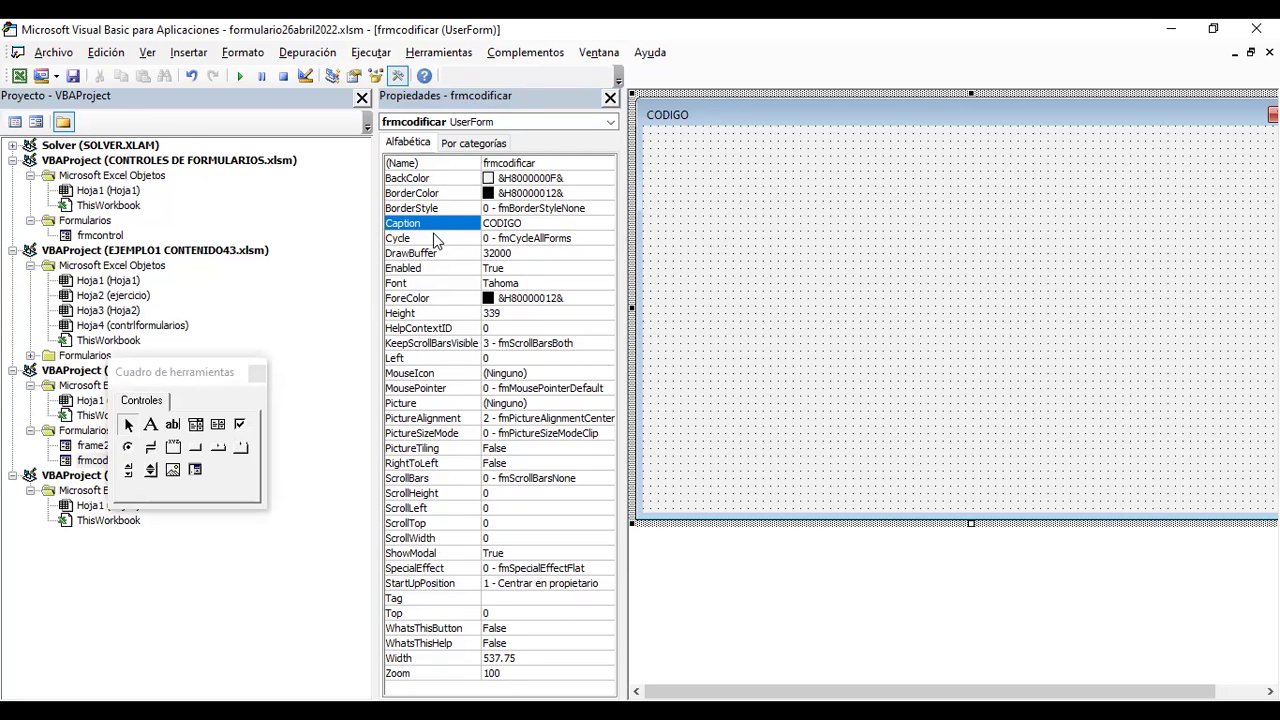
pyautogui.click(553, 165)
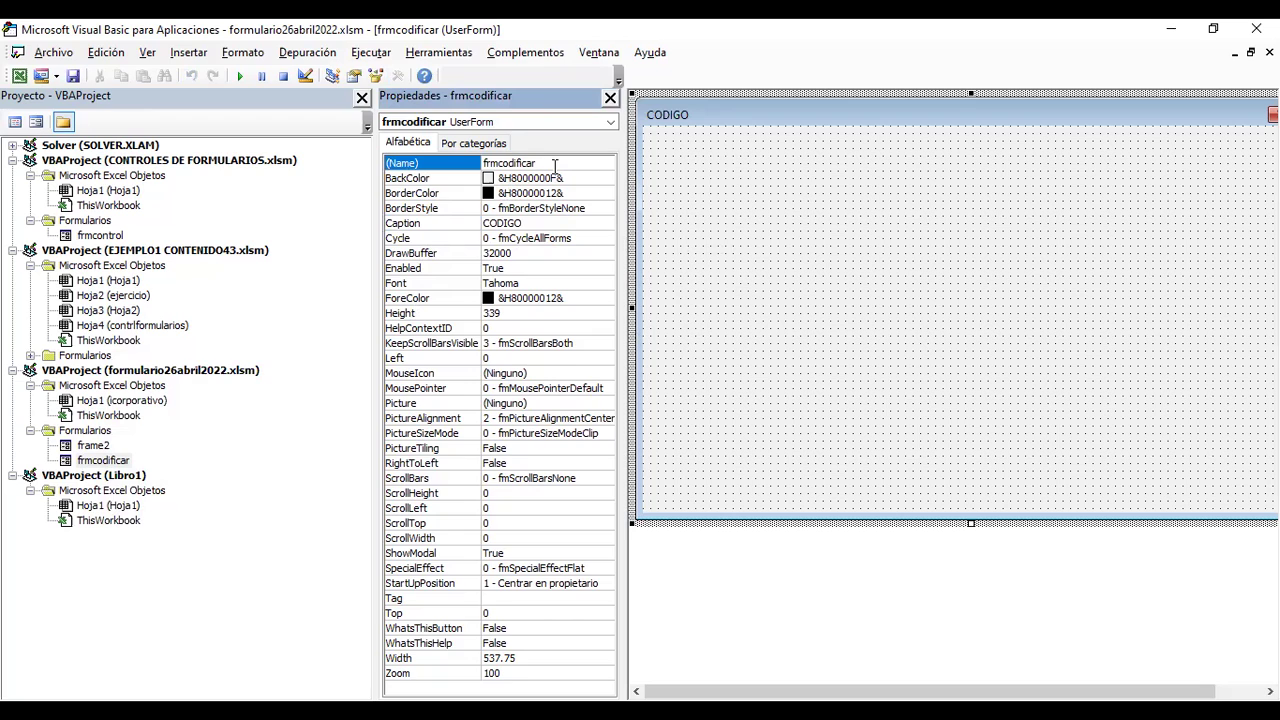
pyautogui.click(810, 195)
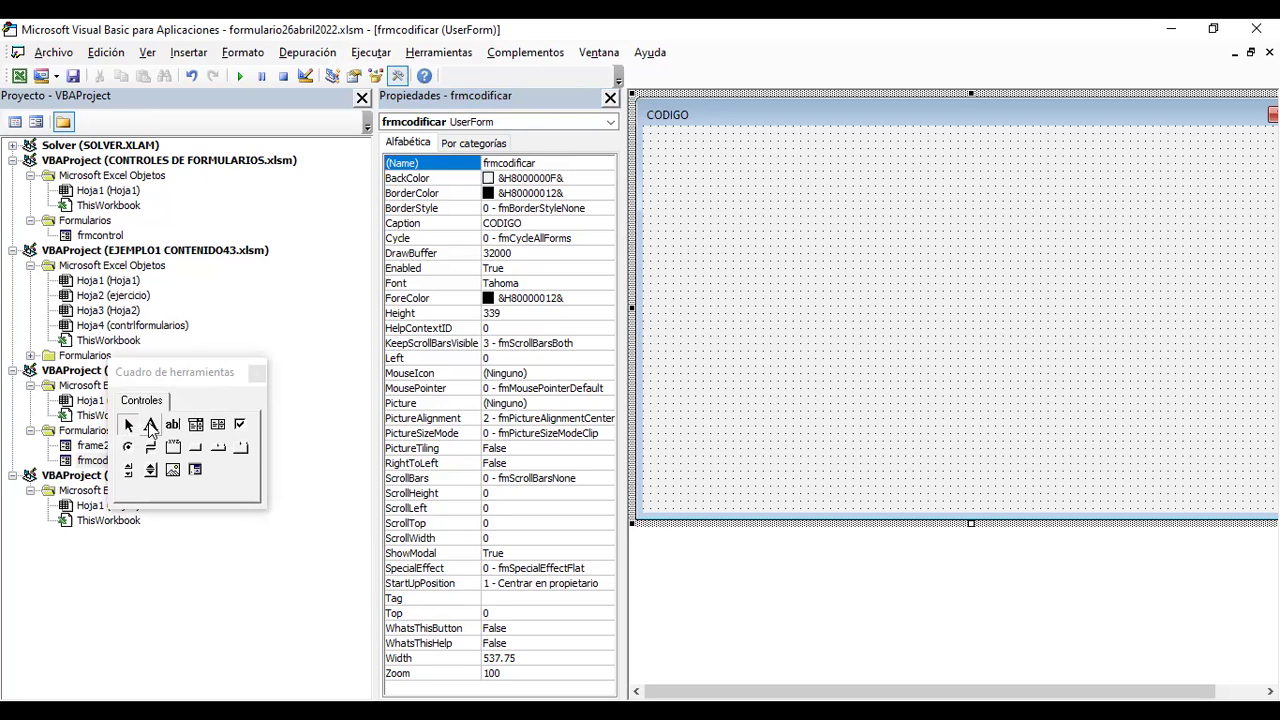
# Step: Draw a label near the top of the CODIGO form and caption it PROGRAMANDO
pyautogui.click(150, 427)
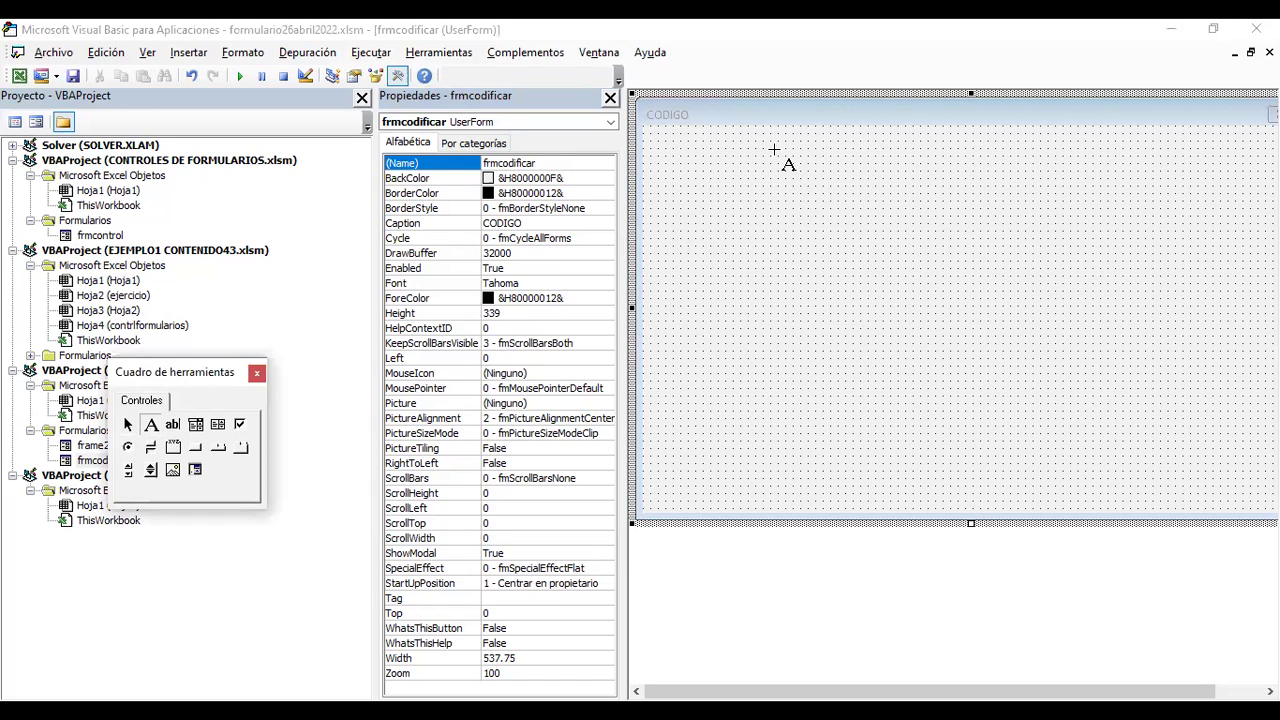
pyautogui.moveTo(774, 148); pyautogui.dragTo(1118, 188)
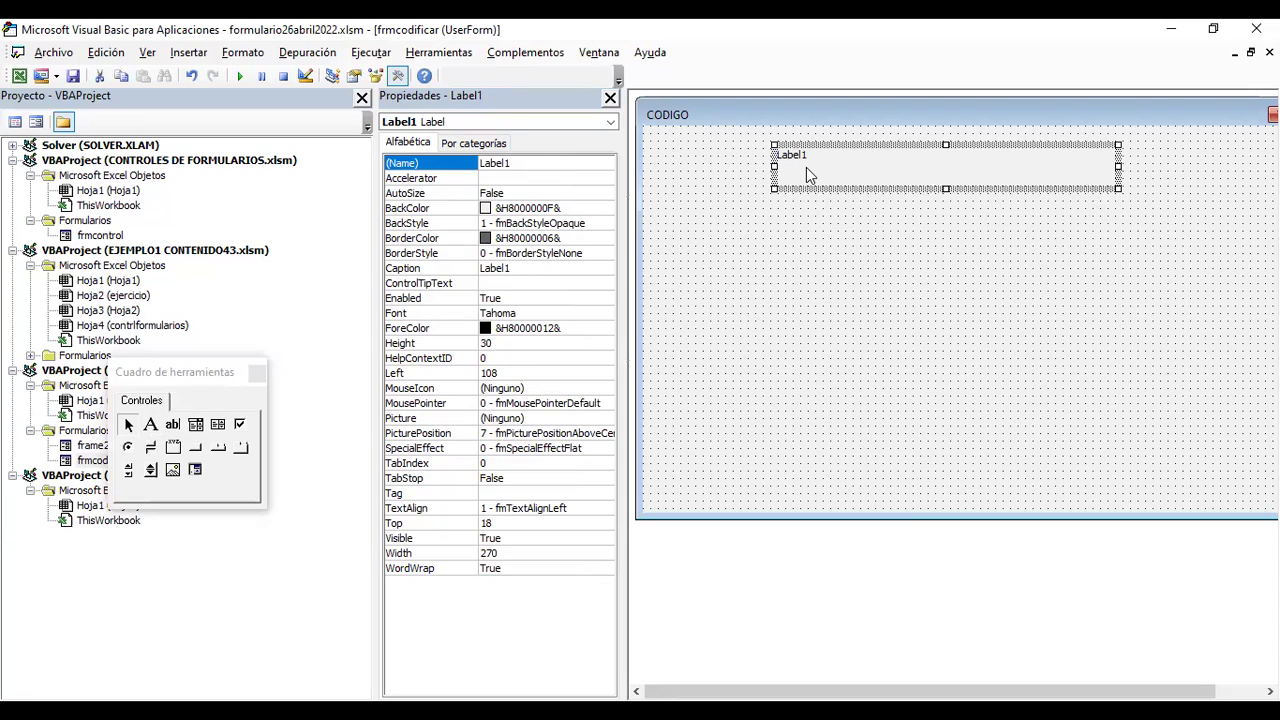
pyautogui.click(806, 155)
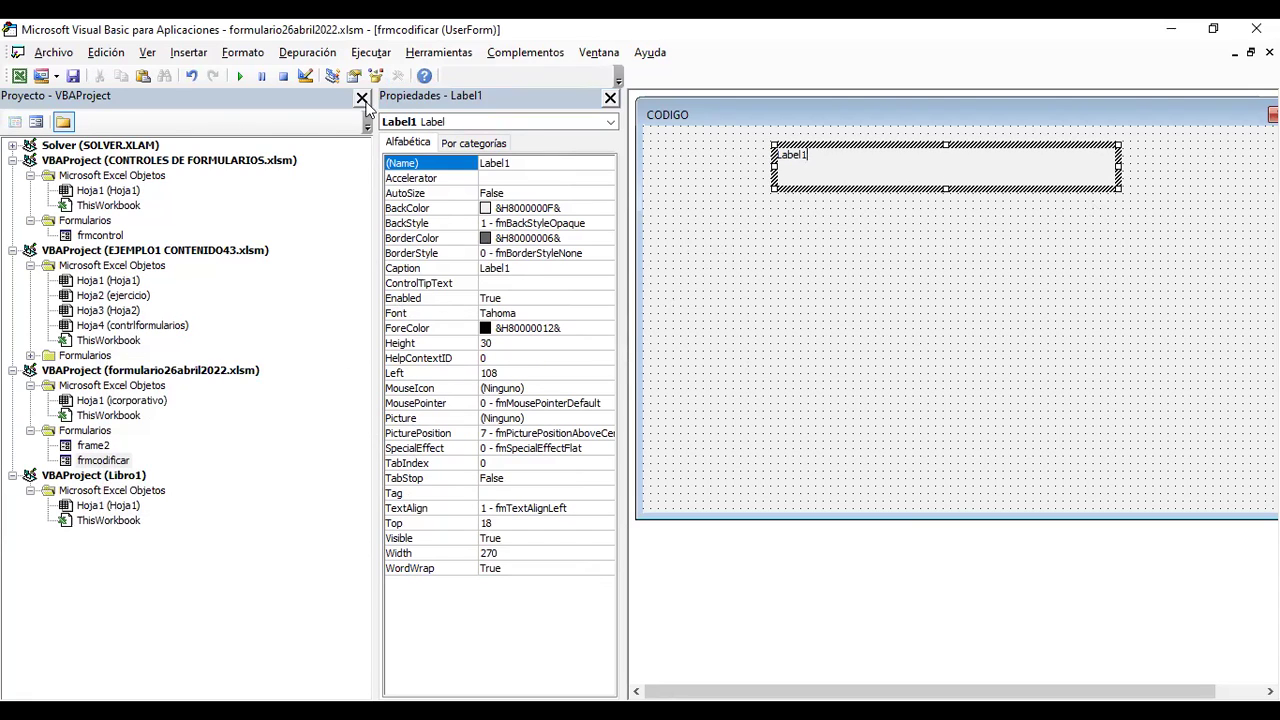
pyautogui.moveTo(810, 157); pyautogui.dragTo(782, 165)
pyautogui.write('c')
pyautogui.write('progra')
pyautogui.press('BackSpace')
pyautogui.press('BackSpace')
pyautogui.press('BackSpace')
pyautogui.press('BackSpace')
pyautogui.press('BackSpace')
pyautogui.press('BackSpace')
pyautogui.write('PROGRAMANDO')
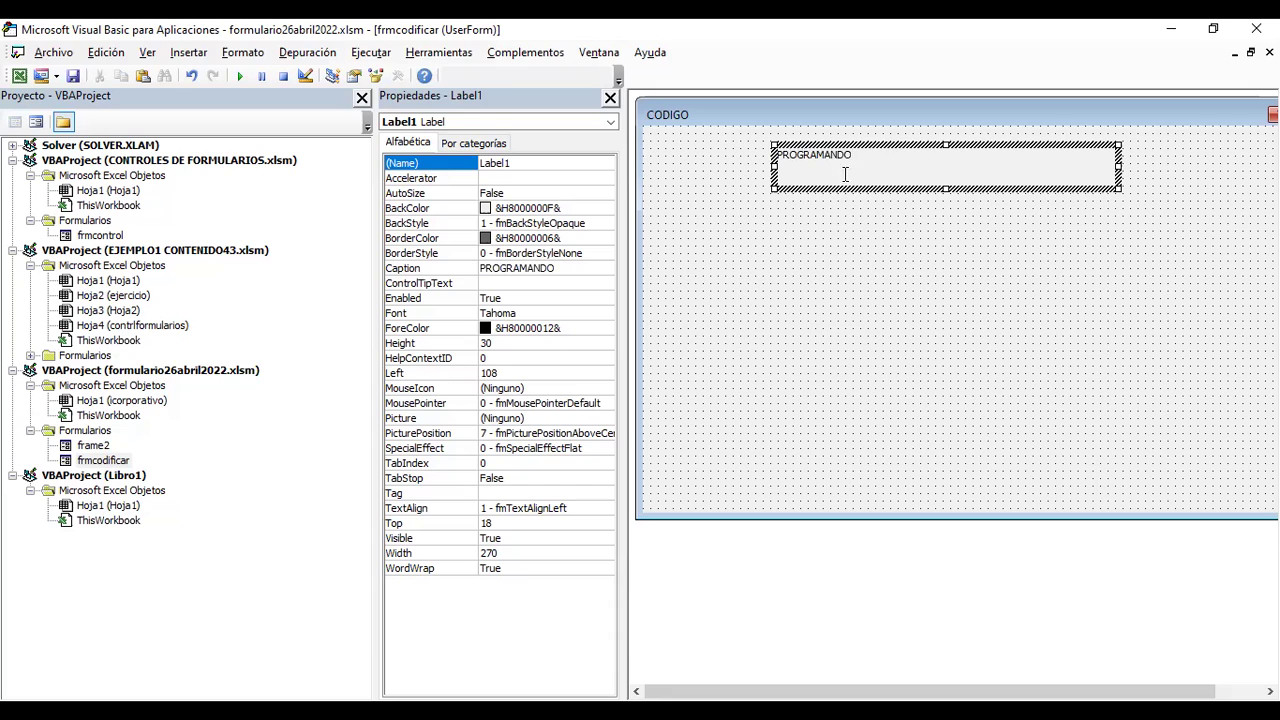
pyautogui.click(907, 175)
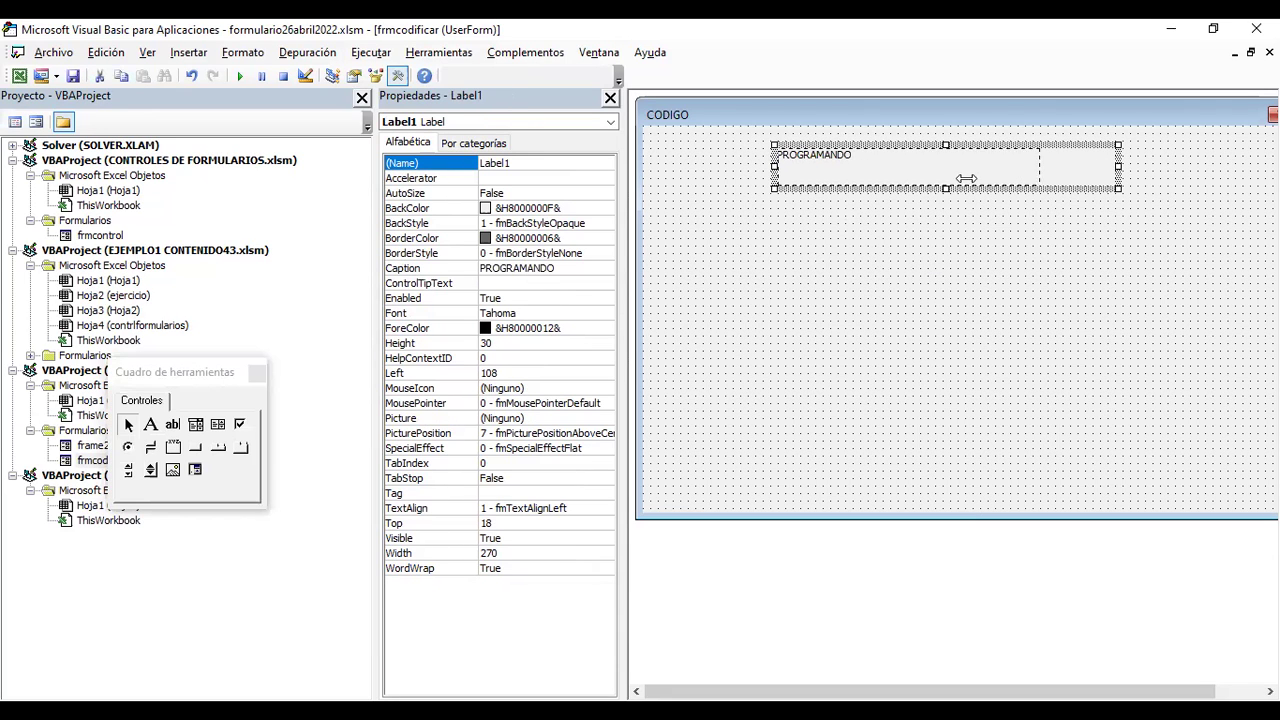
pyautogui.moveTo(1118, 166)
pyautogui.mouseDown()
pyautogui.moveTo(878, 170)
pyautogui.moveTo(998, 150)
pyautogui.mouseUp()
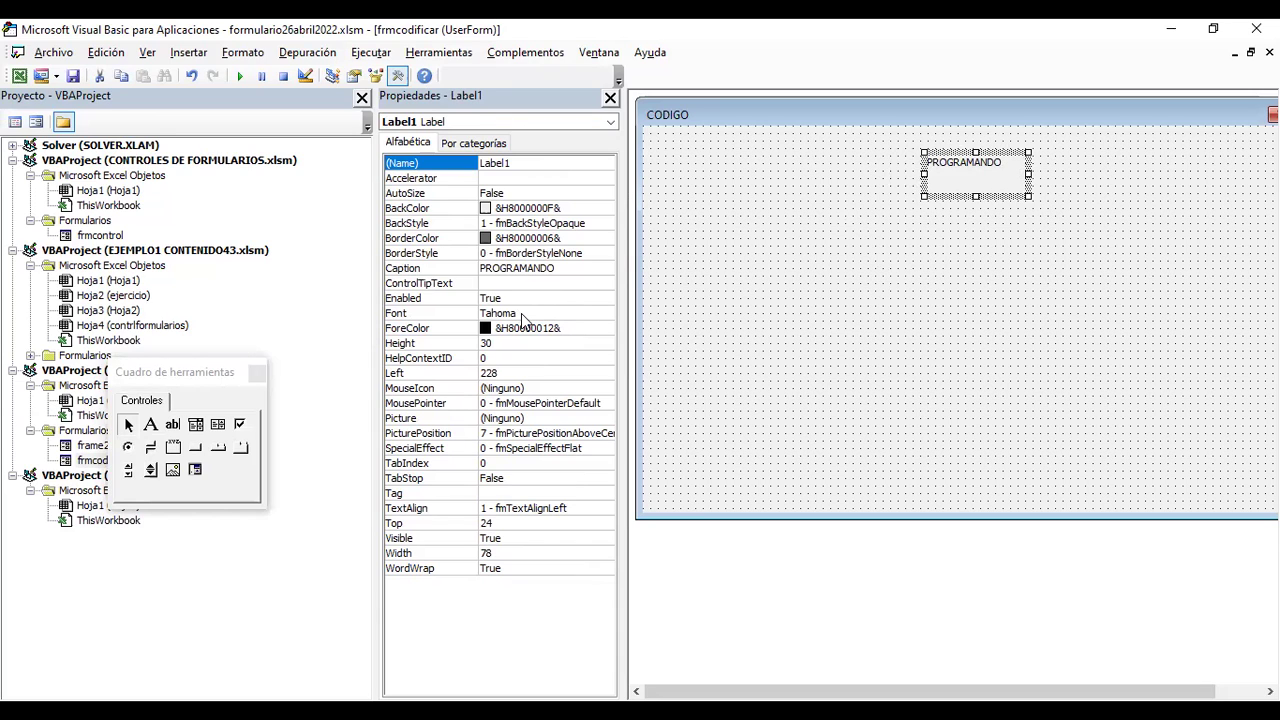
# Step: Set the PROGRAMANDO label's font to Tempus Sans ITC 14 and resize it to fit
pyautogui.click(607, 314)
pyautogui.click(606, 314)
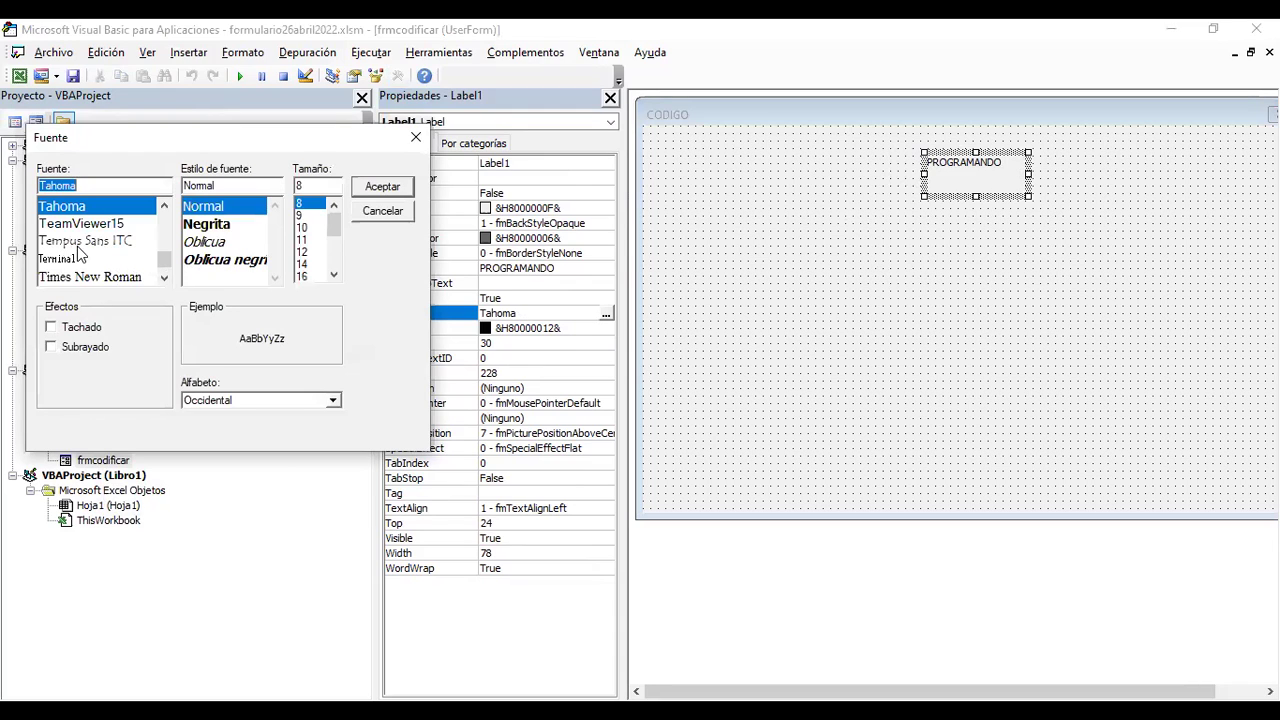
pyautogui.click(85, 242)
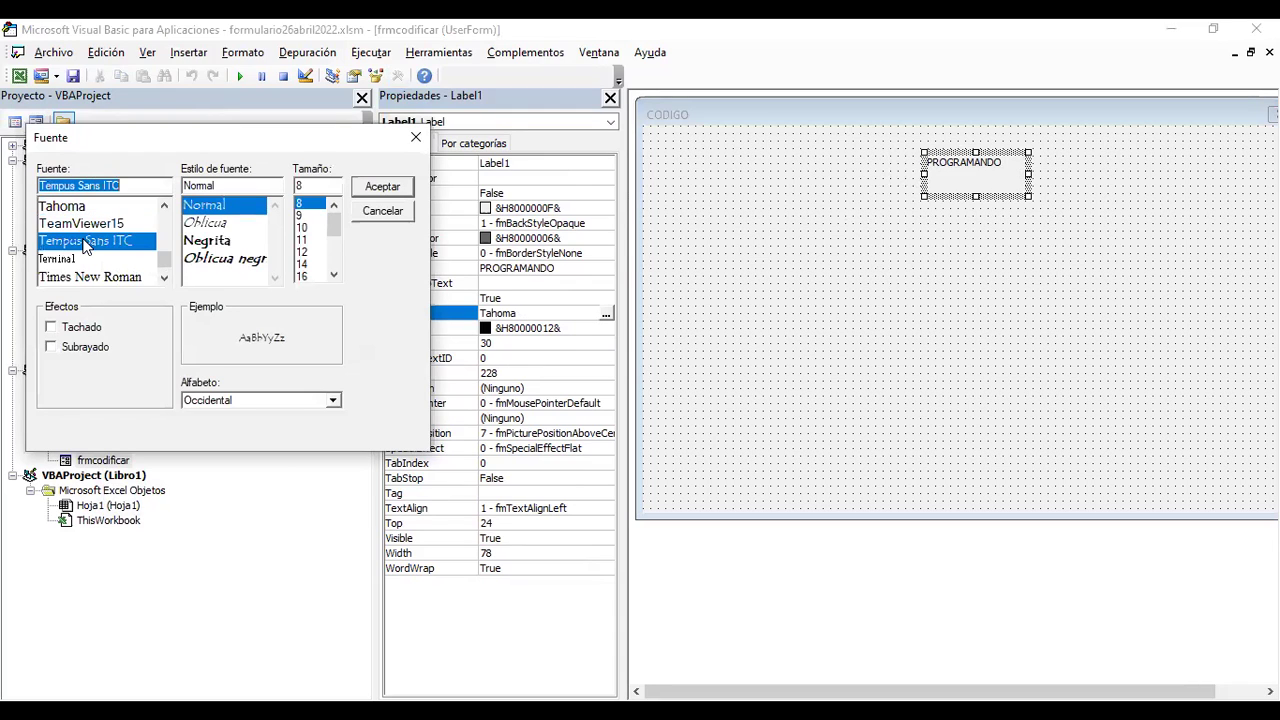
pyautogui.click(305, 264)
pyautogui.click(373, 190)
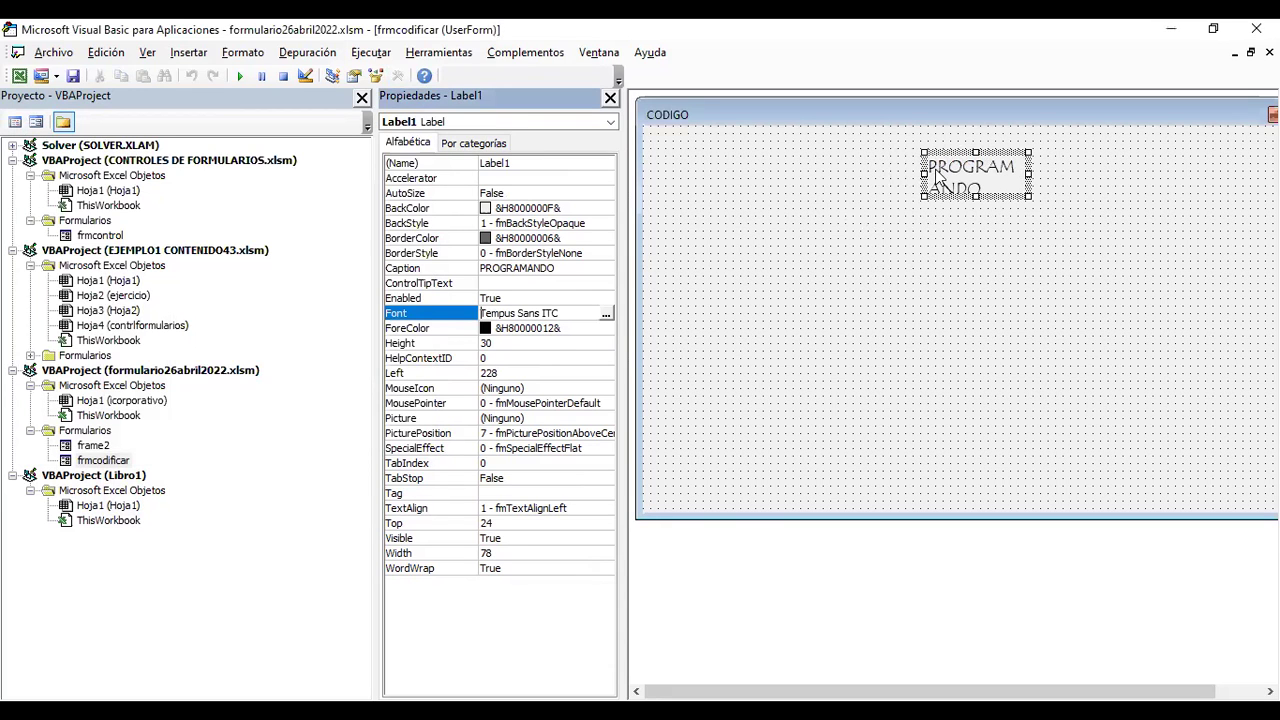
pyautogui.moveTo(922, 173); pyautogui.dragTo(811, 173)
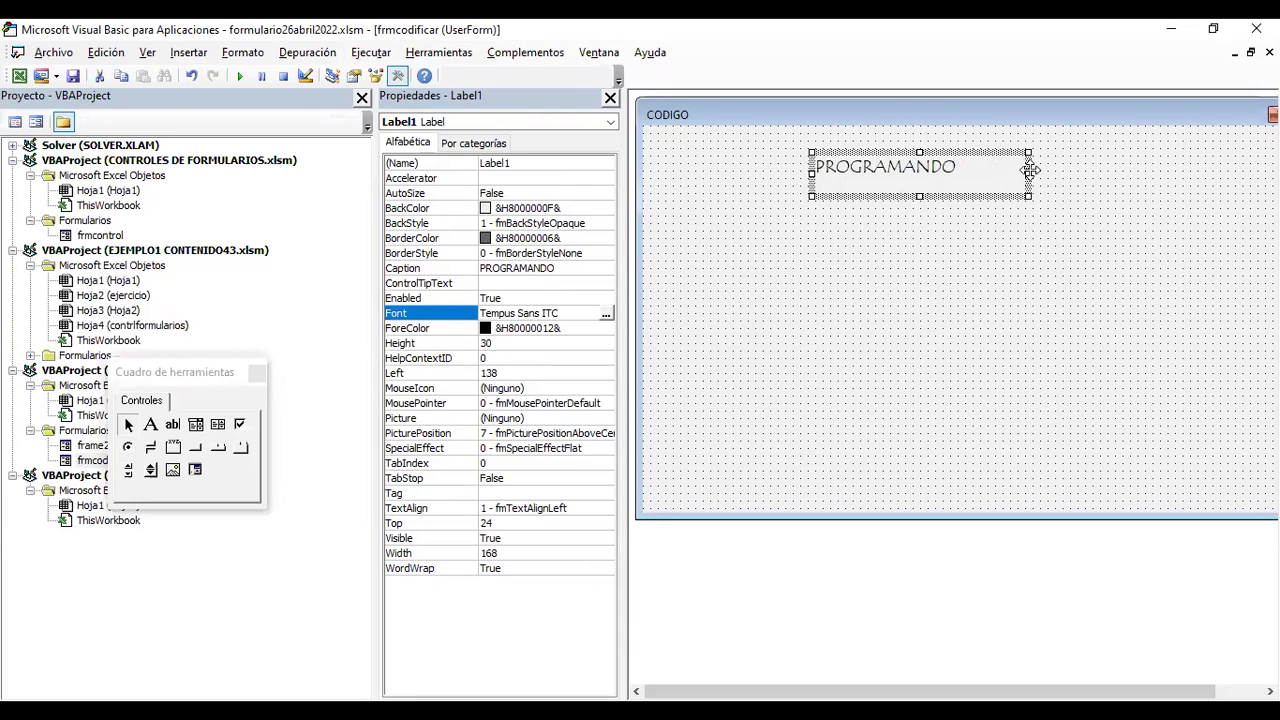
pyautogui.moveTo(1029, 174)
pyautogui.mouseDown()
pyautogui.moveTo(979, 174)
pyautogui.moveTo(1015, 155)
pyautogui.mouseUp()
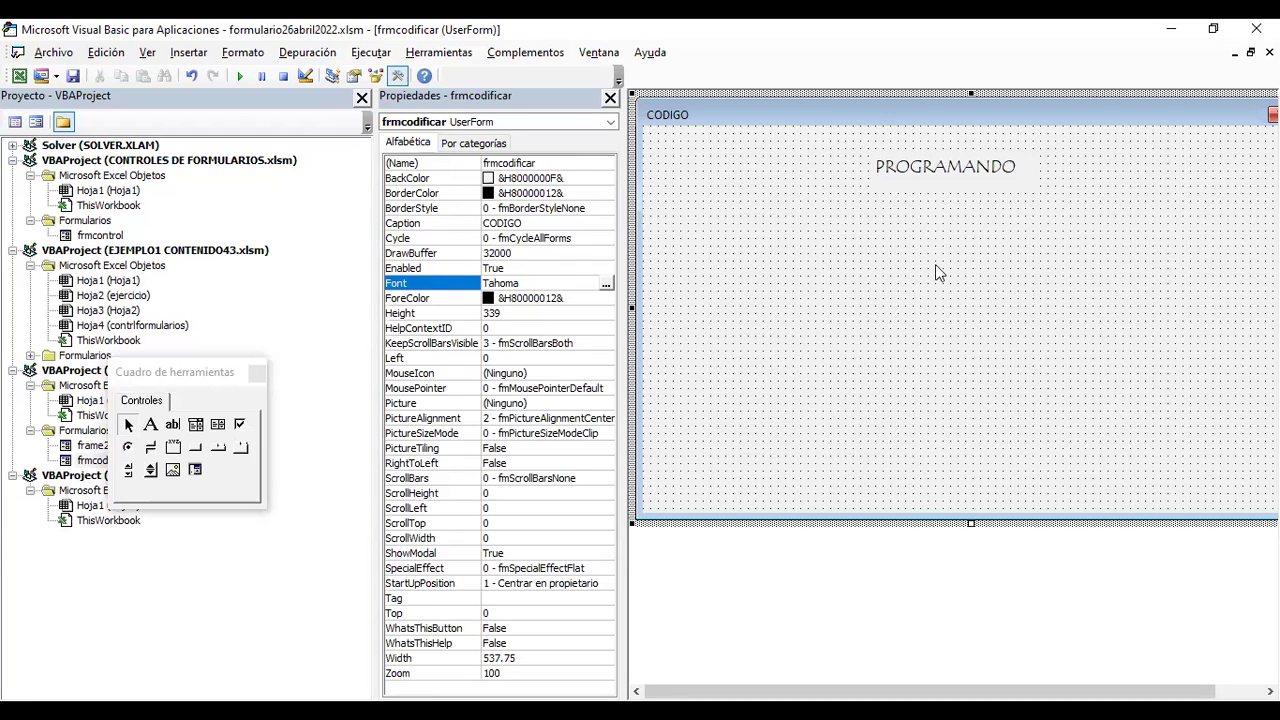
# Step: Draw a second label below PROGRAMANDO and caption it NOMBRE:
pyautogui.click(153, 426)
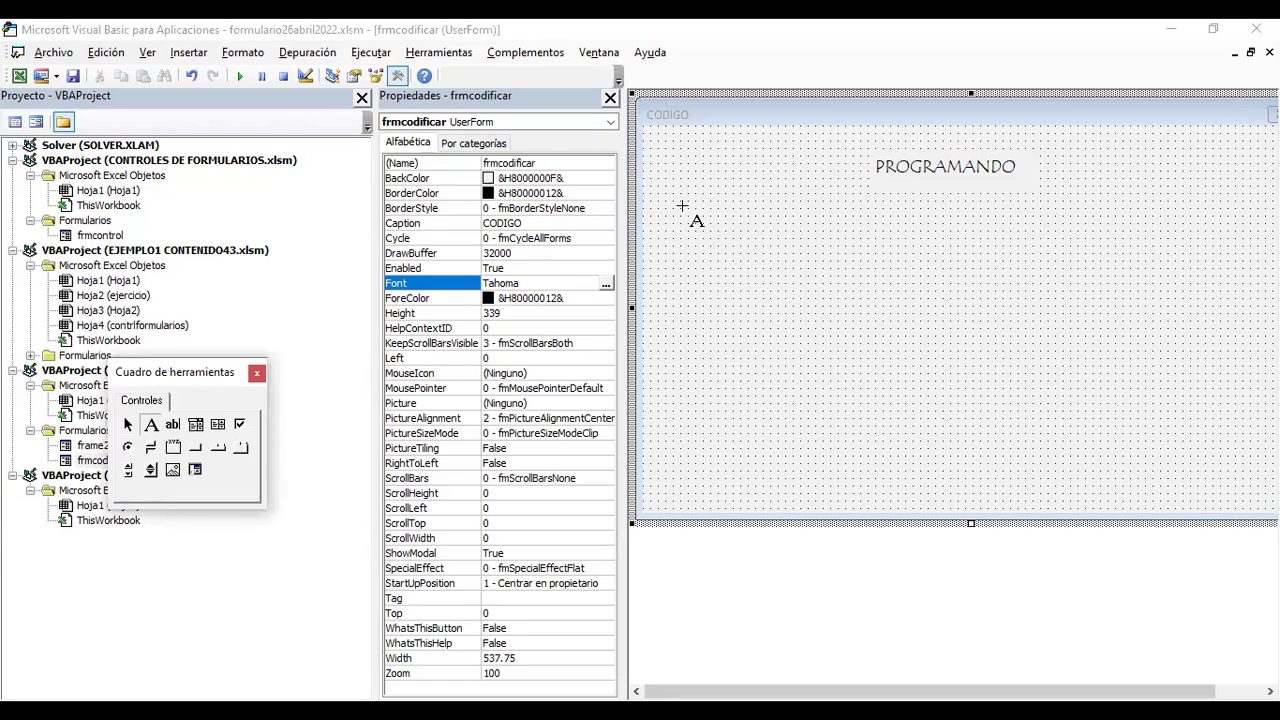
pyautogui.moveTo(684, 204); pyautogui.dragTo(849, 241)
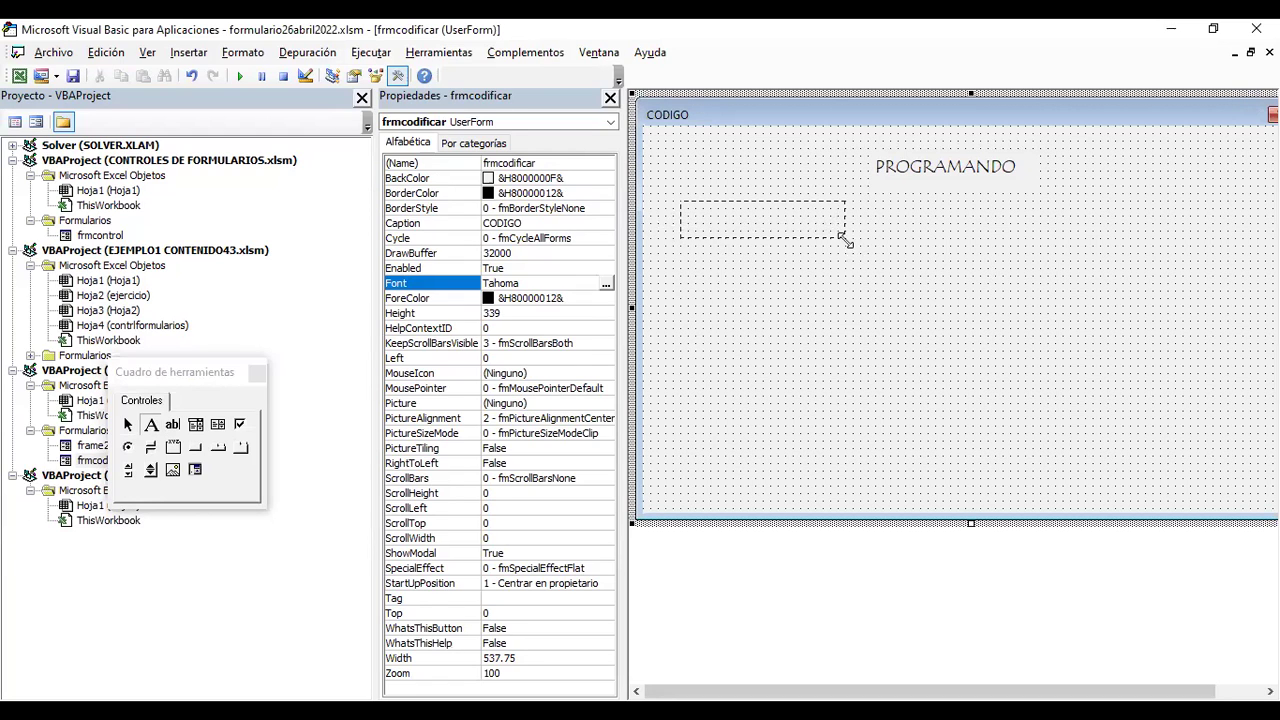
pyautogui.moveTo(790, 210); pyautogui.dragTo(797, 225)
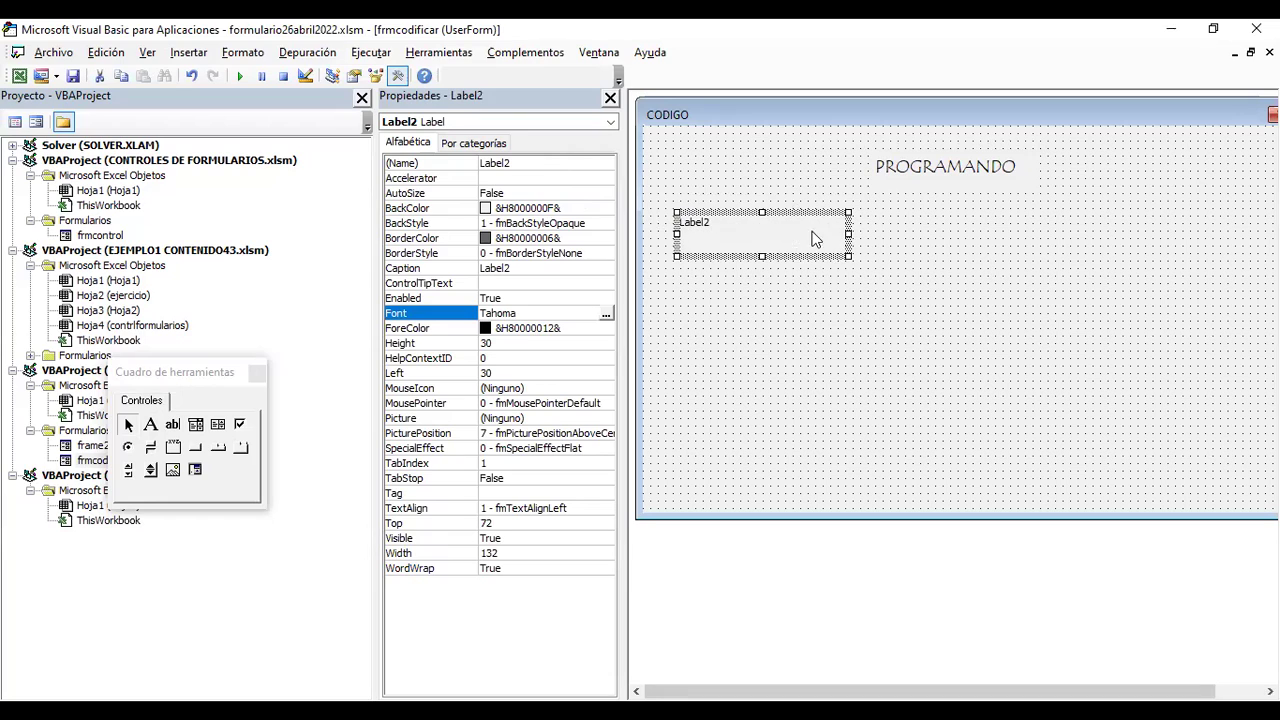
pyautogui.click(720, 229)
pyautogui.press('BackSpace')
pyautogui.press('BackSpace')
pyautogui.press('BackSpace')
pyautogui.press('BackSpace')
pyautogui.press('BackSpace')
pyautogui.press('BackSpace')
pyautogui.write('MBRE:')
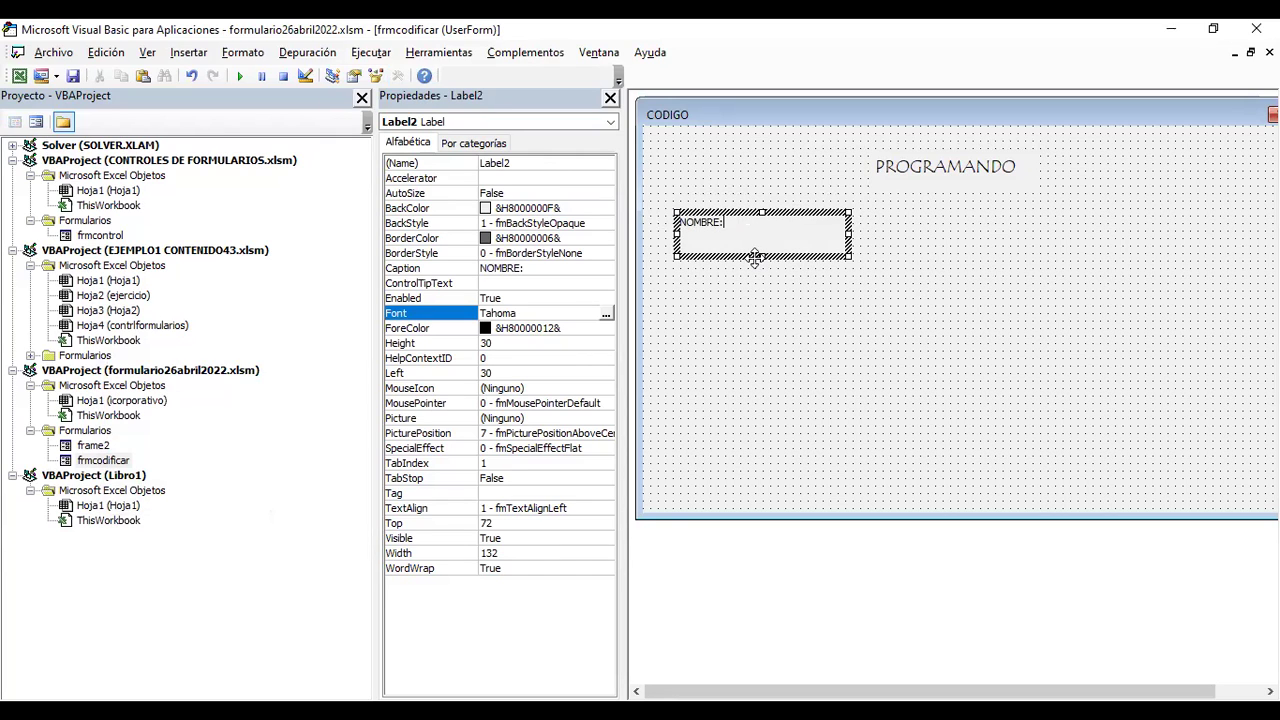
pyautogui.moveTo(850, 234); pyautogui.dragTo(744, 232)
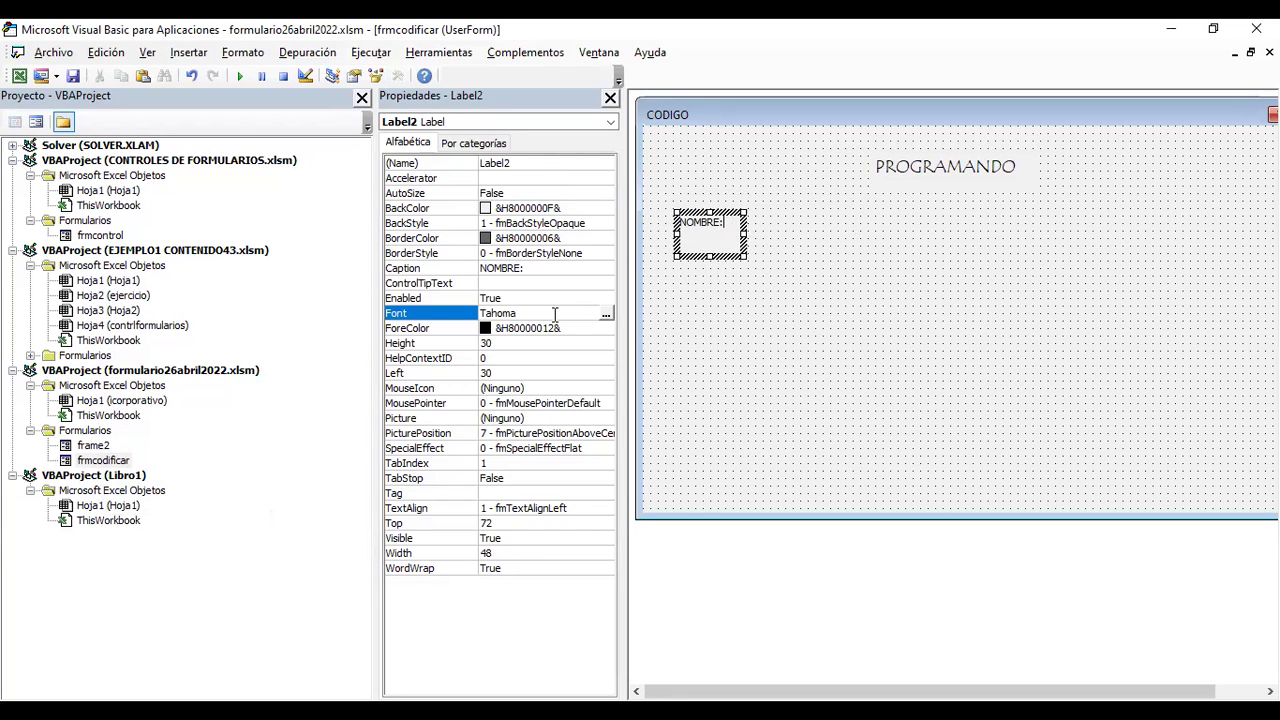
# Step: Set the NOMBRE: label to Tempus Sans ITC 14 and widen it to one line
pyautogui.click(609, 316)
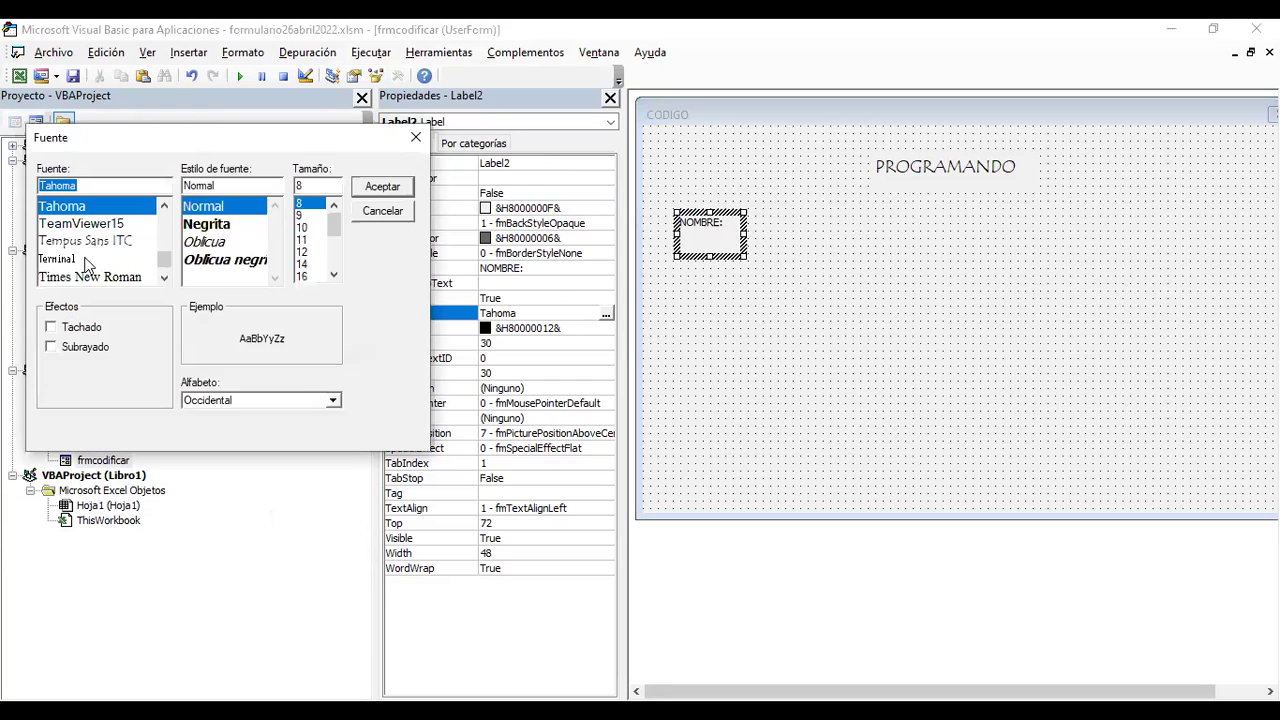
pyautogui.click(87, 243)
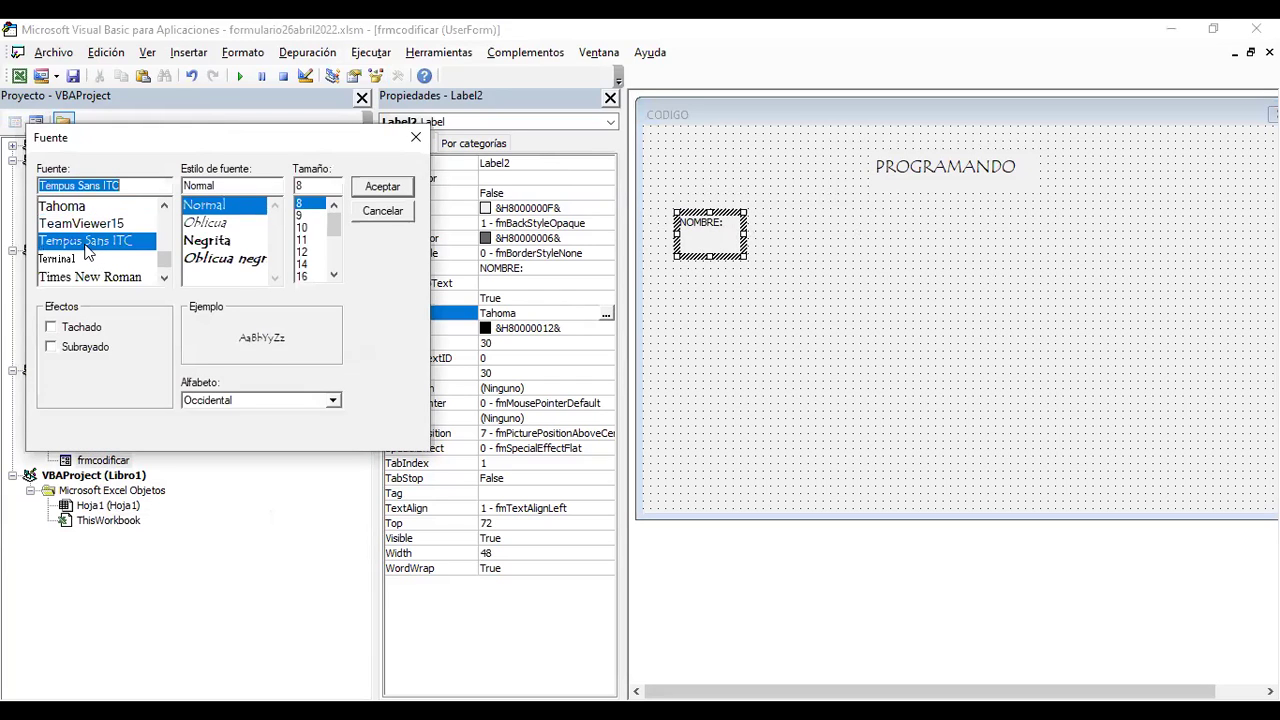
pyautogui.click(302, 264)
pyautogui.click(383, 188)
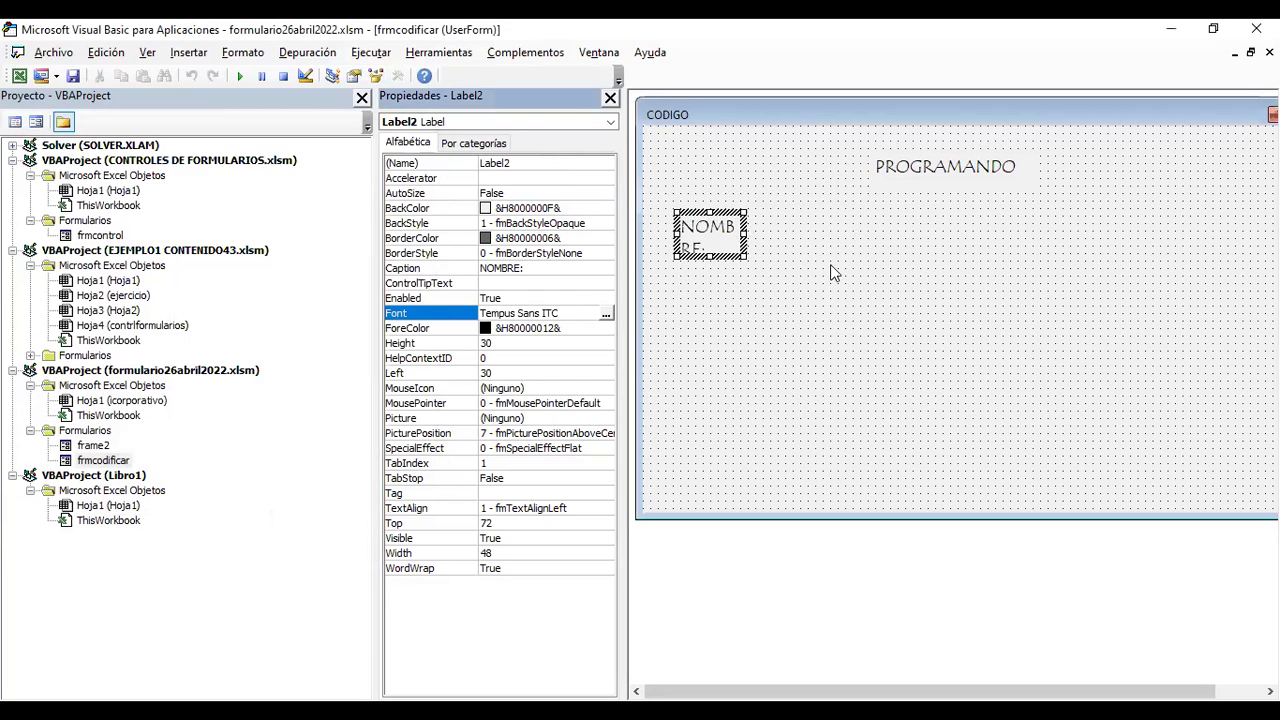
pyautogui.moveTo(746, 234)
pyautogui.mouseDown()
pyautogui.moveTo(836, 231)
pyautogui.moveTo(776, 234)
pyautogui.mouseUp()
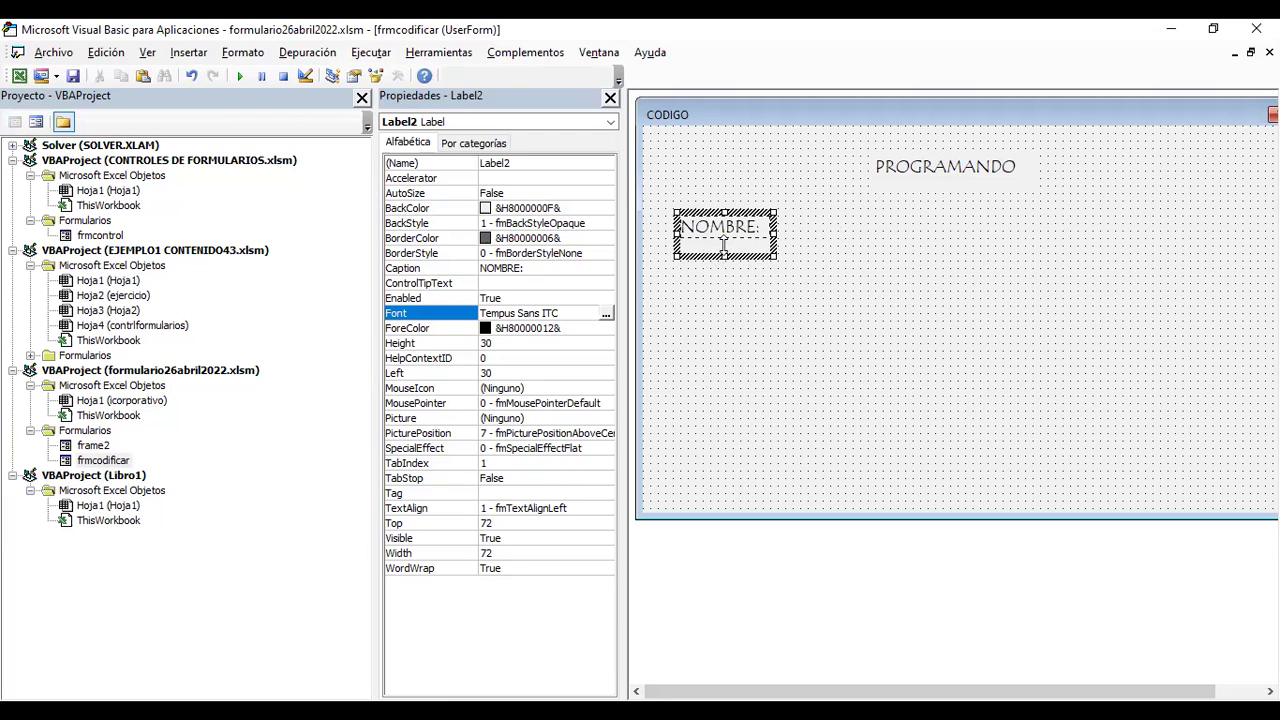
pyautogui.click(778, 291)
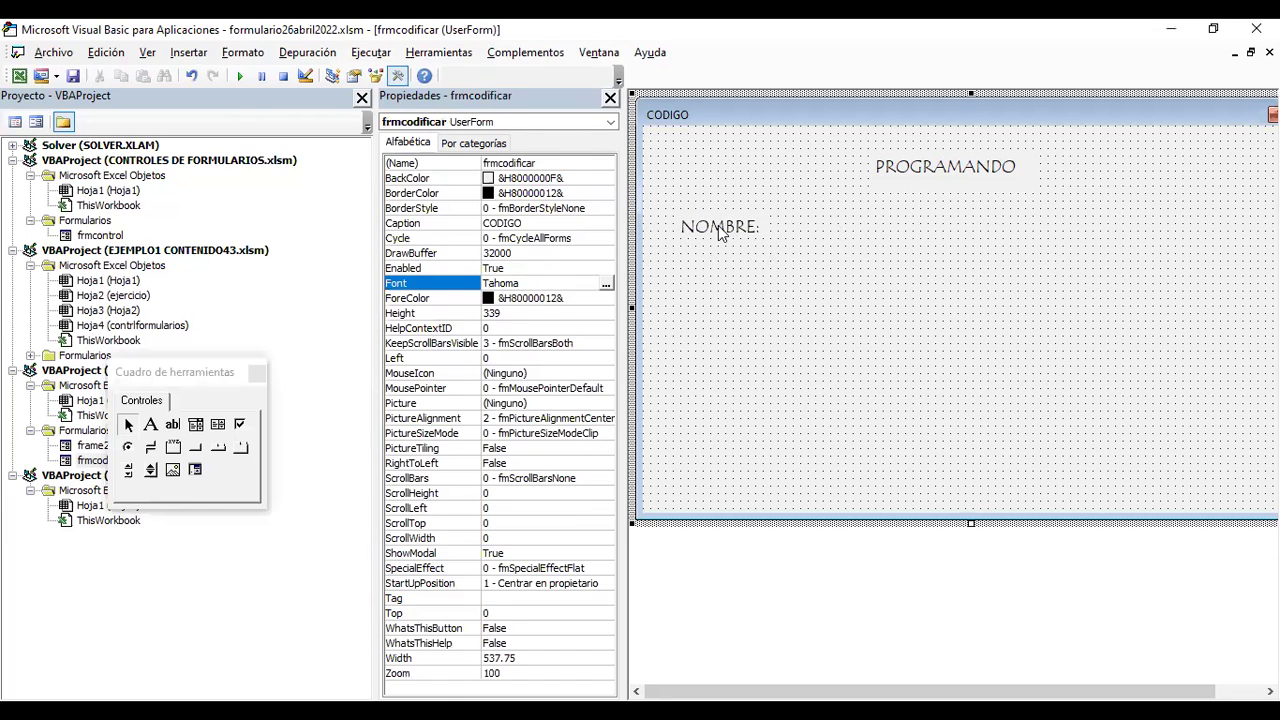
# Step: Duplicate the NOMBRE: label below the original and retype its caption as DIRECCION
pyautogui.click(722, 231)
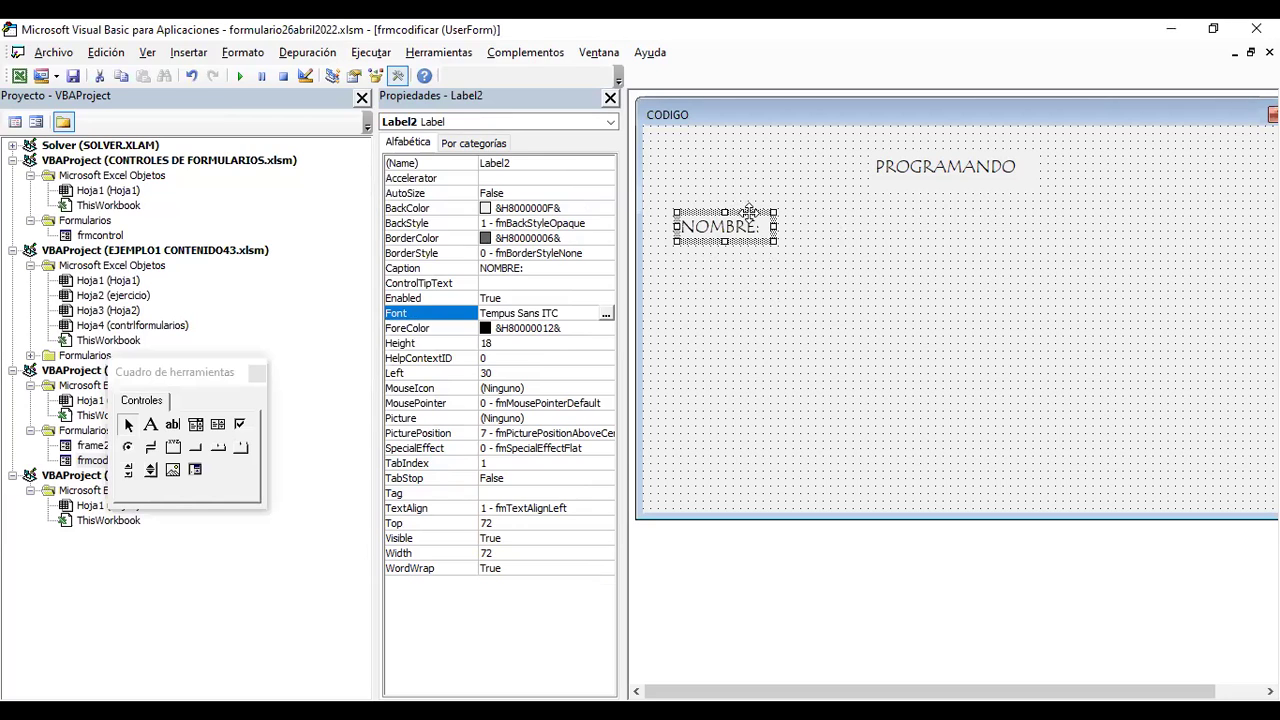
pyautogui.hotkey('ctrl', 'c')
pyautogui.hotkey('ctrl', 'v')
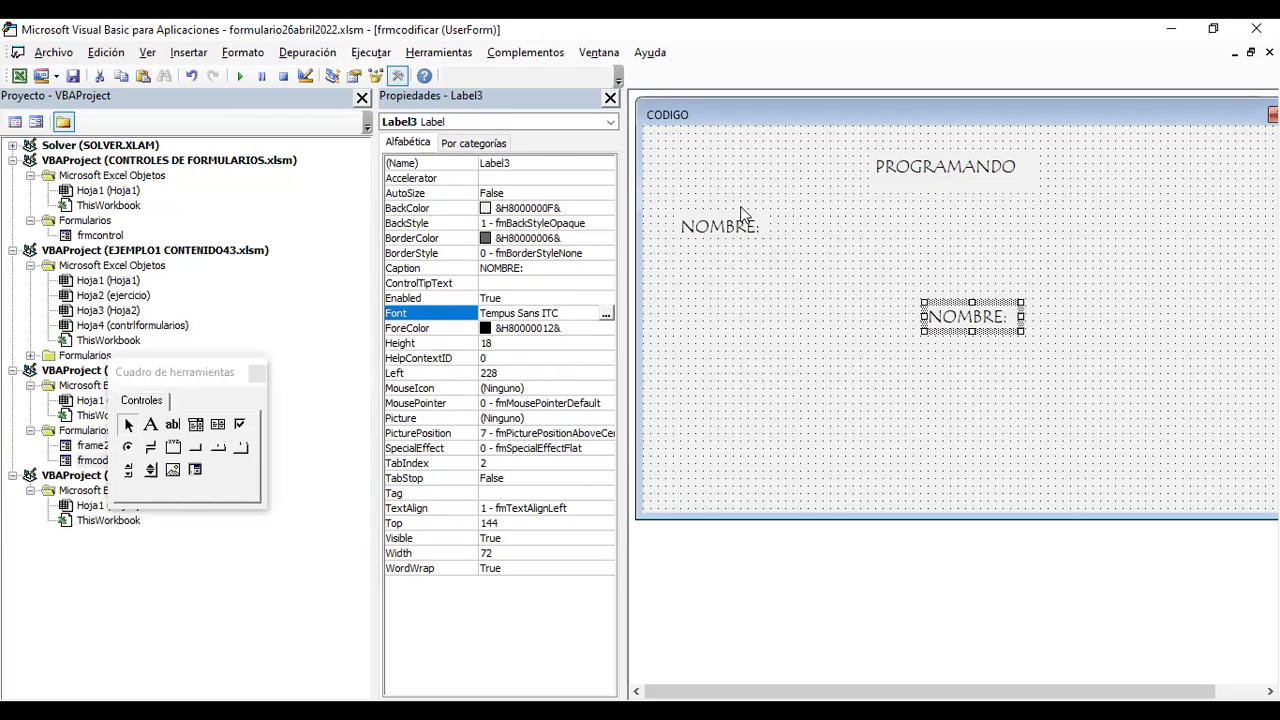
pyautogui.moveTo(950, 316); pyautogui.dragTo(706, 264)
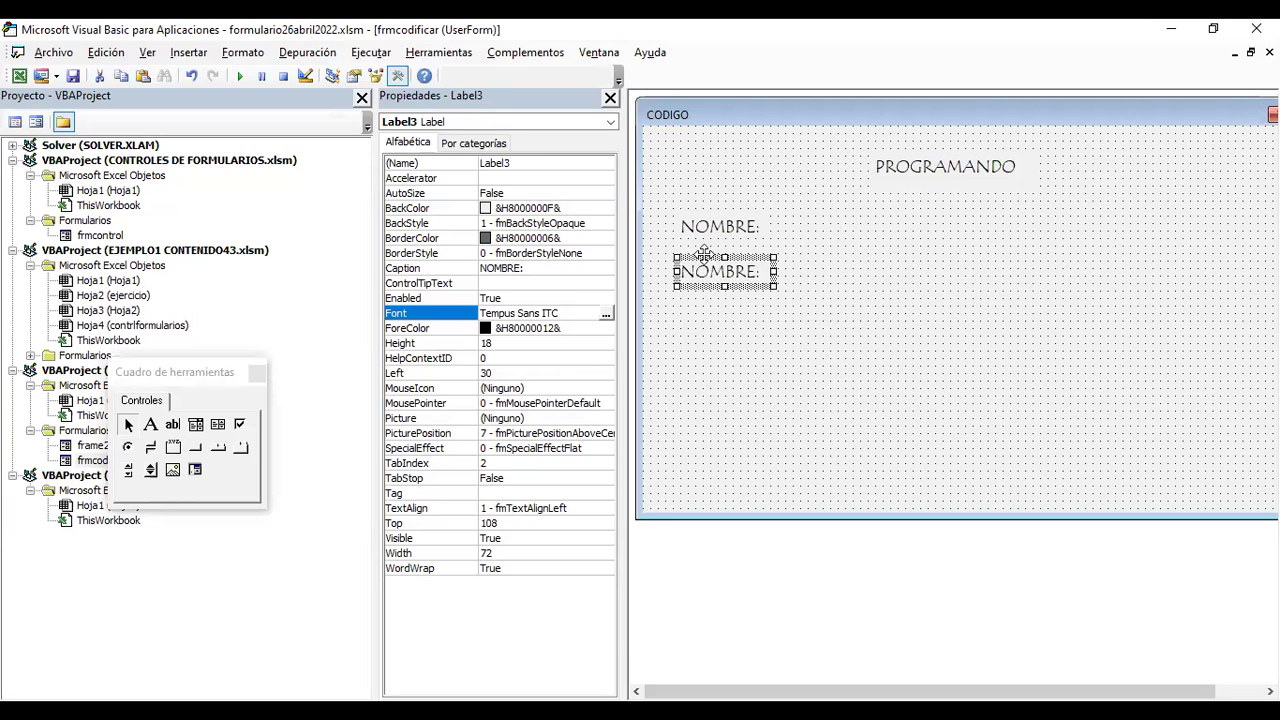
pyautogui.click(759, 270)
pyautogui.press('BackSpace')
pyautogui.press('BackSpace')
pyautogui.press('BackSpace')
pyautogui.press('BackSpace')
pyautogui.press('BackSpace')
pyautogui.press('BackSpace')
pyautogui.press('BackSpace')
pyautogui.write('DIRECCION')
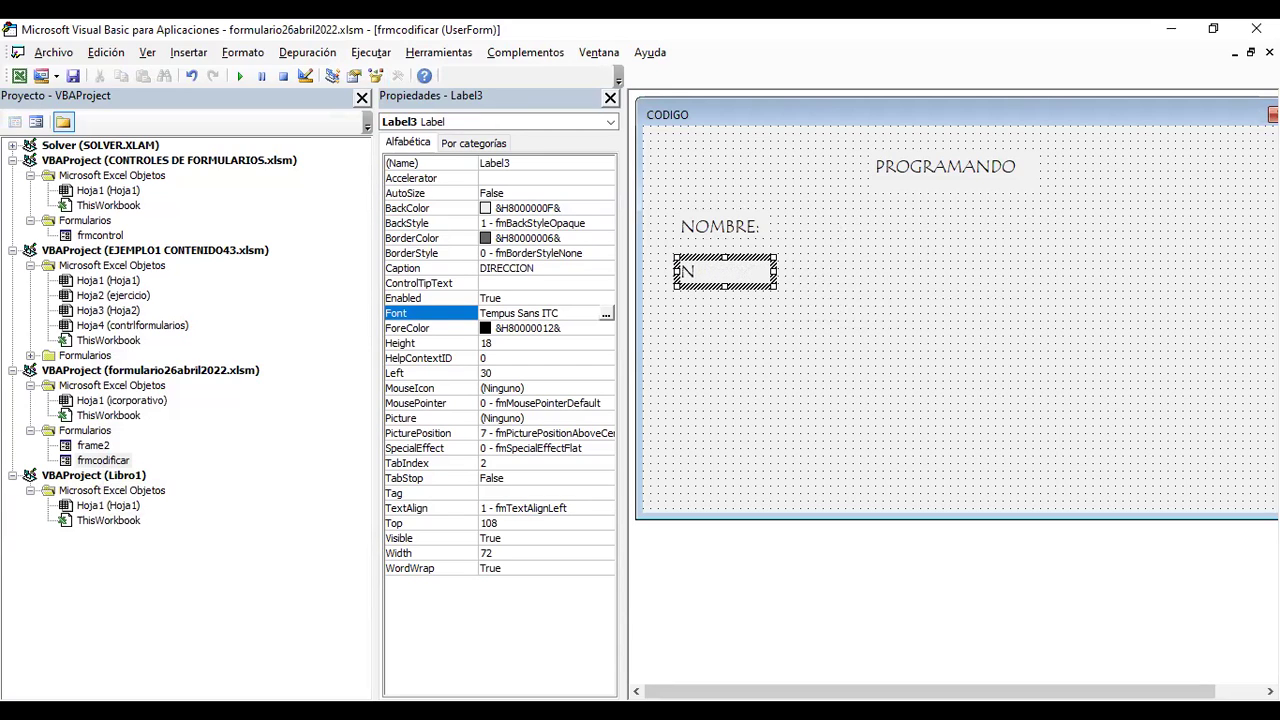
pyautogui.click(808, 346)
# Step: Correct the copied label's caption to exactly DIRECCION and resize it to fit
pyautogui.click(733, 277)
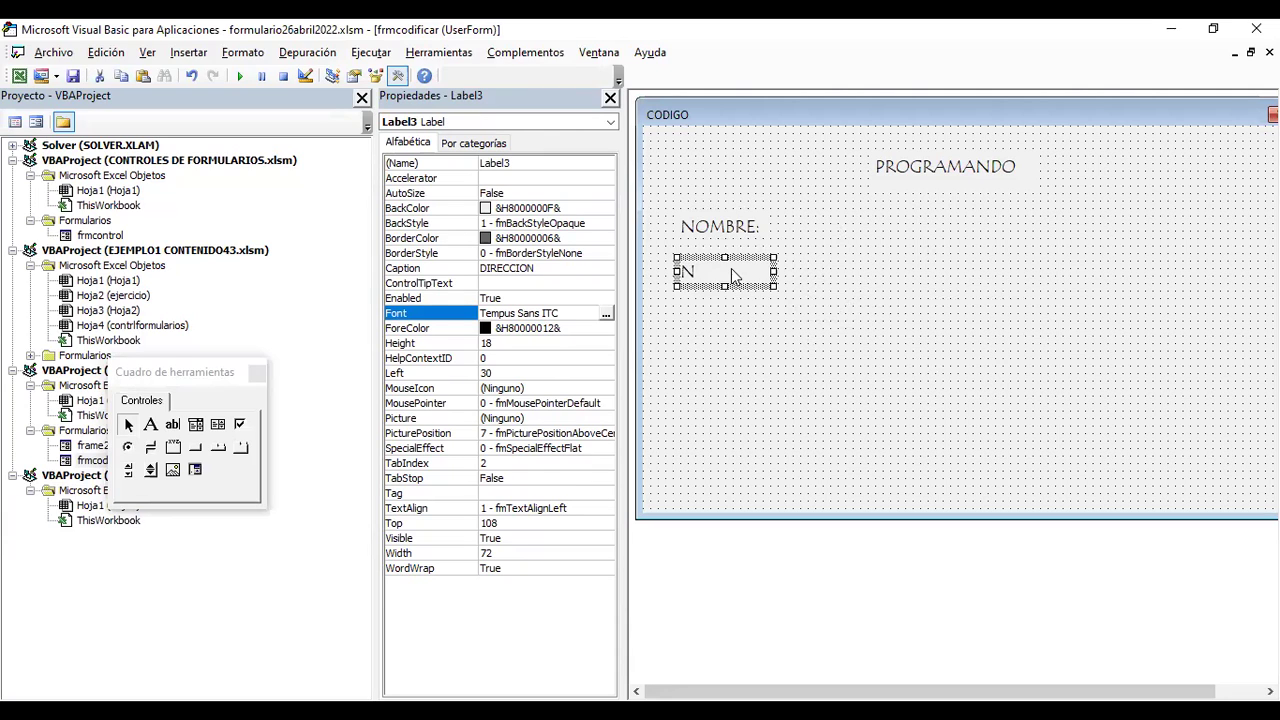
pyautogui.click(699, 270)
pyautogui.press('BackSpace')
pyautogui.write('DIRECCION')
pyautogui.click(800, 308)
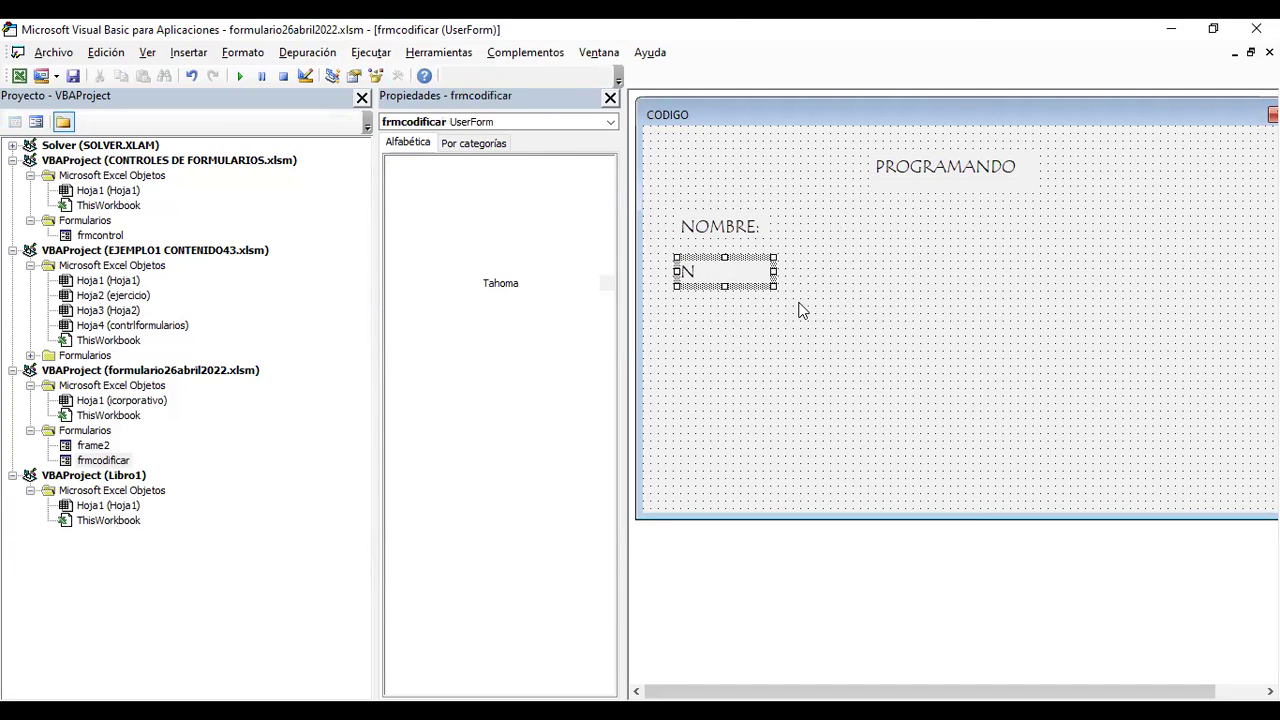
pyautogui.click(718, 272)
pyautogui.moveTo(774, 272); pyautogui.dragTo(894, 271)
pyautogui.click(852, 272)
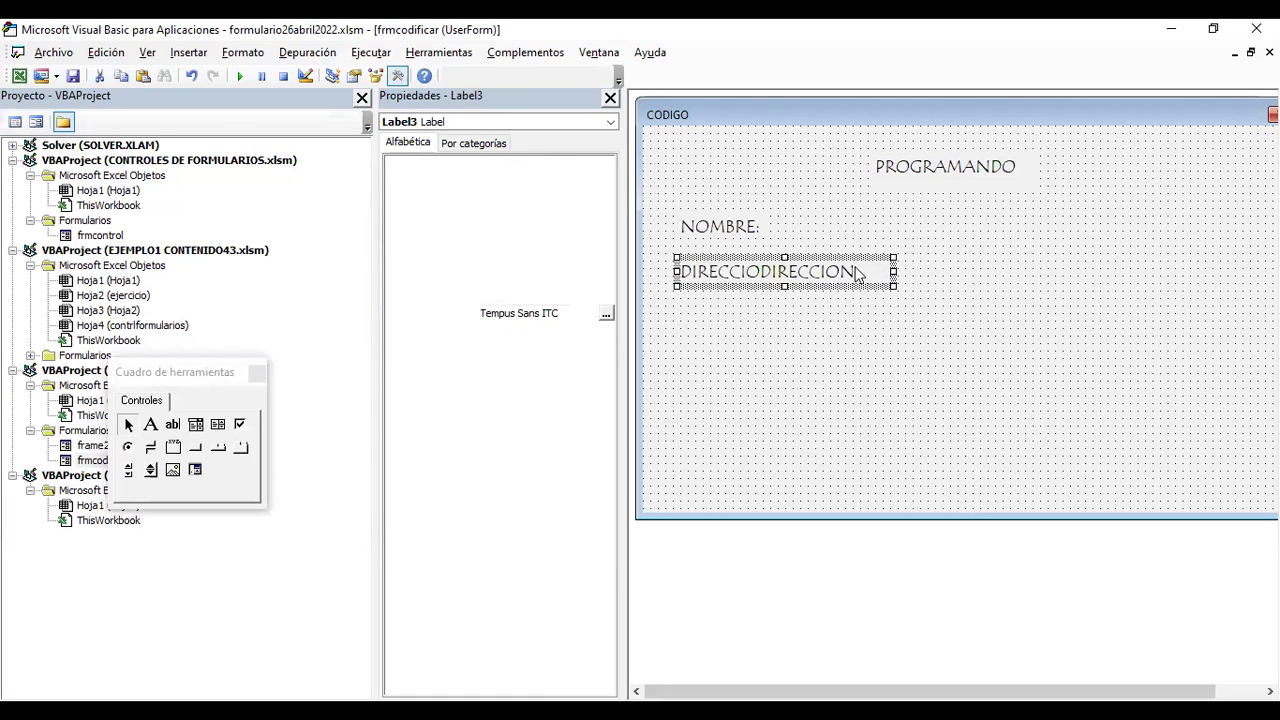
pyautogui.press('BackSpace')
pyautogui.press('BackSpace')
pyautogui.press('BackSpace')
pyautogui.press('BackSpace')
pyautogui.press('BackSpace')
pyautogui.press('BackSpace')
pyautogui.press('BackSpace')
pyautogui.press('BackSpace')
pyautogui.press('BackSpace')
pyautogui.write('N')
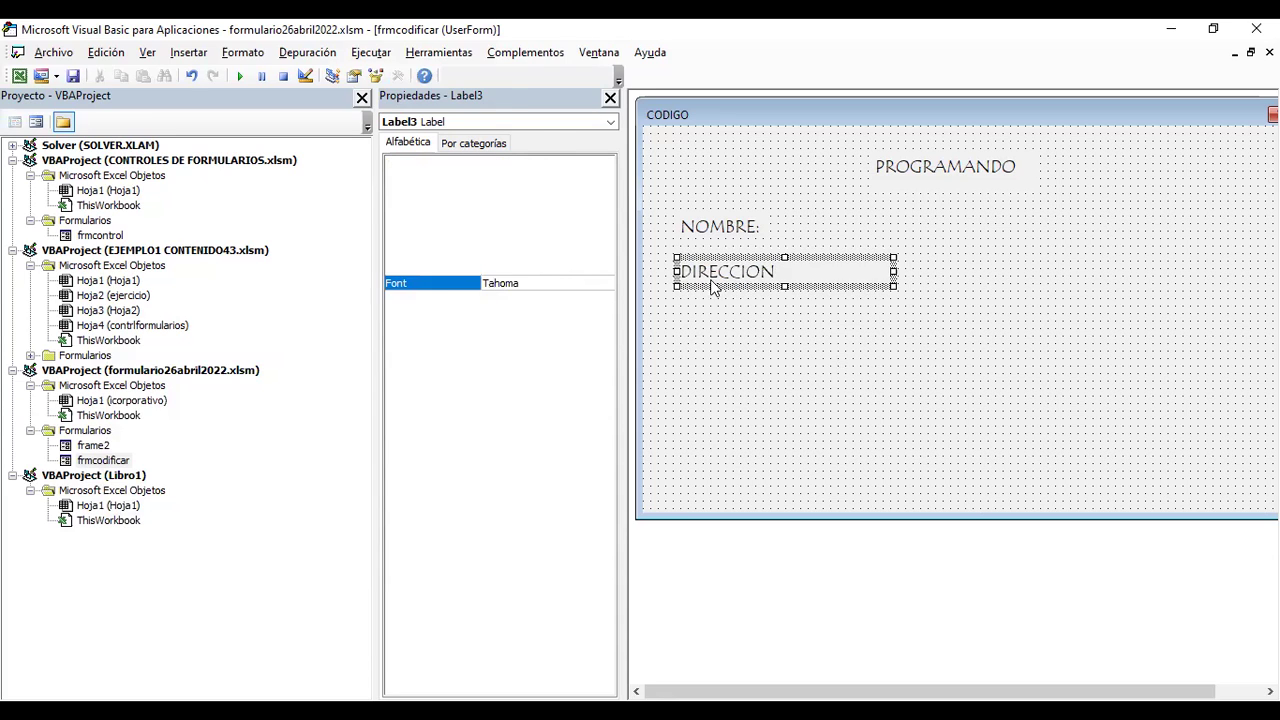
pyautogui.click(715, 287)
pyautogui.moveTo(886, 279); pyautogui.dragTo(788, 277)
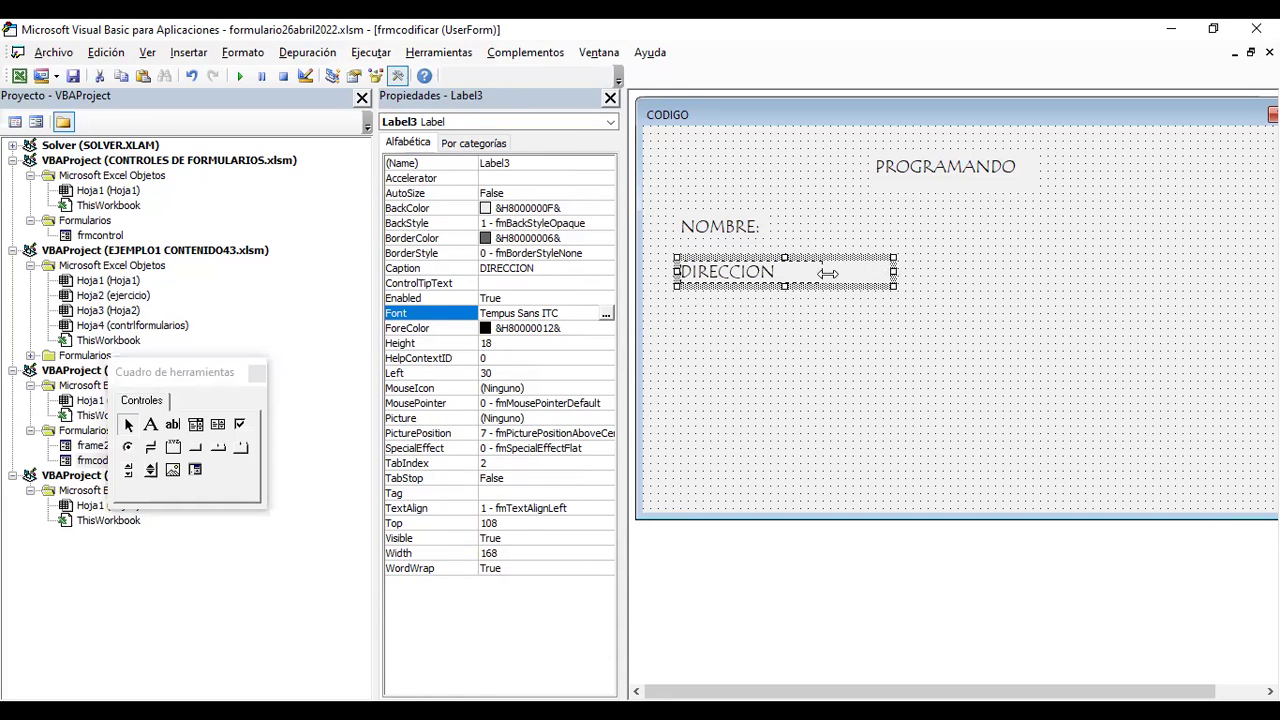
pyautogui.click(772, 345)
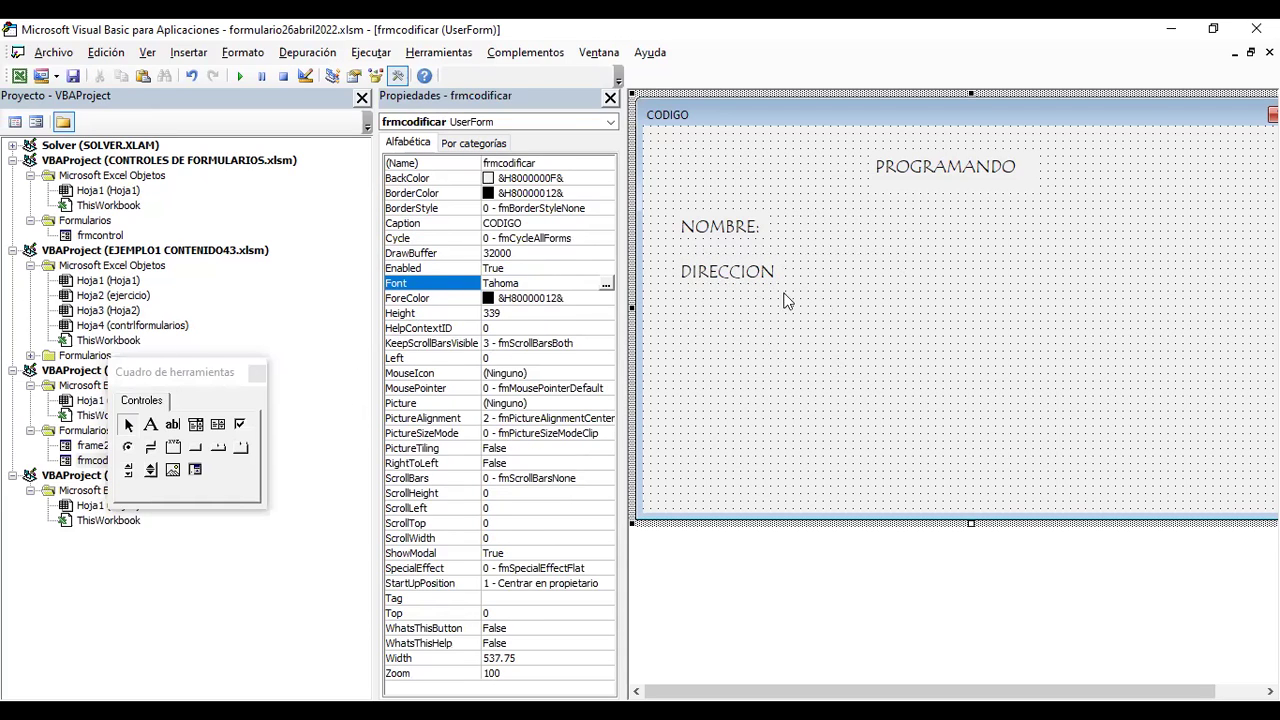
# Step: Duplicate the DIRECCION label beneath it and change the copy's caption to CORREO:
pyautogui.click(713, 287)
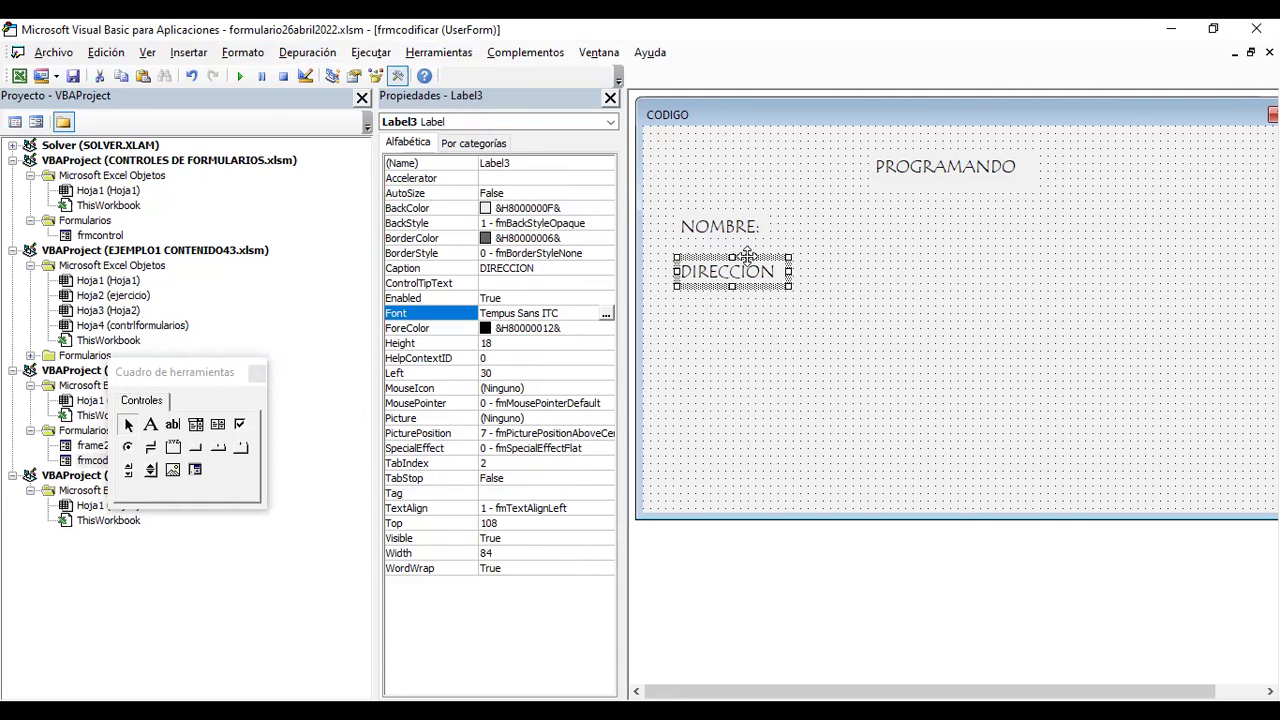
pyautogui.hotkey('ctrl', 'c')
pyautogui.hotkey('ctrl', 'v')
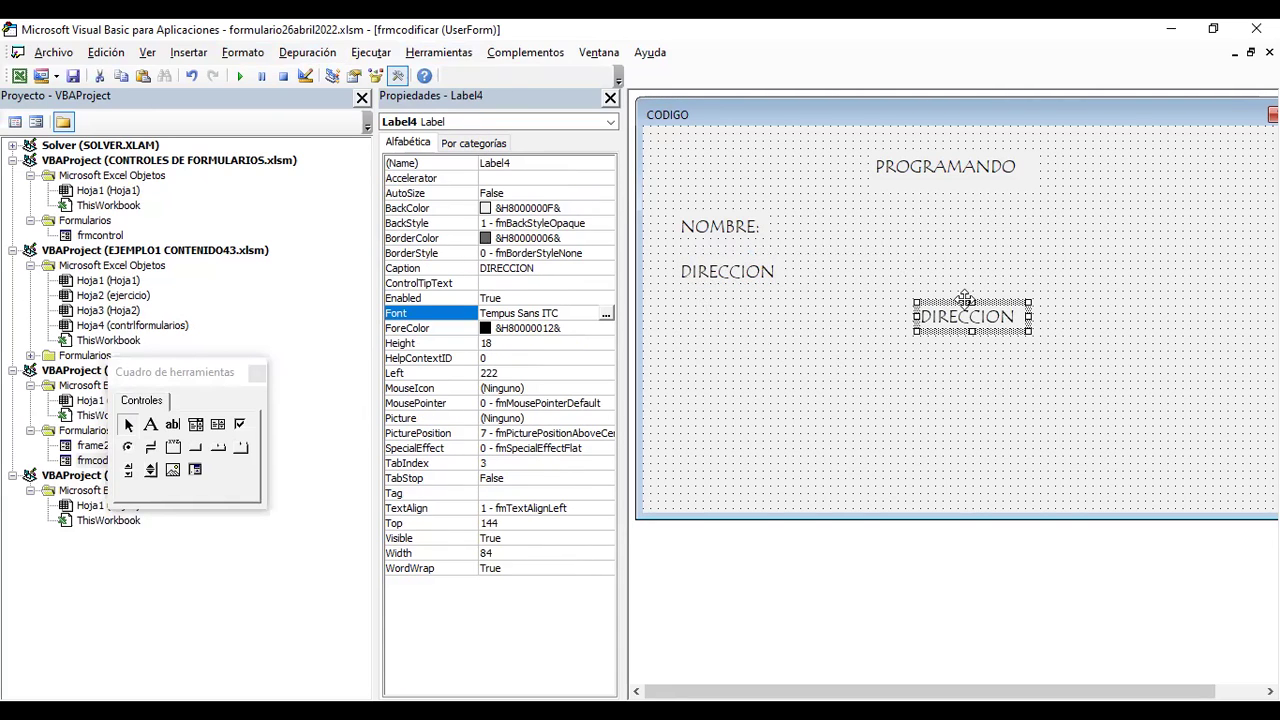
pyautogui.moveTo(964, 297); pyautogui.dragTo(728, 314)
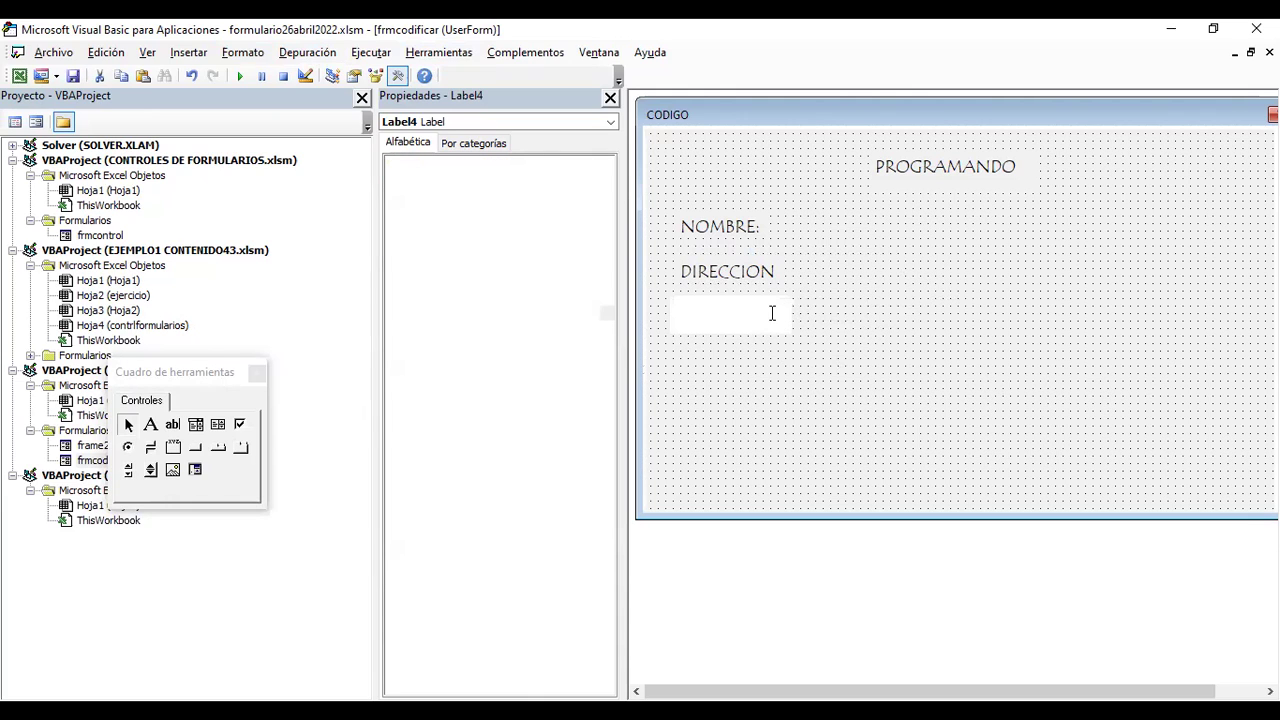
pyautogui.press('BackSpace')
pyautogui.press('BackSpace')
pyautogui.press('BackSpace')
pyautogui.press('BackSpace')
pyautogui.press('BackSpace')
pyautogui.press('BackSpace')
pyautogui.press('BackSpace')
pyautogui.write('CORRER')
pyautogui.press('BackSpace')
pyautogui.write('O:')
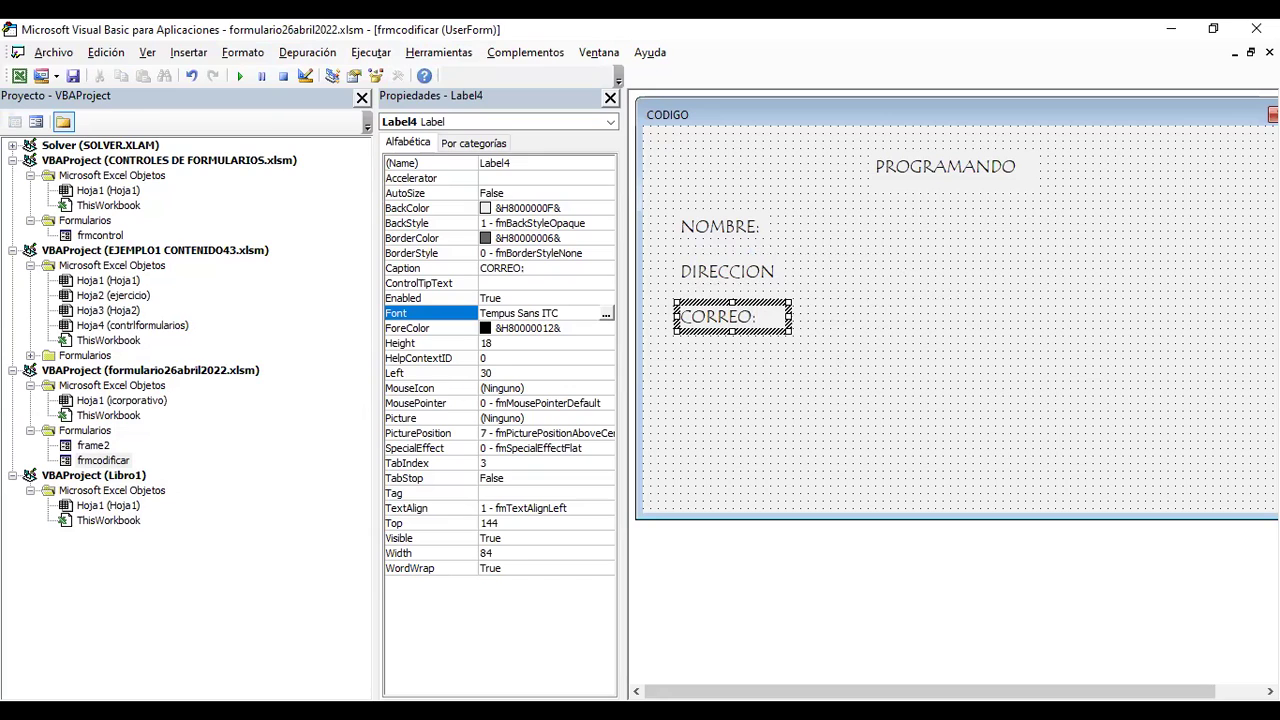
pyautogui.click(990, 364)
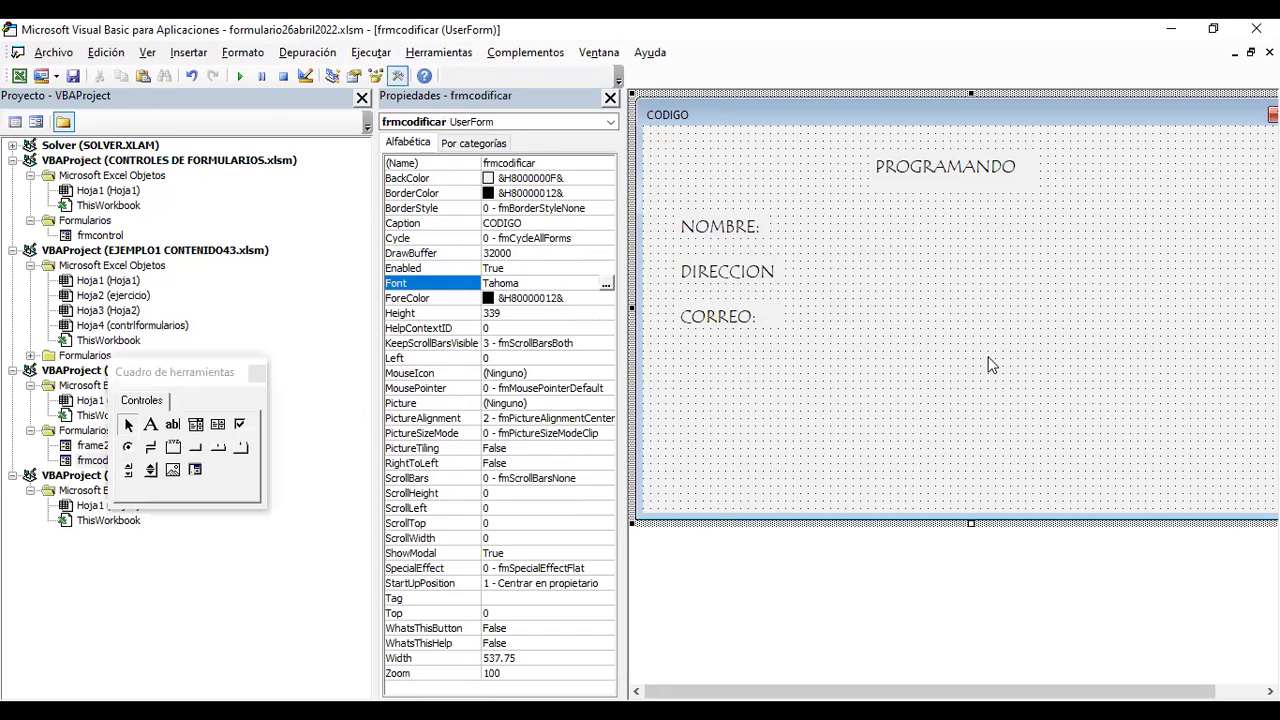
pyautogui.click(173, 449)
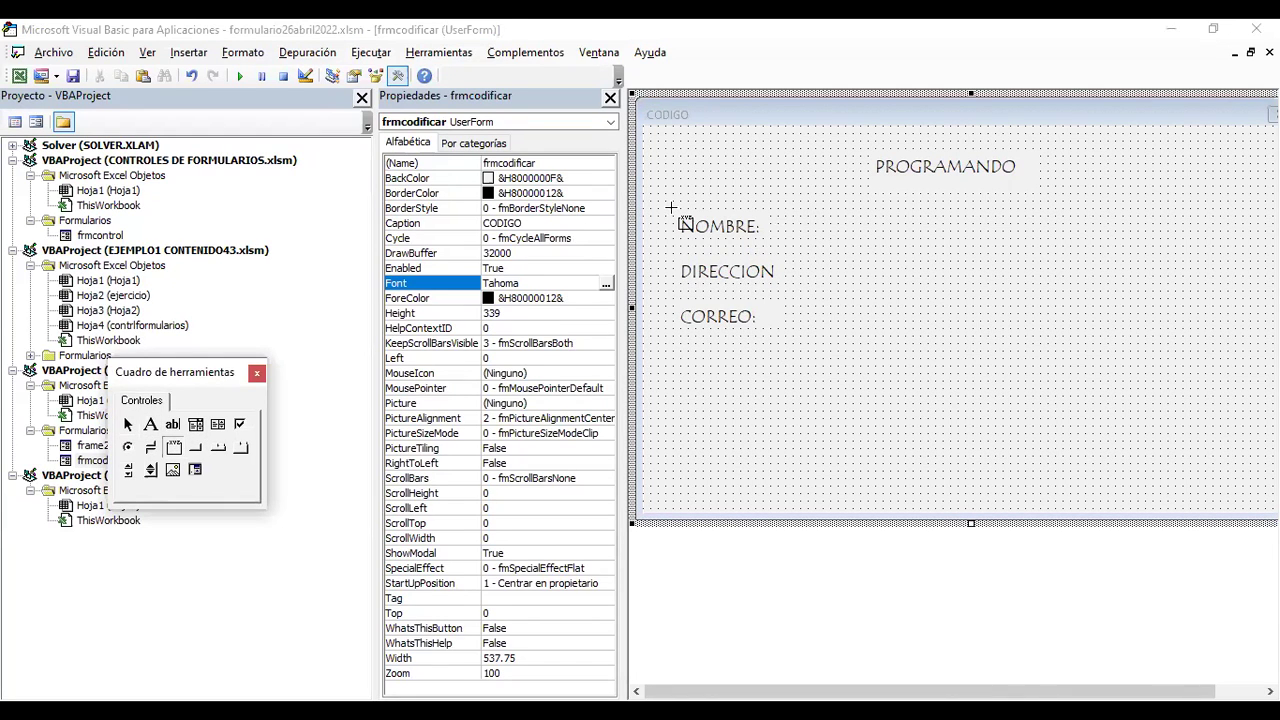
# Step: Draw Frame1, move NOMBRE:, DIRECCION and CORREO: into it, and place it under PROGRAMANDO
pyautogui.moveTo(670, 207); pyautogui.dragTo(1139, 357)
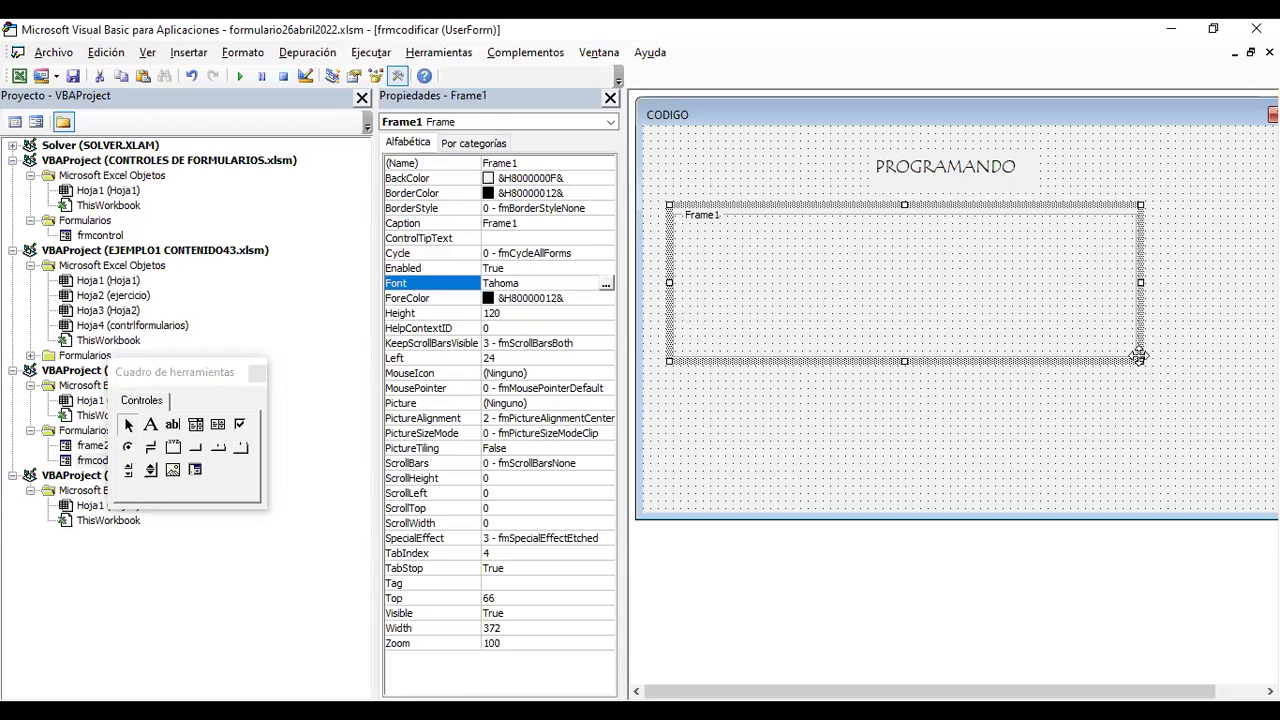
pyautogui.moveTo(828, 205); pyautogui.dragTo(970, 265)
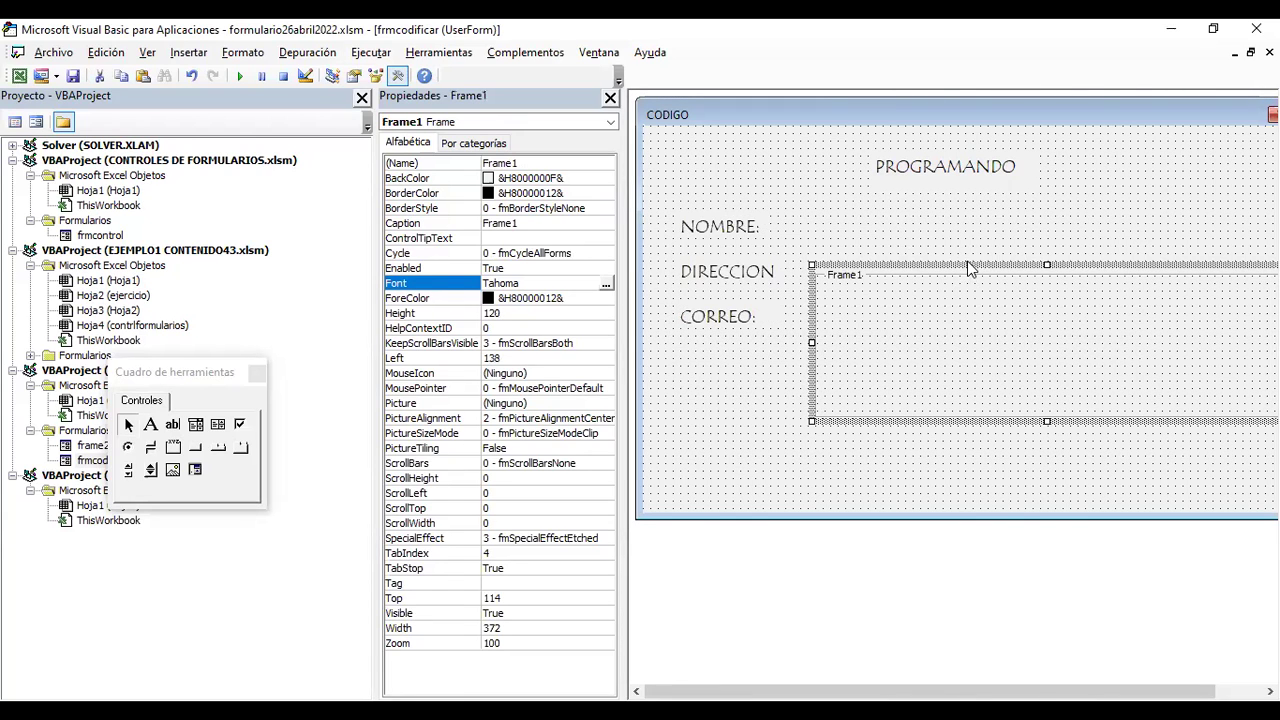
pyautogui.click(715, 230)
pyautogui.moveTo(709, 211); pyautogui.dragTo(866, 292)
pyautogui.moveTo(729, 284); pyautogui.dragTo(889, 359)
pyautogui.click(722, 318)
pyautogui.moveTo(727, 314); pyautogui.dragTo(911, 375)
pyautogui.moveTo(949, 268); pyautogui.dragTo(866, 246)
pyautogui.click(784, 208)
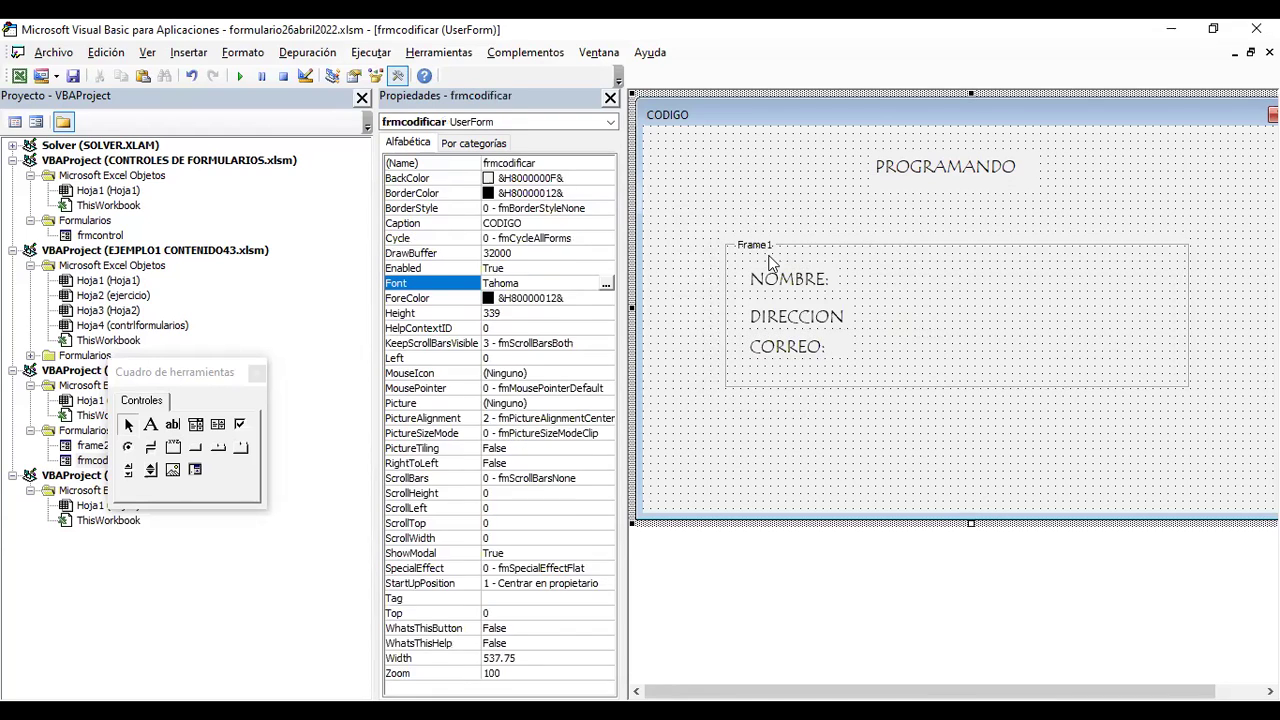
pyautogui.click(766, 246)
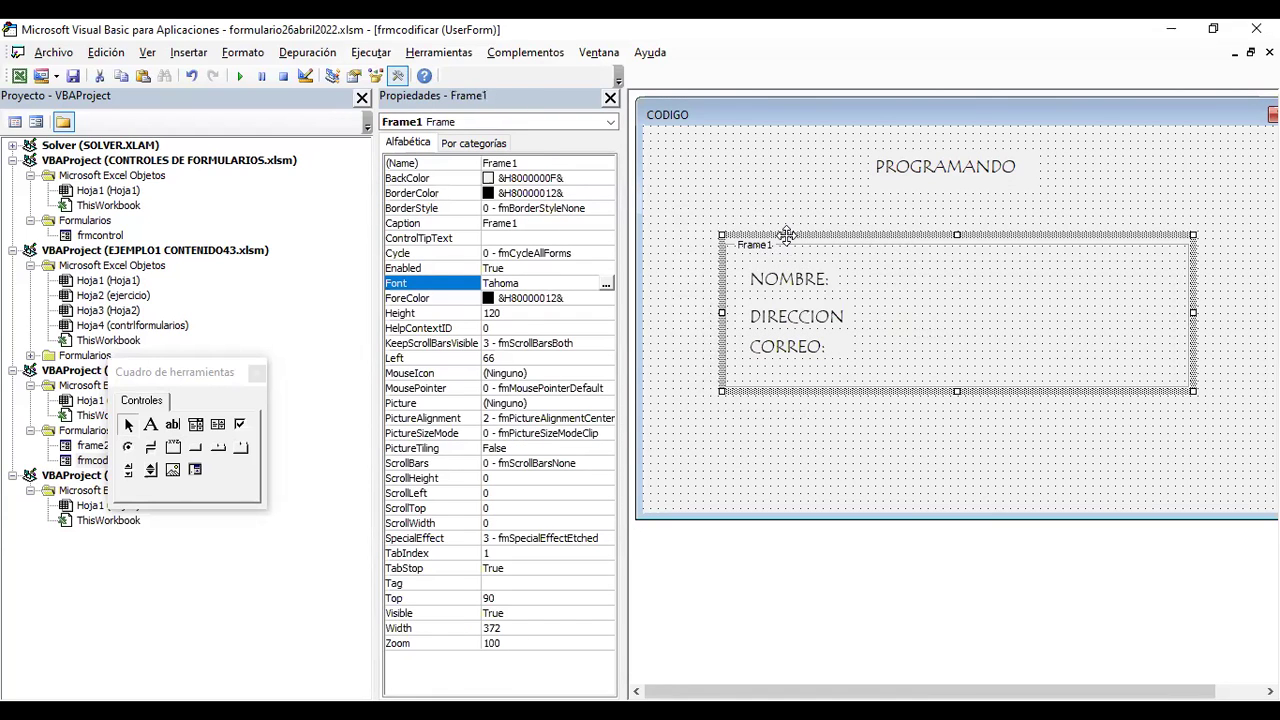
# Step: Set Frame1's Caption property to DATOS GENERALES
pyautogui.click(533, 222)
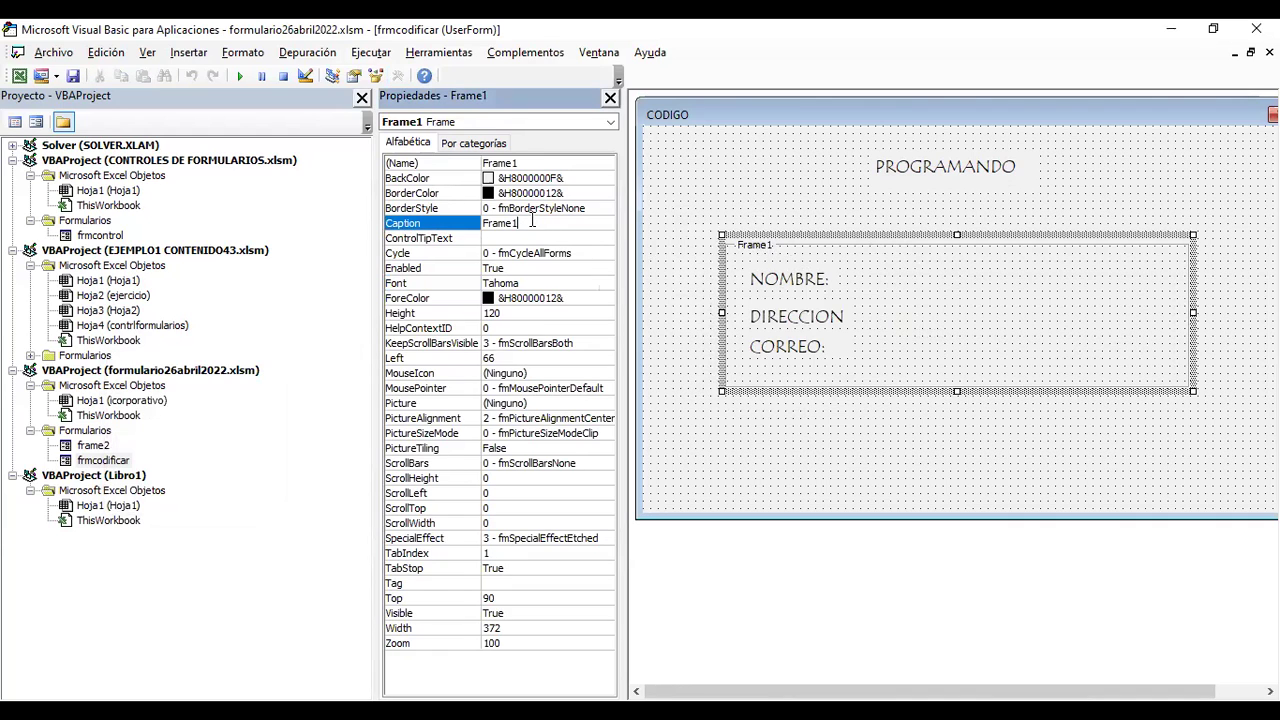
pyautogui.press('BackSpace')
pyautogui.press('BackSpace')
pyautogui.press('BackSpace')
pyautogui.press('BackSpace')
pyautogui.press('BackSpace')
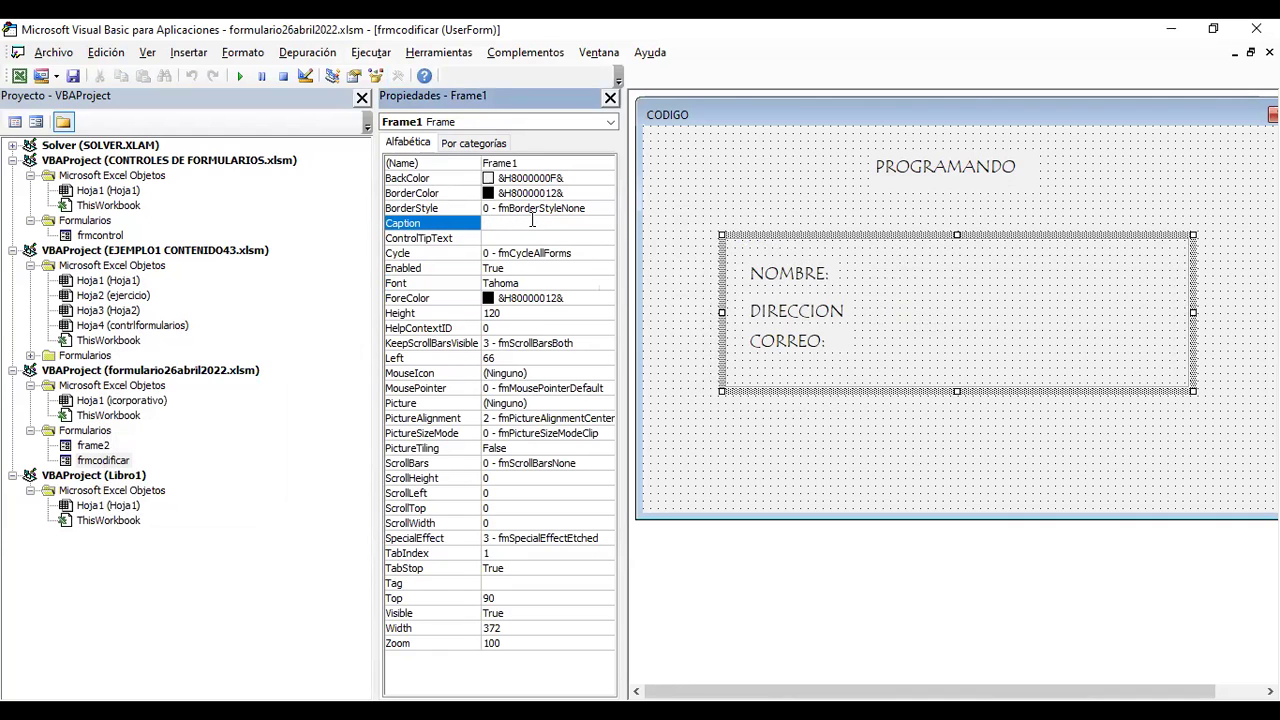
pyautogui.write('DATOS ')
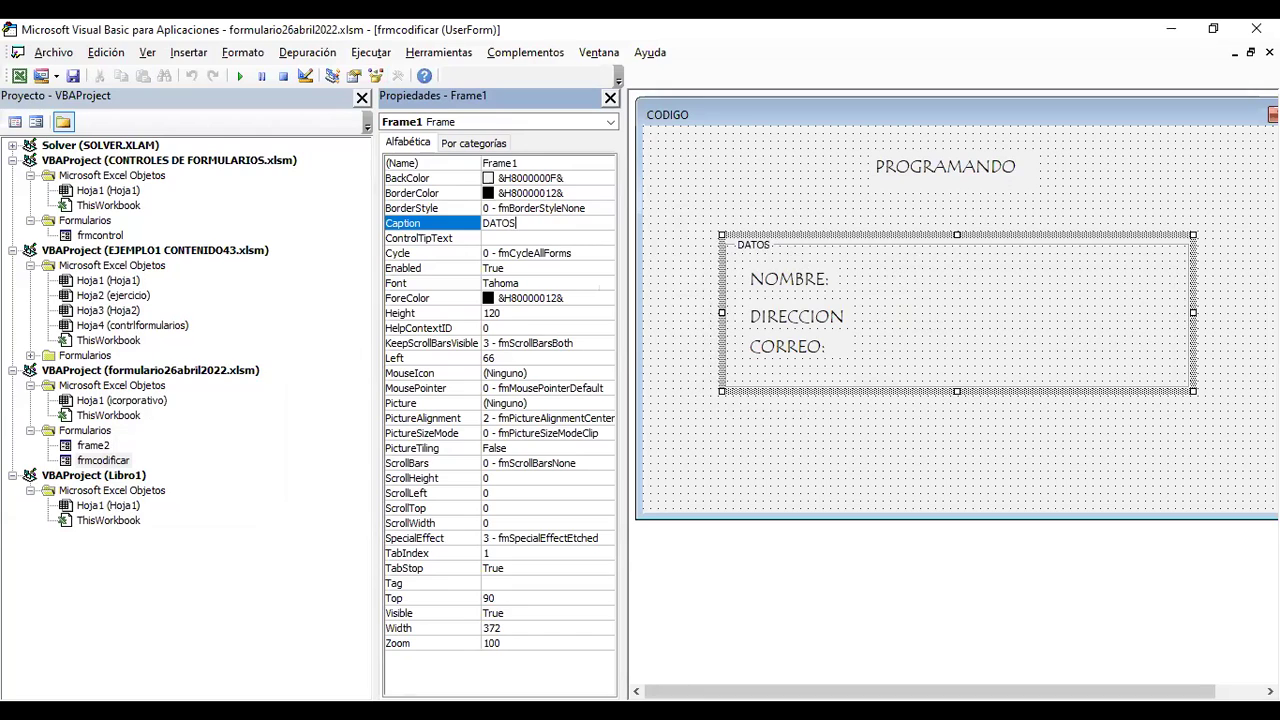
pyautogui.write('GENERALES')
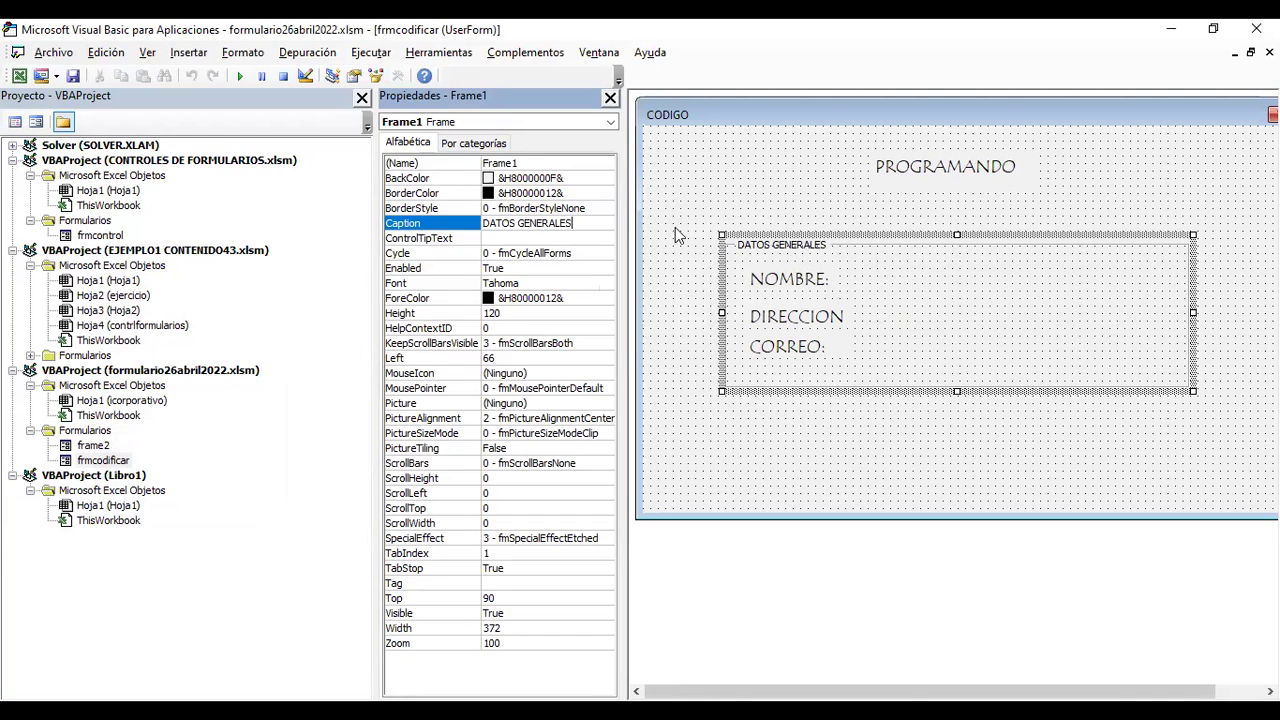
pyautogui.click(769, 180)
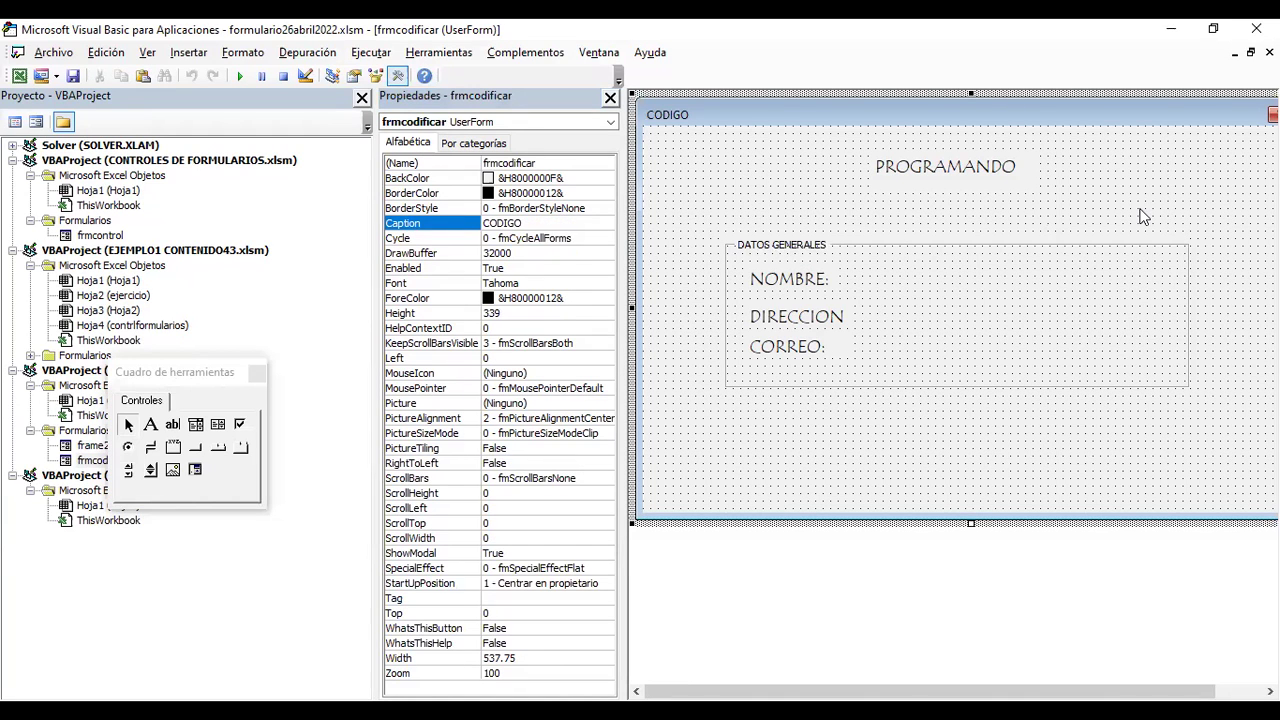
pyautogui.click(813, 282)
pyautogui.click(915, 287)
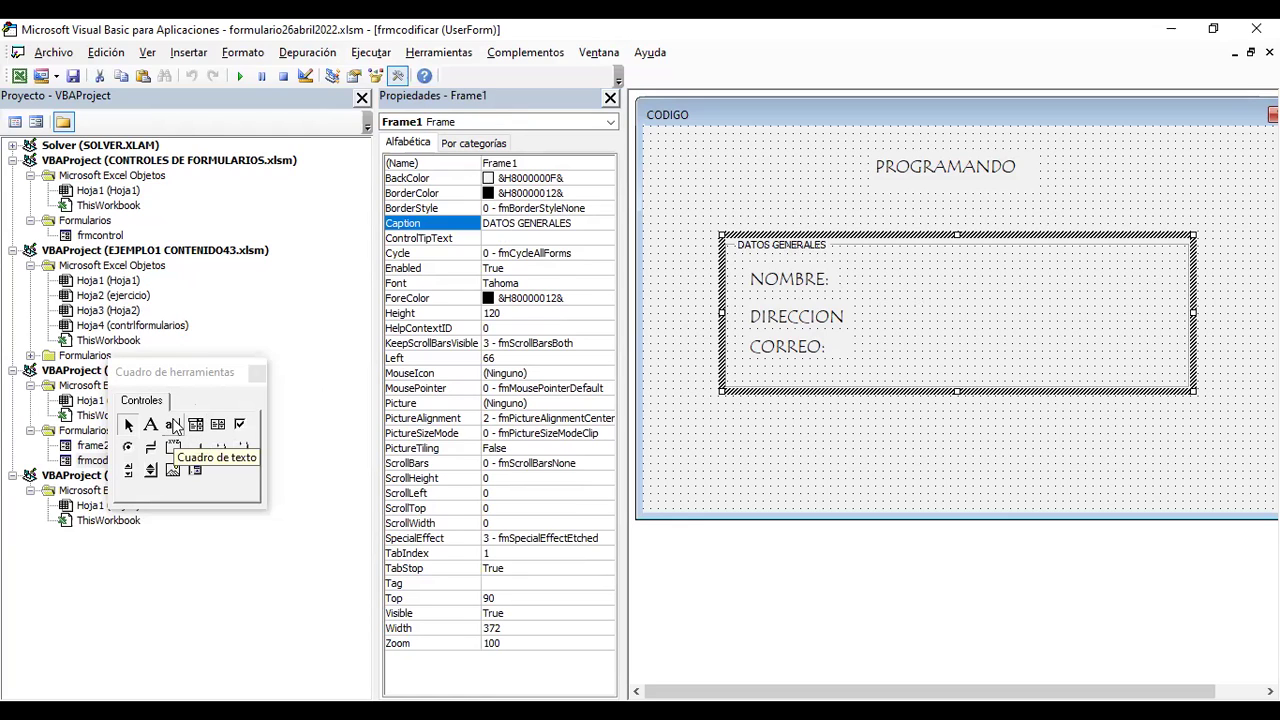
# Step: Draw a textbox beside NOMBRE: and name it txtnombre
pyautogui.click(174, 425)
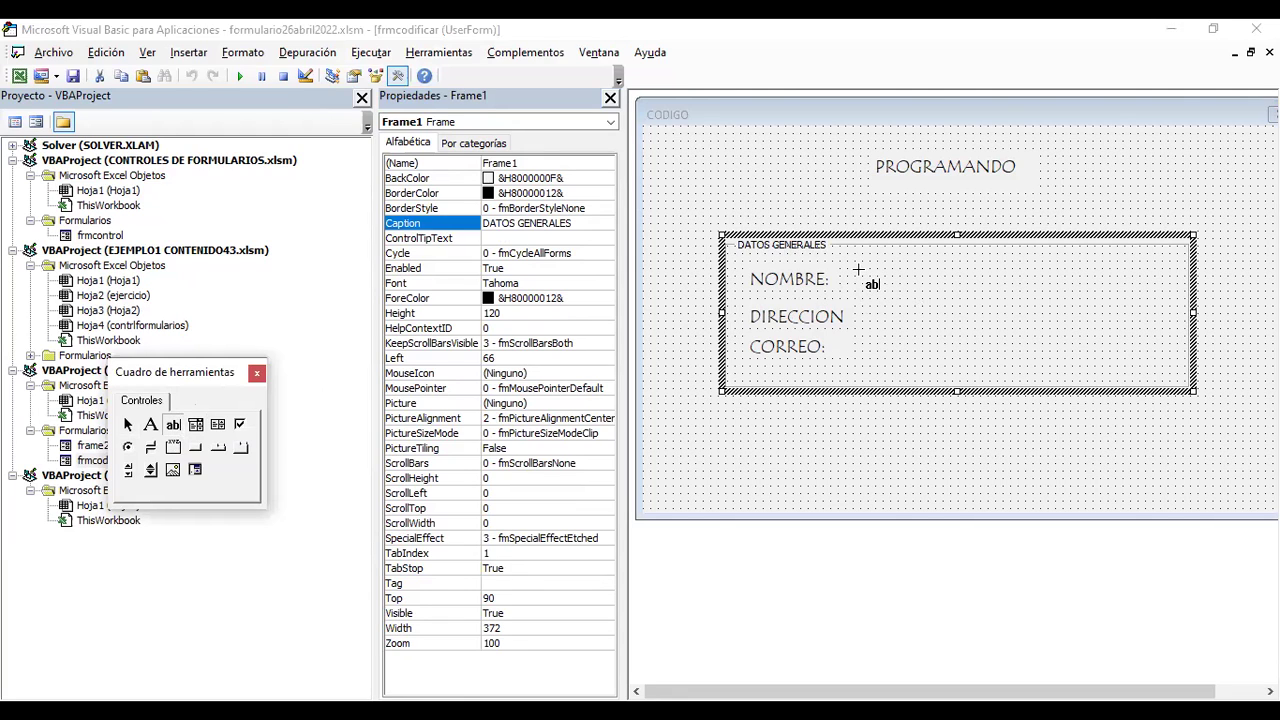
pyautogui.moveTo(855, 268); pyautogui.dragTo(1058, 292)
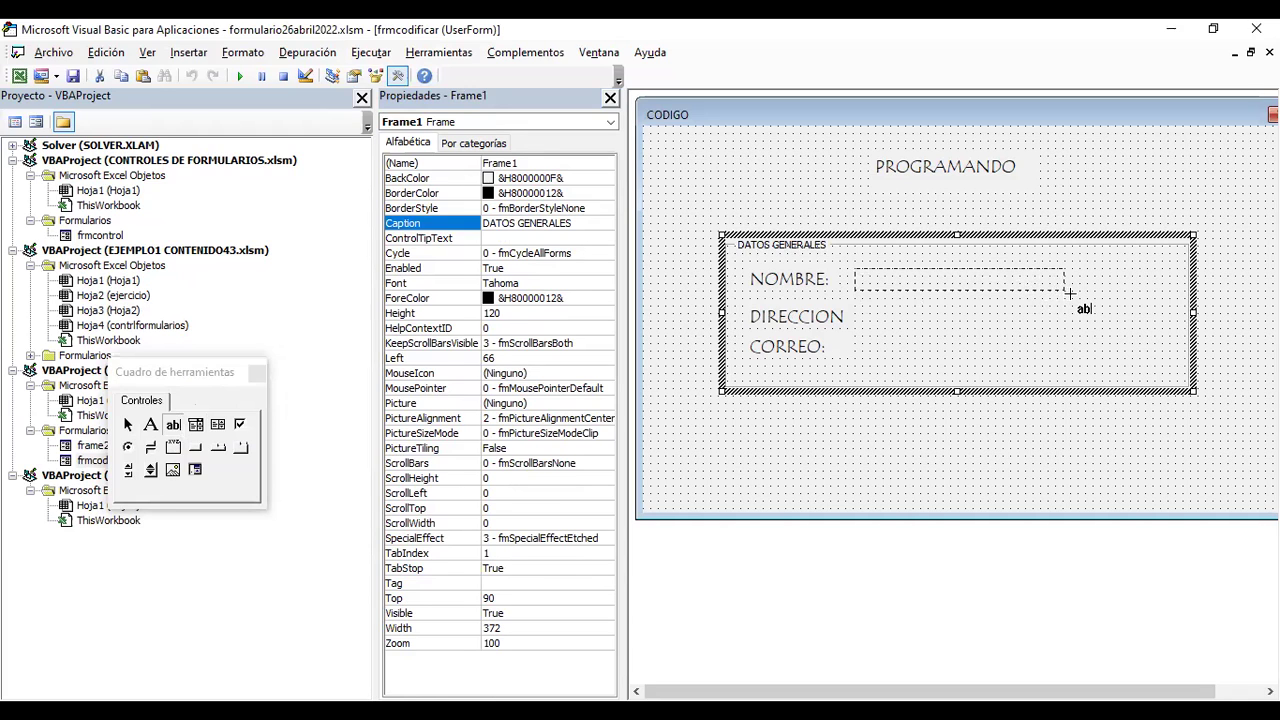
pyautogui.moveTo(1058, 292); pyautogui.dragTo(1075, 294)
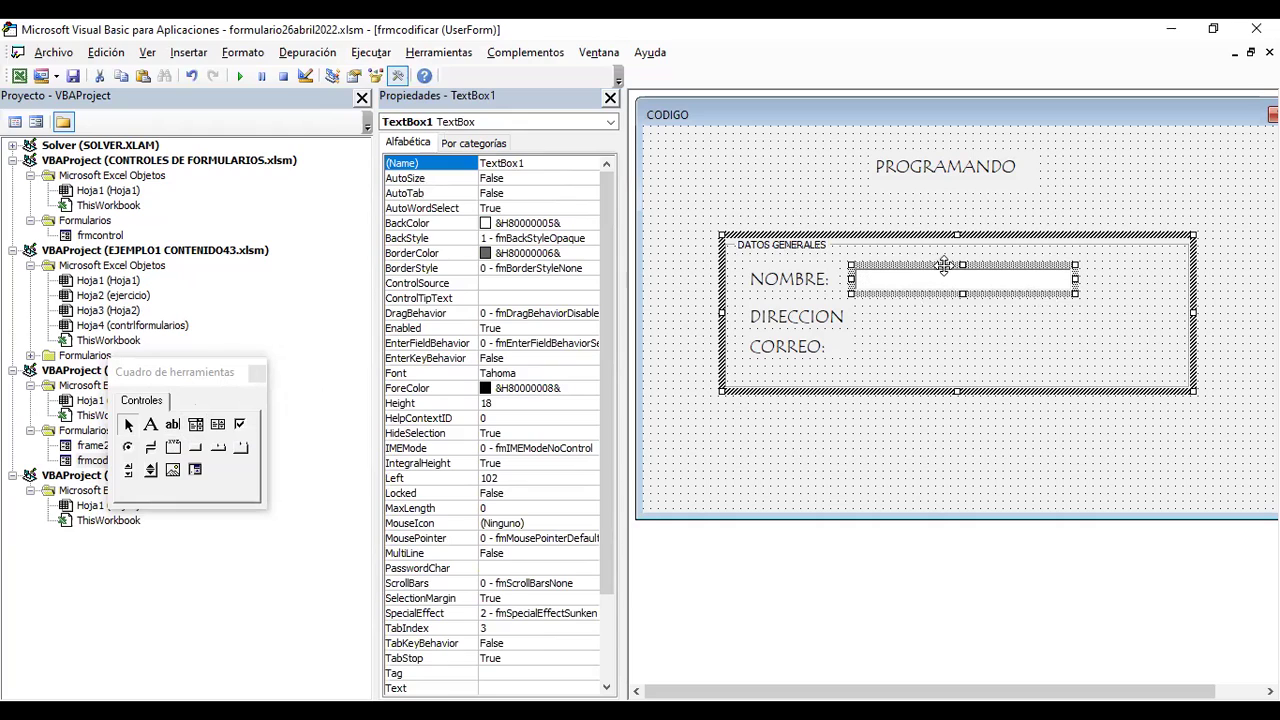
pyautogui.click(543, 162)
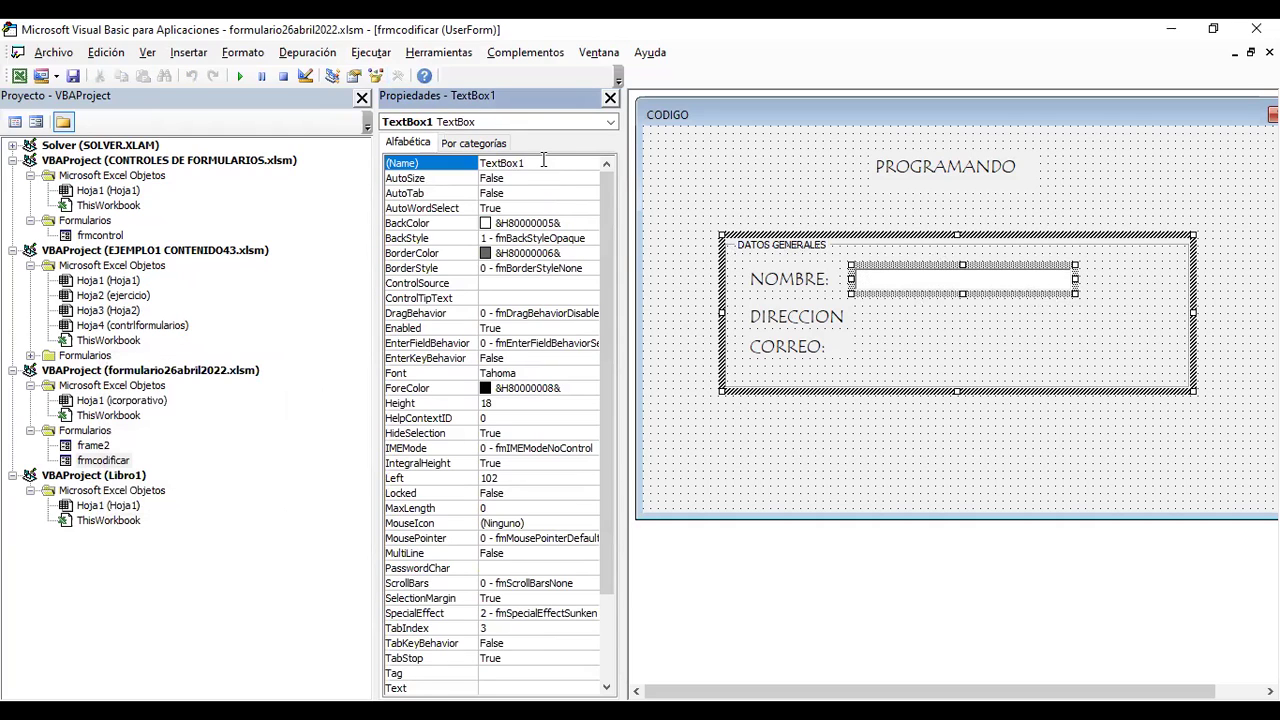
pyautogui.press('BackSpace')
pyautogui.press('BackSpace')
pyautogui.press('BackSpace')
pyautogui.write('e')
pyautogui.click(789, 200)
# Step: Copy txtnombre and paste a duplicate textbox for the DIRECCION row
pyautogui.click(912, 292)
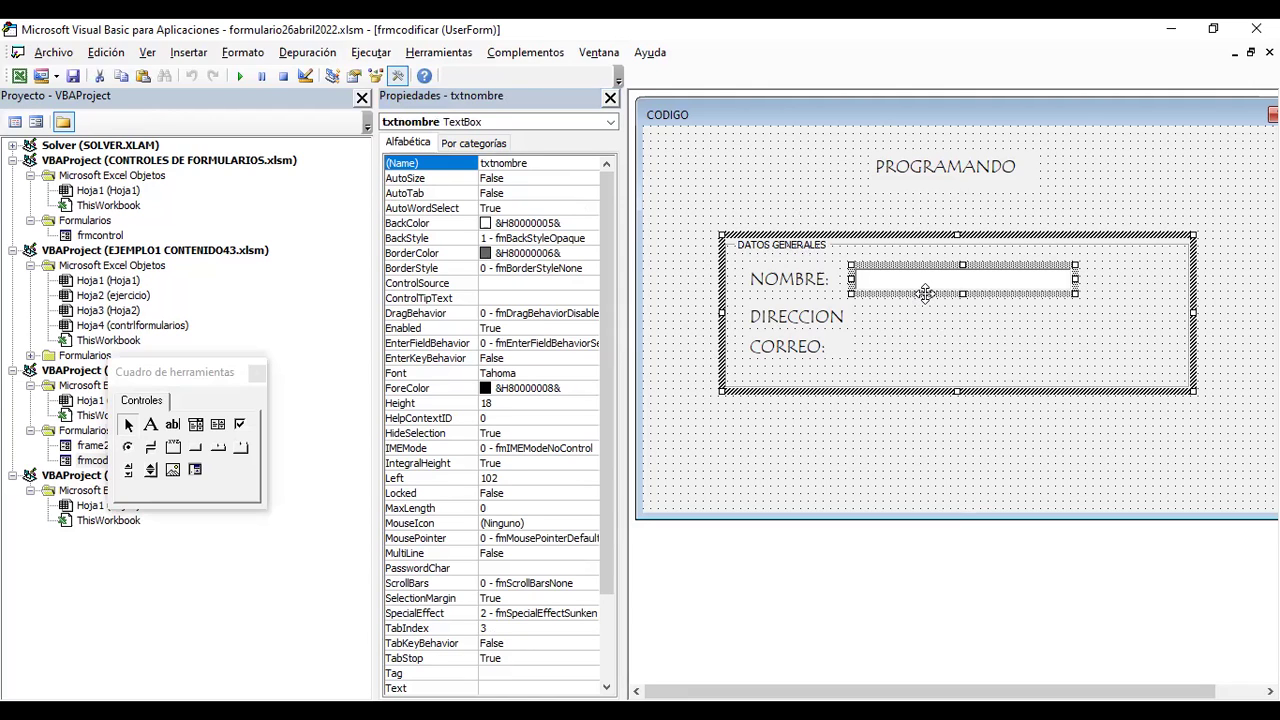
pyautogui.hotkey('ctrl', 'c')
pyautogui.hotkey('ctrl', 'v')
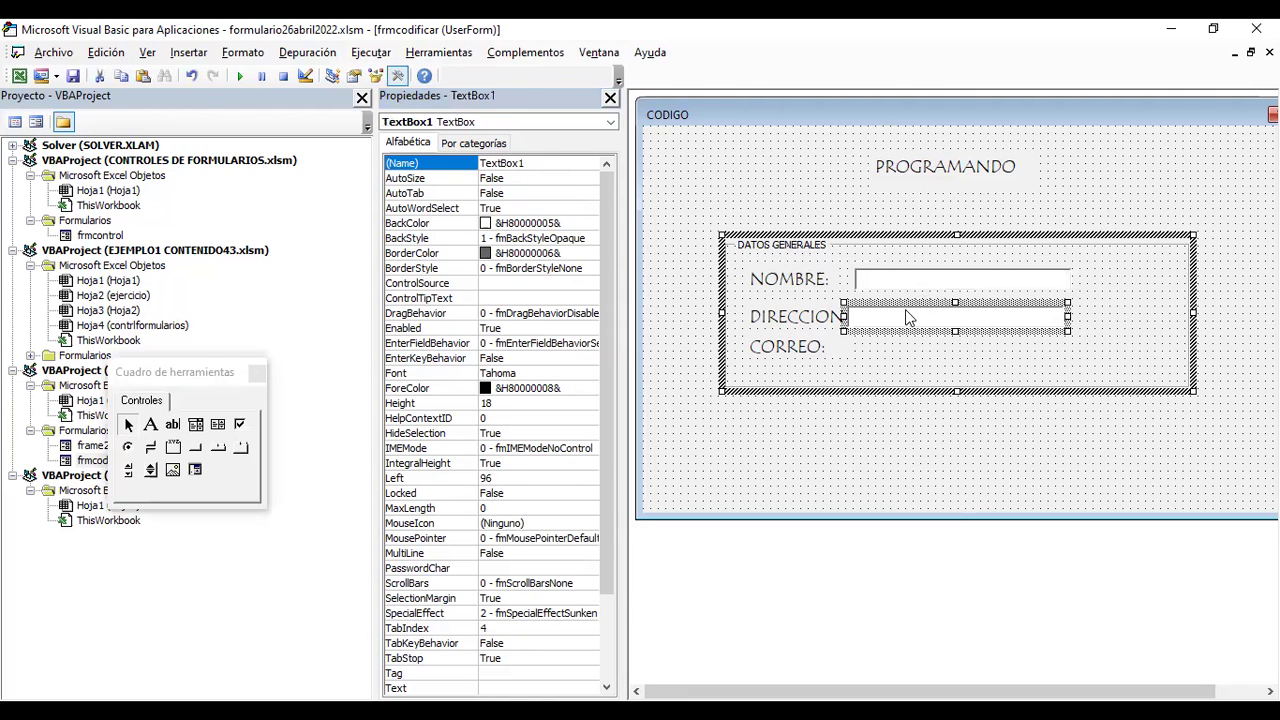
# Step: Align the pasted textbox beside DIRECCION and name it txtdireccion
pyautogui.moveTo(915, 302); pyautogui.dragTo(921, 302)
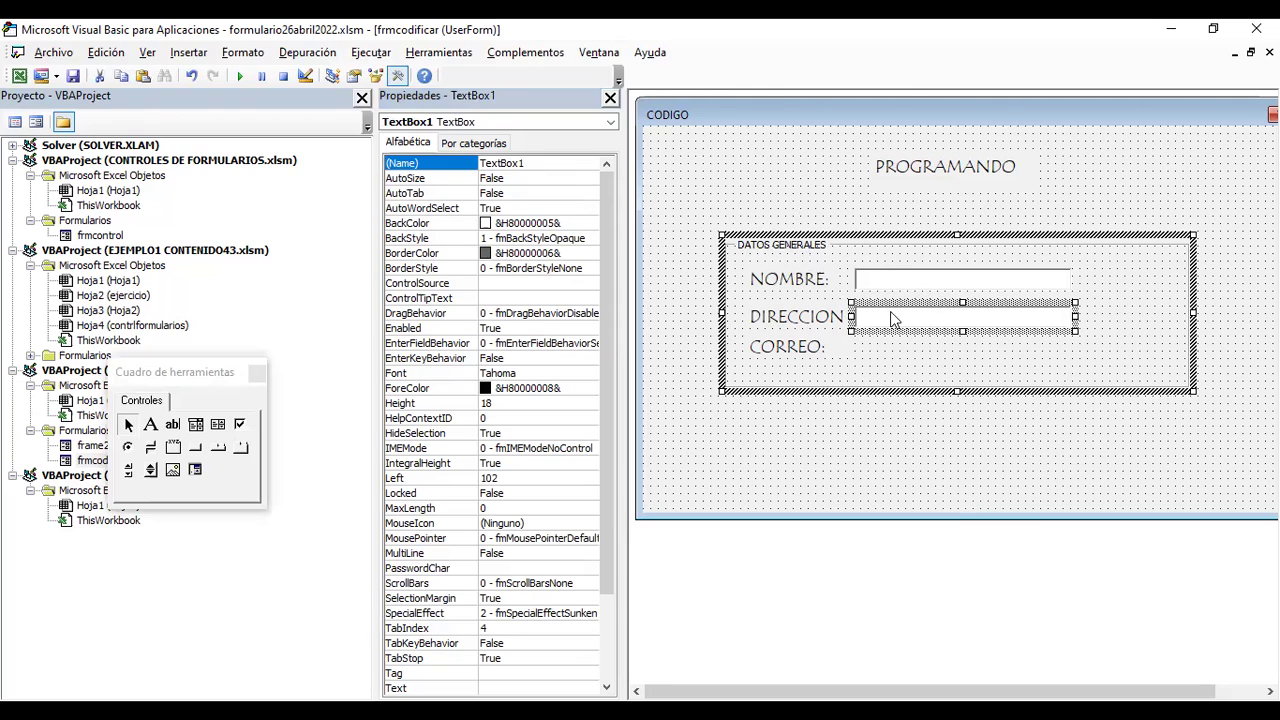
pyautogui.click(545, 158)
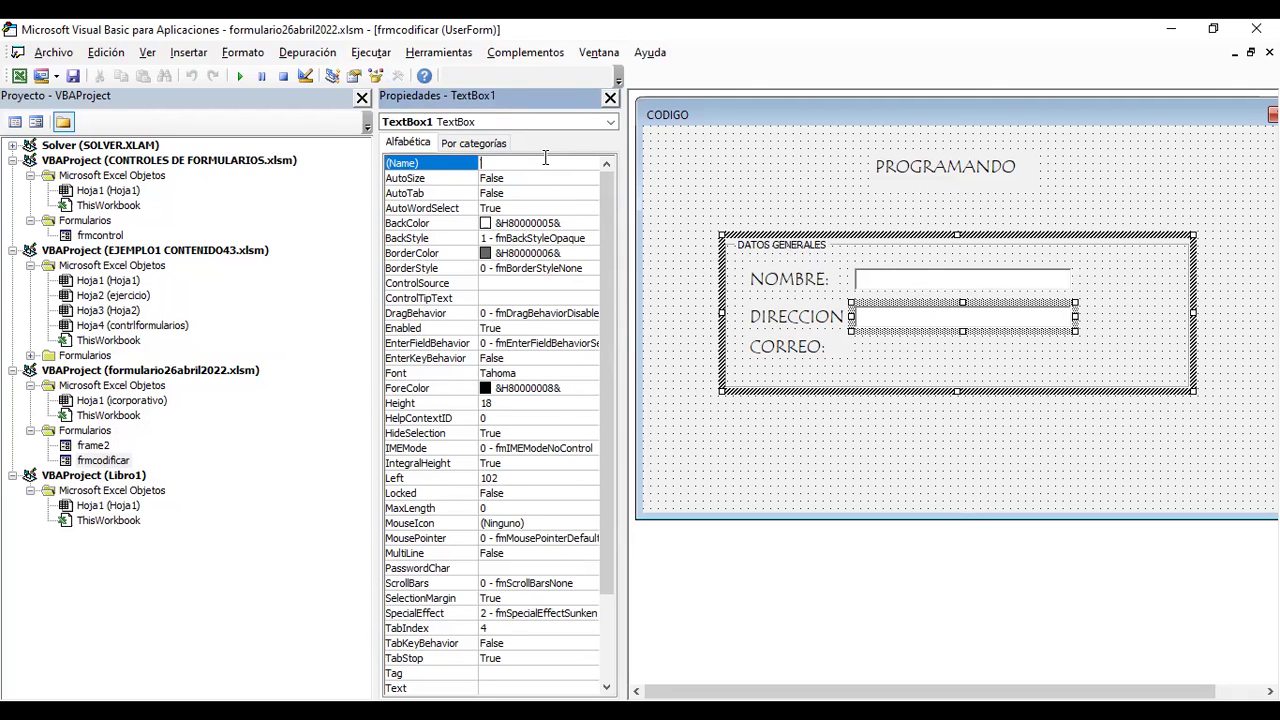
pyautogui.write('txt')
pyautogui.write('direccion')
pyautogui.click(810, 352)
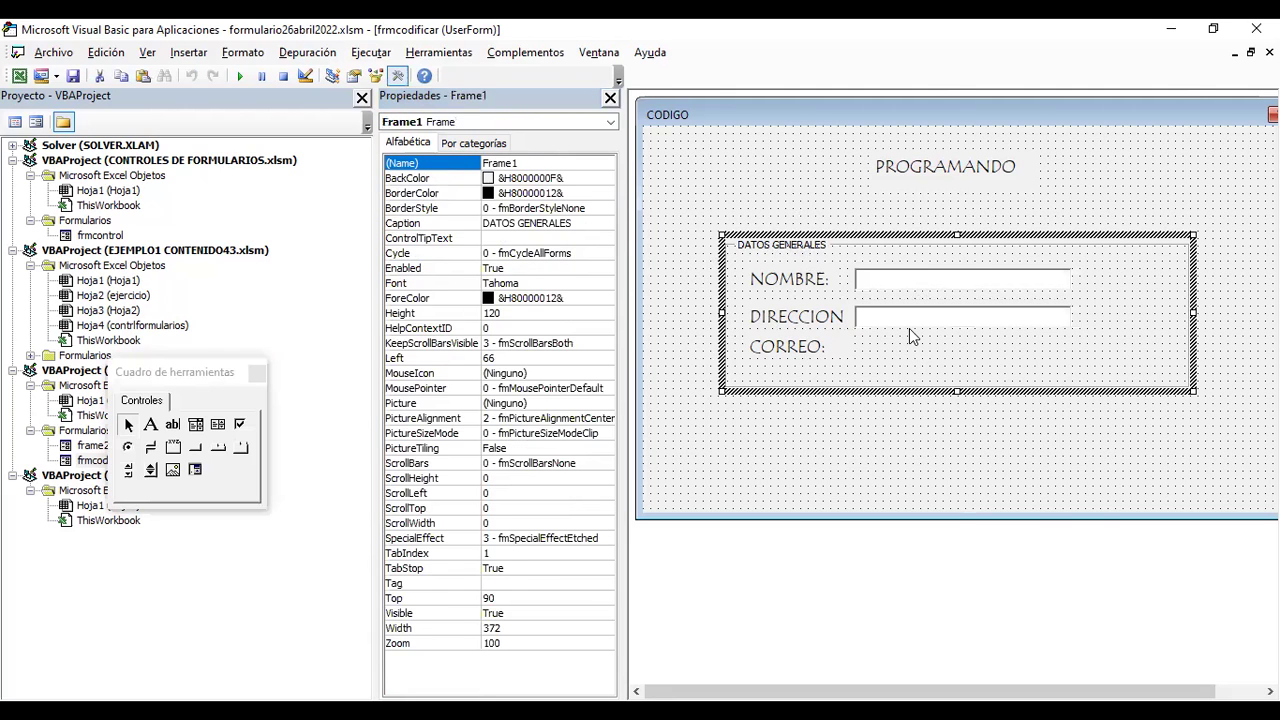
# Step: Copy the txtdireccion textbox into the CORREO row and line it up
pyautogui.click(908, 326)
pyautogui.moveTo(912, 331); pyautogui.dragTo(922, 358)
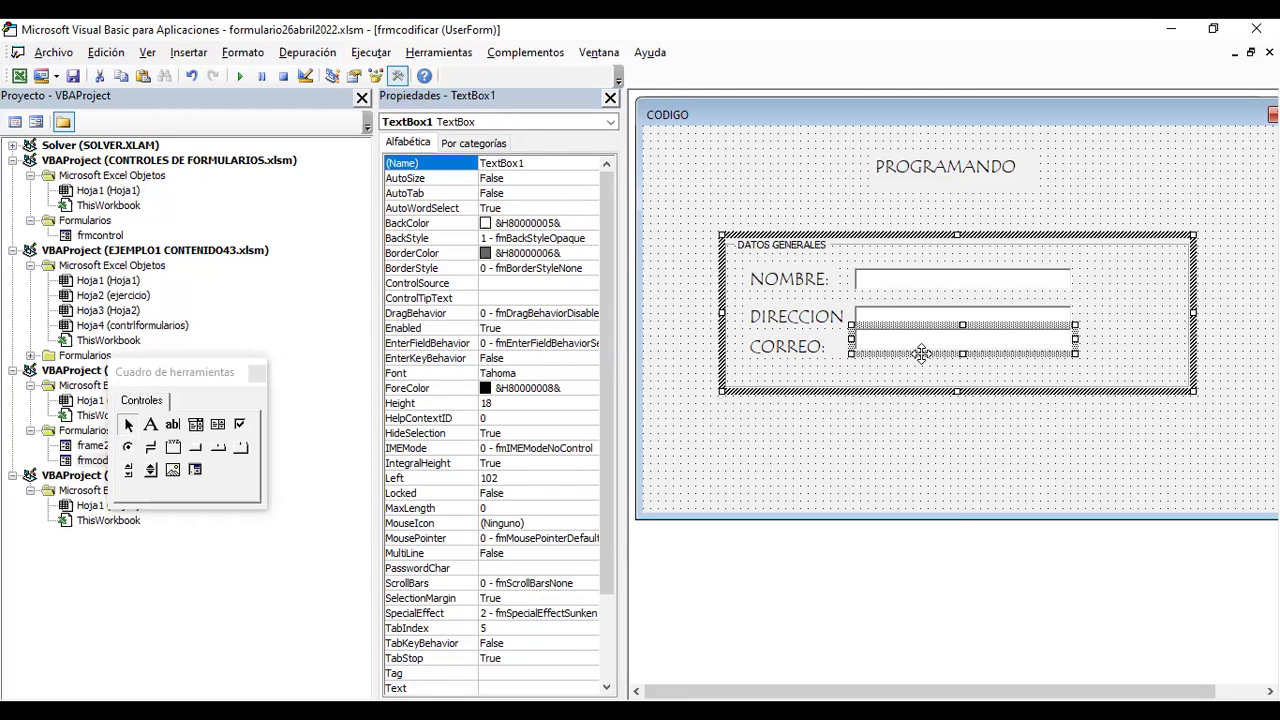
pyautogui.click(1142, 342)
pyautogui.click(922, 345)
pyautogui.moveTo(938, 323); pyautogui.dragTo(931, 343)
pyautogui.click(806, 369)
pyautogui.click(787, 348)
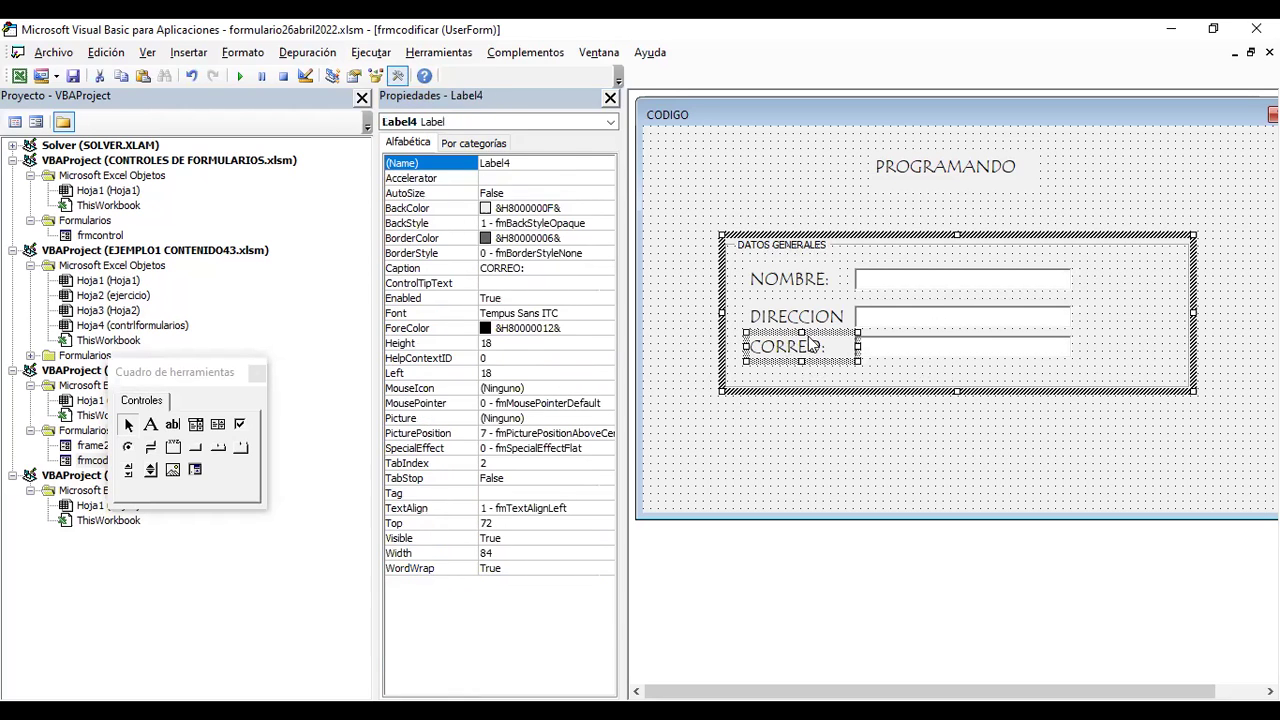
pyautogui.moveTo(814, 338); pyautogui.dragTo(818, 345)
pyautogui.moveTo(818, 345); pyautogui.dragTo(817, 333)
pyautogui.click(926, 376)
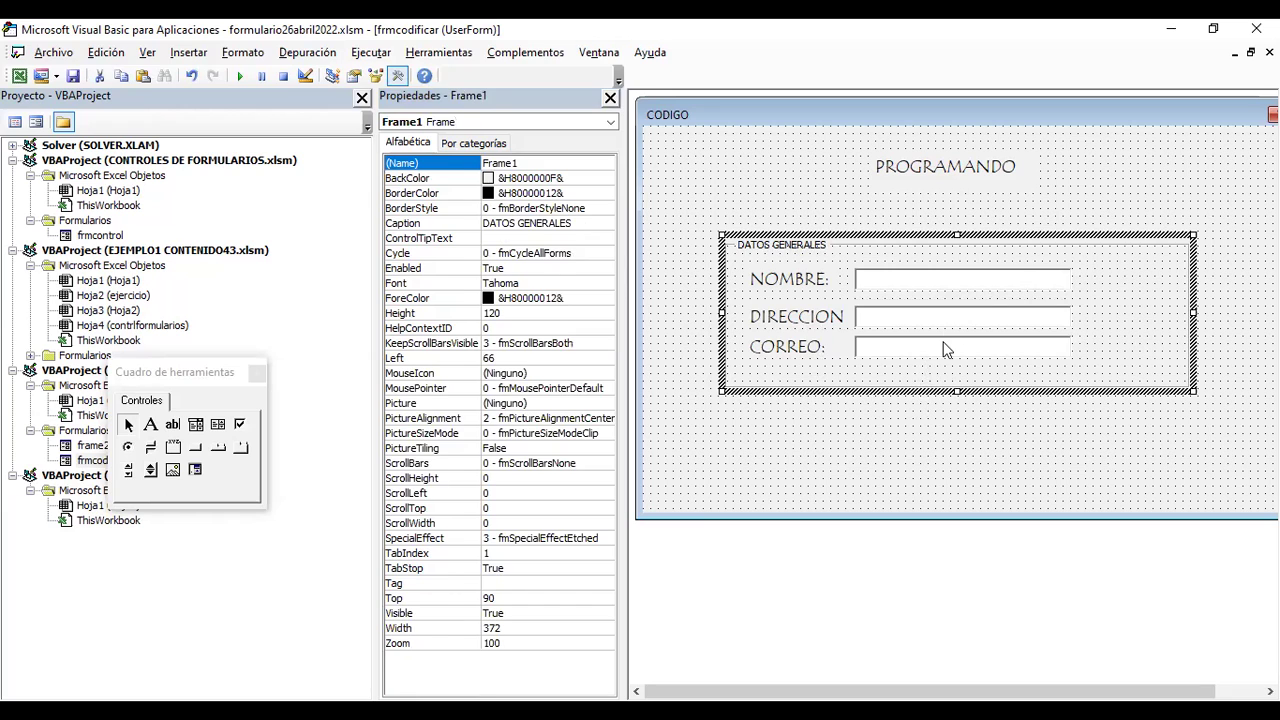
pyautogui.click(945, 349)
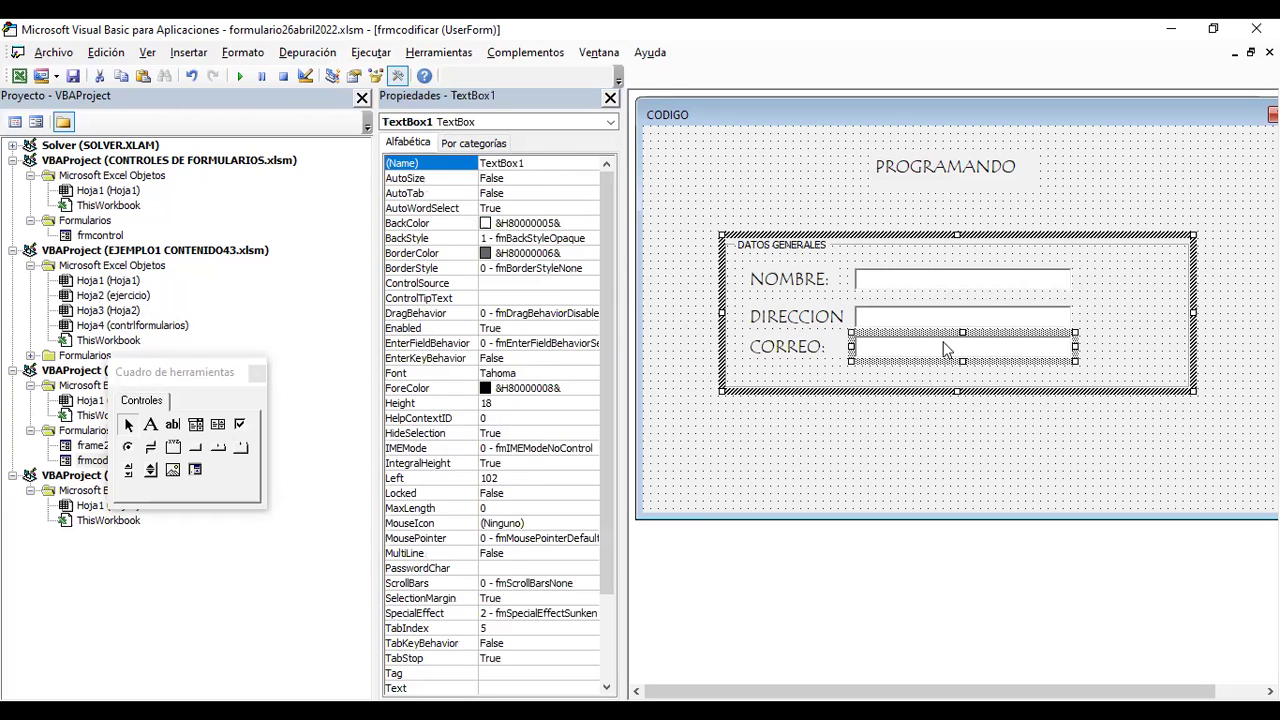
# Step: Name the CORREO row textbox txtcorrero
pyautogui.click(532, 158)
pyautogui.press('BackSpace')
pyautogui.press('BackSpace')
pyautogui.press('BackSpace')
pyautogui.press('BackSpace')
pyautogui.press('BackSpace')
pyautogui.press('BackSpace')
pyautogui.write('txt')
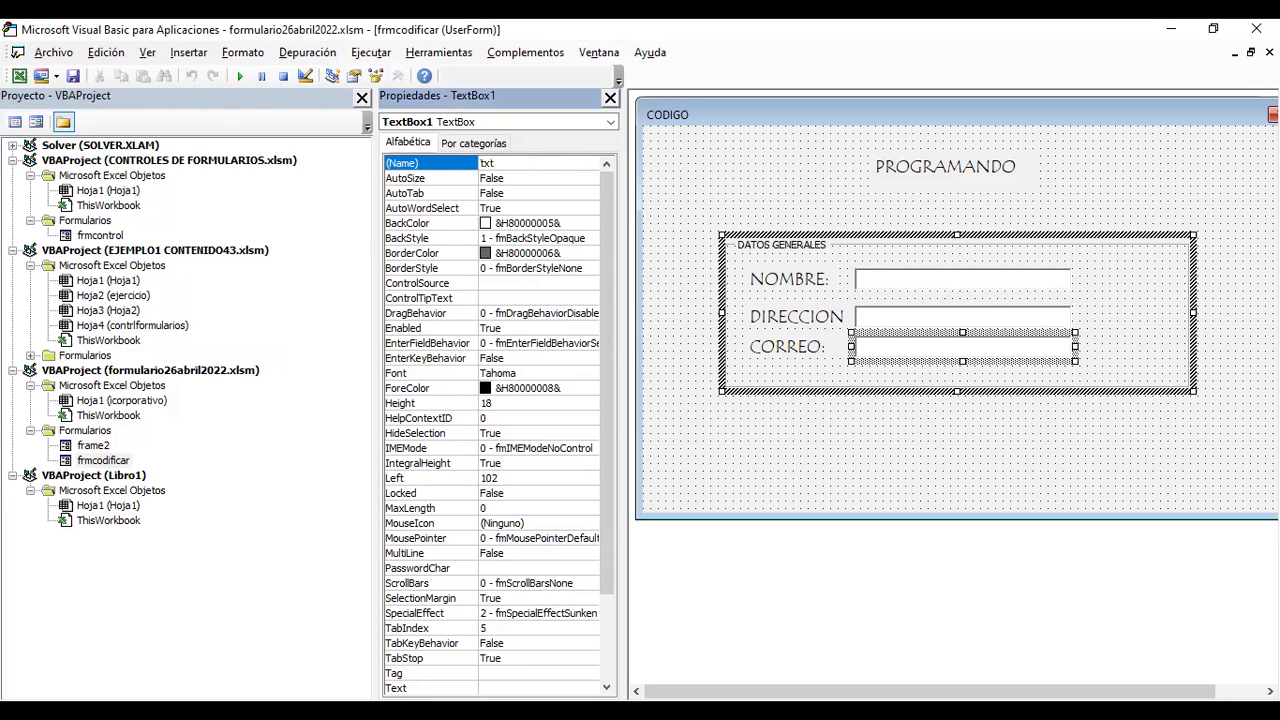
pyautogui.write('correro')
pyautogui.press('Return')
pyautogui.click(815, 191)
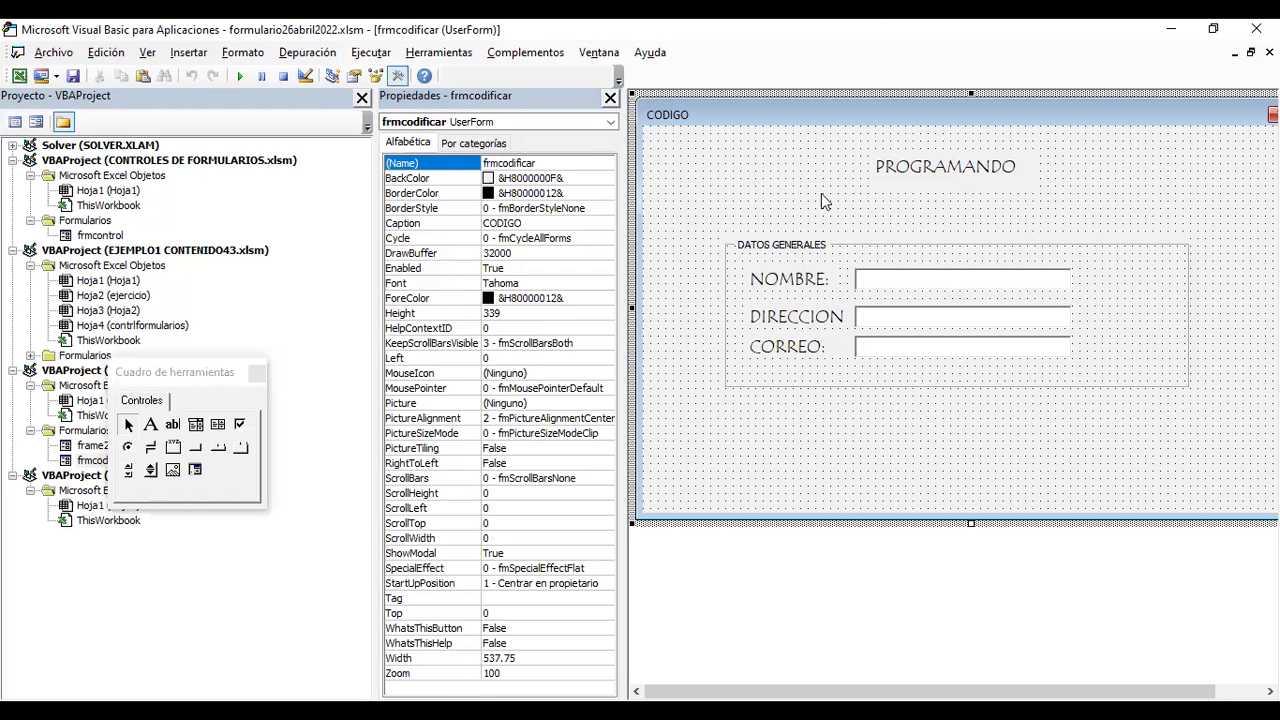
# Step: Draw a command button under the DATOS GENERALES frame with caption LIMPIAR, named btnlimpiar
pyautogui.click(196, 447)
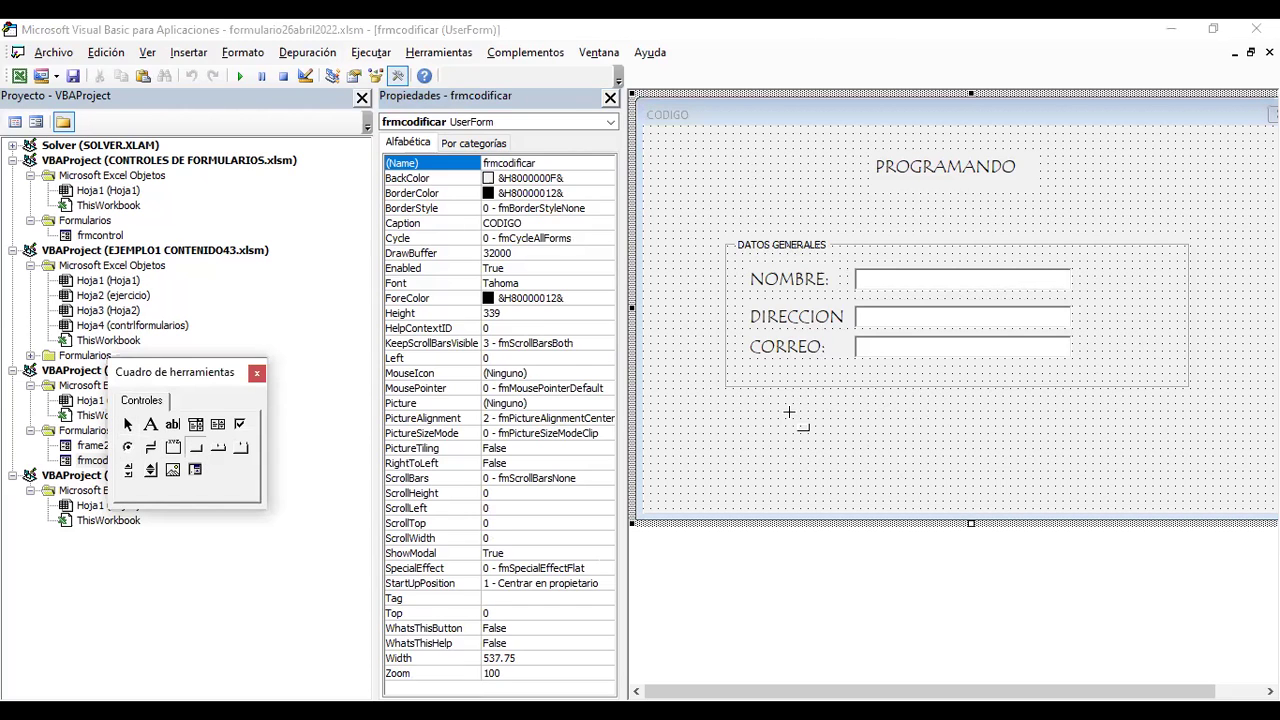
pyautogui.moveTo(791, 412); pyautogui.dragTo(882, 465)
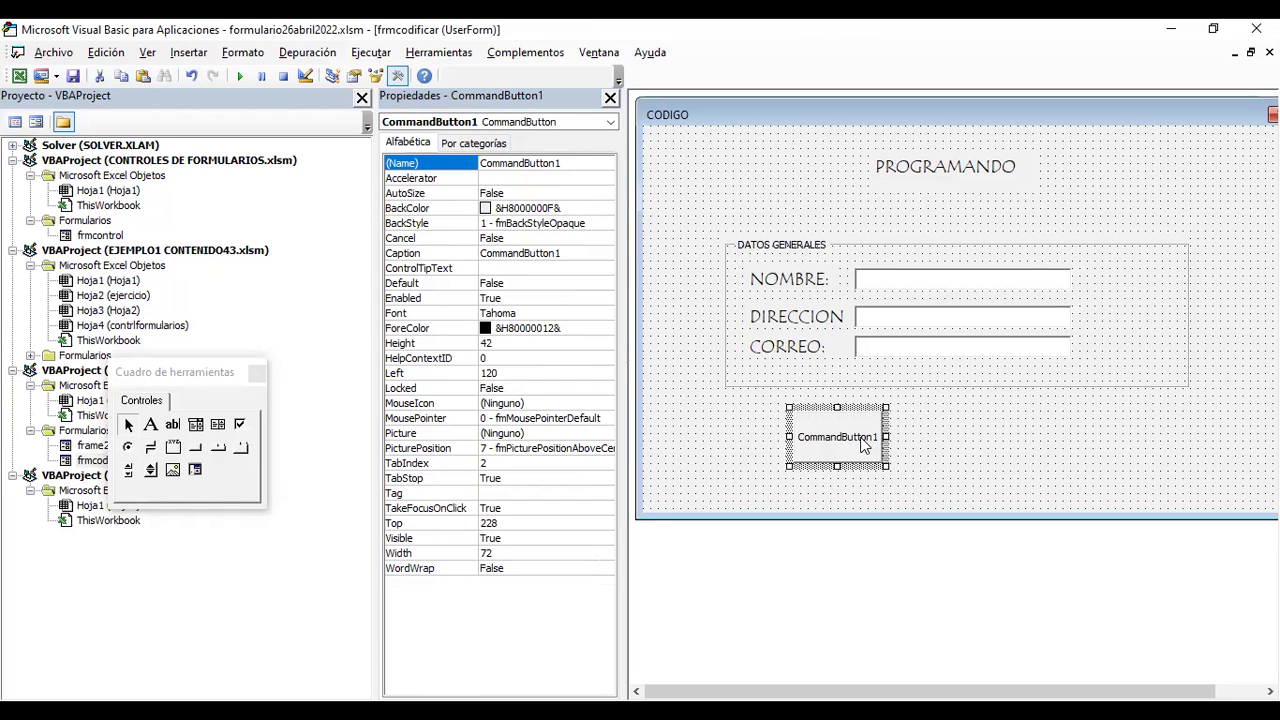
pyautogui.click(577, 163)
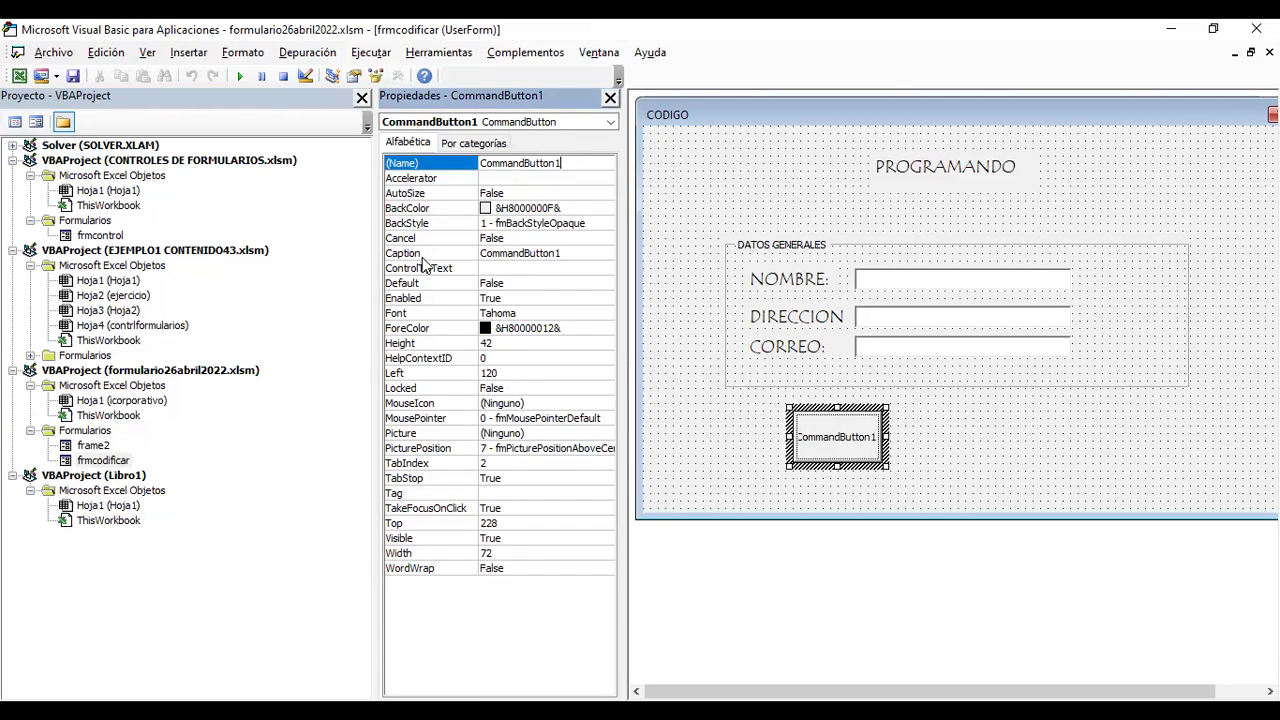
pyautogui.click(555, 254)
pyautogui.moveTo(565, 254); pyautogui.dragTo(467, 254)
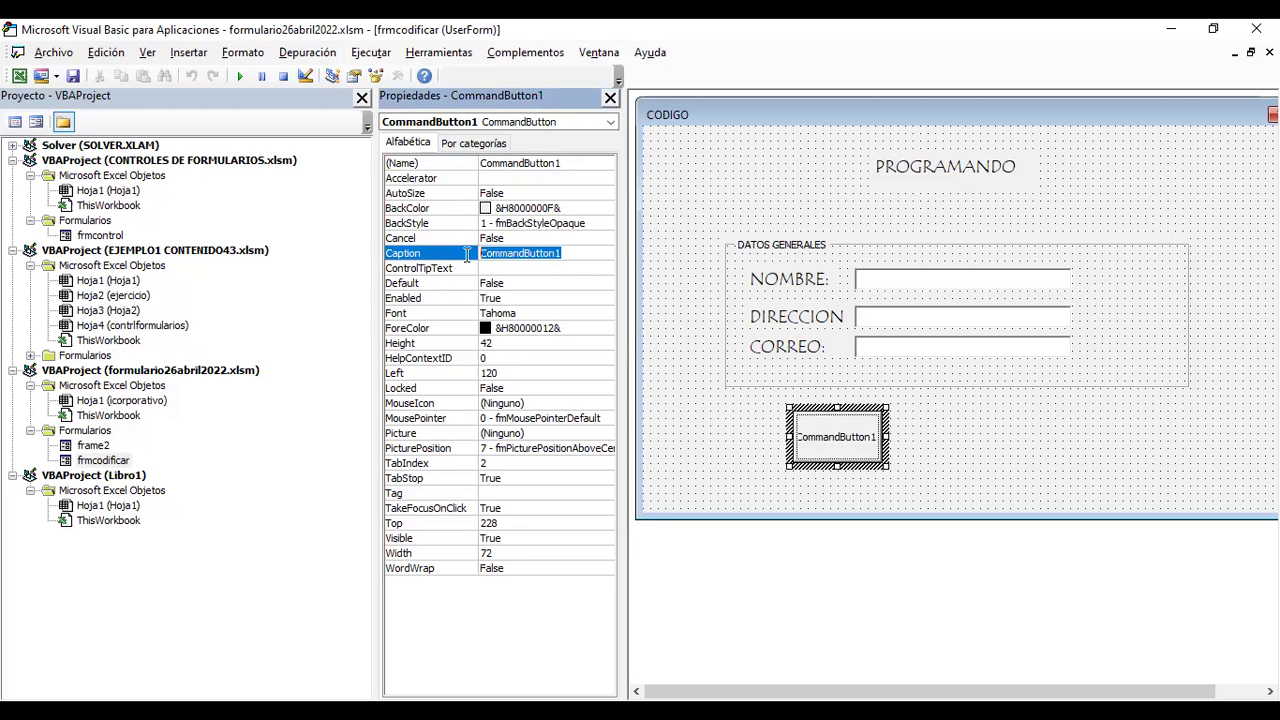
pyautogui.press('BackSpace')
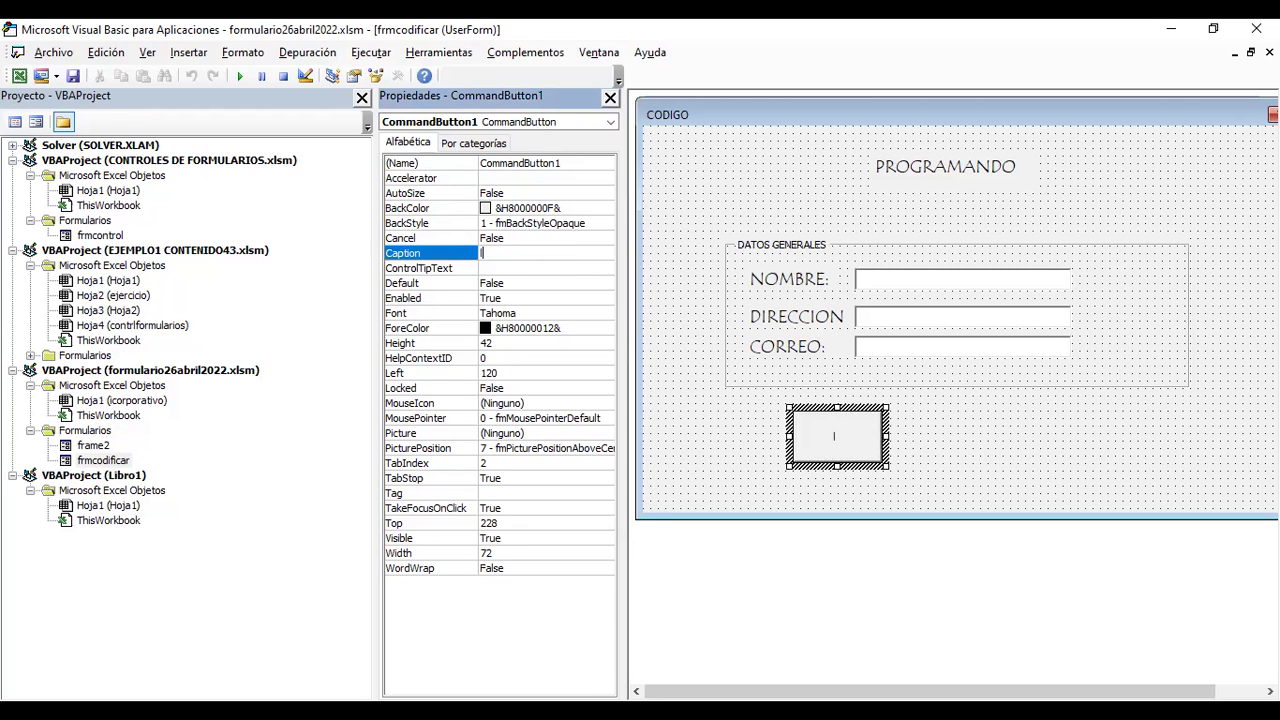
pyautogui.write('LIMPIAR')
pyautogui.click(570, 160)
pyautogui.press('BackSpace')
pyautogui.press('BackSpace')
pyautogui.press('BackSpace')
pyautogui.press('BackSpace')
pyautogui.press('BackSpace')
pyautogui.press('BackSpace')
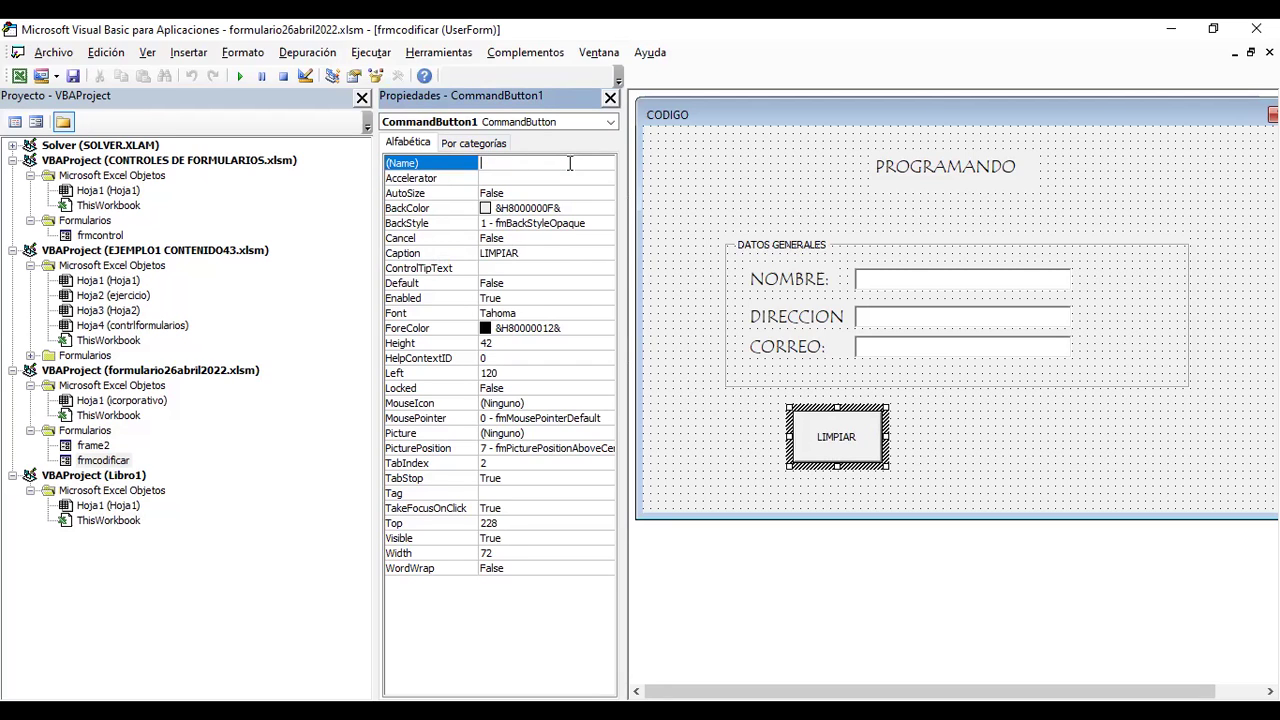
pyautogui.write('btn')
pyautogui.write('limpiar')
pyautogui.click(742, 200)
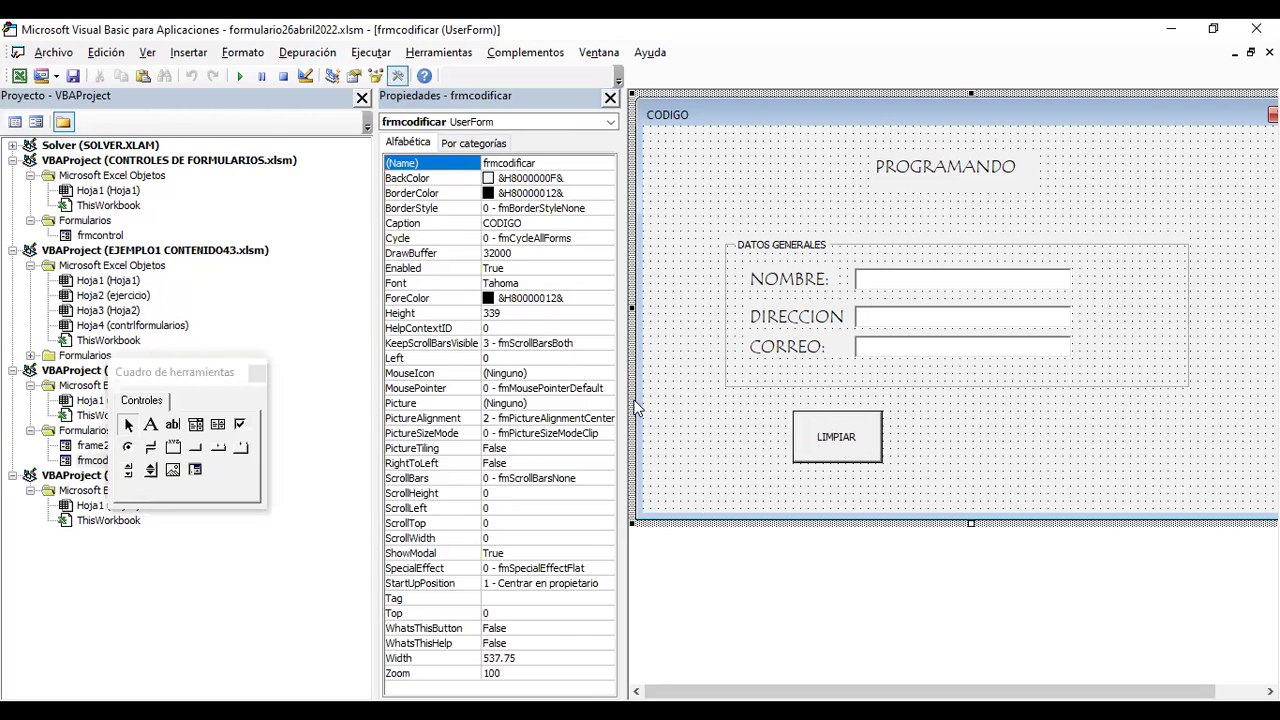
# Step: Draw a second command button right of LIMPIAR, named btnsalir with caption SALIR
pyautogui.click(196, 450)
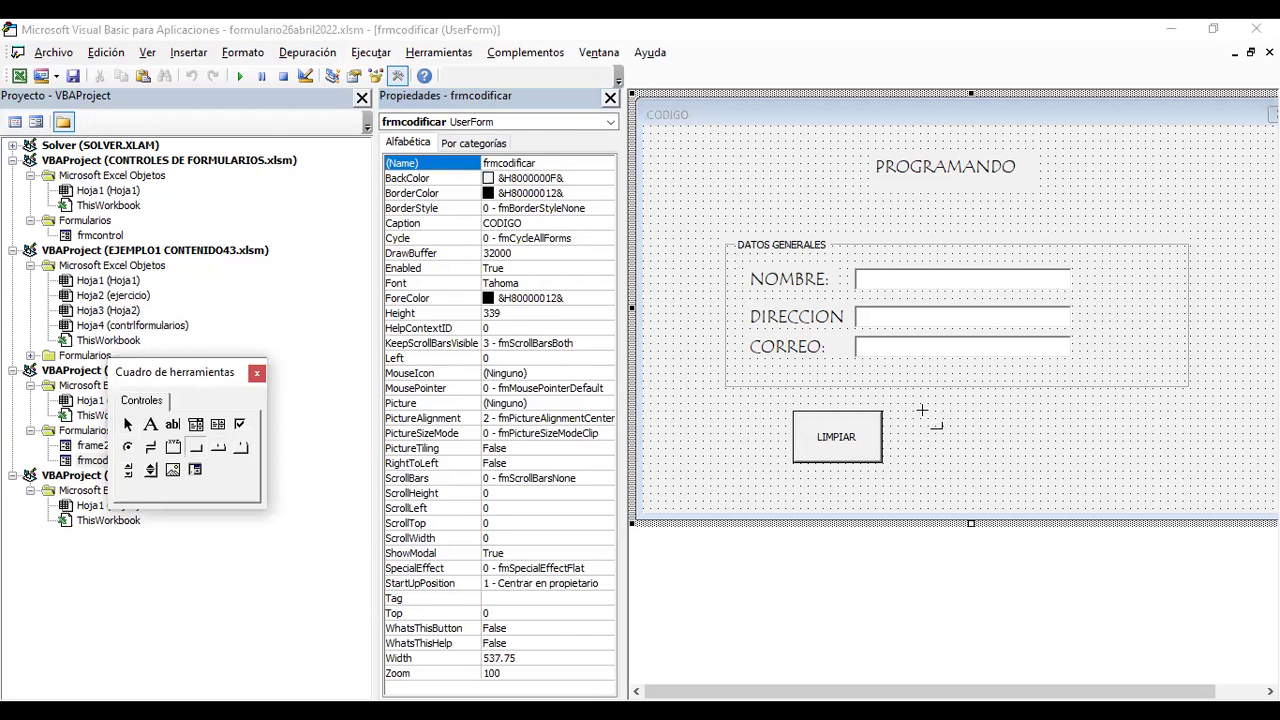
pyautogui.moveTo(921, 411); pyautogui.dragTo(1012, 459)
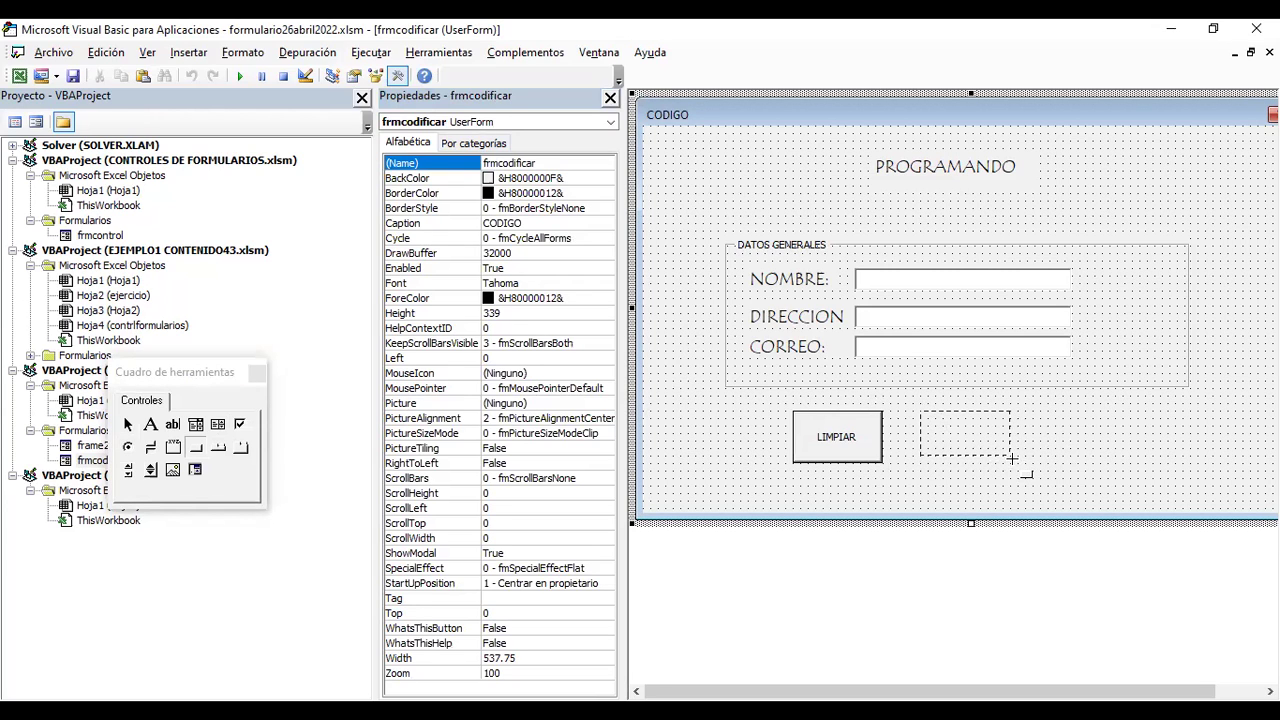
pyautogui.moveTo(1012, 459); pyautogui.dragTo(1006, 467)
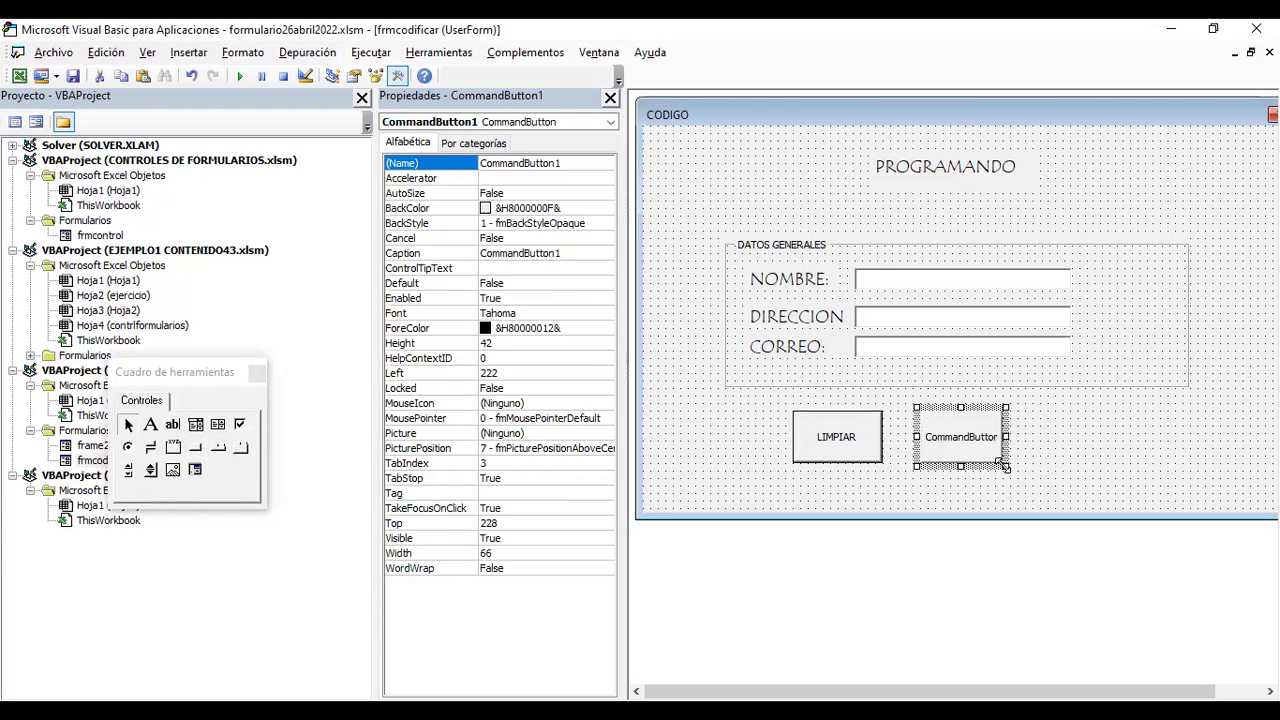
pyautogui.click(572, 165)
pyautogui.press('BackSpace')
pyautogui.press('BackSpace')
pyautogui.press('BackSpace')
pyautogui.press('BackSpace')
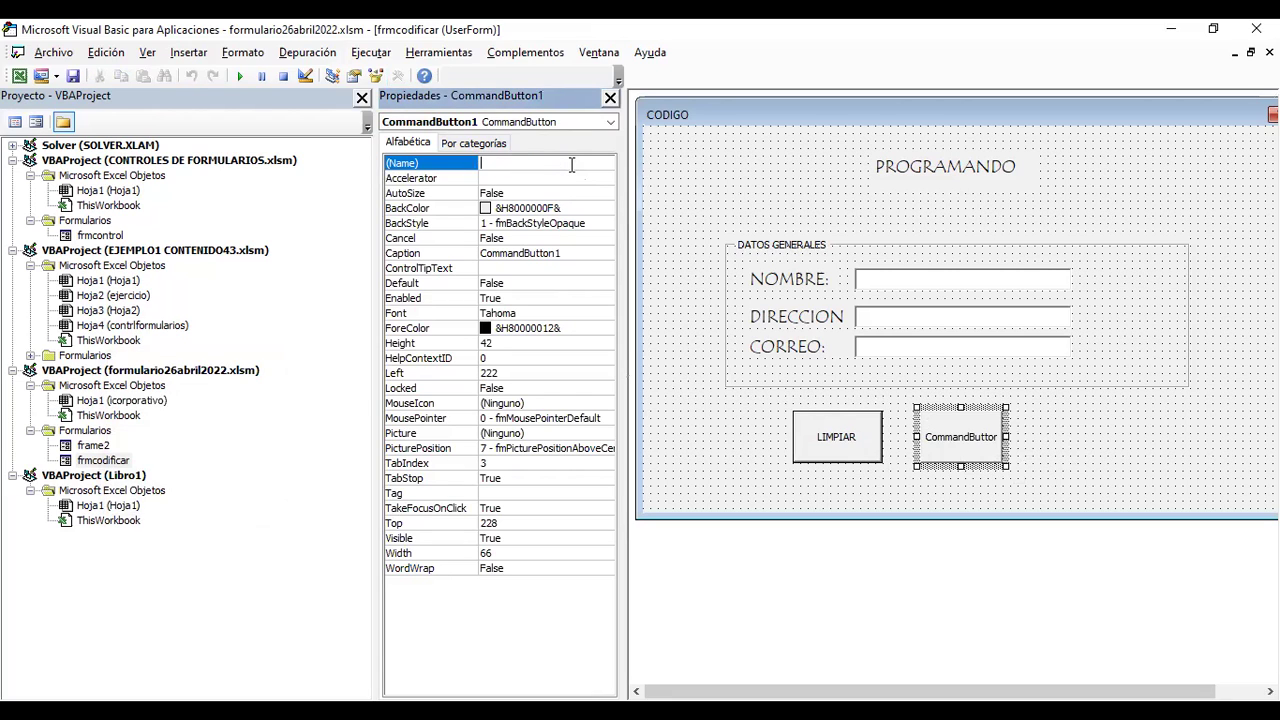
pyautogui.write('btn')
pyautogui.write('sall')
pyautogui.write('ir')
pyautogui.click(1068, 432)
pyautogui.click(966, 448)
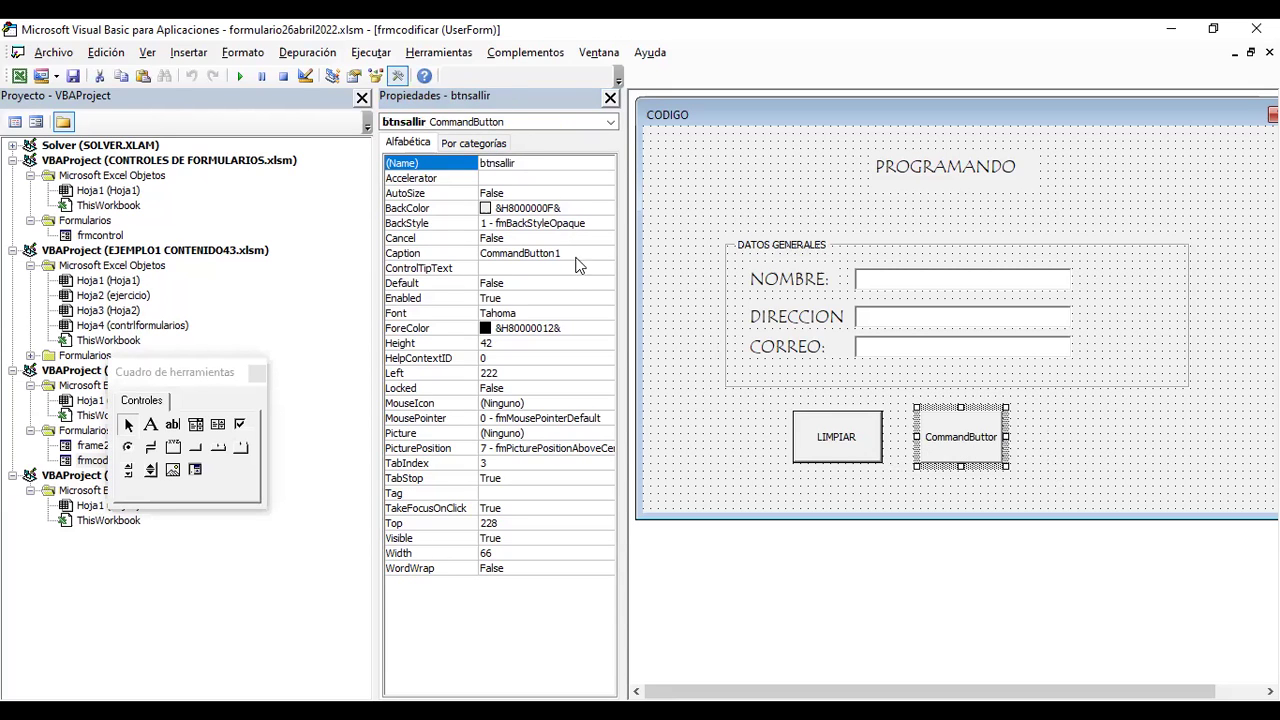
pyautogui.click(455, 255)
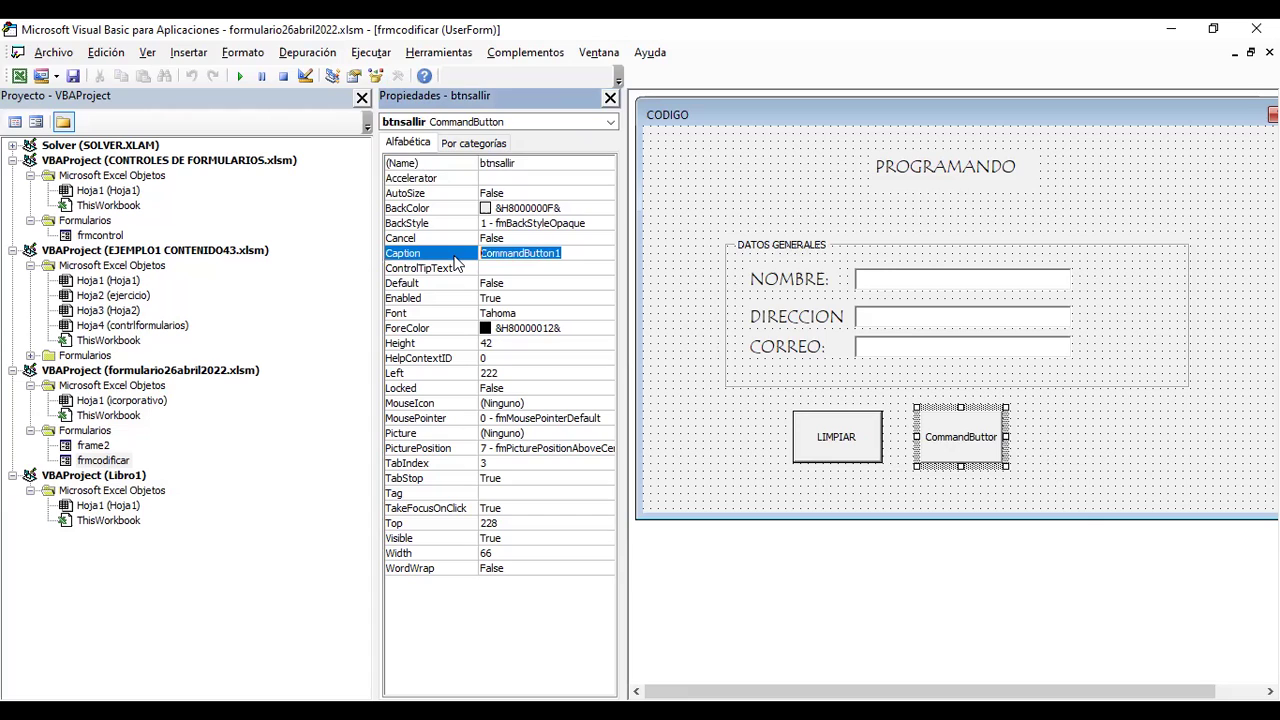
pyautogui.write('SALIR')
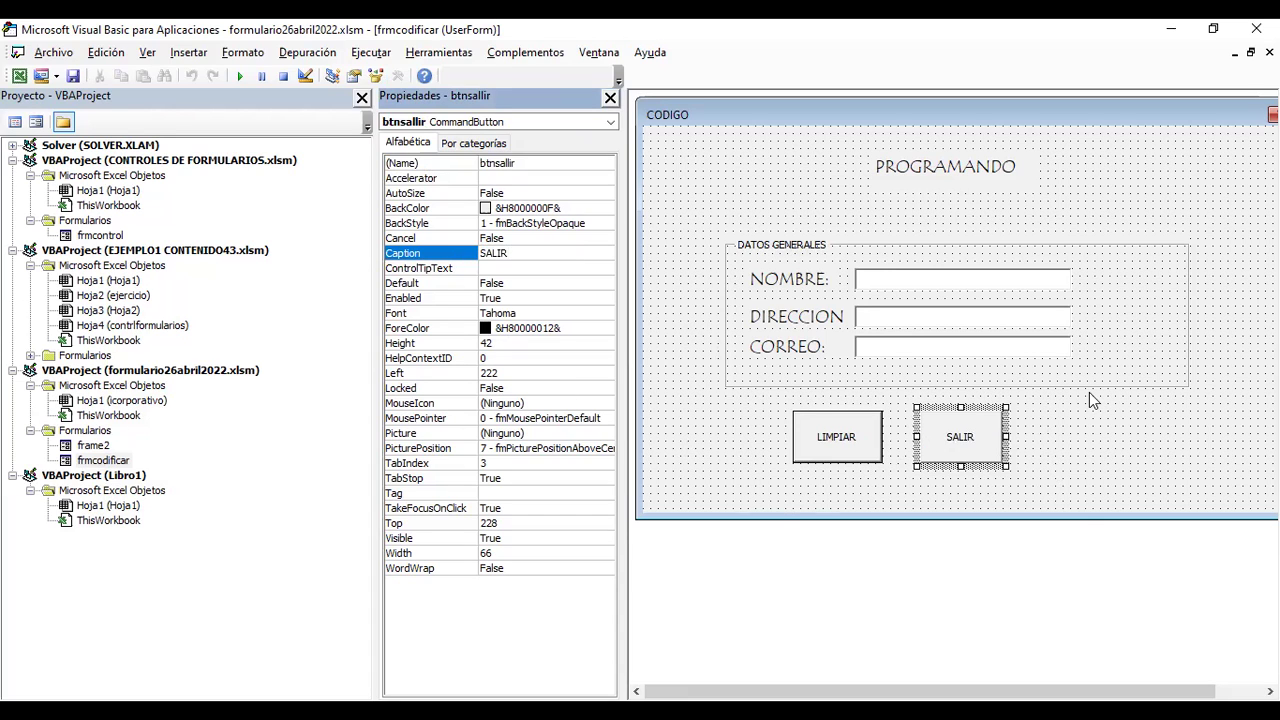
# Step: Switch to the Firefox lesson page showing BOTON BORRAR and BOTON GUARDAR code
pyautogui.click(1010, 450)
pyautogui.click(975, 437)
pyautogui.click(1093, 437)
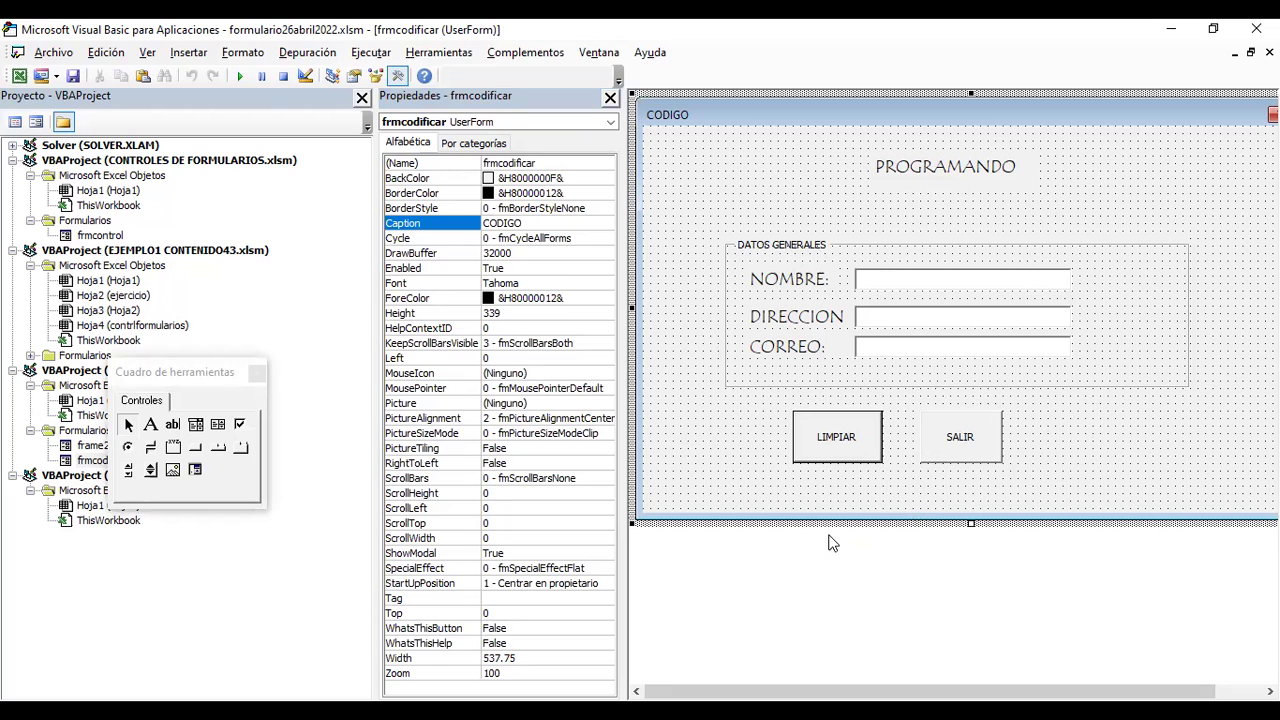
pyautogui.press('F5')
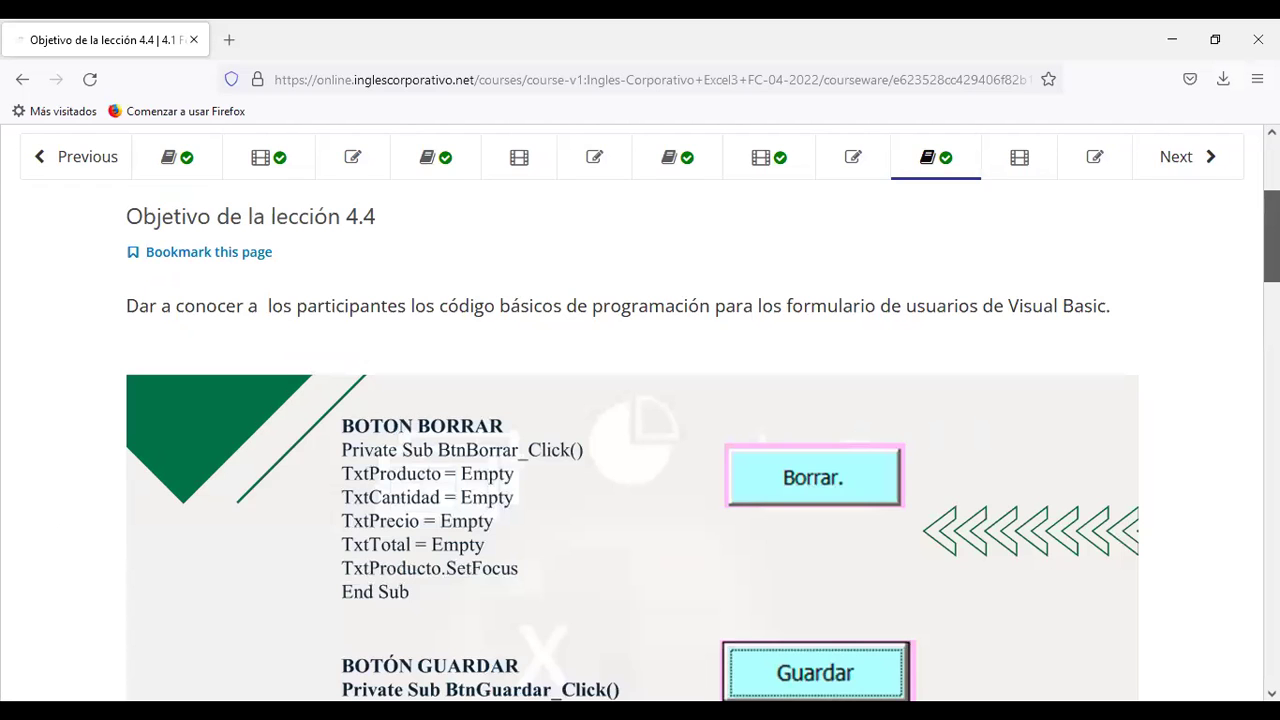
pyautogui.scroll(-3, 1172, 277)
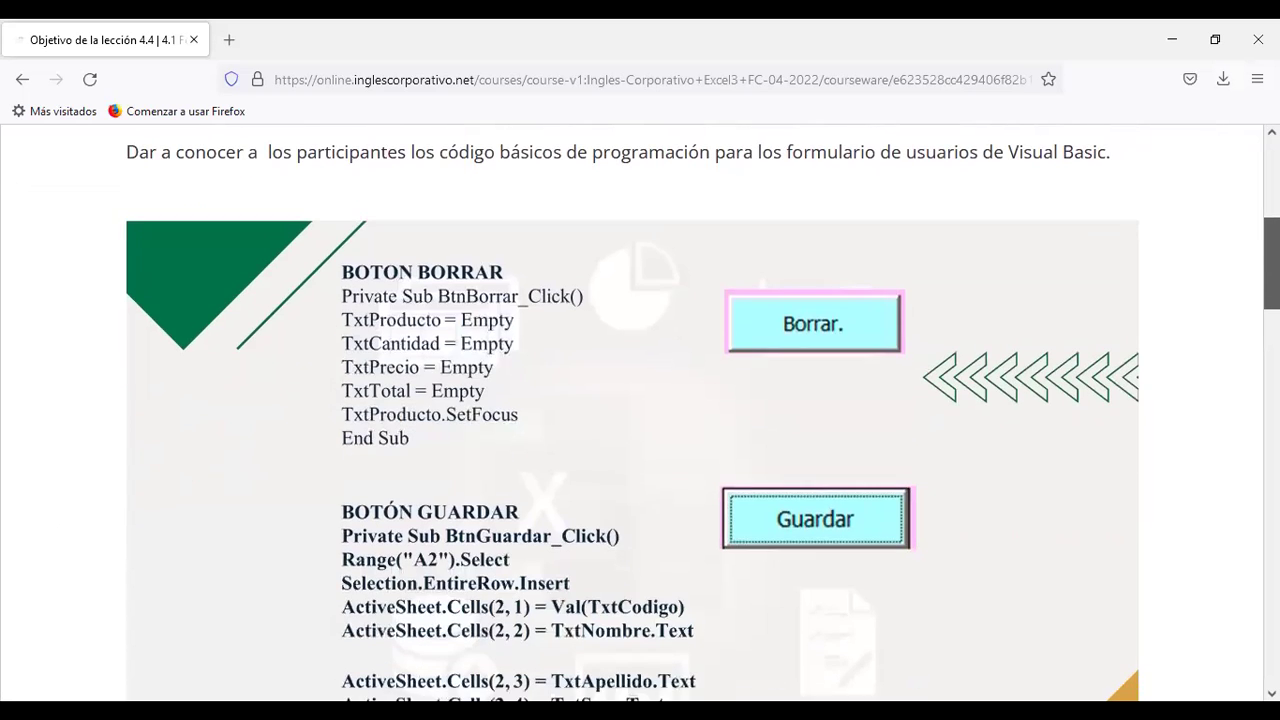
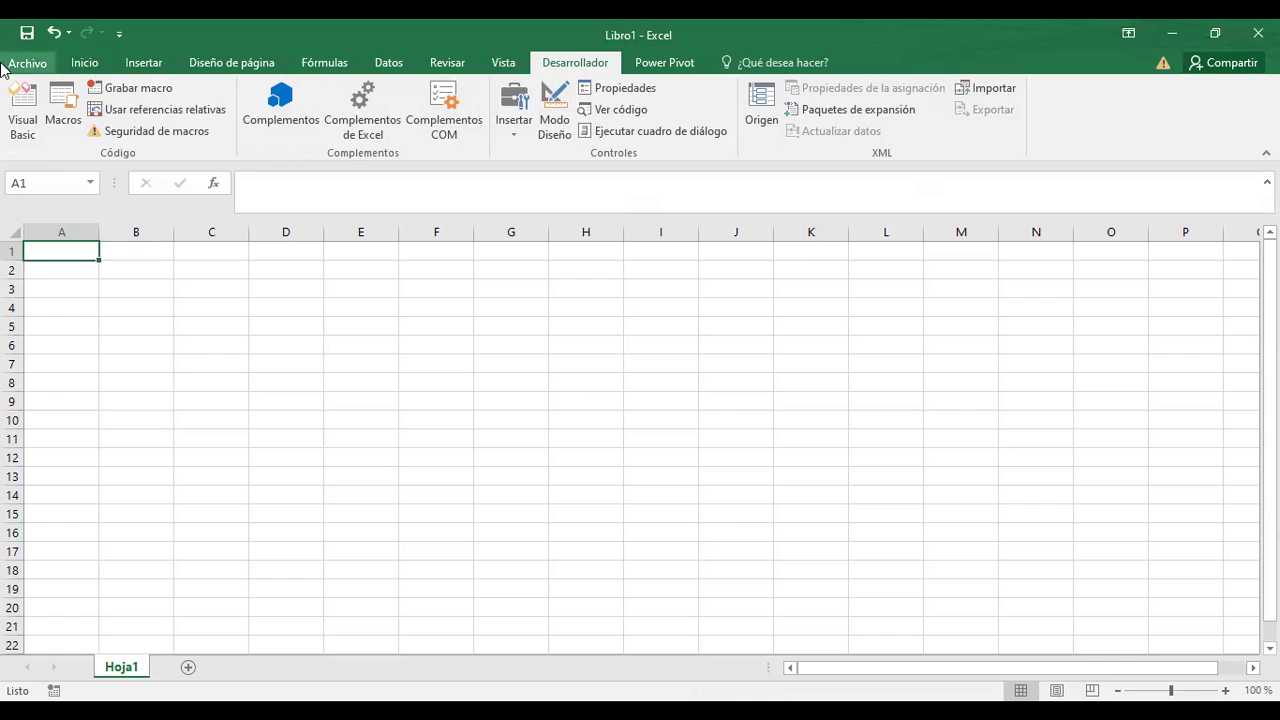
# Step: Create the btnlimpiar_Click procedure for the LIMPIAR button in frmcodificar's code
pyautogui.click(20, 119)
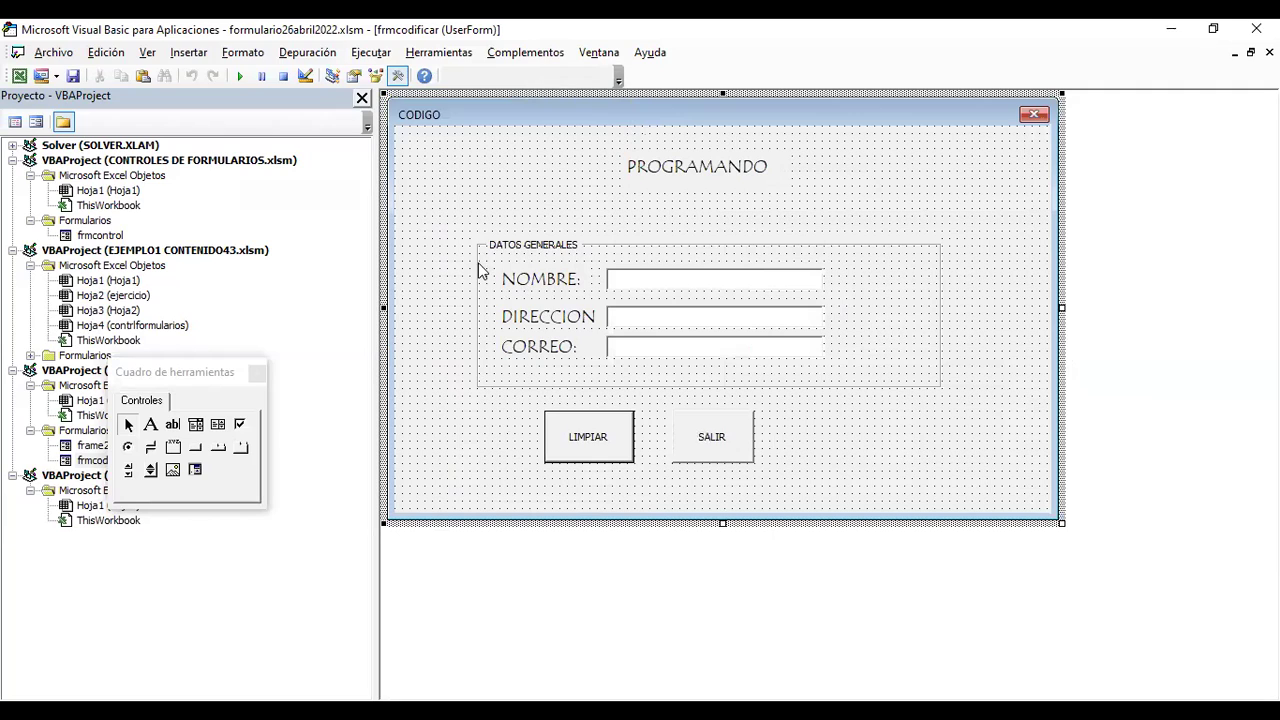
pyautogui.doubleClick(620, 432)
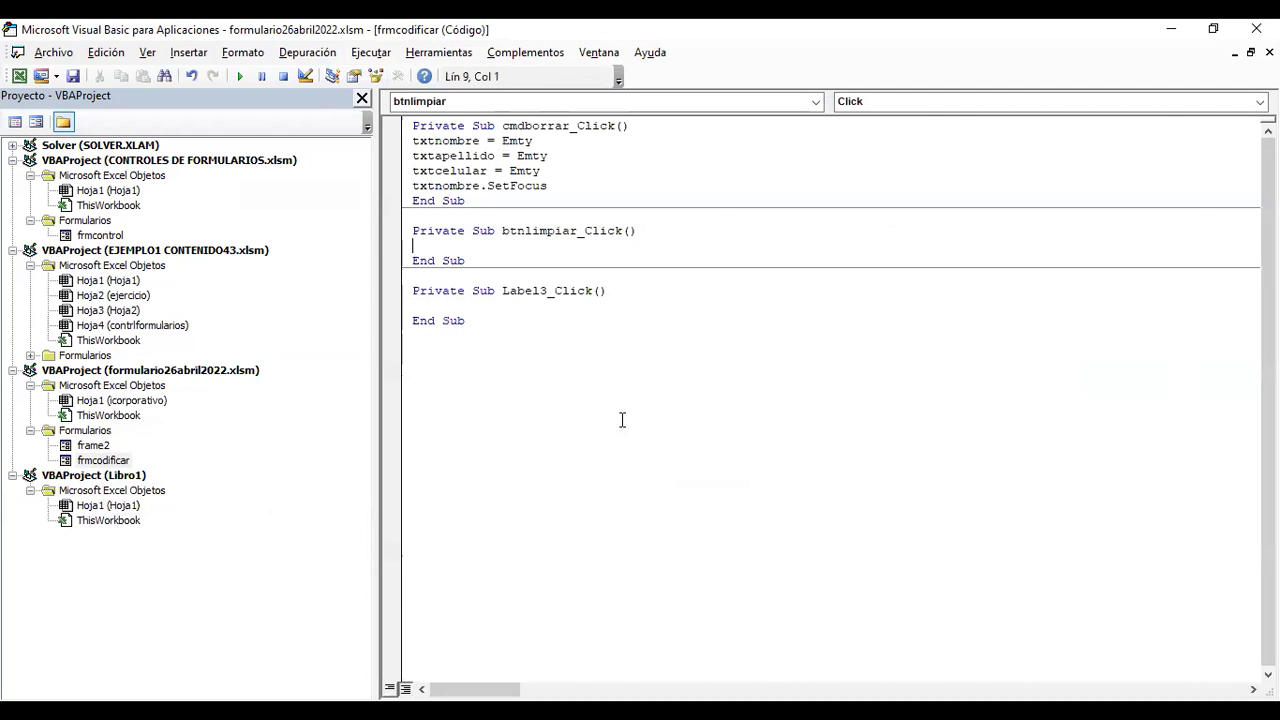
pyautogui.click(558, 185)
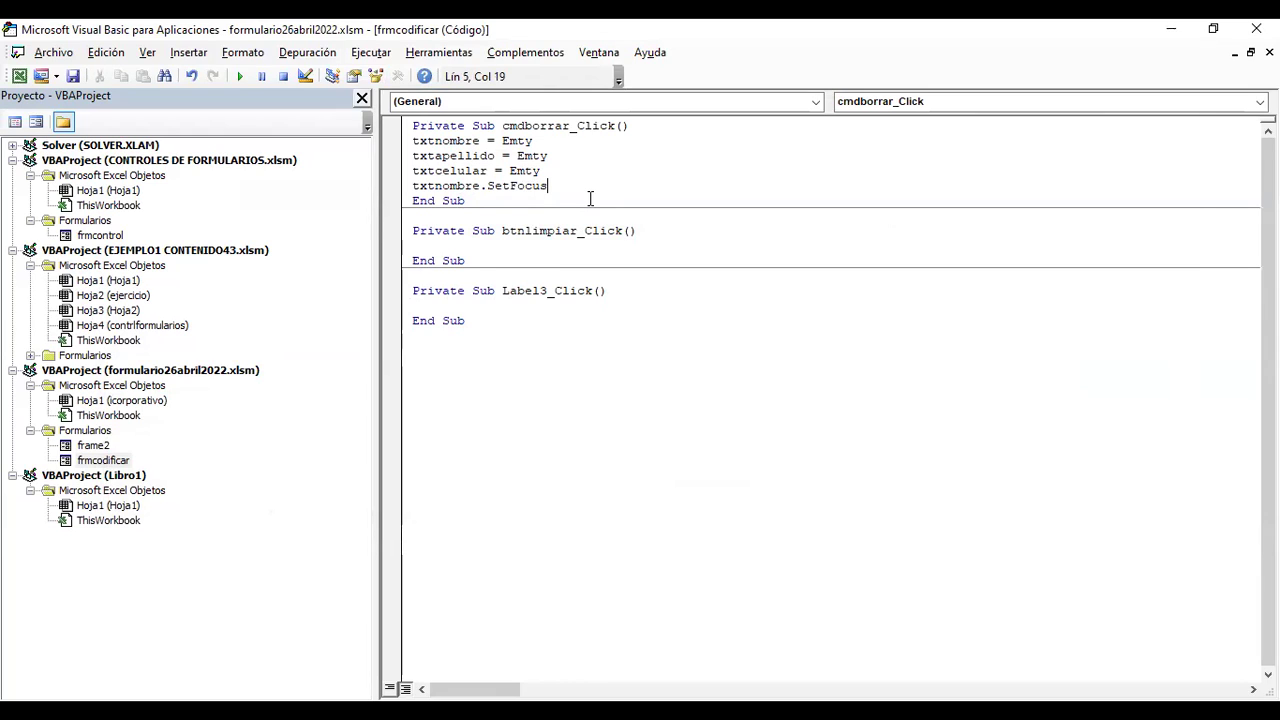
# Step: Add a UserForm_Click procedure from the CODIGO form designer
pyautogui.click(307, 77)
pyautogui.click(1269, 52)
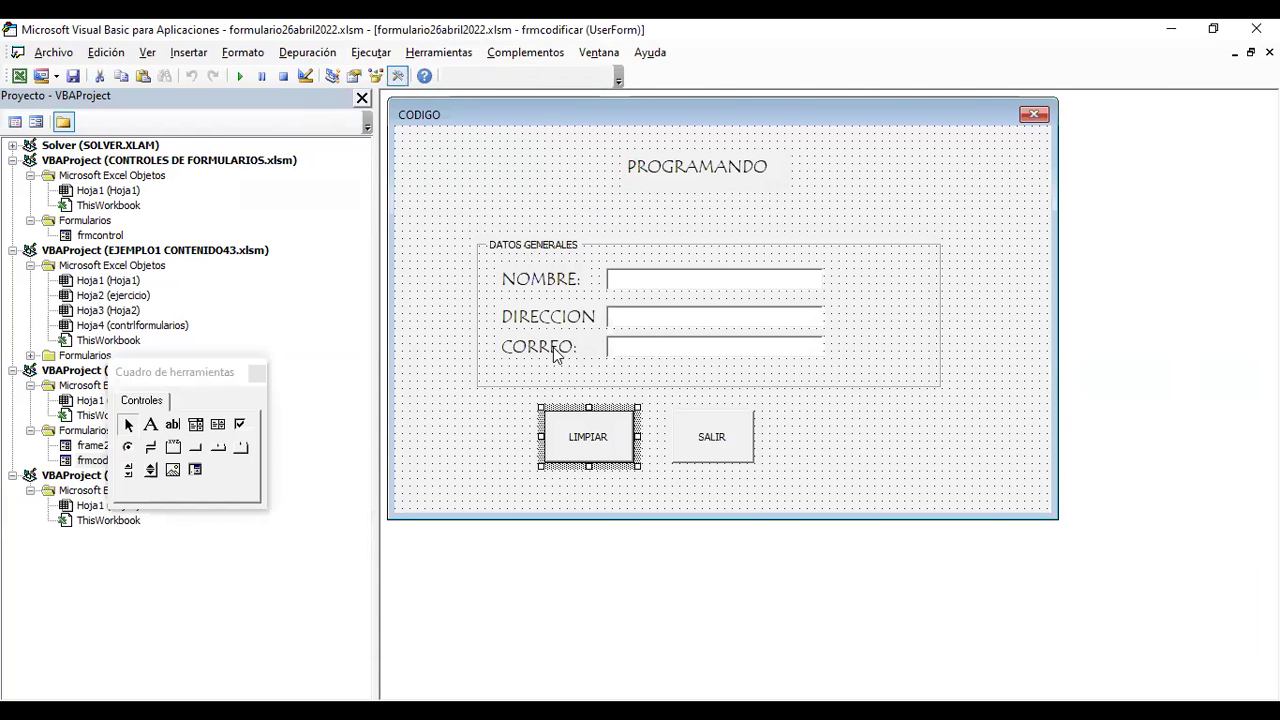
pyautogui.doubleClick(767, 221)
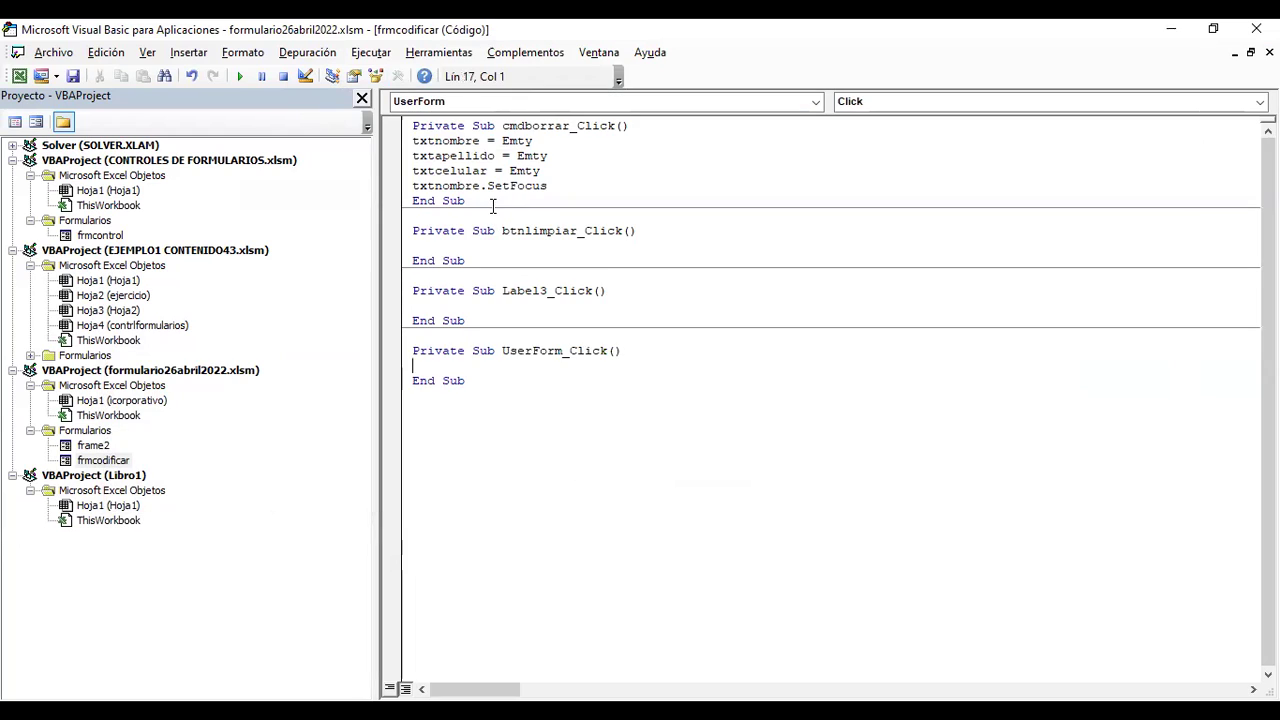
# Step: Delete the empty cmdborrar_Click procedure and its leftover blank lines
pyautogui.moveTo(549, 186); pyautogui.dragTo(399, 157)
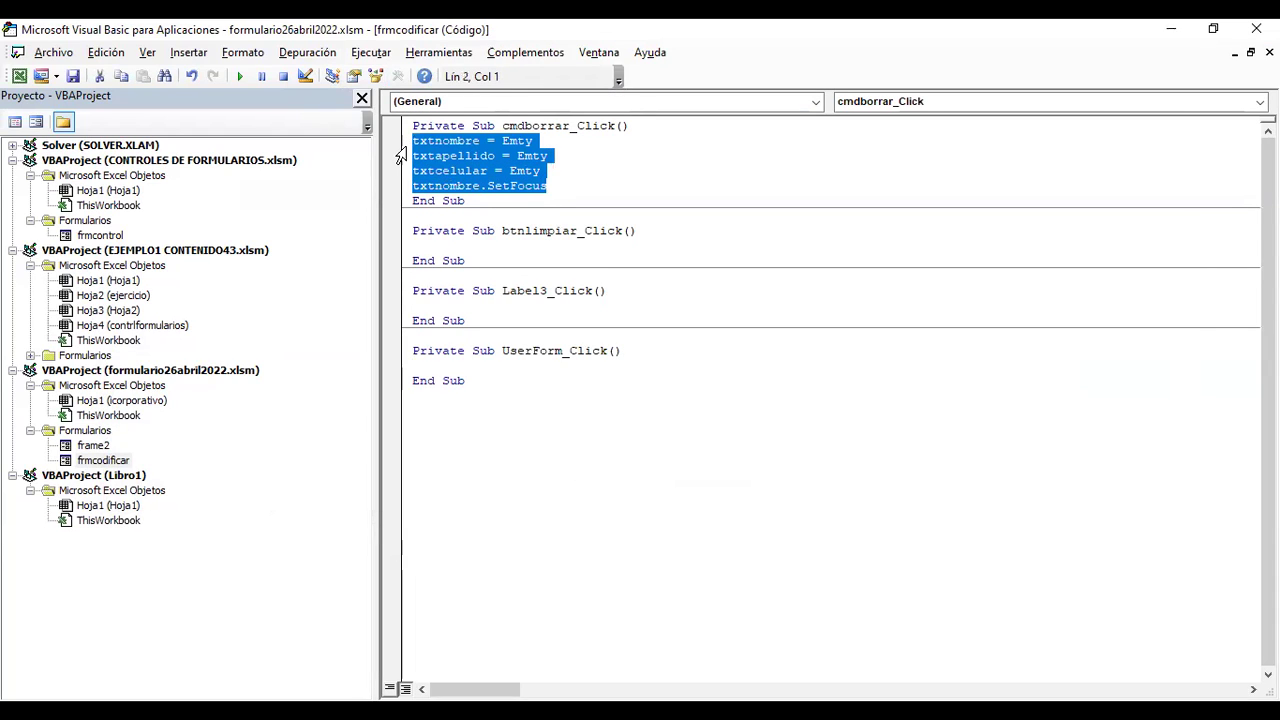
pyautogui.press('Delete')
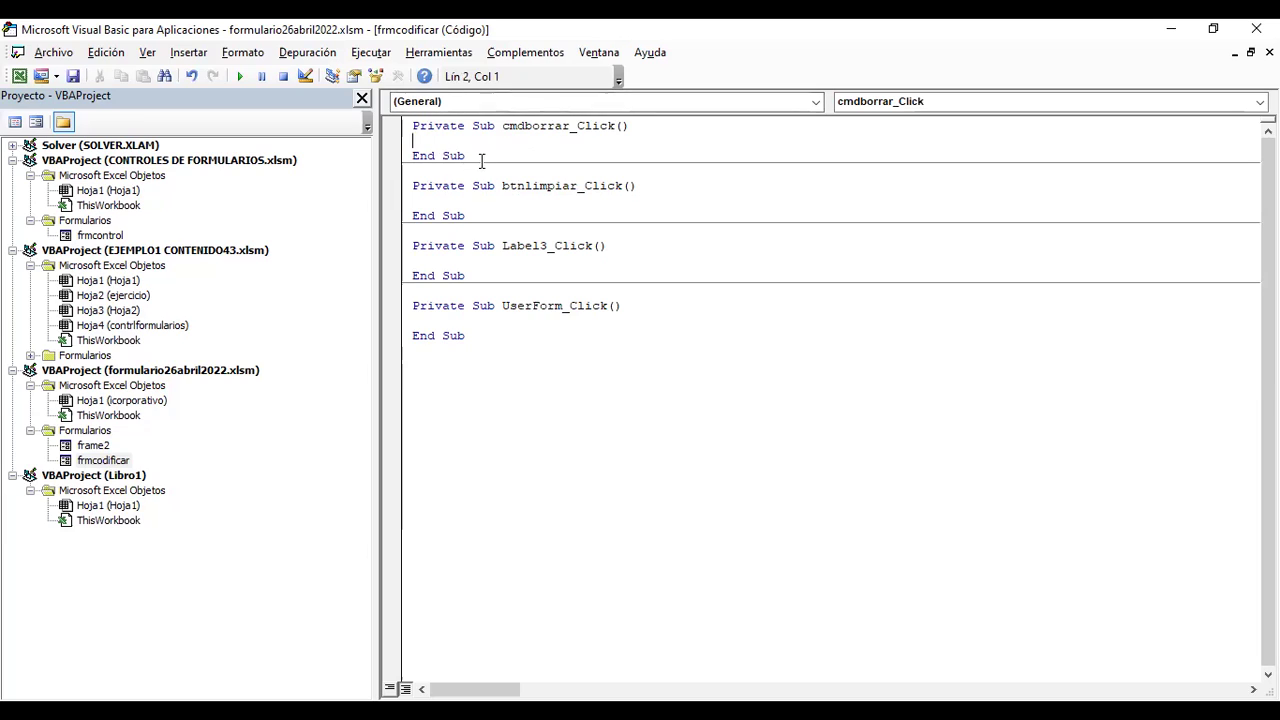
pyautogui.moveTo(466, 156); pyautogui.dragTo(382, 124)
pyautogui.press('Delete')
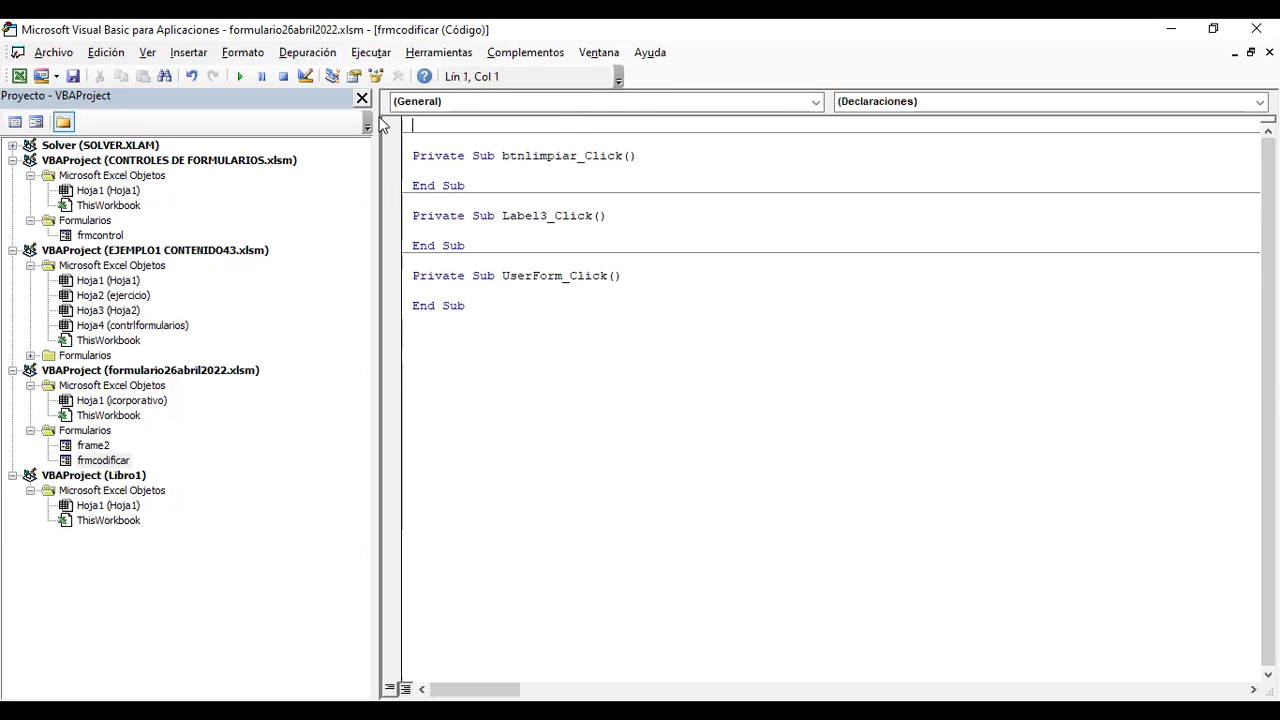
pyautogui.press('Delete')
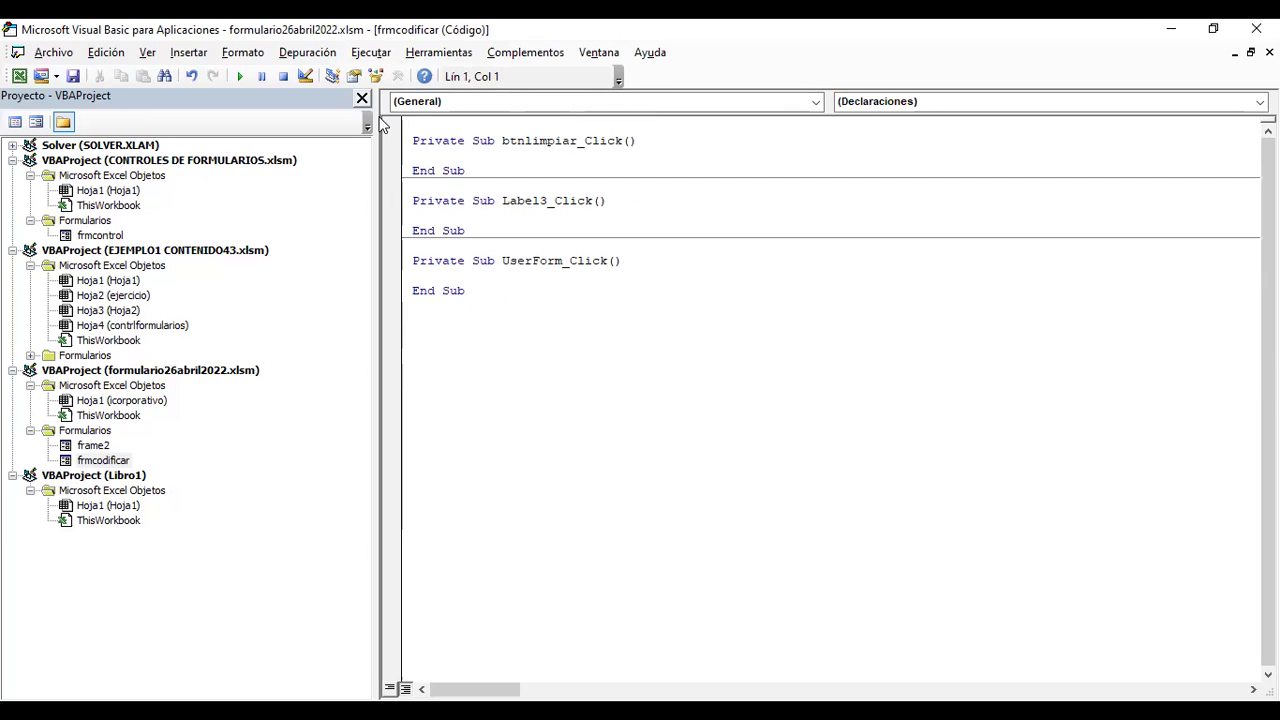
pyautogui.press('Delete')
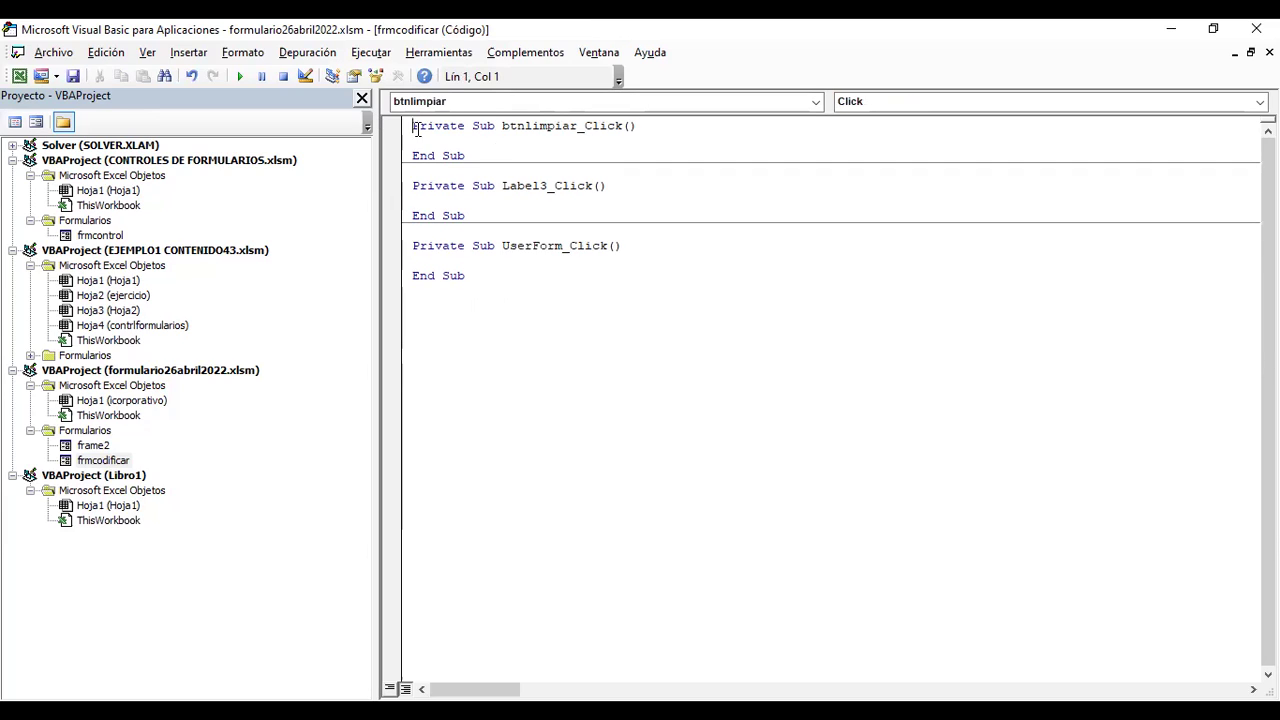
# Step: Start a 'txtnombre =Em' line in btnlimpiar_Click, then check the course page's sample code
pyautogui.click(466, 139)
pyautogui.press('Return')
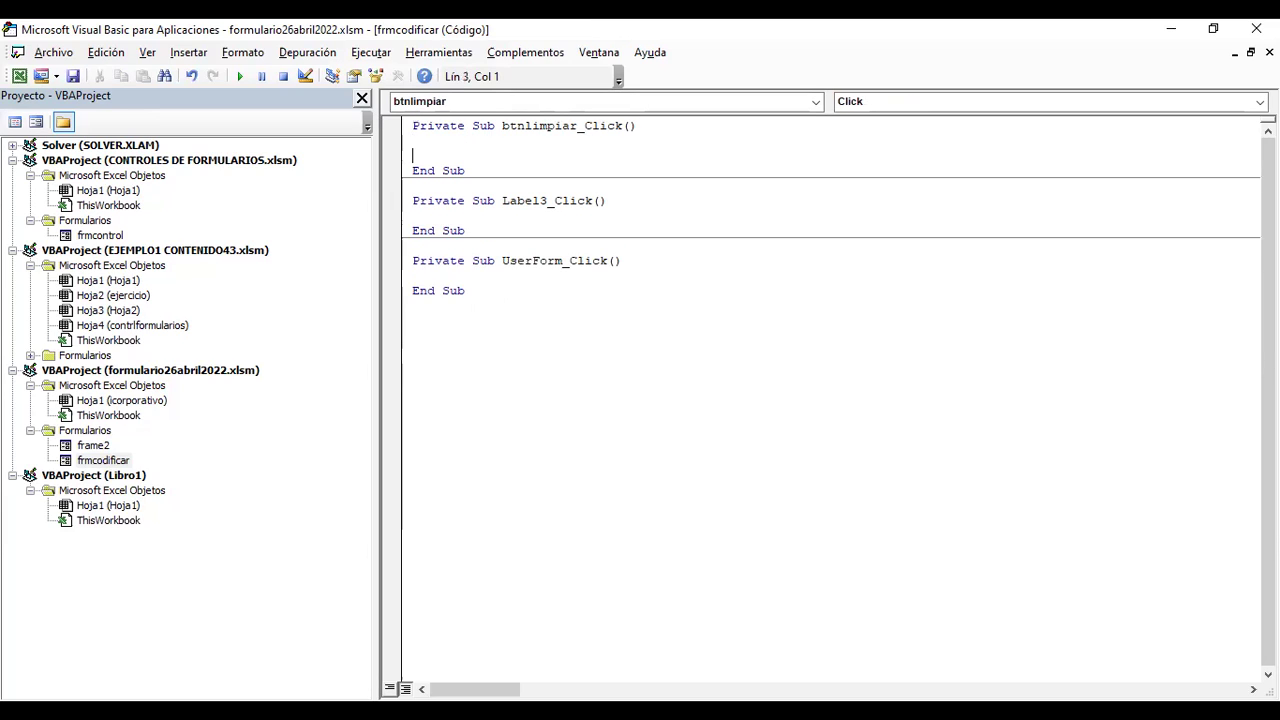
pyautogui.press('Return')
pyautogui.click(413, 140)
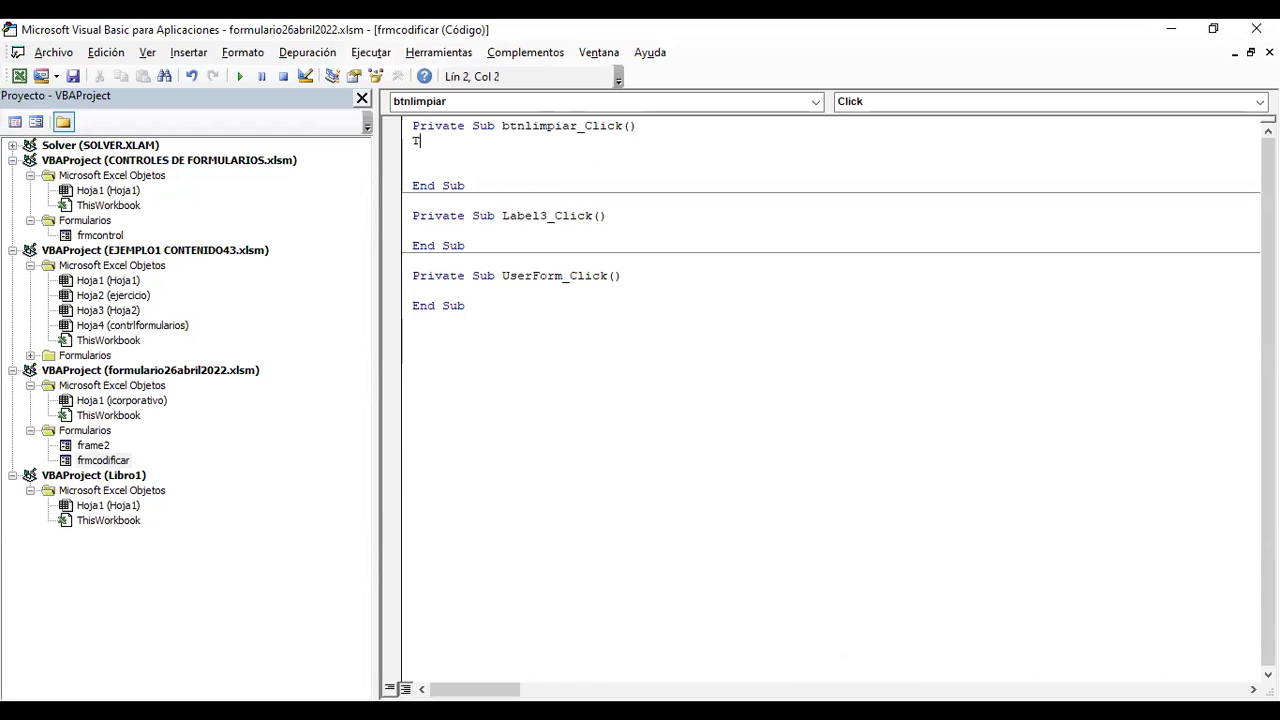
pyautogui.write('txt')
pyautogui.write('nombre')
pyautogui.write('=')
pyautogui.write('Em')
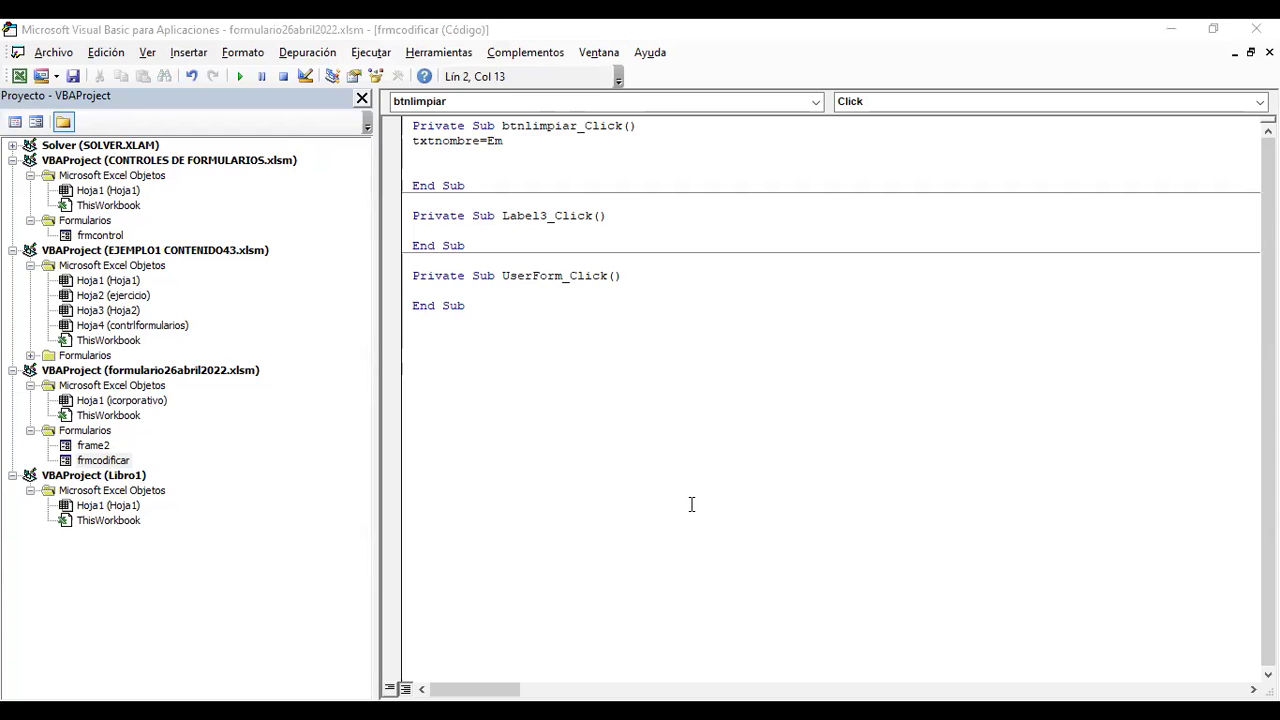
pyautogui.hotkey('alt', 'Tab')
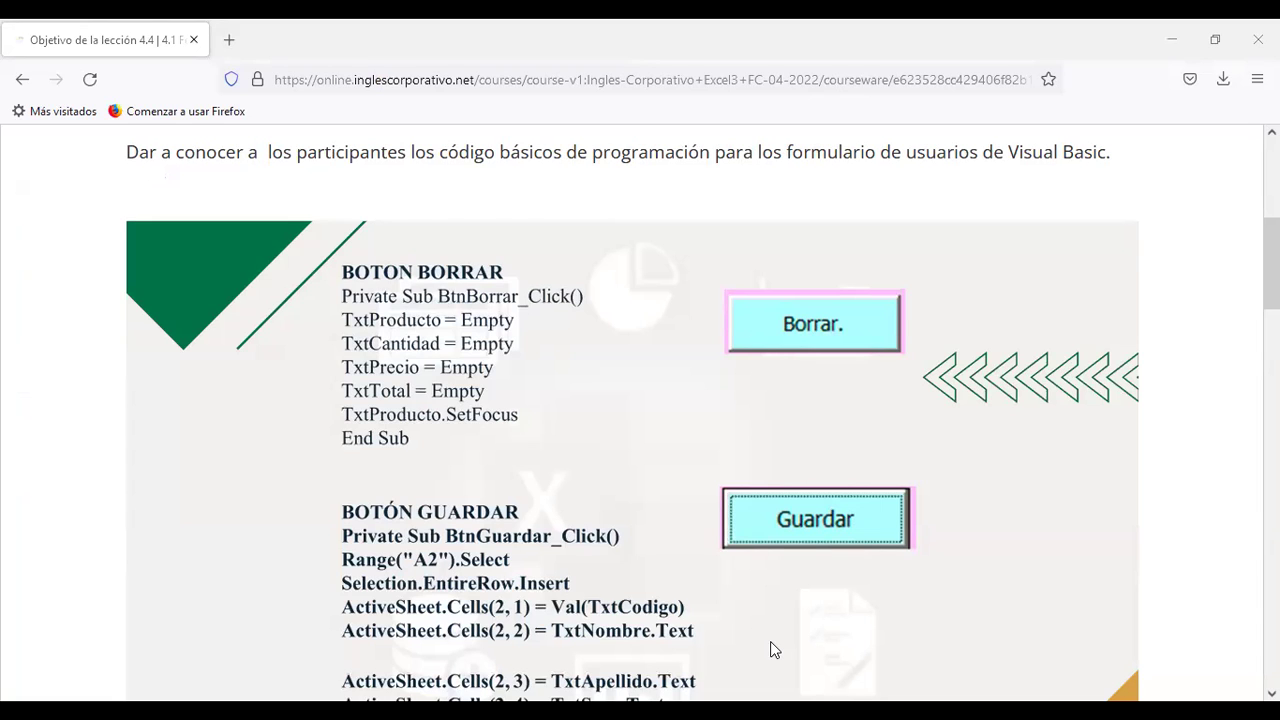
pyautogui.hotkey('alt', 'Tab')
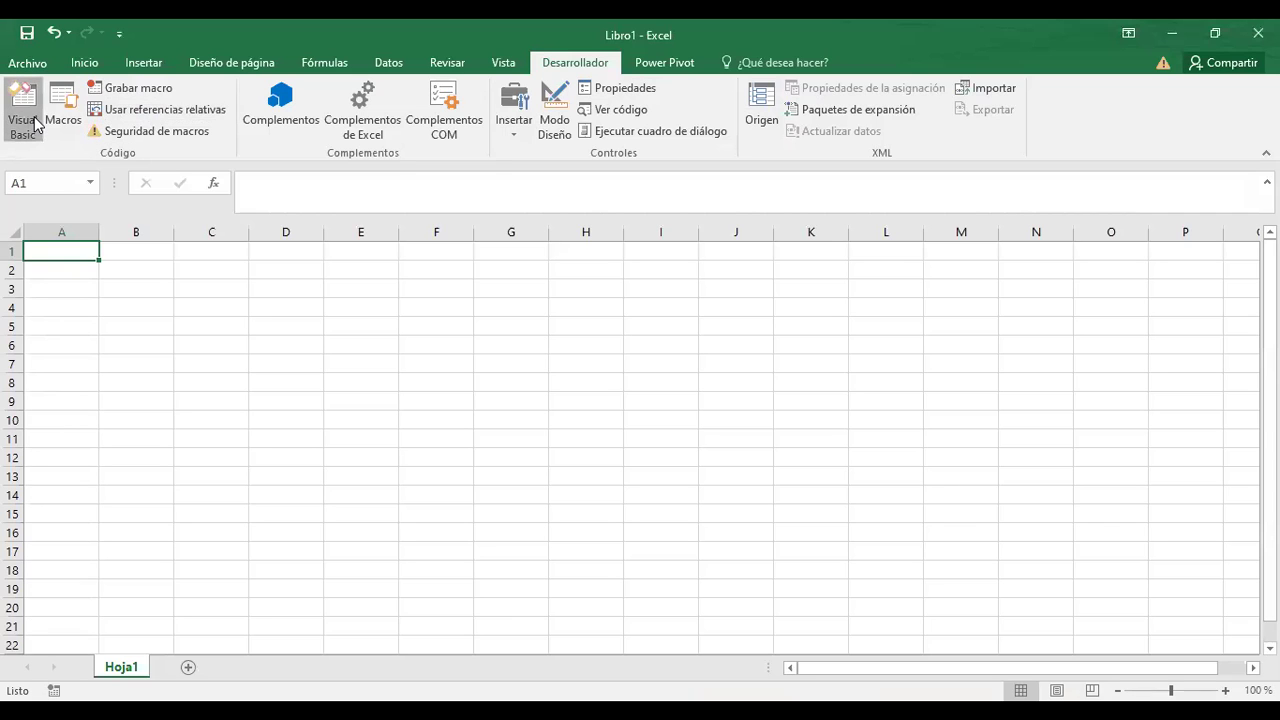
# Step: Write txtnombre, txtdireccion and txtcorreo = Empty lines in btnlimpiar_Click
pyautogui.hotkey('alt', 'F11')
pyautogui.write('mpty')
pyautogui.press('Return')
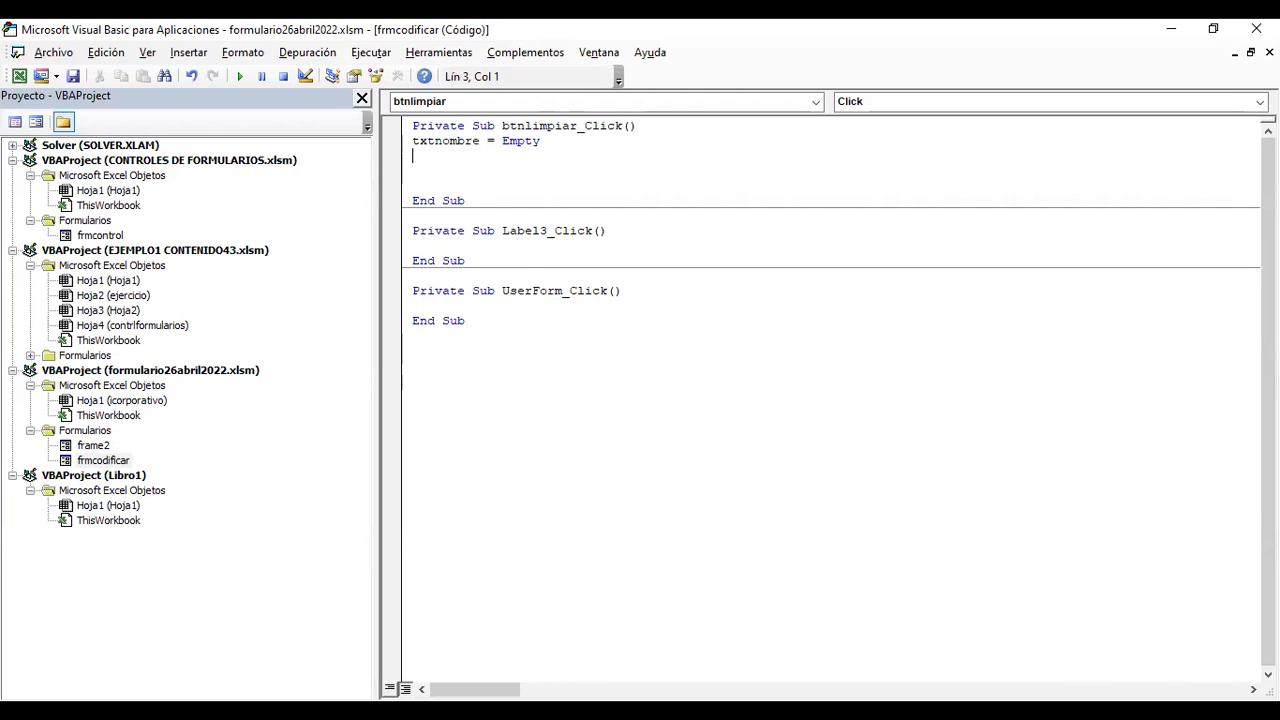
pyautogui.write('txt')
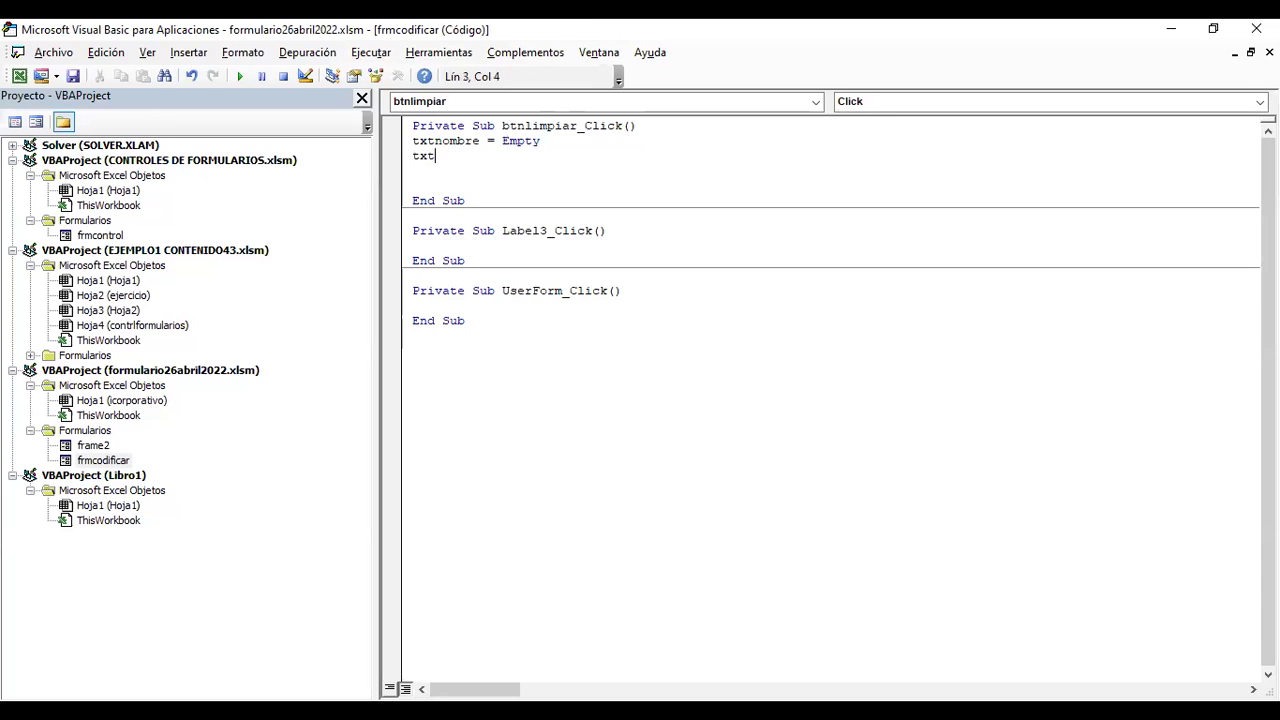
pyautogui.write('direccion')
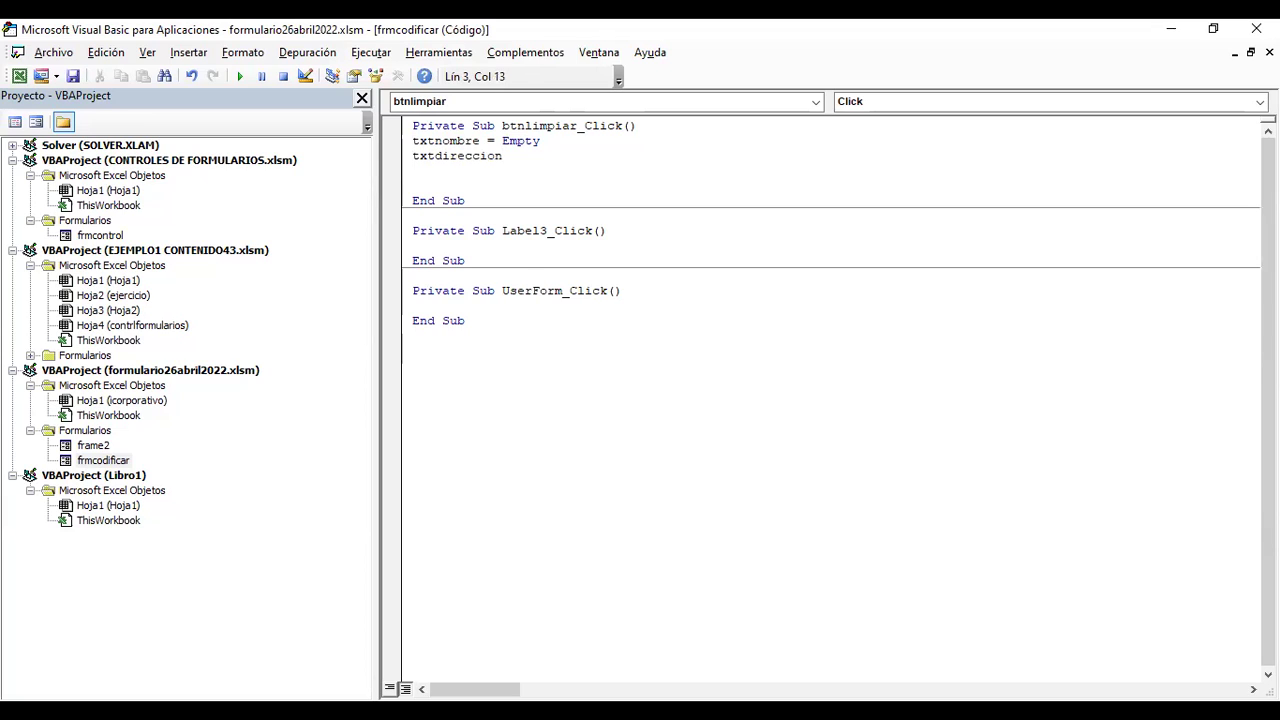
pyautogui.write('=')
pyautogui.write(' Em')
pyautogui.write('pty')
pyautogui.press('Return')
pyautogui.write('txtcorrero')
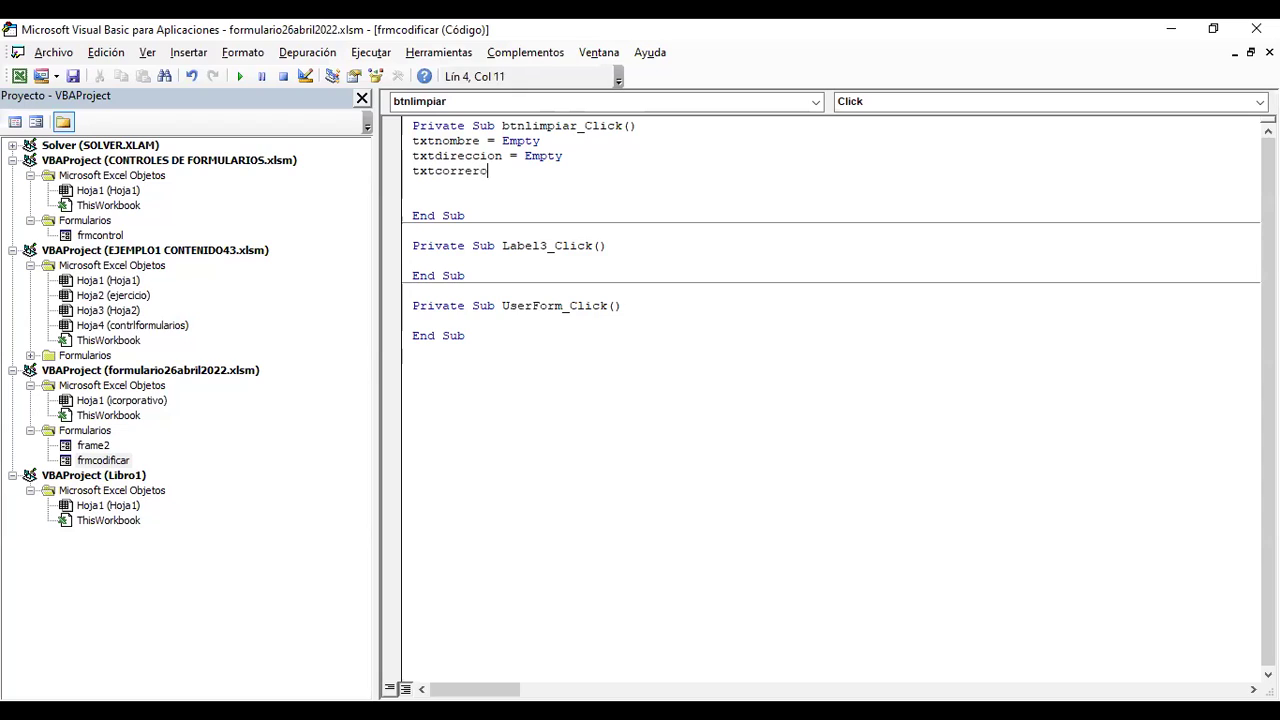
pyautogui.press('BackSpace')
pyautogui.press('BackSpace')
pyautogui.write('o ')
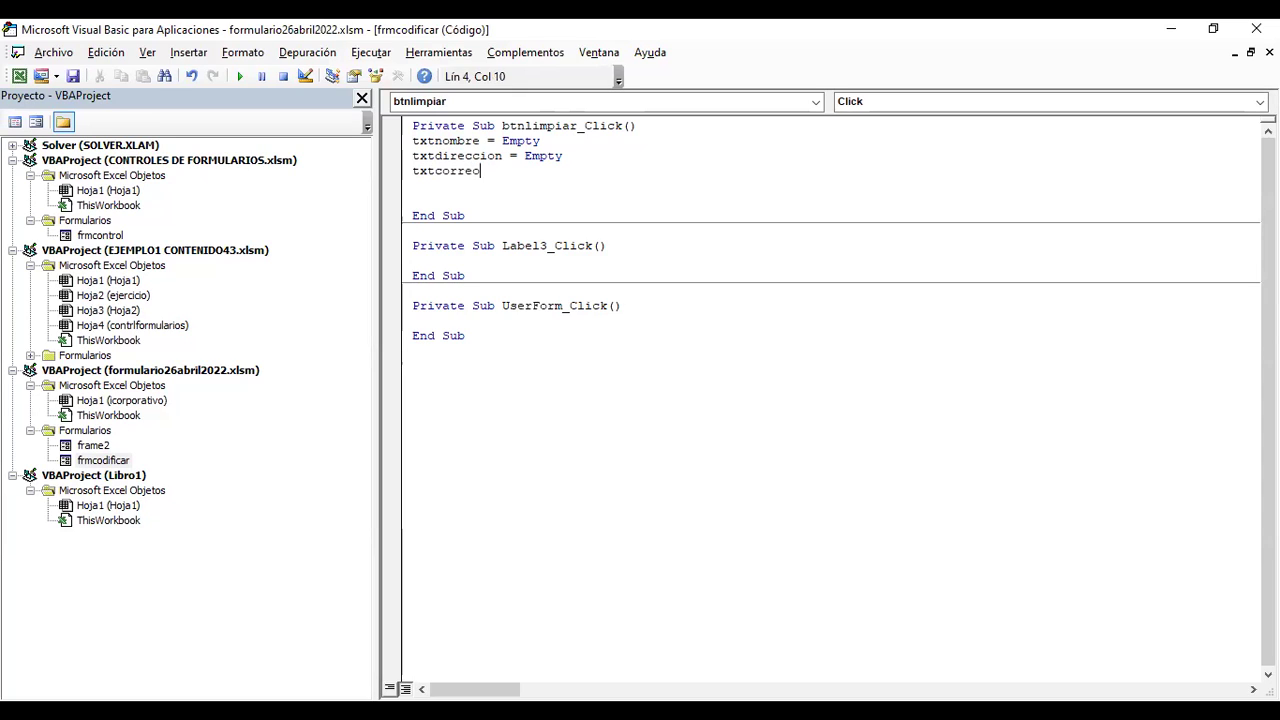
pyautogui.write('= ')
pyautogui.write('Em')
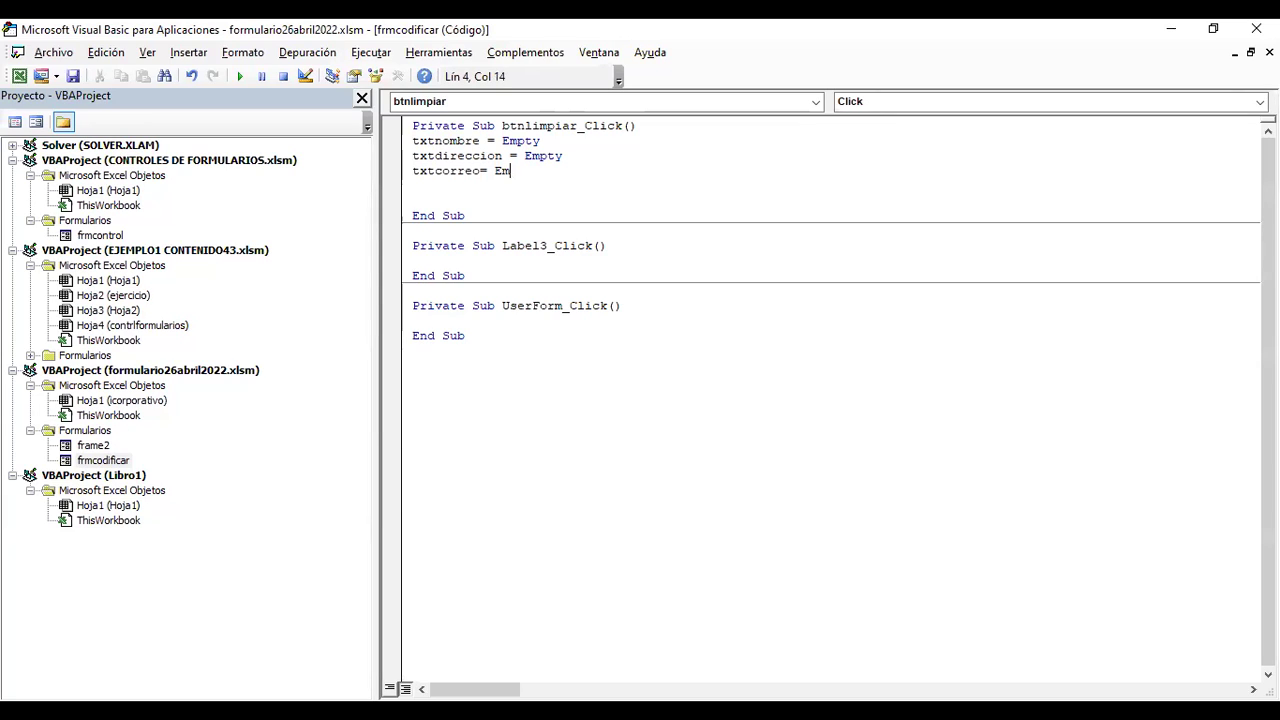
pyautogui.write('pty')
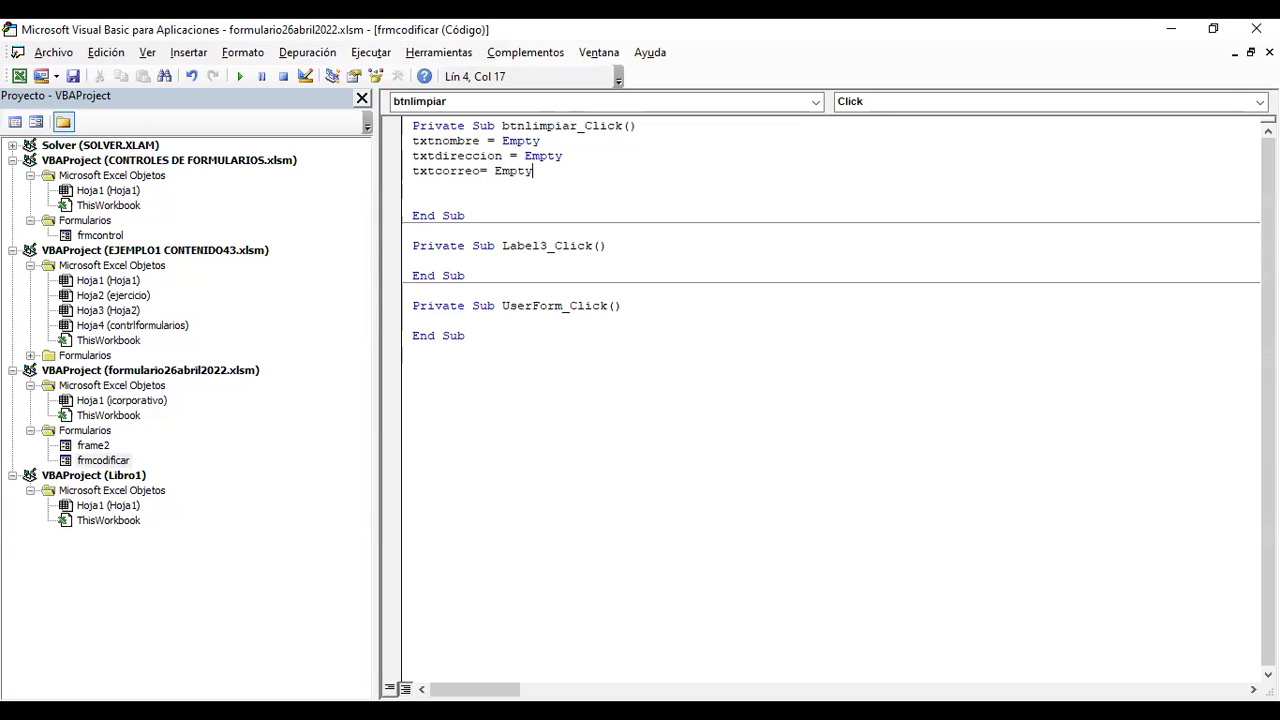
pyautogui.press('Return')
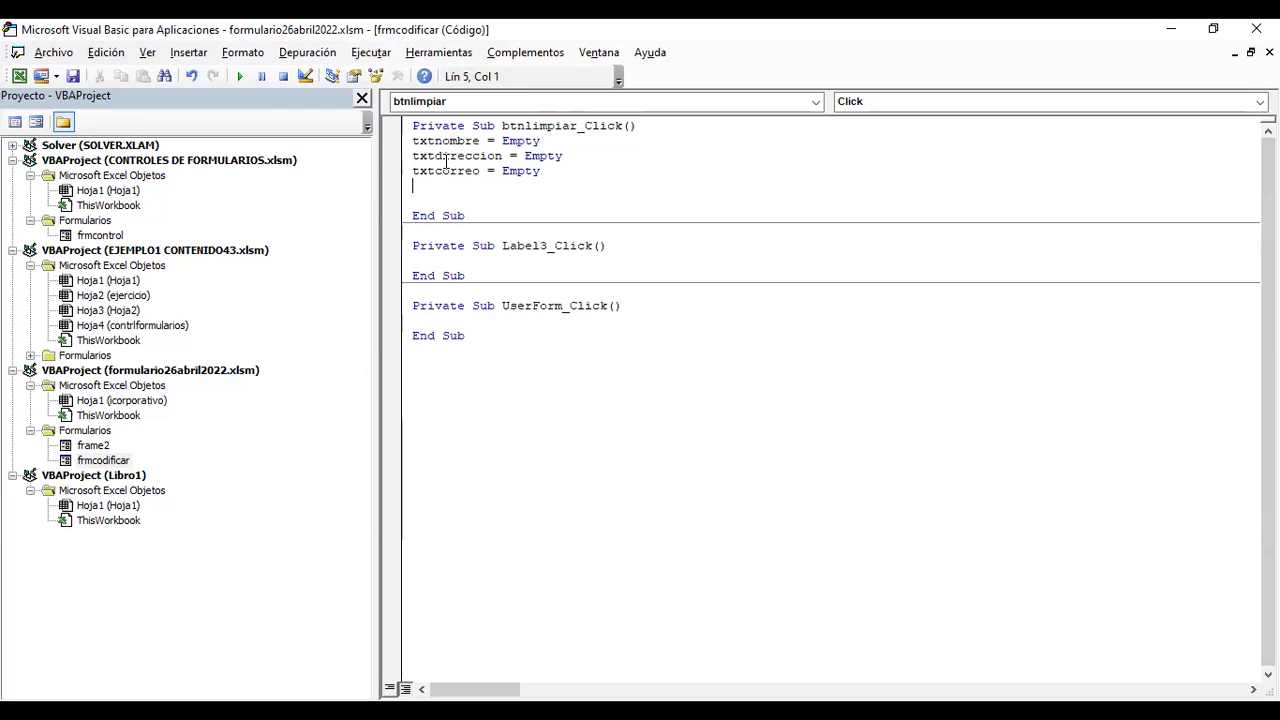
pyautogui.press('Delete')
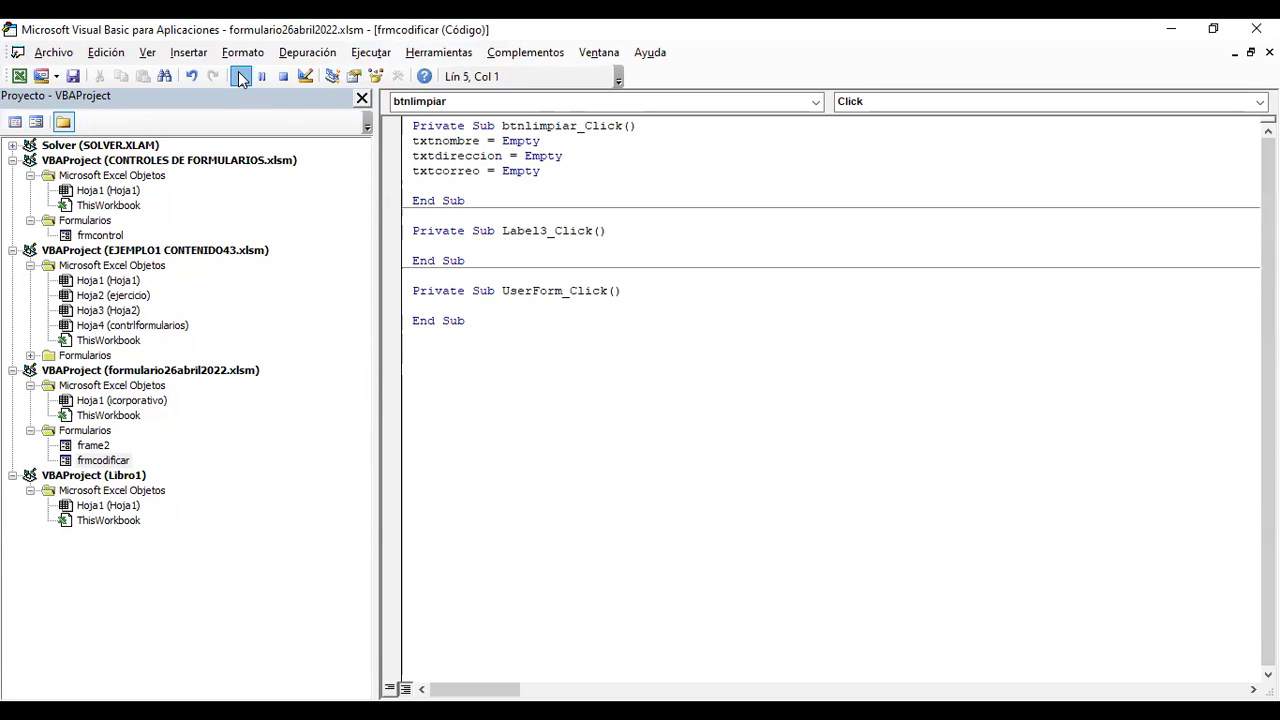
# Step: Run the CODIGO form and enter a test name, address and e-mail
pyautogui.click(241, 77)
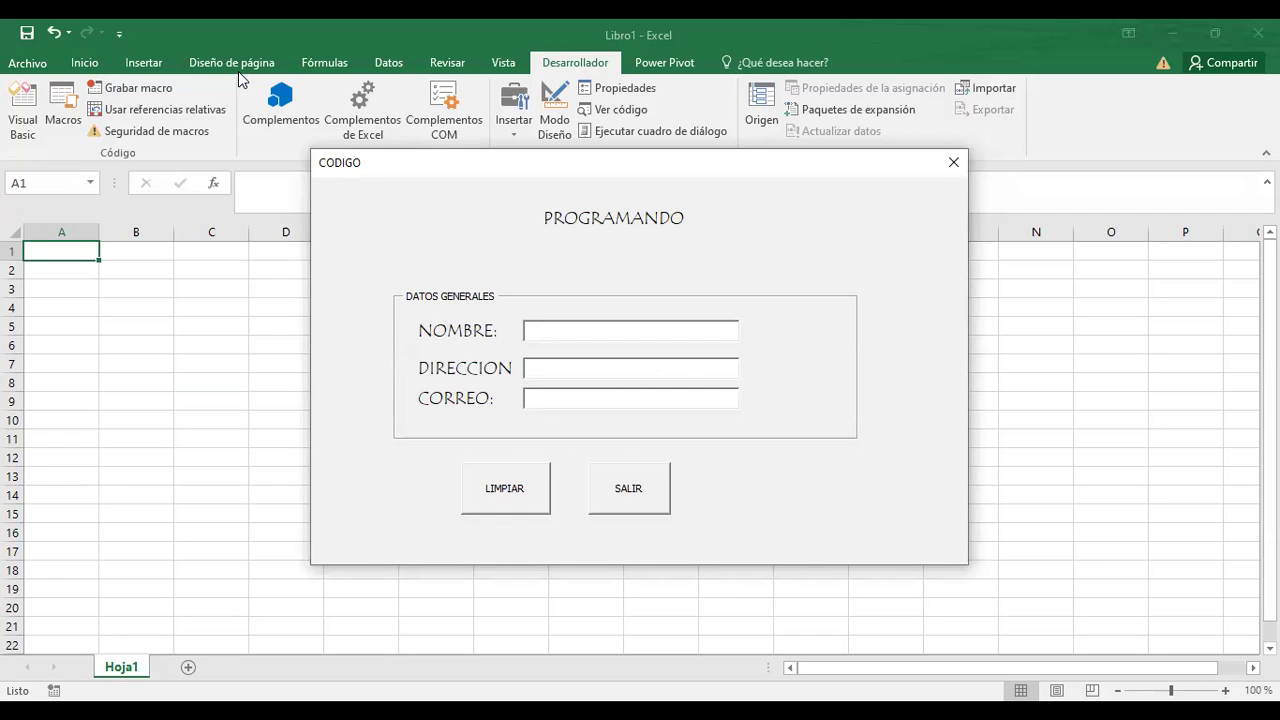
pyautogui.write('JOSE')
pyautogui.press('BackSpace')
pyautogui.press('BackSpace')
pyautogui.press('BackSpace')
pyautogui.press('BackSpace')
pyautogui.write('ALE')
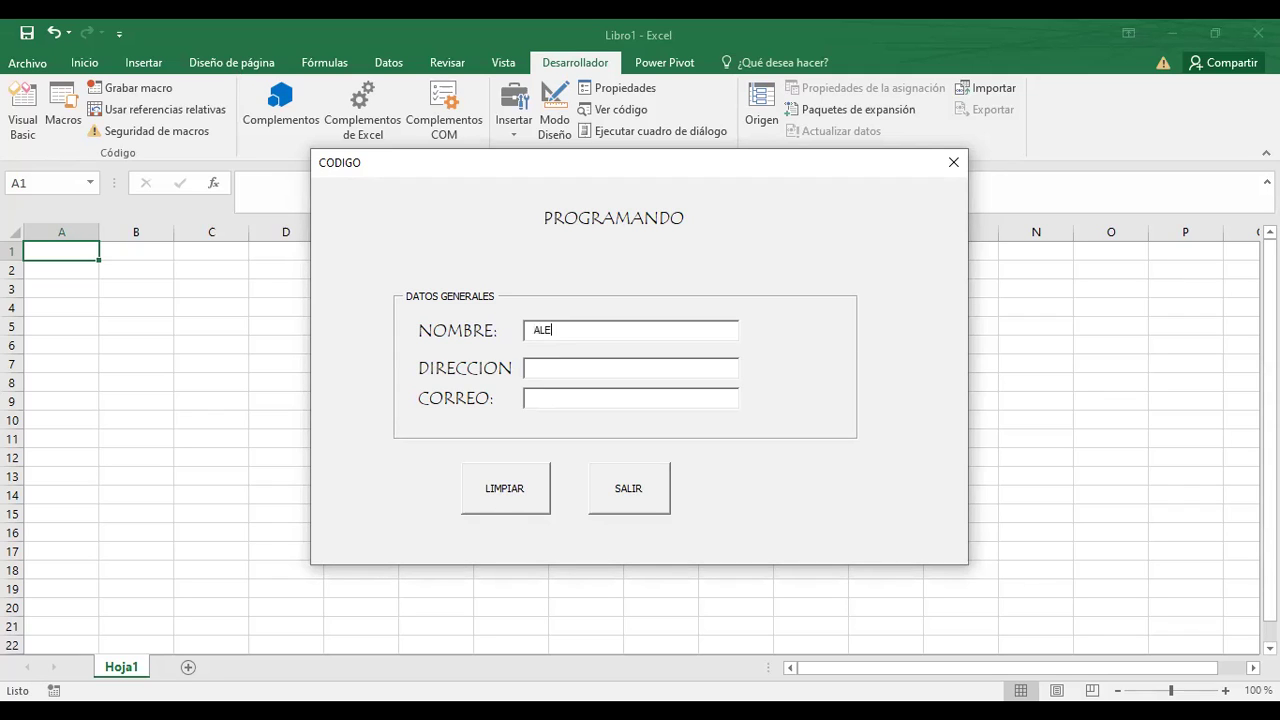
pyautogui.write('JANDRA')
pyautogui.click(577, 366)
pyautogui.write('CALLE SISIMILES')
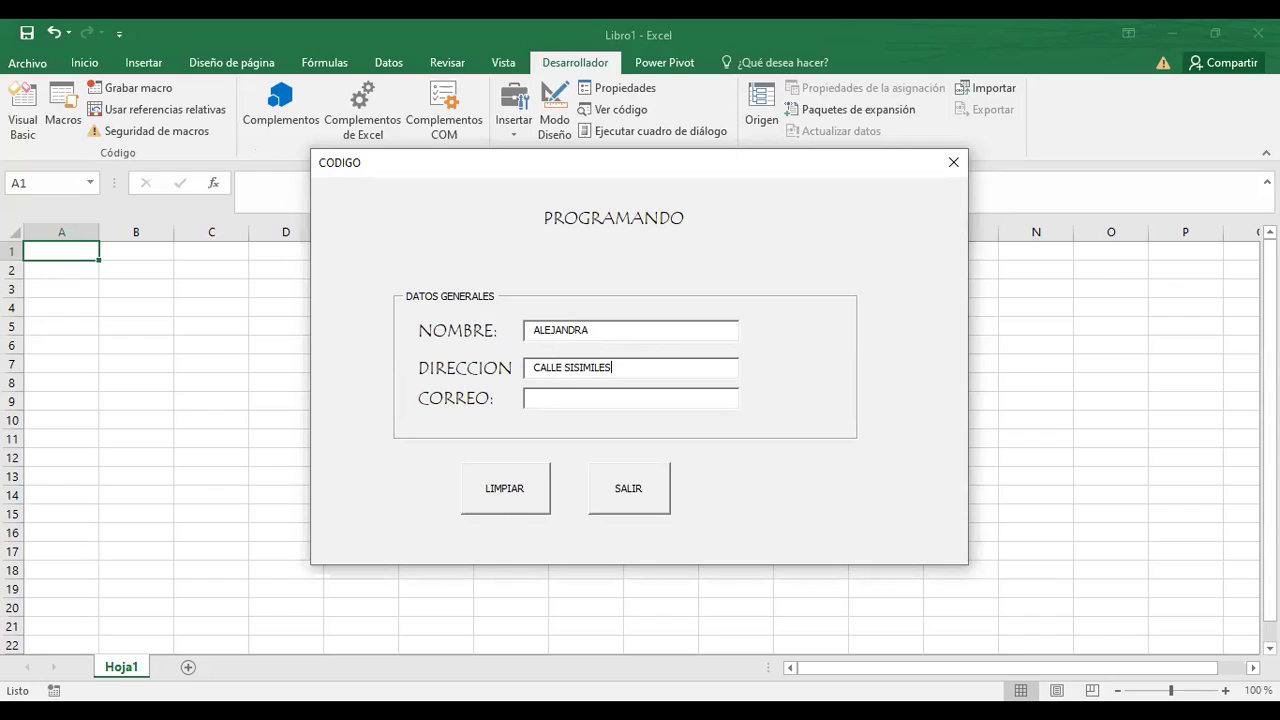
pyautogui.click(564, 399)
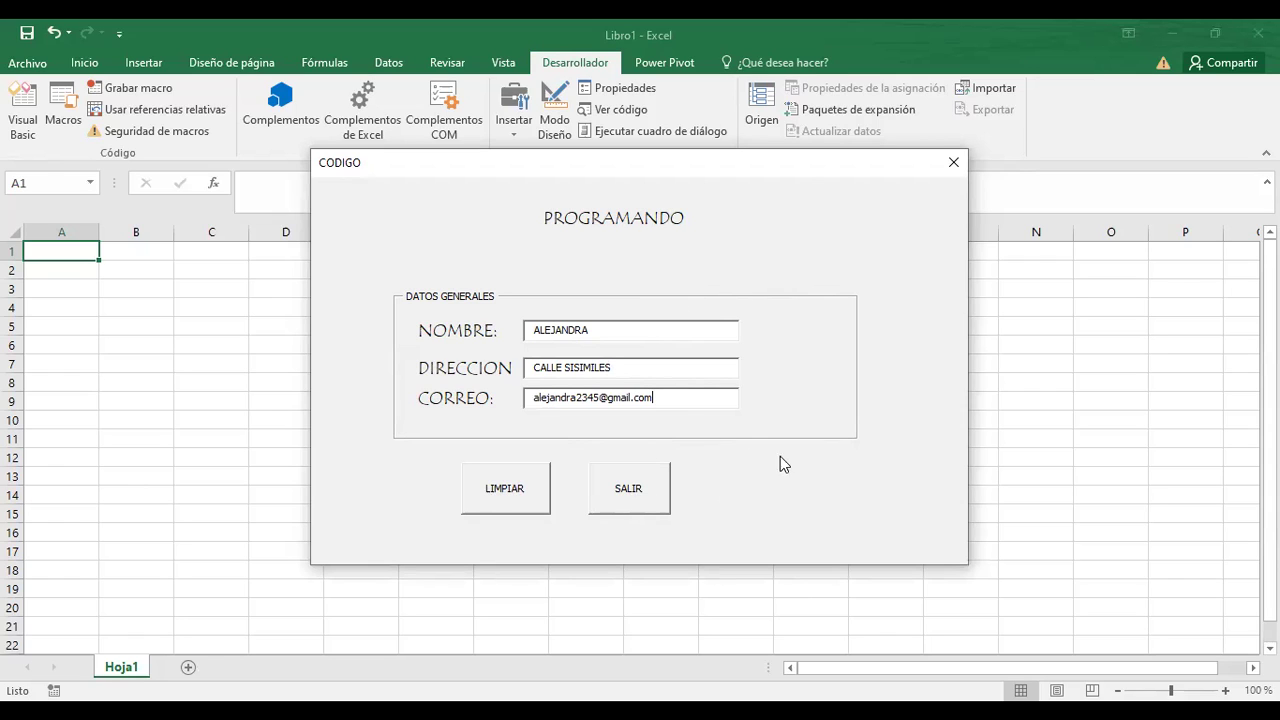
# Step: Clear the form with LIMPIAR, which leaves CORREO filled, and close it
pyautogui.click(486, 508)
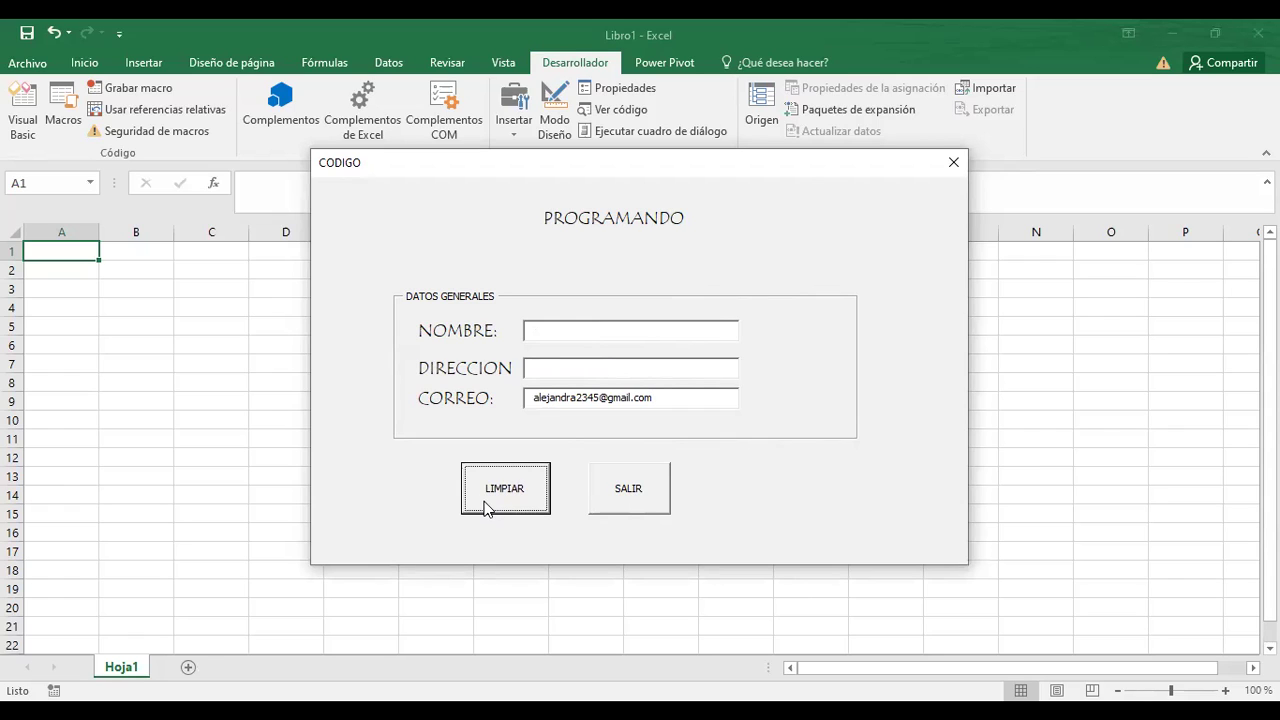
pyautogui.click(497, 489)
pyautogui.click(482, 479)
pyautogui.click(956, 165)
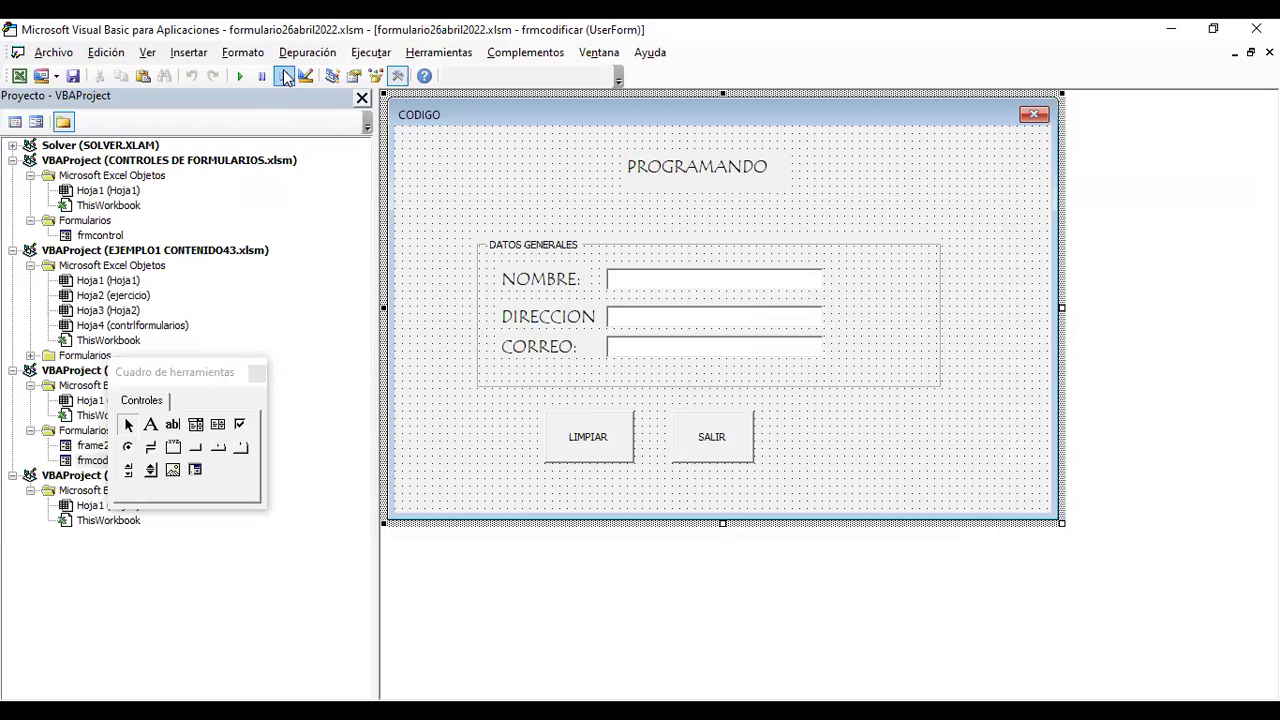
# Step: Return to the form design and show the CORREO box's properties via Ver > Ventana Propiedades
pyautogui.press('F7')
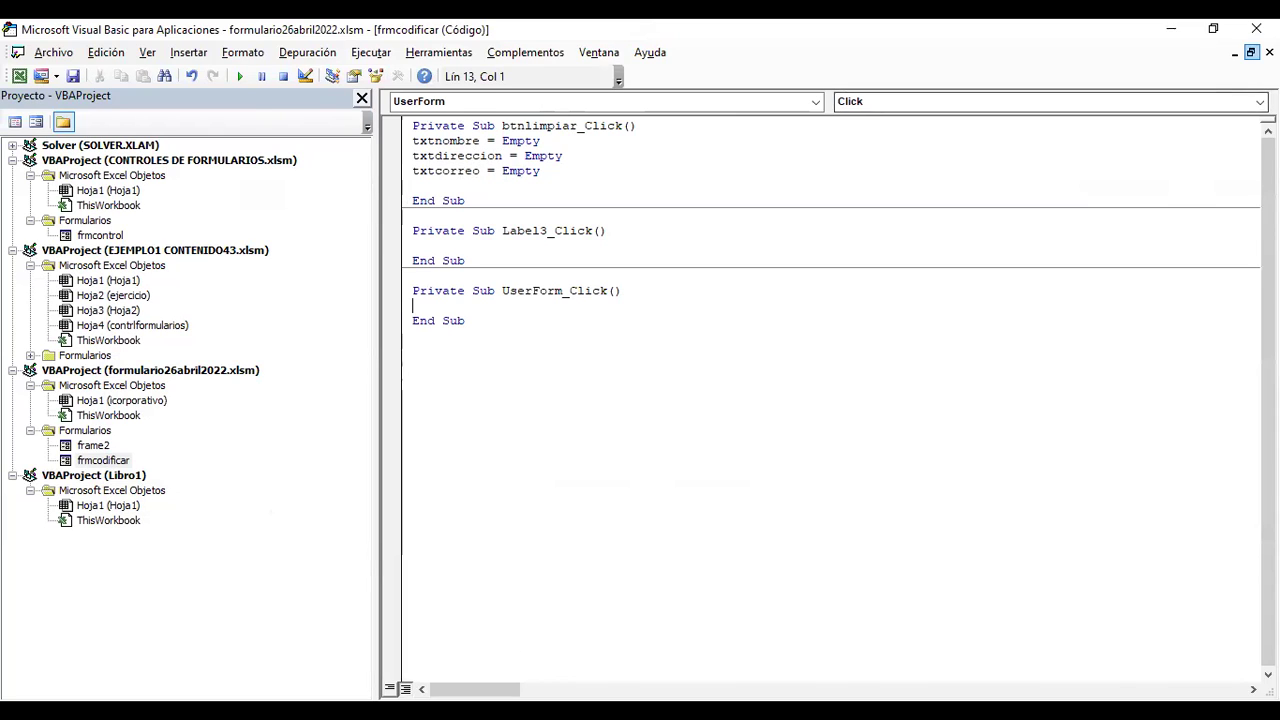
pyautogui.click(1269, 52)
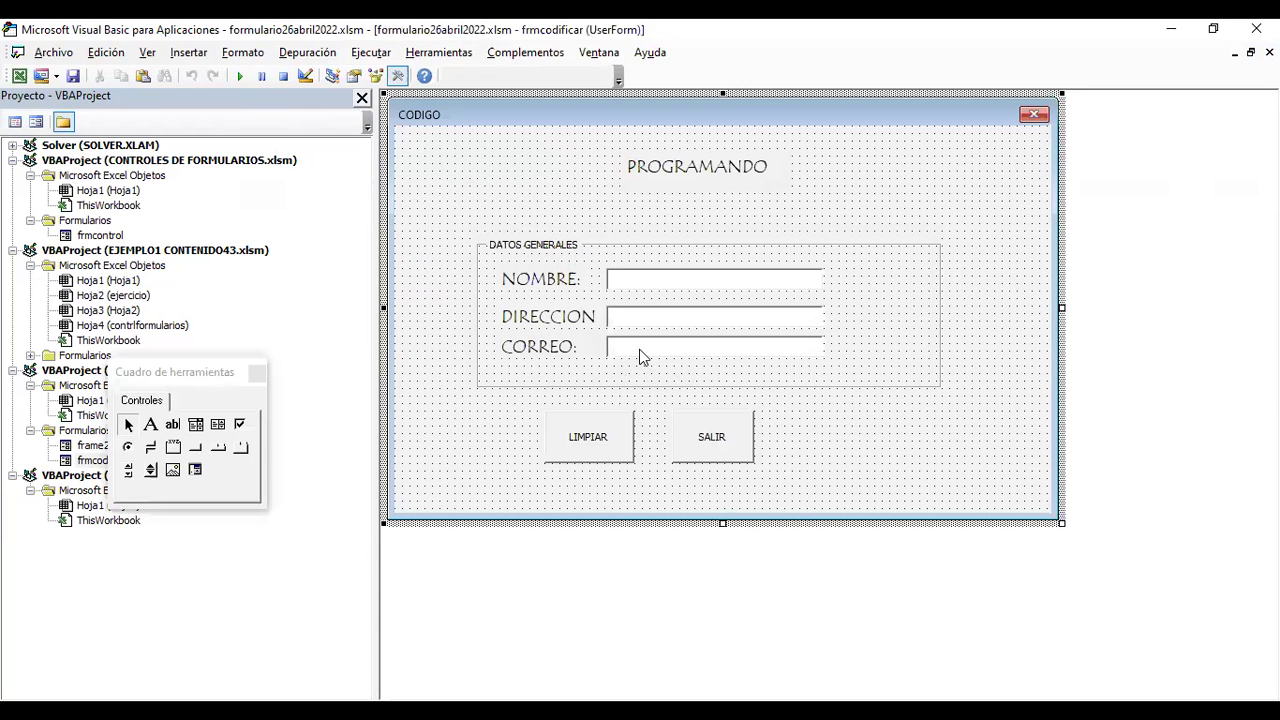
pyautogui.click(646, 350)
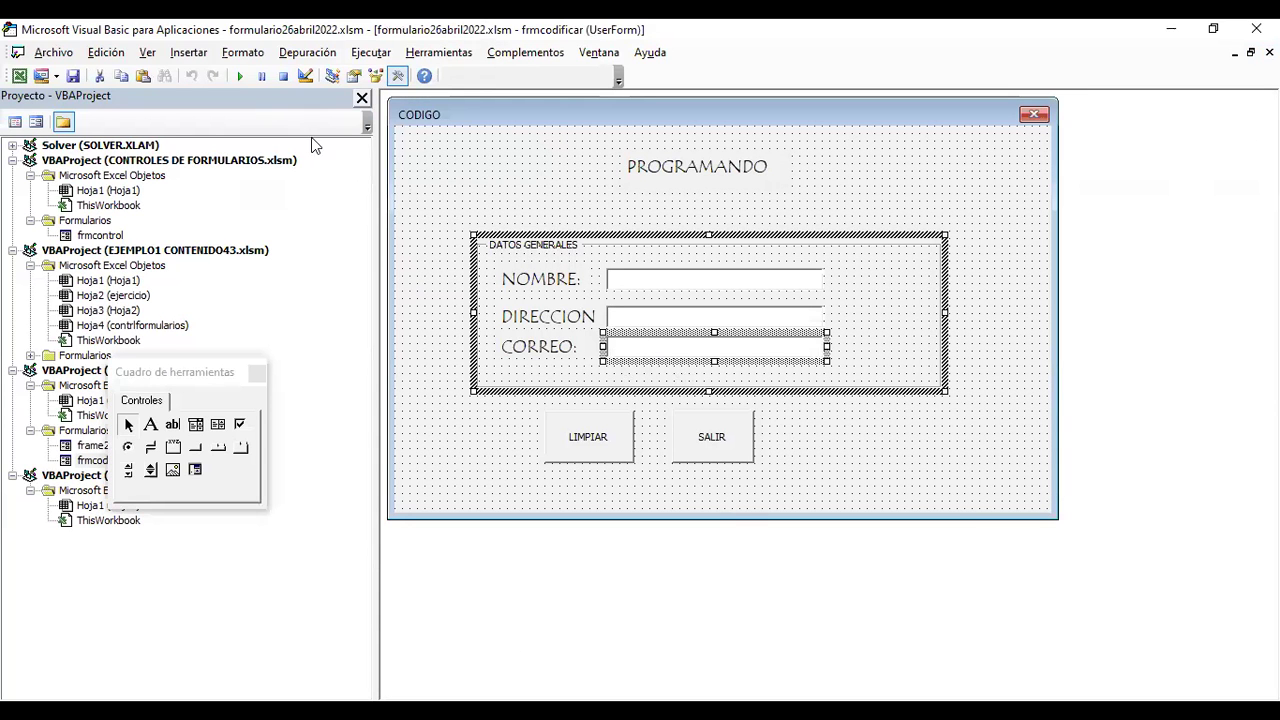
pyautogui.click(150, 53)
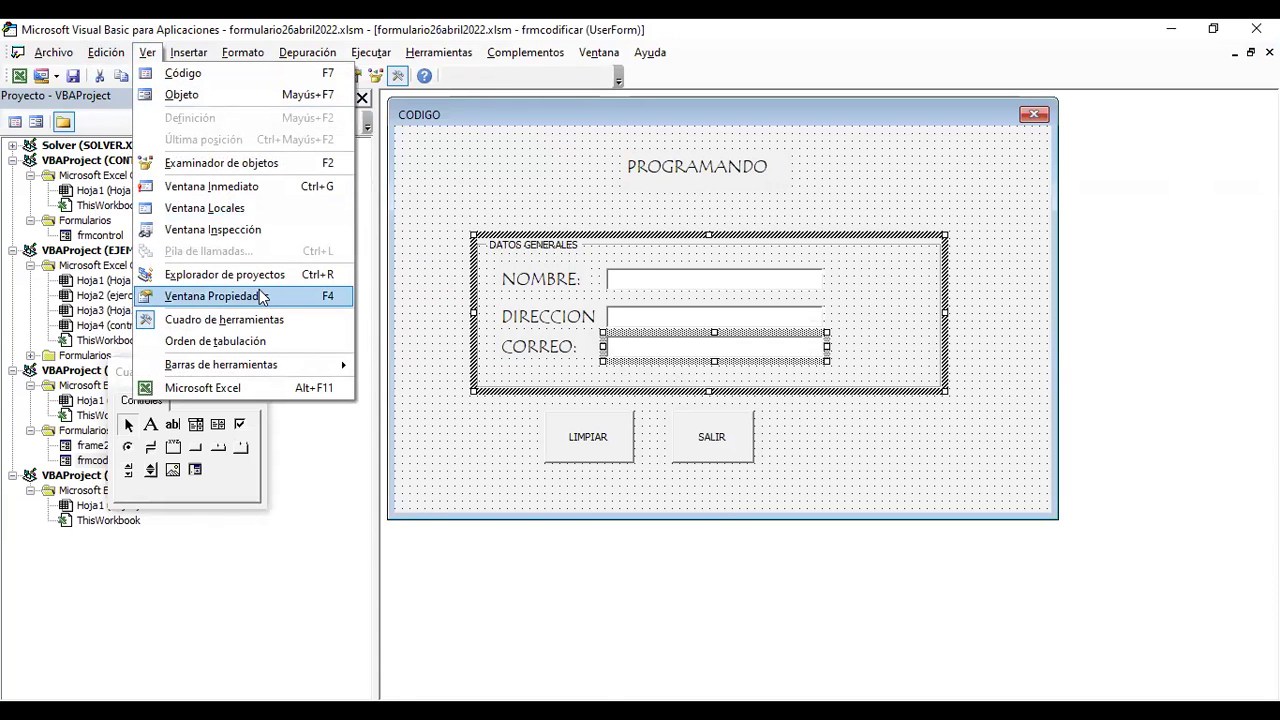
pyautogui.click(262, 297)
pyautogui.click(538, 163)
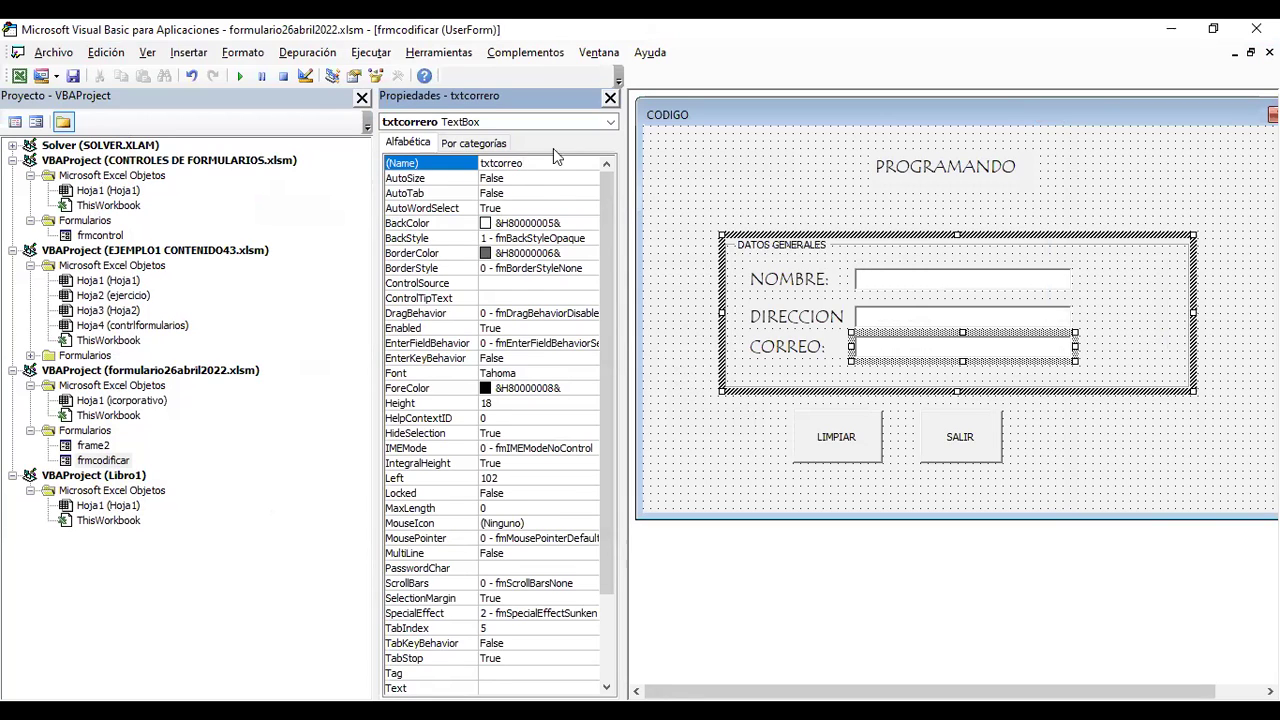
# Step: Select the CODIGO form, save the project and run the form
pyautogui.click(705, 185)
pyautogui.click(72, 76)
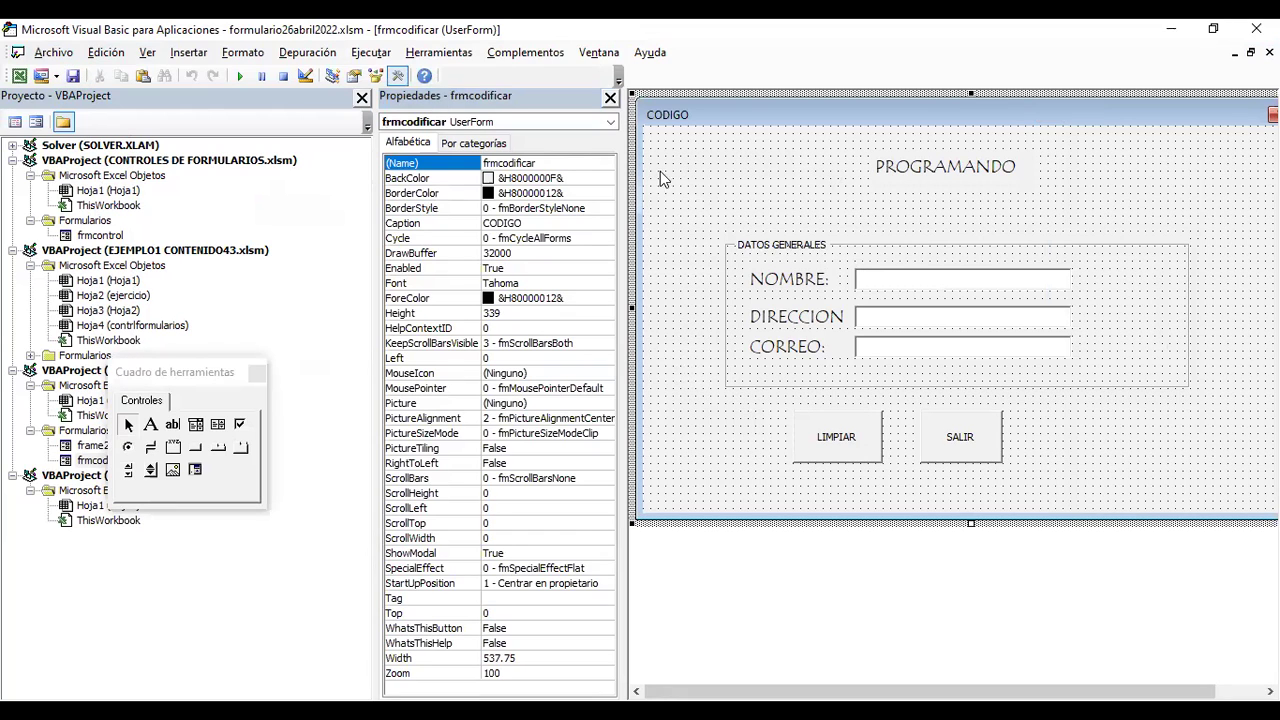
pyautogui.click(241, 77)
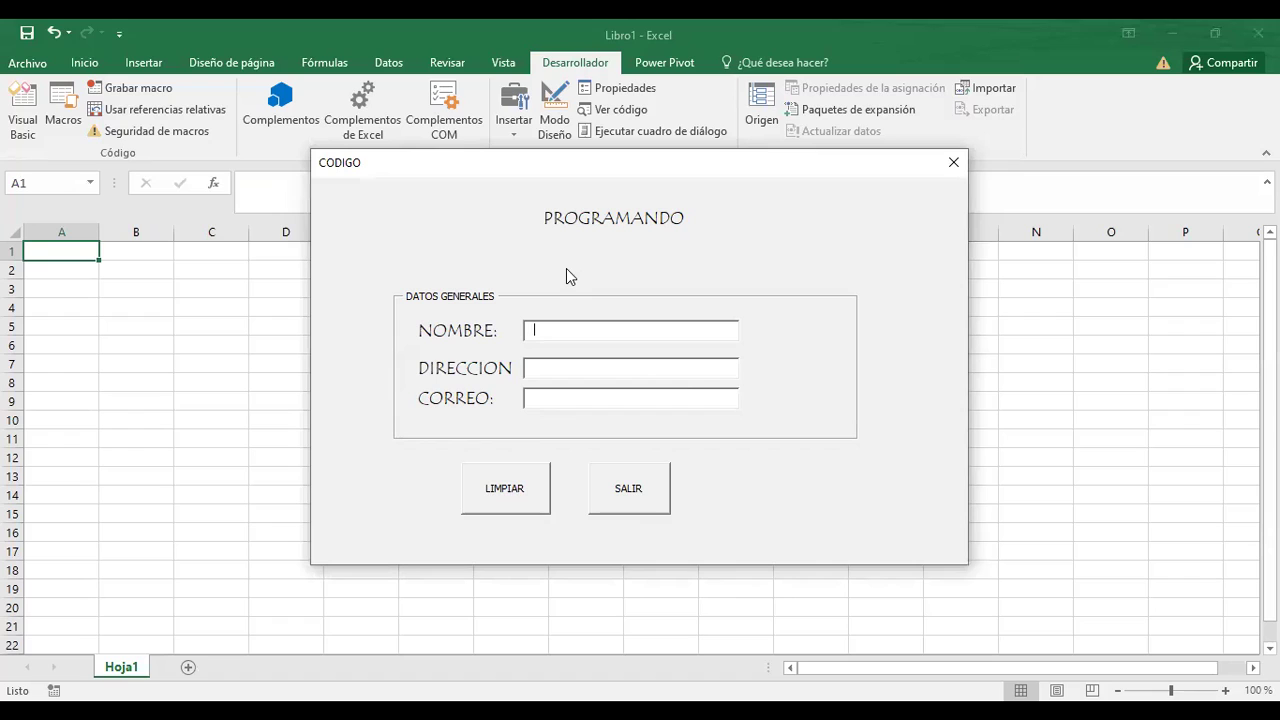
pyautogui.write('CARLOS')
pyautogui.click(572, 366)
pyautogui.write('SANTA TECLA')
pyautogui.click(556, 398)
pyautogui.write('FERN')
pyautogui.press('BackSpace')
pyautogui.press('BackSpace')
pyautogui.press('BackSpace')
pyautogui.press('BackSpace')
pyautogui.write('dsfsdfdsfs')
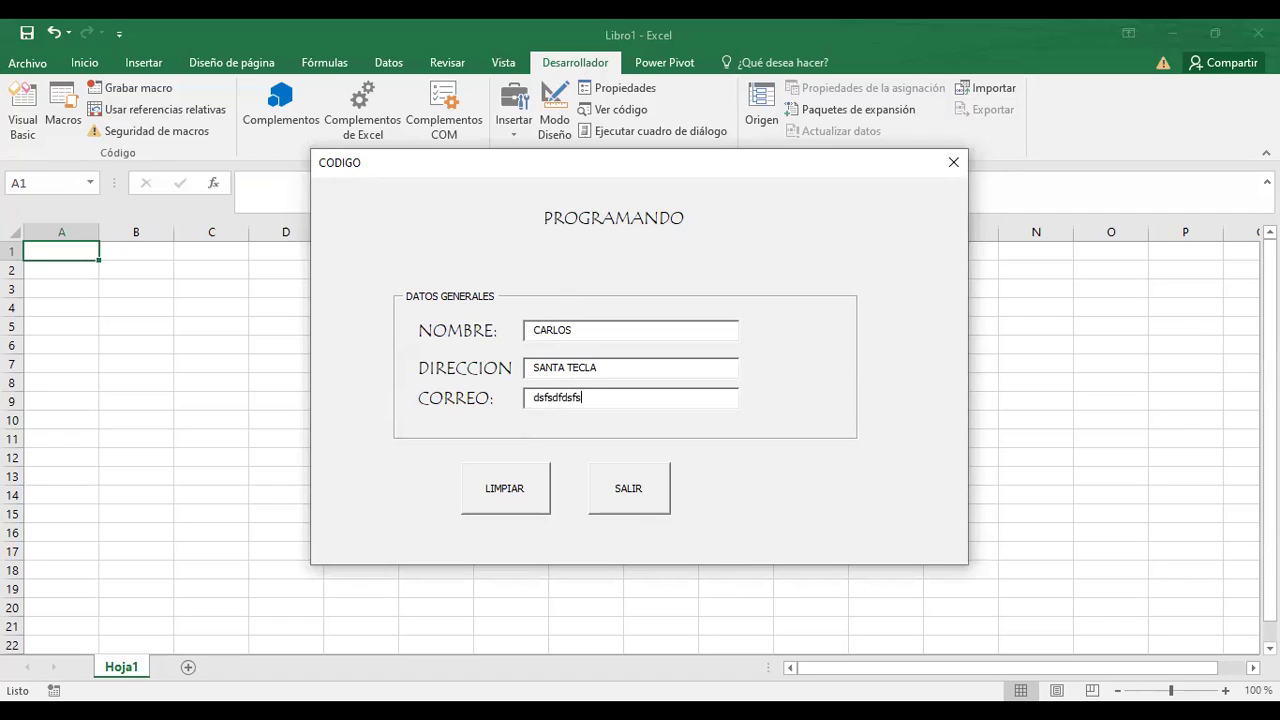
pyautogui.write('@gmail.com')
pyautogui.click(505, 493)
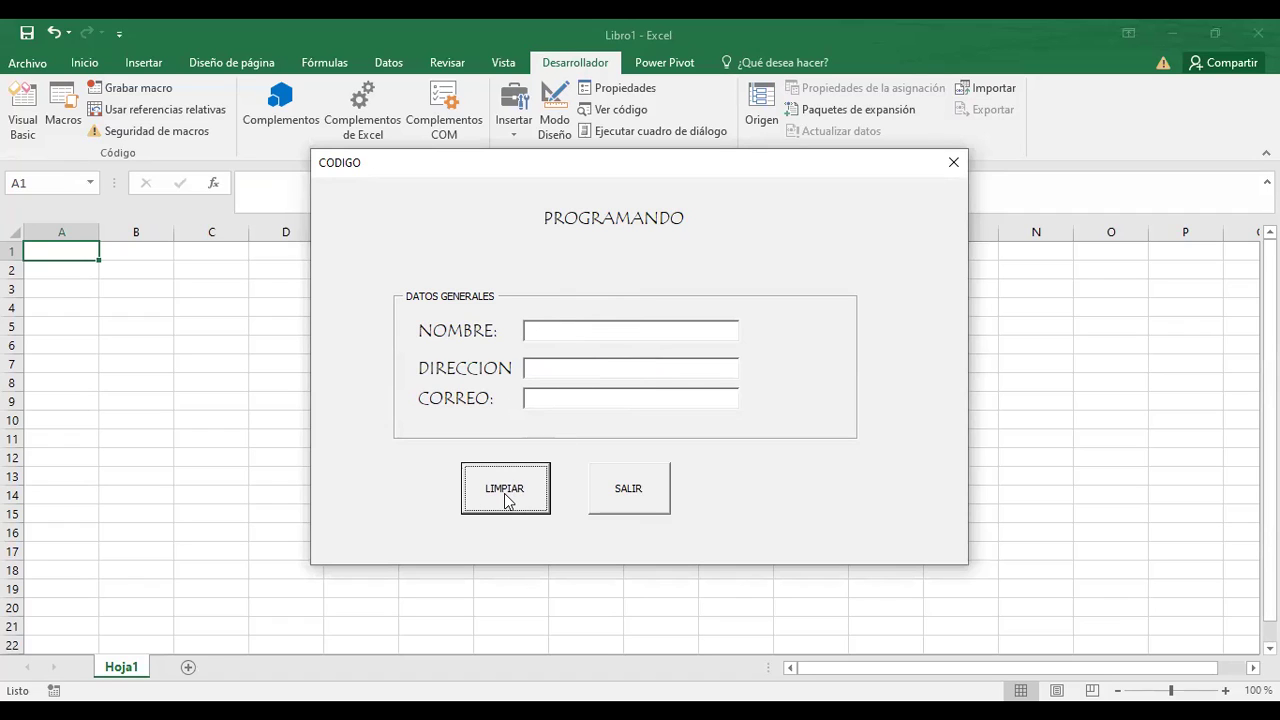
pyautogui.click(539, 333)
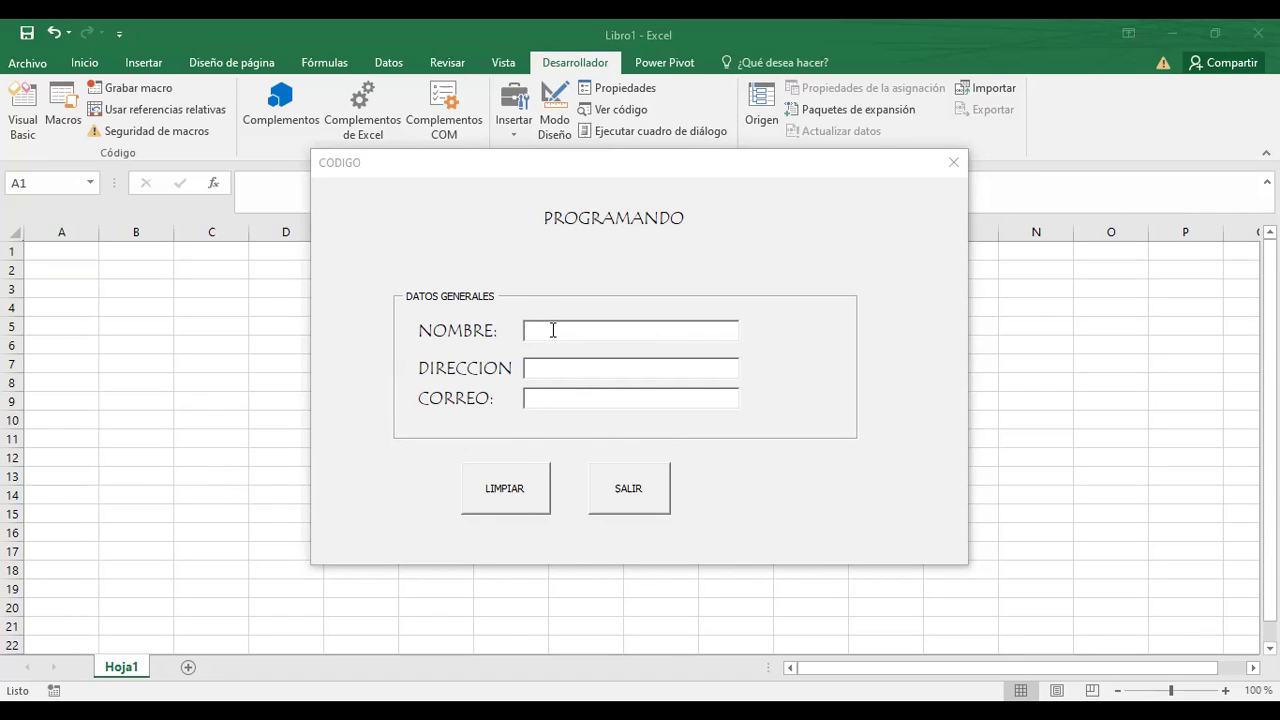
pyautogui.click(553, 330)
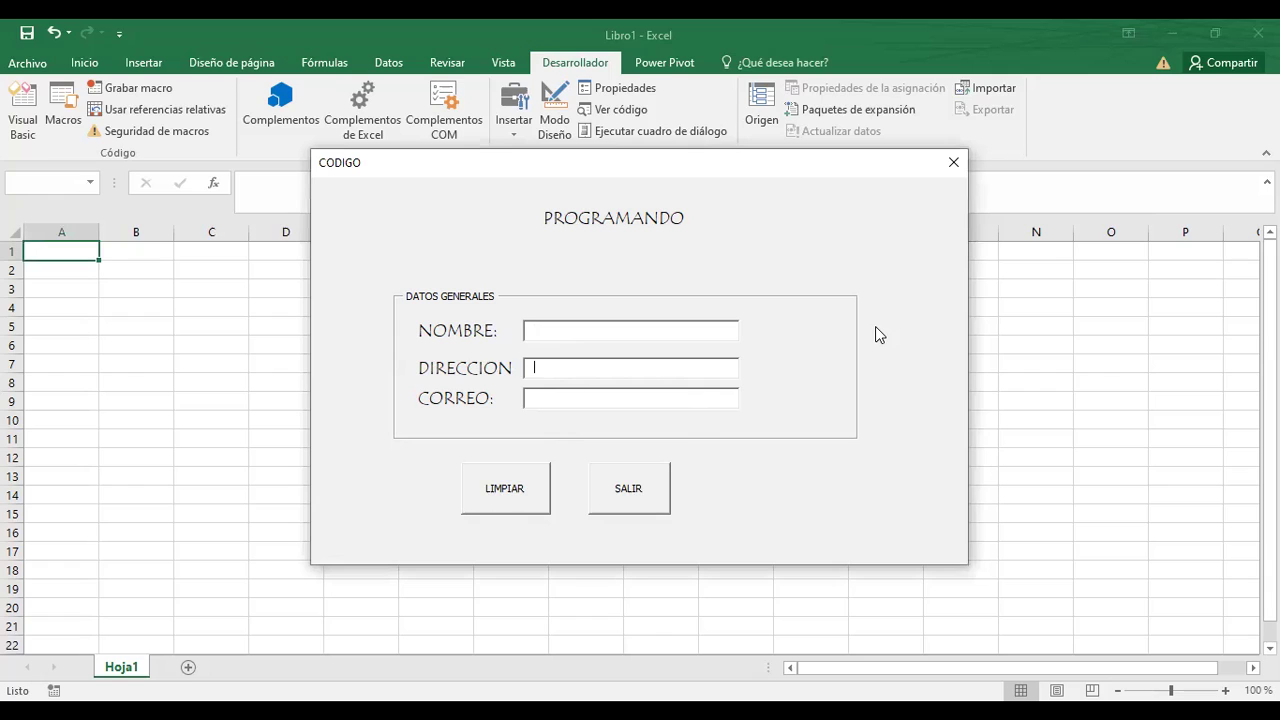
pyautogui.click(527, 490)
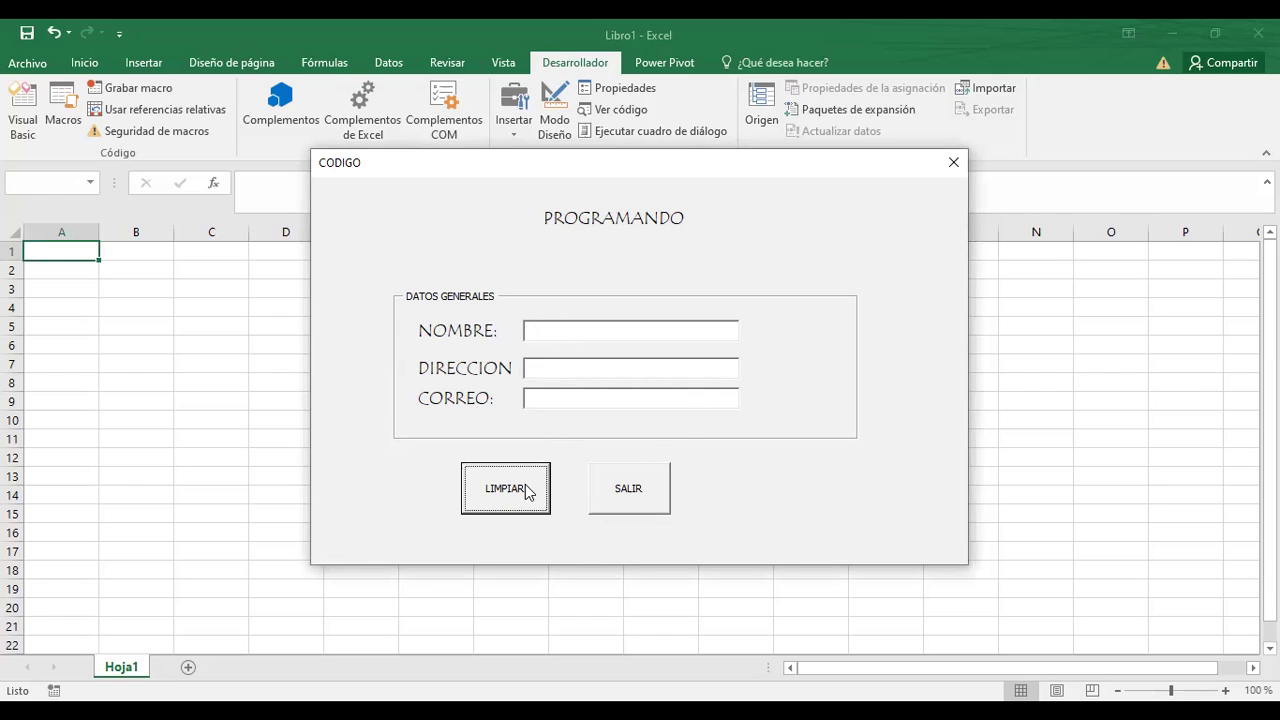
pyautogui.click(572, 331)
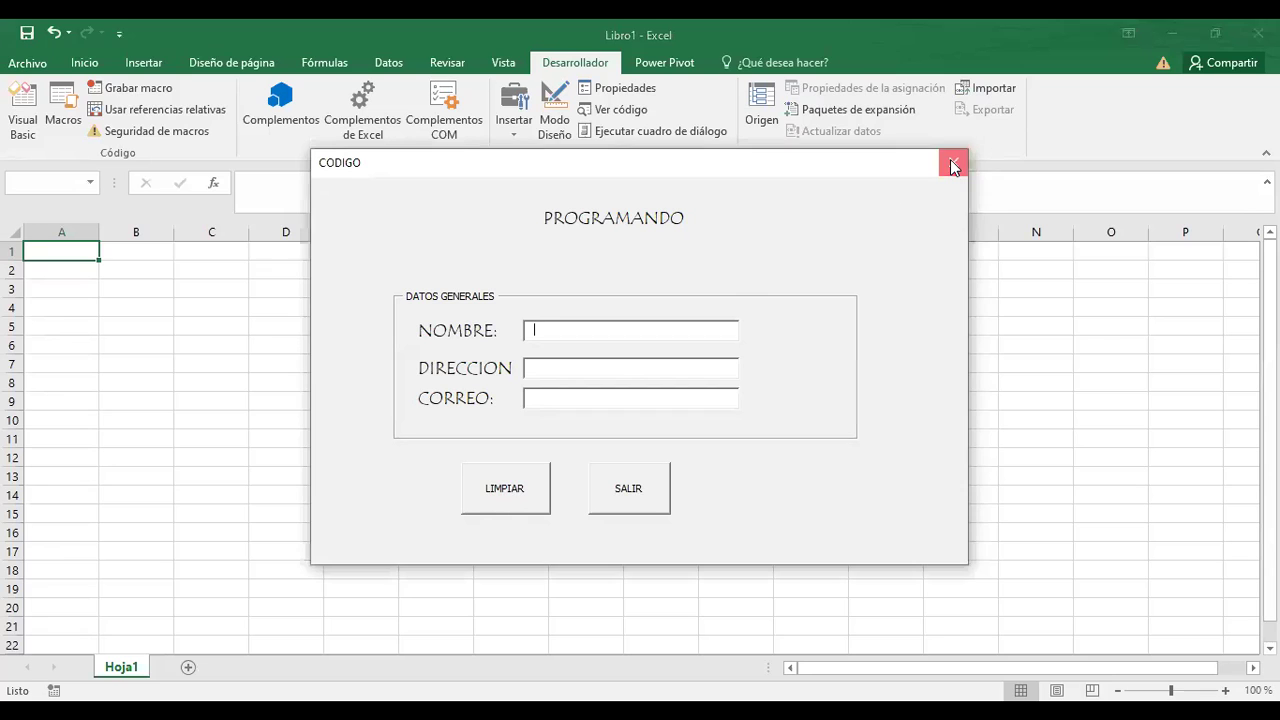
# Step: Add txtnombre.SetFocus after txtcorreo = Empty in btnlimpiar_Click and save
pyautogui.click(950, 160)
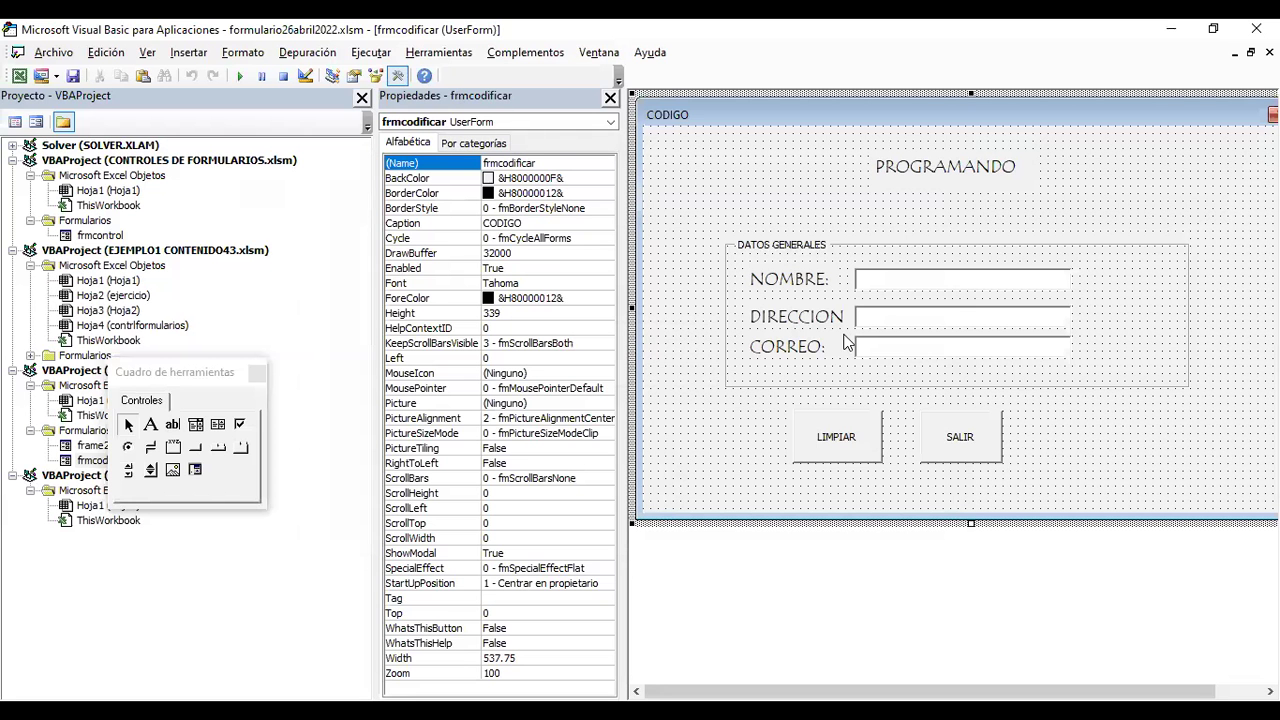
pyautogui.doubleClick(851, 422)
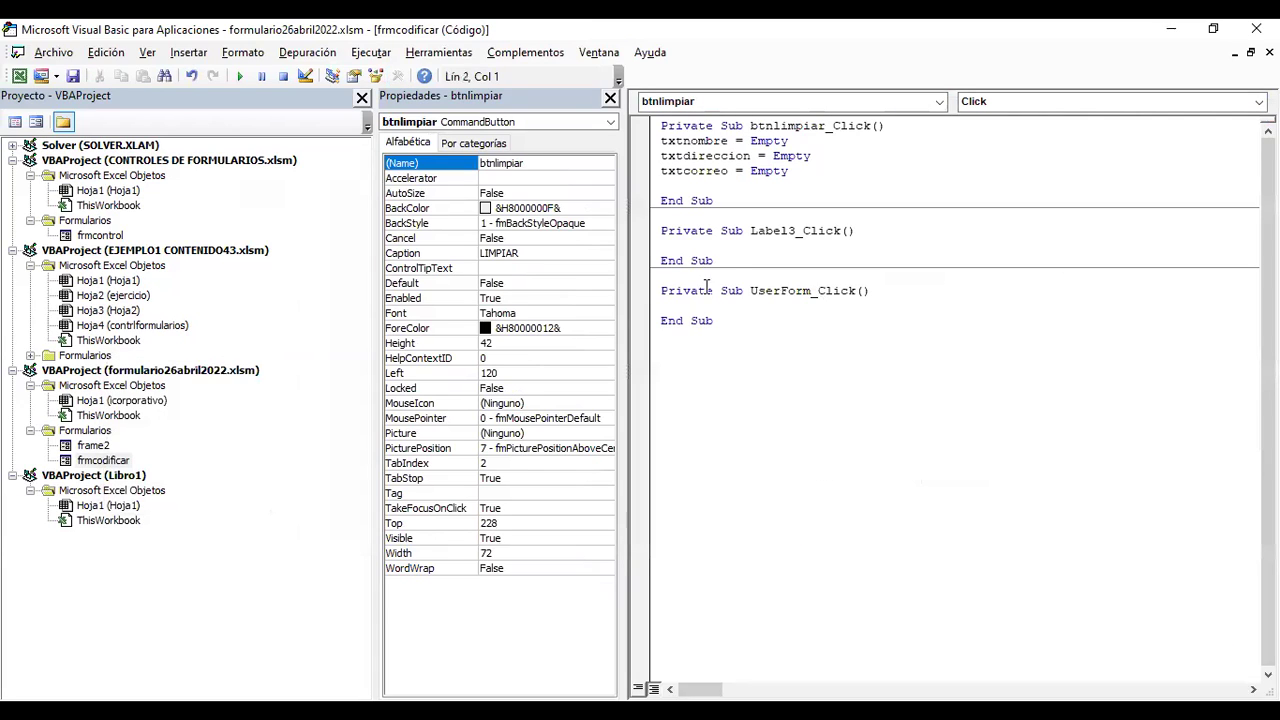
pyautogui.click(823, 172)
pyautogui.press('Return')
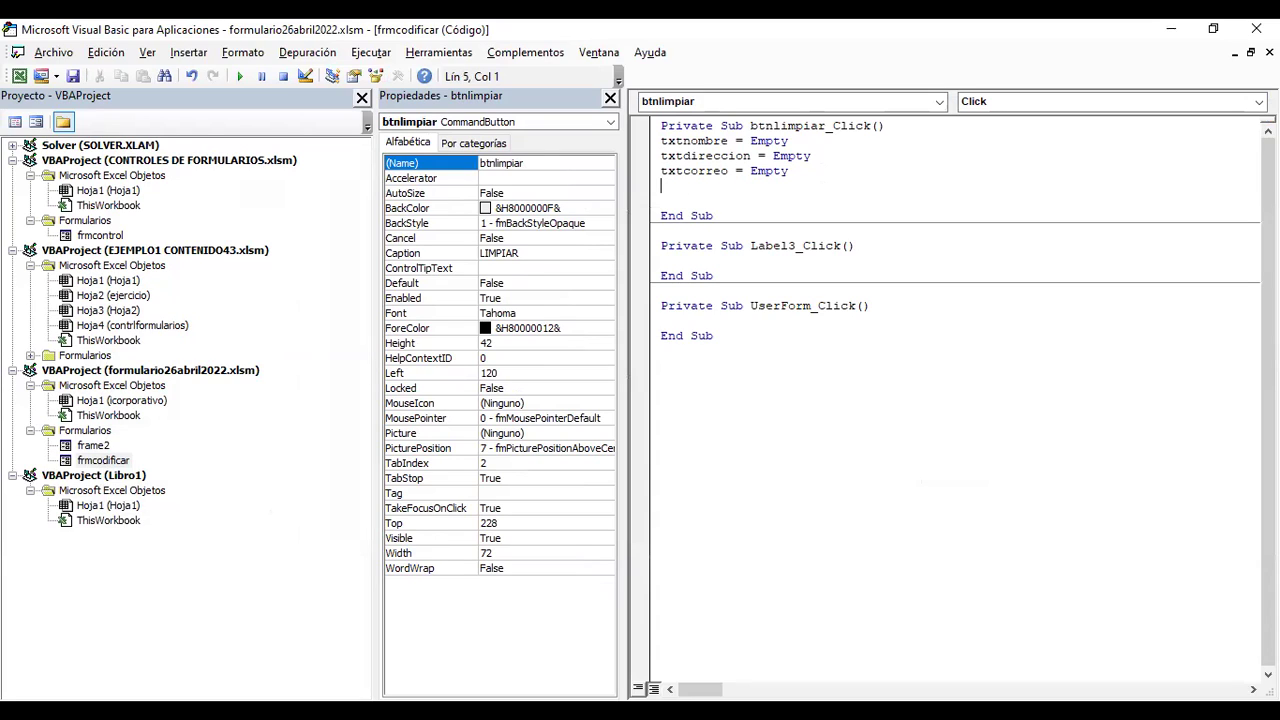
pyautogui.write('txt')
pyautogui.write('nombre')
pyautogui.write('.')
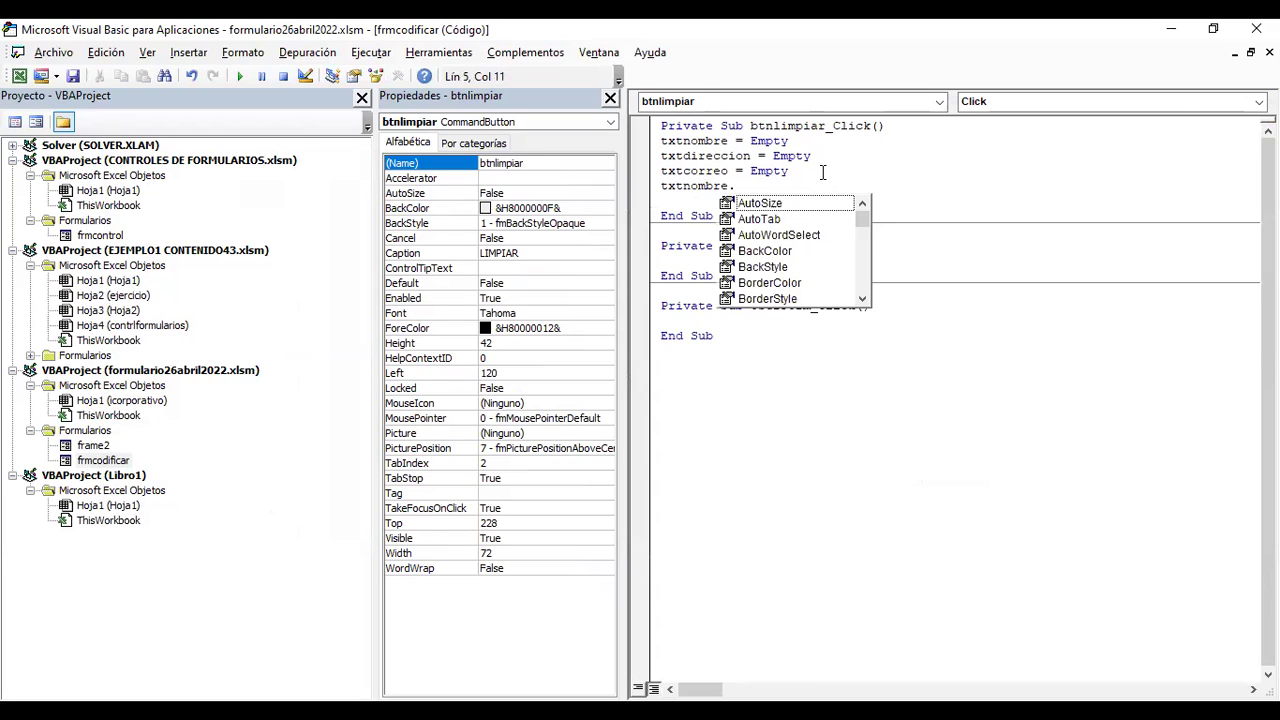
pyautogui.write('SE')
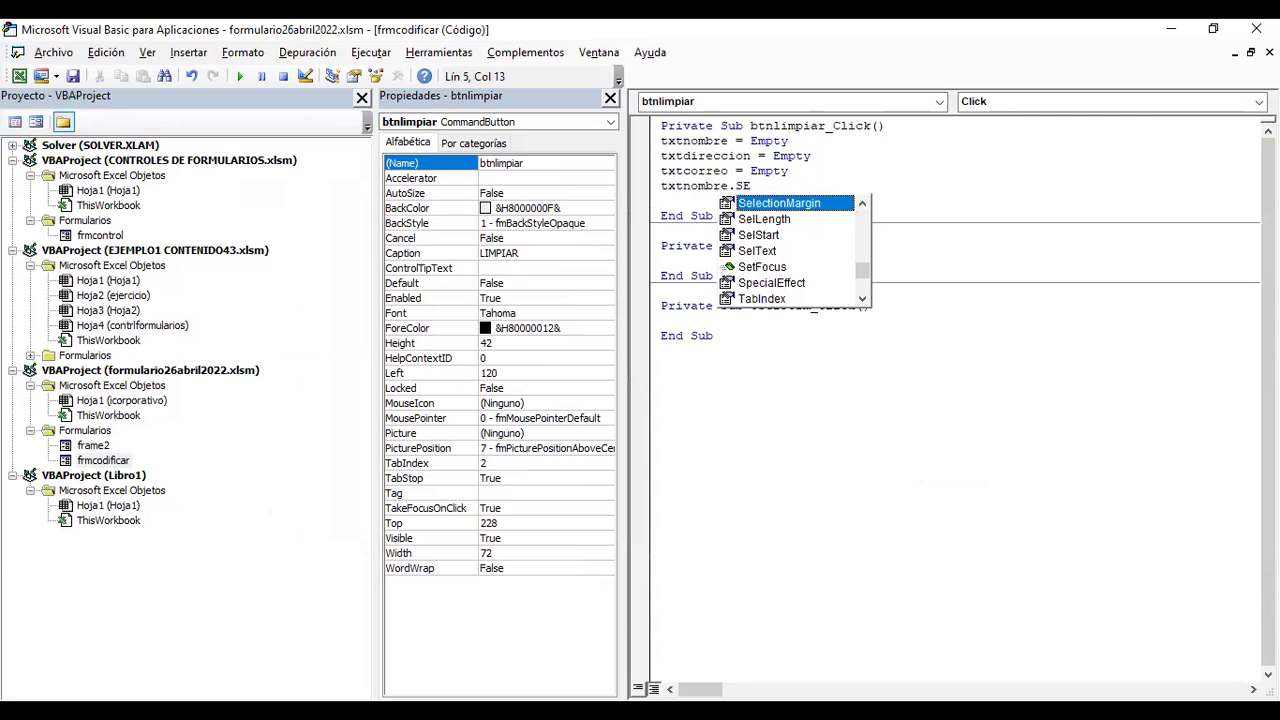
pyautogui.press('BackSpace')
pyautogui.write('et')
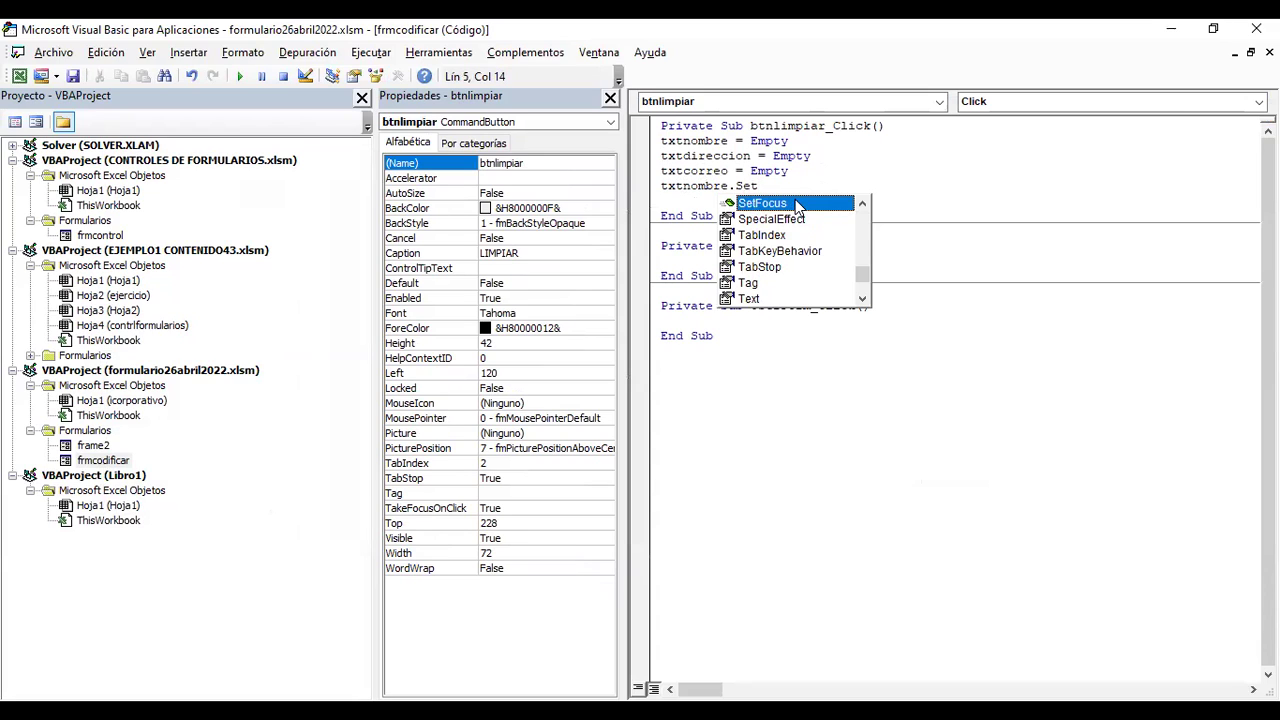
pyautogui.doubleClick(797, 206)
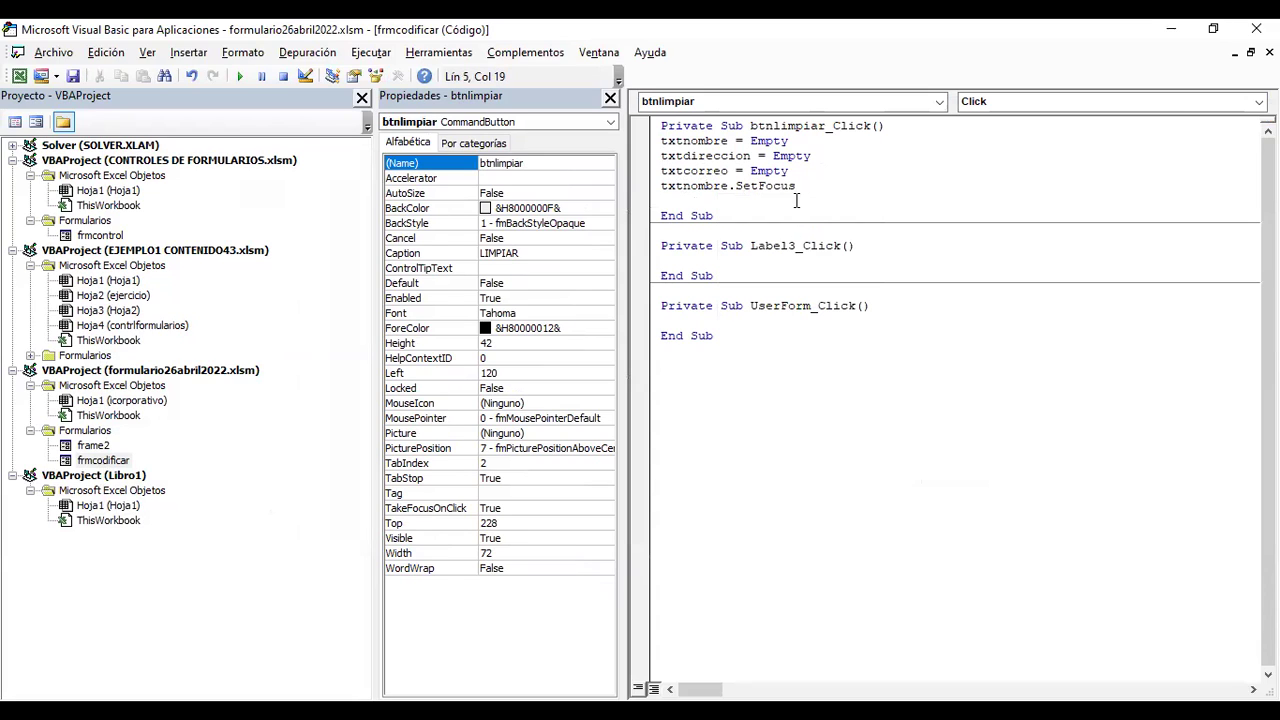
pyautogui.click(72, 78)
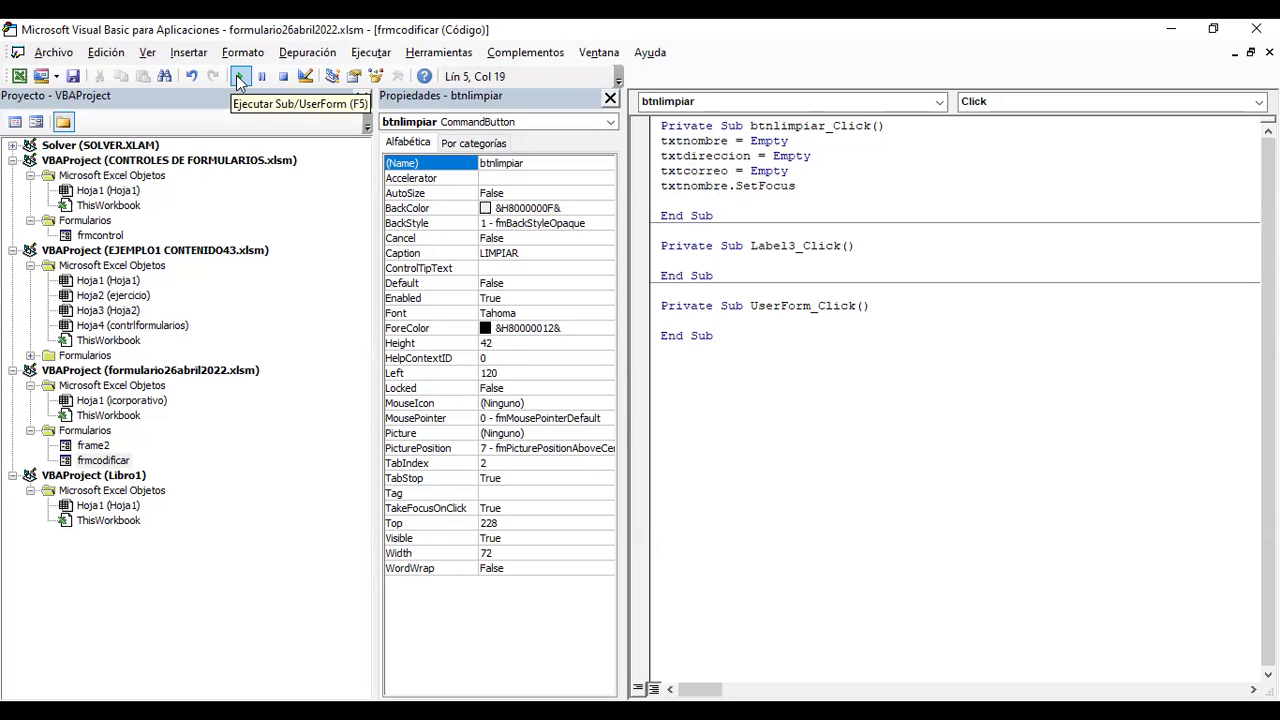
# Step: Run the form, fill NOMBRE, DIRECCION and CORREO with sample text, clear them, and try SALIR
pyautogui.click(239, 78)
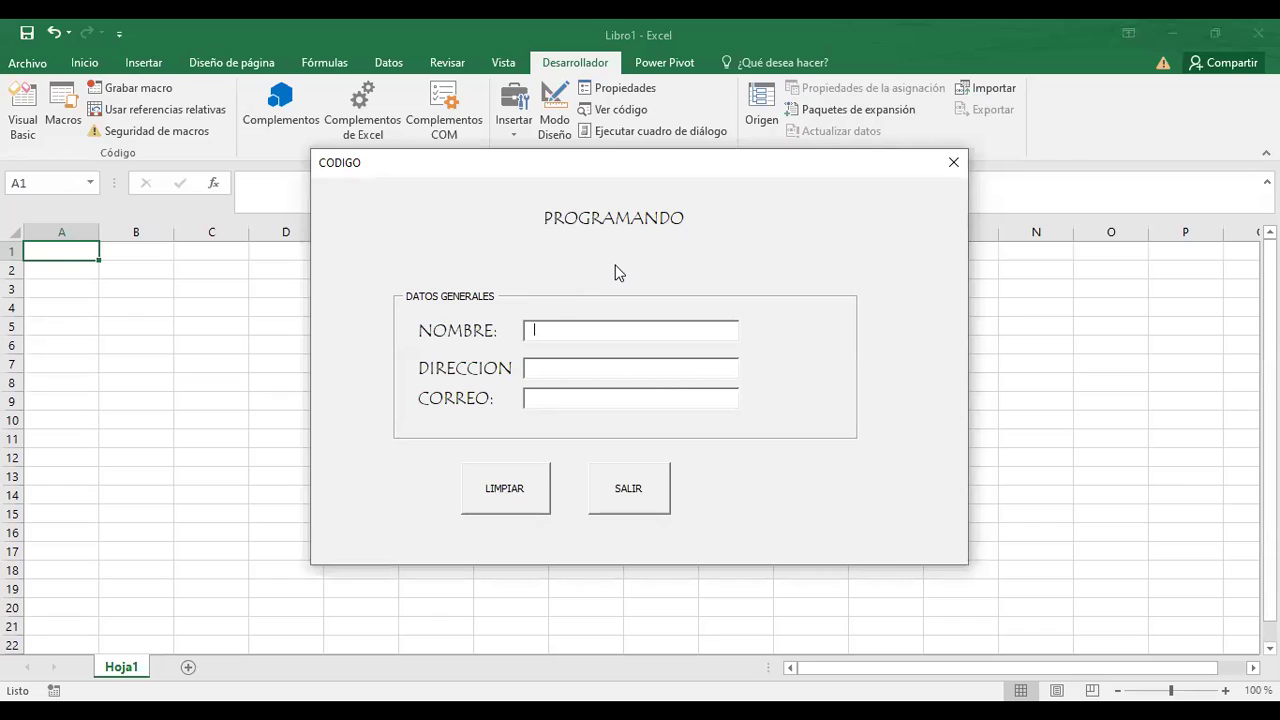
pyautogui.write('eduardo')
pyautogui.click(577, 374)
pyautogui.write('regegere')
pyautogui.click(566, 397)
pyautogui.write('ertertteet')
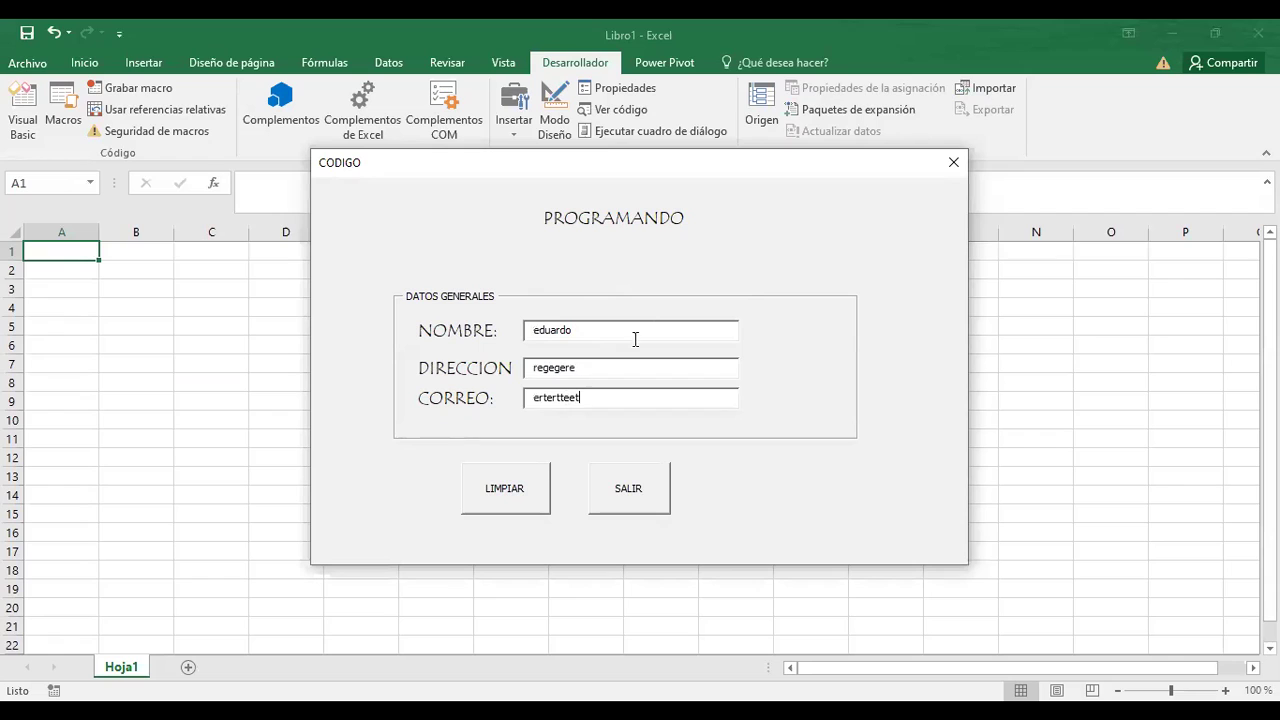
pyautogui.click(519, 498)
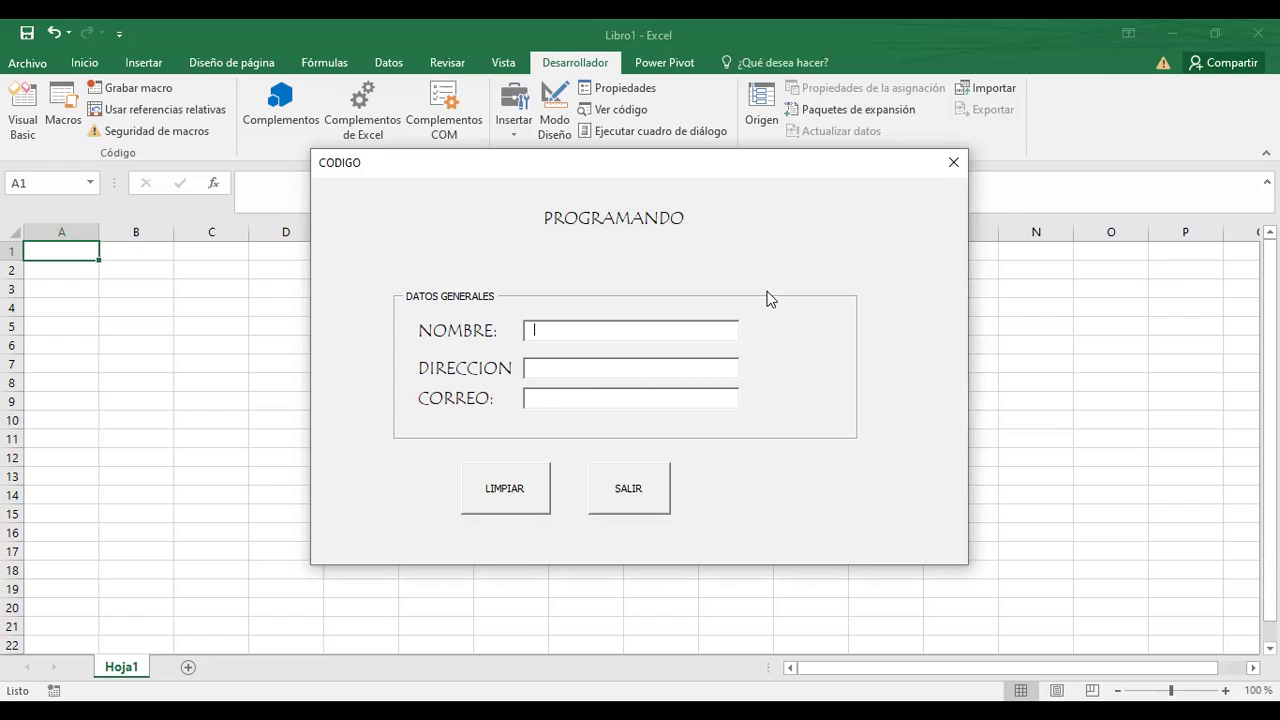
pyautogui.click(629, 489)
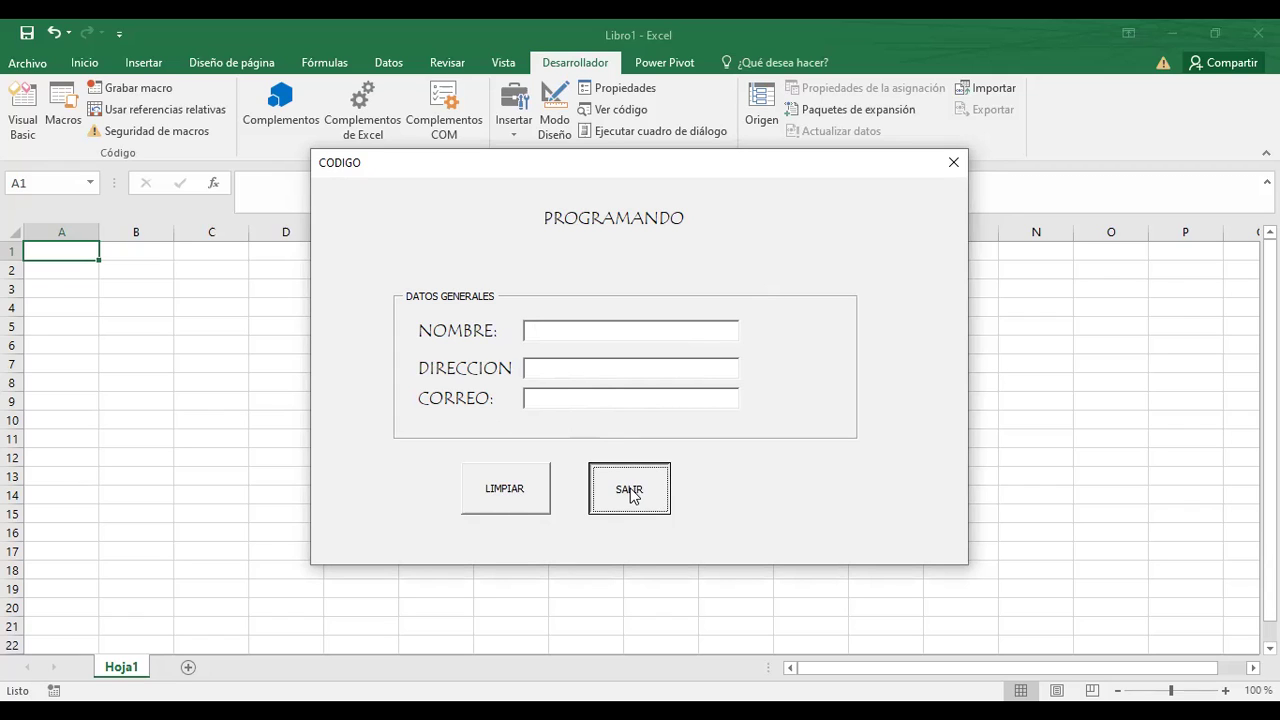
# Step: Close the running form and type End in the SALIR button's btnsallir_Click
pyautogui.click(957, 165)
pyautogui.doubleClick(962, 436)
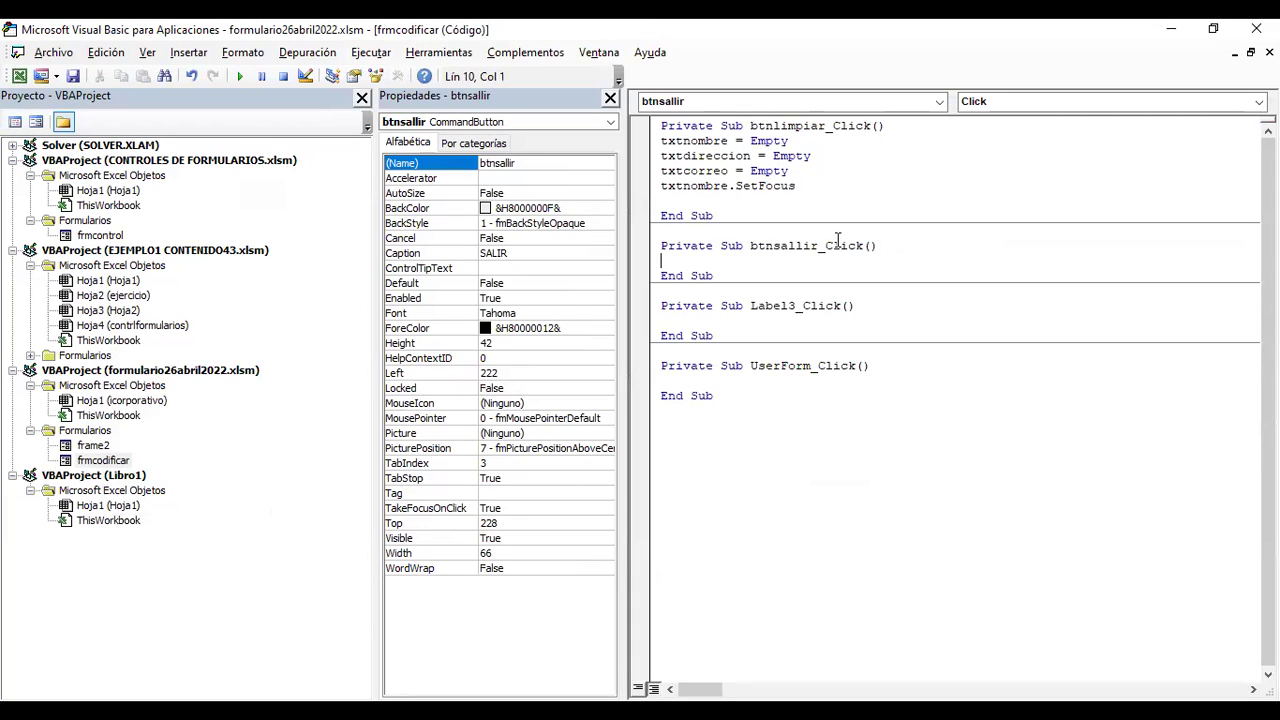
pyautogui.write('end')
# Step: Save, rerun the form with sample text, clear it with LIMPIAR and exit with SALIR
pyautogui.click(76, 79)
pyautogui.click(239, 77)
pyautogui.write('reertertrte')
pyautogui.click(562, 368)
pyautogui.write('htyutyutu')
pyautogui.write('utuyutu')
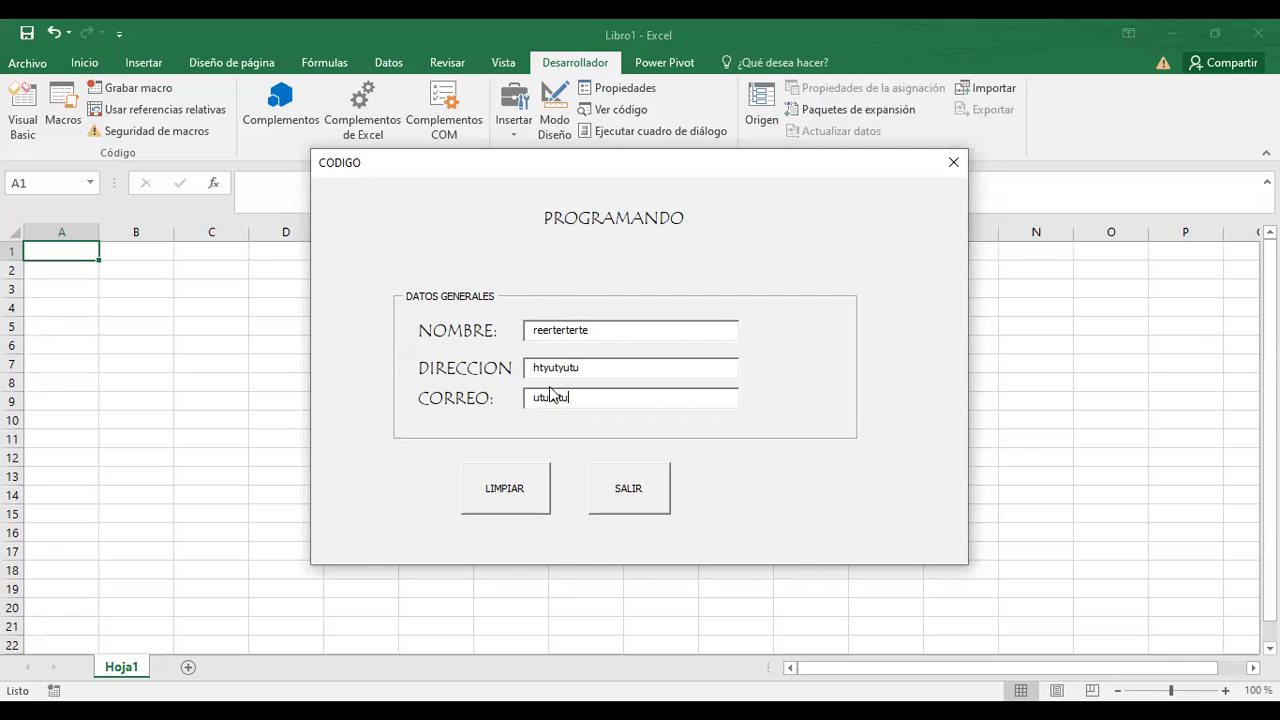
pyautogui.click(504, 510)
pyautogui.click(624, 507)
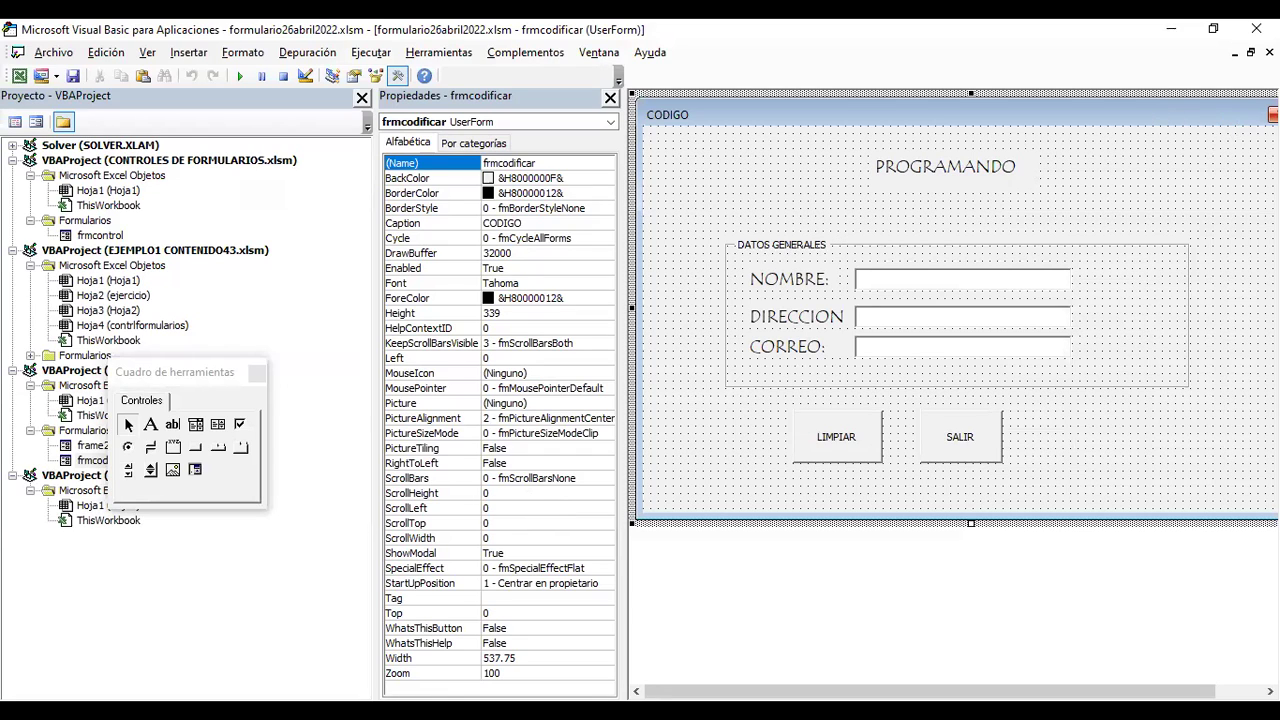
# Step: Hide the Properties panel, move the controls toolbox aside, and open the frame2 form
pyautogui.click(609, 97)
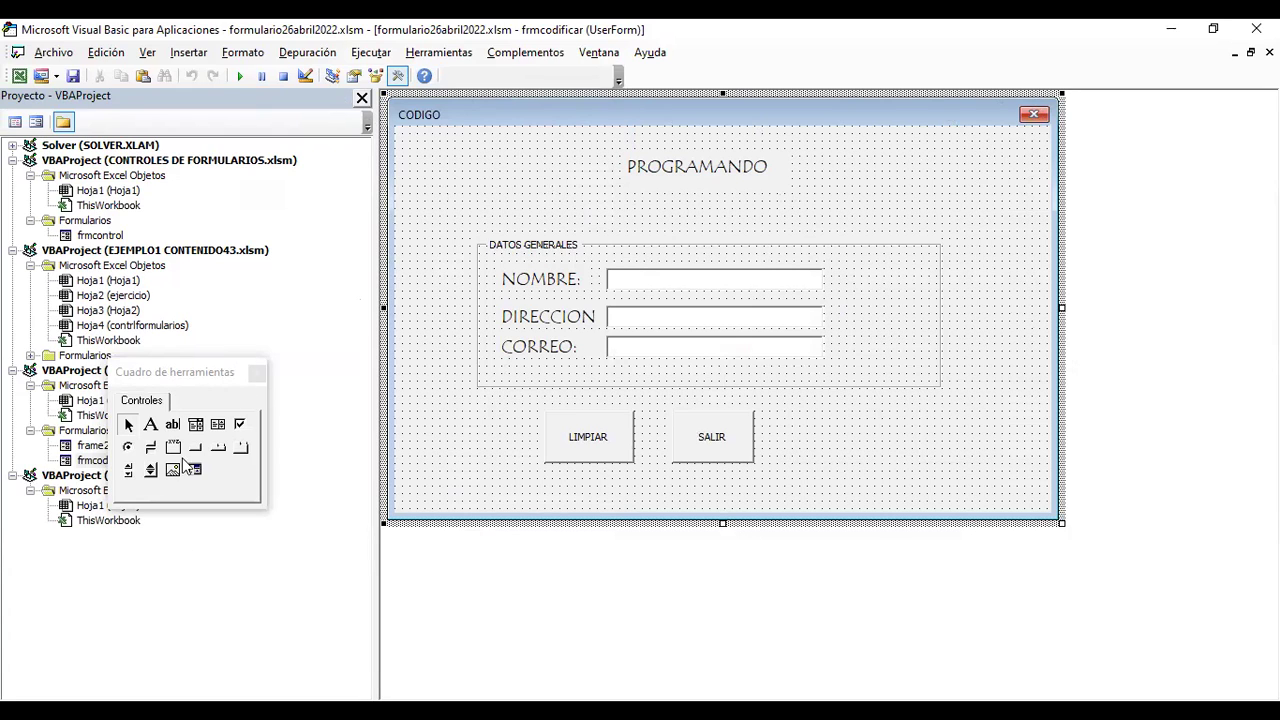
pyautogui.moveTo(167, 373); pyautogui.dragTo(273, 522)
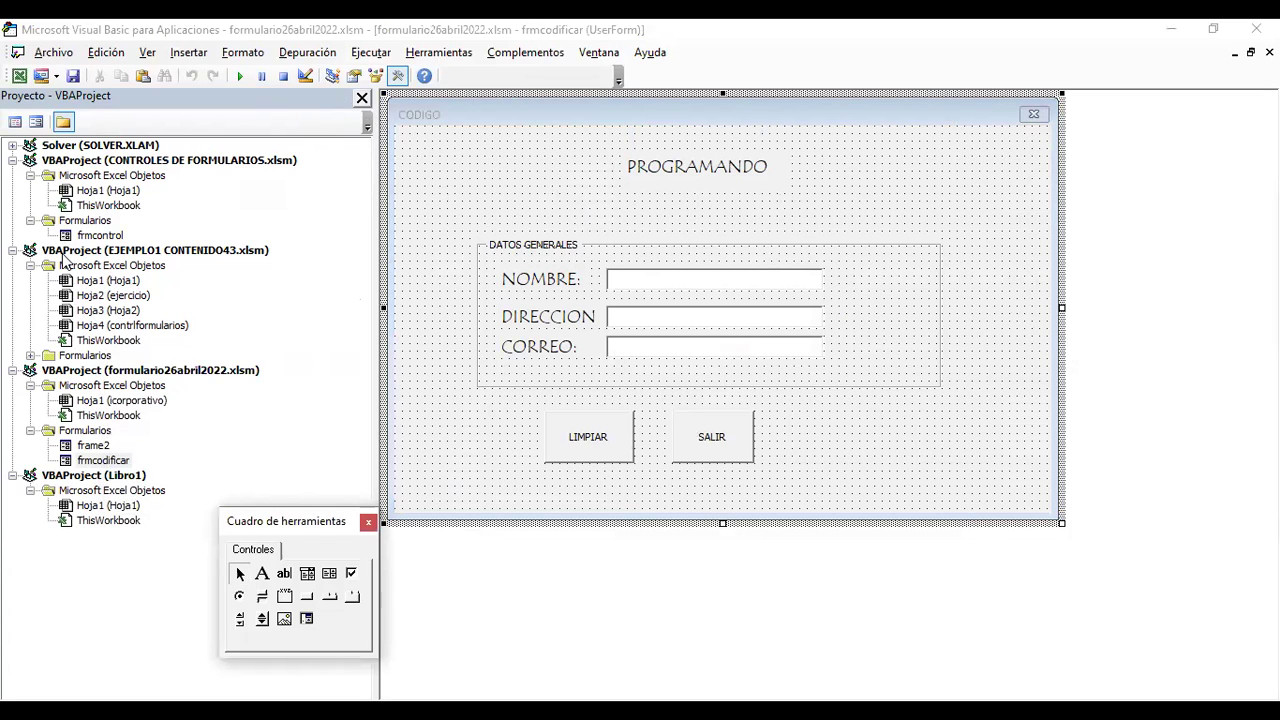
pyautogui.doubleClick(91, 446)
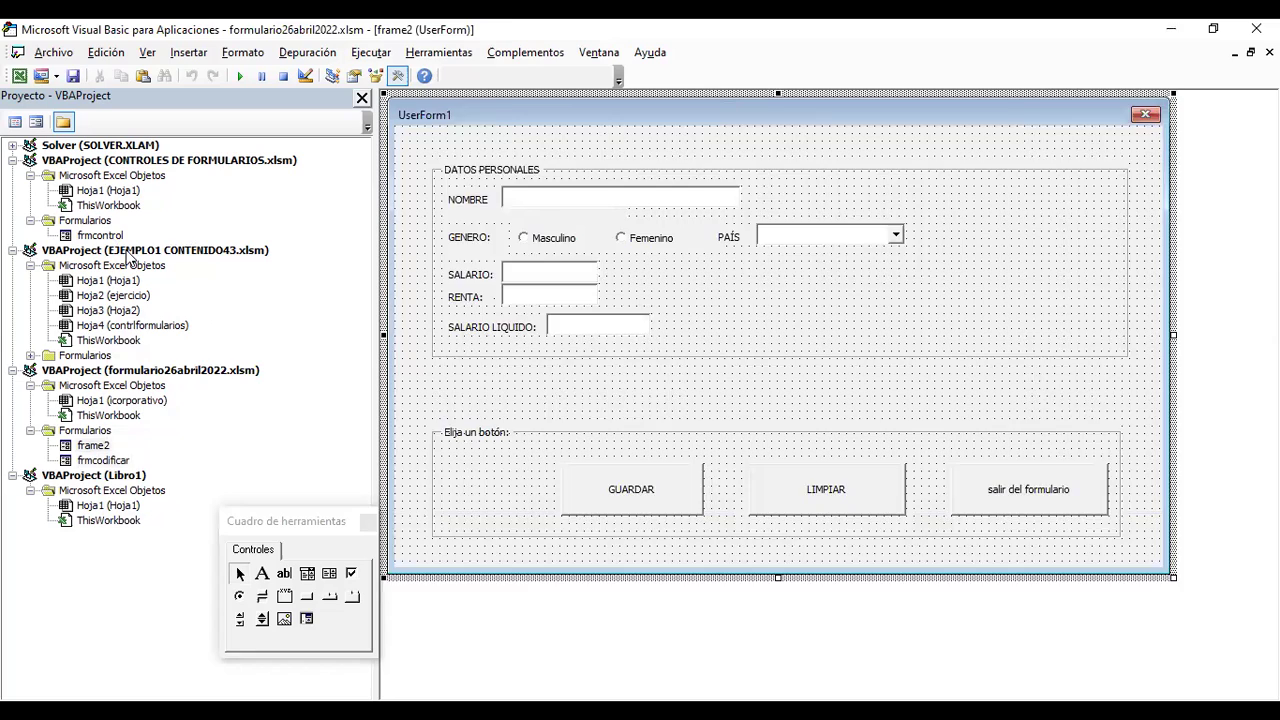
# Step: Open frmcontrol, add an empty UserForm_Click procedure, and return to its BOTONES DE CONTROL design
pyautogui.doubleClick(100, 236)
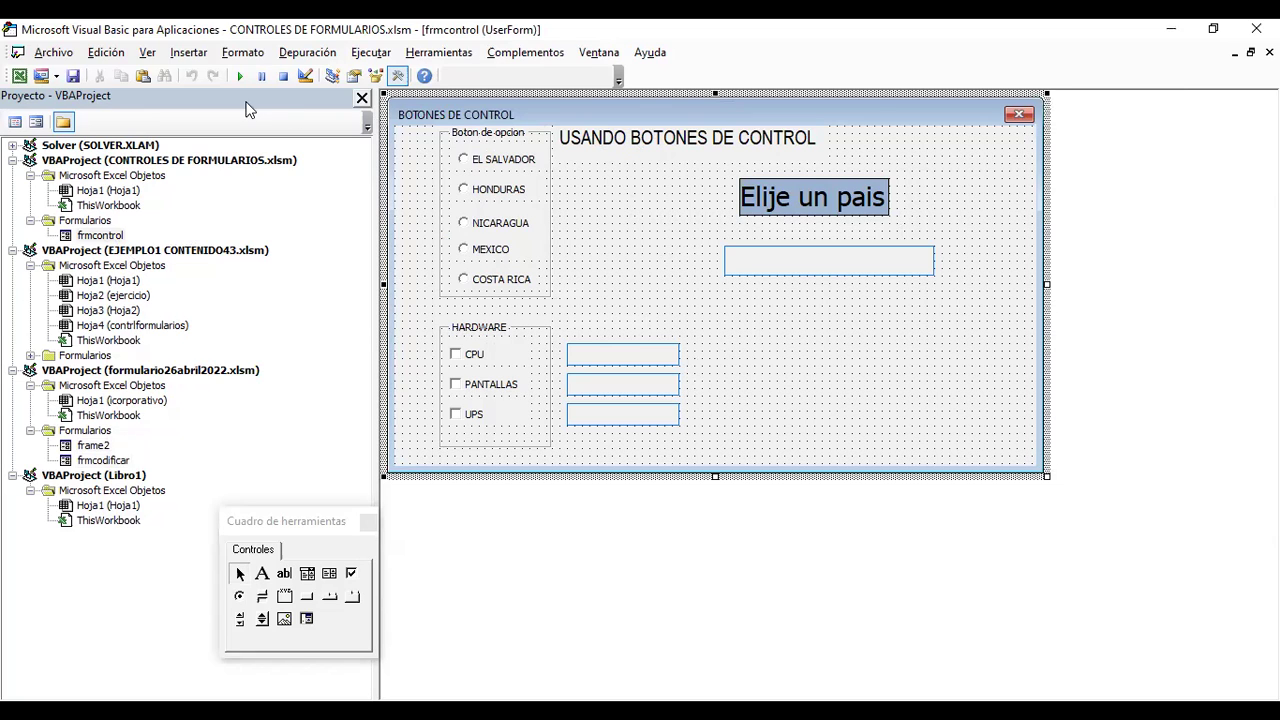
pyautogui.doubleClick(651, 190)
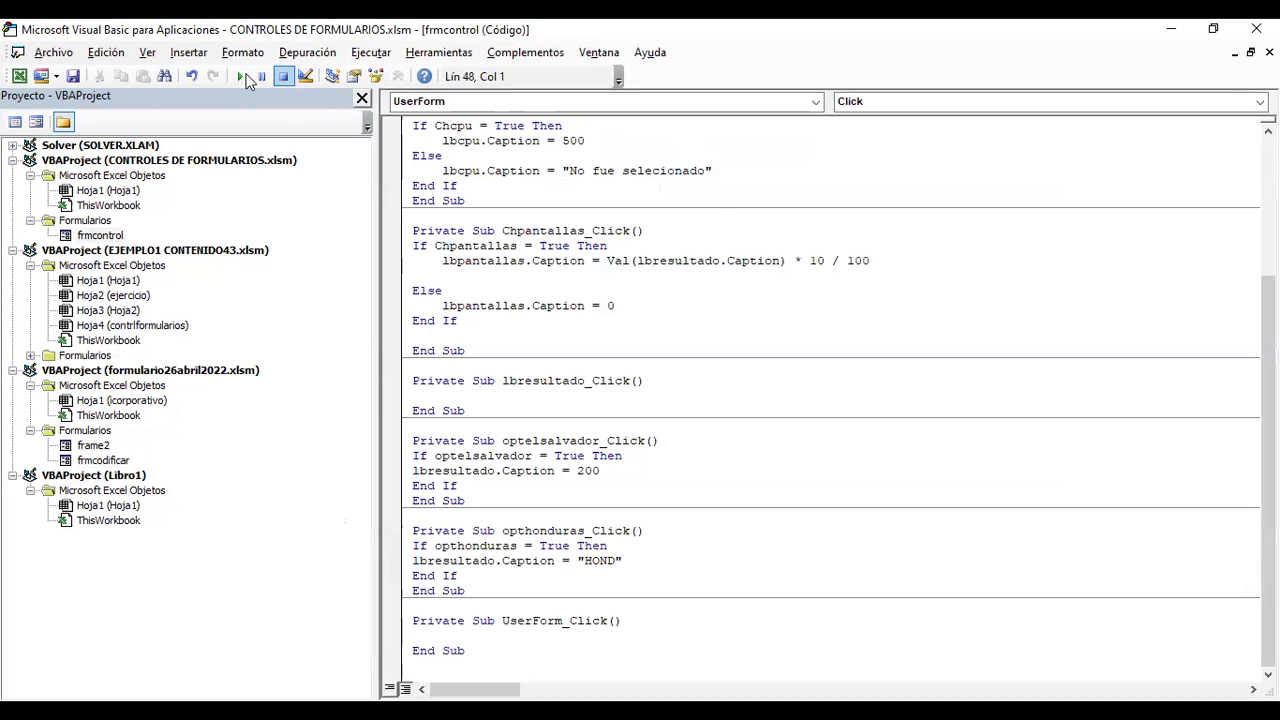
pyautogui.click(1269, 52)
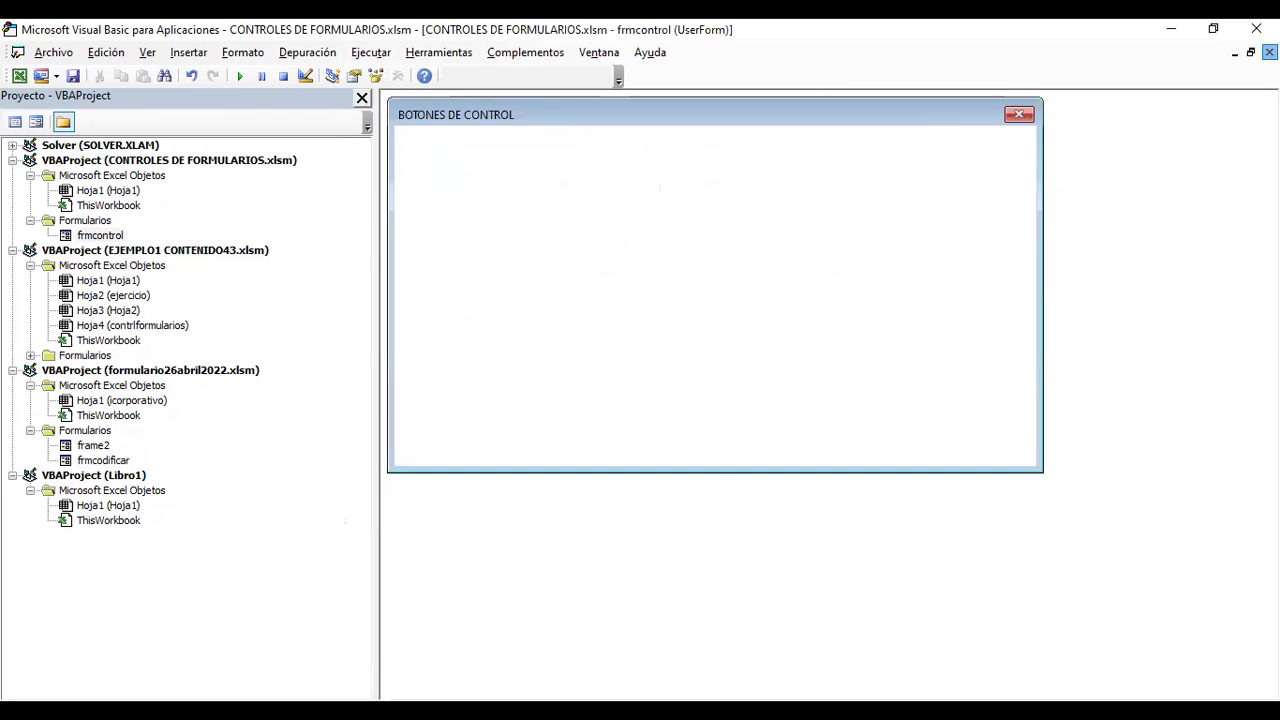
# Step: Set the 'Elije un pais' label's BackColor to the system colour Sombra iluminada del botón (&H80000016&)
pyautogui.click(812, 196)
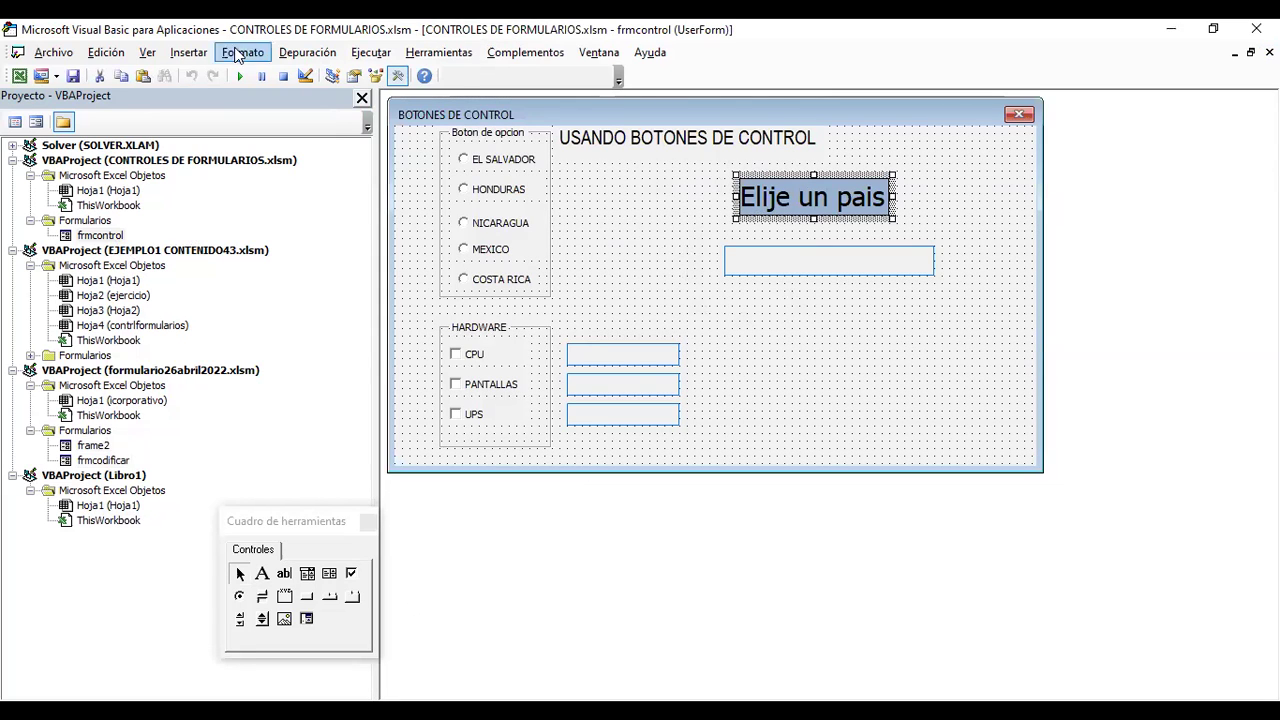
pyautogui.click(150, 54)
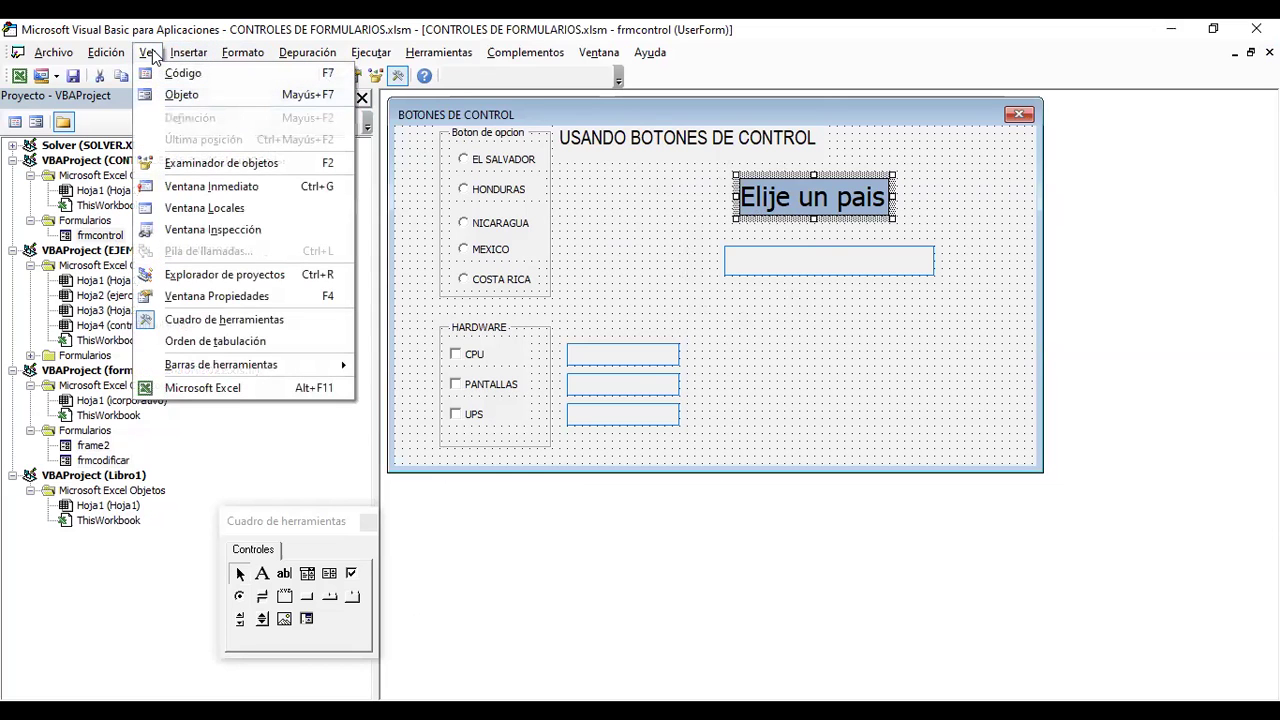
pyautogui.click(252, 297)
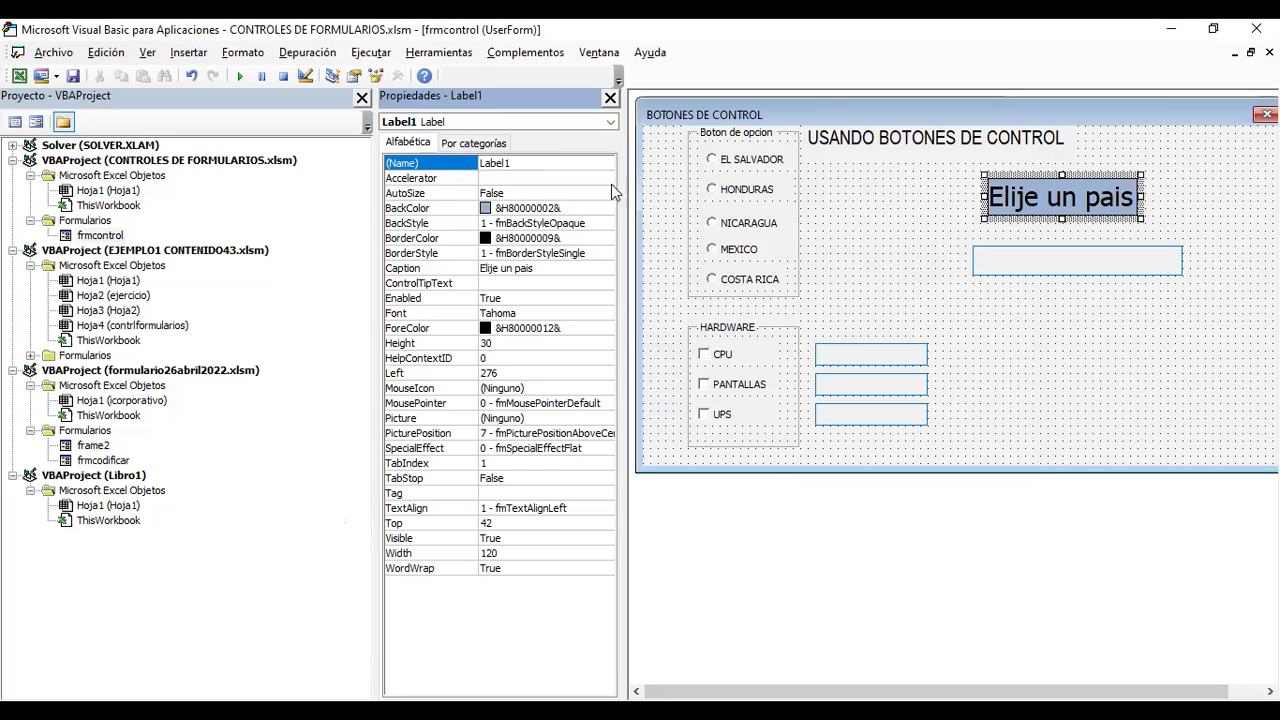
pyautogui.click(546, 270)
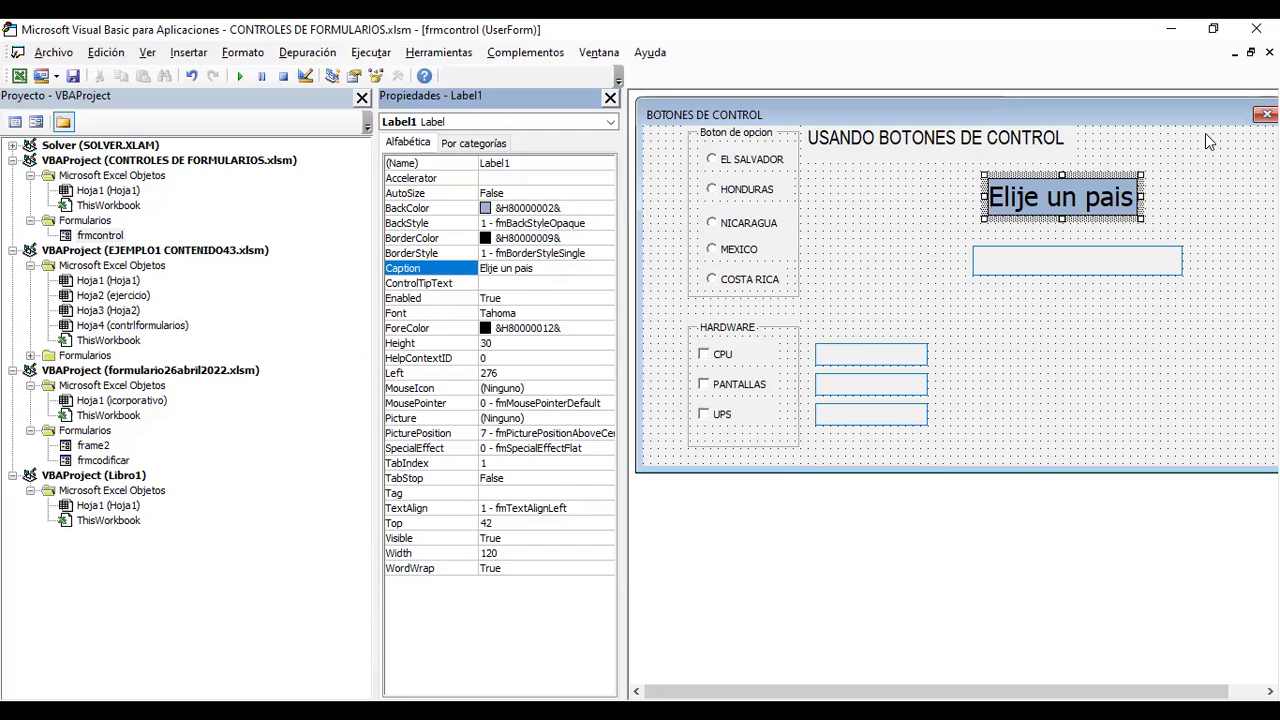
pyautogui.click(527, 207)
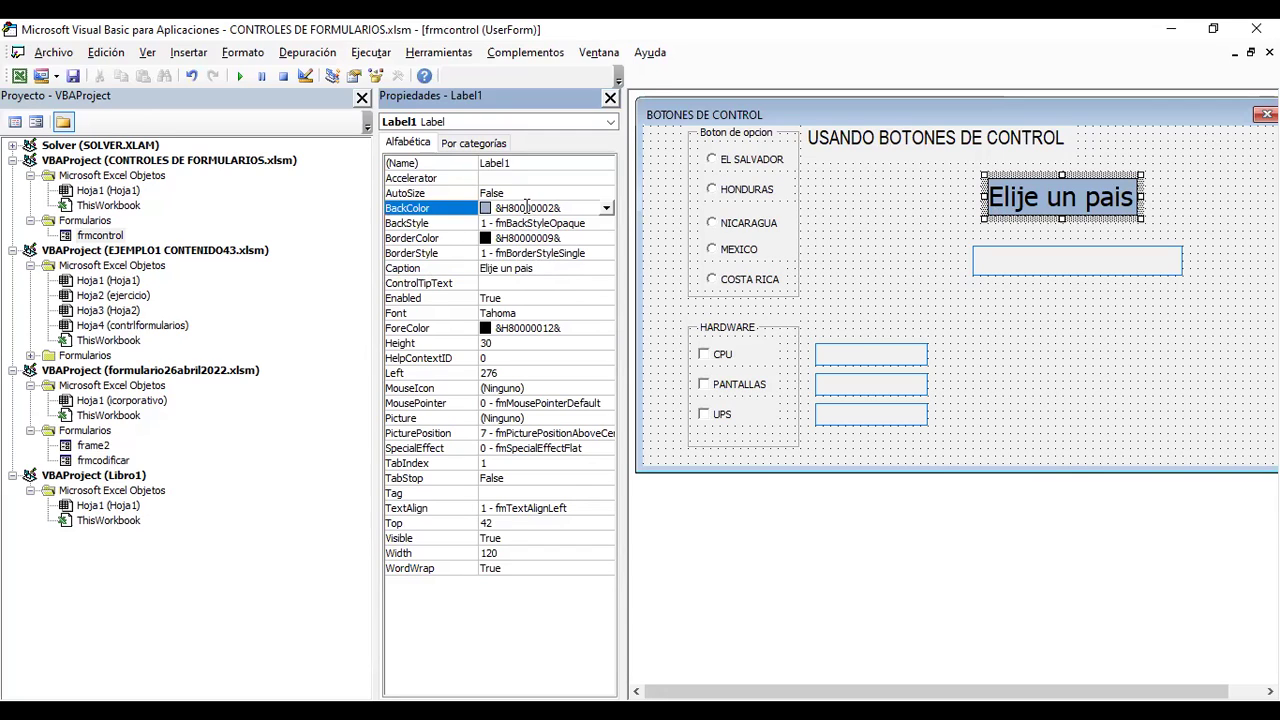
pyautogui.click(607, 208)
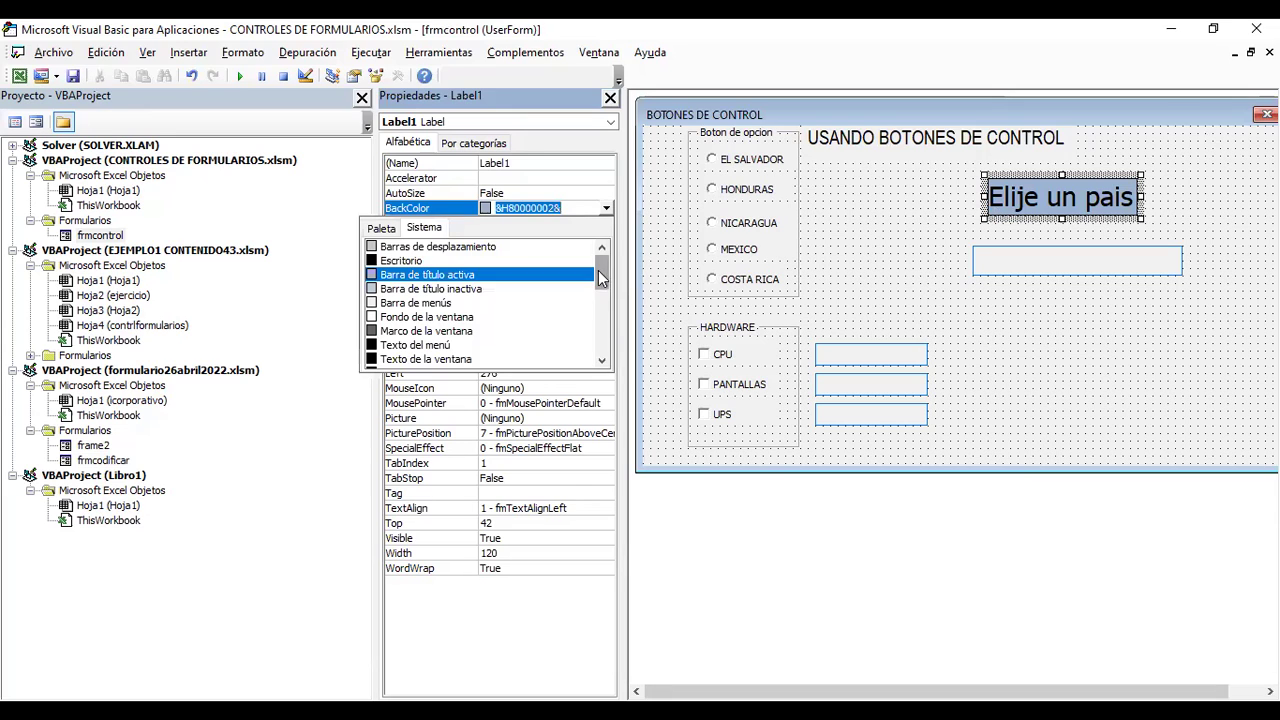
pyautogui.moveTo(601, 278); pyautogui.dragTo(603, 335)
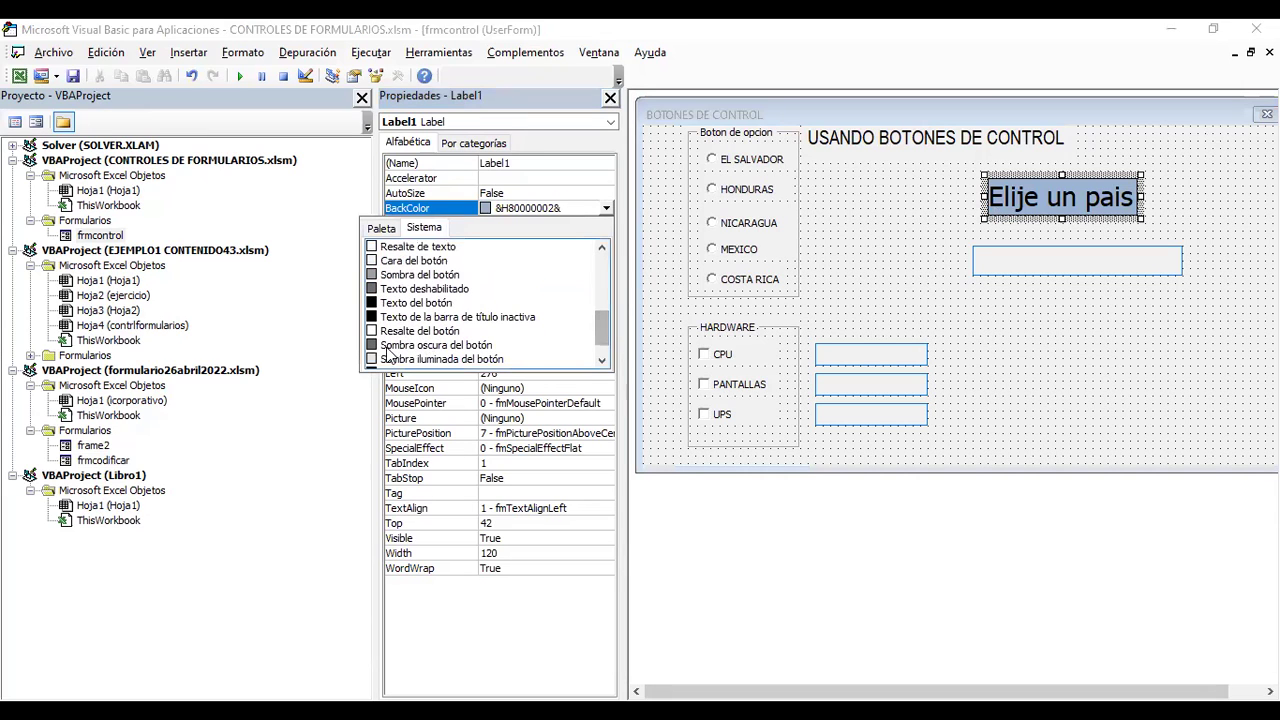
pyautogui.click(383, 359)
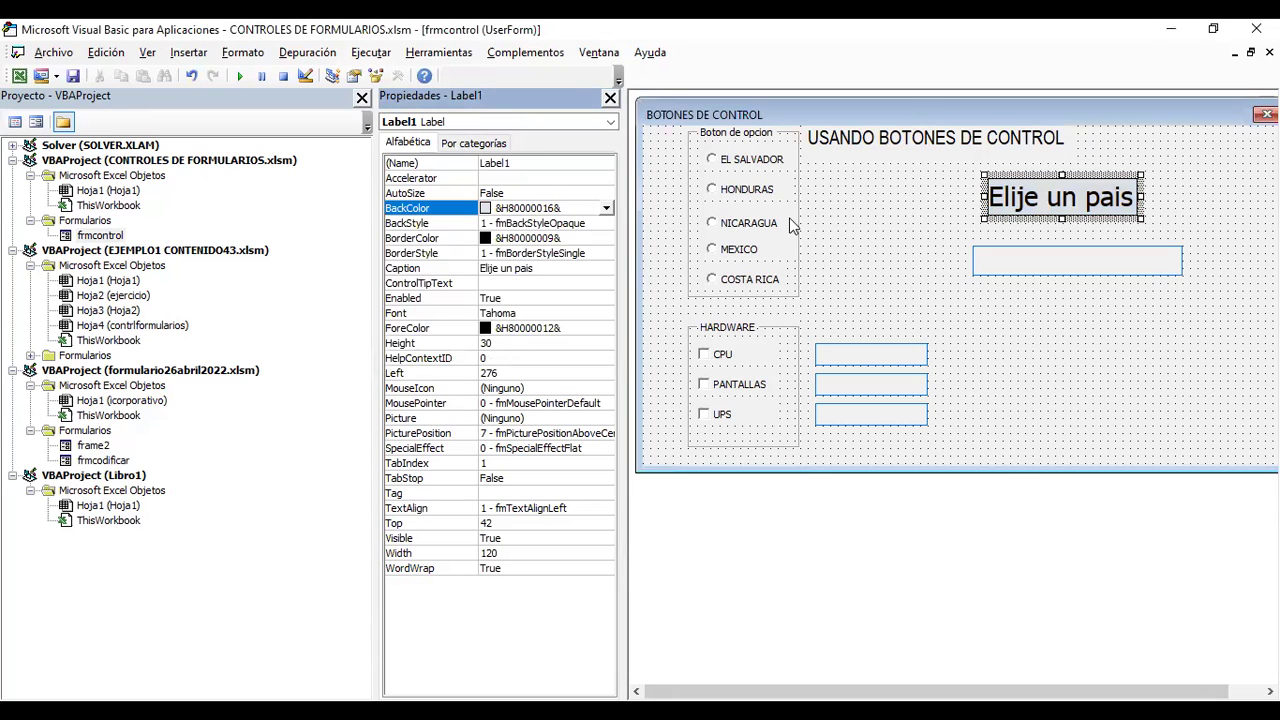
pyautogui.click(858, 198)
pyautogui.click(1016, 186)
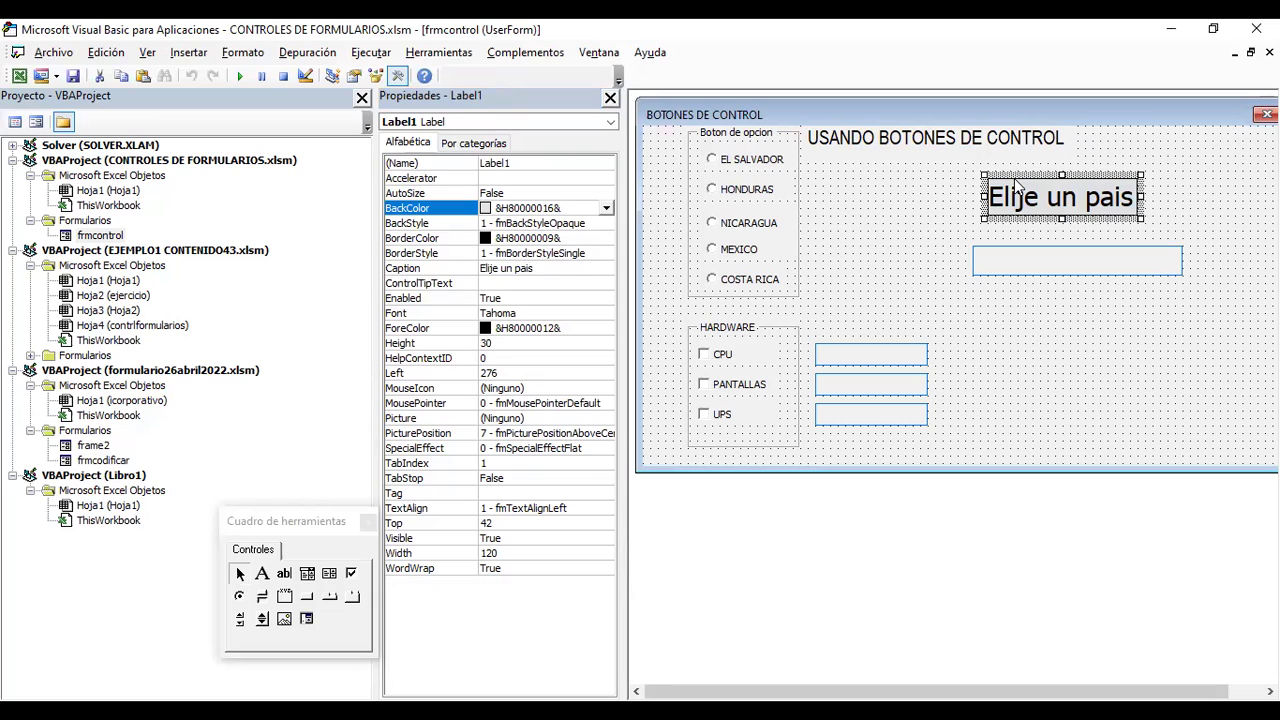
pyautogui.click(890, 262)
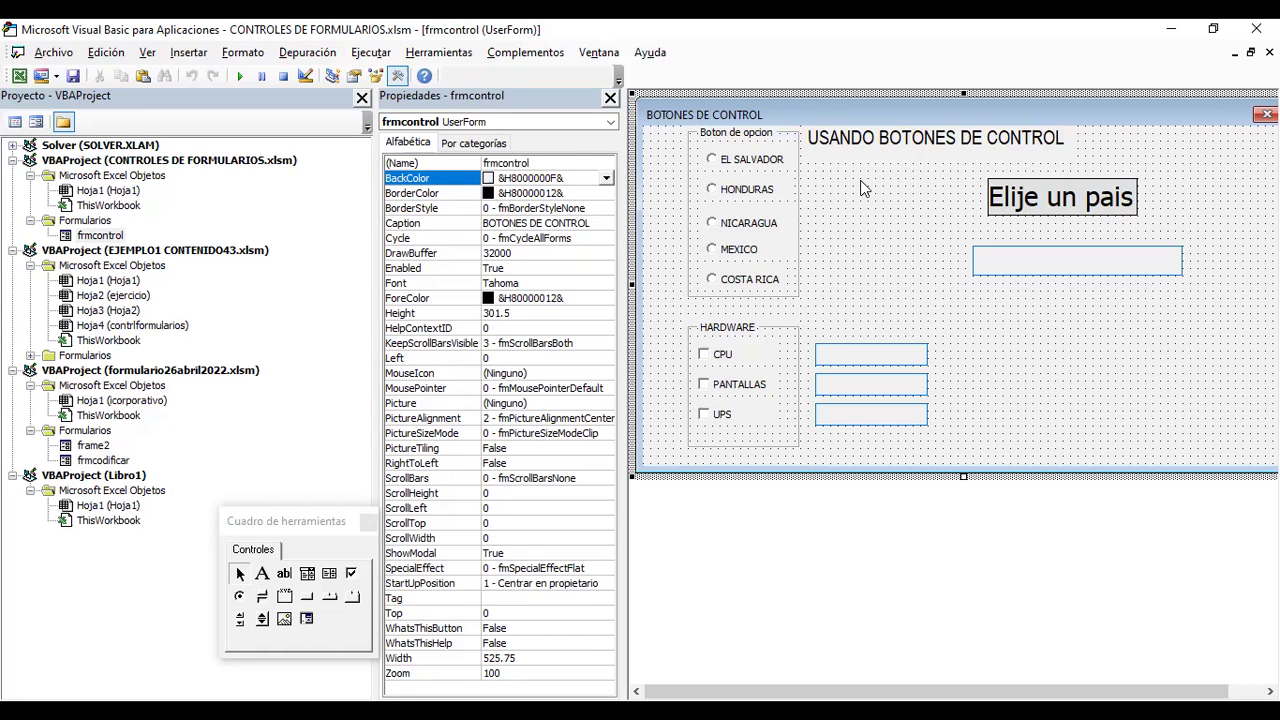
pyautogui.click(697, 157)
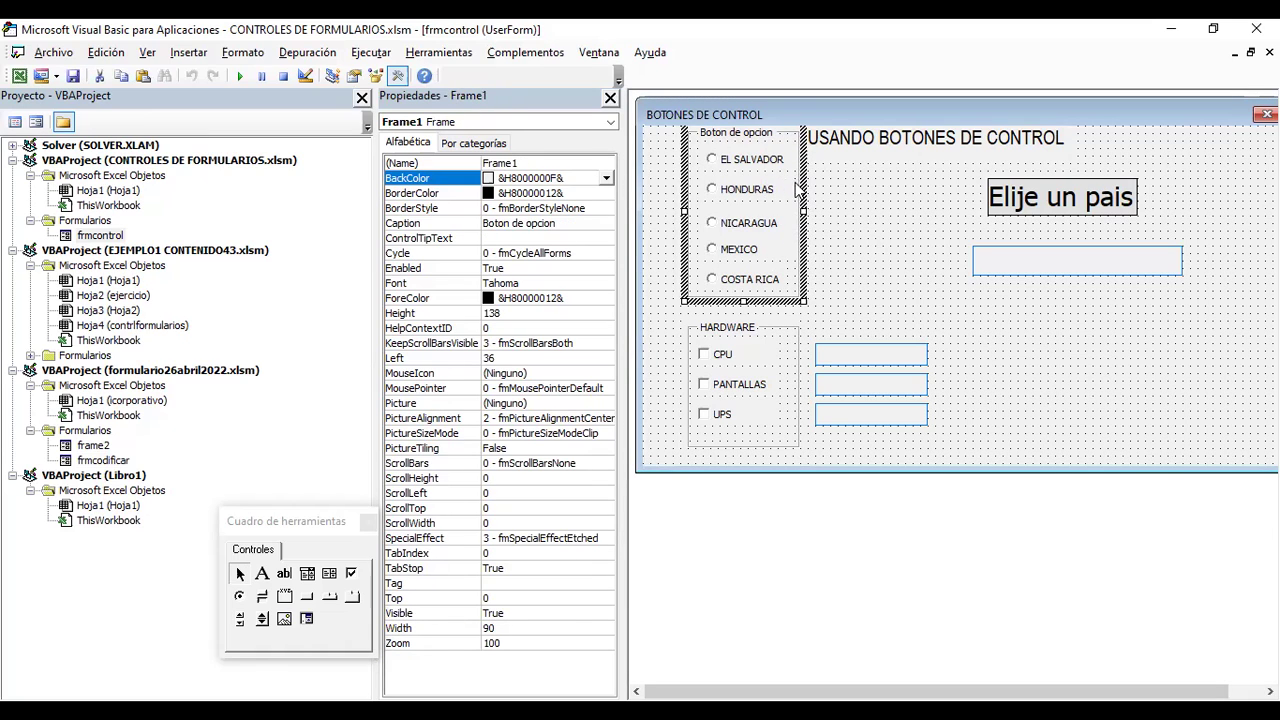
pyautogui.click(870, 201)
pyautogui.click(790, 342)
pyautogui.click(864, 221)
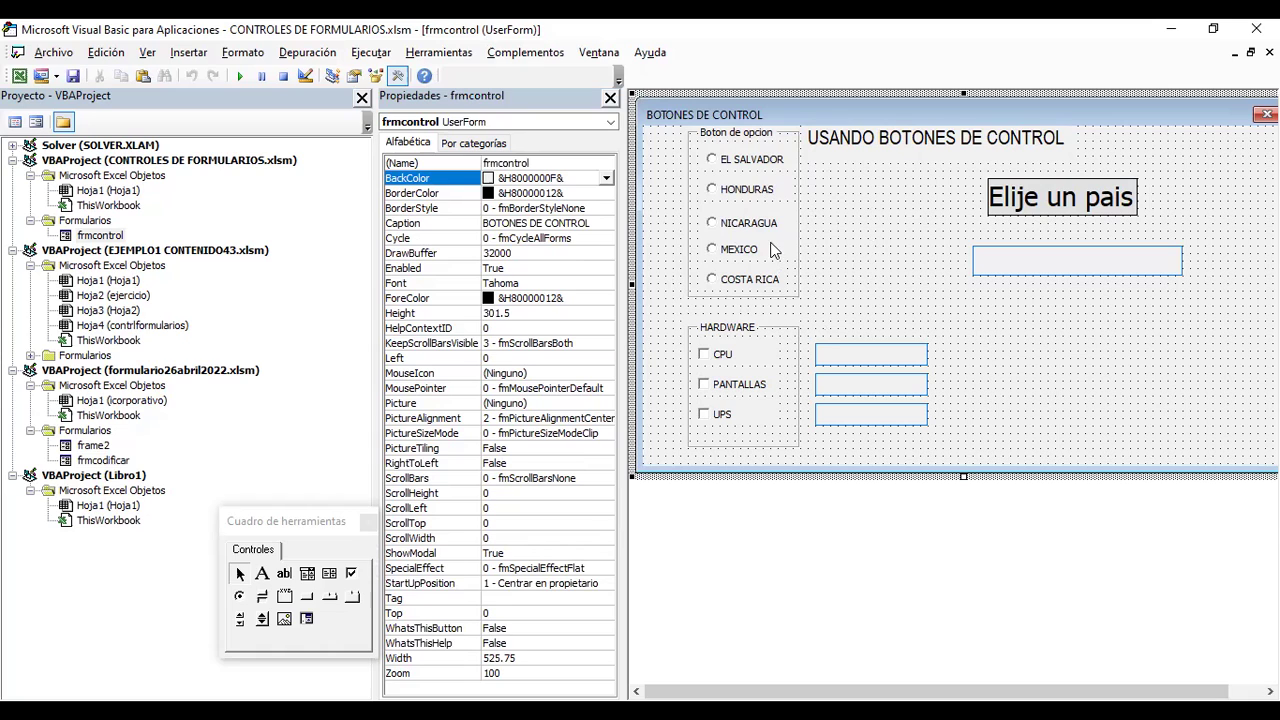
pyautogui.click(1068, 197)
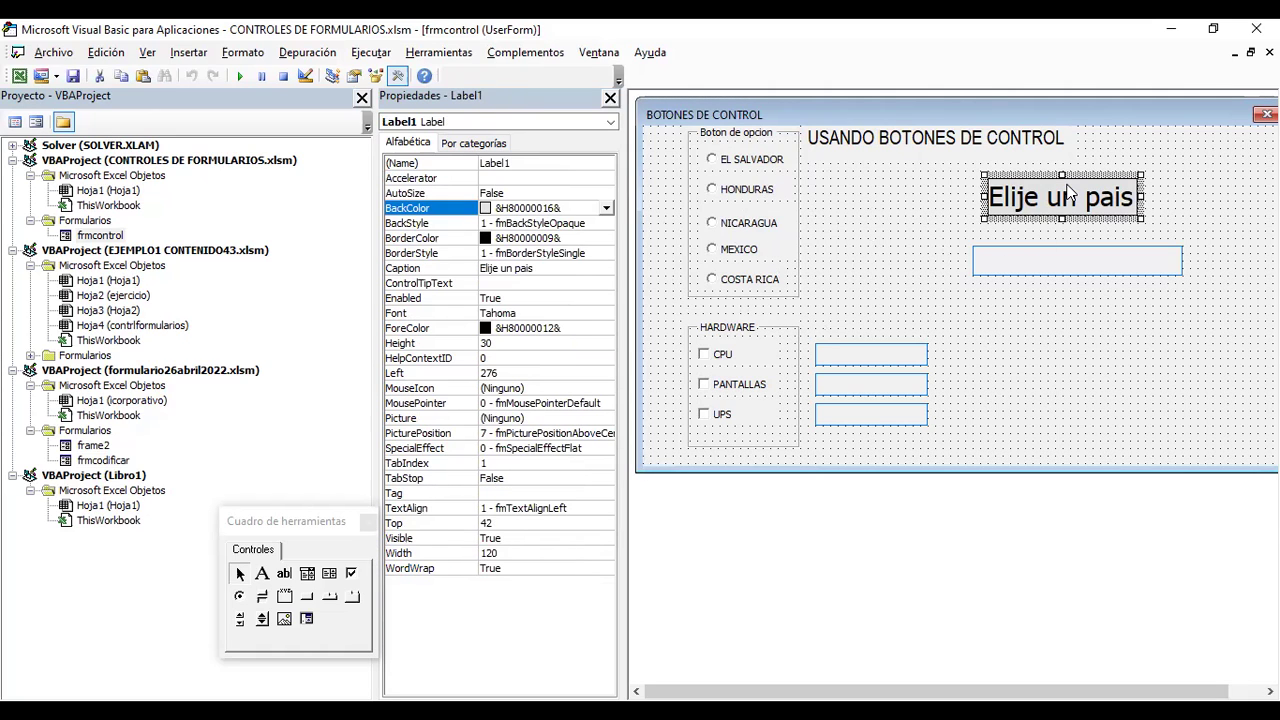
pyautogui.click(1066, 270)
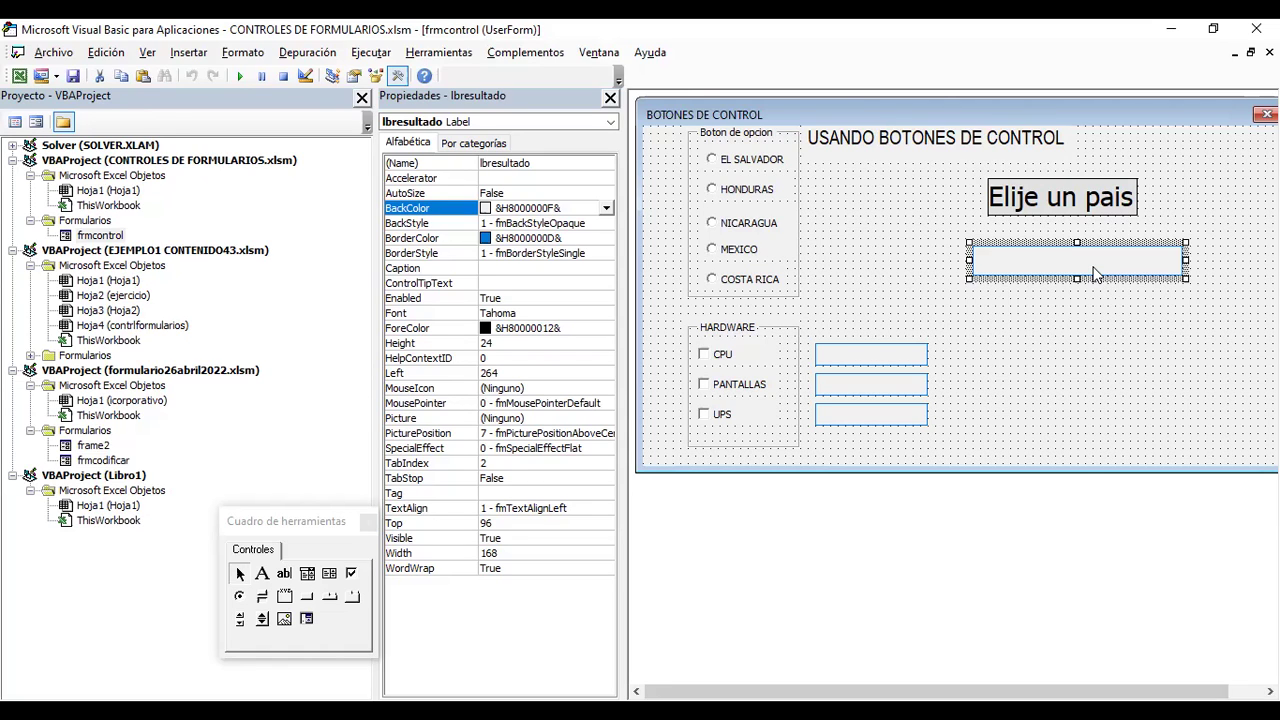
pyautogui.click(928, 203)
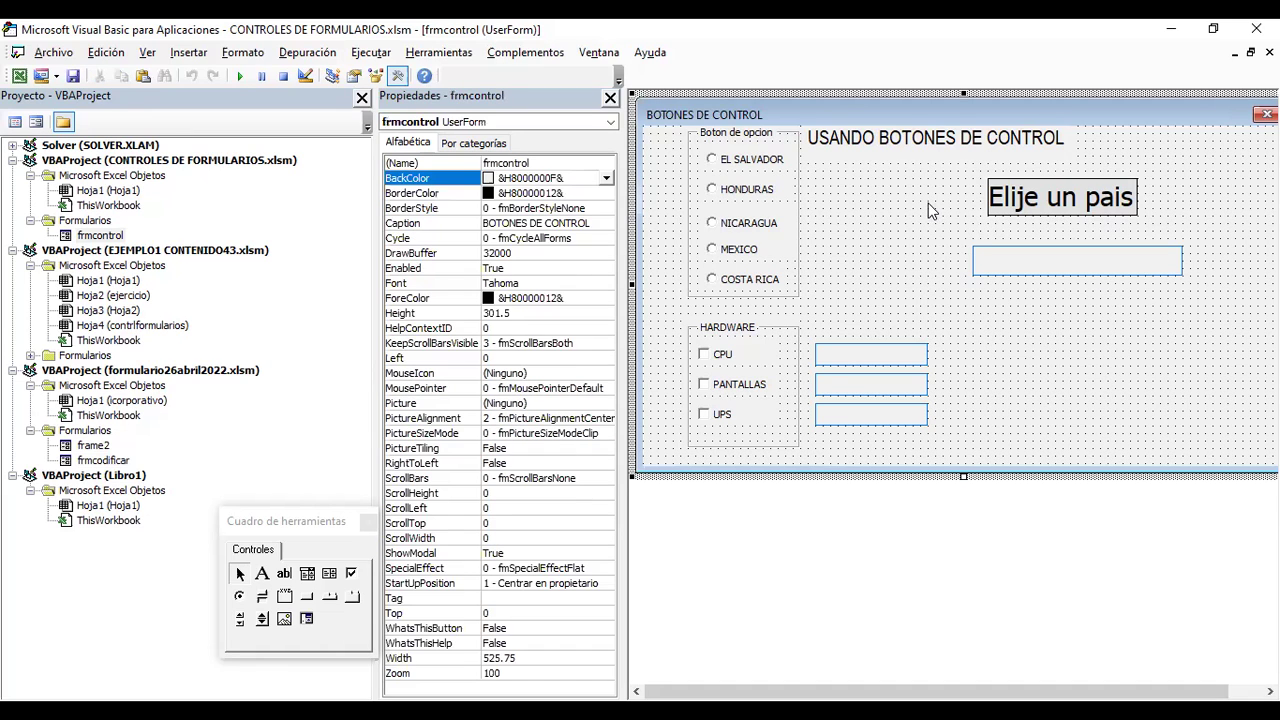
pyautogui.click(837, 354)
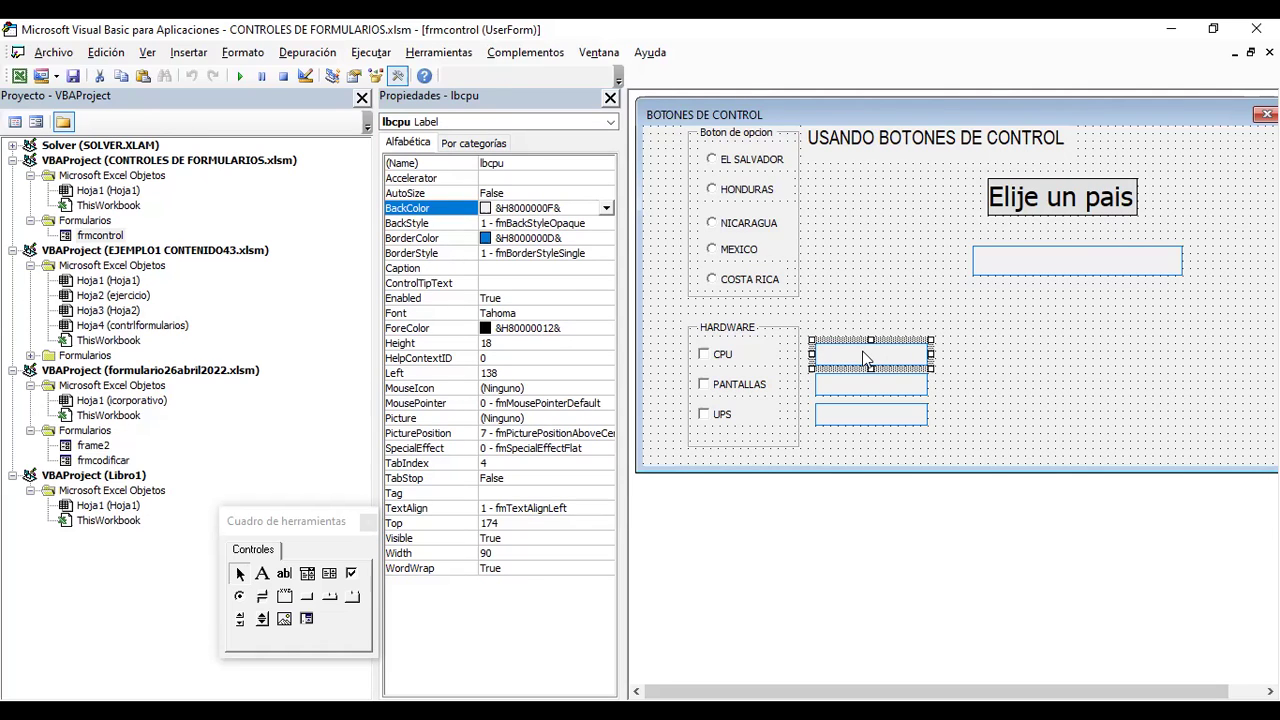
pyautogui.hotkey('alt', 'F11')
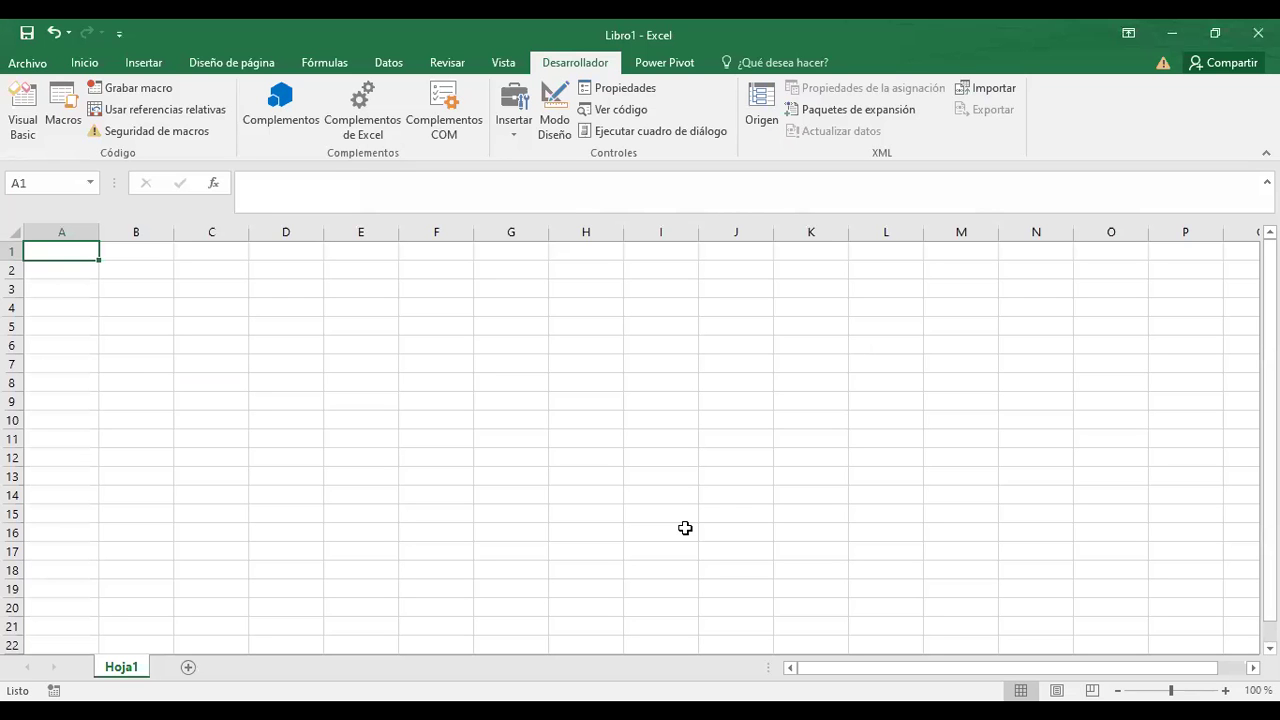
pyautogui.hotkey('alt', 'F11')
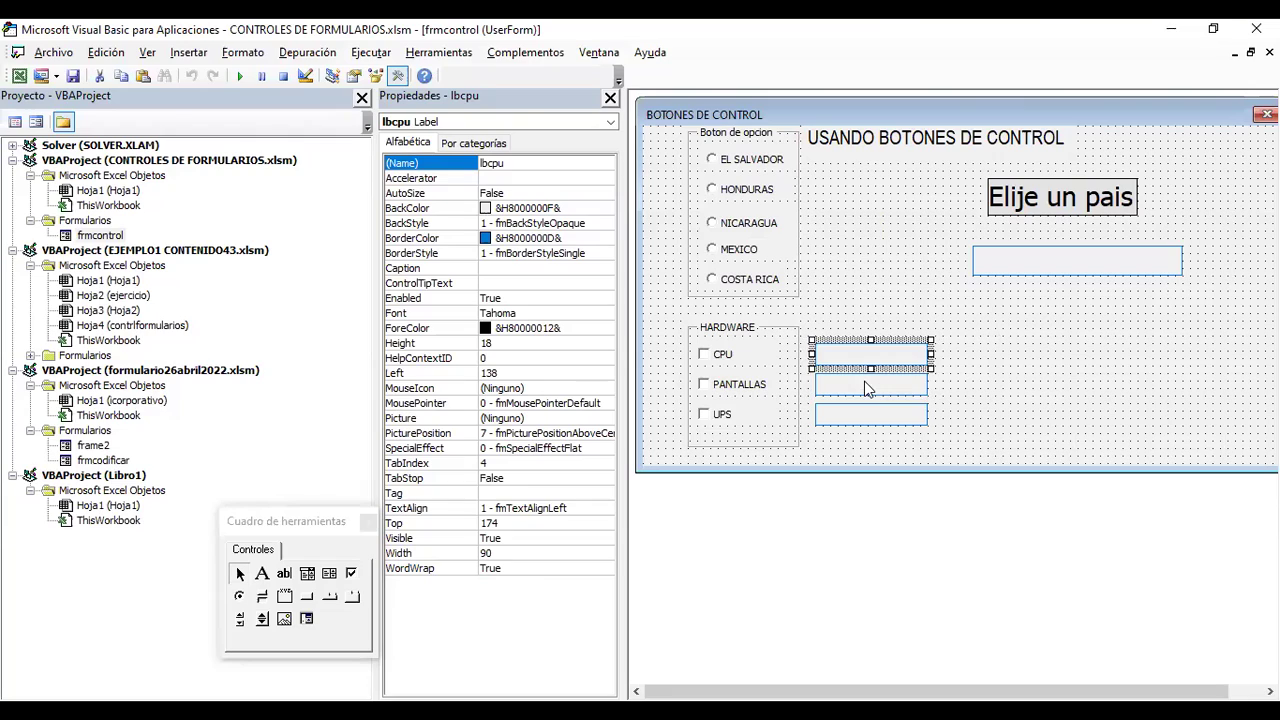
pyautogui.click(868, 390)
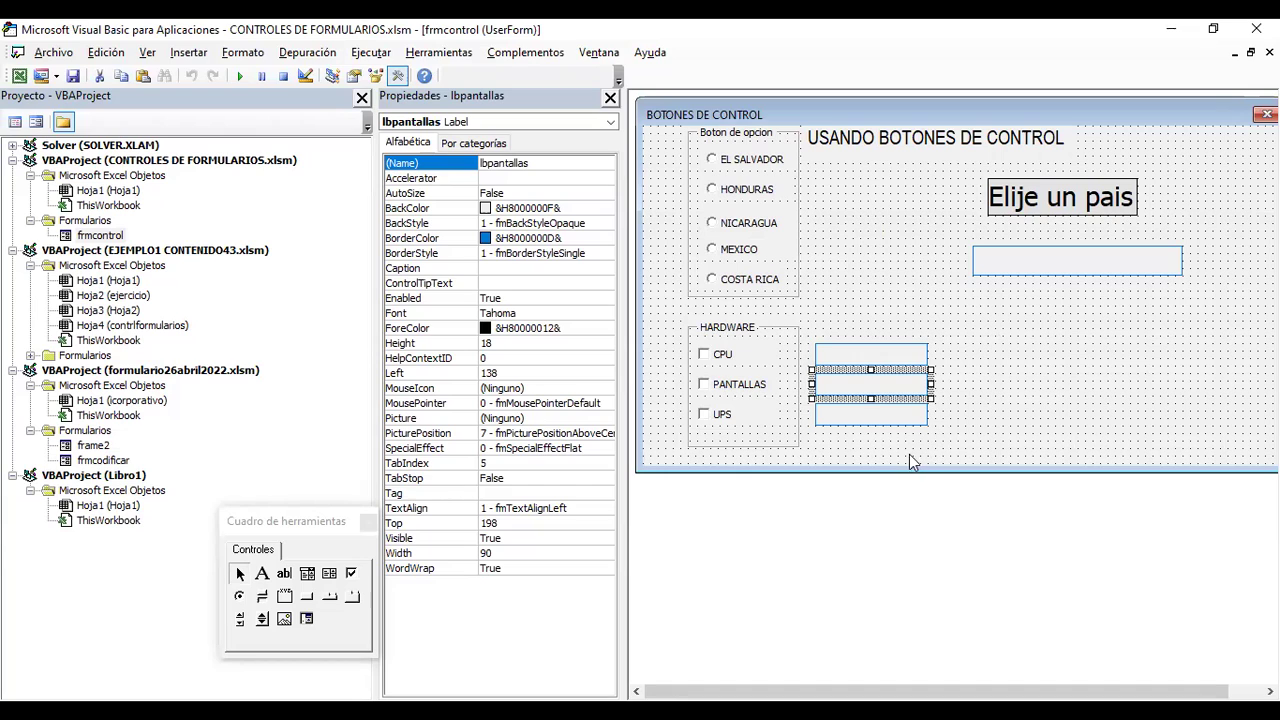
pyautogui.click(871, 422)
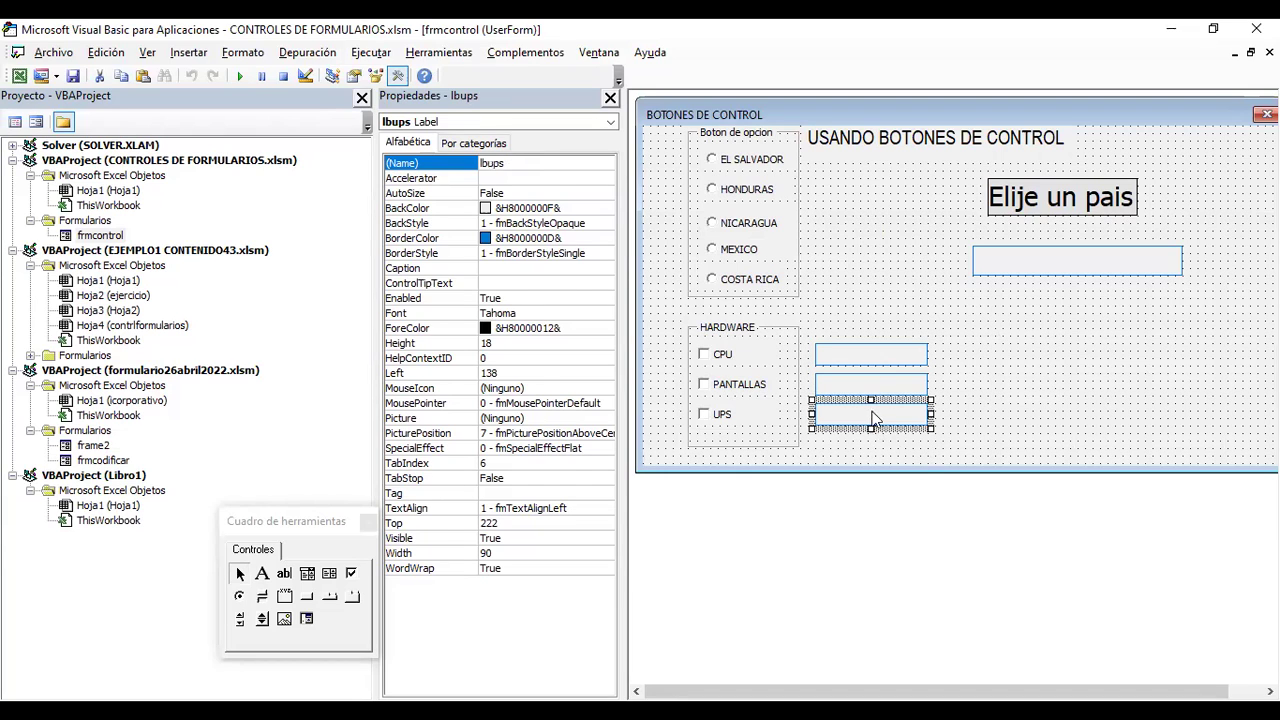
pyautogui.click(884, 243)
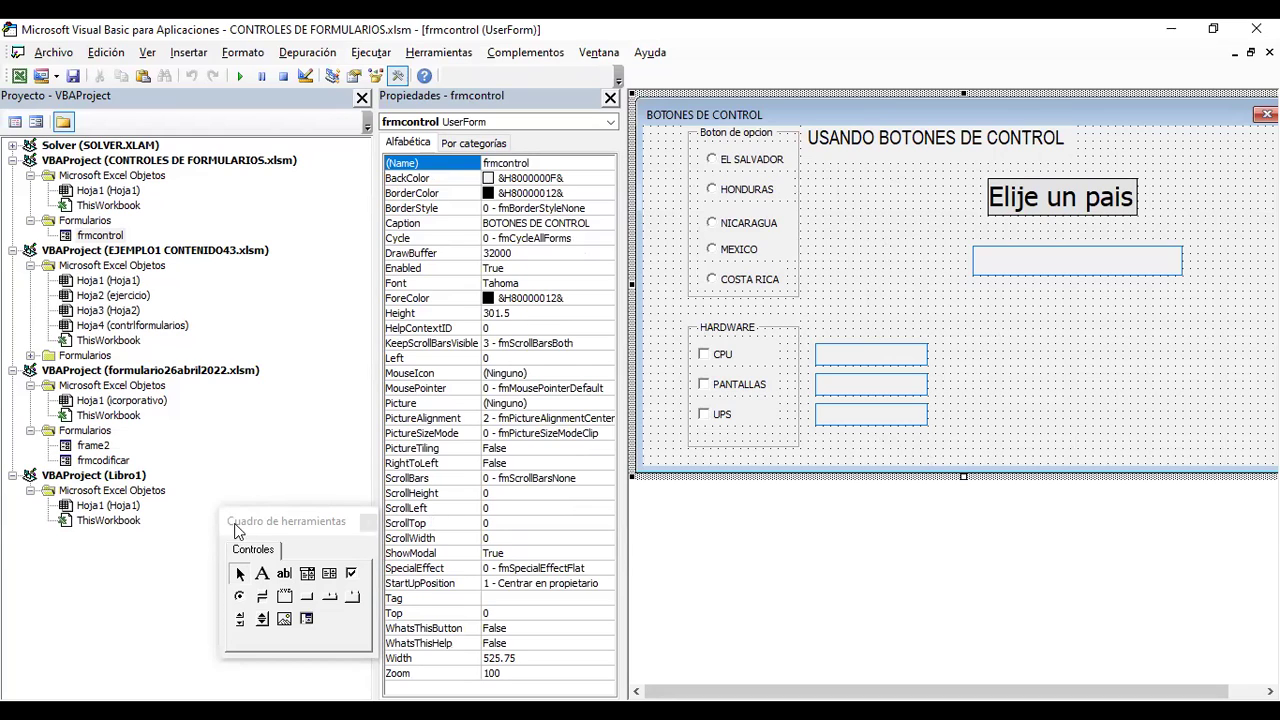
# Step: Move the Cuadro de herramientas toolbox up beside the Properties window
pyautogui.moveTo(280, 521); pyautogui.dragTo(282, 301)
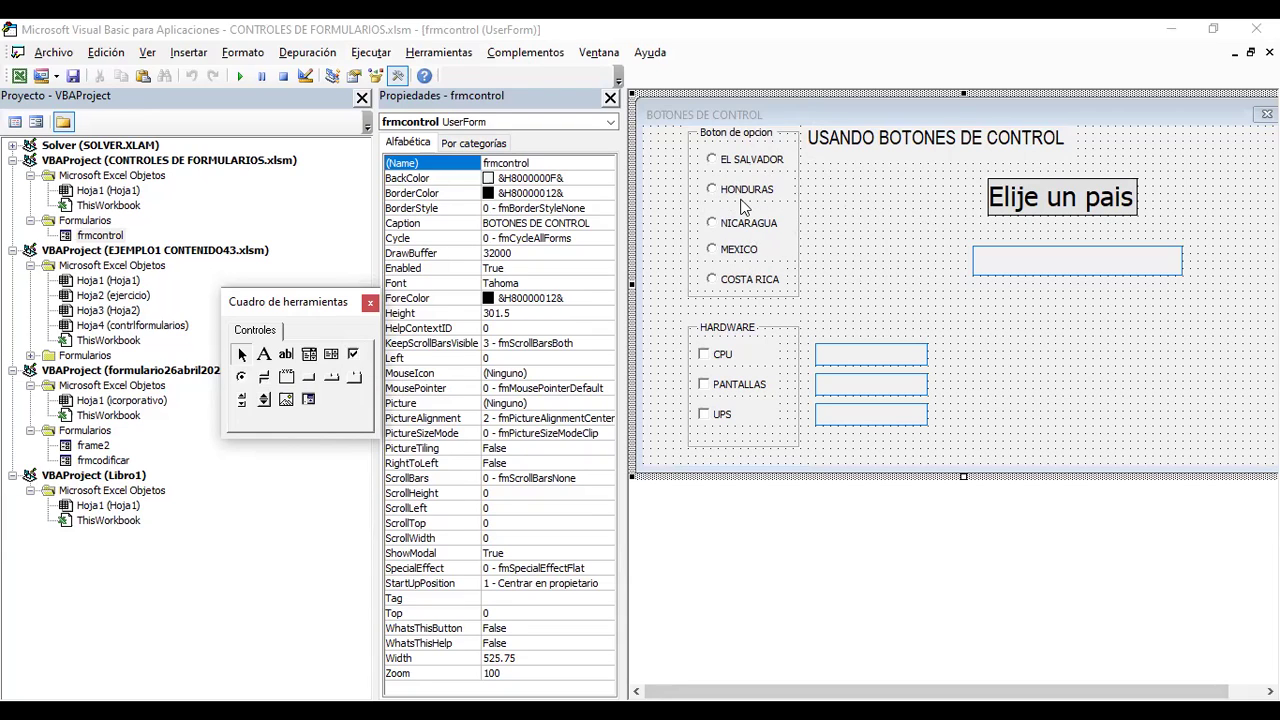
# Step: Open frmcontrol's code window at the new UserForm_Click procedure
pyautogui.doubleClick(872, 197)
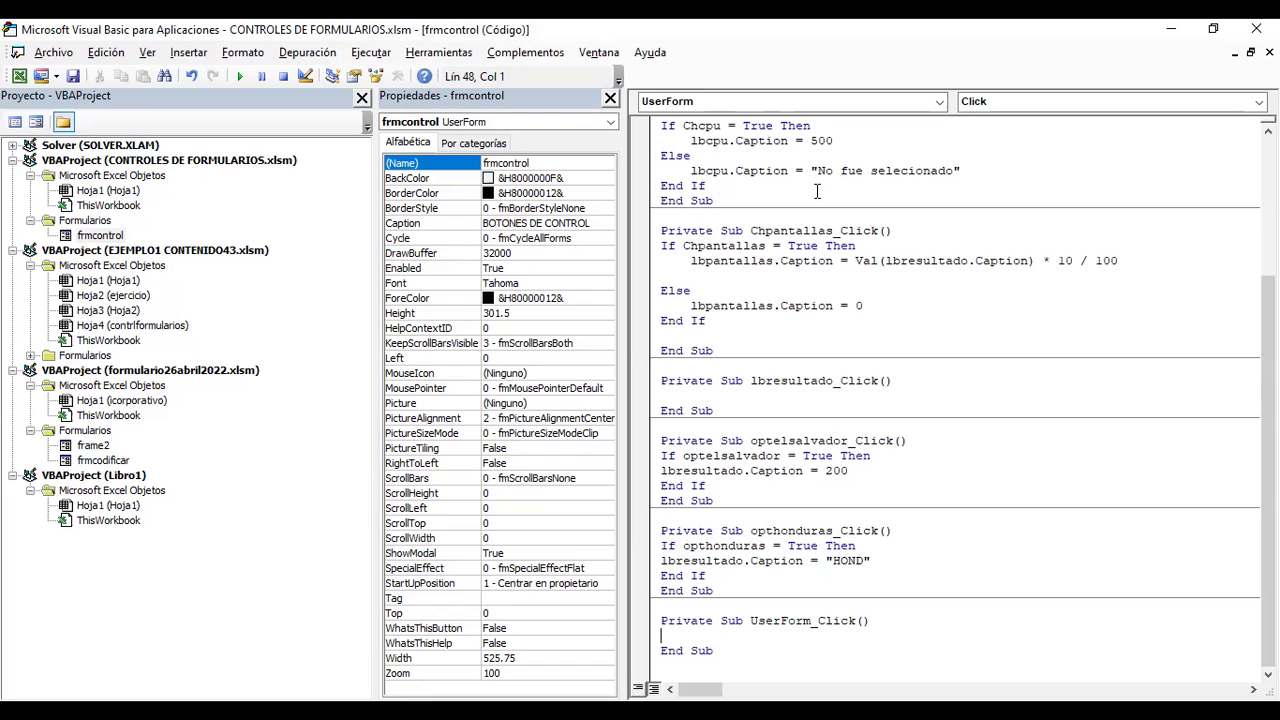
pyautogui.moveTo(1268, 470); pyautogui.dragTo(1268, 335)
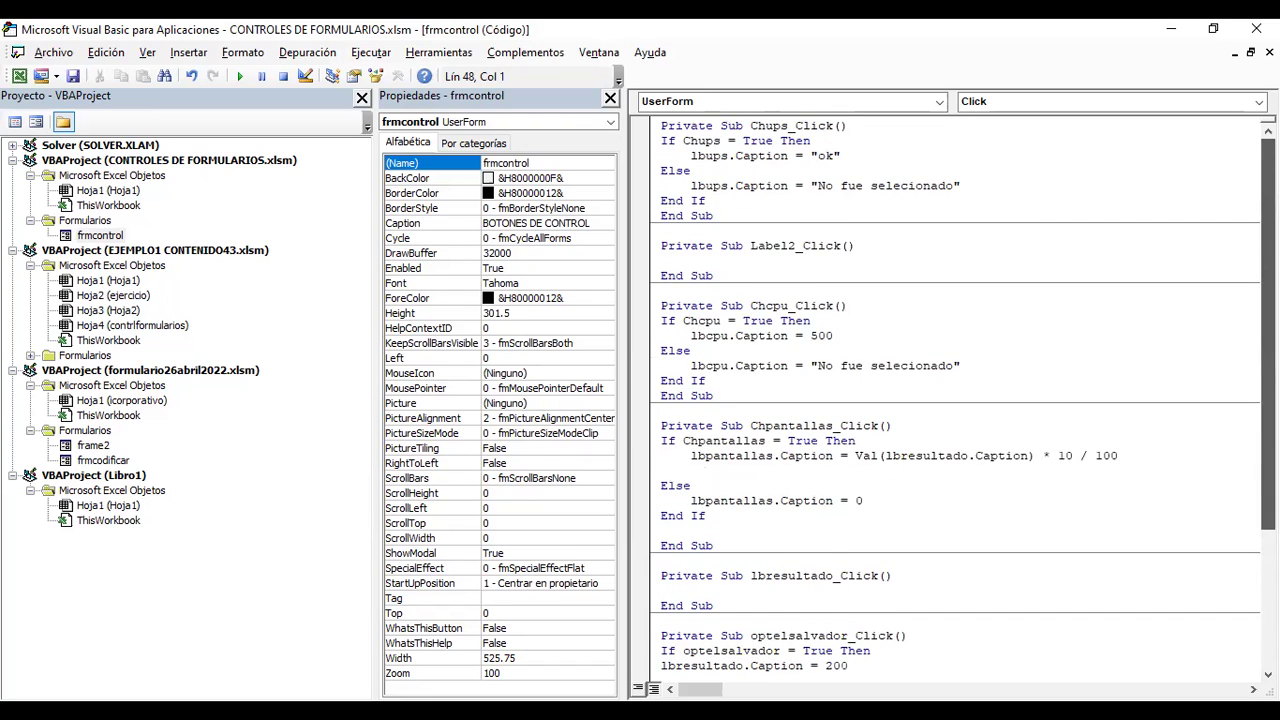
# Step: Scroll through frmcontrol's code to review its click procedures
pyautogui.scroll(-4, 955, 400)
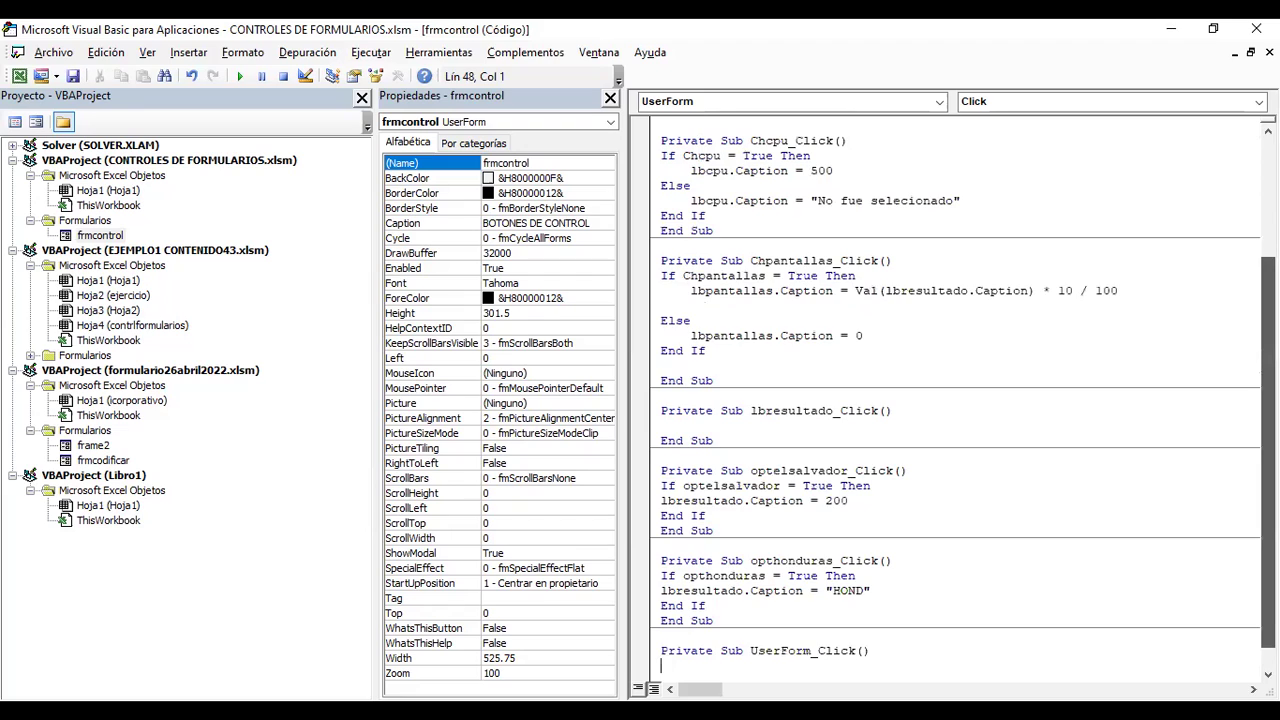
pyautogui.scroll(4, 955, 400)
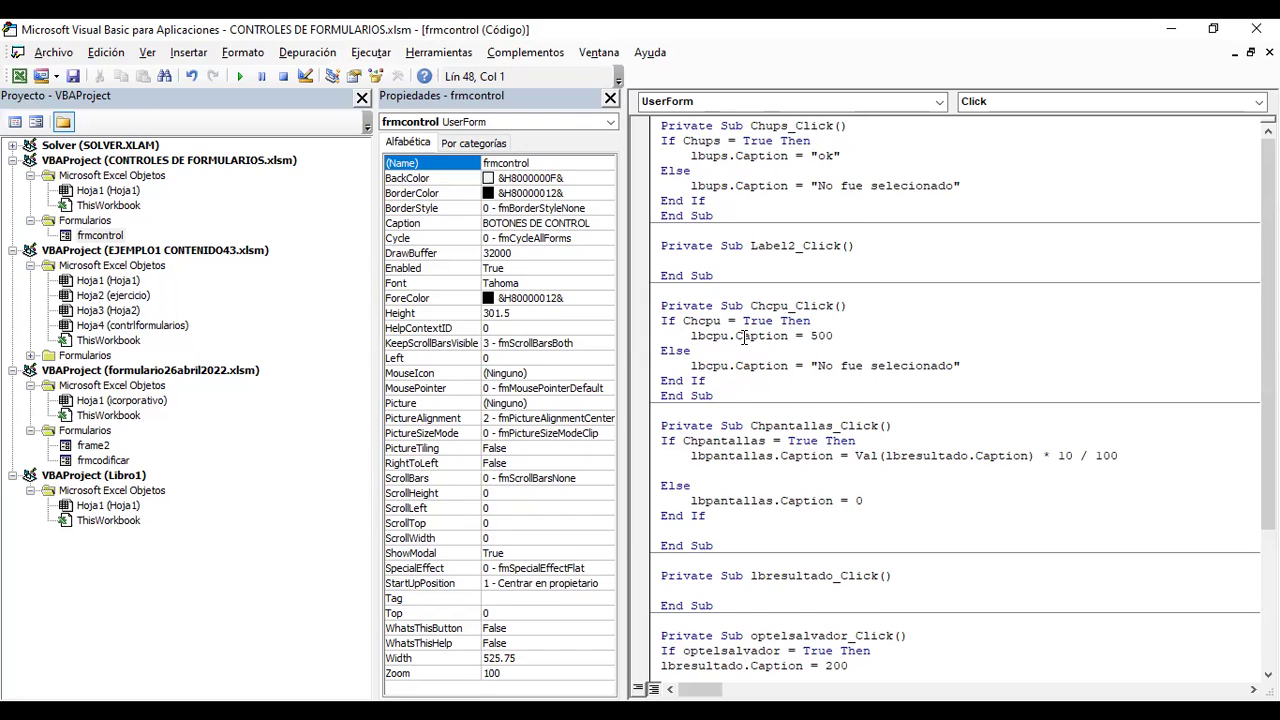
pyautogui.scroll(-2, 744, 335)
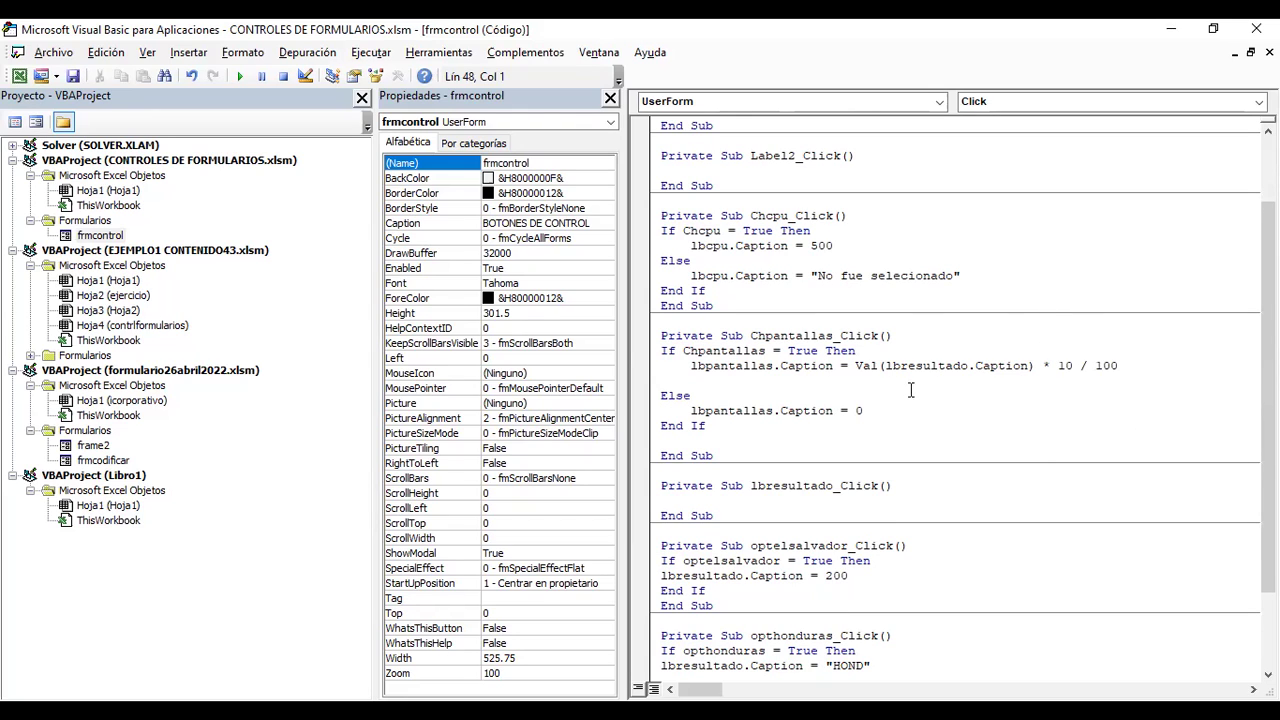
pyautogui.scroll(-1, 918, 406)
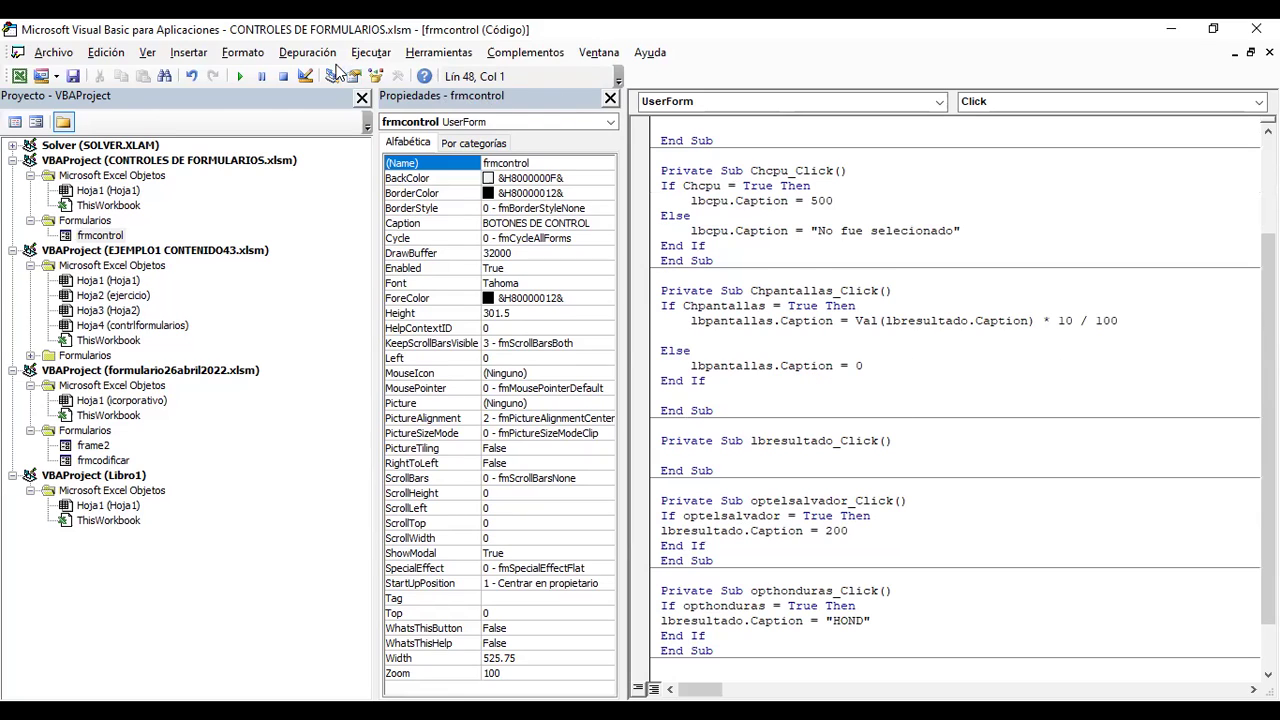
# Step: Run the form and select EL SALVADOR, HONDURAS, MEXICO and COSTA RICA in turn
pyautogui.click(242, 75)
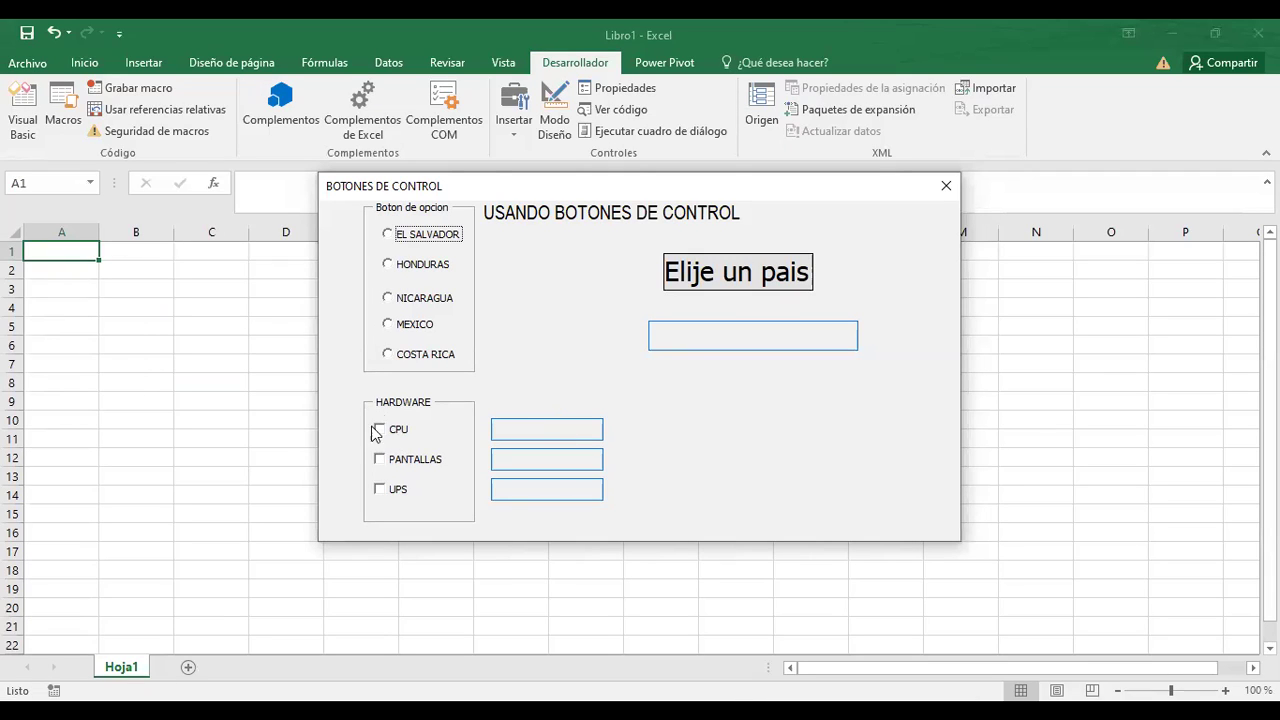
pyautogui.click(389, 234)
pyautogui.click(400, 268)
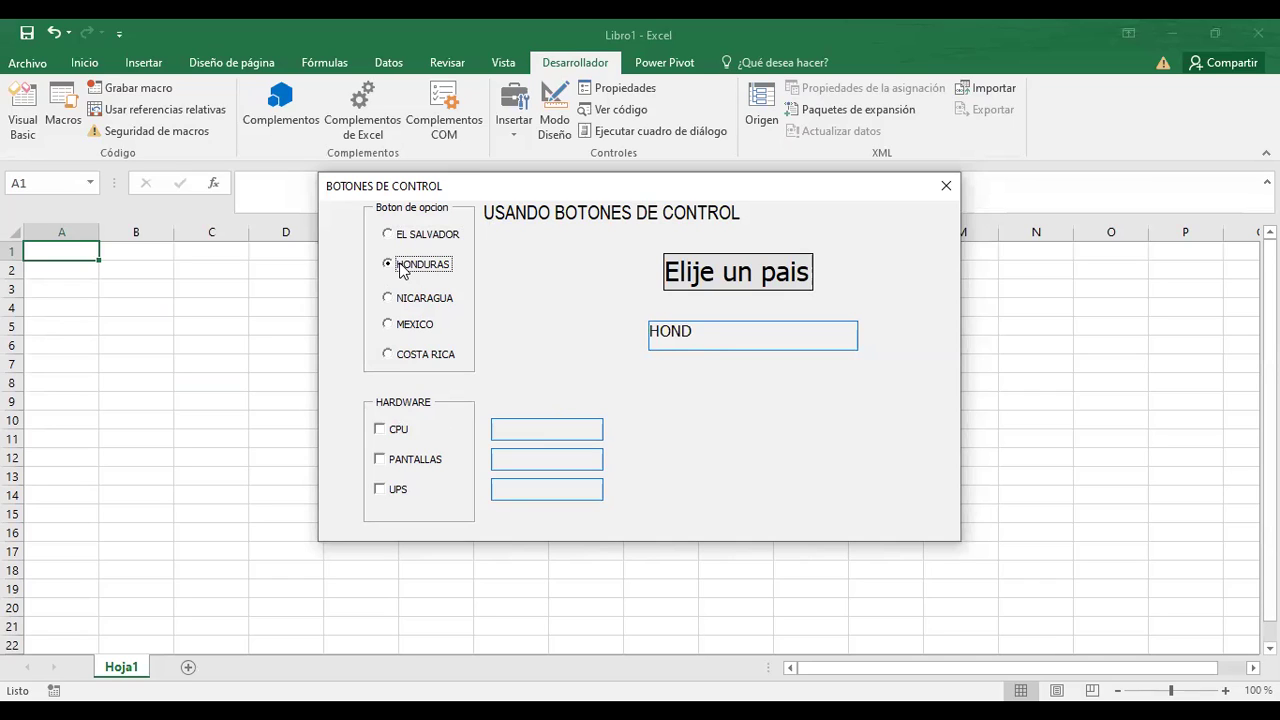
pyautogui.click(425, 333)
pyautogui.click(420, 352)
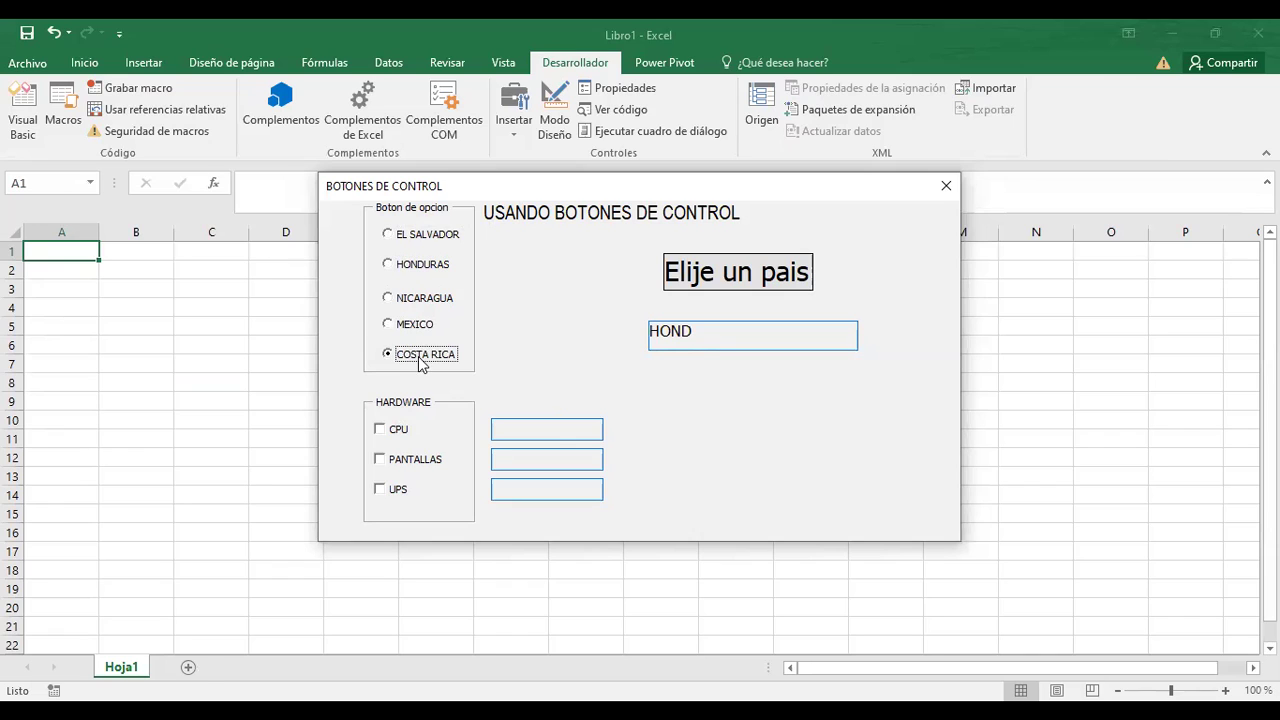
pyautogui.click(426, 332)
pyautogui.click(422, 363)
# Step: Tick and untick the CPU, PANTALLAS and UPS checkboxes to check their result messages
pyautogui.click(384, 430)
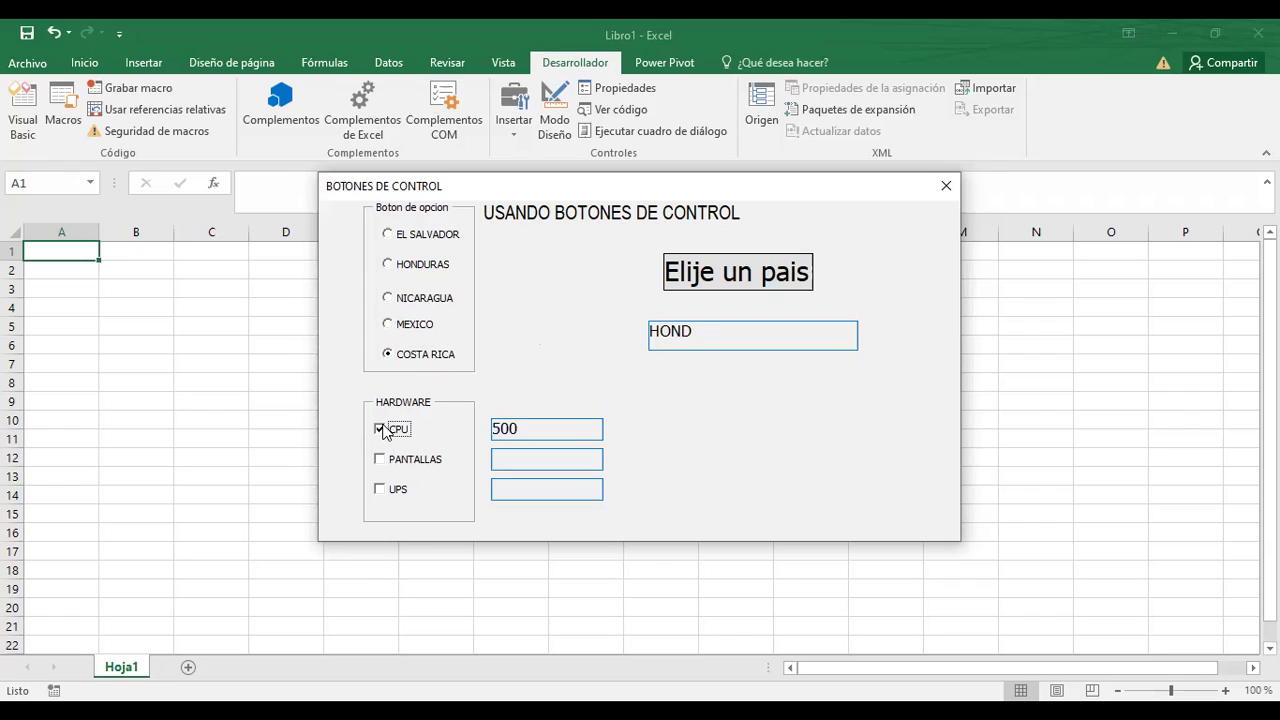
pyautogui.click(384, 430)
pyautogui.click(381, 459)
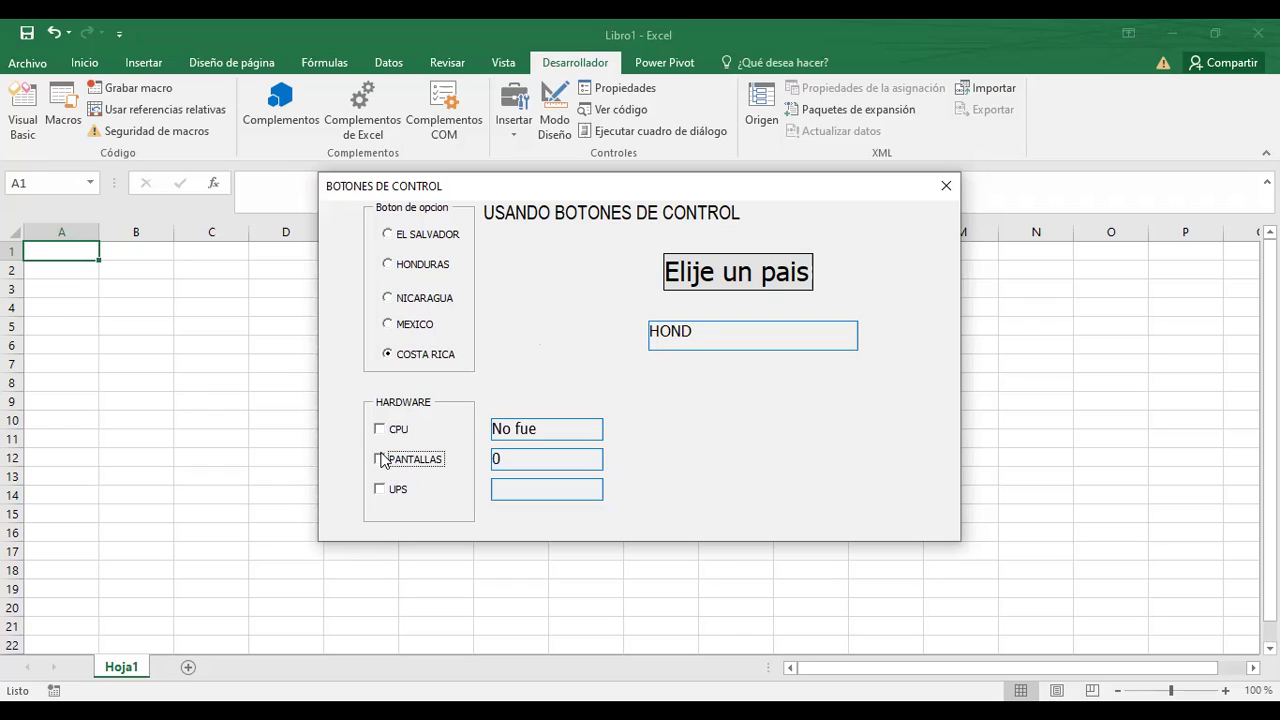
pyautogui.click(391, 490)
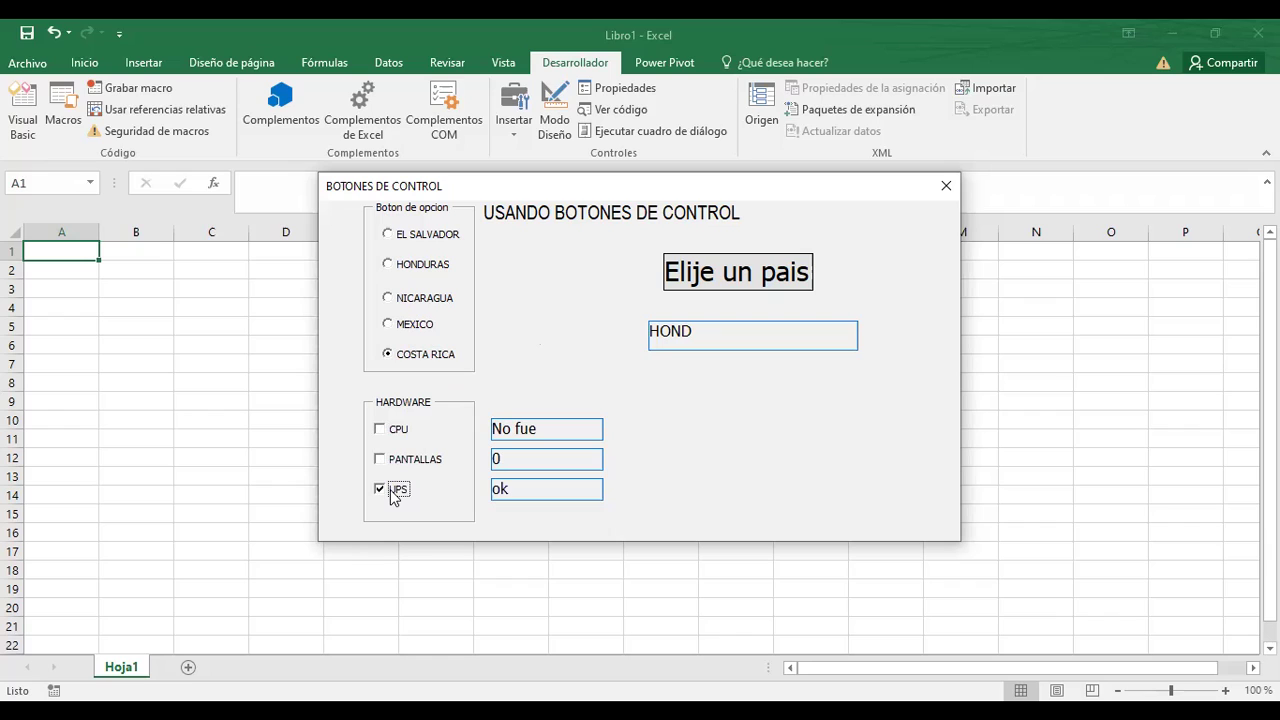
pyautogui.click(393, 496)
# Step: Close the running BOTONES DE CONTROL form and reopen frmcontrol's code
pyautogui.click(952, 189)
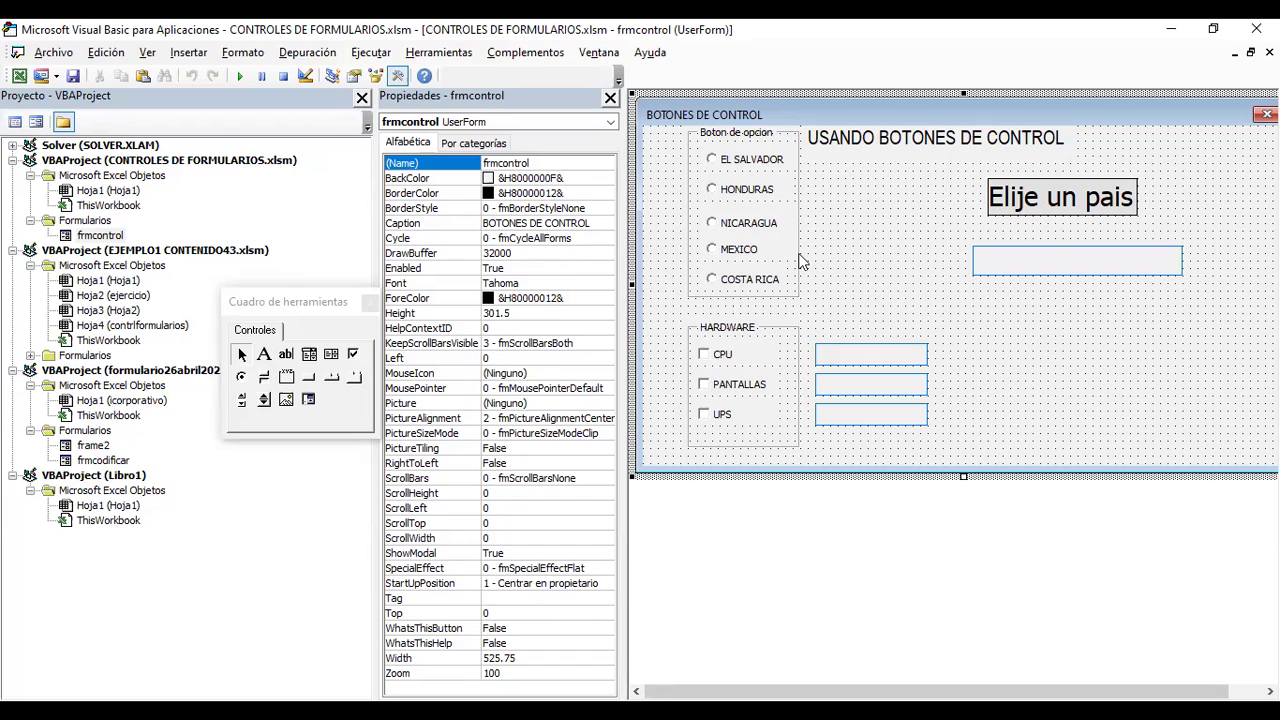
pyautogui.doubleClick(880, 190)
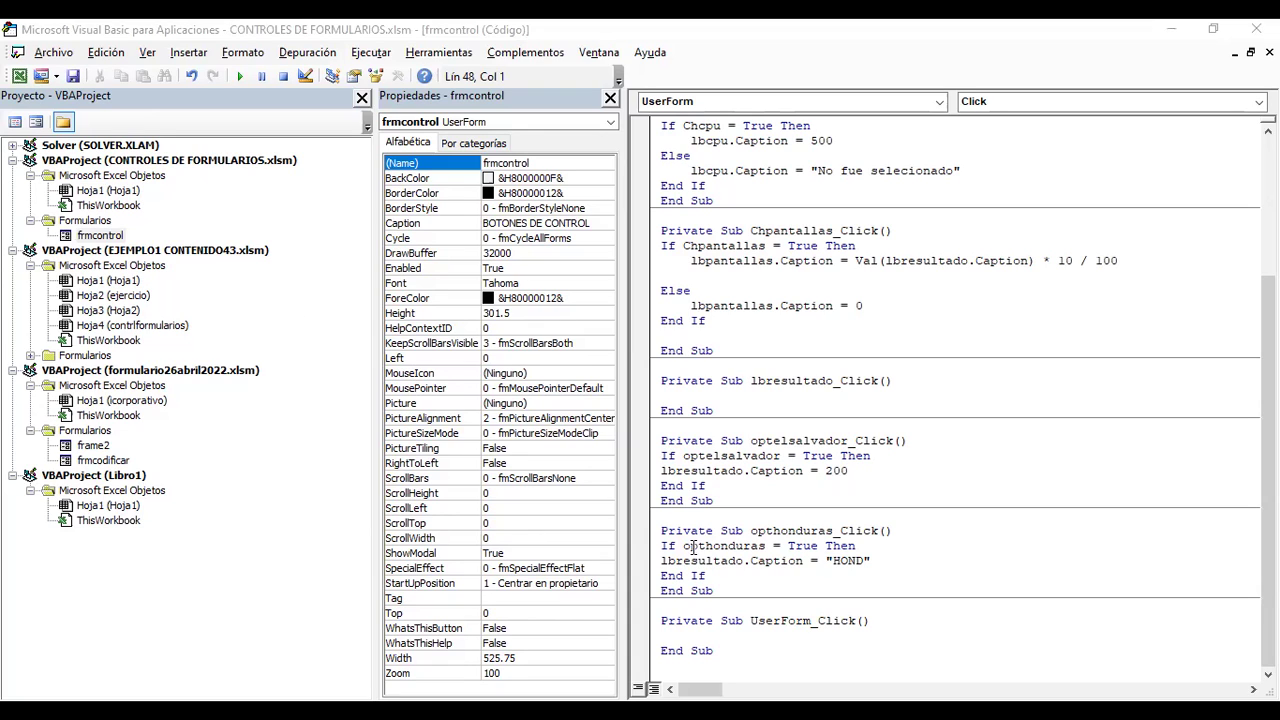
pyautogui.click(770, 500)
pyautogui.scroll(4, 785, 490)
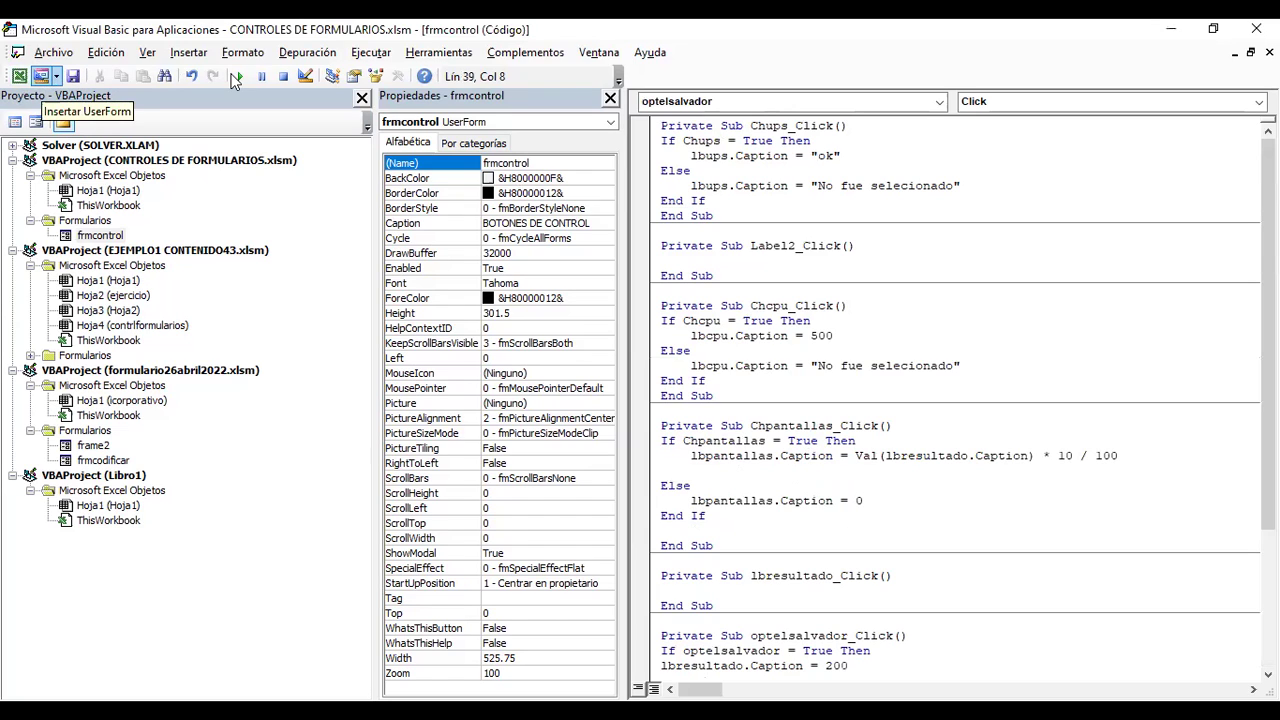
pyautogui.click(240, 78)
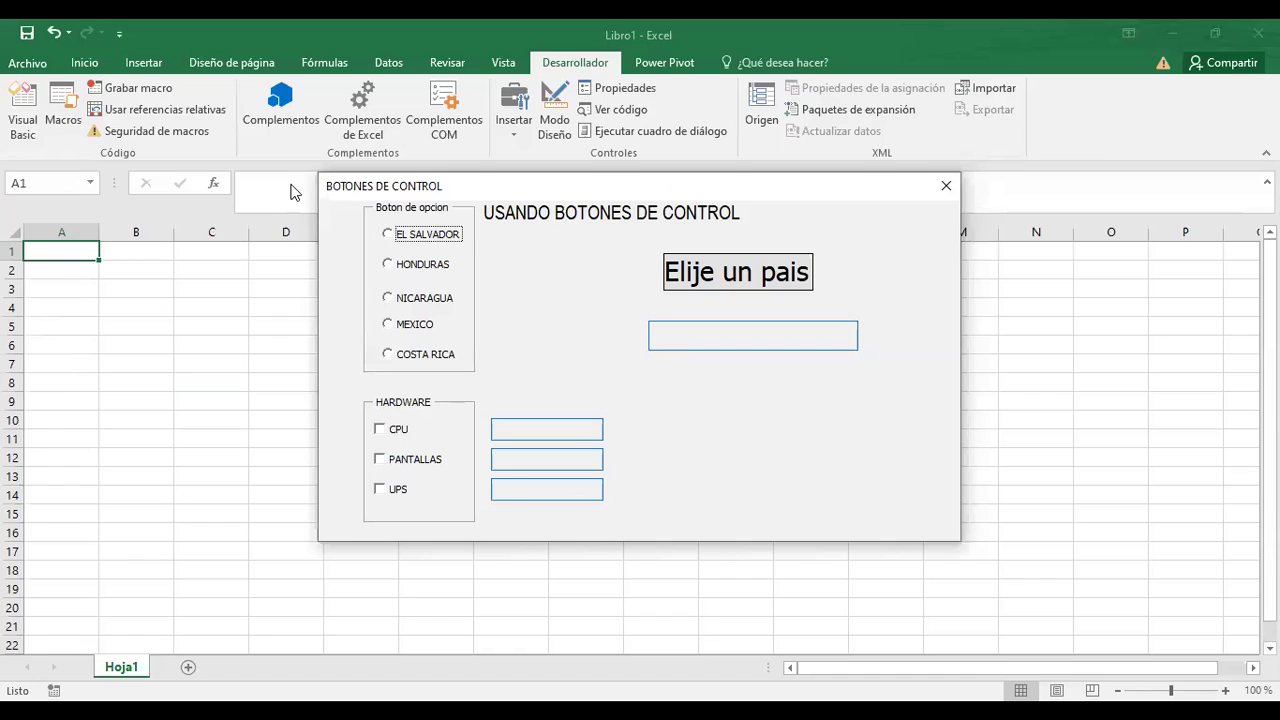
pyautogui.click(281, 373)
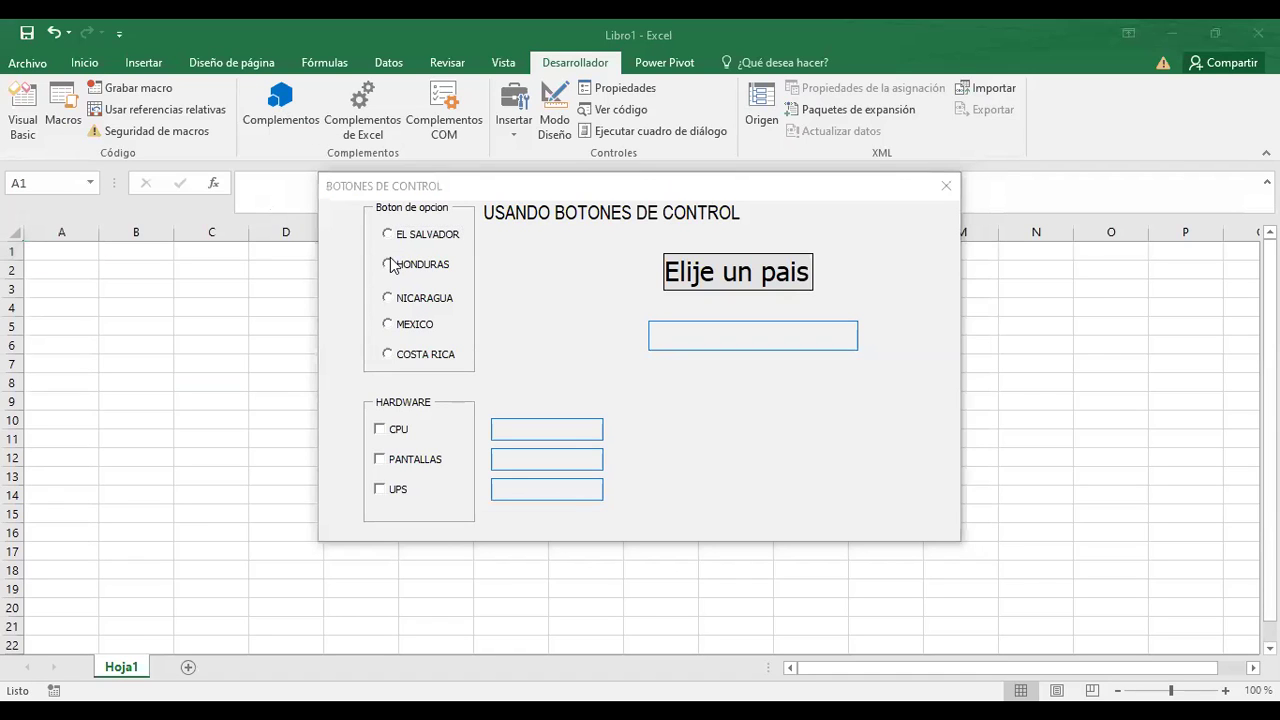
pyautogui.click(388, 266)
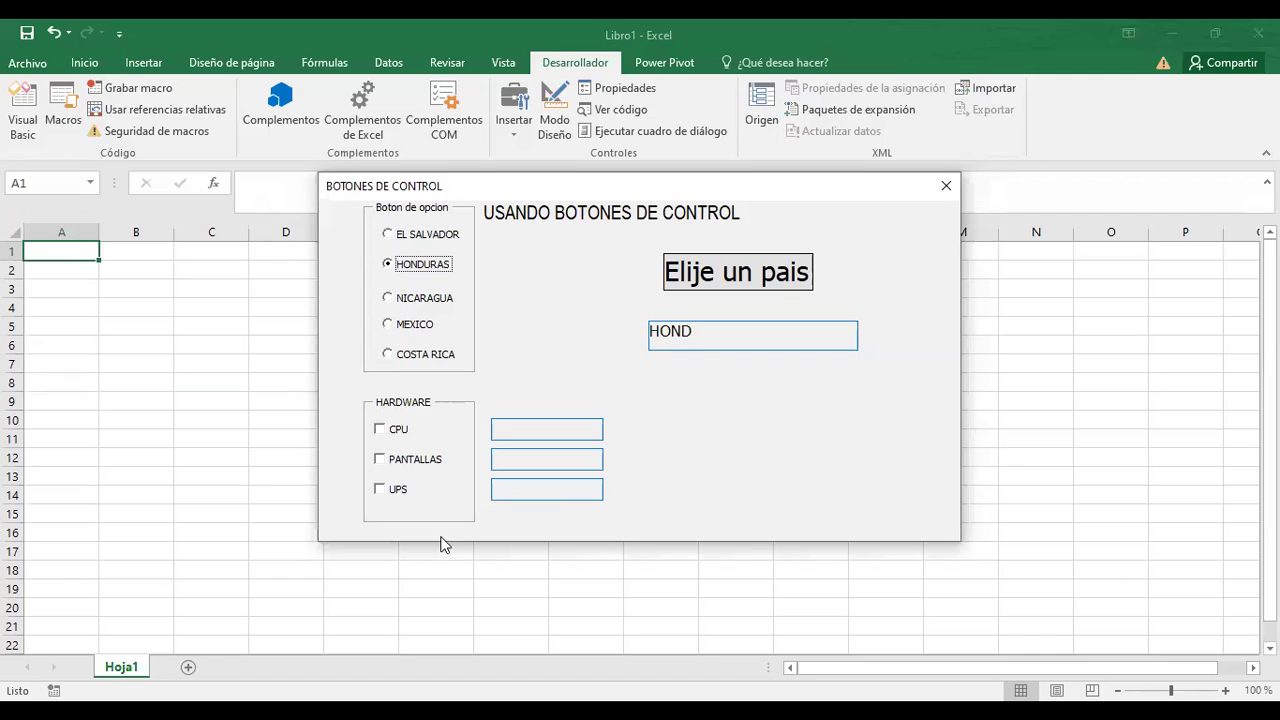
pyautogui.click(383, 429)
pyautogui.click(384, 430)
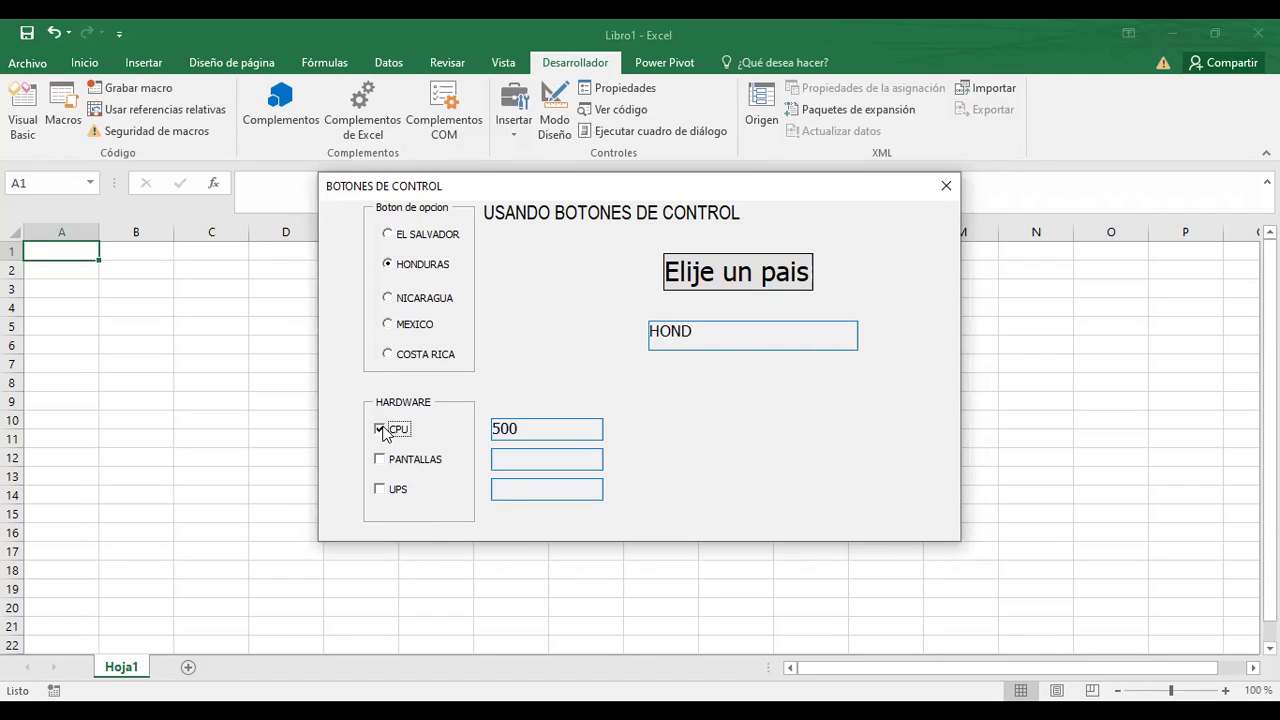
pyautogui.click(381, 460)
pyautogui.click(390, 496)
pyautogui.click(945, 185)
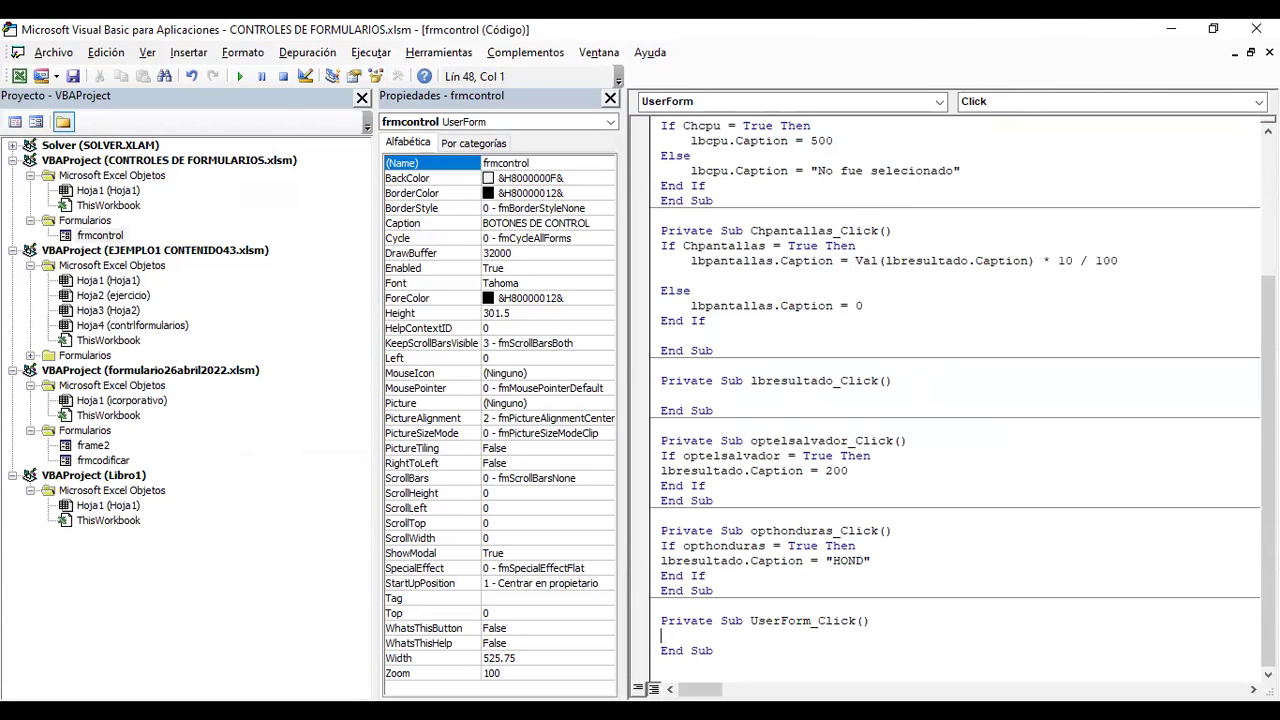
# Step: Leave frmcontrol's code, dismiss the Macros dialog, and open the frmcodificar (CODIGO) form design
pyautogui.click(1269, 52)
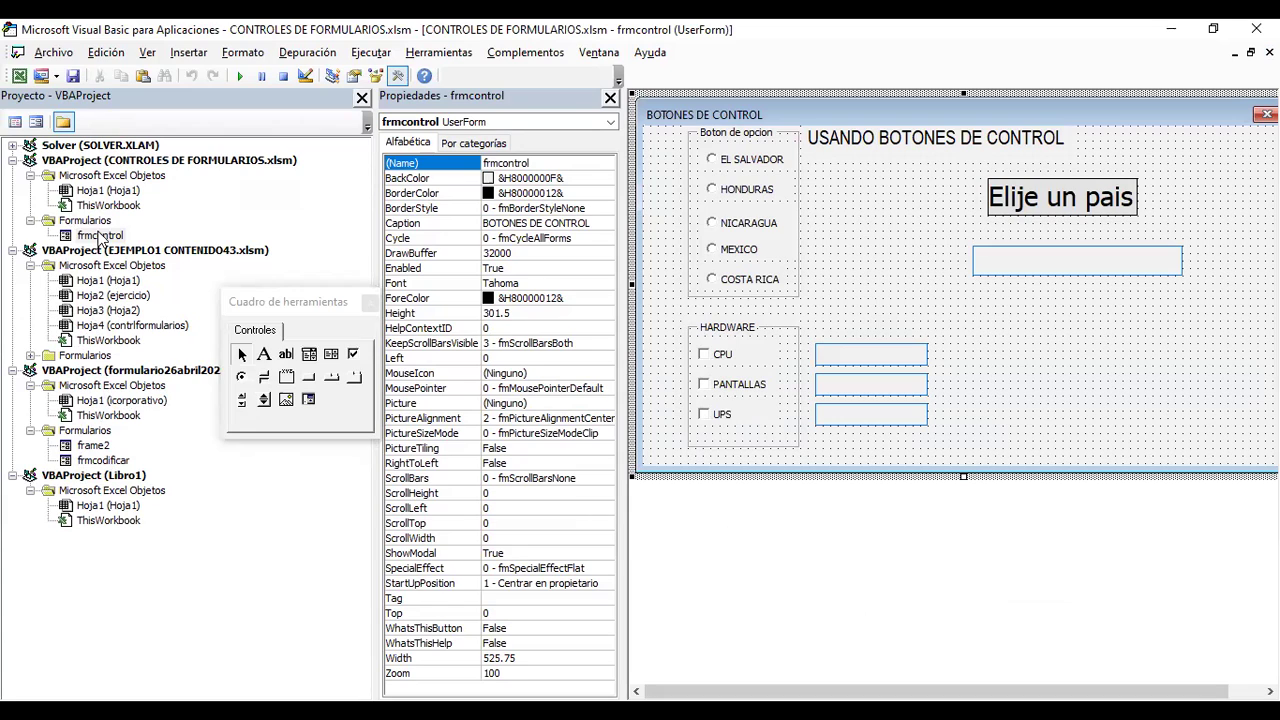
pyautogui.click(100, 236)
pyautogui.click(239, 78)
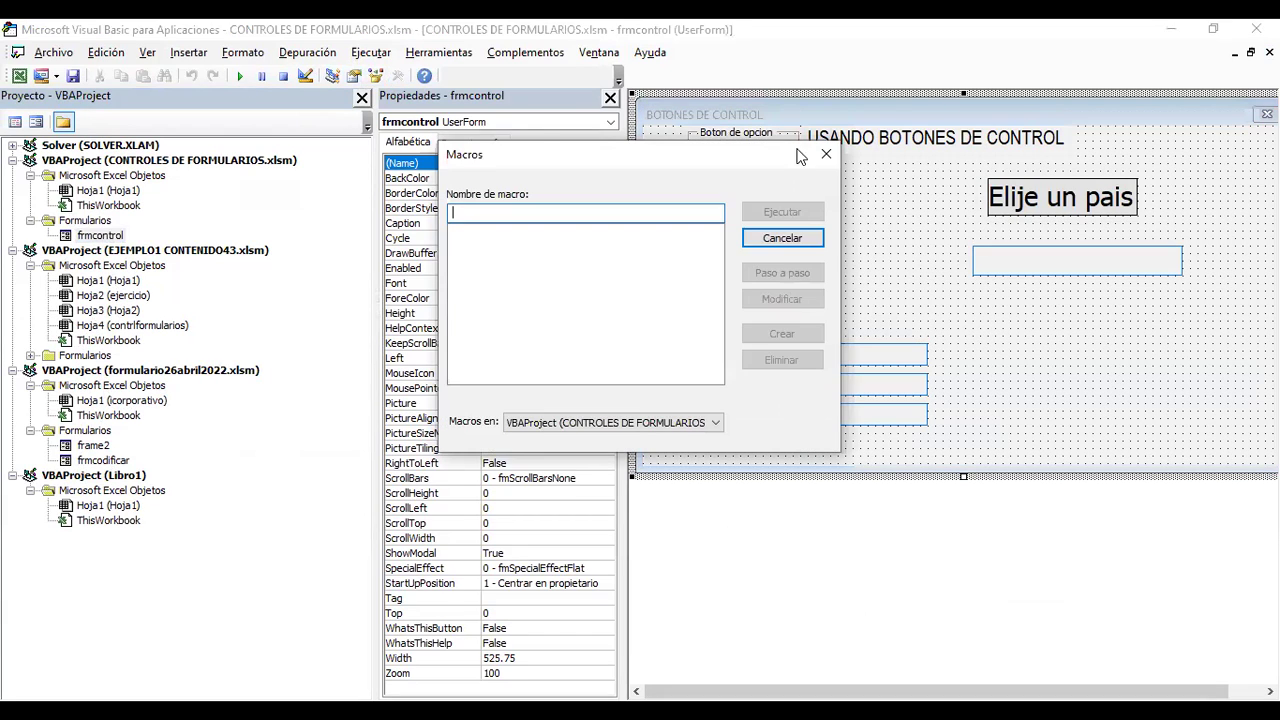
pyautogui.click(827, 157)
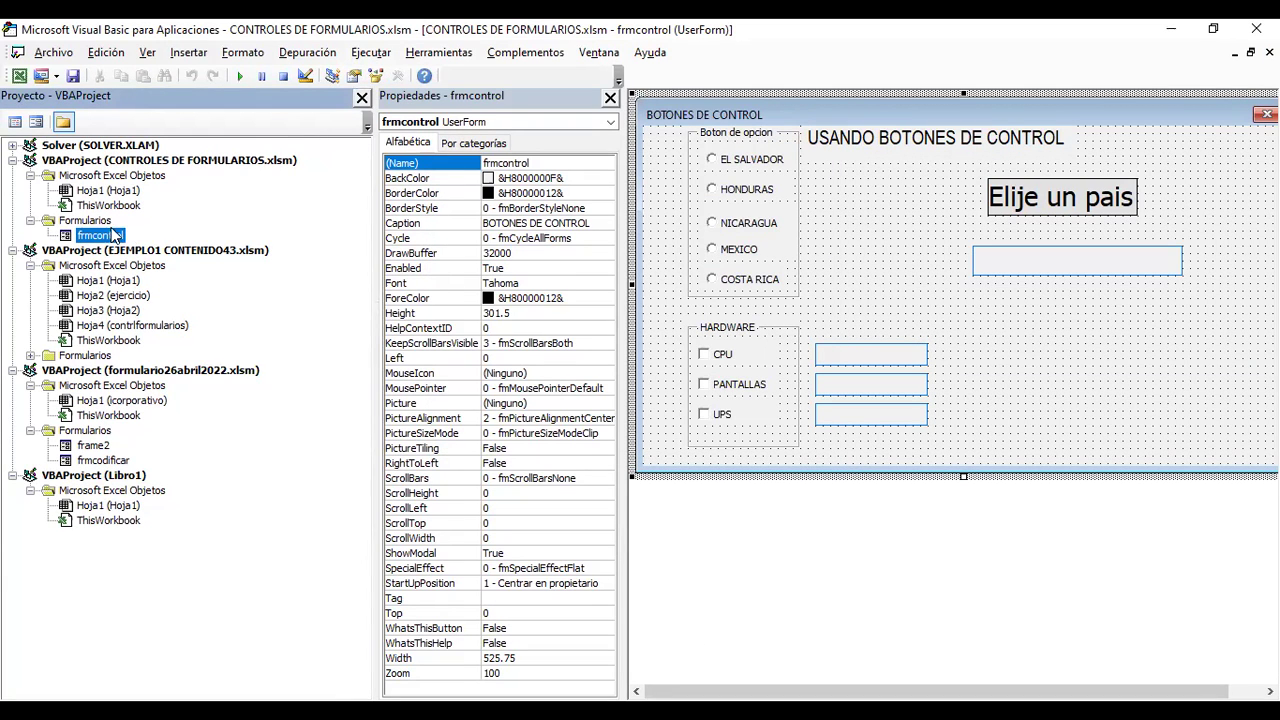
pyautogui.doubleClick(100, 460)
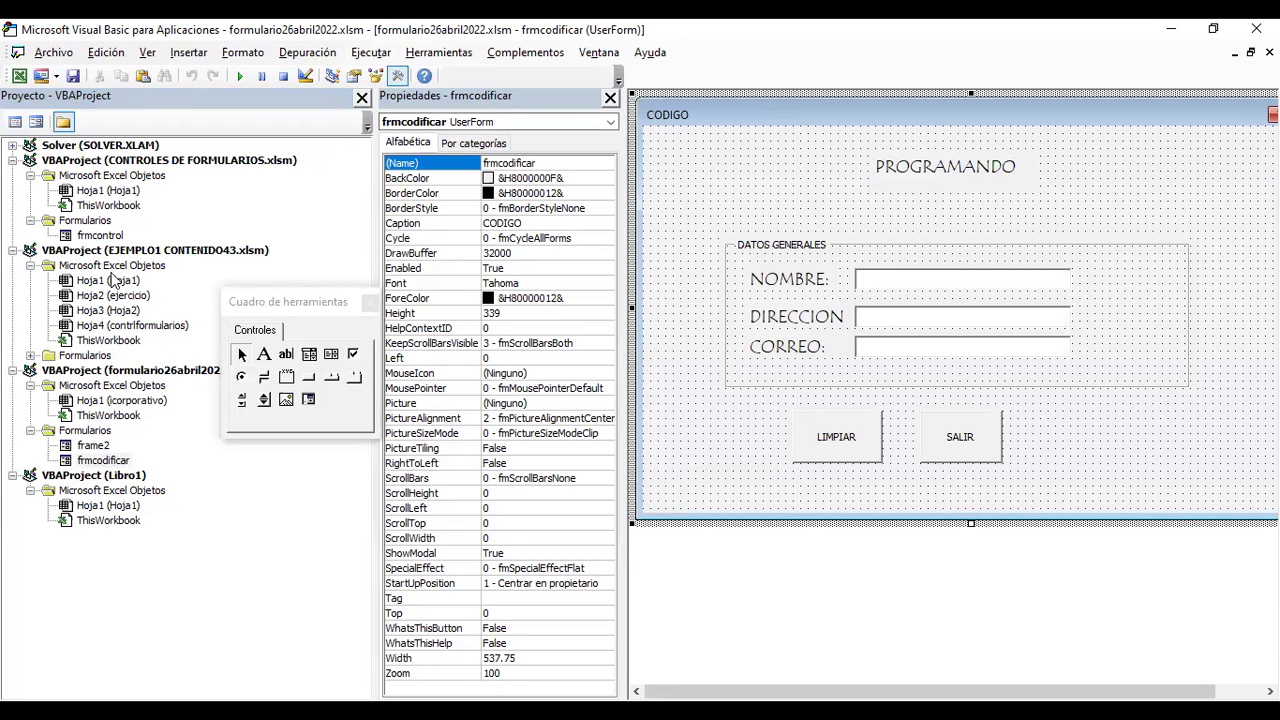
# Step: Open the frame2 employee-data form in the designer
pyautogui.click(92, 458)
pyautogui.click(93, 446)
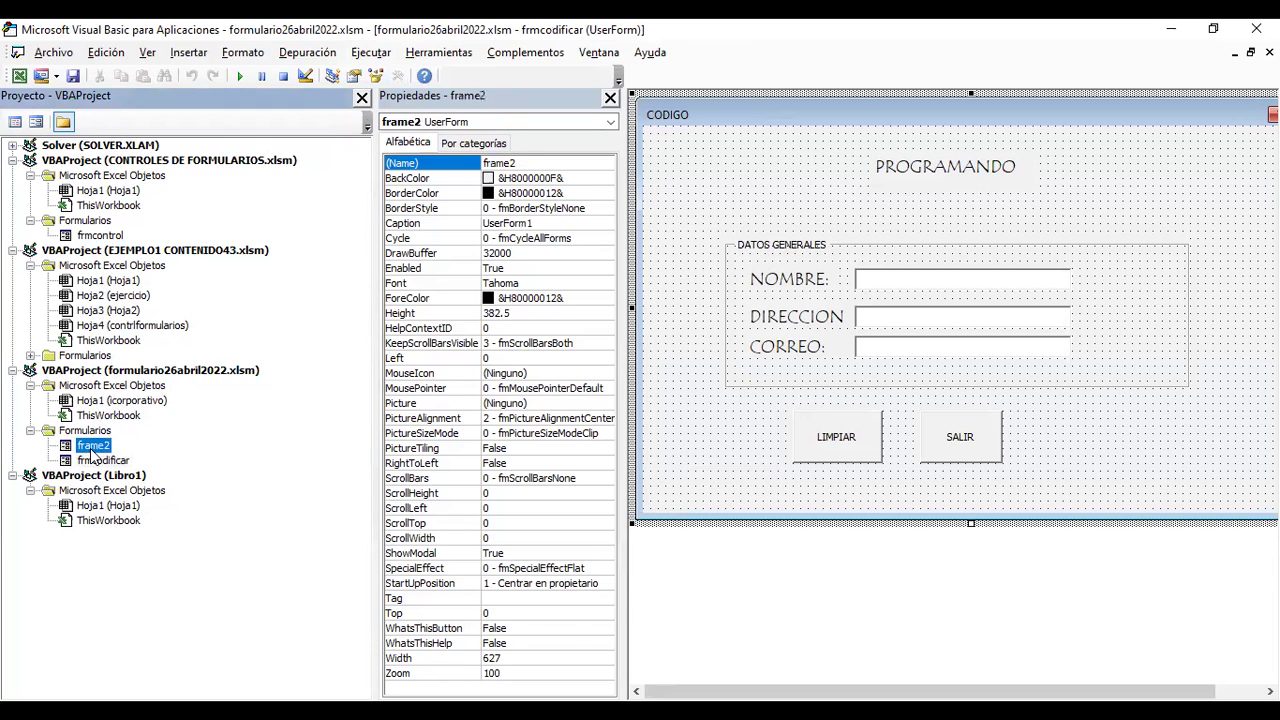
pyautogui.doubleClick(97, 450)
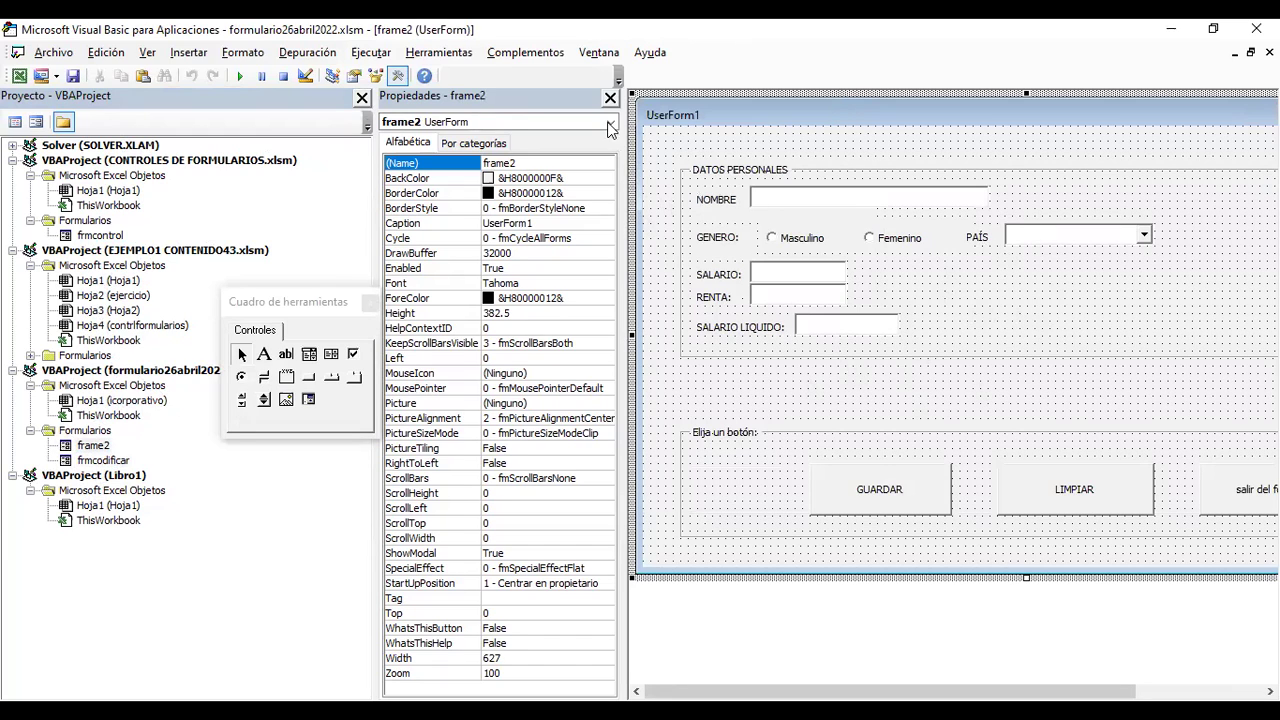
# Step: Hide the Properties and Project panes, then return to the editor via Desarrollador > Visual Basic
pyautogui.click(610, 97)
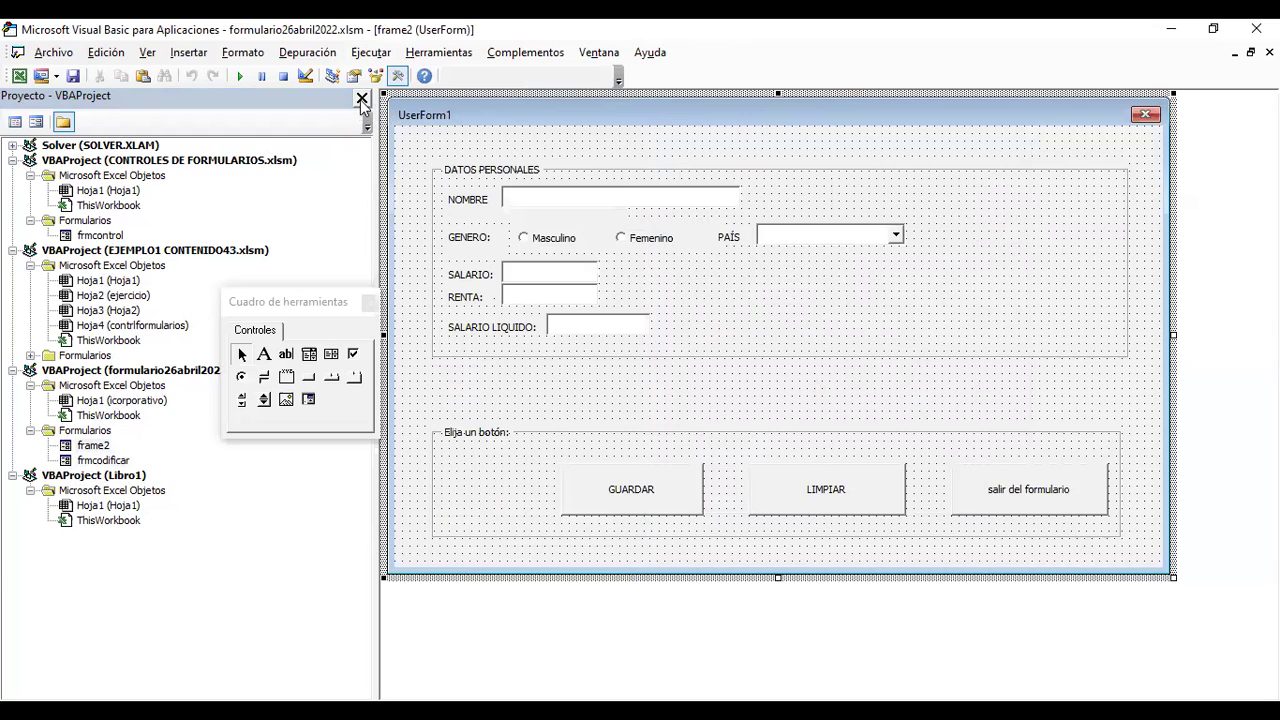
pyautogui.click(362, 98)
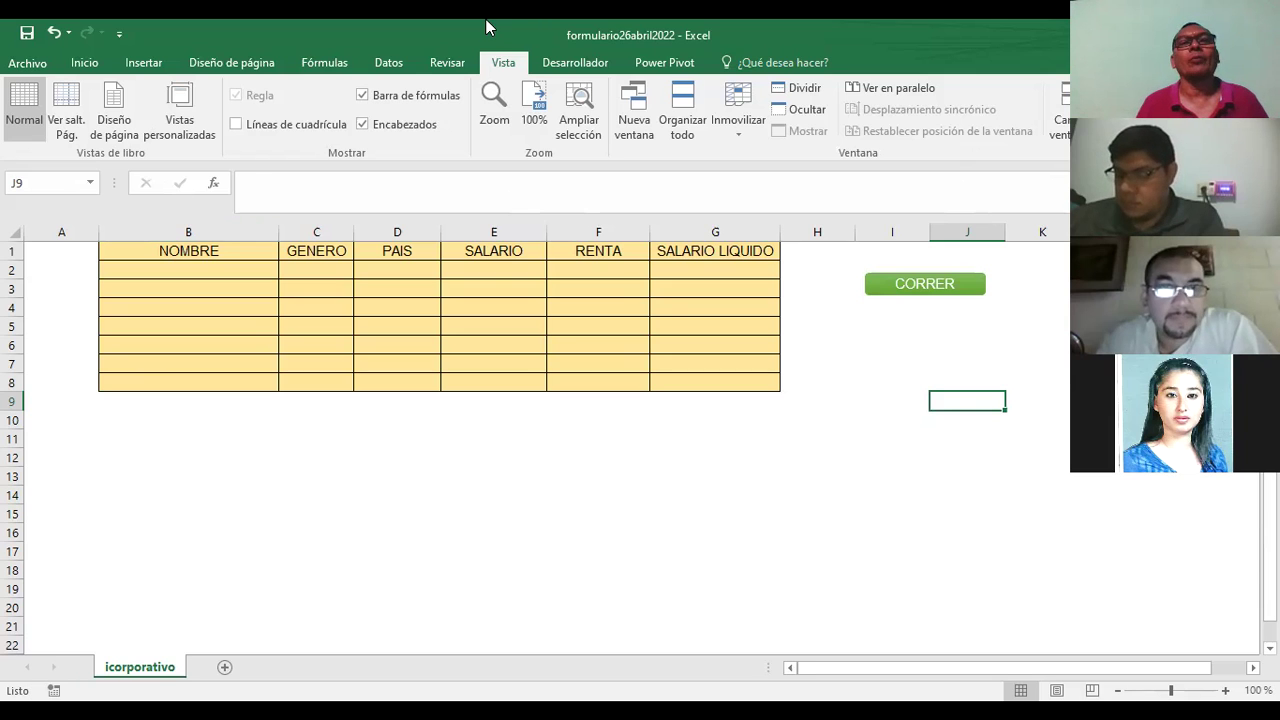
pyautogui.click(577, 64)
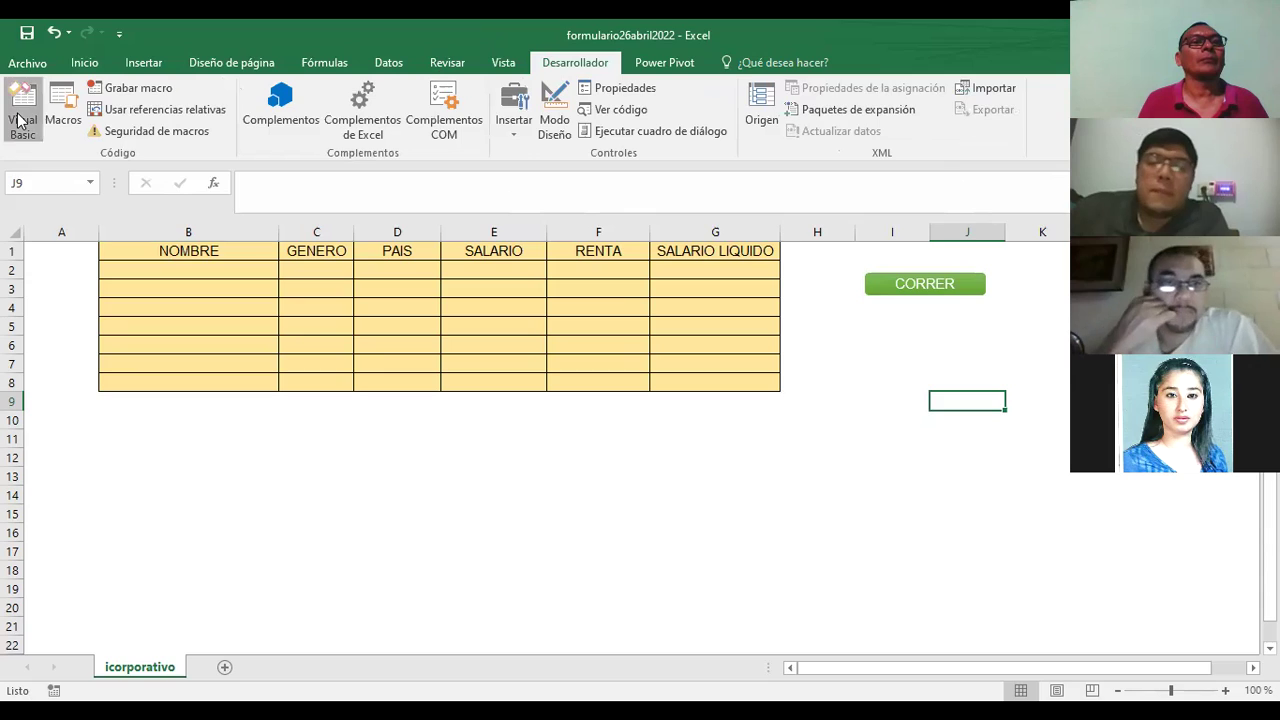
pyautogui.click(18, 121)
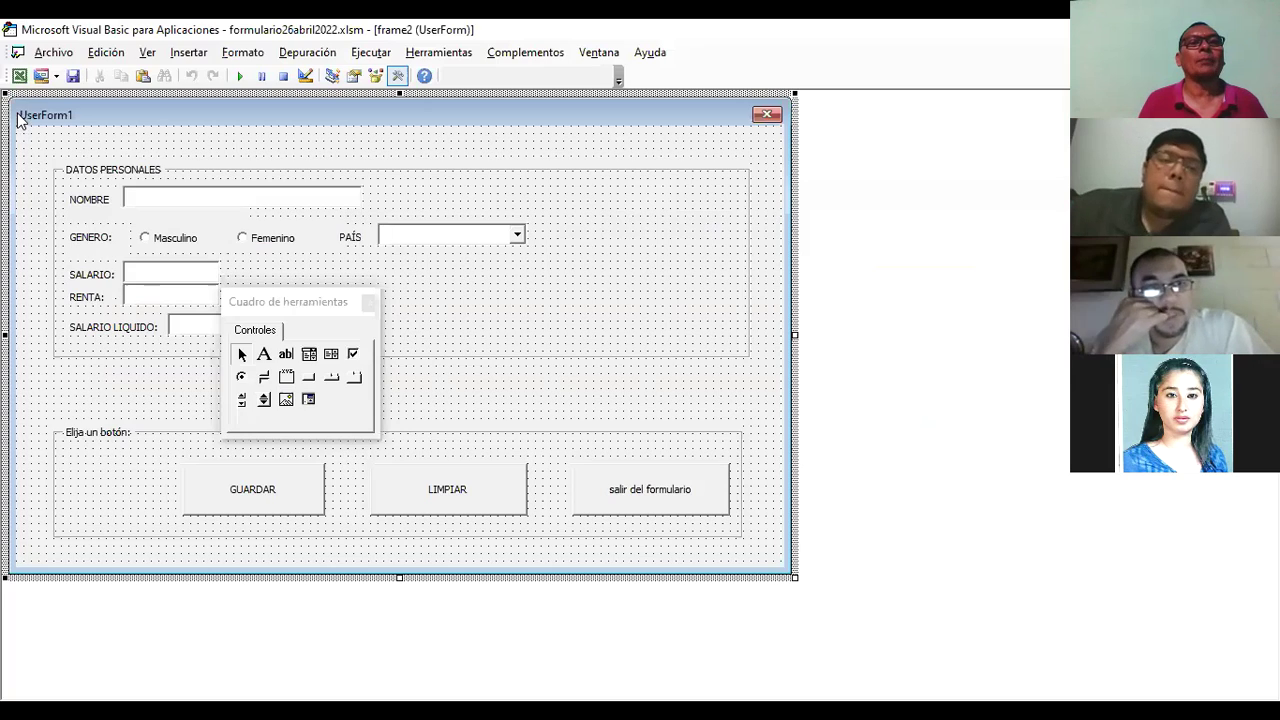
# Step: Run UserForm1, place it down-left clear of the icorporativo table headers, and click into NOMBRE
pyautogui.click(245, 77)
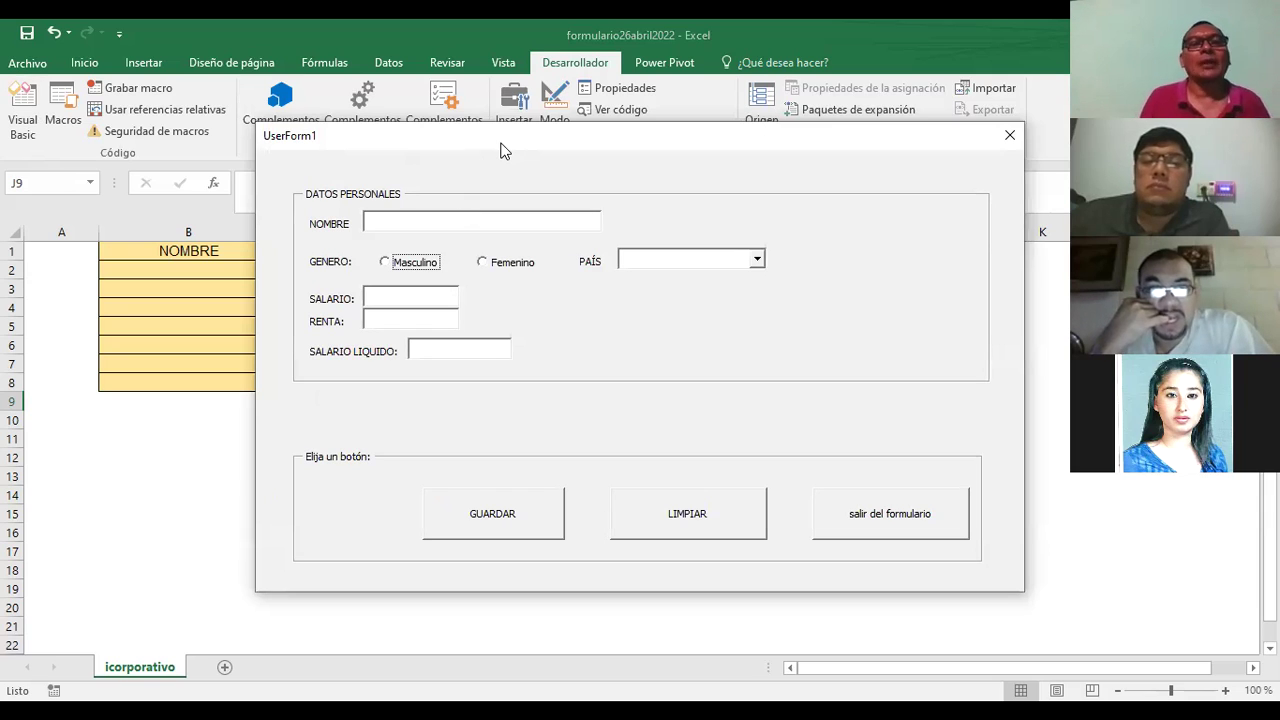
pyautogui.moveTo(502, 143); pyautogui.dragTo(371, 368)
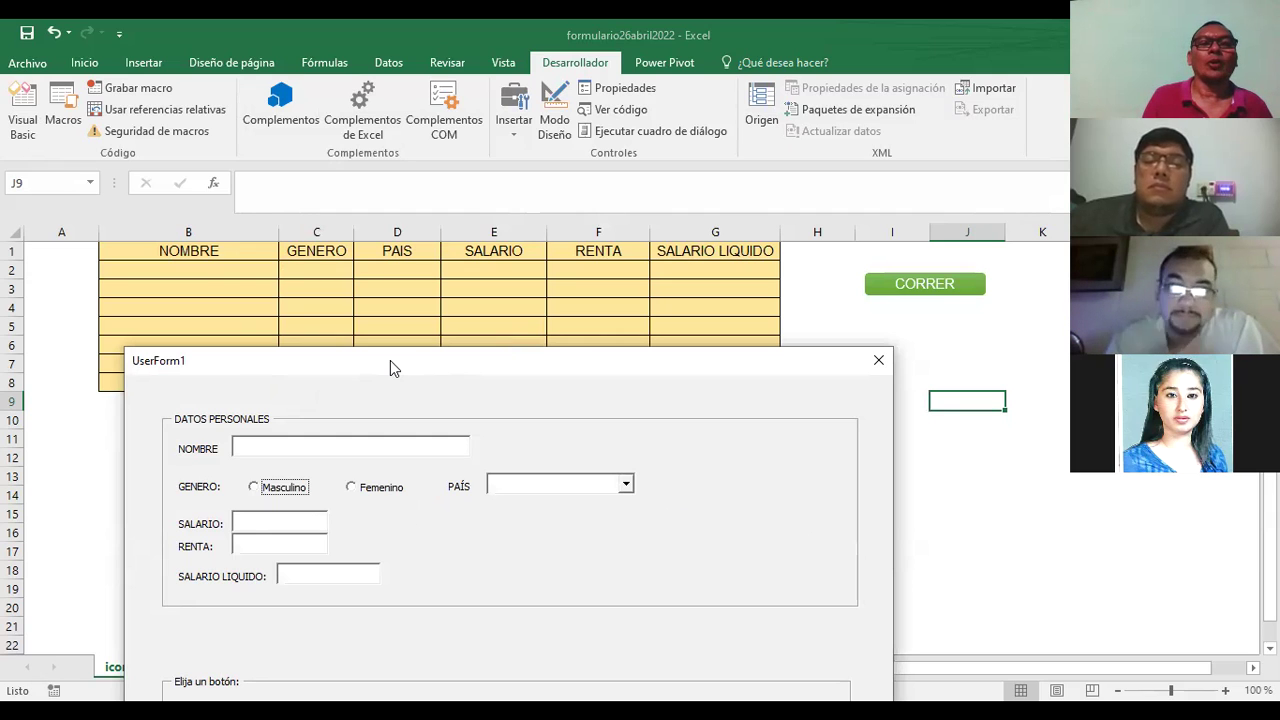
pyautogui.moveTo(391, 362); pyautogui.dragTo(353, 338)
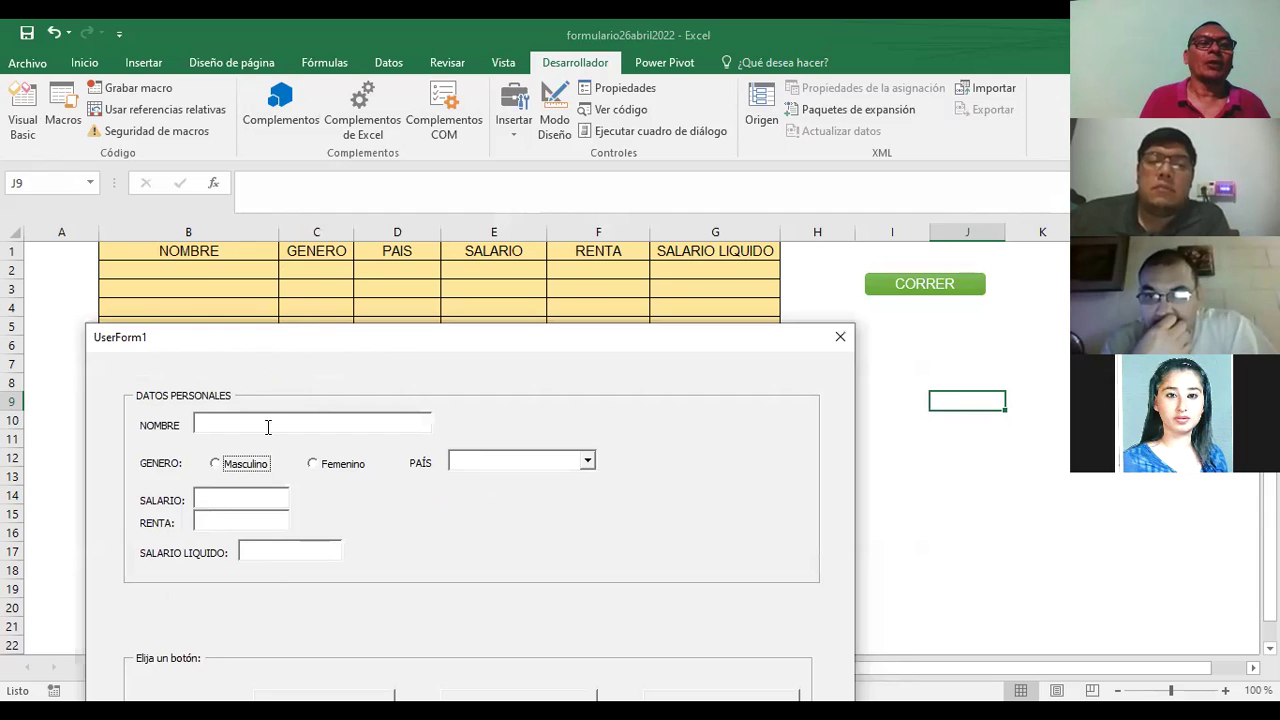
pyautogui.click(218, 424)
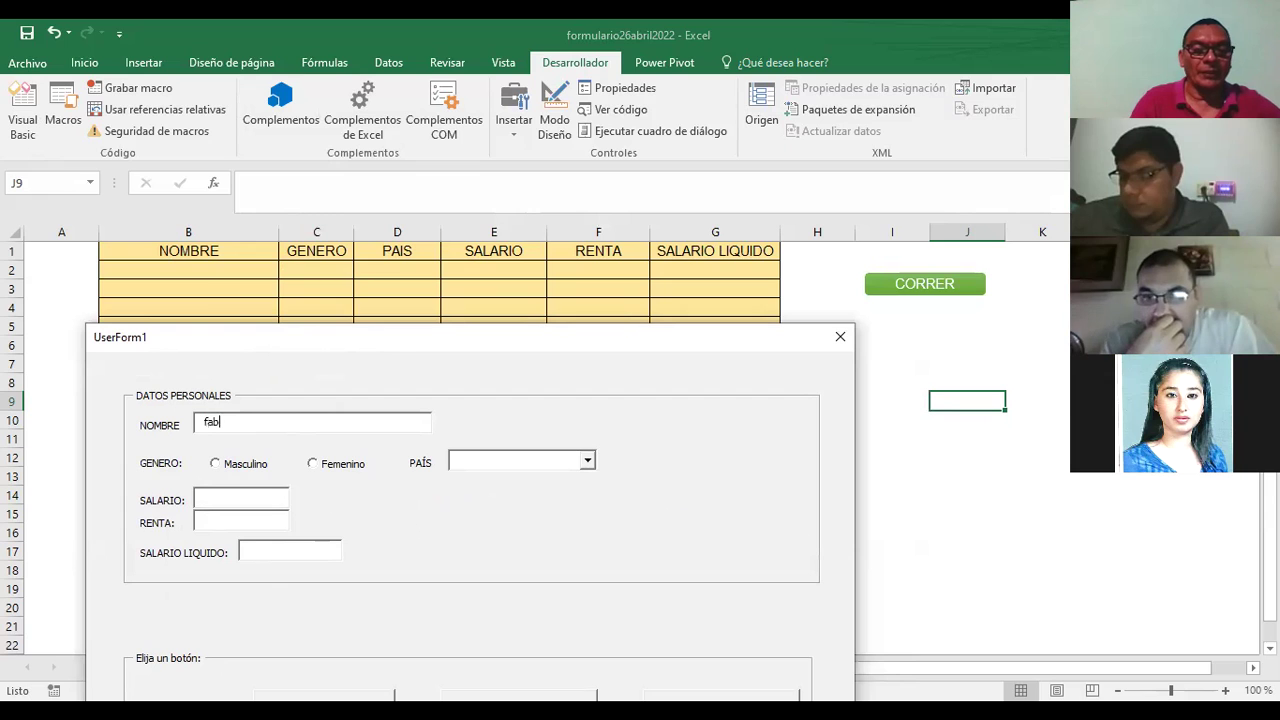
# Step: Enter the first employee's name, select Masculino and choose COSTA RICA as the country
pyautogui.write('ri')
pyautogui.press('BackSpace')
pyautogui.press('BackSpace')
pyautogui.press('BackSpace')
pyautogui.press('BackSpace')
pyautogui.press('BackSpace')
pyautogui.press('BackSpace')
pyautogui.press('BackSpace')
pyautogui.press('BackSpace')
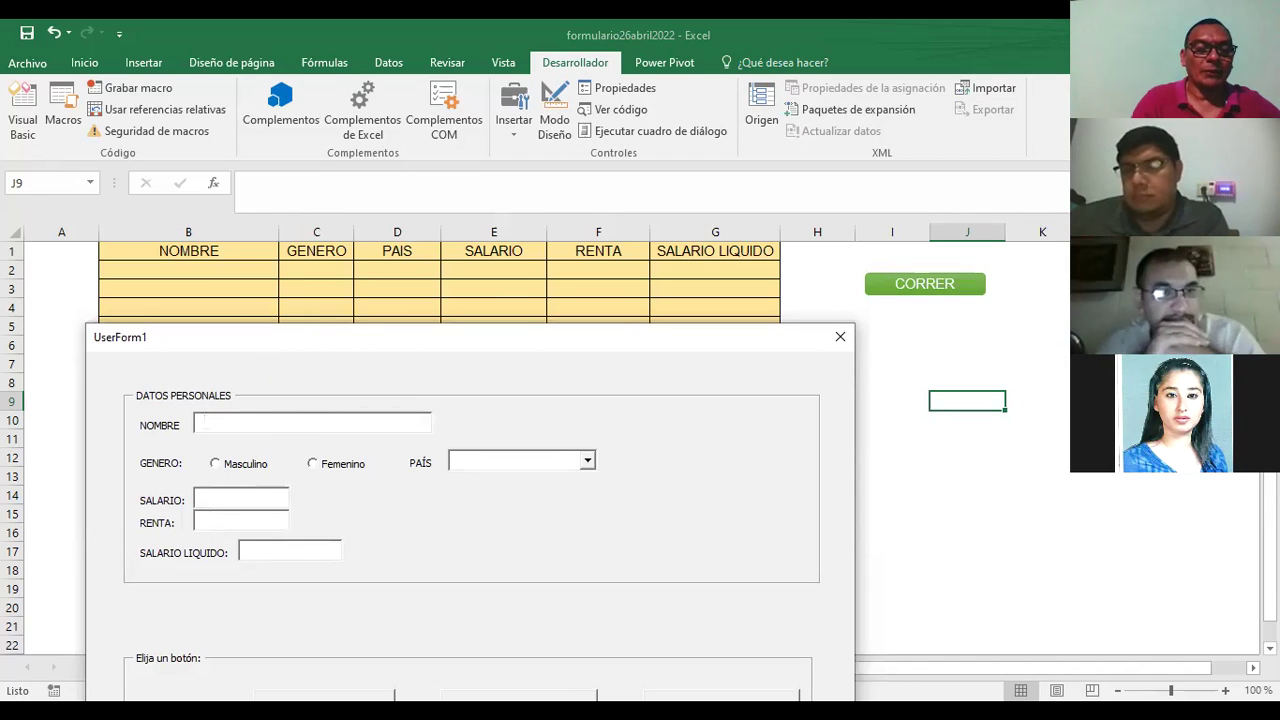
pyautogui.write('FABRICIO')
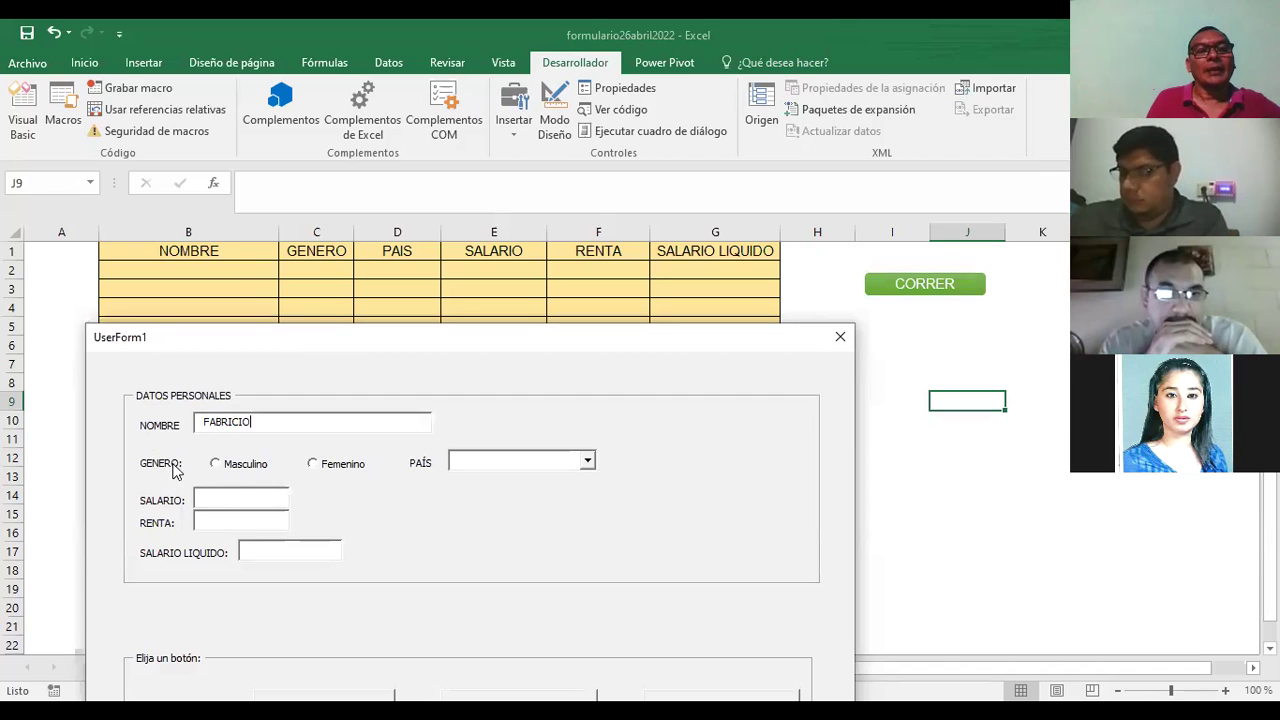
pyautogui.click(216, 464)
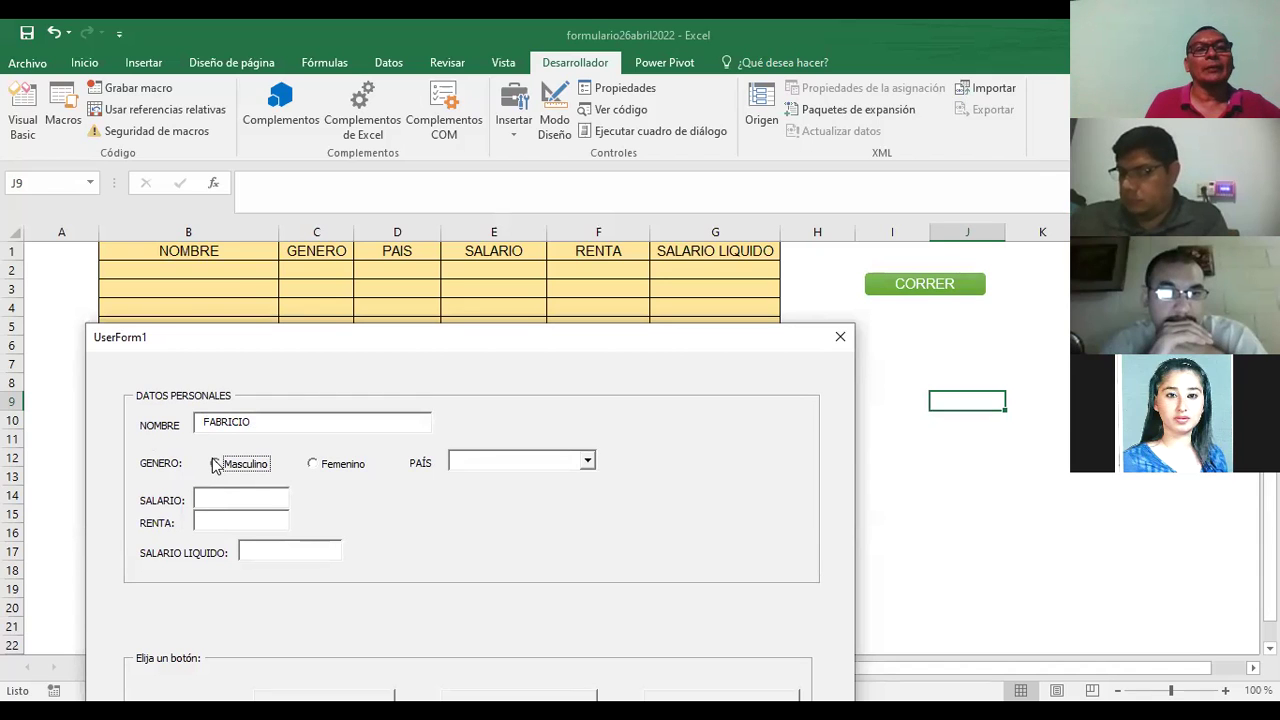
pyautogui.click(588, 464)
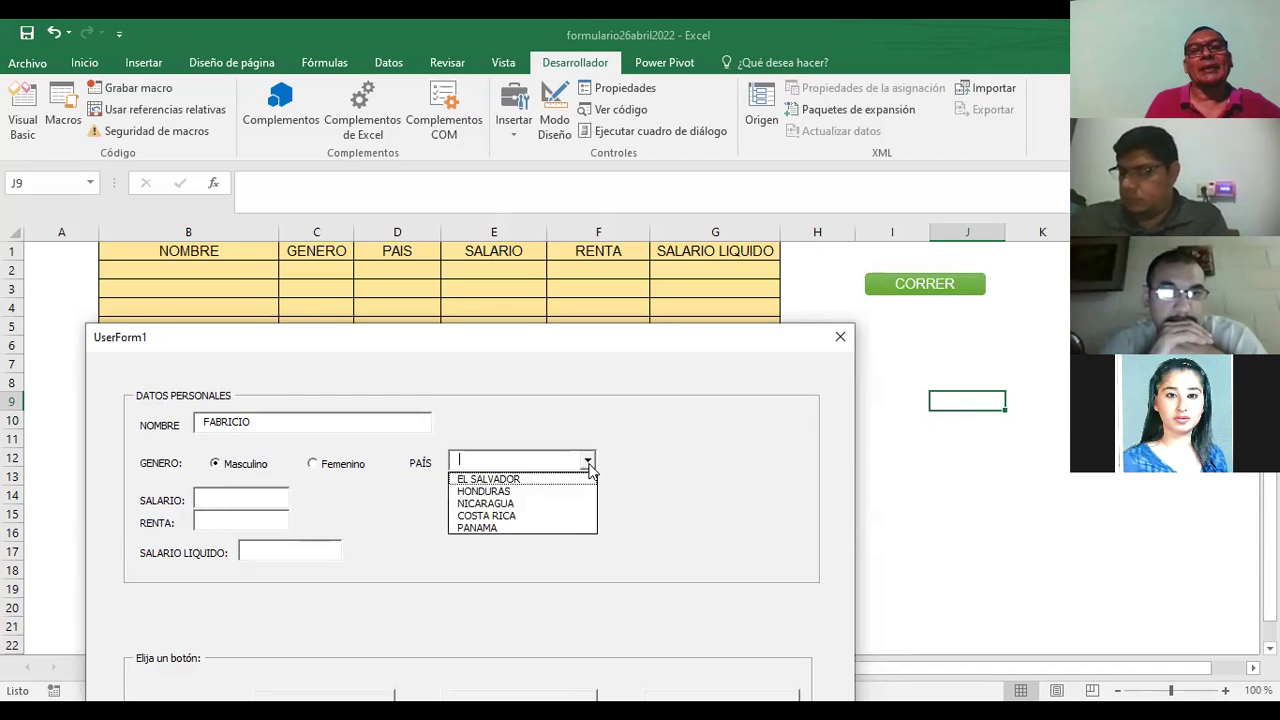
pyautogui.click(491, 517)
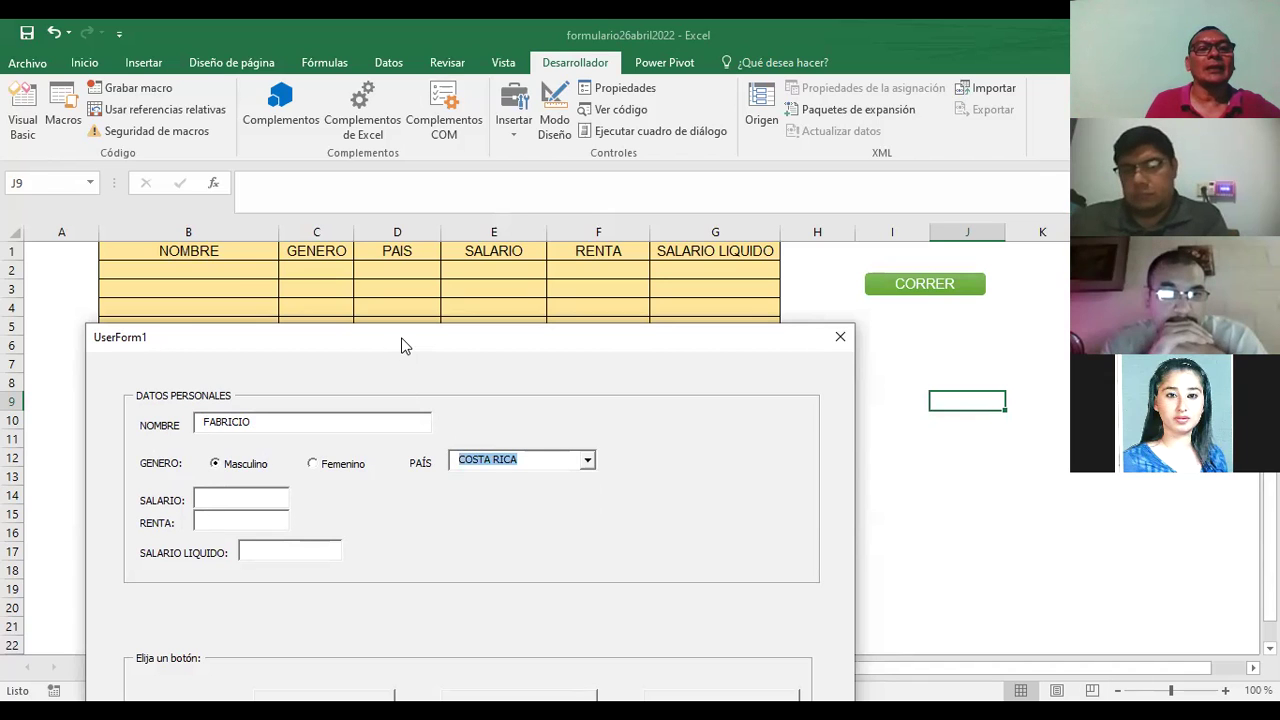
# Step: Enter salary 450, renta 125 and net salary 1234
pyautogui.click(250, 445)
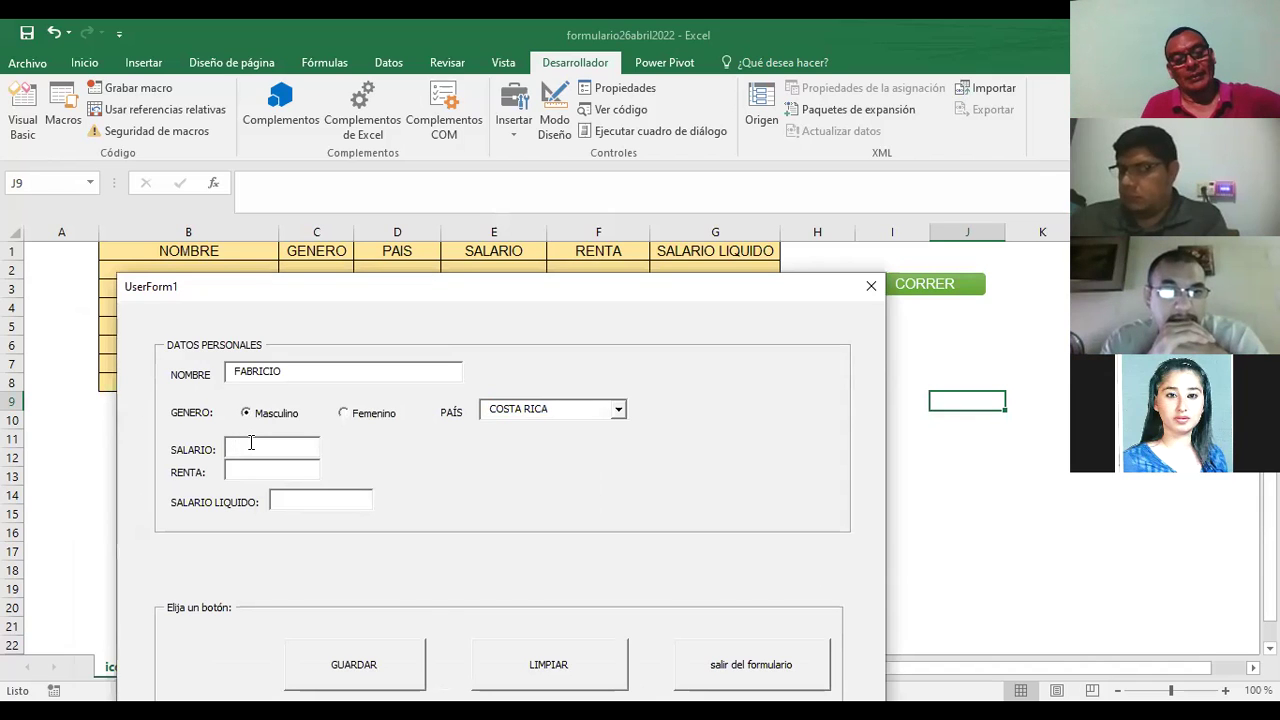
pyautogui.write('45')
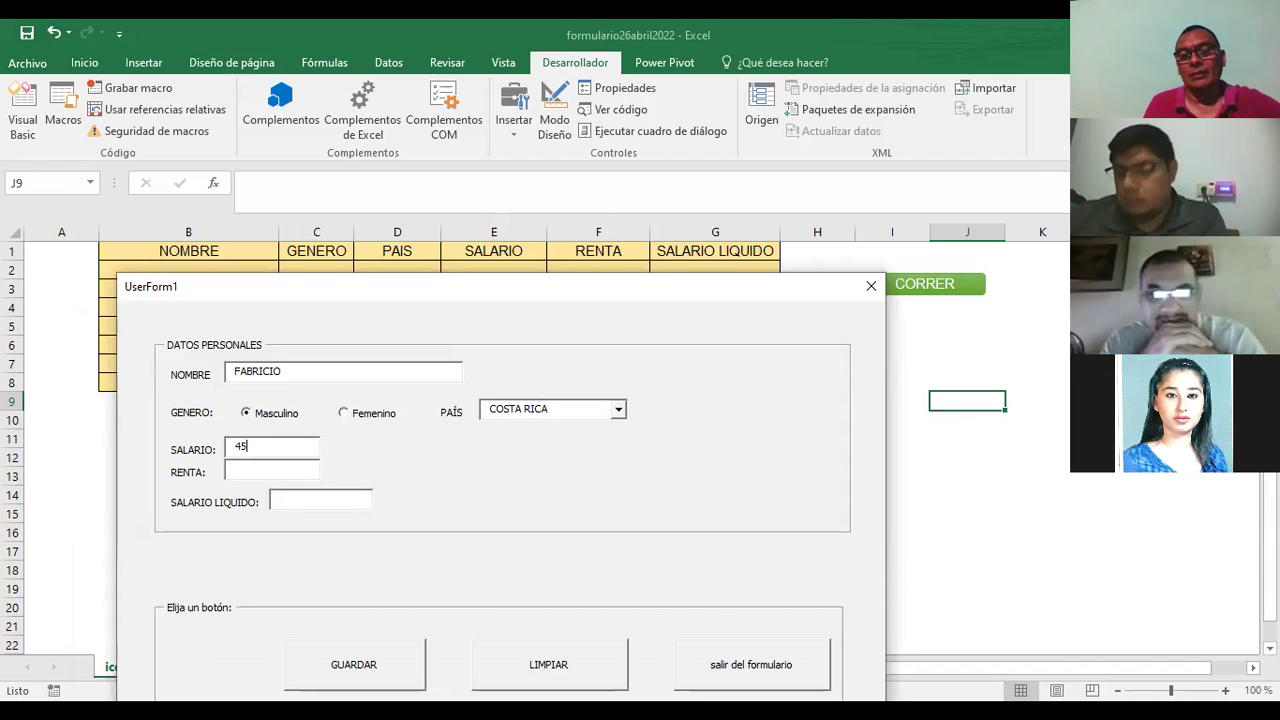
pyautogui.write('0')
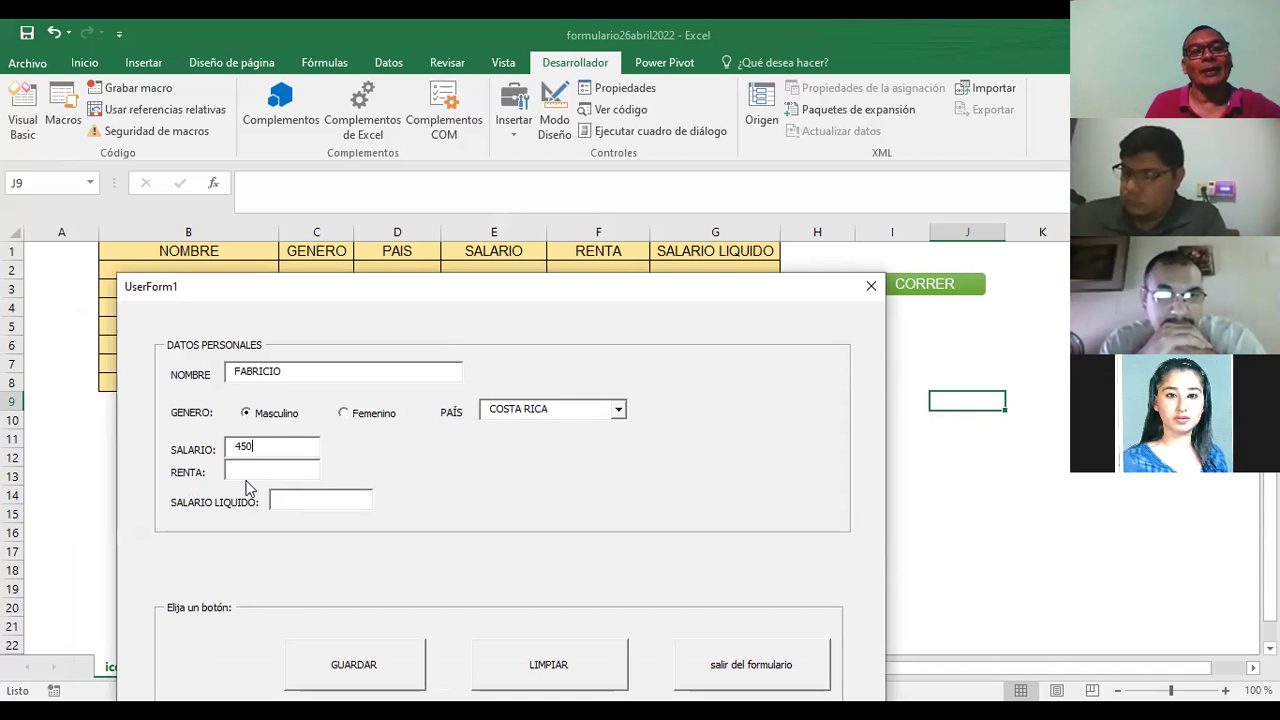
pyautogui.write('1')
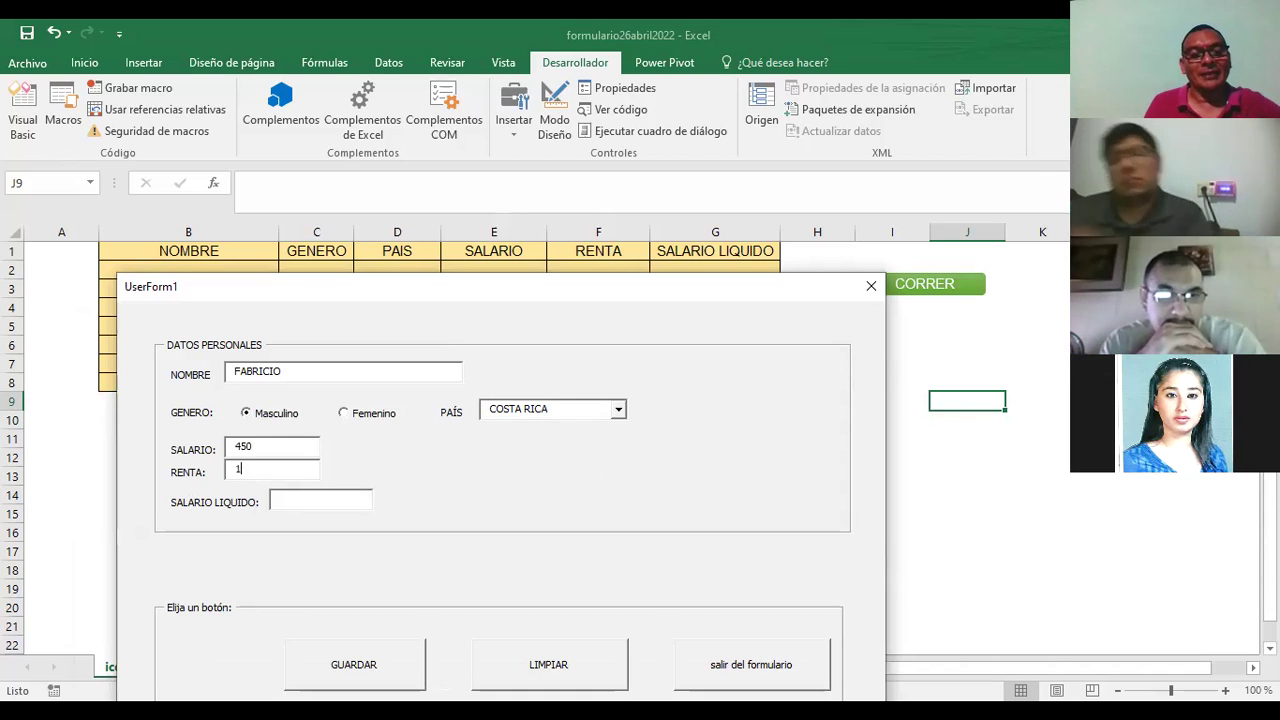
pyautogui.write('25')
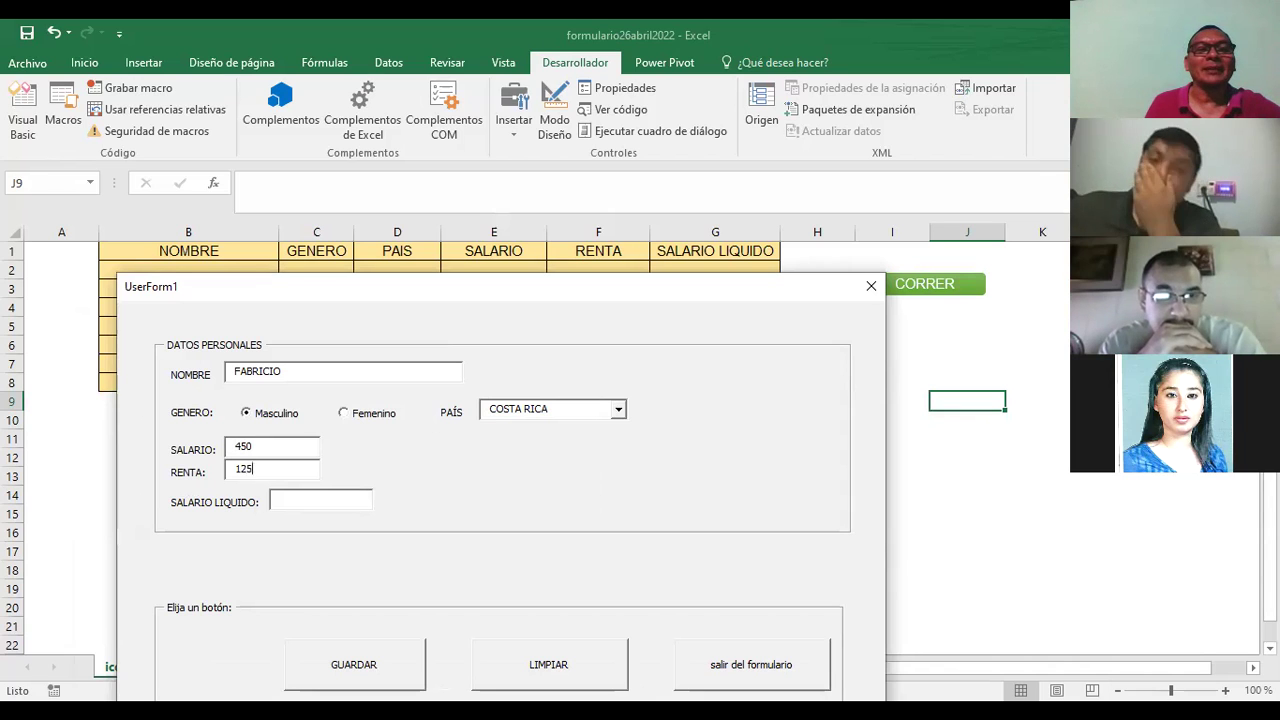
pyautogui.click(280, 500)
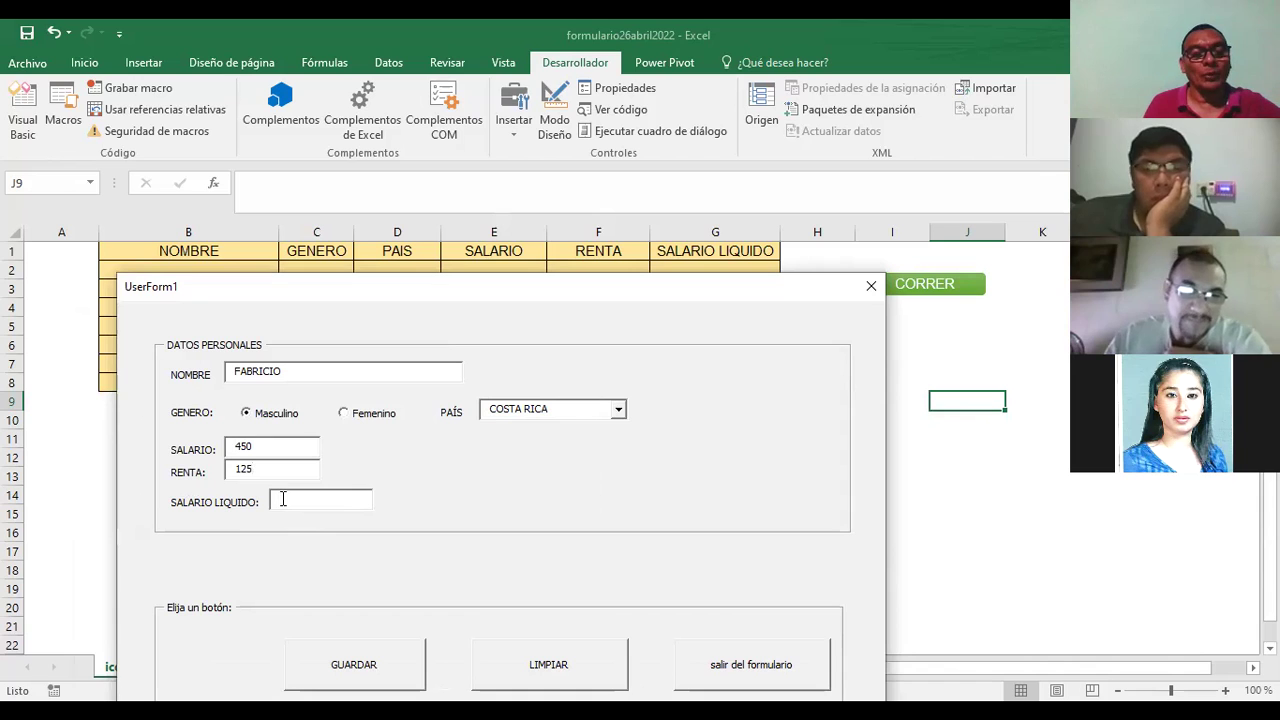
pyautogui.write('1234')
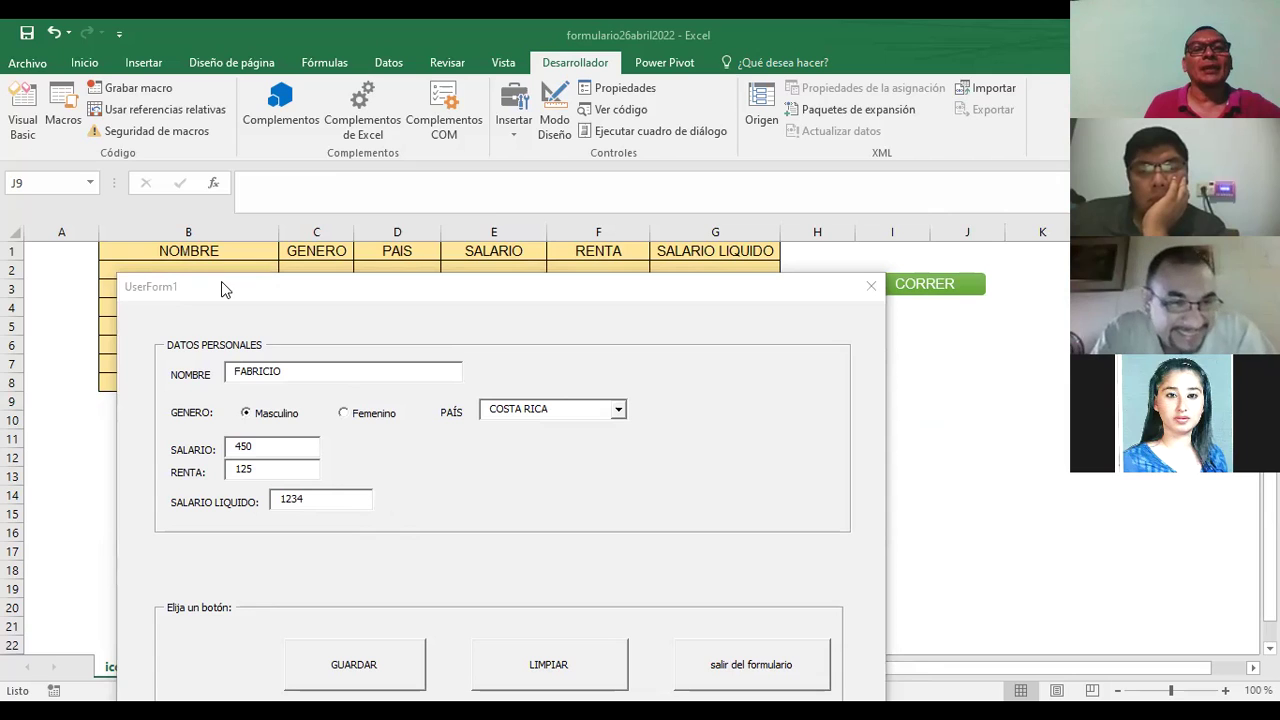
# Step: Save the first employee into row 2 of the table, then clear all form fields with LIMPIAR
pyautogui.click(355, 665)
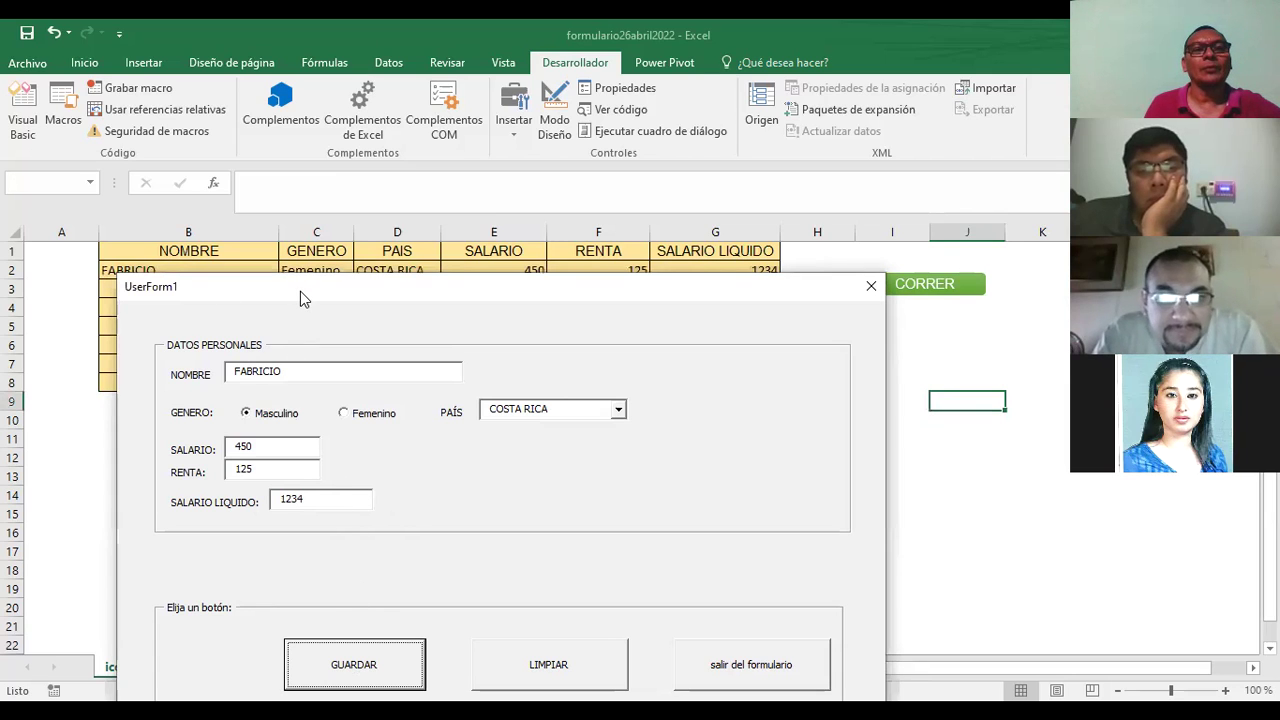
pyautogui.moveTo(300, 291); pyautogui.dragTo(251, 317)
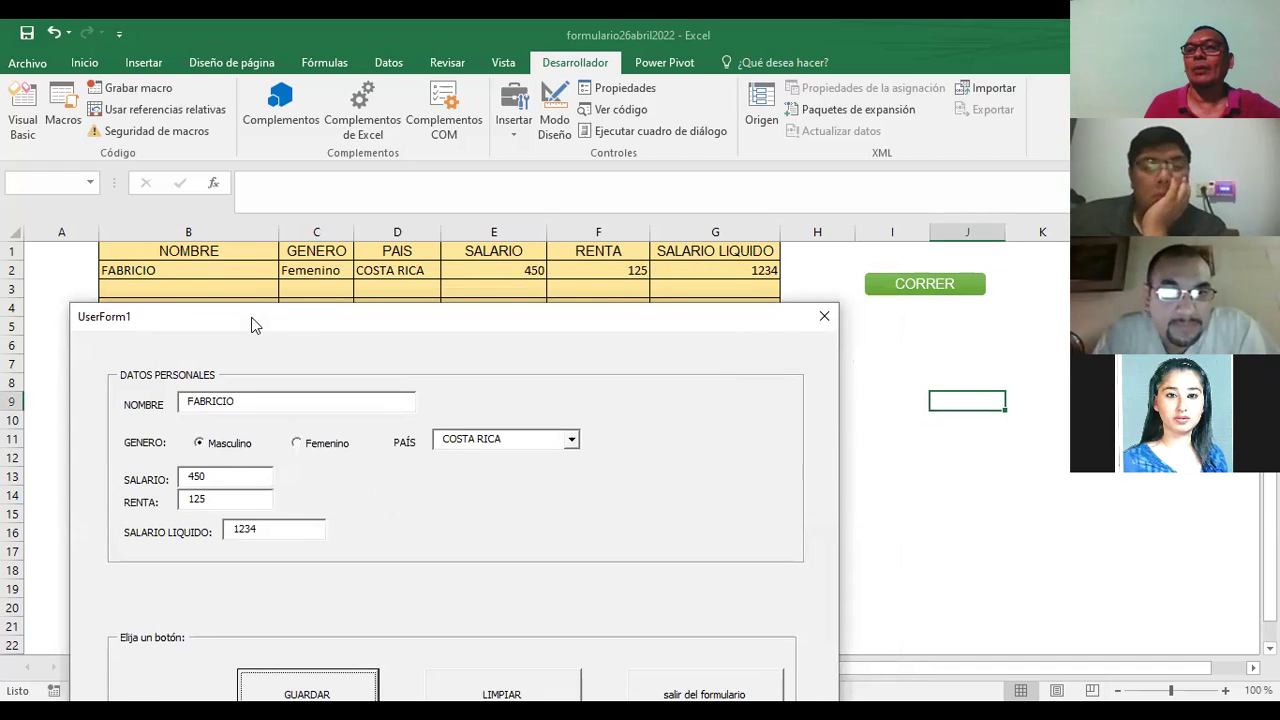
pyautogui.click(281, 400)
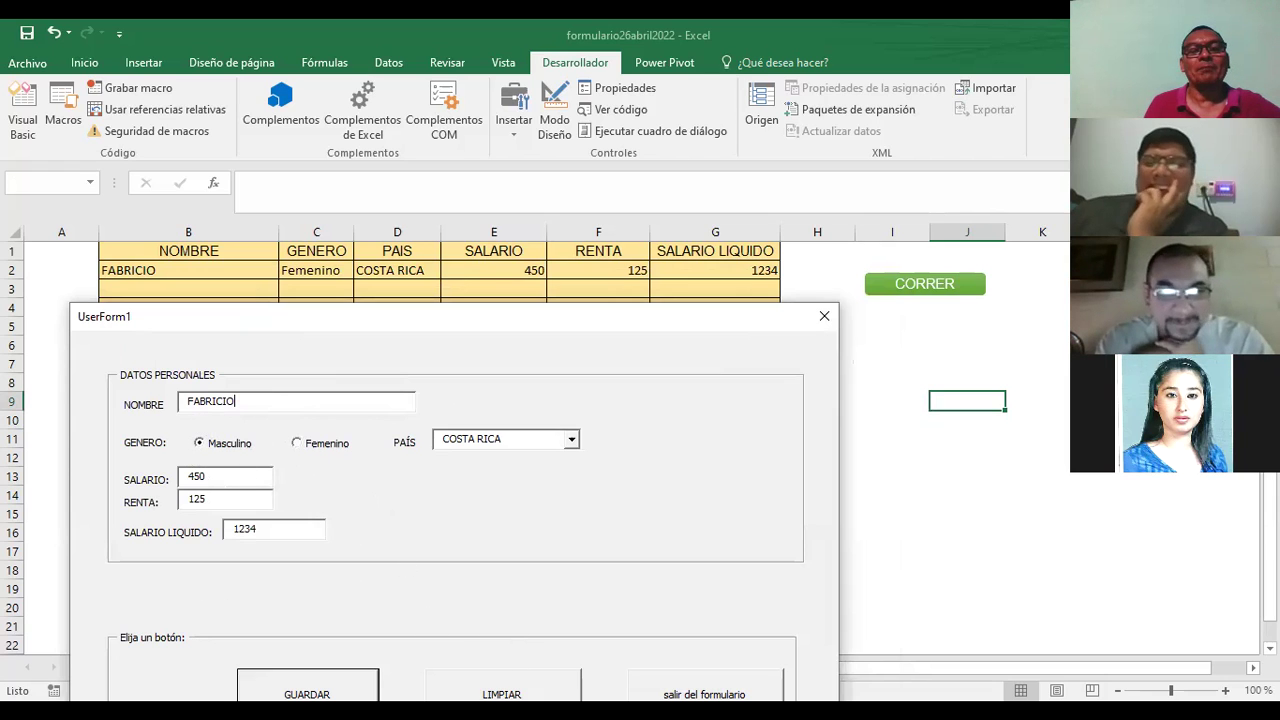
pyautogui.click(502, 690)
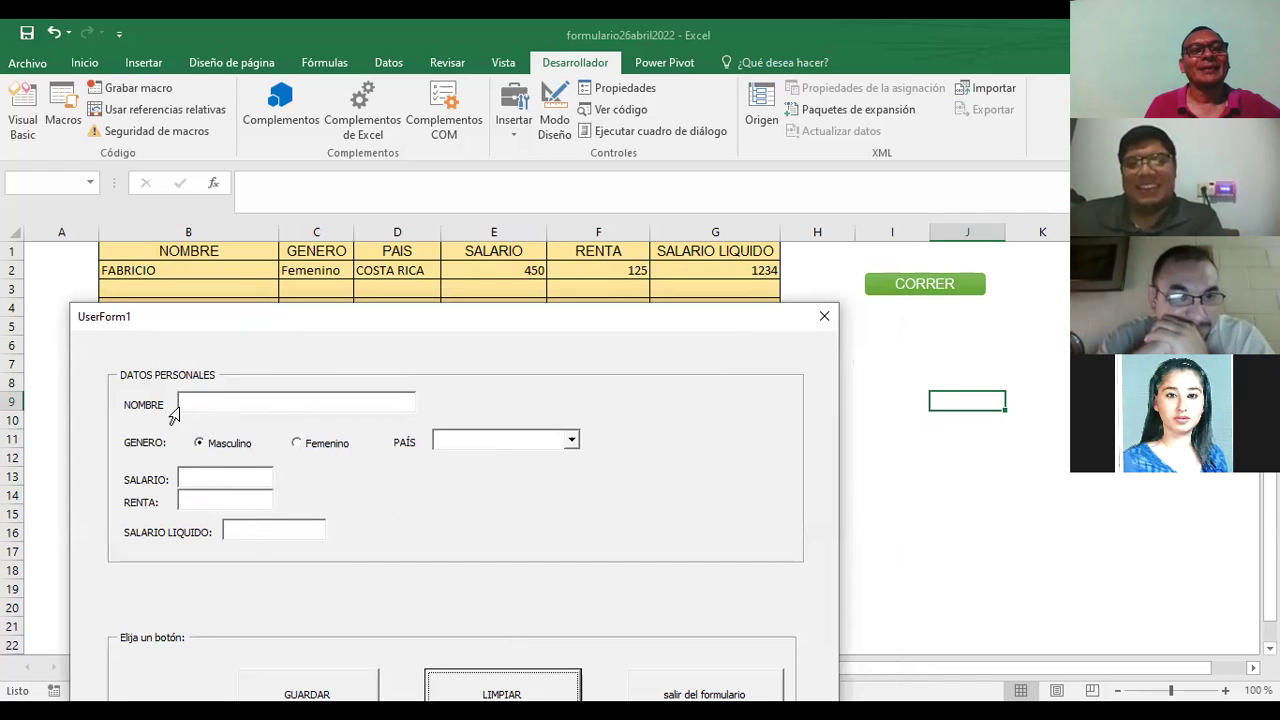
# Step: Enter the second employee's name, select Femenino and choose EL SALVADOR as the country
pyautogui.click(211, 404)
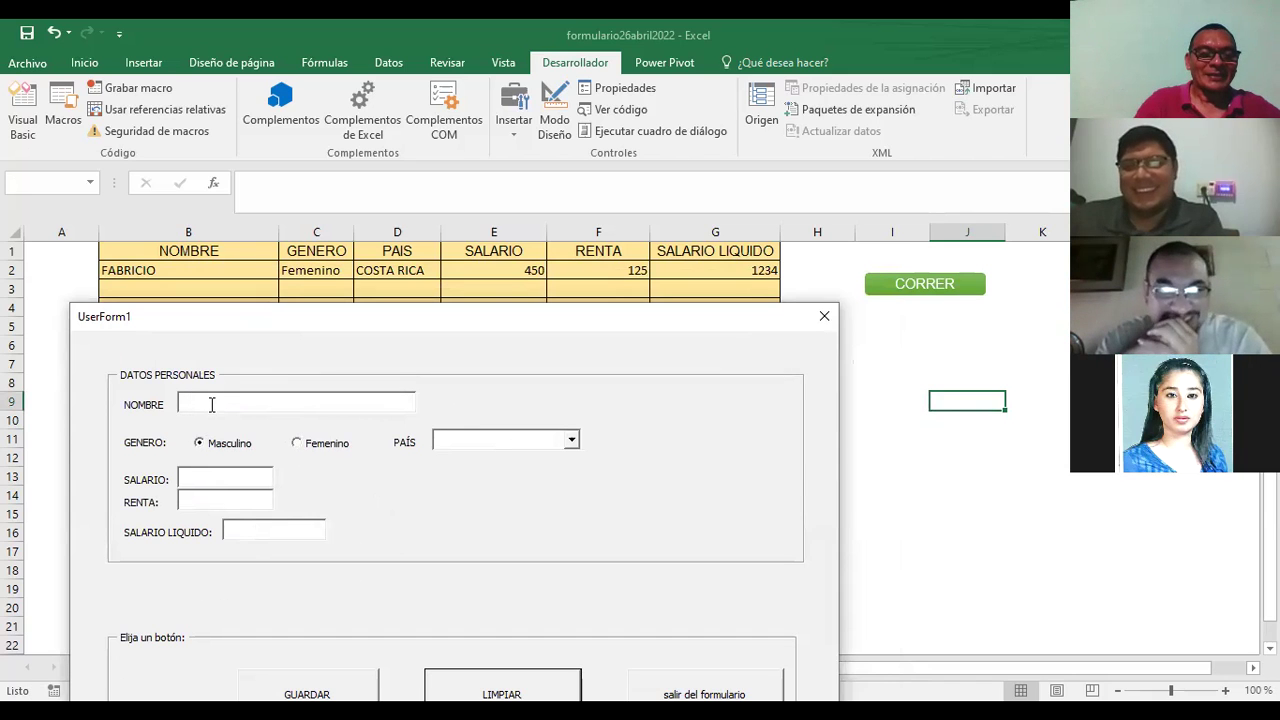
pyautogui.write('ALEJANDRA')
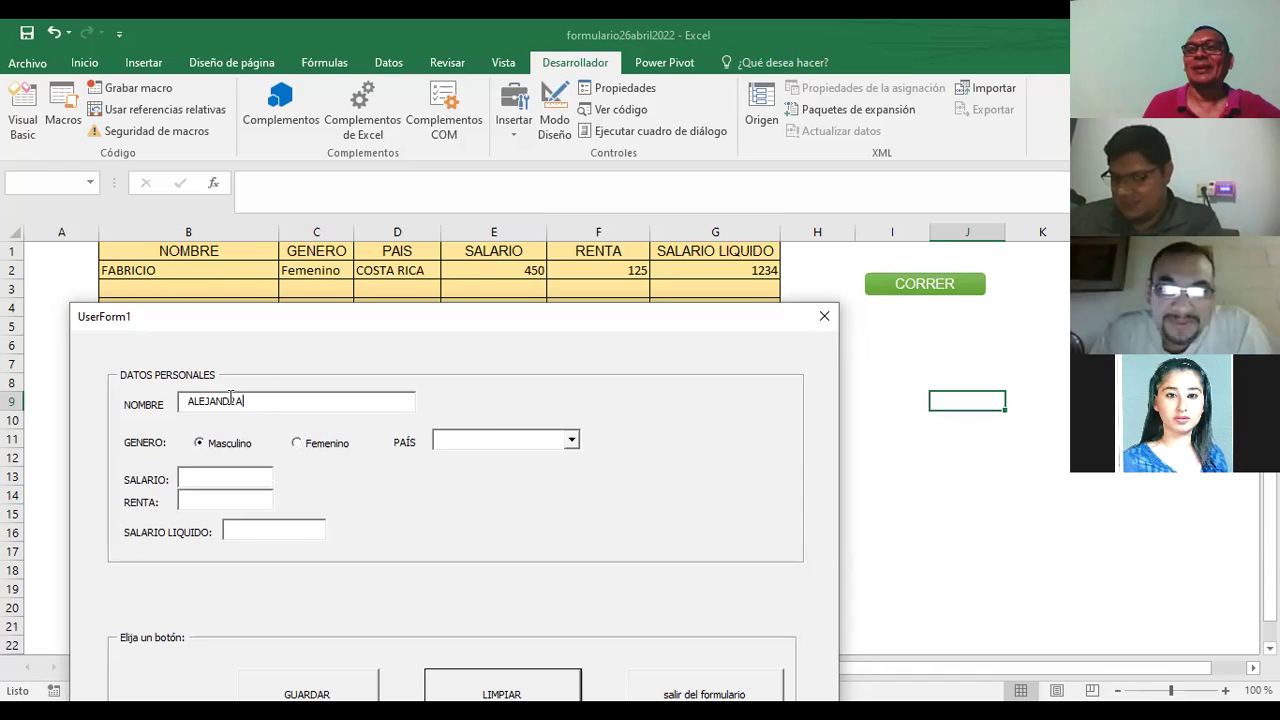
pyautogui.click(298, 447)
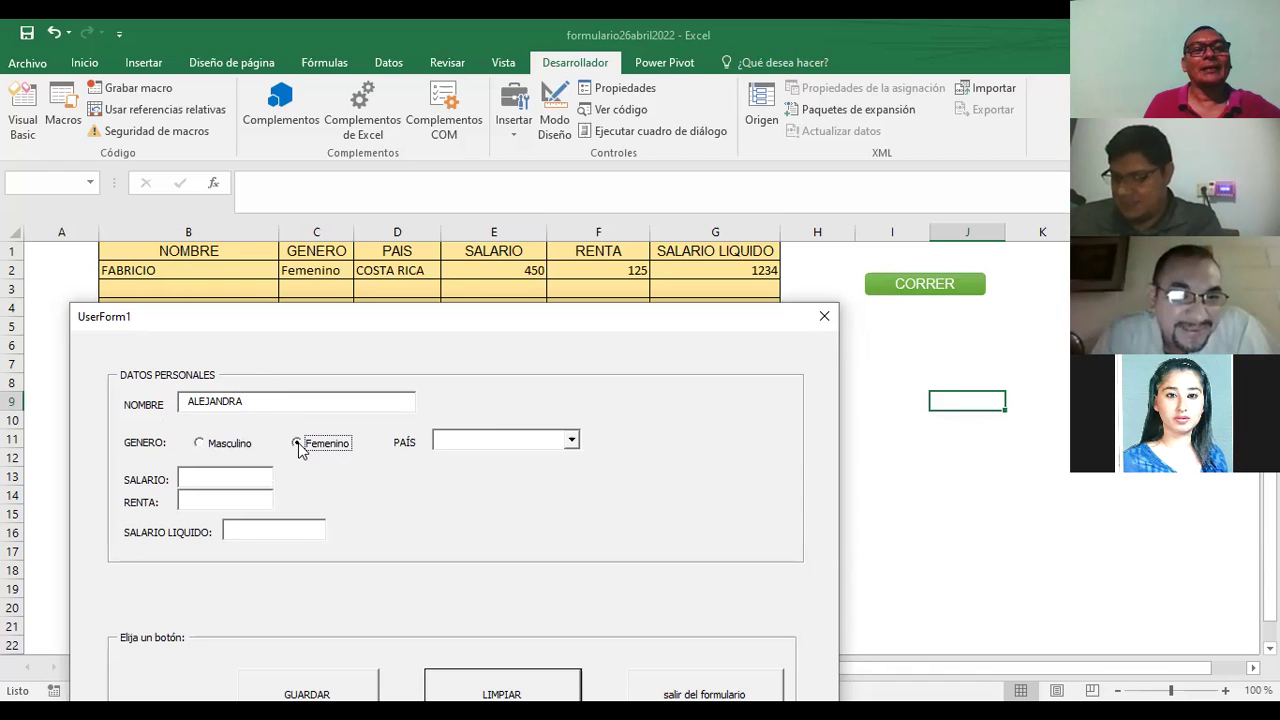
pyautogui.click(572, 441)
pyautogui.click(476, 458)
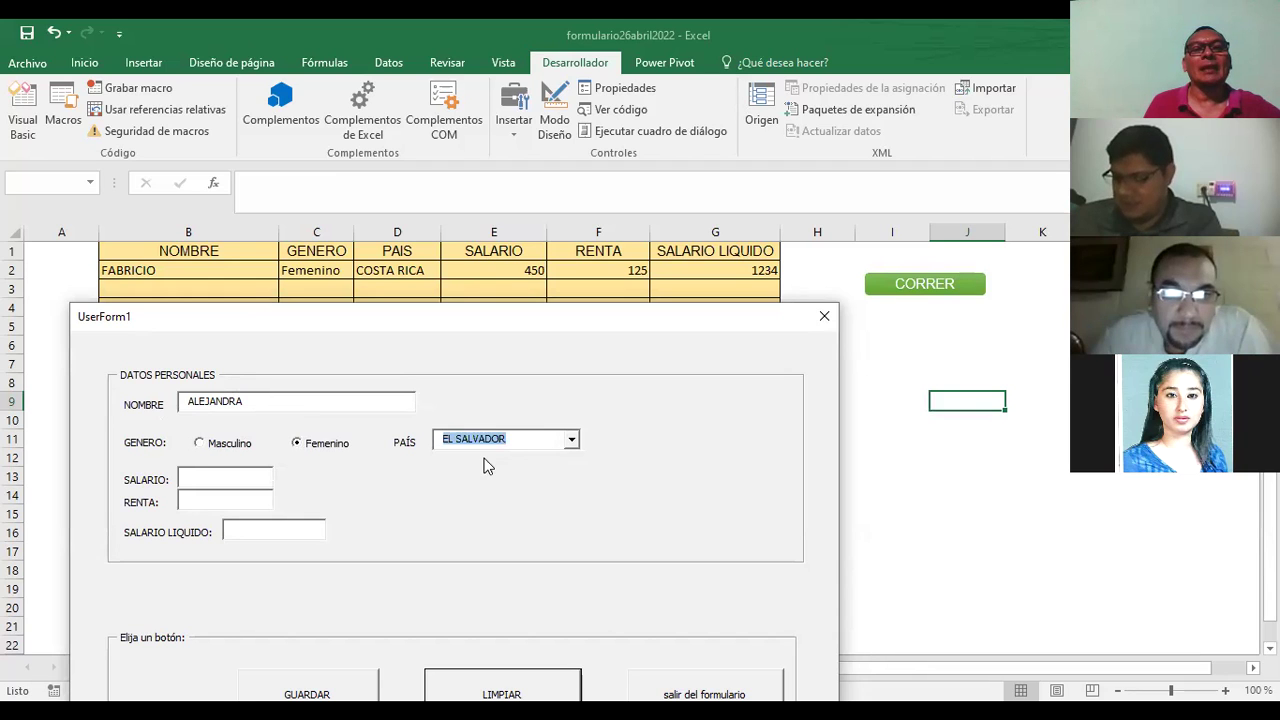
# Step: Fill in salary 234, renta 456 and net salary 456
pyautogui.click(208, 478)
pyautogui.write('234')
pyautogui.press('Tab')
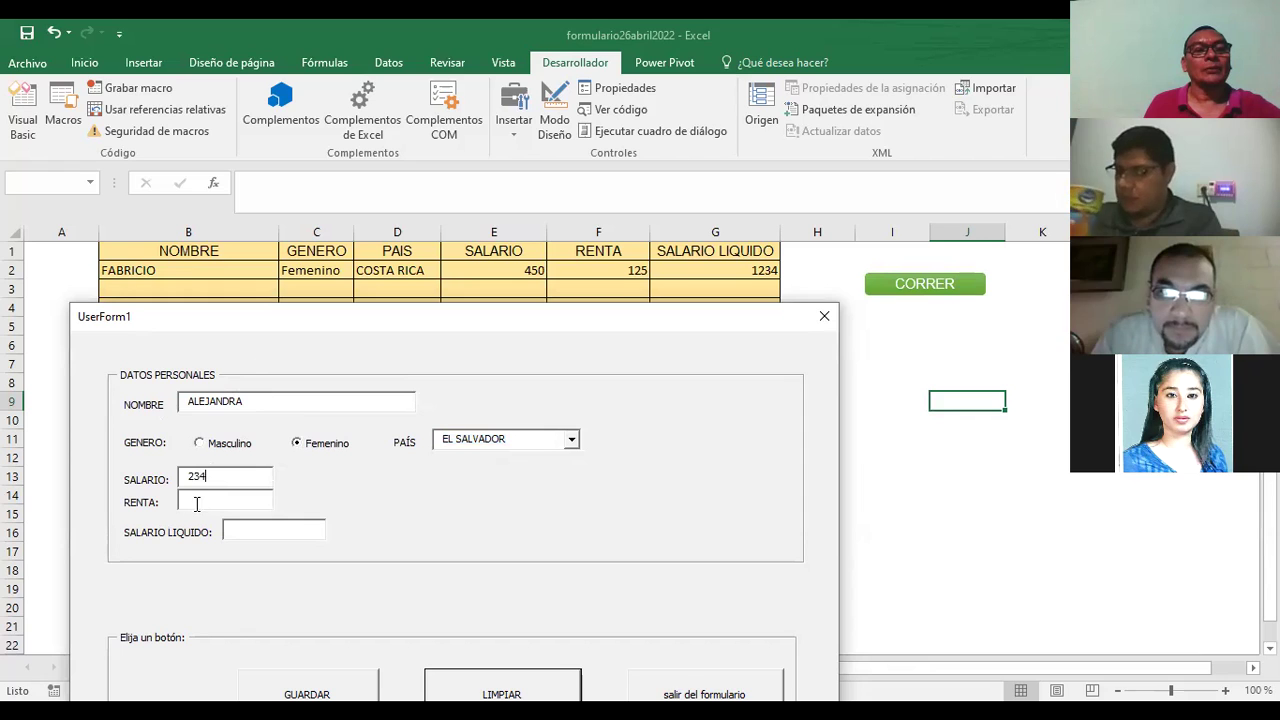
pyautogui.write('456')
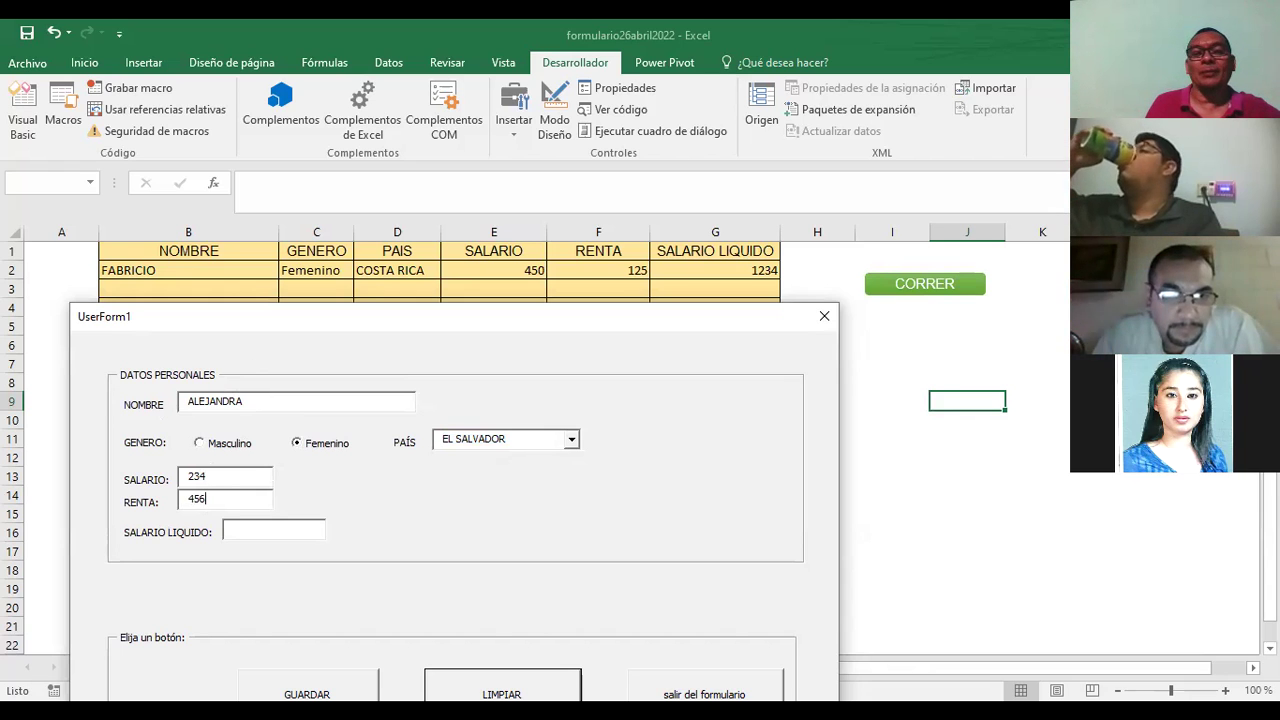
pyautogui.click(241, 533)
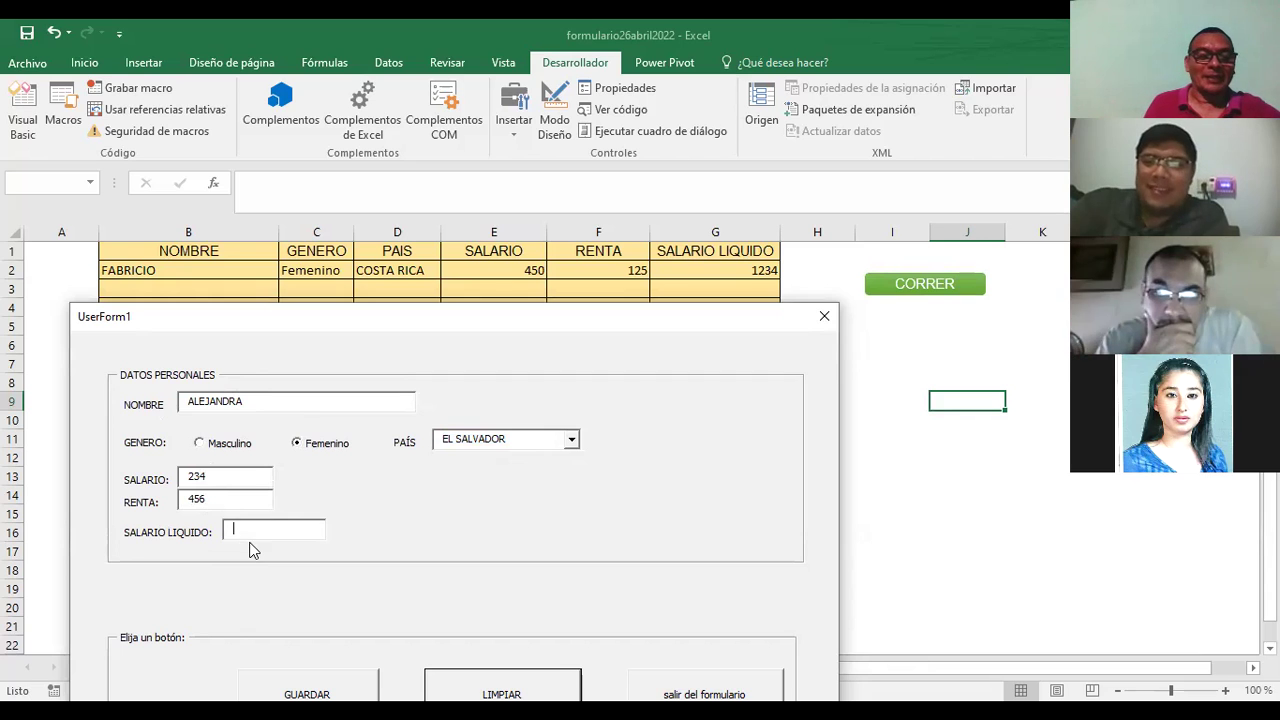
pyautogui.write('456')
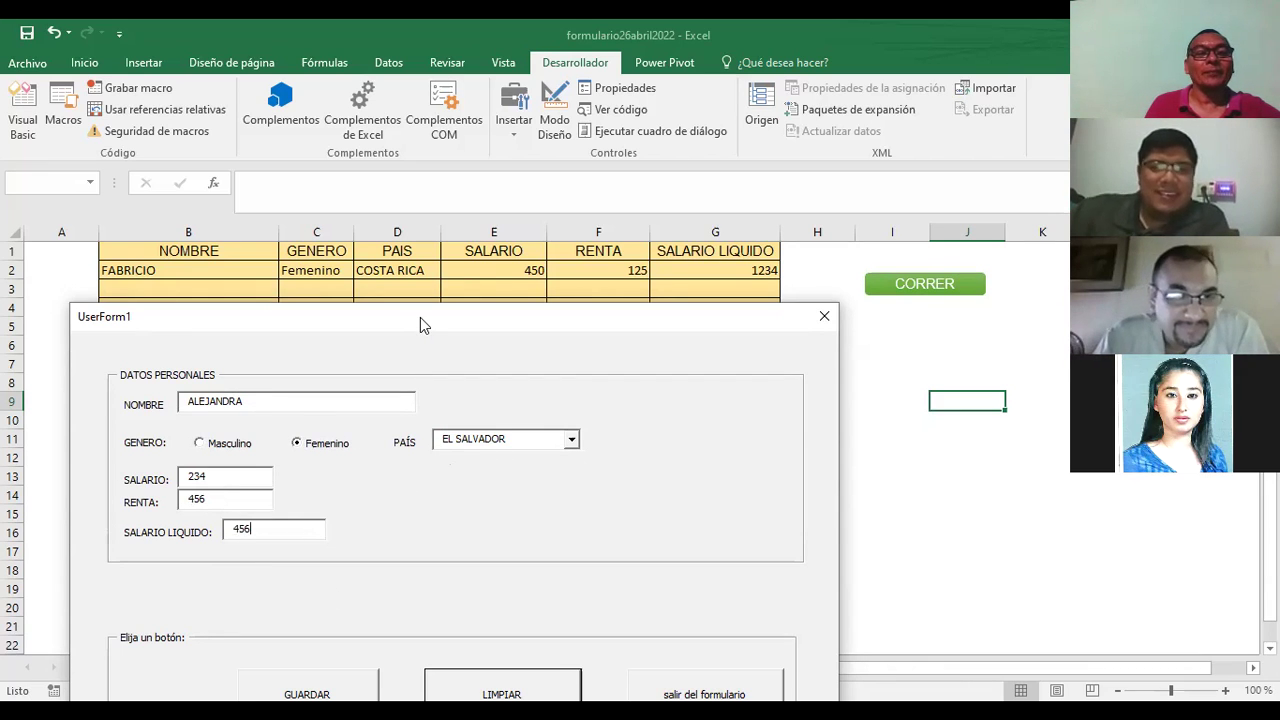
pyautogui.moveTo(418, 322); pyautogui.dragTo(476, 276)
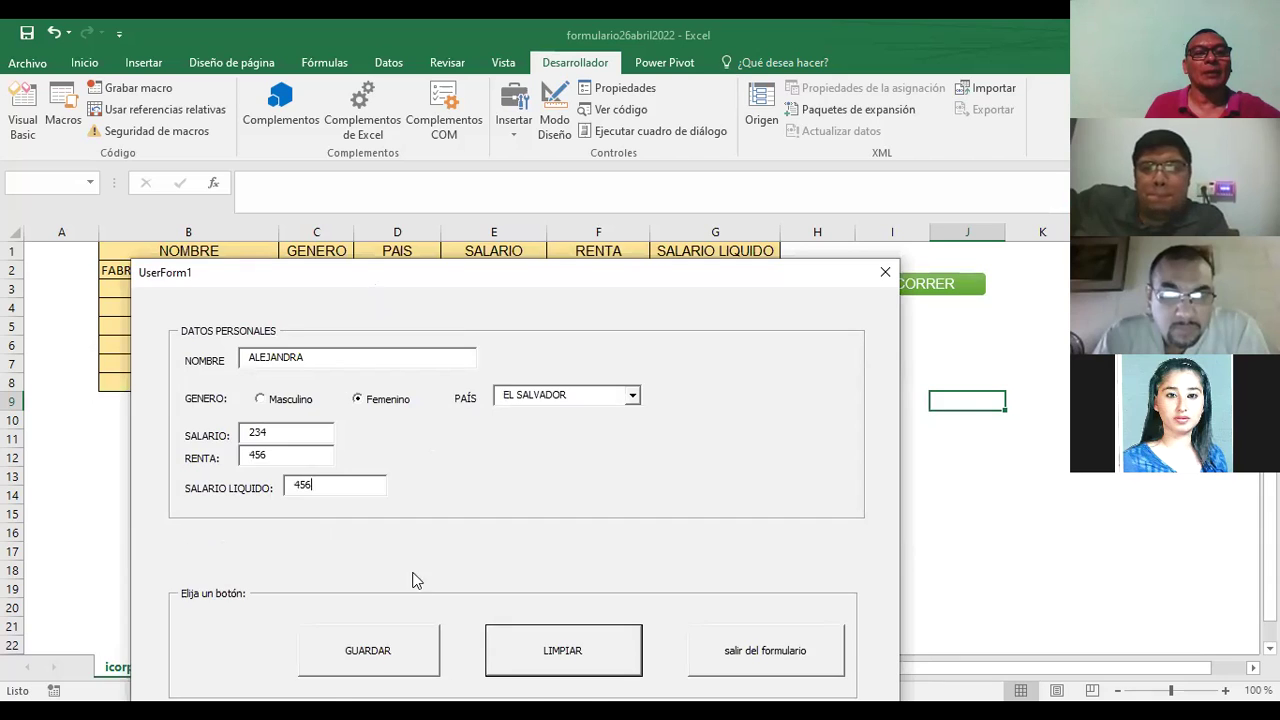
# Step: Save the second employee into row 3 of the icorporativo table and close UserForm1
pyautogui.click(318, 686)
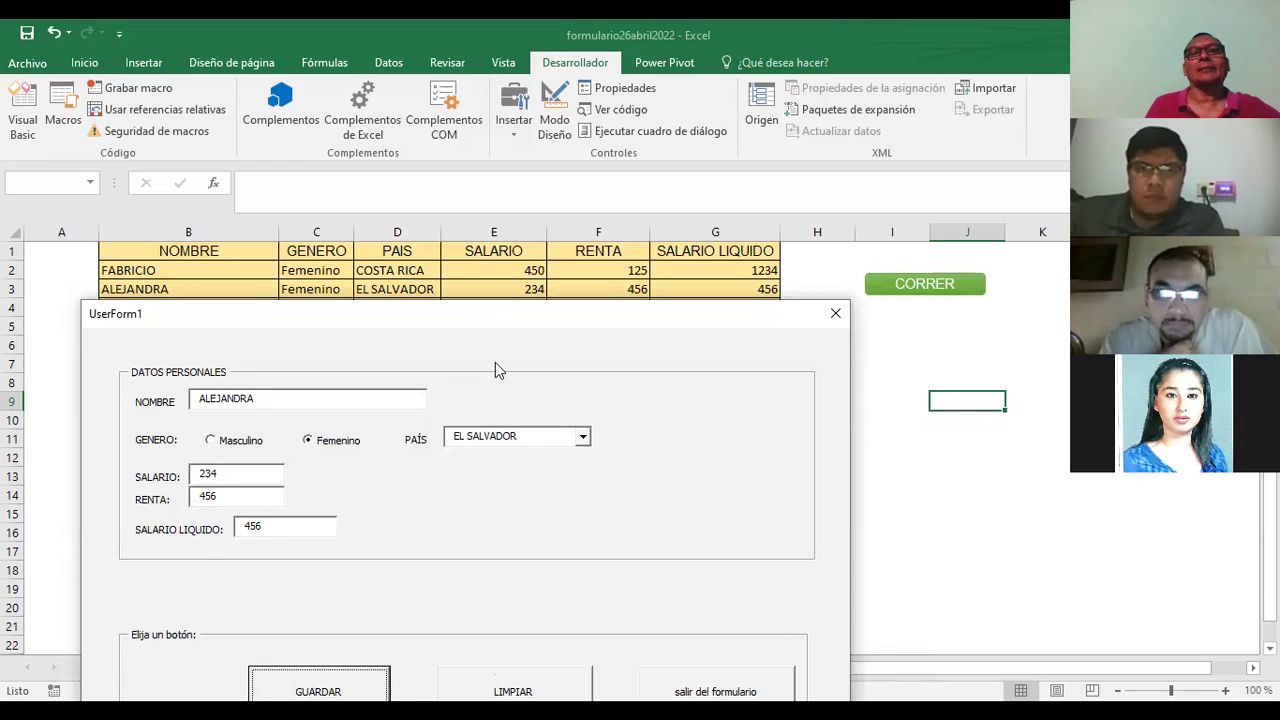
pyautogui.moveTo(481, 322); pyautogui.dragTo(474, 347)
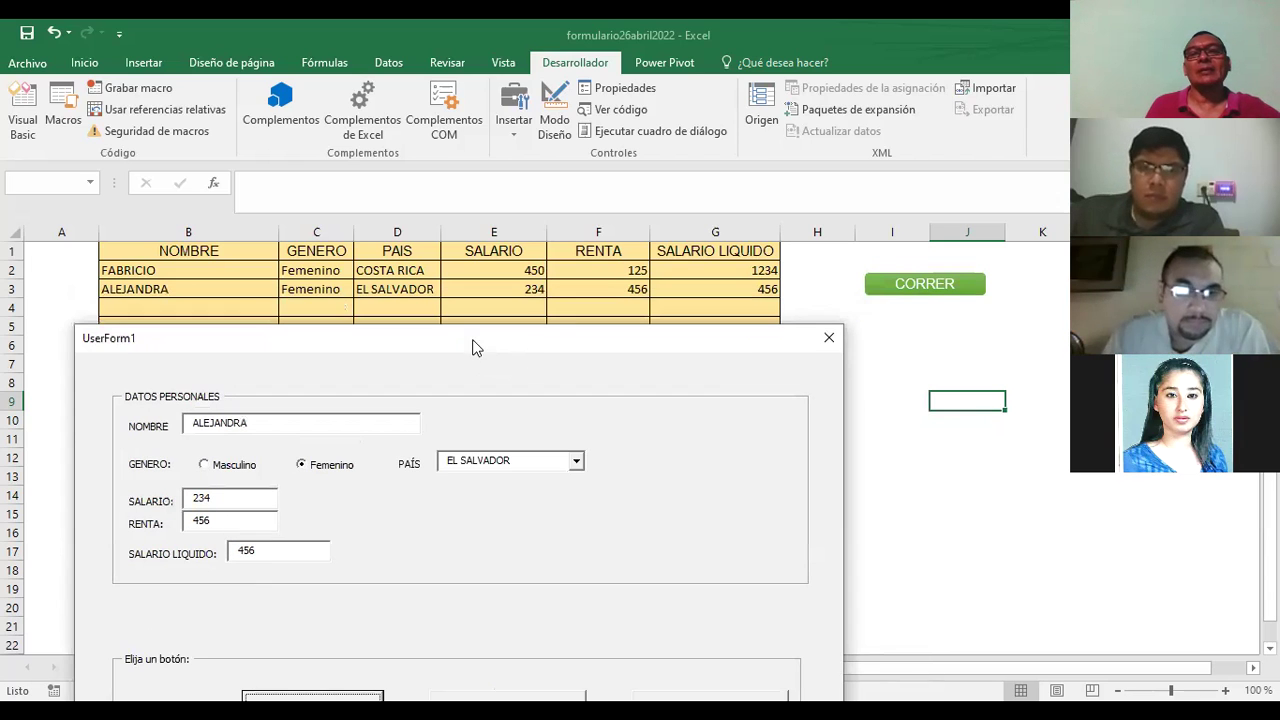
pyautogui.click(830, 340)
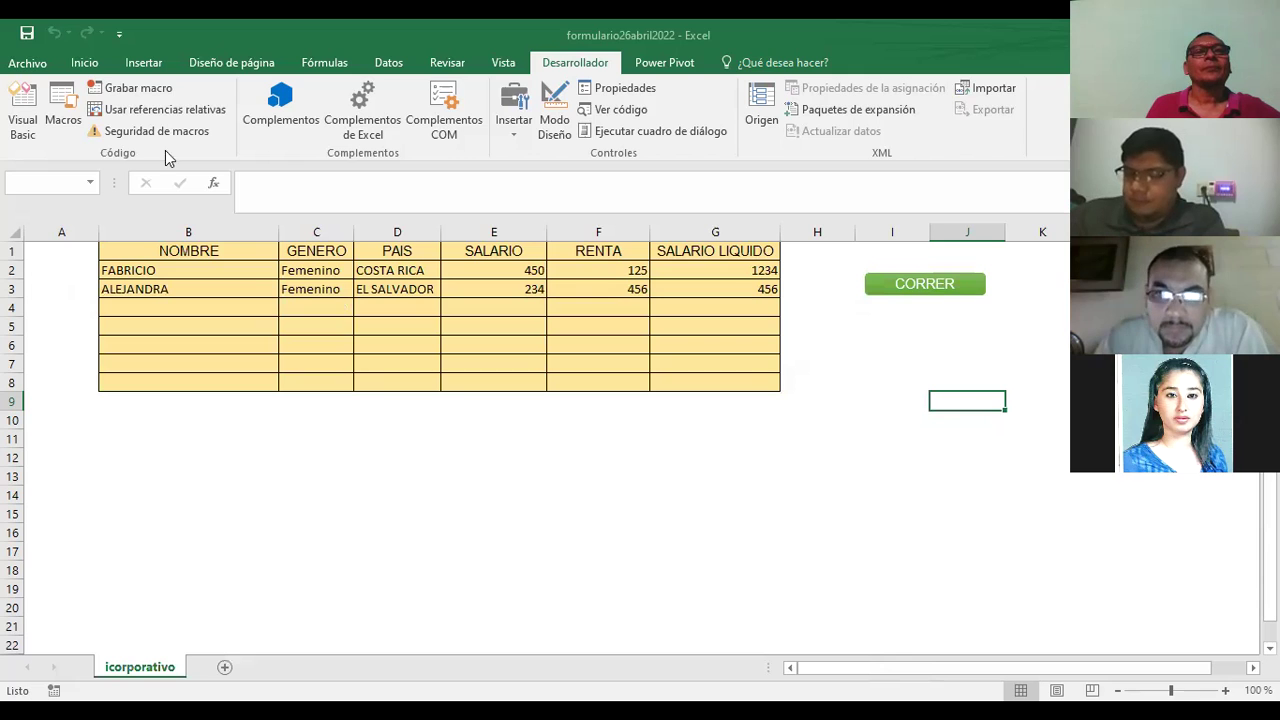
# Step: Open UserForm1's code window and scroll up to the cmdguardar_Click save routine
pyautogui.click(24, 128)
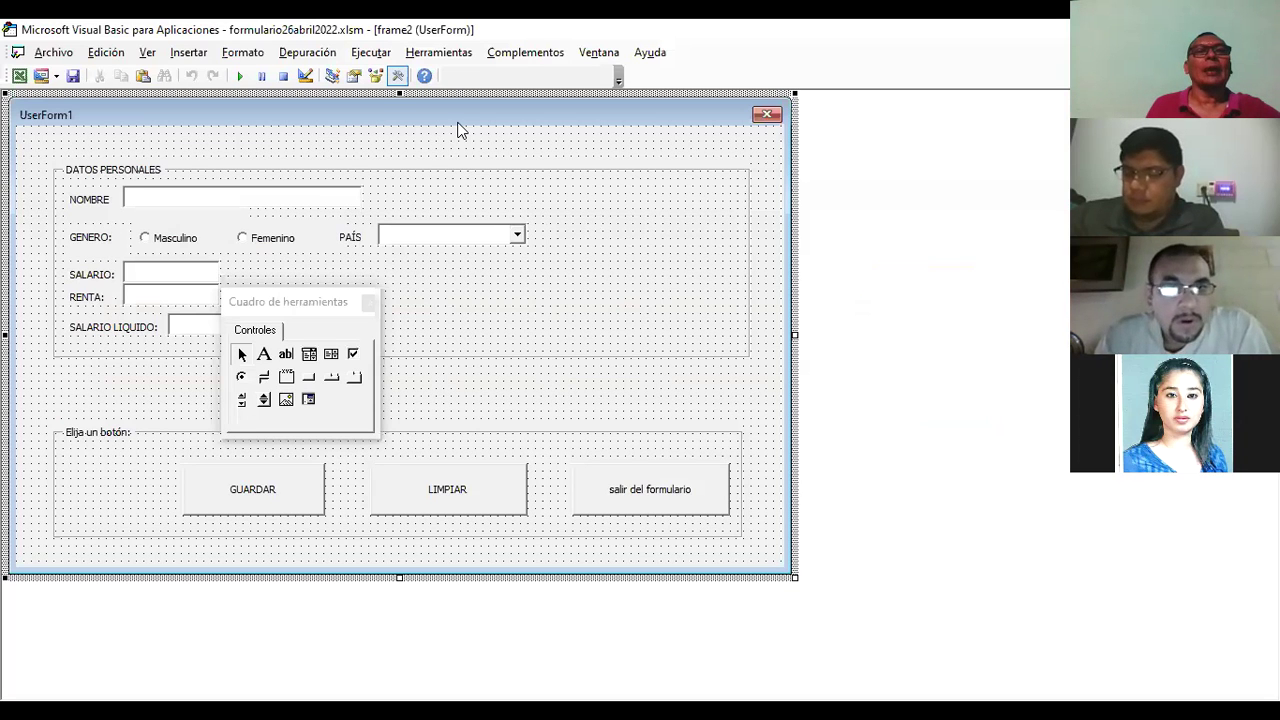
pyautogui.doubleClick(274, 140)
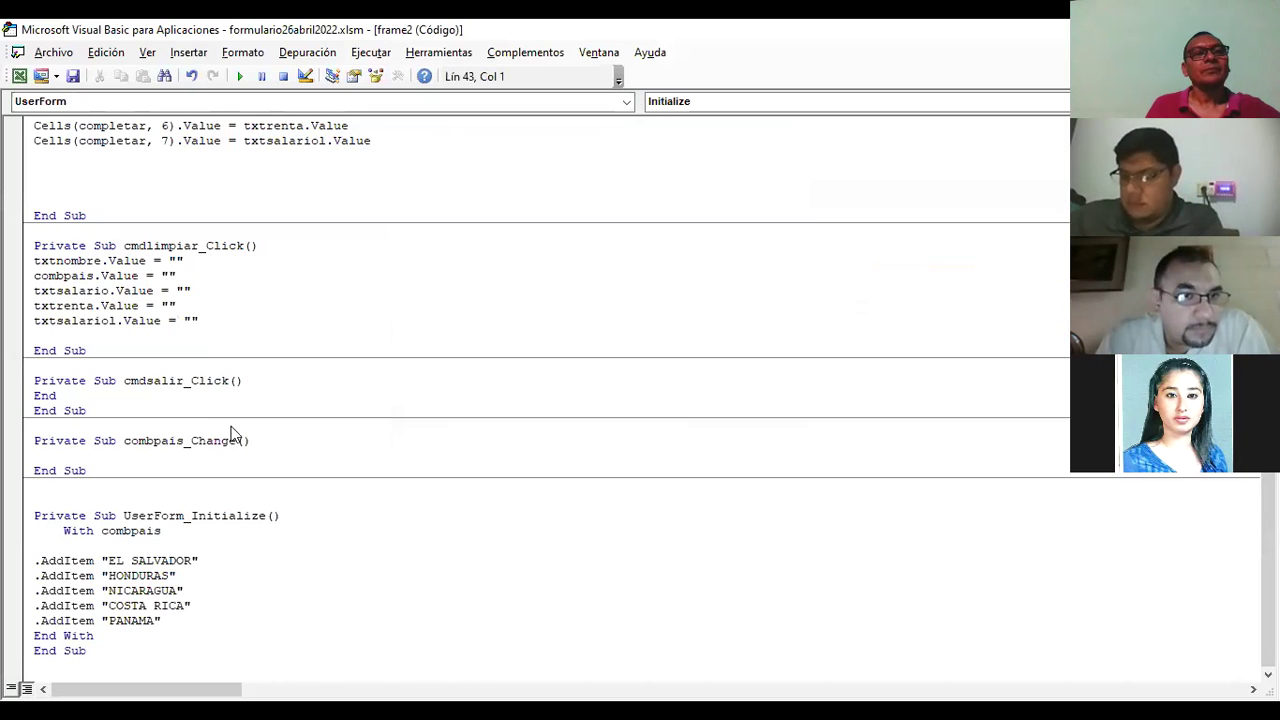
pyautogui.scroll(5, 367, 186)
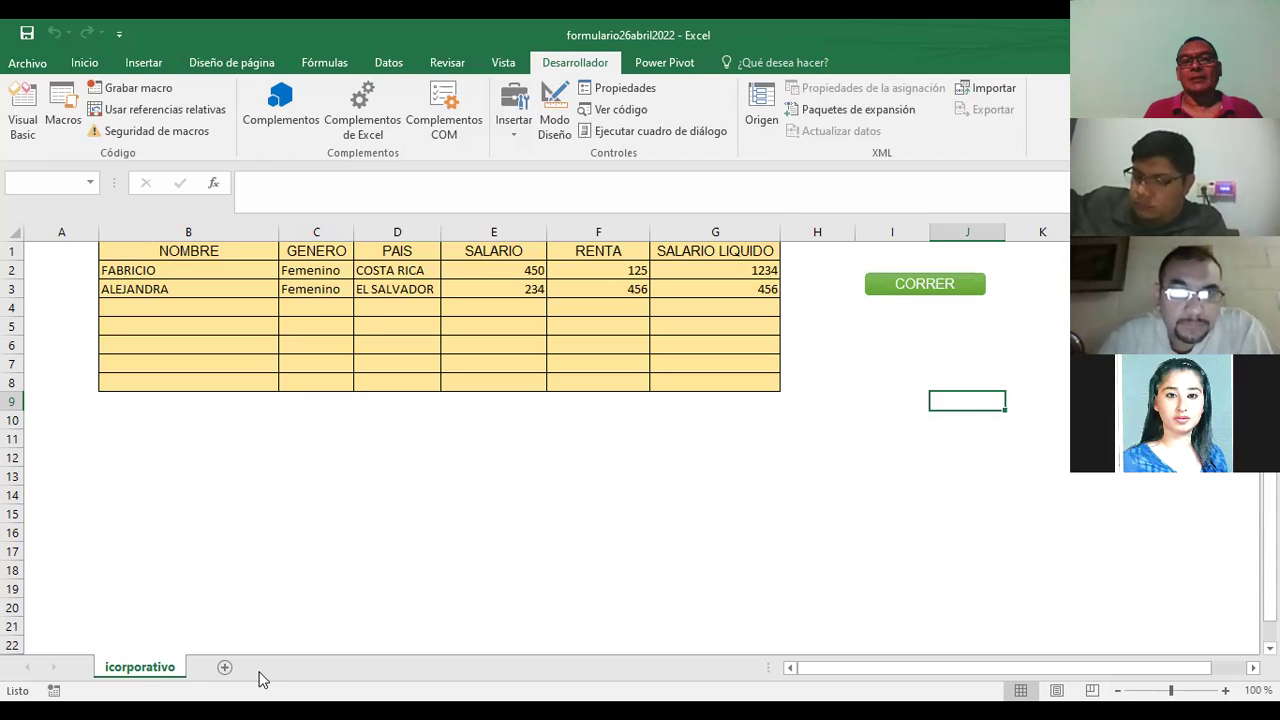
# Step: Switch back to the VBA code editor with Alt+F11
pyautogui.hotkey('alt', 'F11')
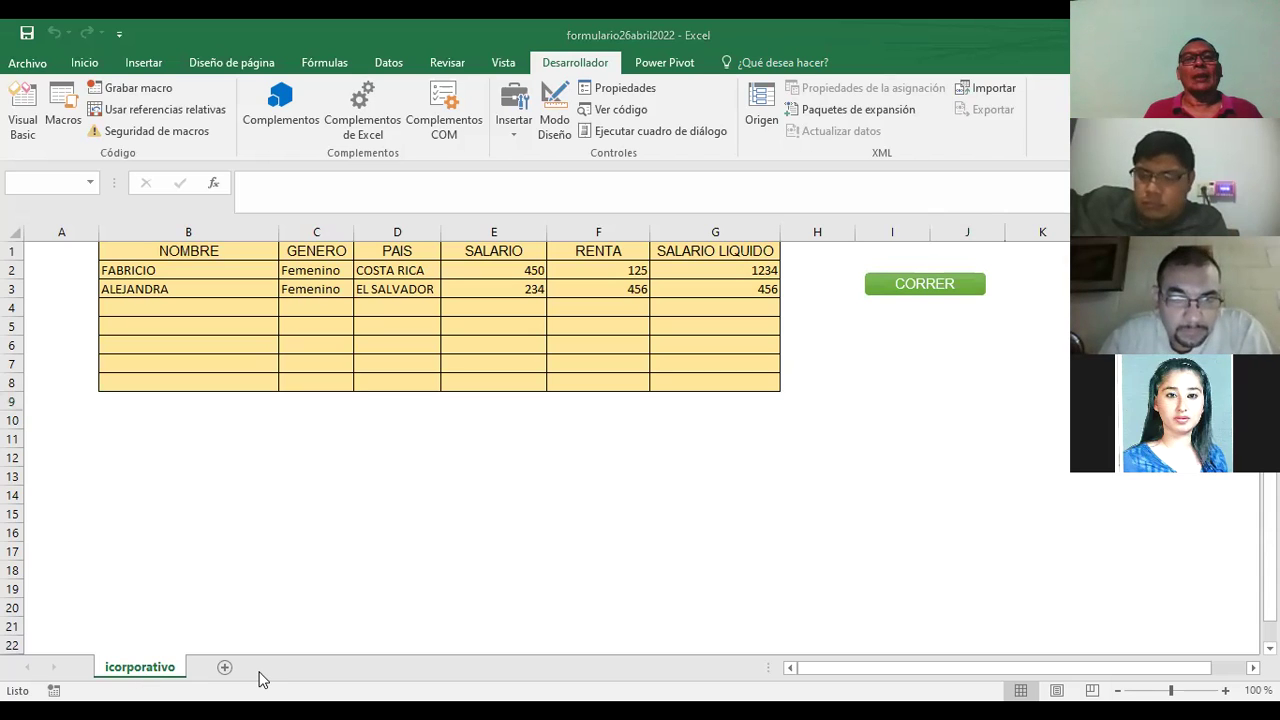
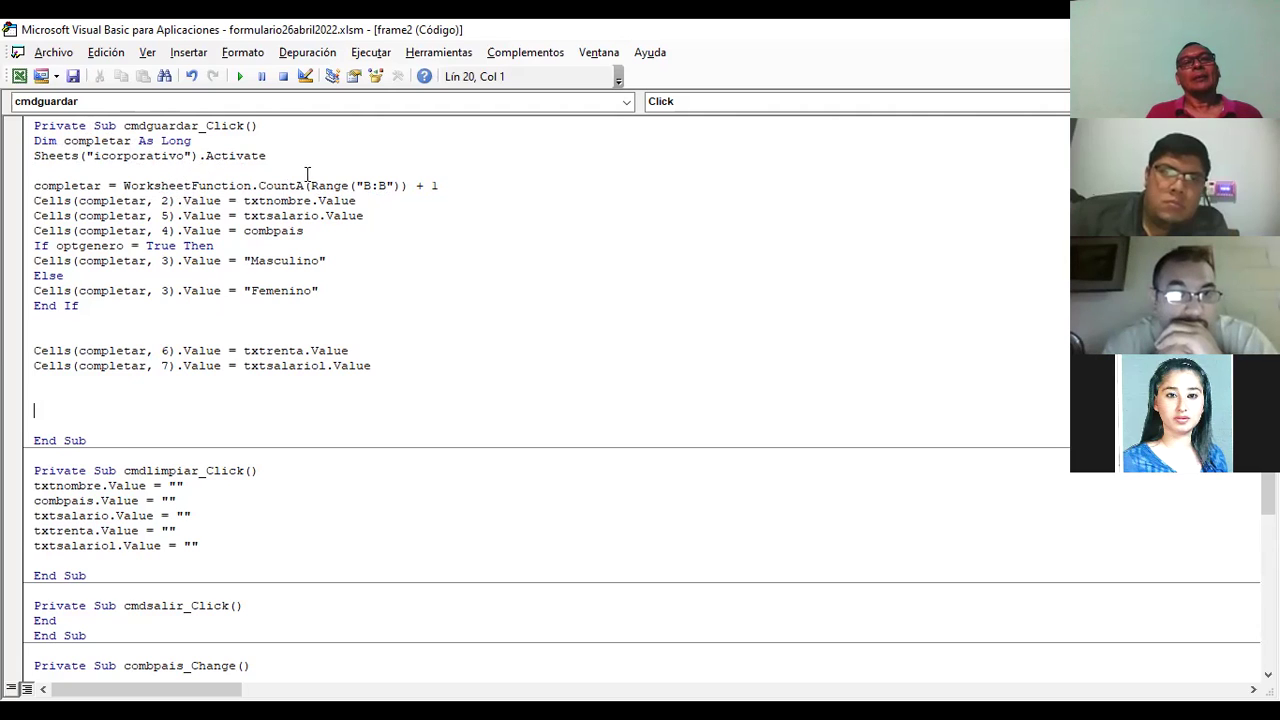
# Step: Check the Range("B:B") row count in cmdguardar_Click, then switch to the icorporativo sheet in Excel
pyautogui.click(363, 185)
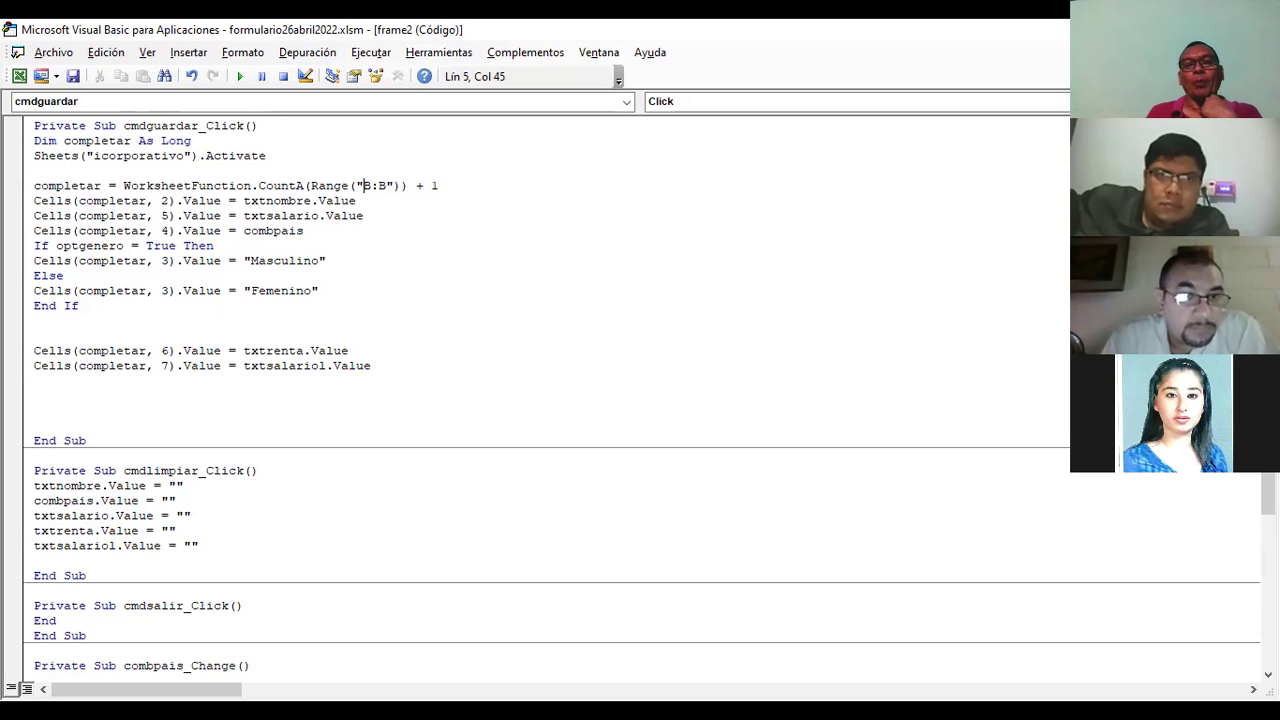
pyautogui.hotkey('alt', 'F11')
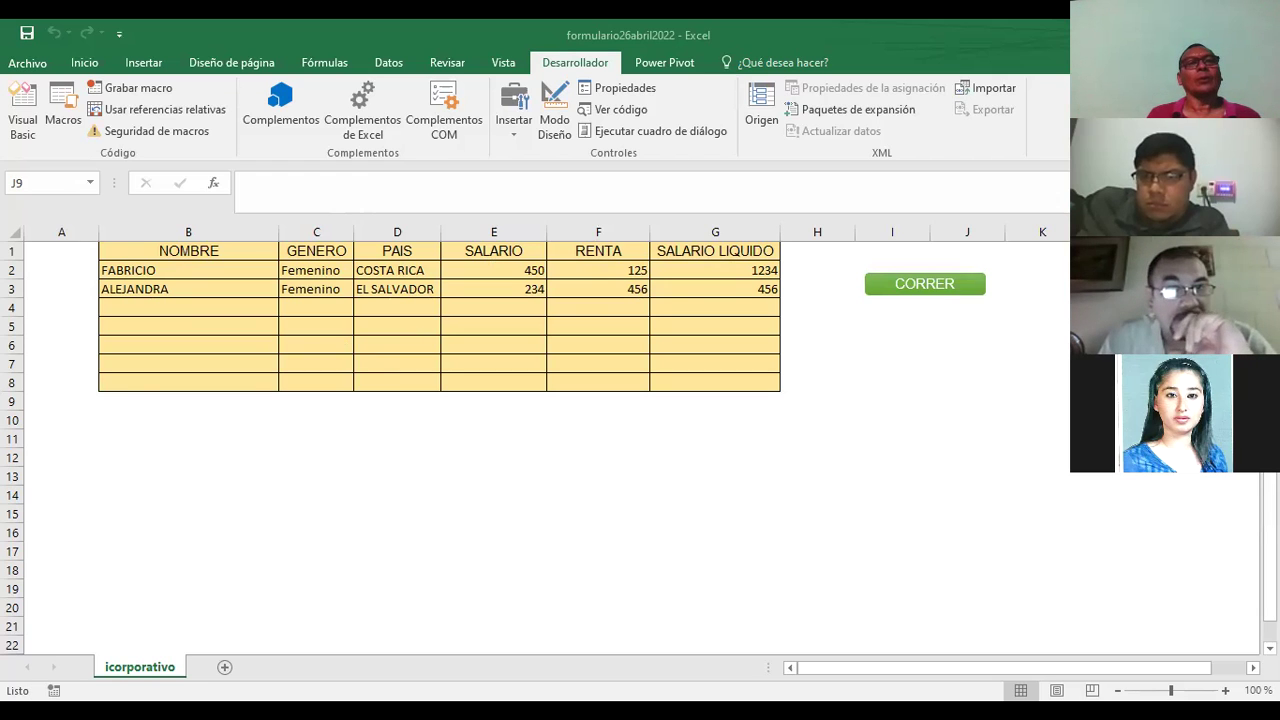
# Step: Run UserForm1 from the VBA editor over the icorporativo sheet, then close it with Alt+F4
pyautogui.hotkey('alt', 'F11')
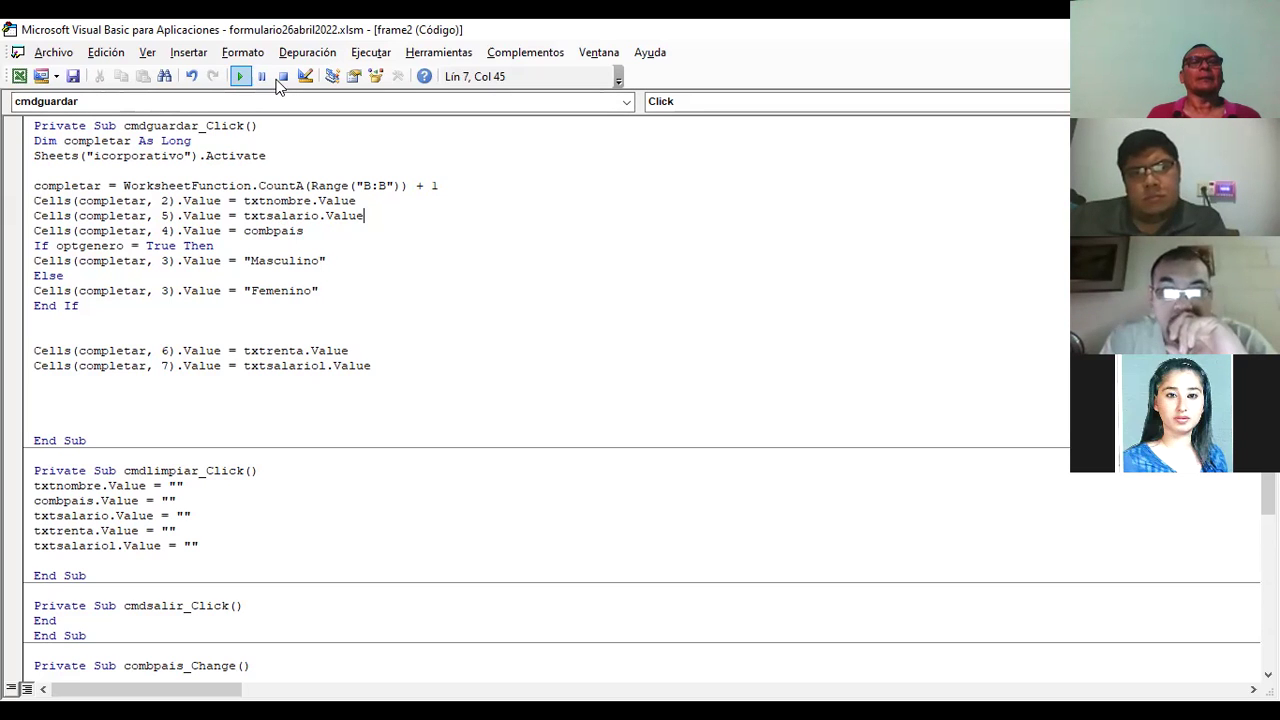
pyautogui.click(243, 80)
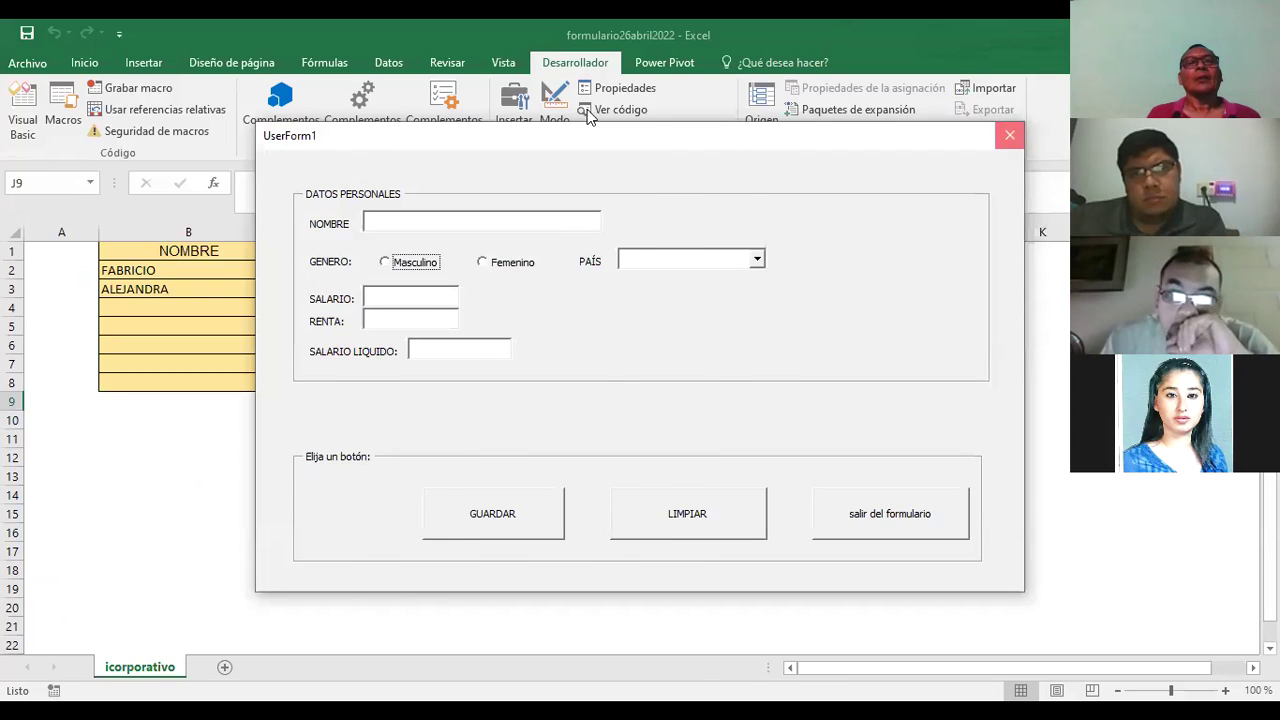
pyautogui.hotkey('alt', 'F4')
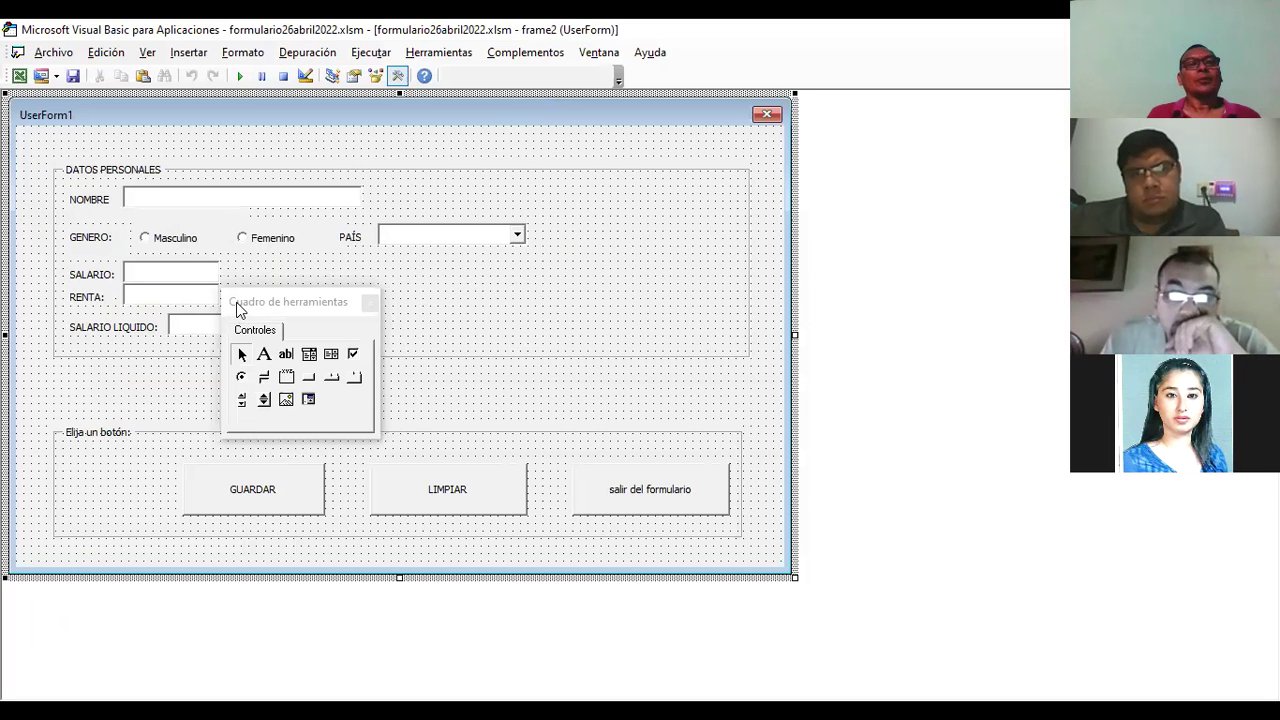
# Step: Create an empty combpais_Change procedure for the PAÍS combo box, then return to the form designer
pyautogui.click(197, 199)
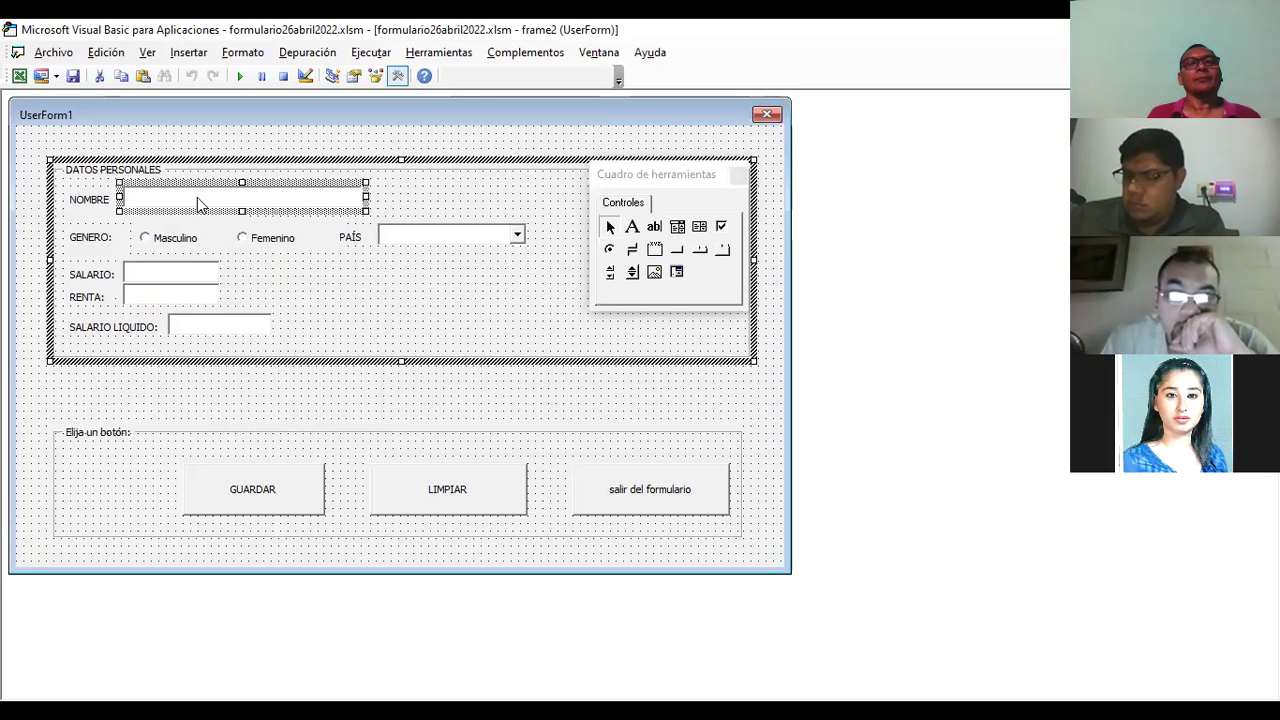
pyautogui.click(440, 246)
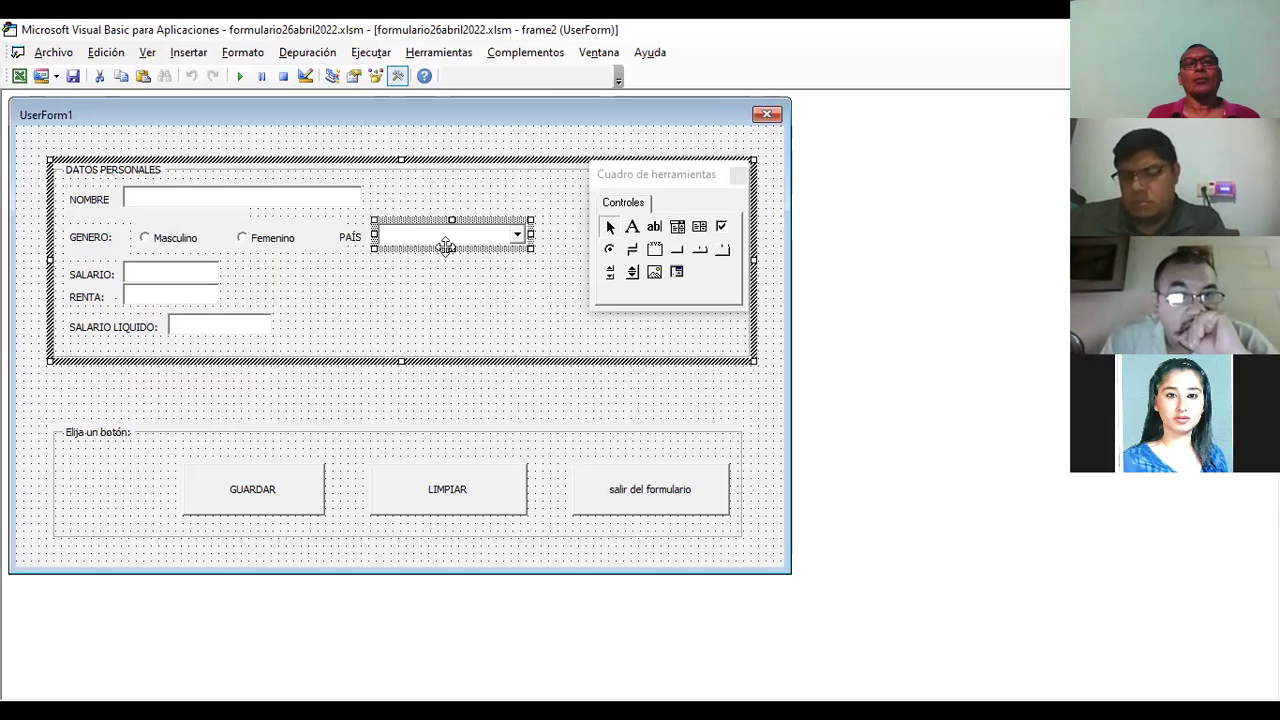
pyautogui.doubleClick(412, 236)
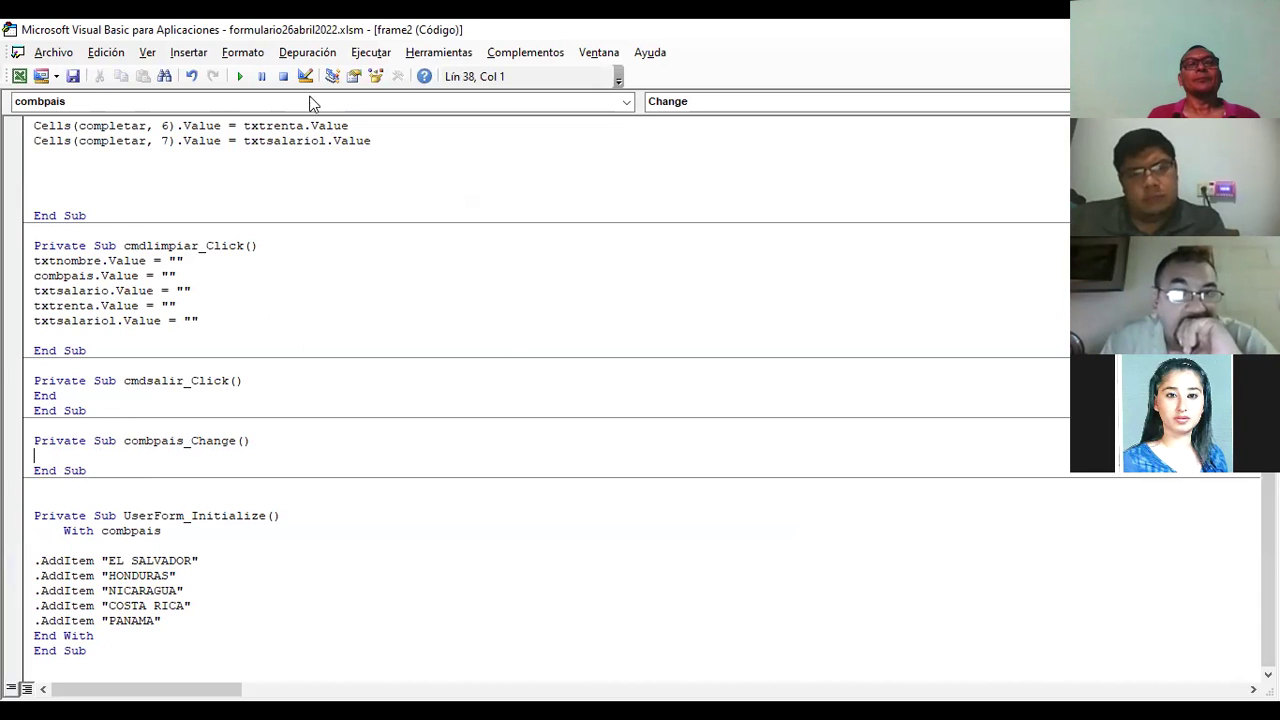
pyautogui.scroll(5, 337, 290)
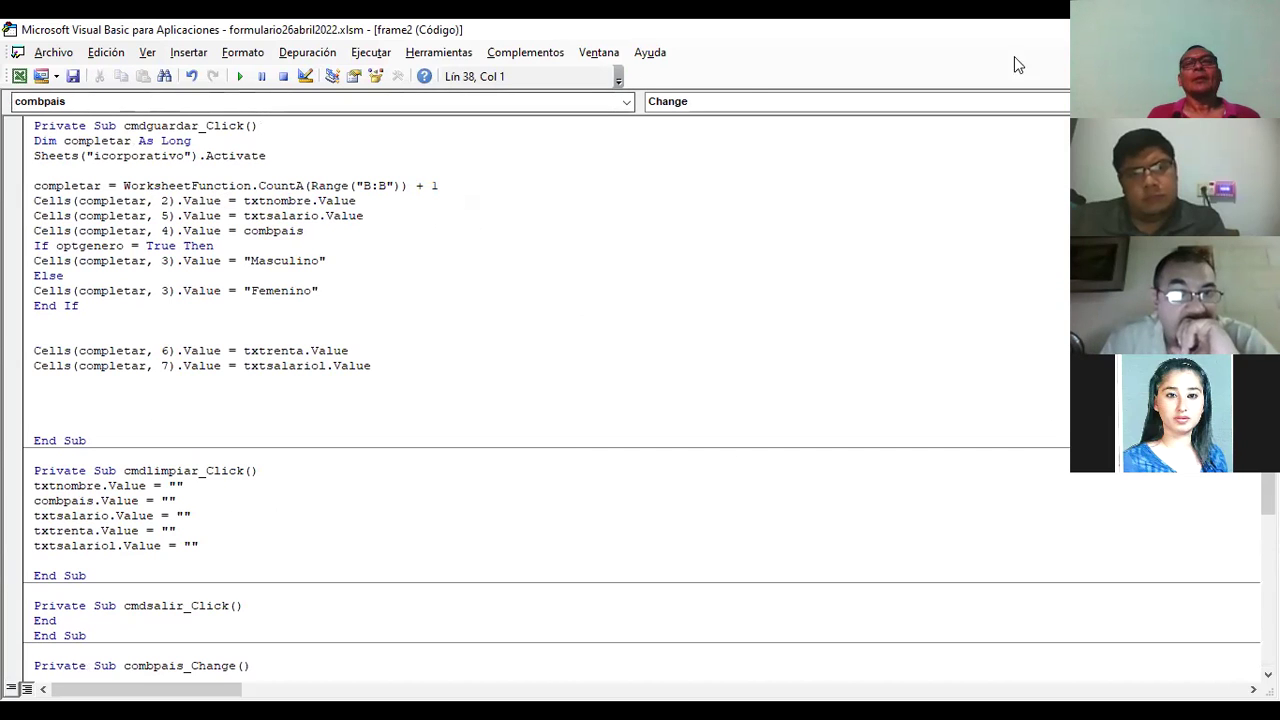
pyautogui.hotkey('shift', 'F7')
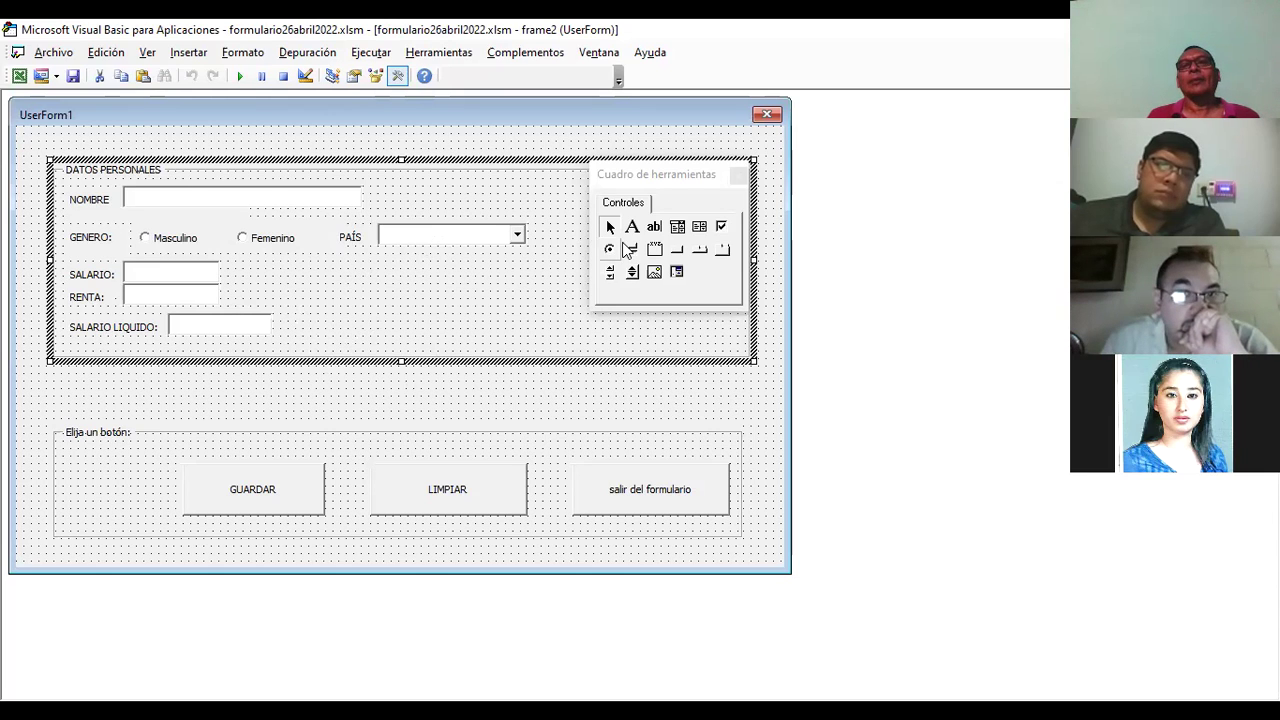
pyautogui.click(699, 228)
pyautogui.moveTo(320, 387); pyautogui.dragTo(430, 413)
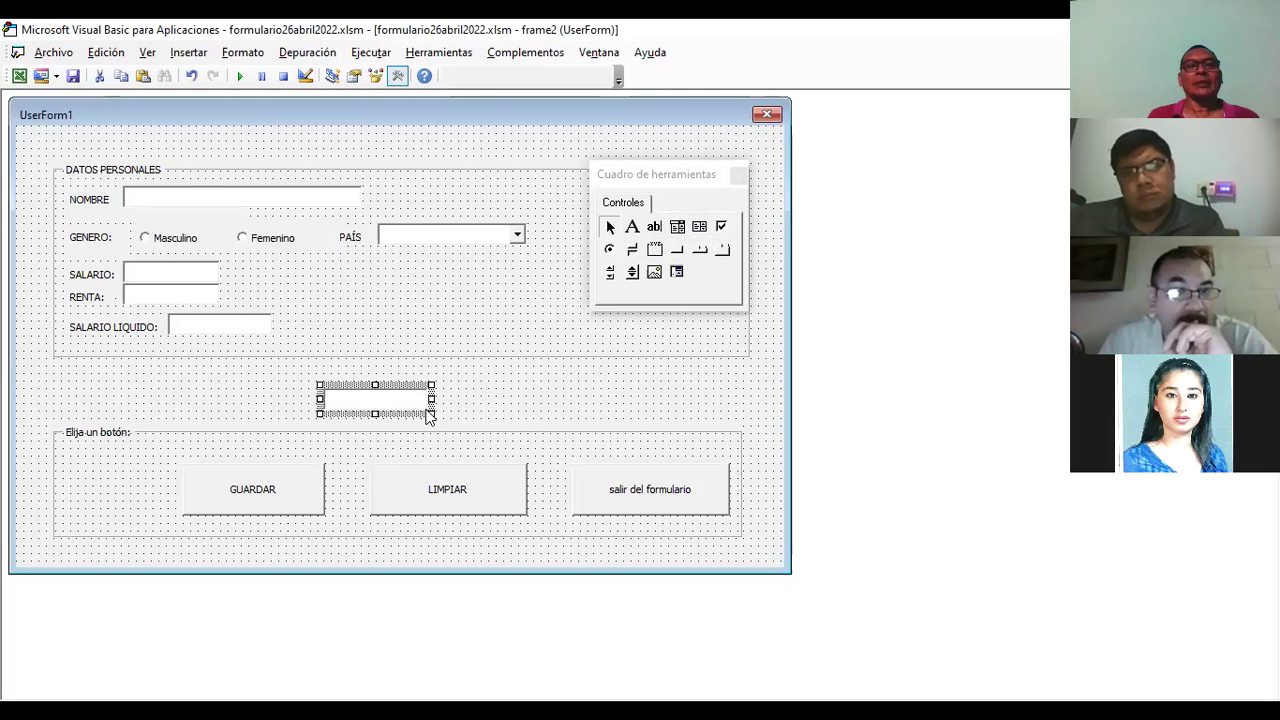
pyautogui.click(502, 280)
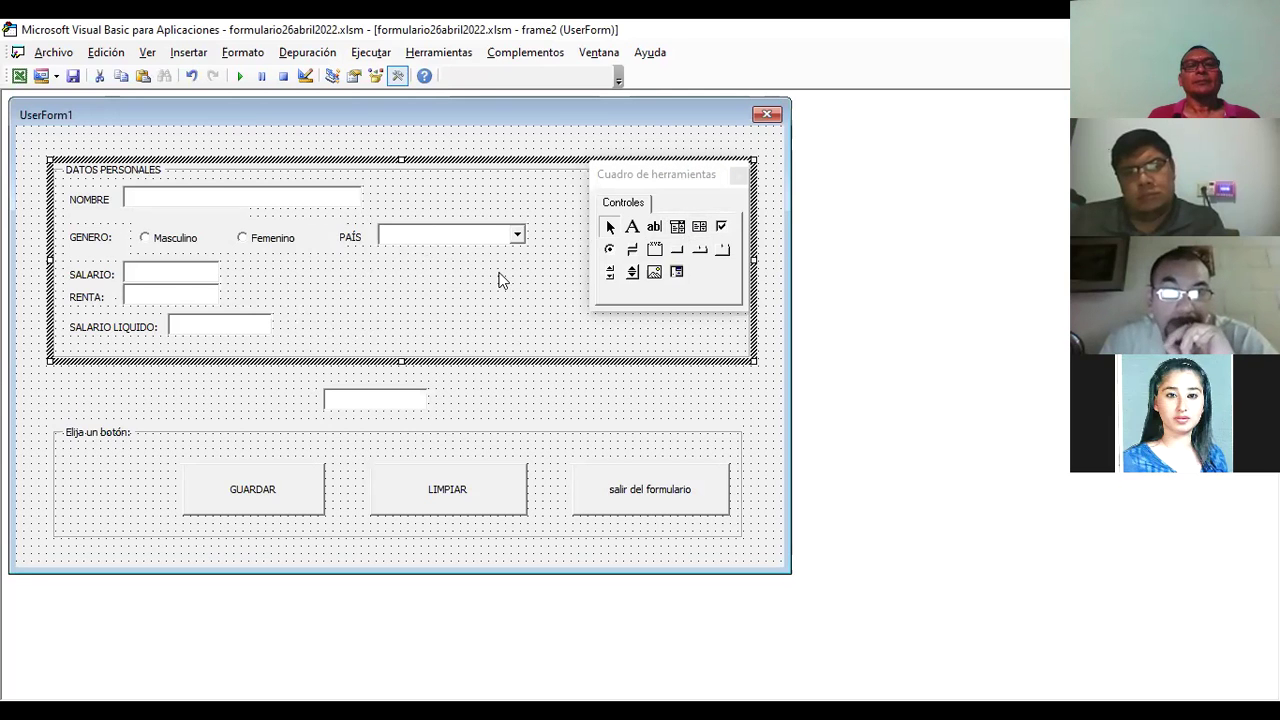
pyautogui.click(679, 228)
pyautogui.moveTo(476, 378); pyautogui.dragTo(569, 399)
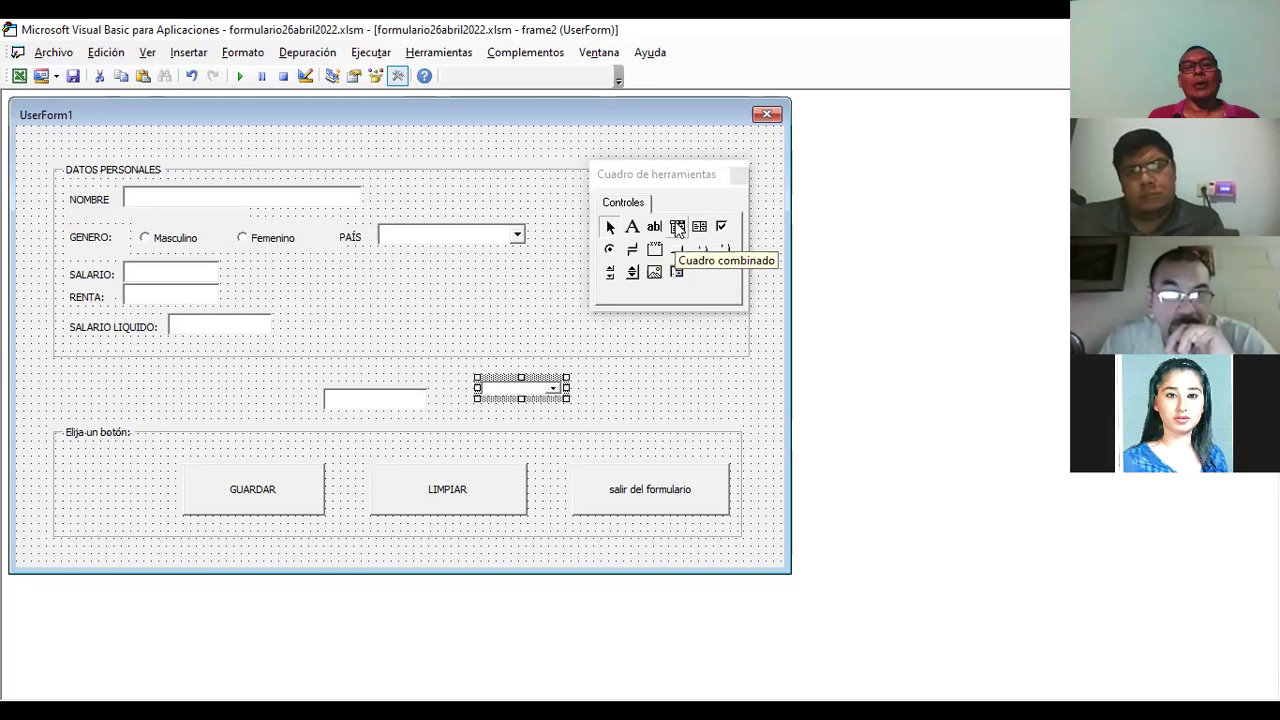
pyautogui.click(407, 398)
pyautogui.press('Delete')
pyautogui.click(533, 393)
pyautogui.press('Delete')
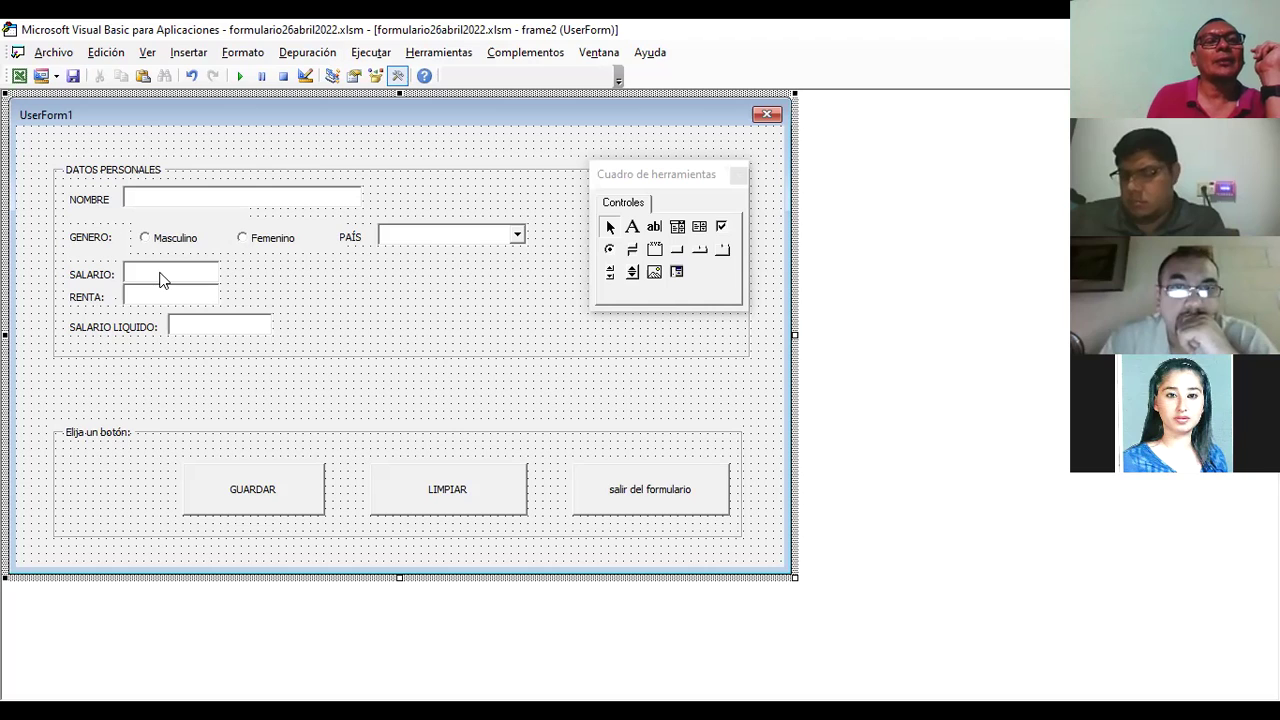
pyautogui.click(172, 198)
pyautogui.doubleClick(172, 198)
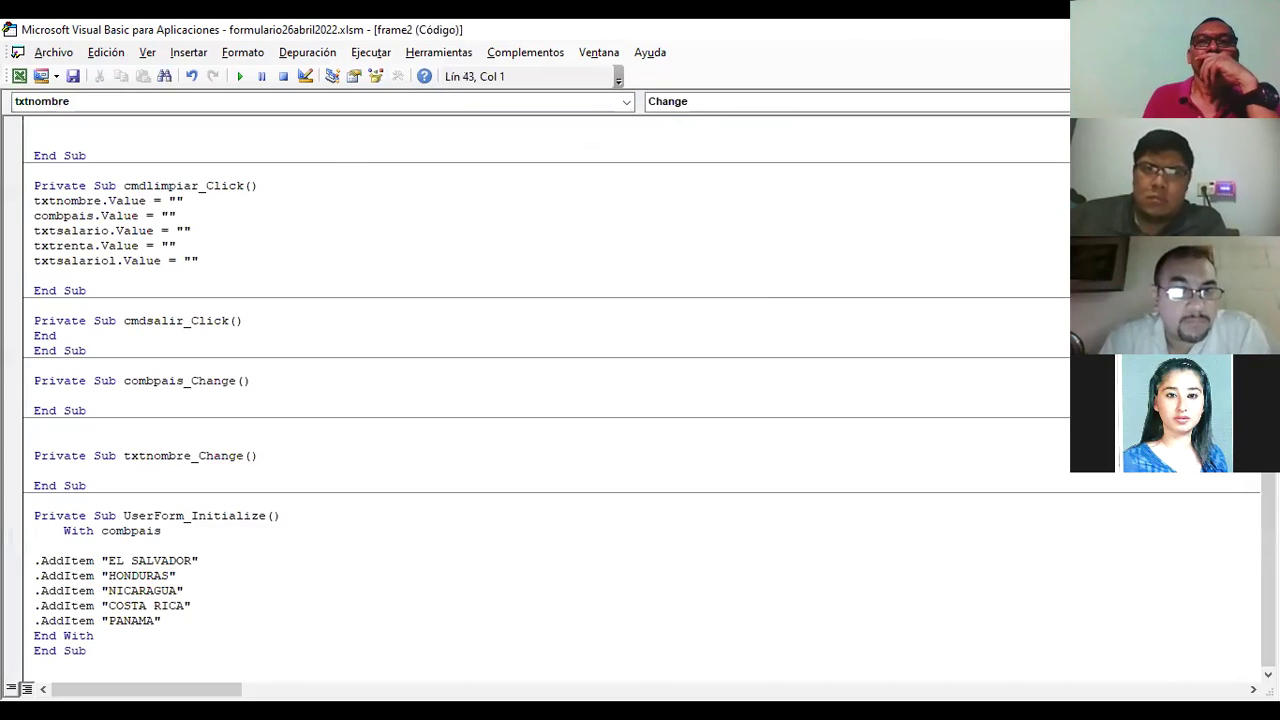
pyautogui.hotkey('shift', 'F7')
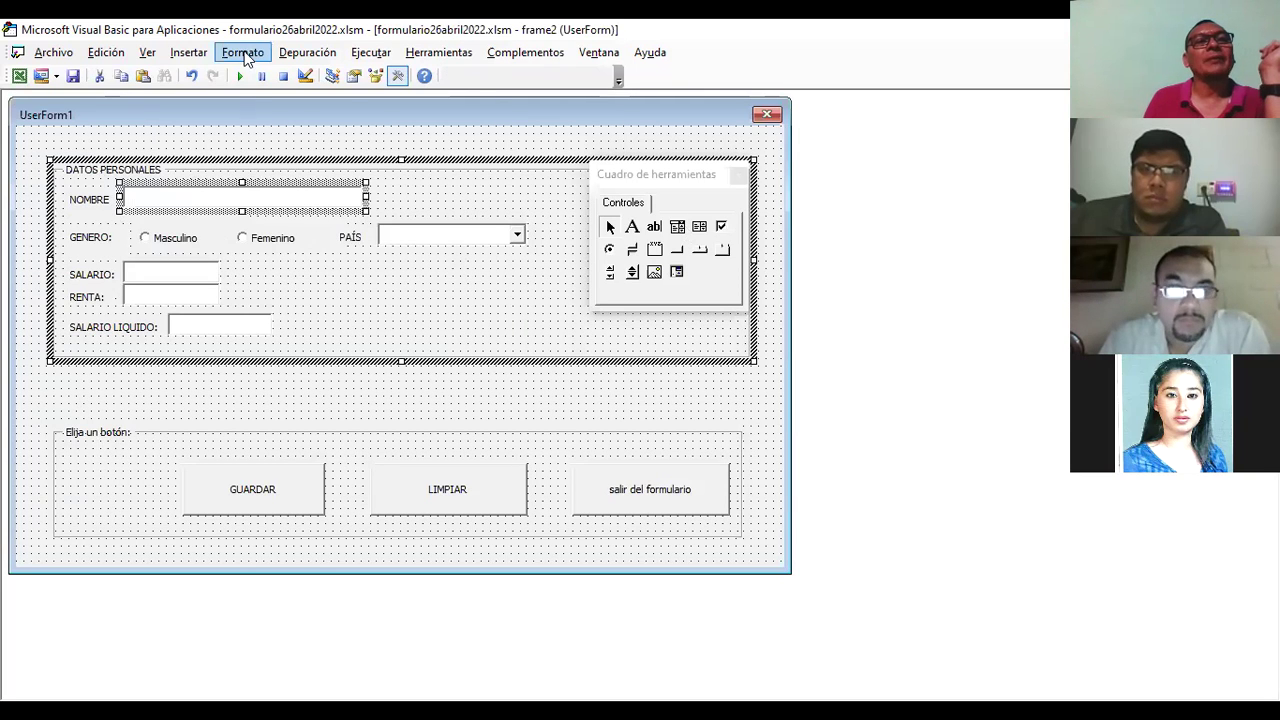
pyautogui.click(147, 52)
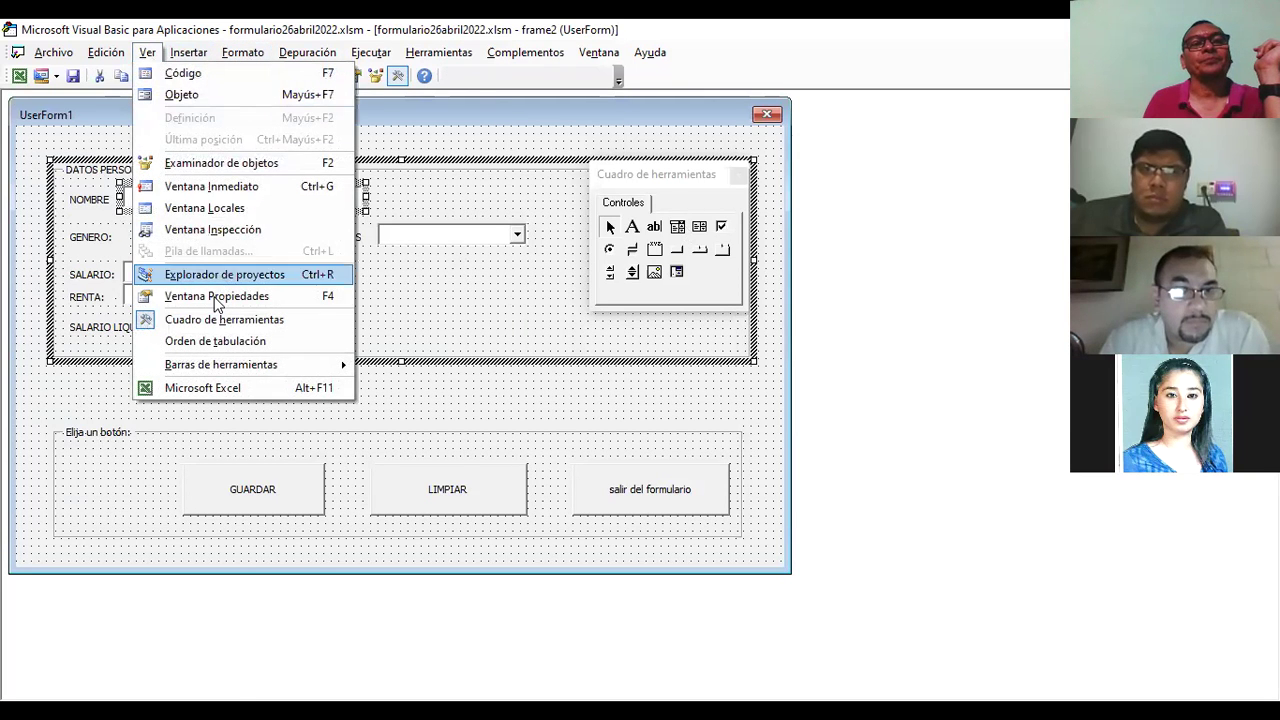
pyautogui.click(216, 298)
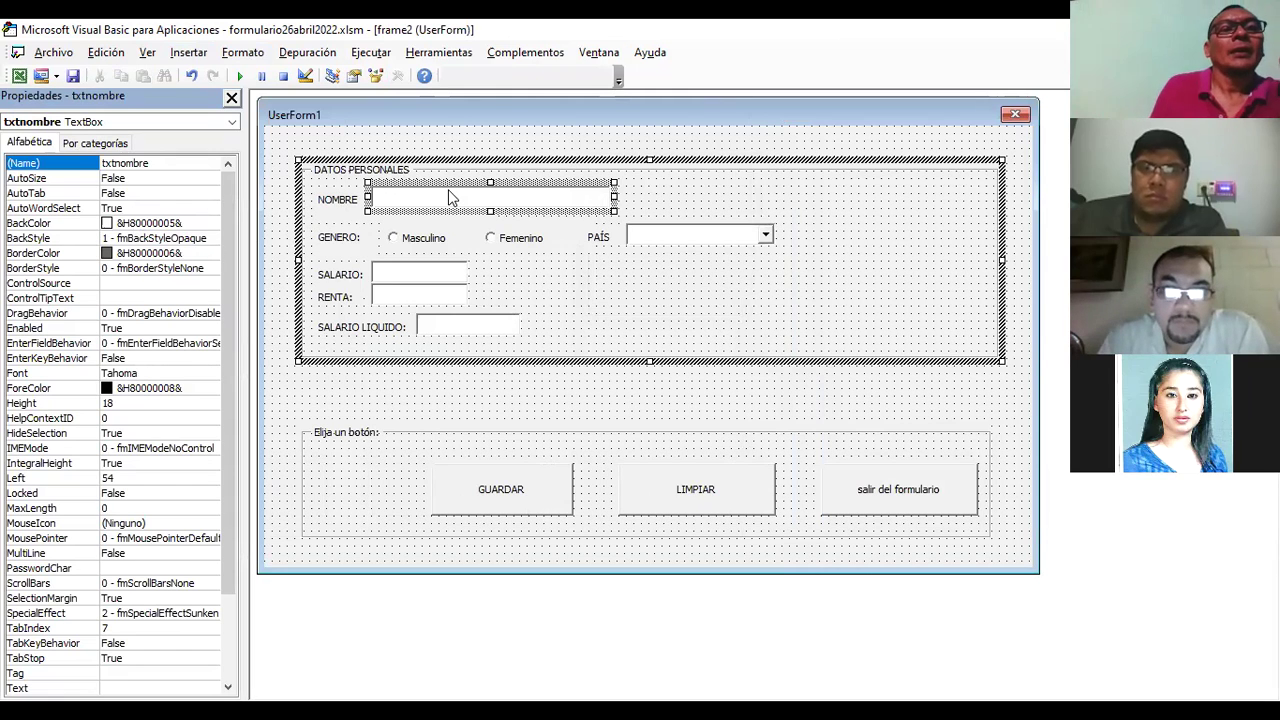
pyautogui.click(155, 162)
pyautogui.moveTo(155, 162); pyautogui.dragTo(99, 162)
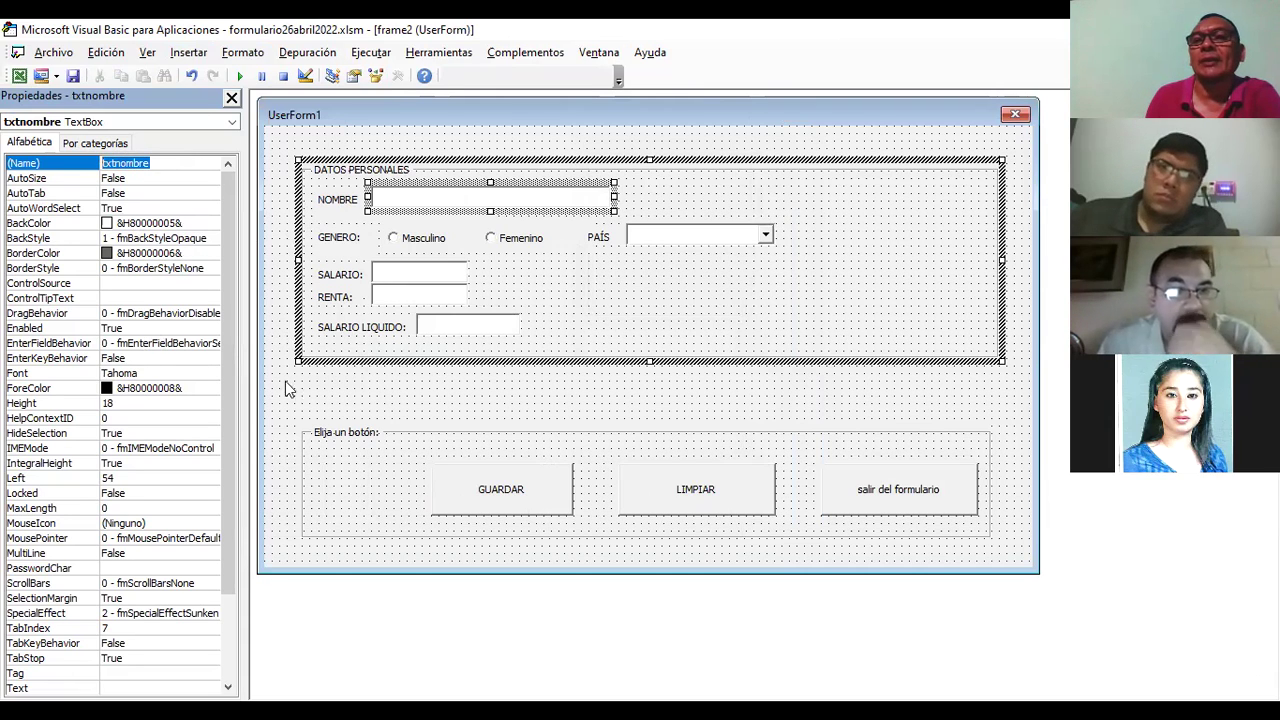
pyautogui.click(667, 195)
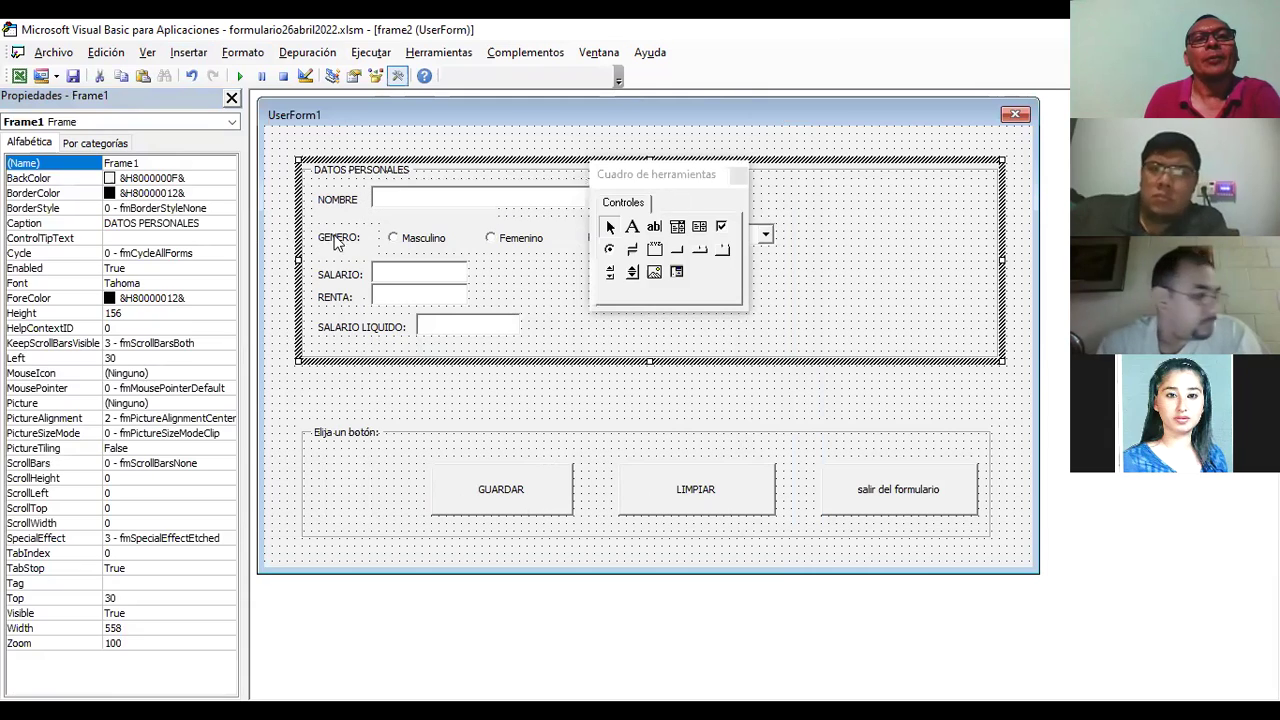
pyautogui.click(421, 243)
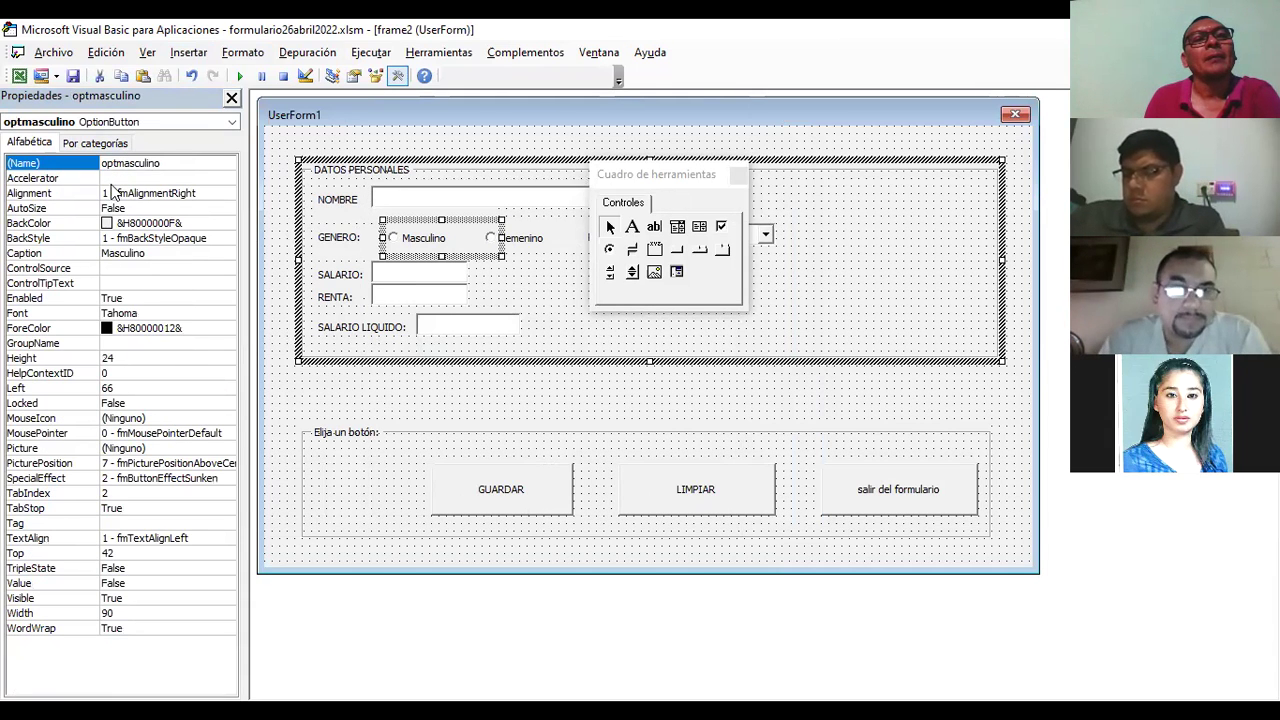
pyautogui.click(530, 244)
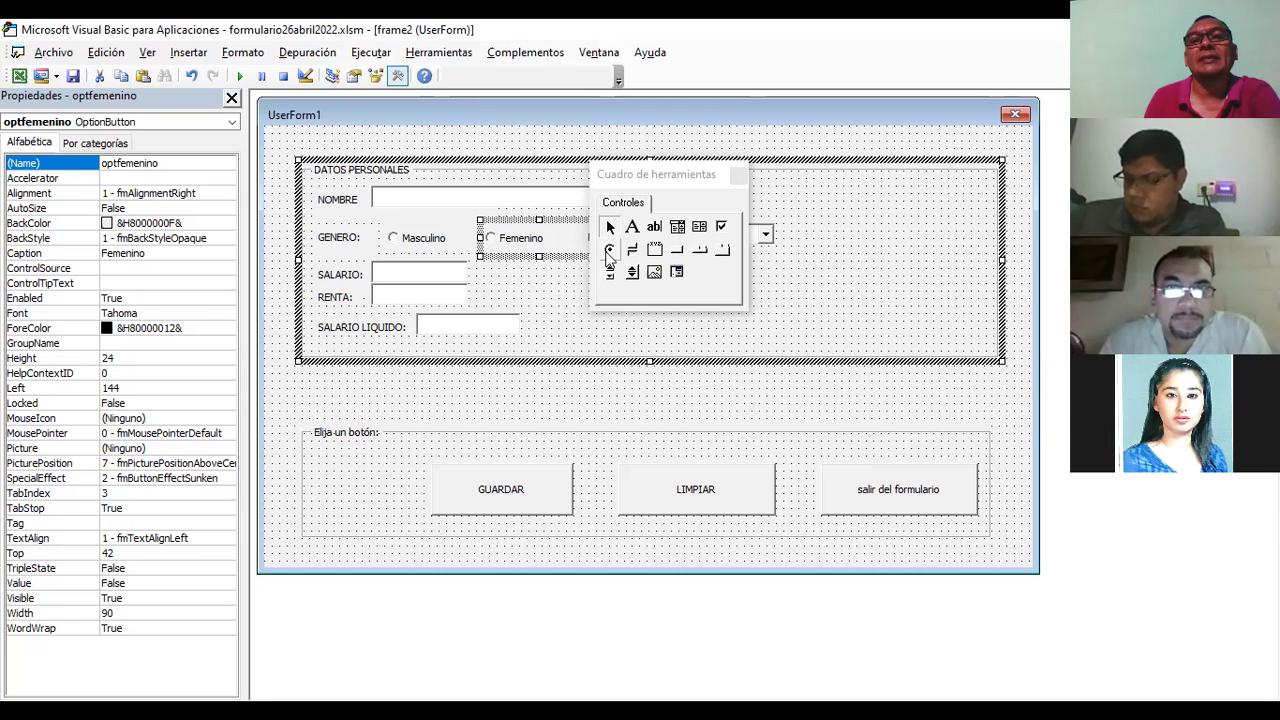
pyautogui.click(860, 219)
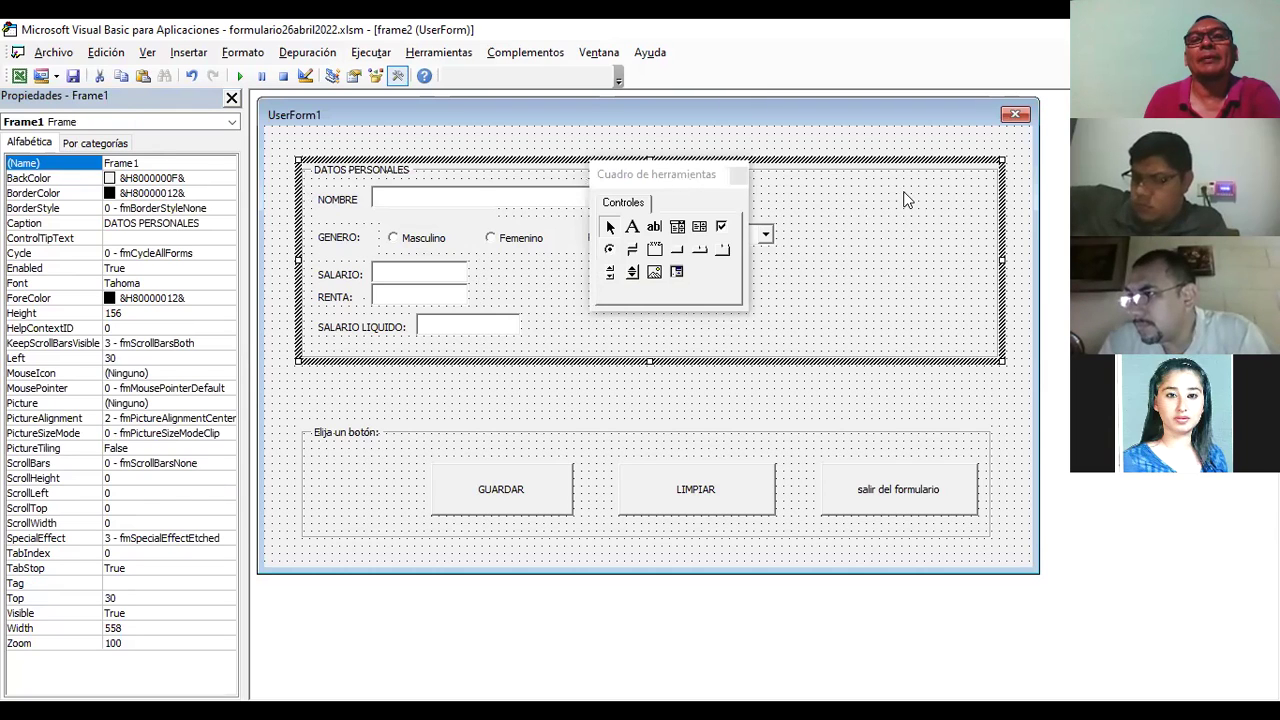
pyautogui.moveTo(669, 176); pyautogui.dragTo(904, 200)
pyautogui.click(681, 240)
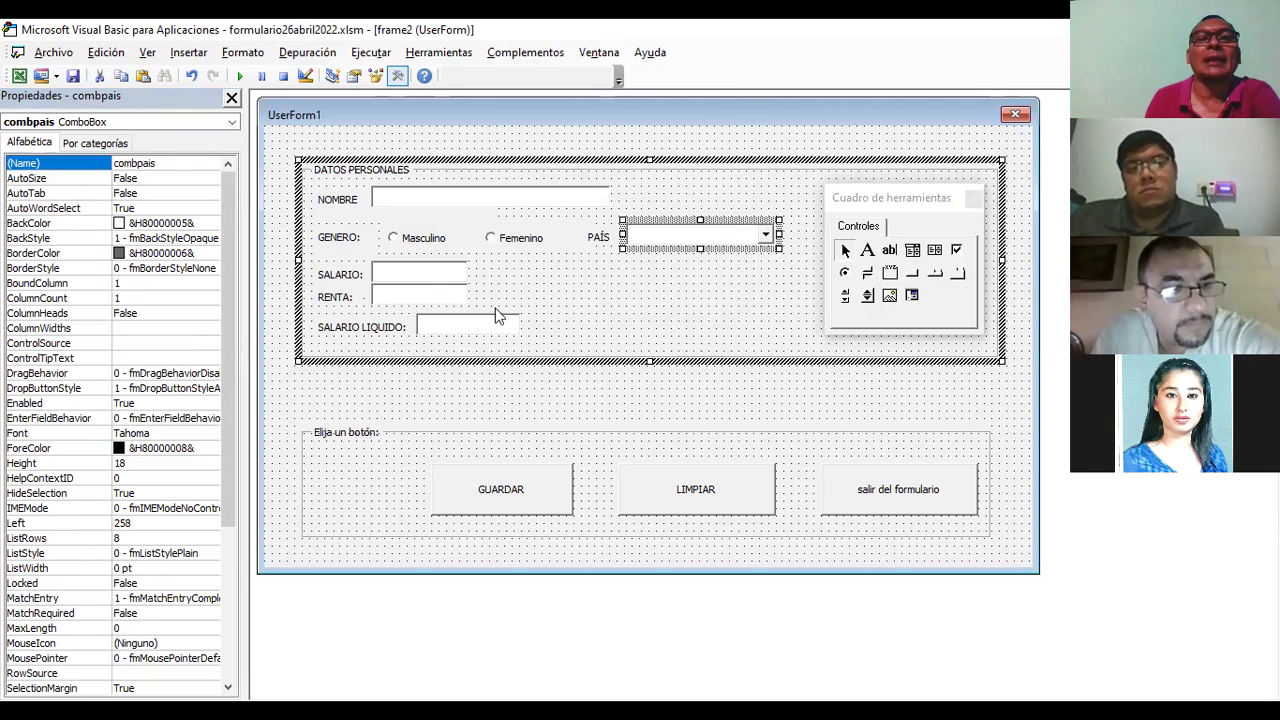
pyautogui.click(397, 273)
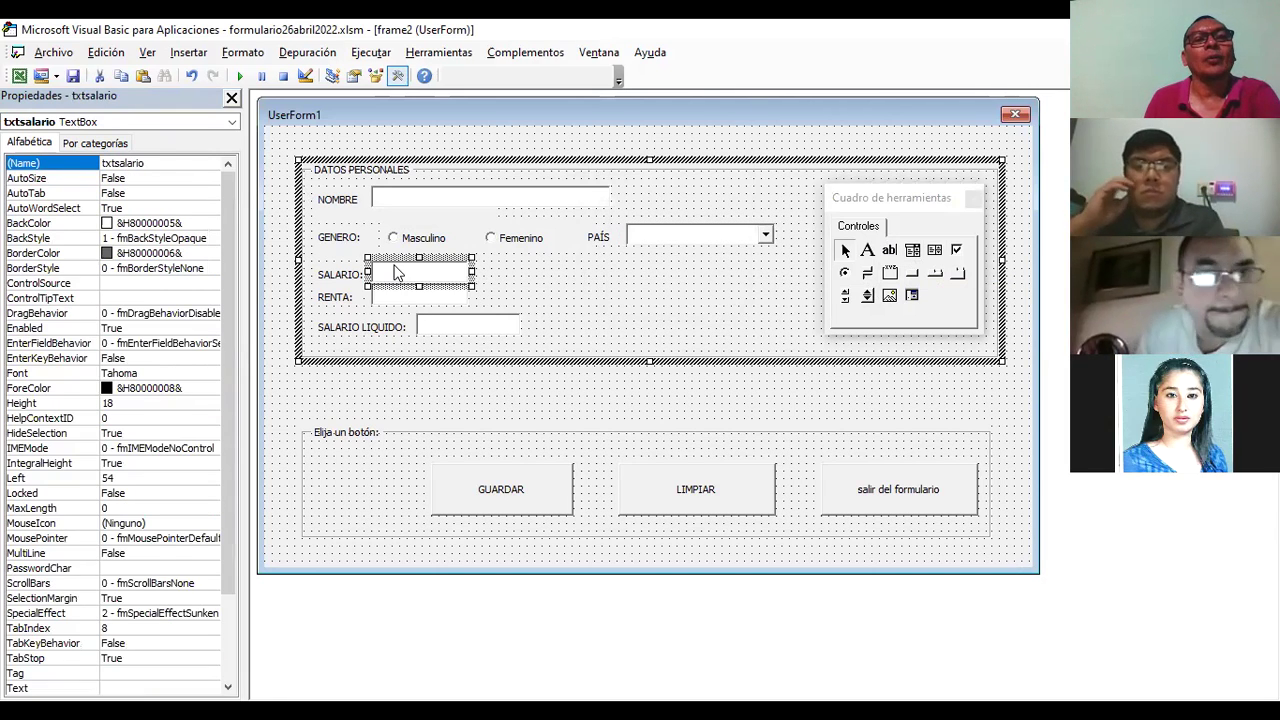
pyautogui.click(414, 296)
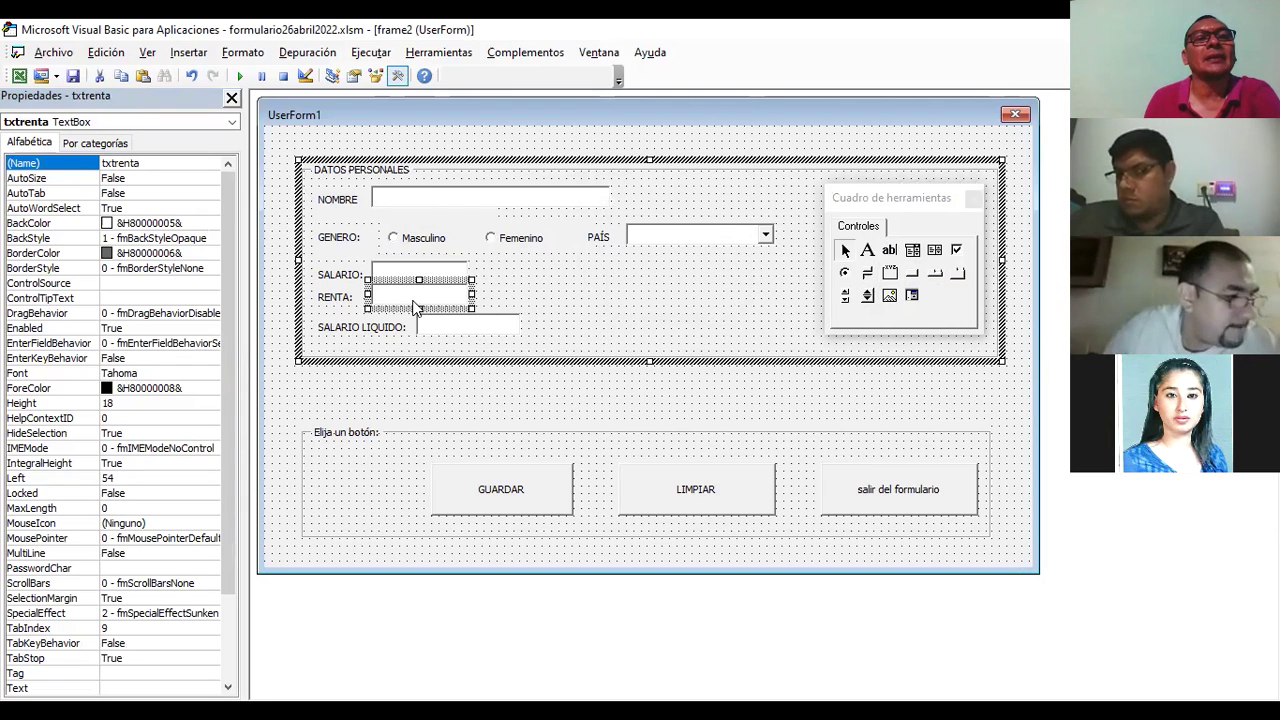
pyautogui.click(393, 275)
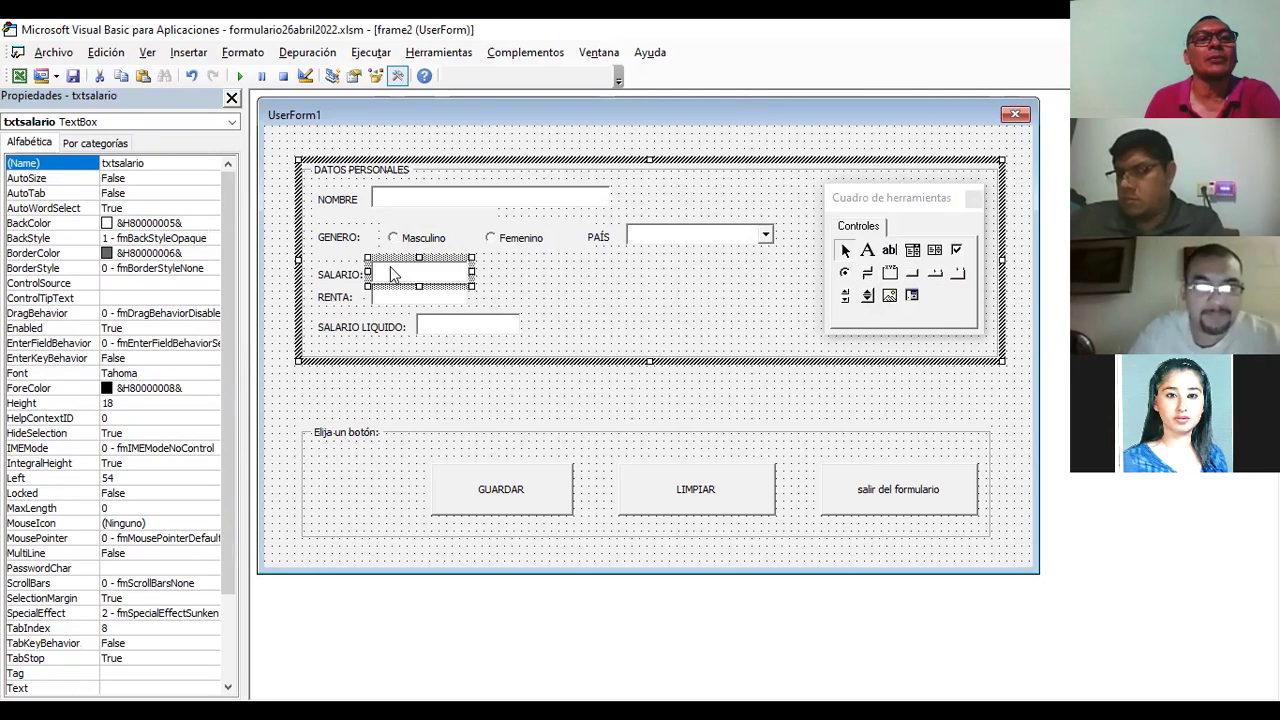
pyautogui.click(462, 327)
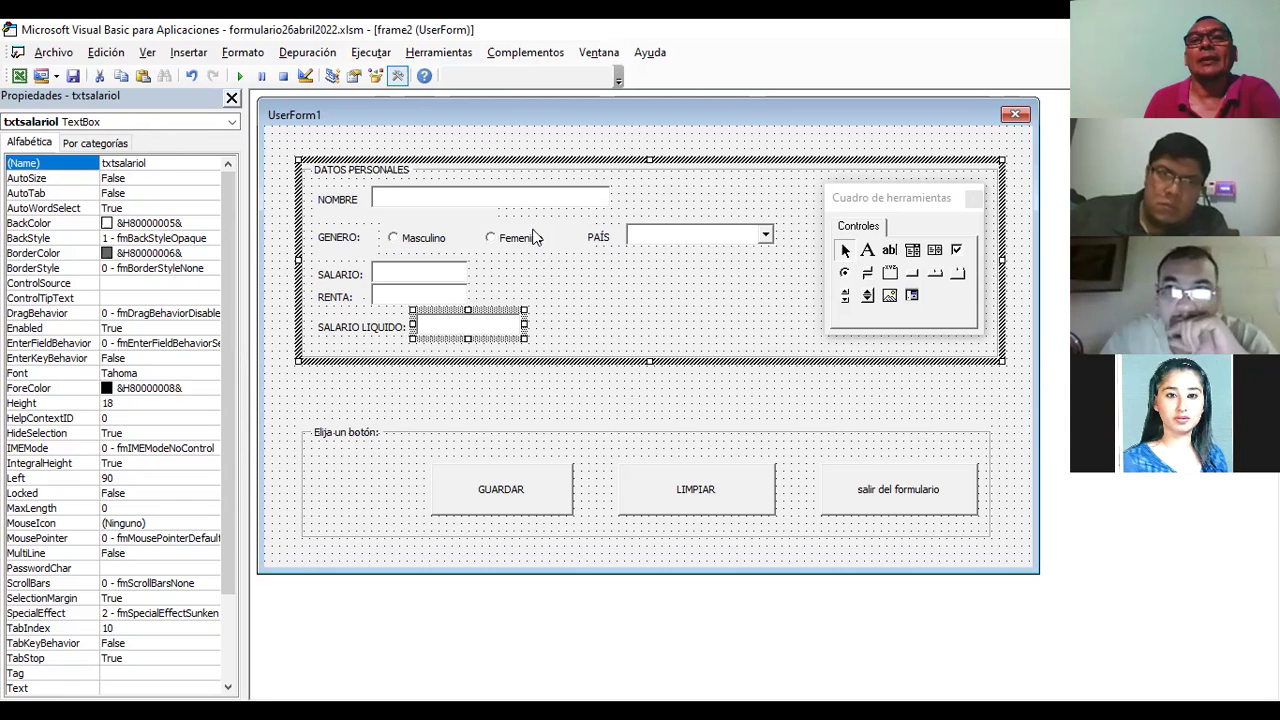
pyautogui.click(805, 137)
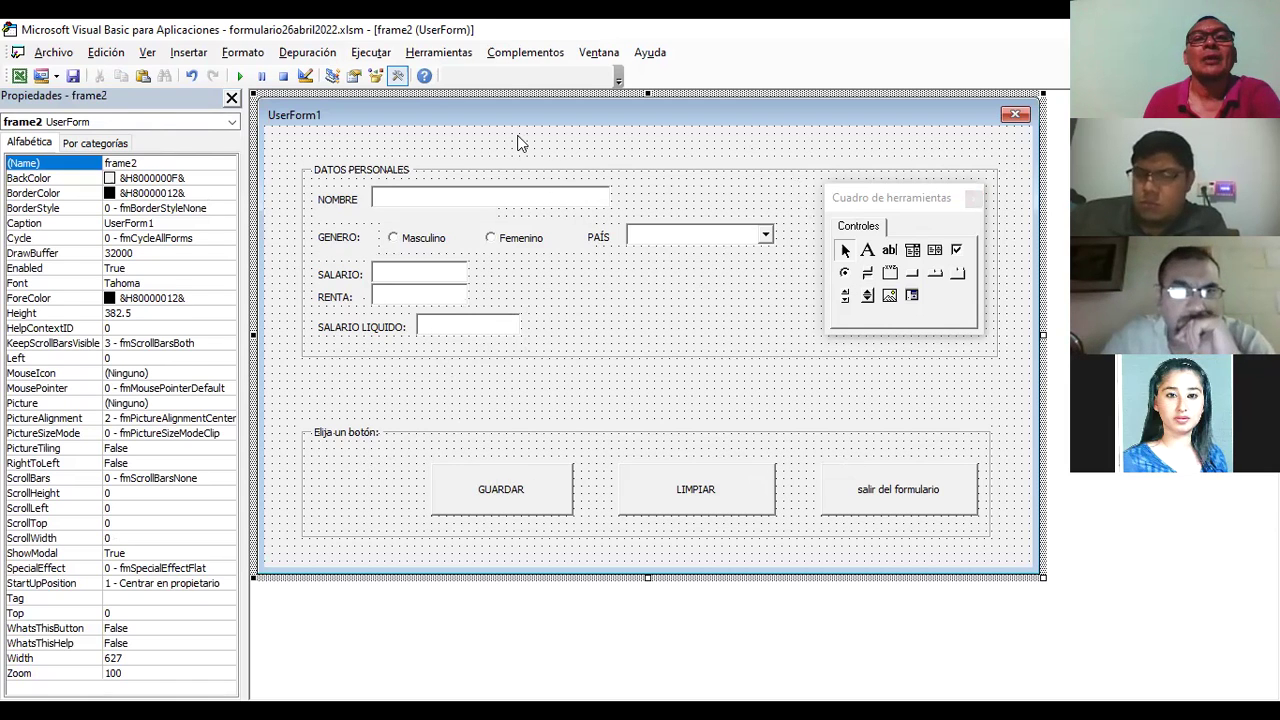
# Step: Open the UserForm code and go to the gender If block in cmdguardar_Click
pyautogui.press('F7')
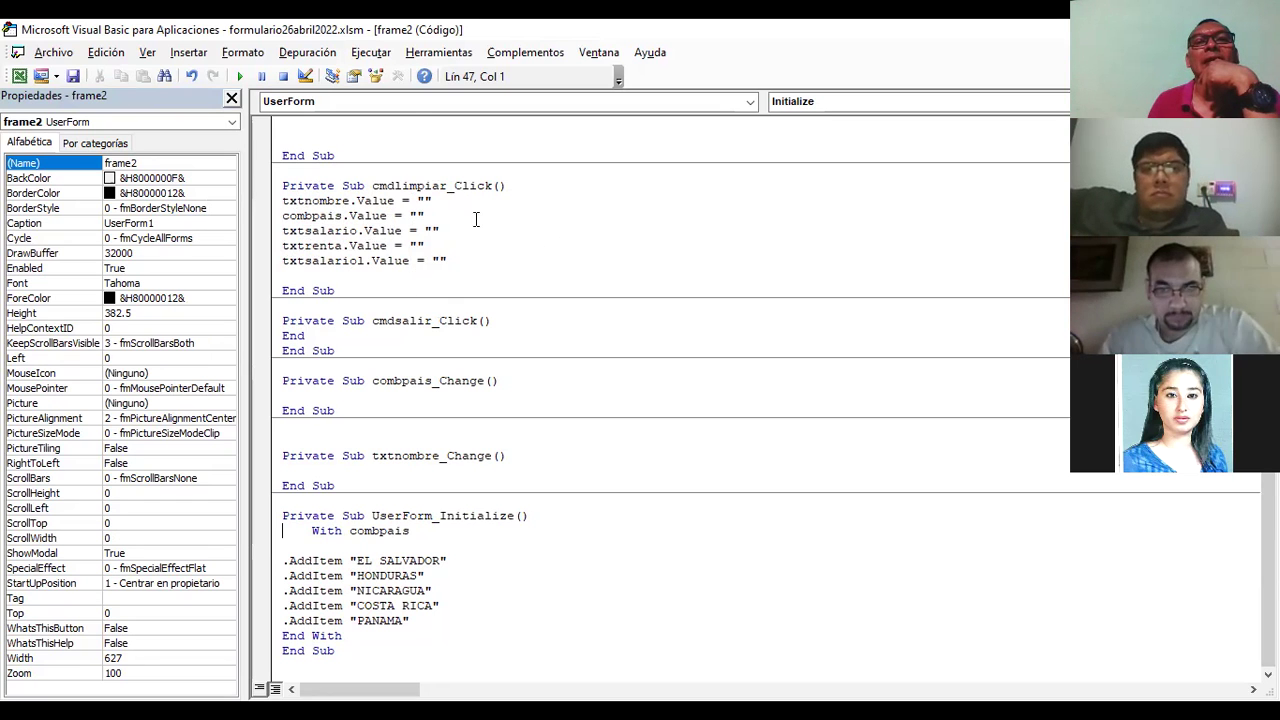
pyautogui.scroll(3, 476, 219)
pyautogui.scroll(3, 484, 221)
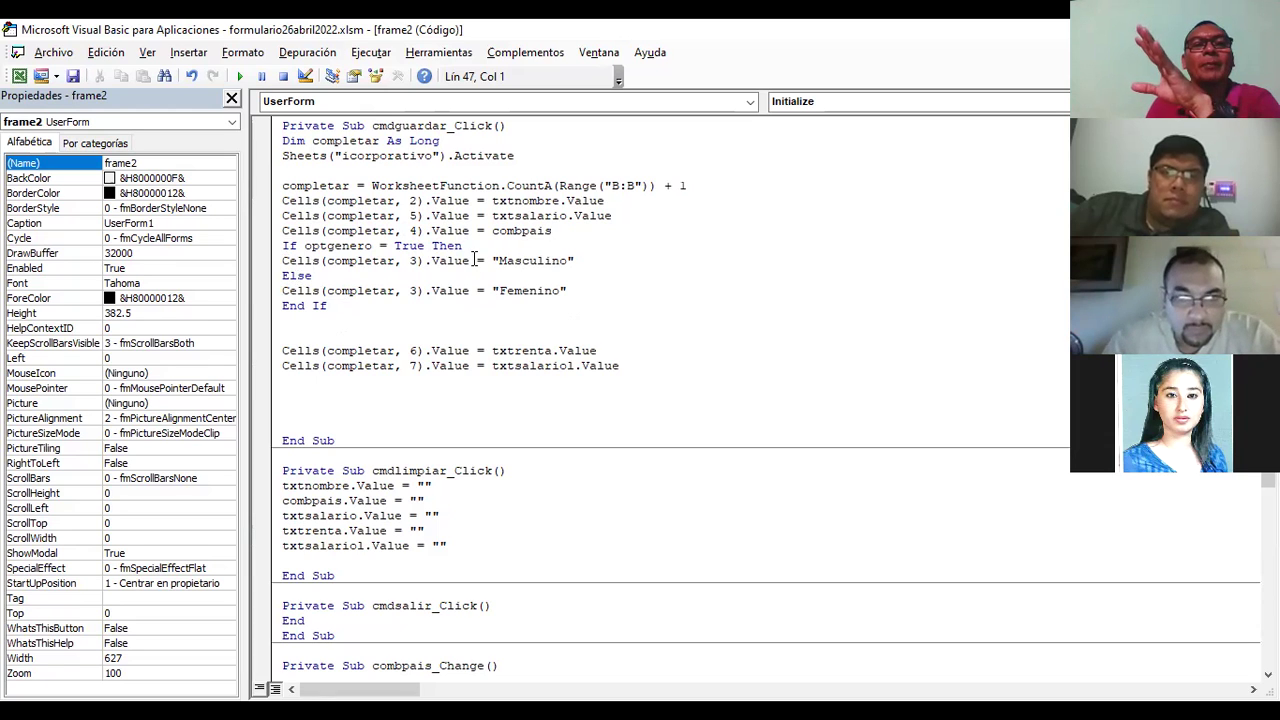
pyautogui.click(281, 262)
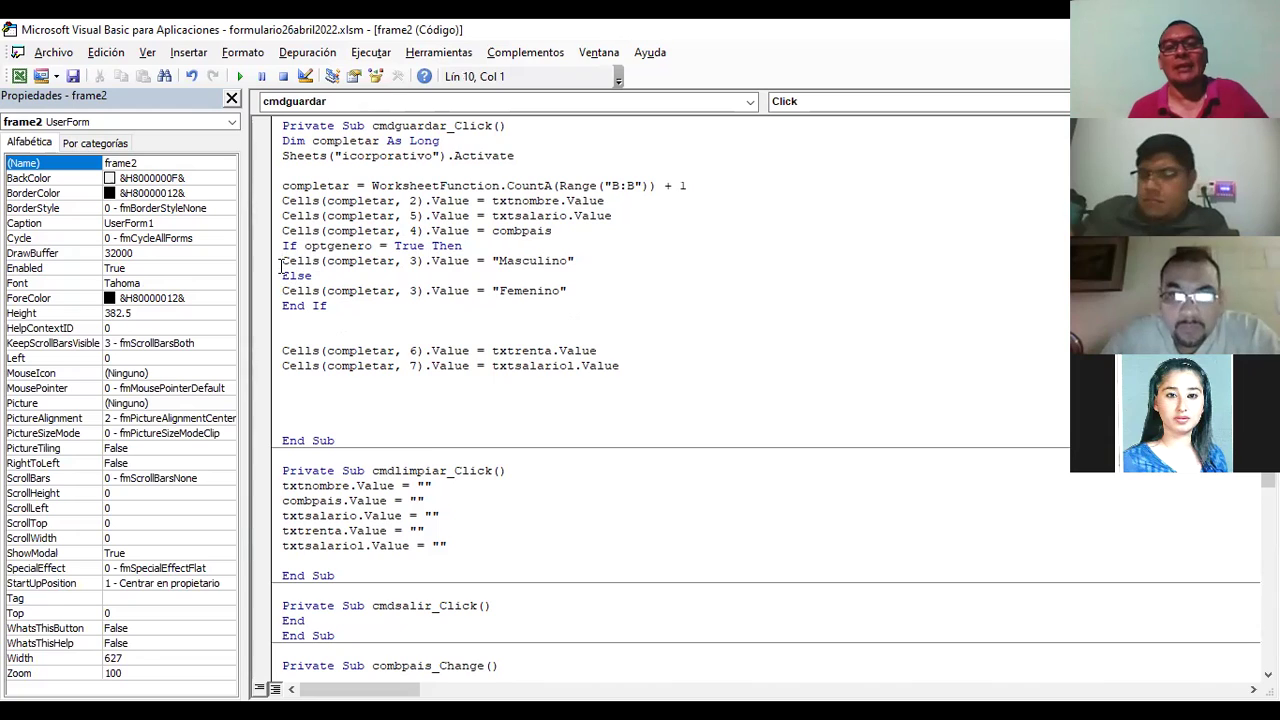
# Step: Indent the Masculino and Femenino assignment lines inside the optgenero If…Else block
pyautogui.press('Tab')
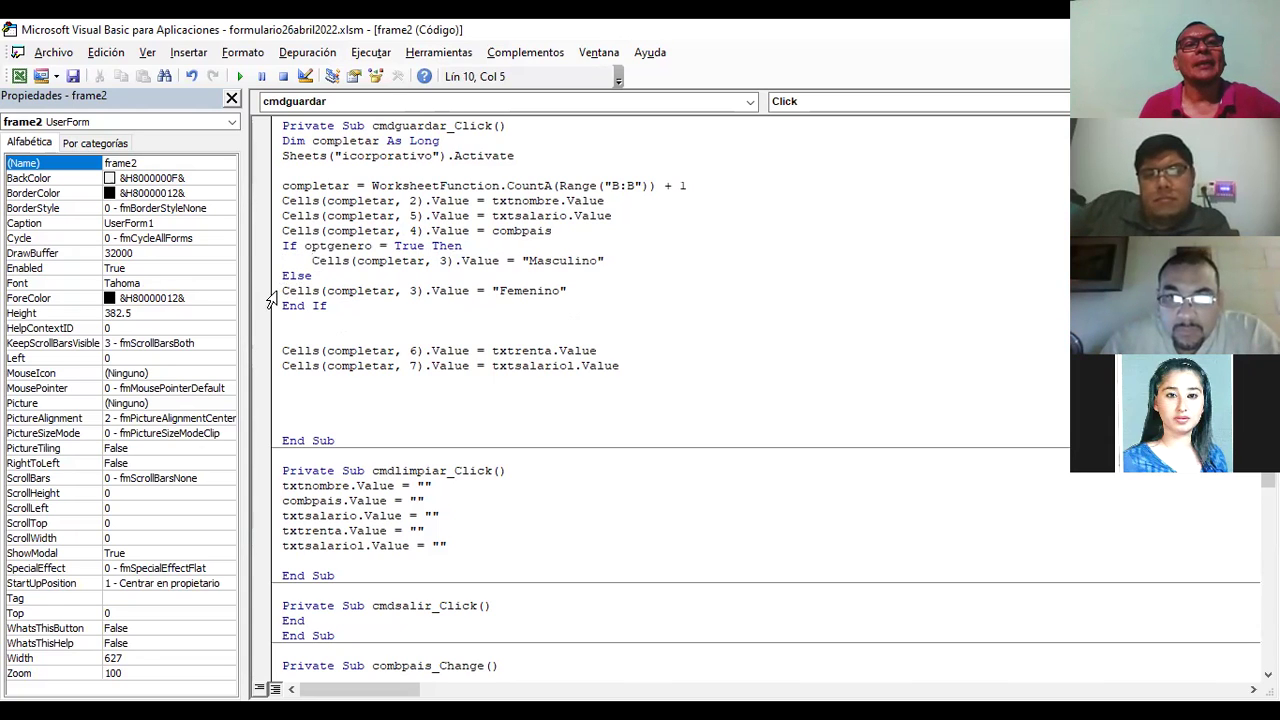
pyautogui.click(283, 291)
pyautogui.press('Tab')
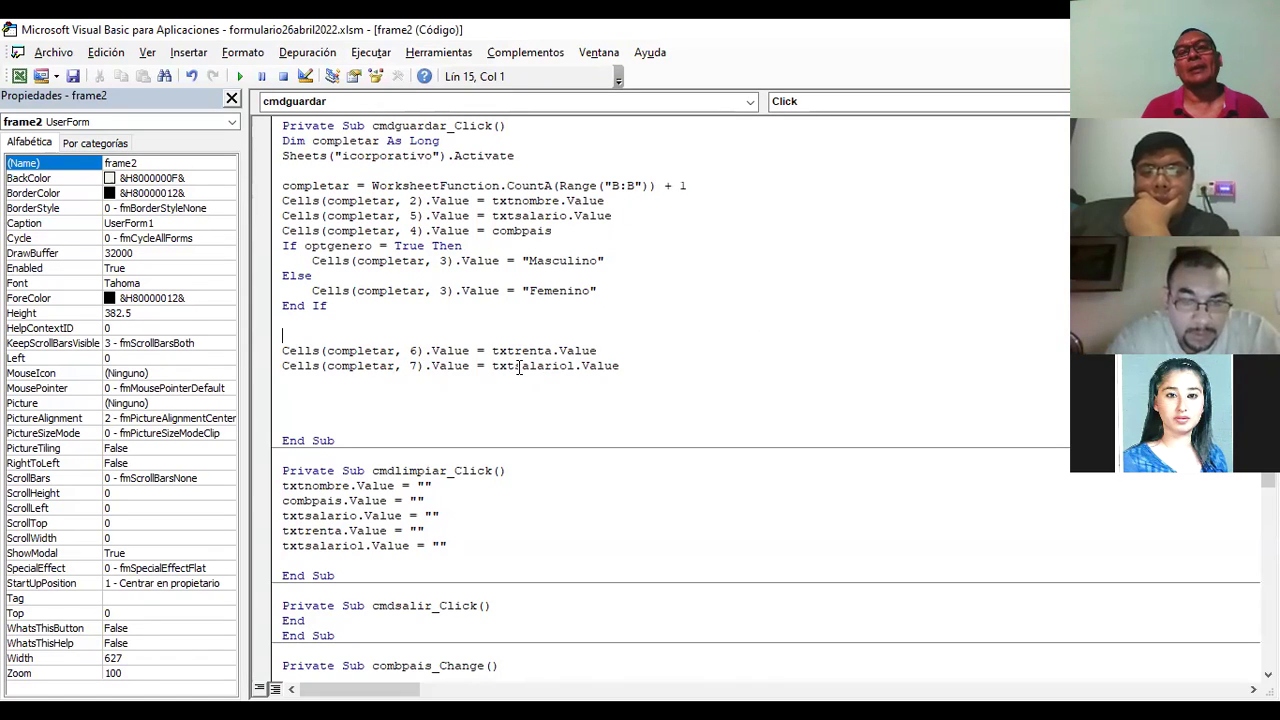
pyautogui.scroll(-2, 645, 330)
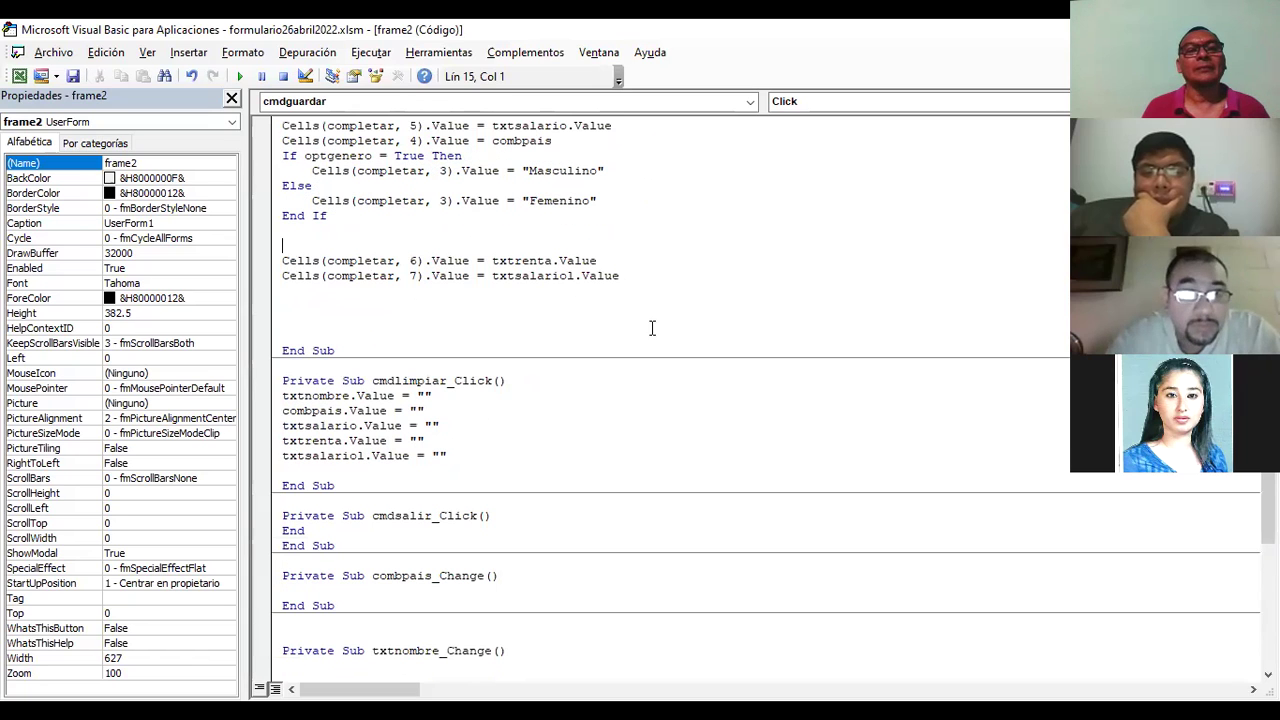
pyautogui.scroll(-1, 578, 391)
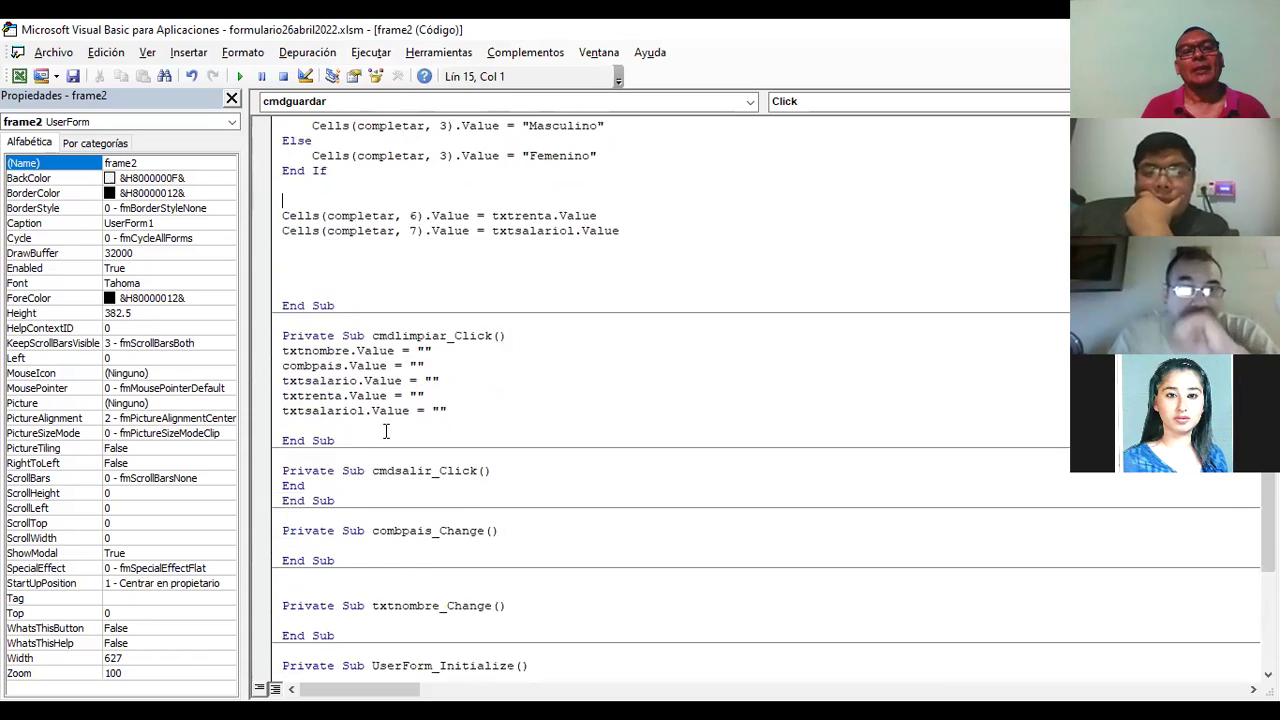
pyautogui.scroll(-3, 420, 440)
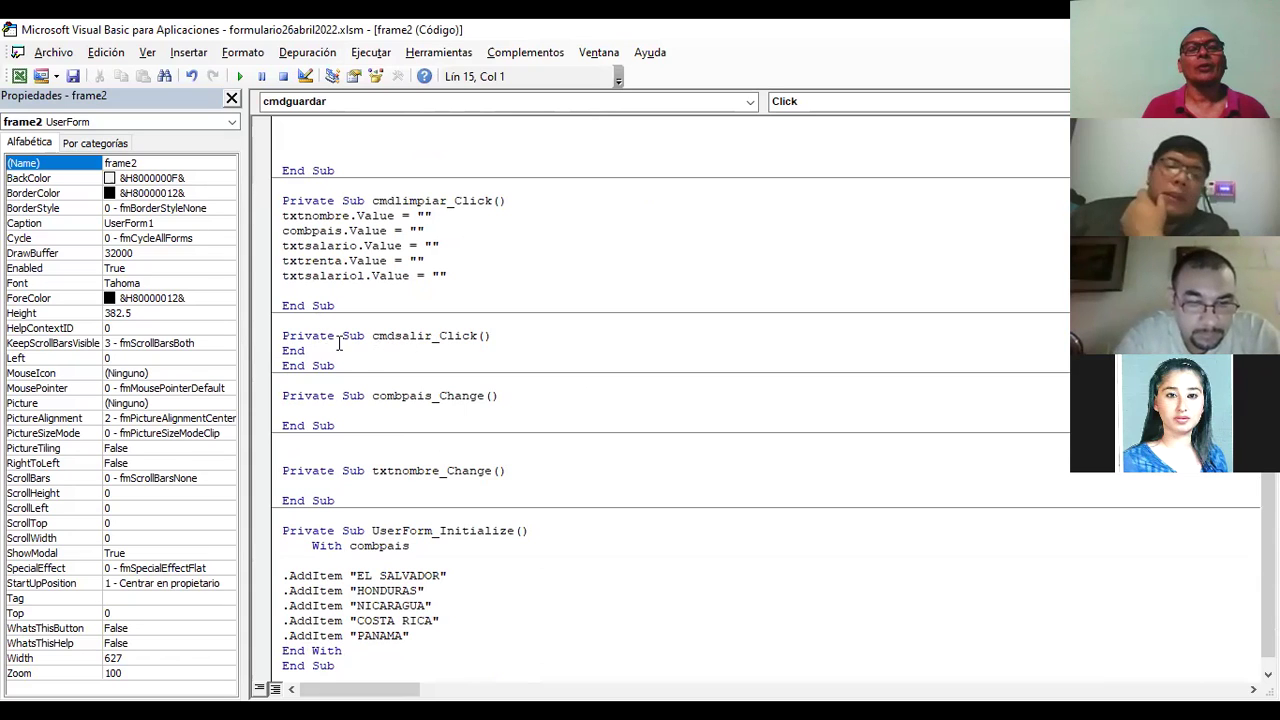
pyautogui.scroll(-1, 386, 367)
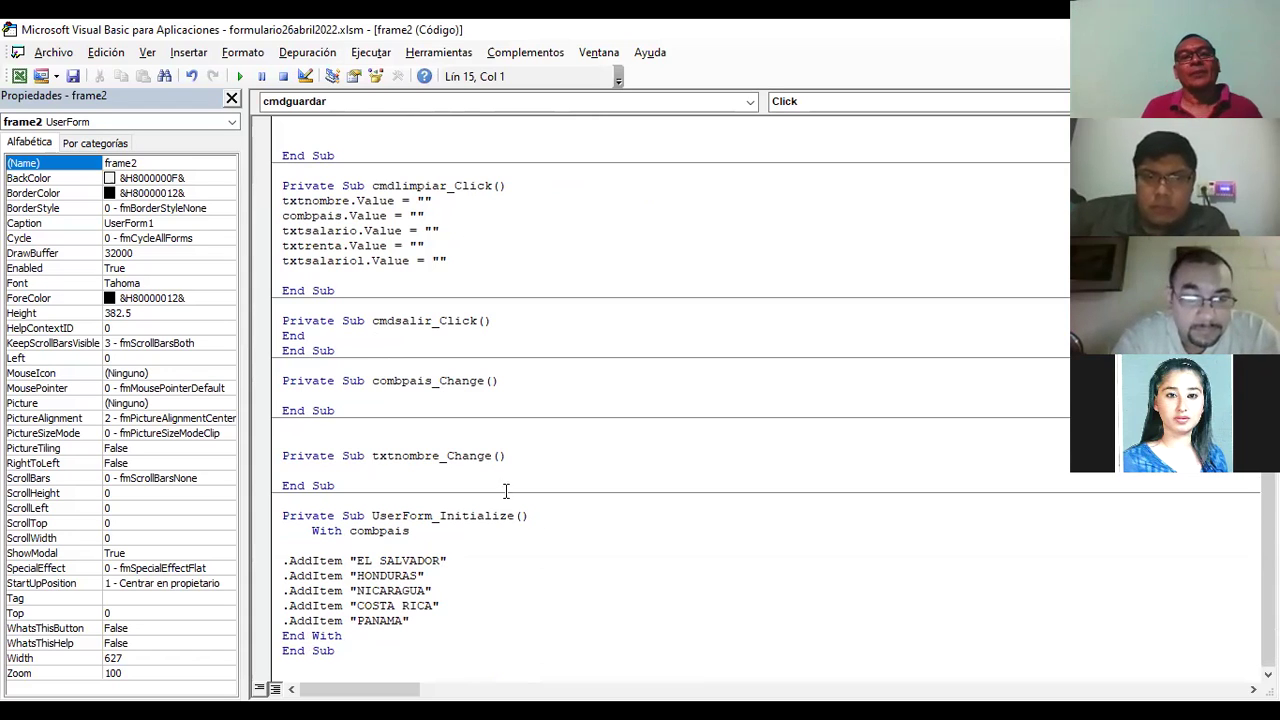
pyautogui.click(543, 521)
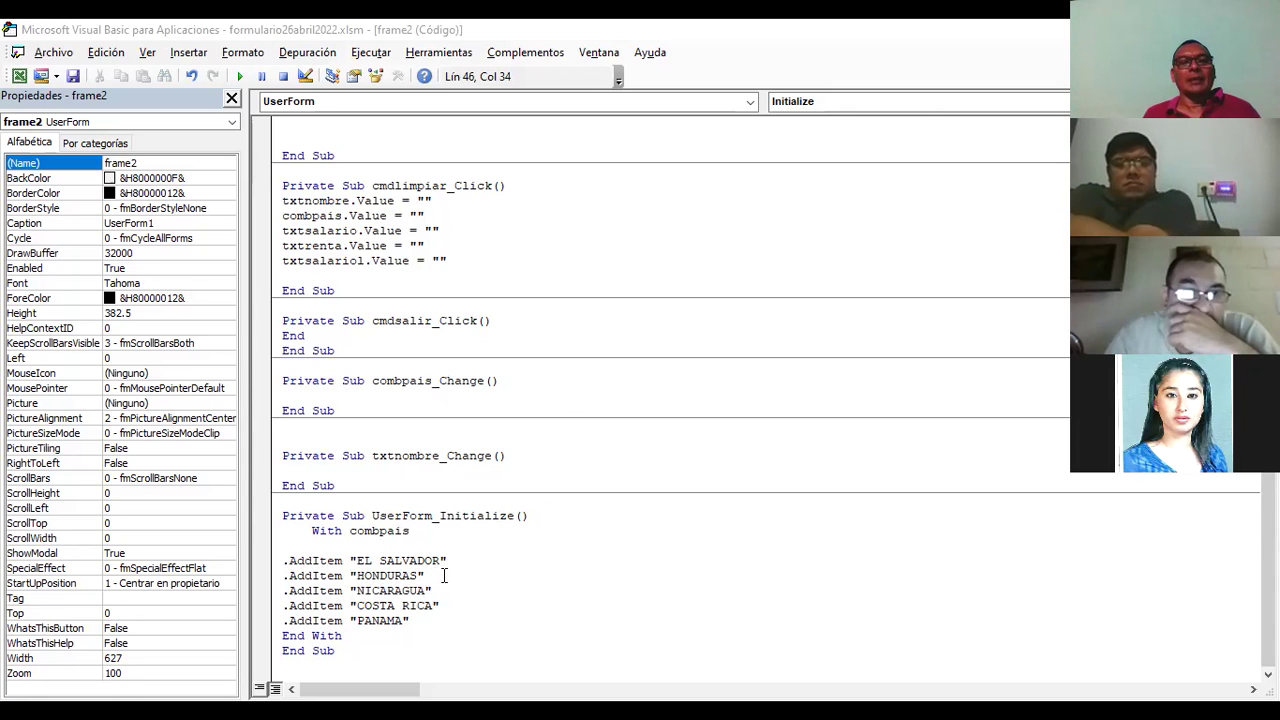
# Step: Add a .AddItem "BELICE" line below PANAMA in the combpais list
pyautogui.click(418, 621)
pyautogui.press('Return')
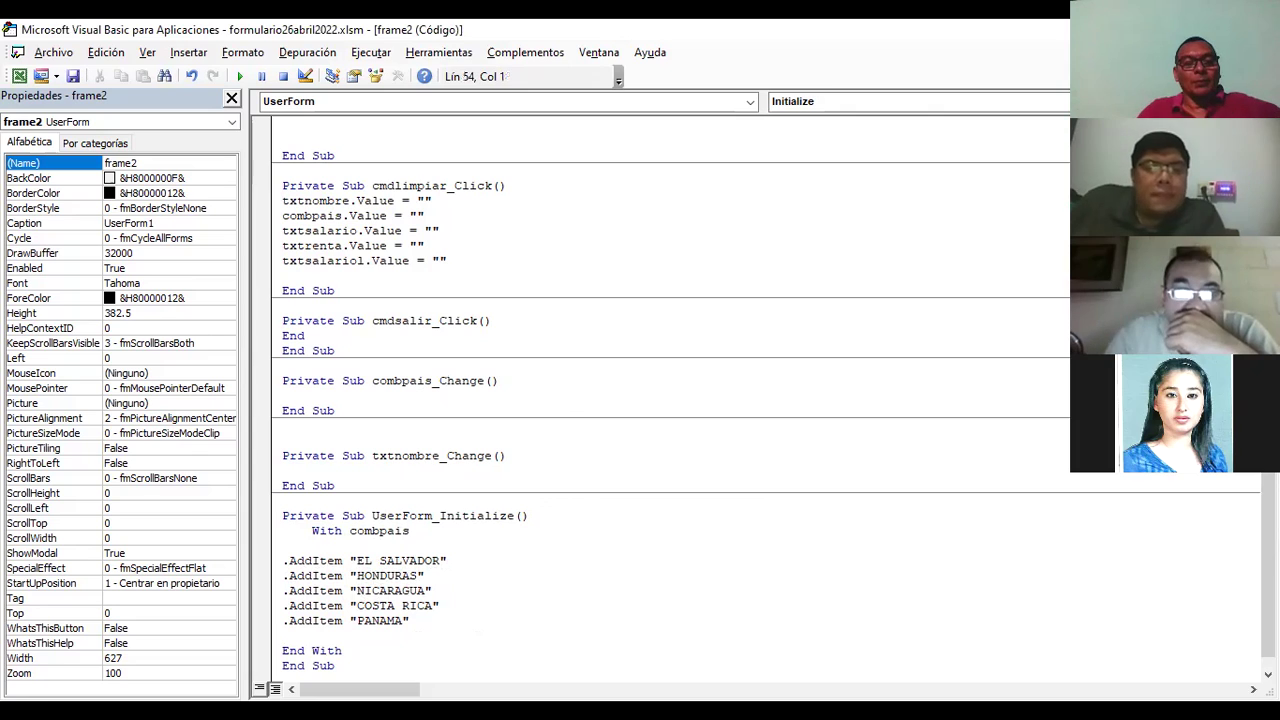
pyautogui.write('.')
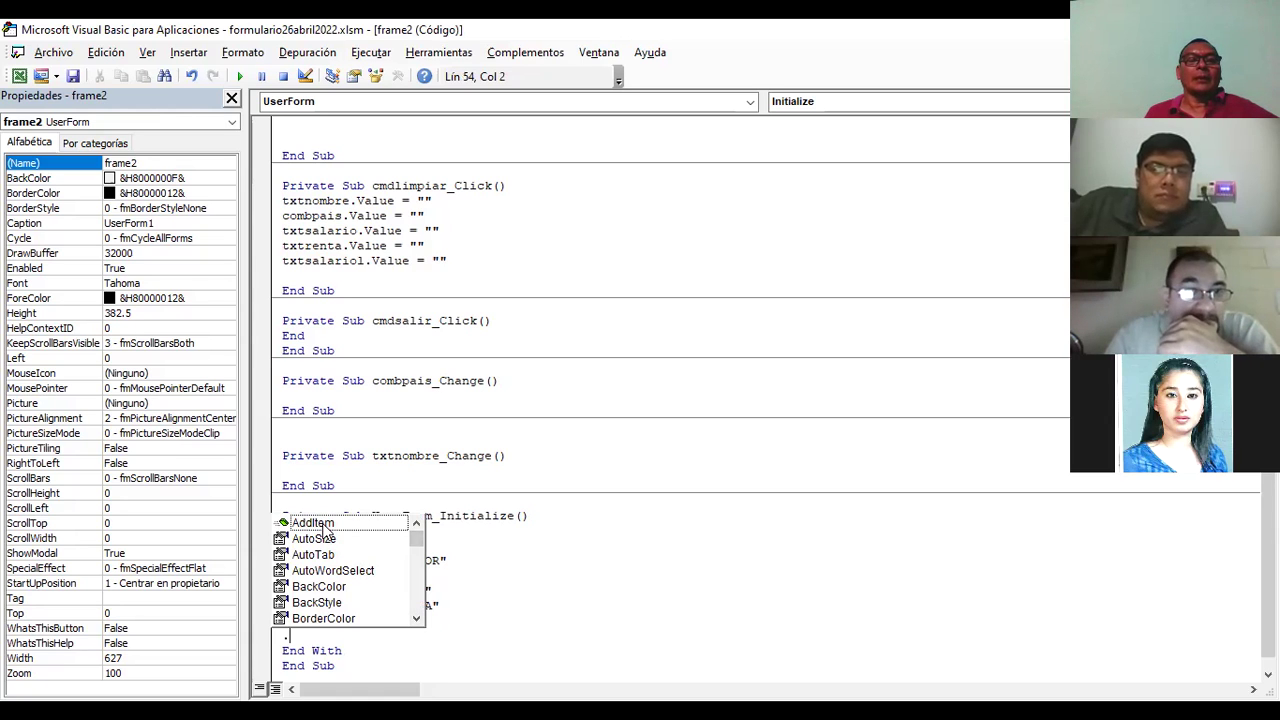
pyautogui.click(326, 530)
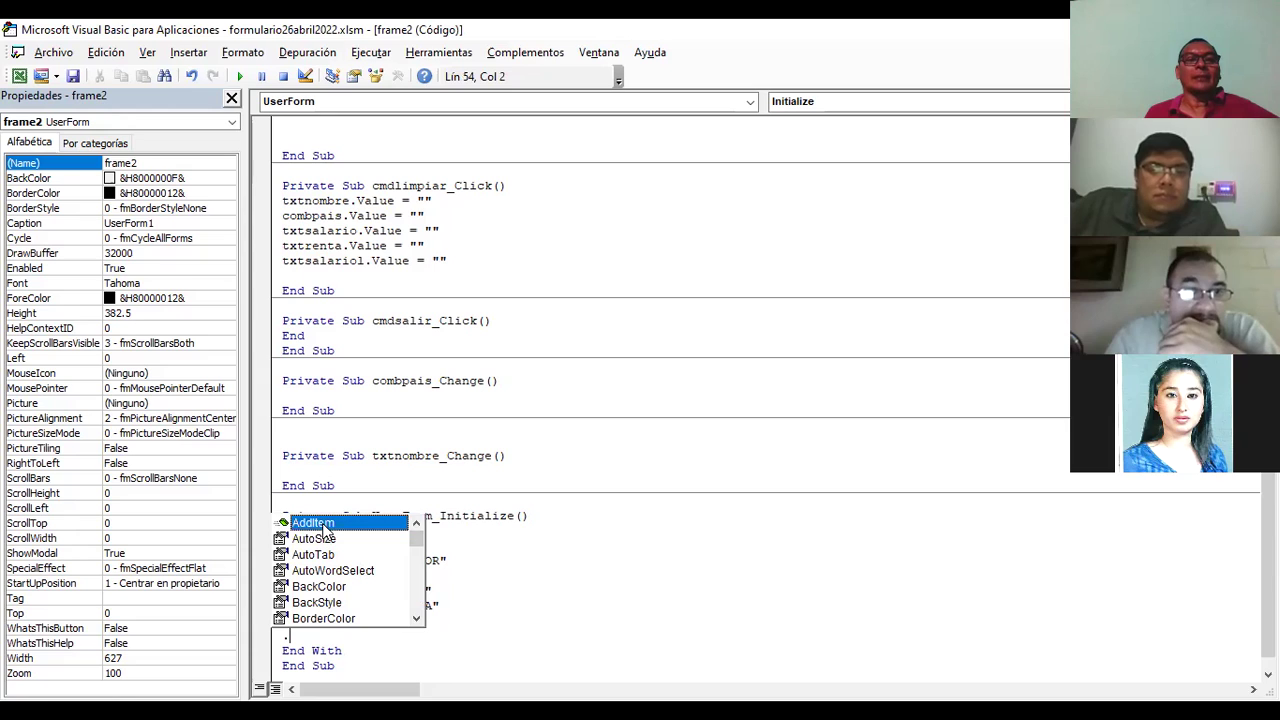
pyautogui.doubleClick(326, 530)
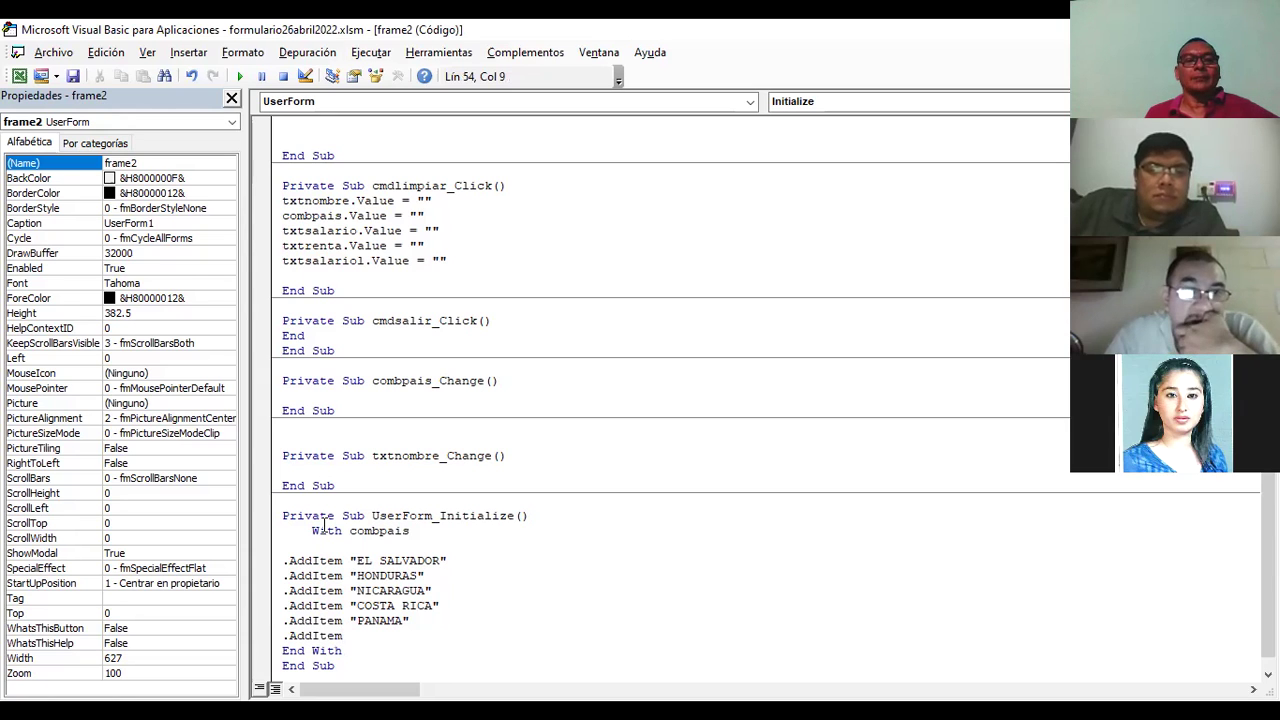
pyautogui.write('"BEL')
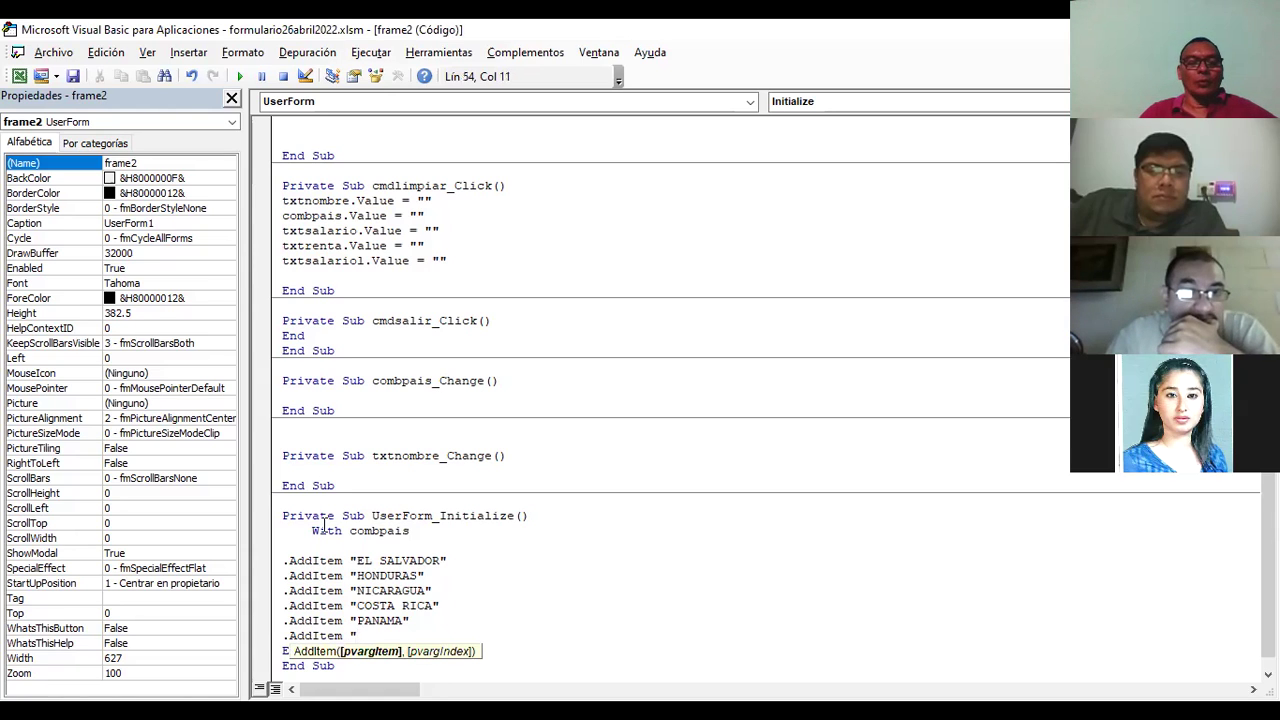
pyautogui.write('ICE')
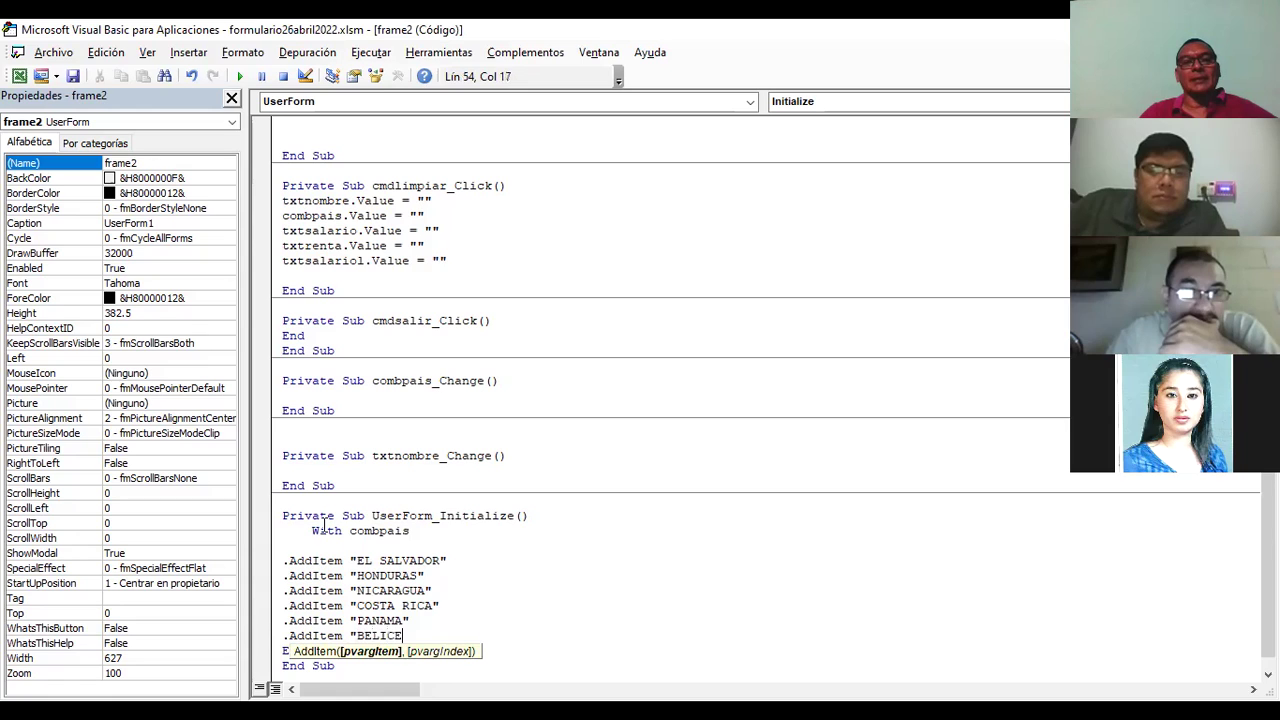
pyautogui.write('"')
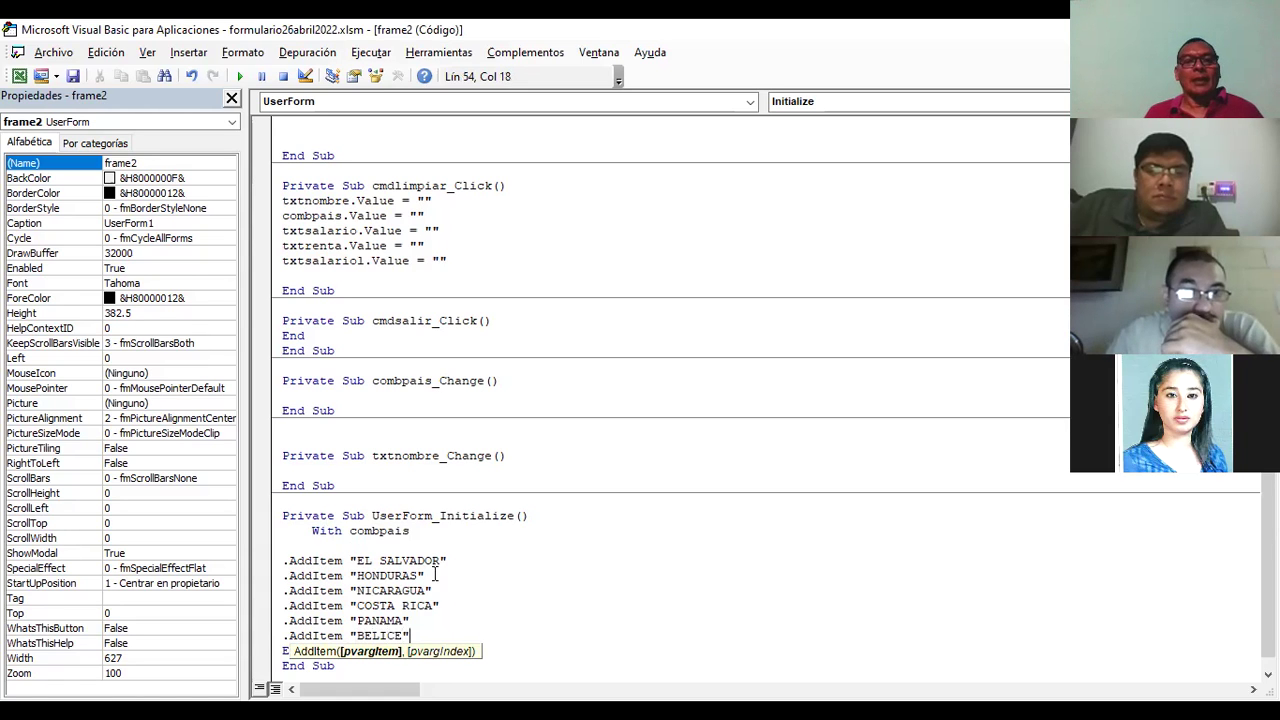
pyautogui.scroll(-1, 436, 573)
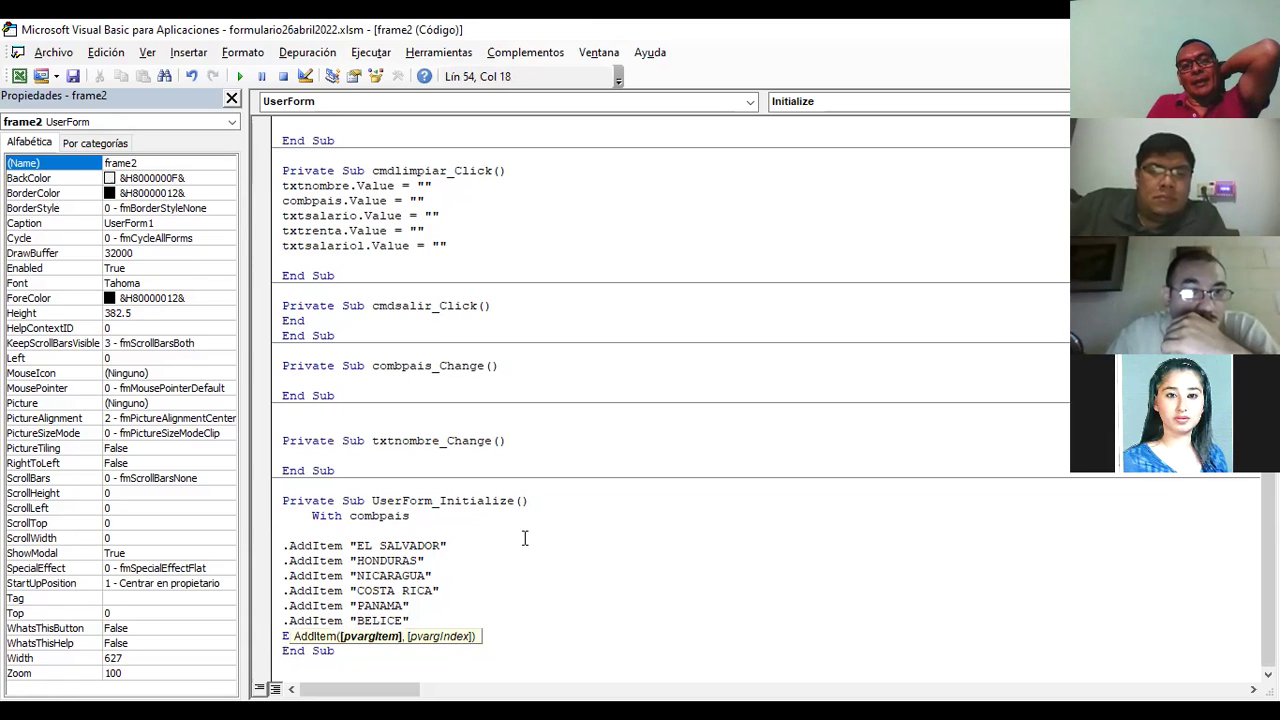
pyautogui.click(494, 545)
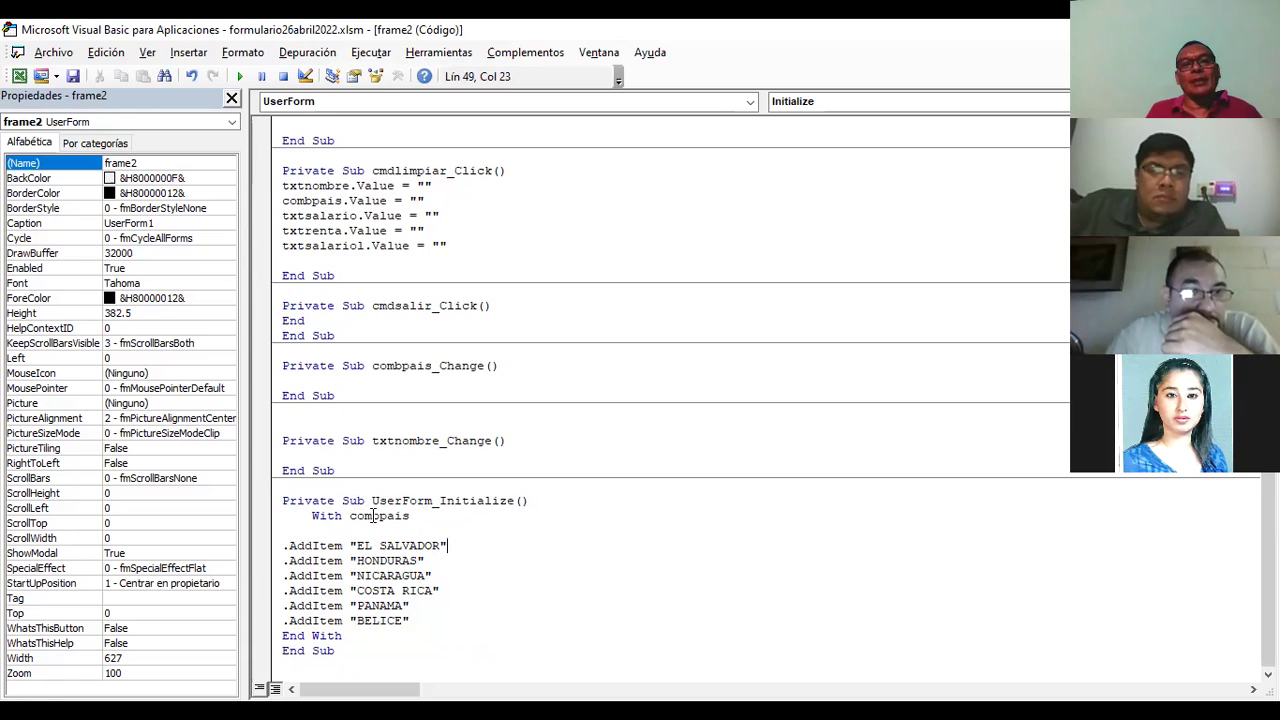
pyautogui.moveTo(410, 516); pyautogui.dragTo(351, 516)
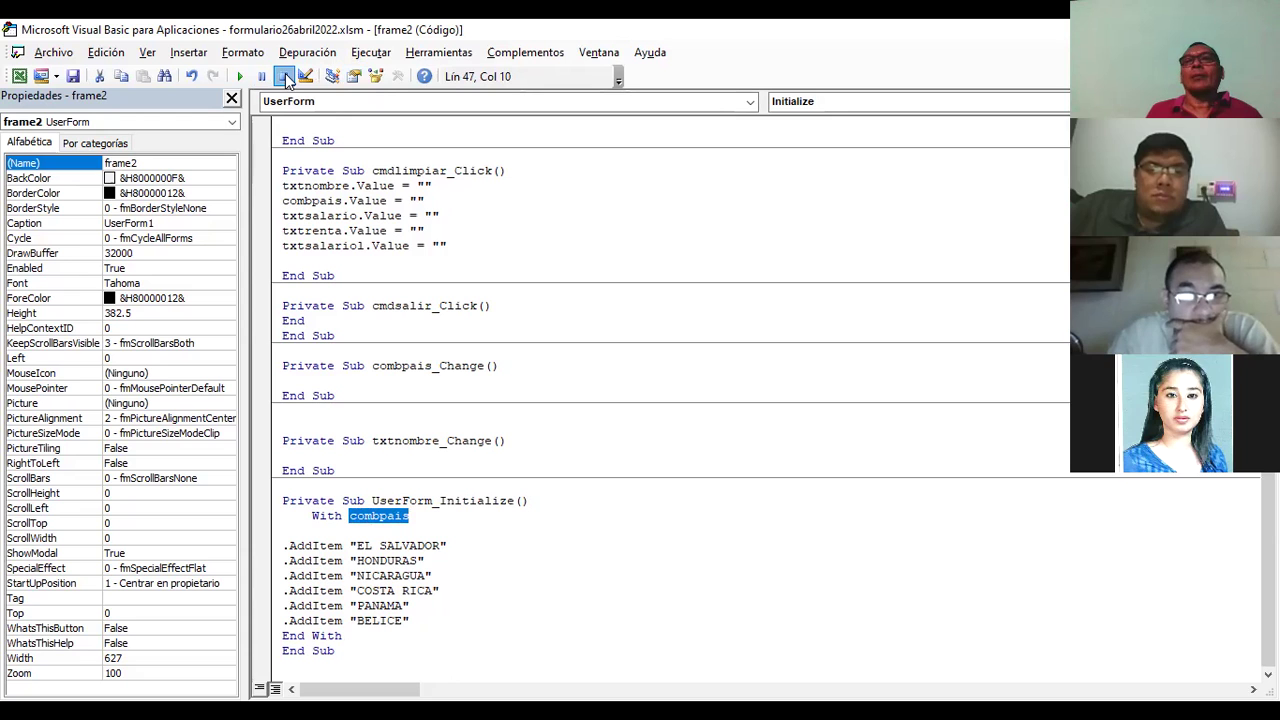
# Step: In the form designer, confirm the PAÍS combo box is named combpais
pyautogui.hotkey('shift', 'F7')
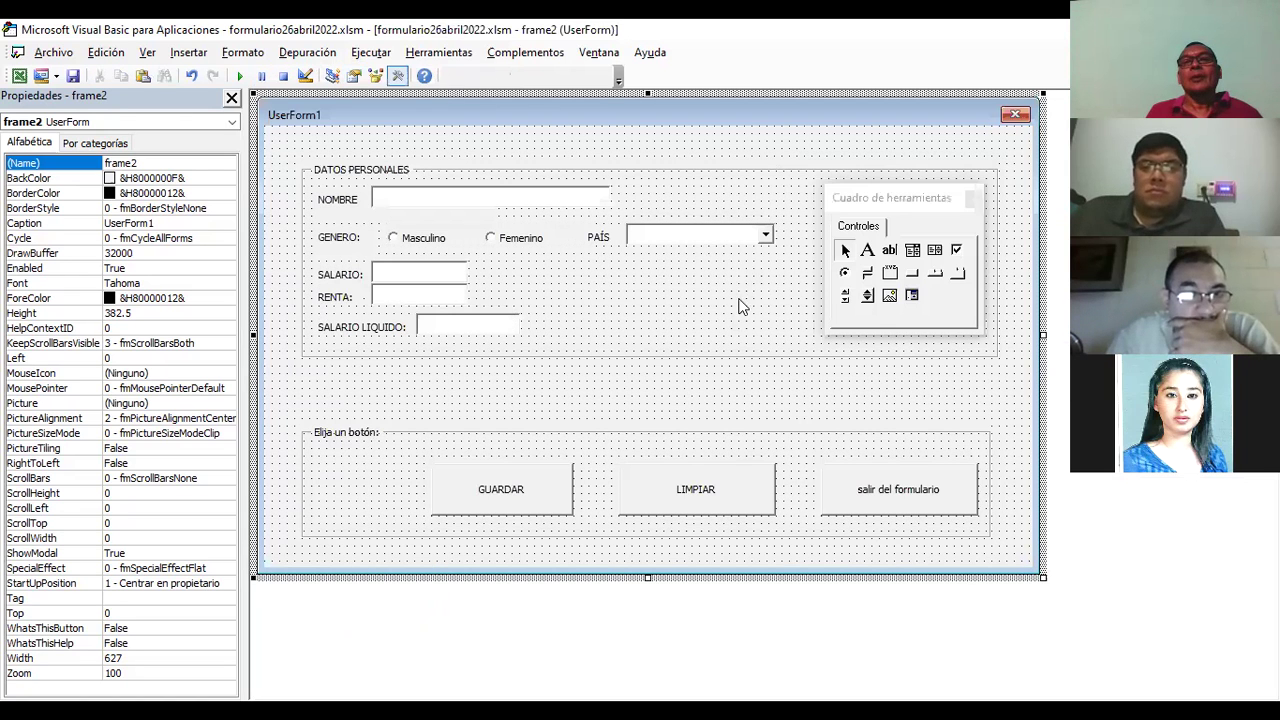
pyautogui.click(712, 240)
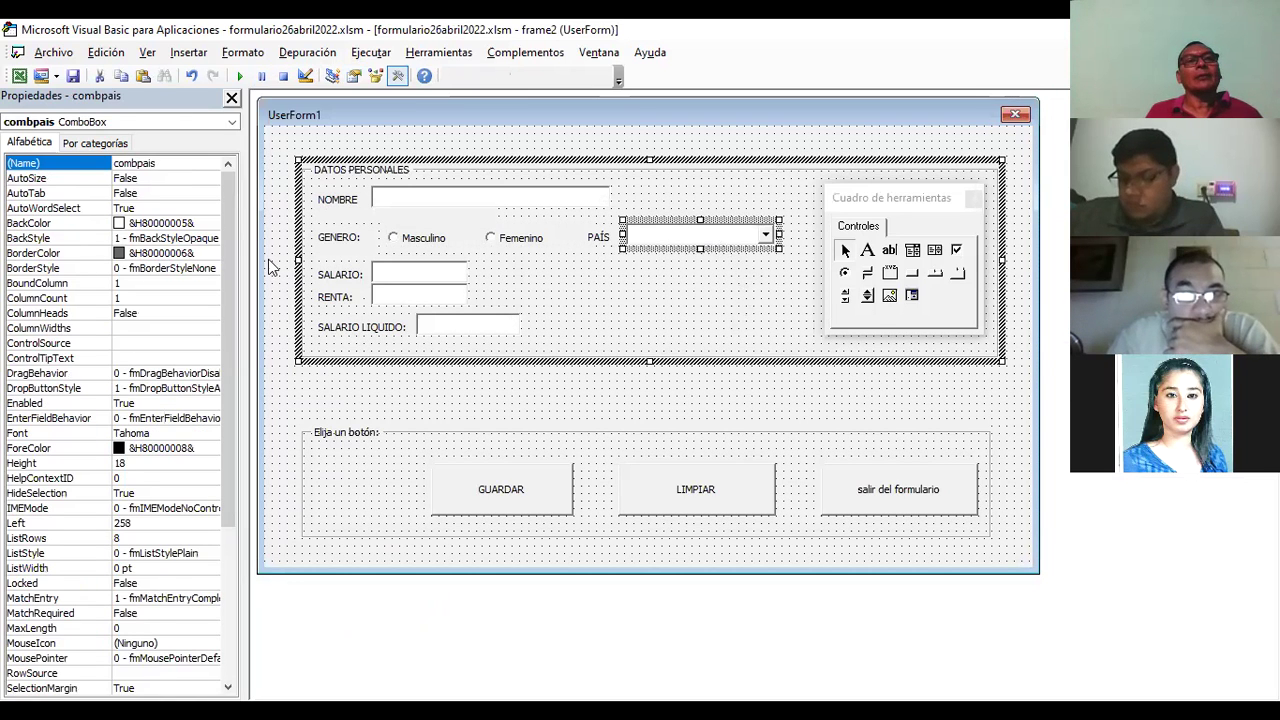
pyautogui.doubleClick(172, 162)
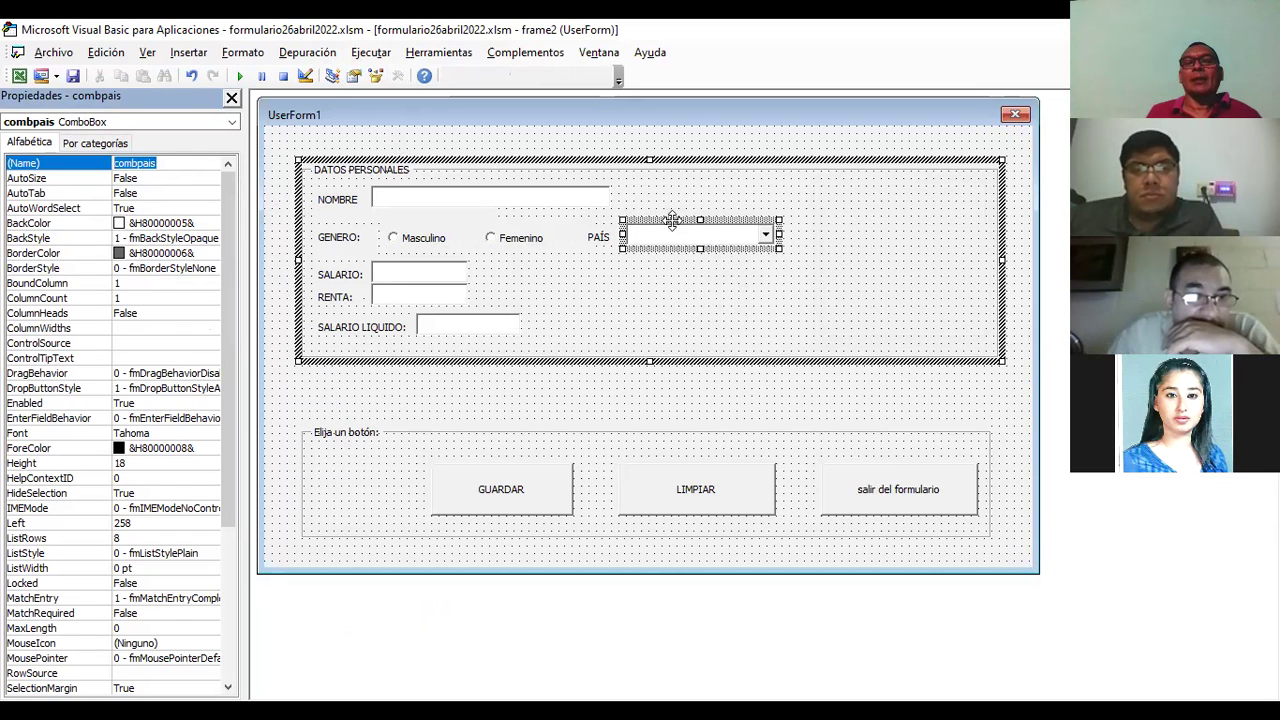
# Step: Review the form's code, then run UserForm1 over the icorporativo sheet
pyautogui.click(528, 133)
pyautogui.press('F7')
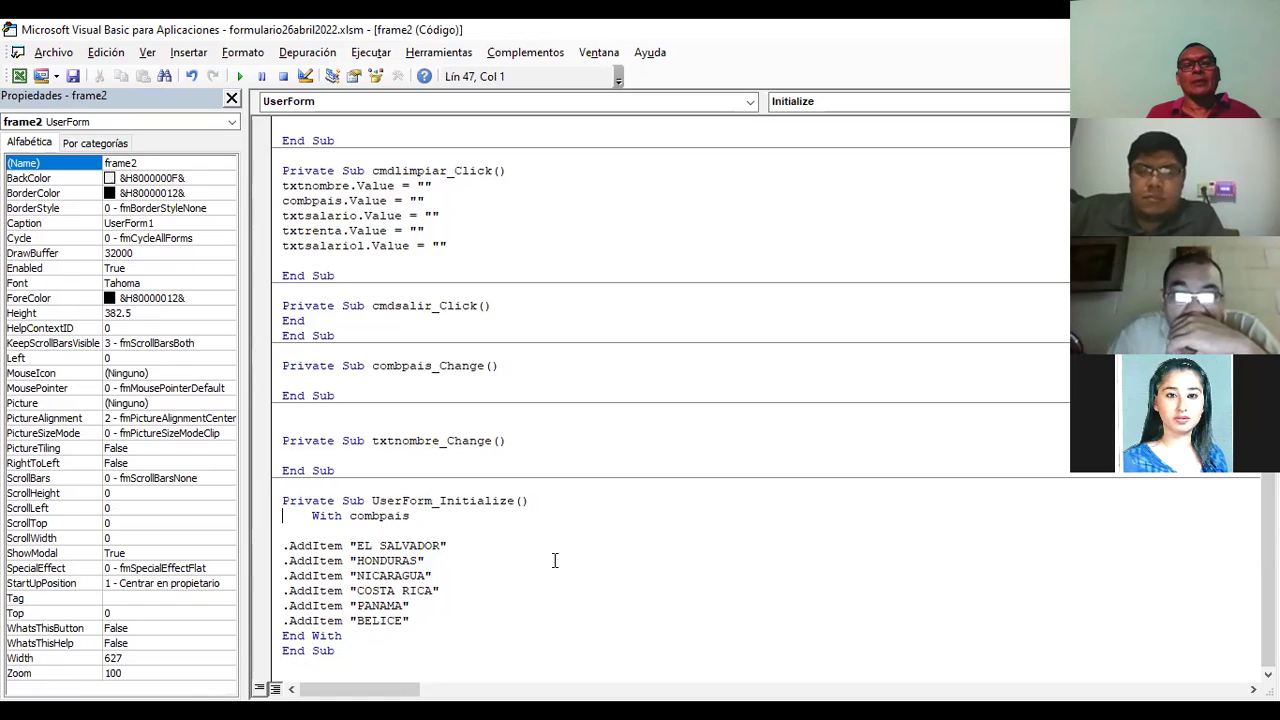
pyautogui.scroll(2, 551, 586)
pyautogui.scroll(5, 552, 588)
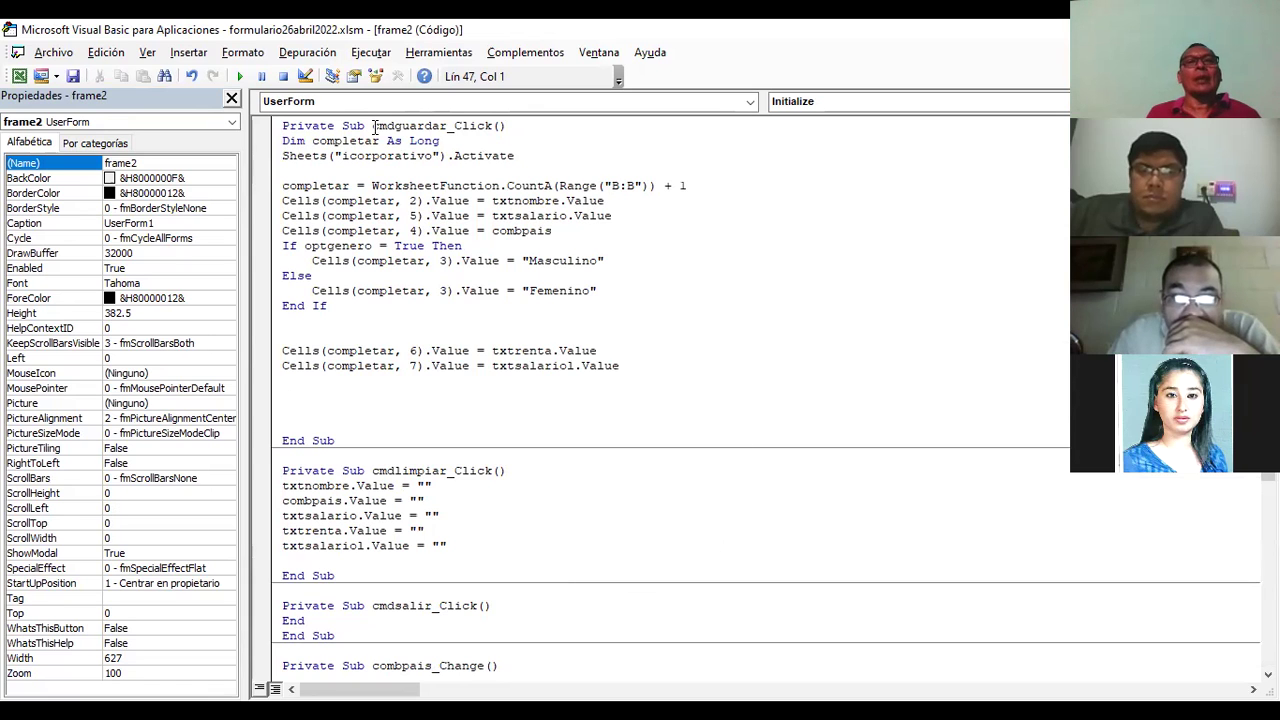
pyautogui.click(241, 77)
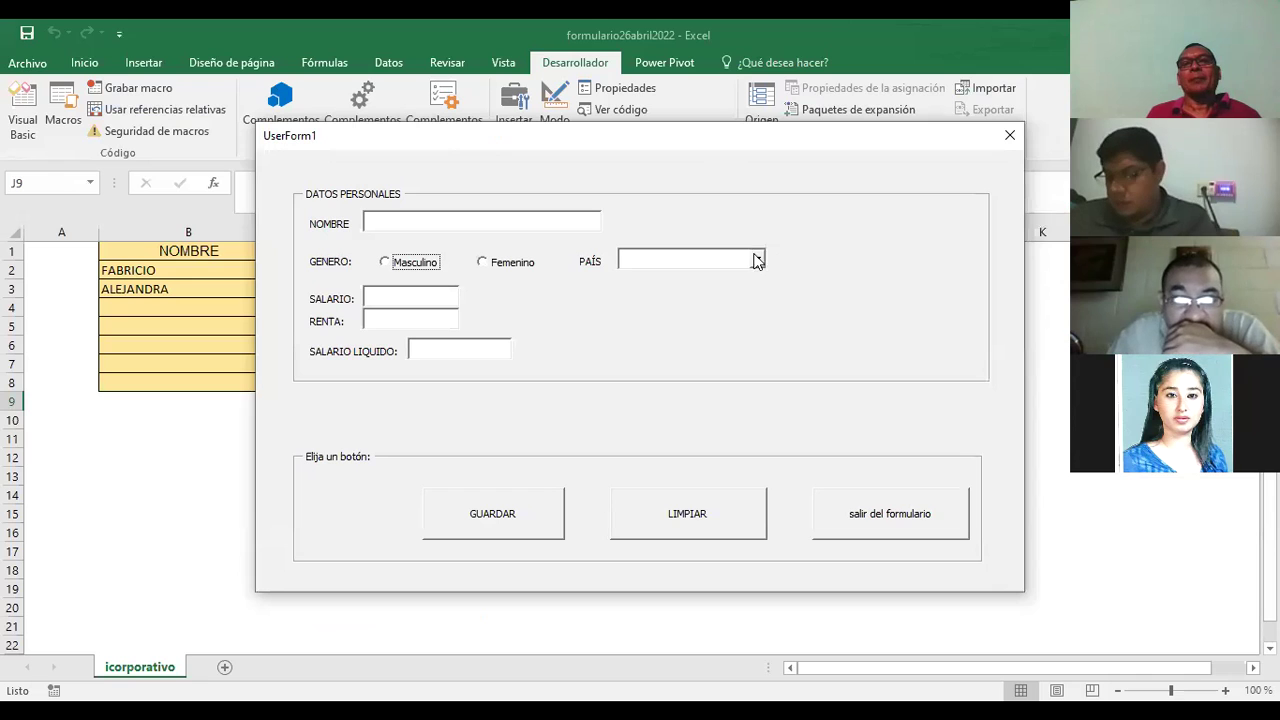
# Step: Fill the form: country BELICE, the person's name, gender Femenino, then the salary field
pyautogui.click(758, 259)
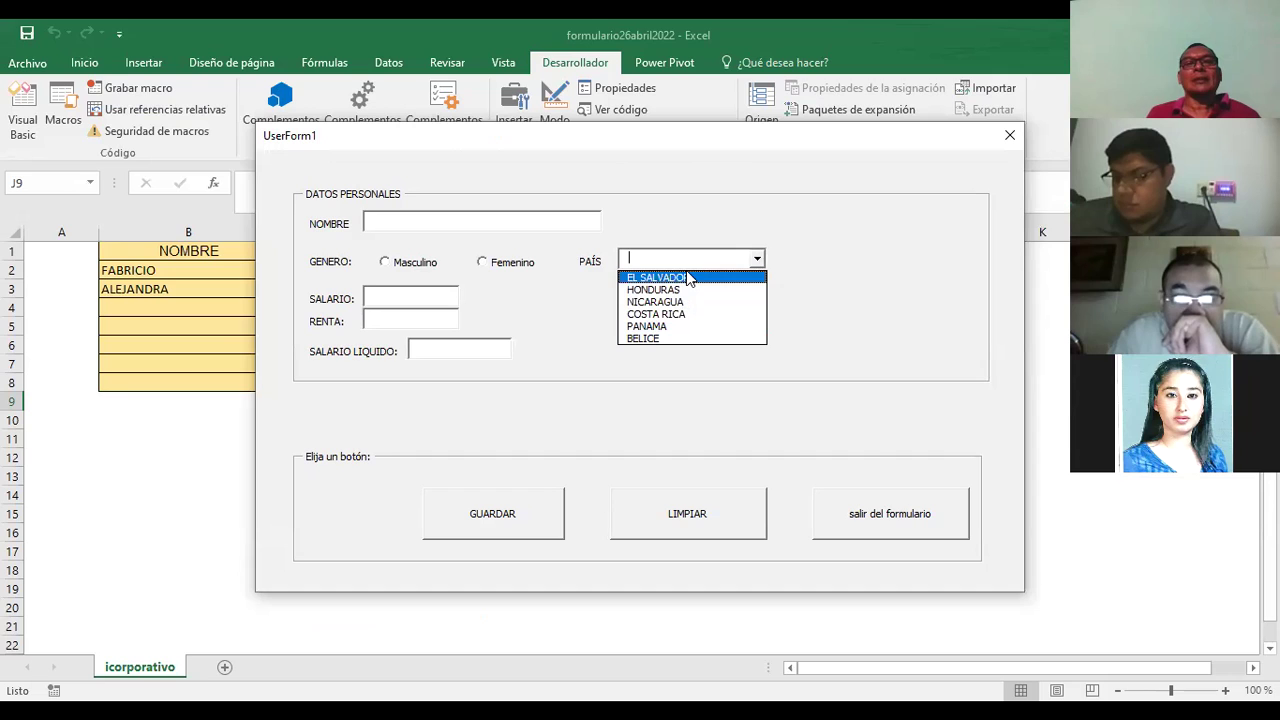
pyautogui.click(657, 339)
pyautogui.click(453, 223)
pyautogui.write('NADIME')
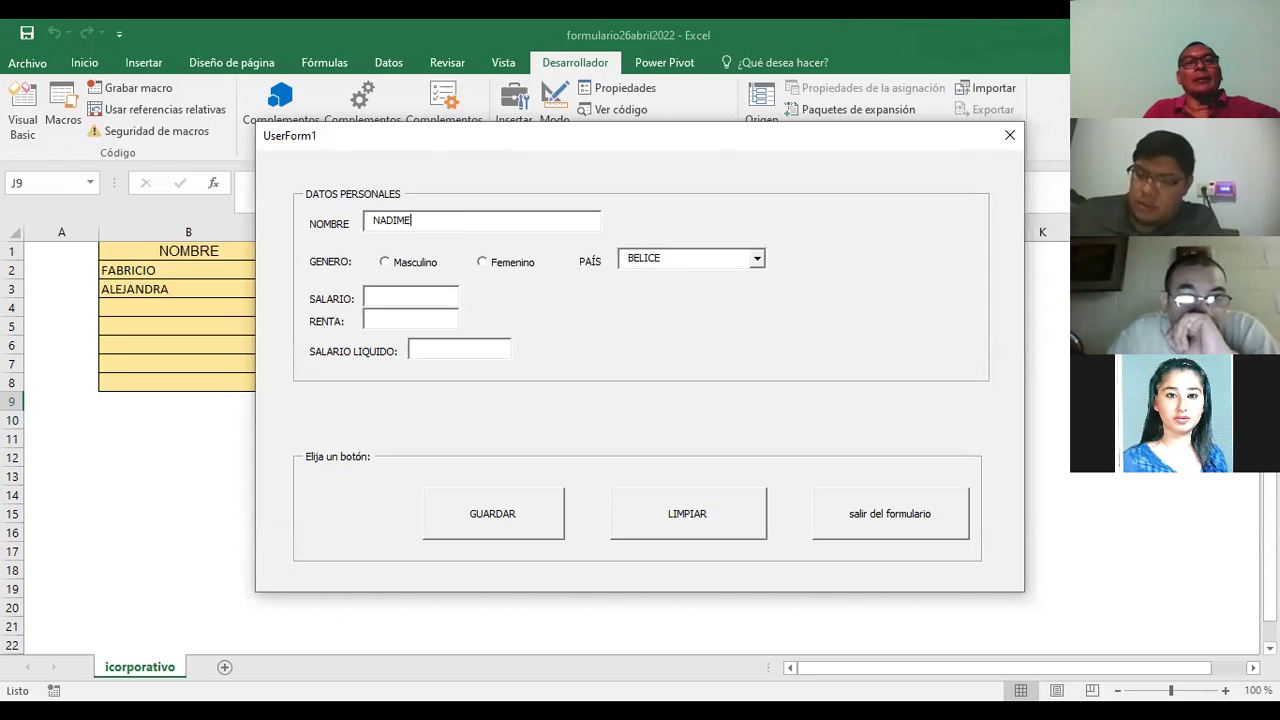
pyautogui.click(487, 262)
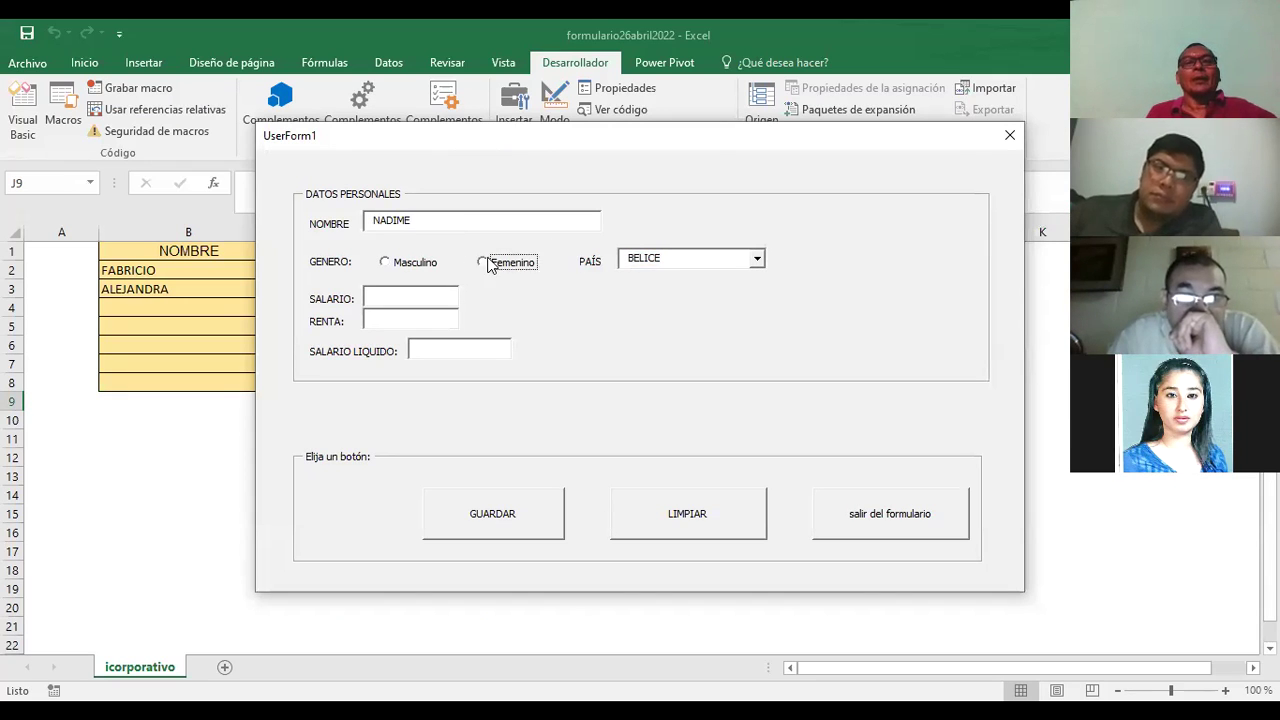
pyautogui.click(408, 303)
pyautogui.click(420, 353)
pyautogui.write('45')
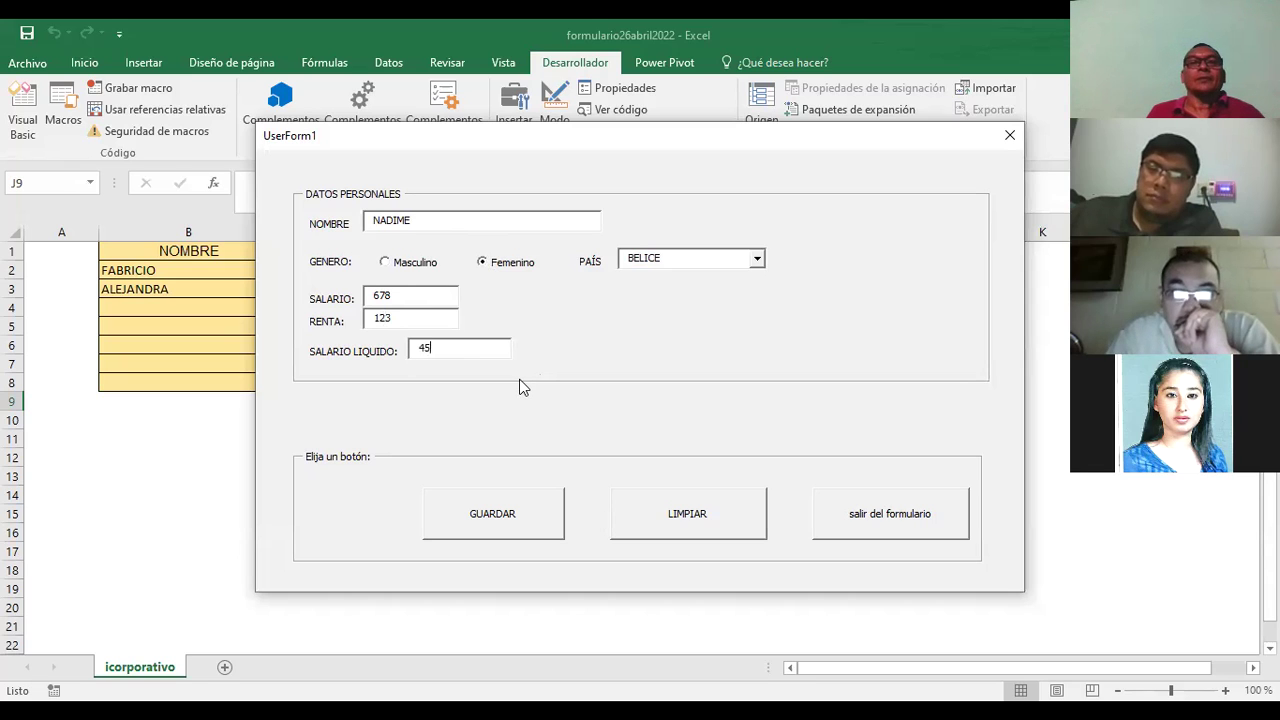
# Step: Save the record four times with GUARDAR, then clear the form with LIMPIAR
pyautogui.click(505, 514)
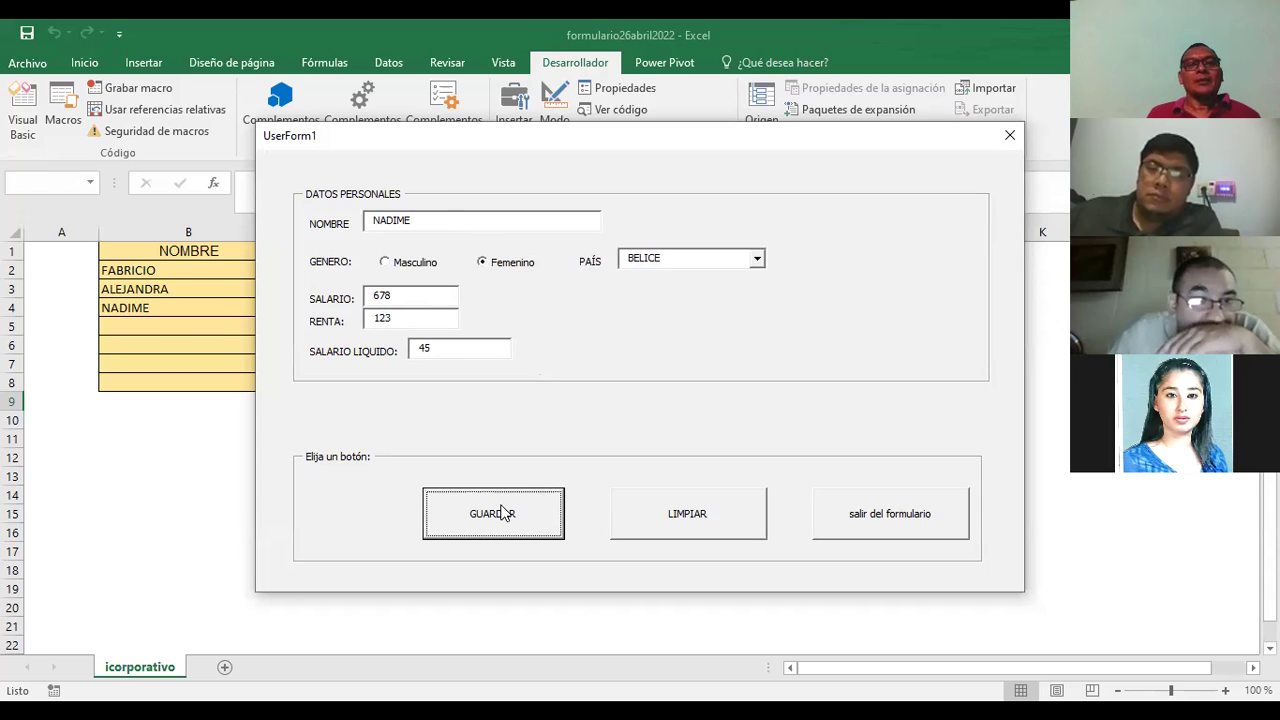
pyautogui.click(503, 513)
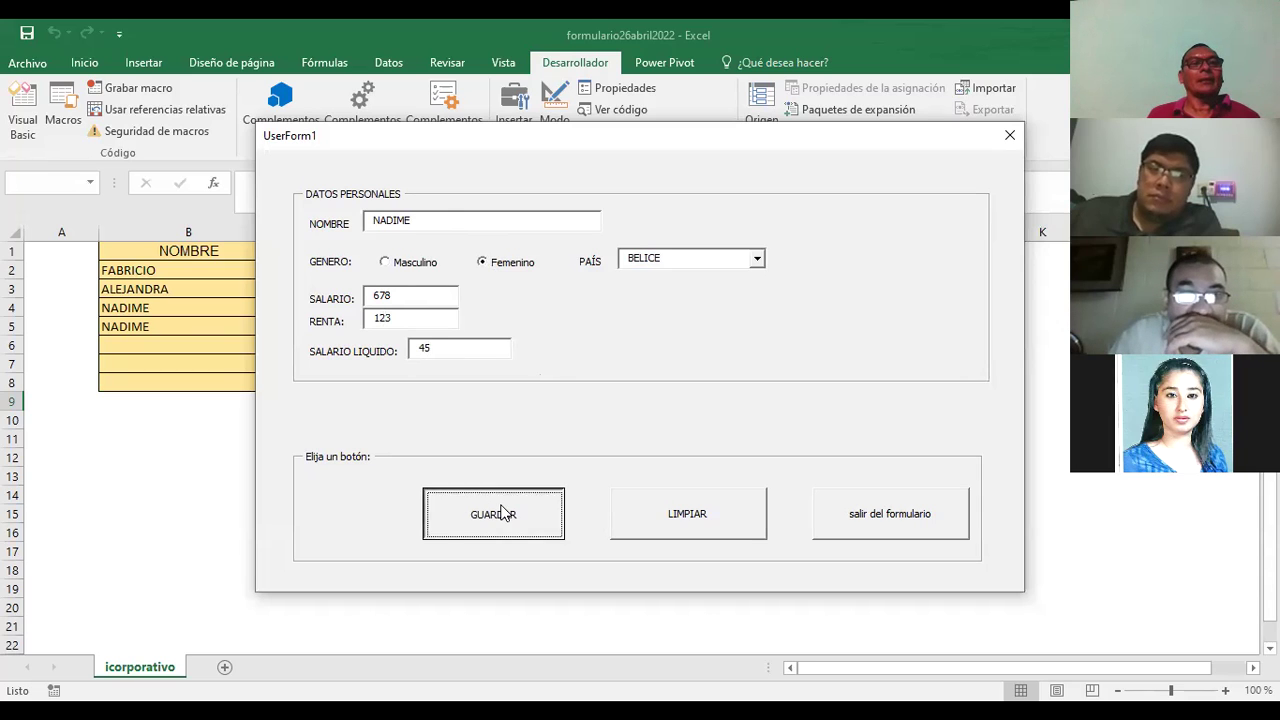
pyautogui.click(503, 513)
pyautogui.click(503, 513)
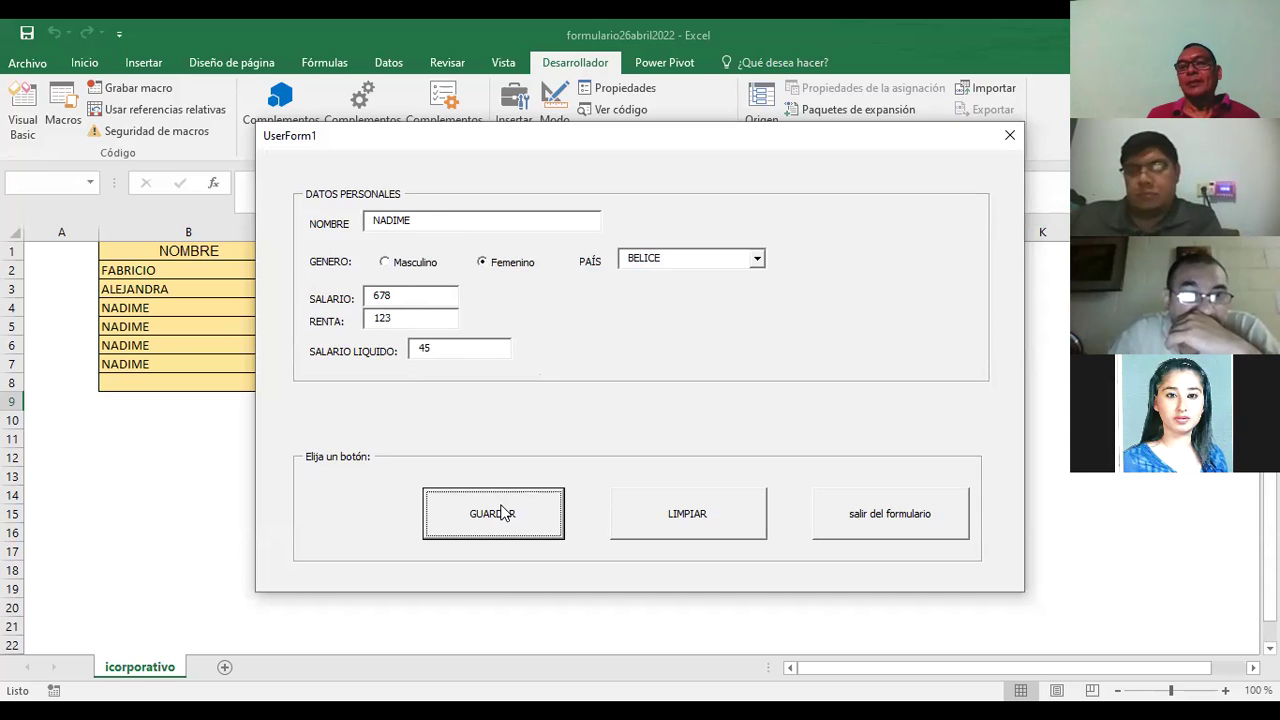
pyautogui.click(684, 530)
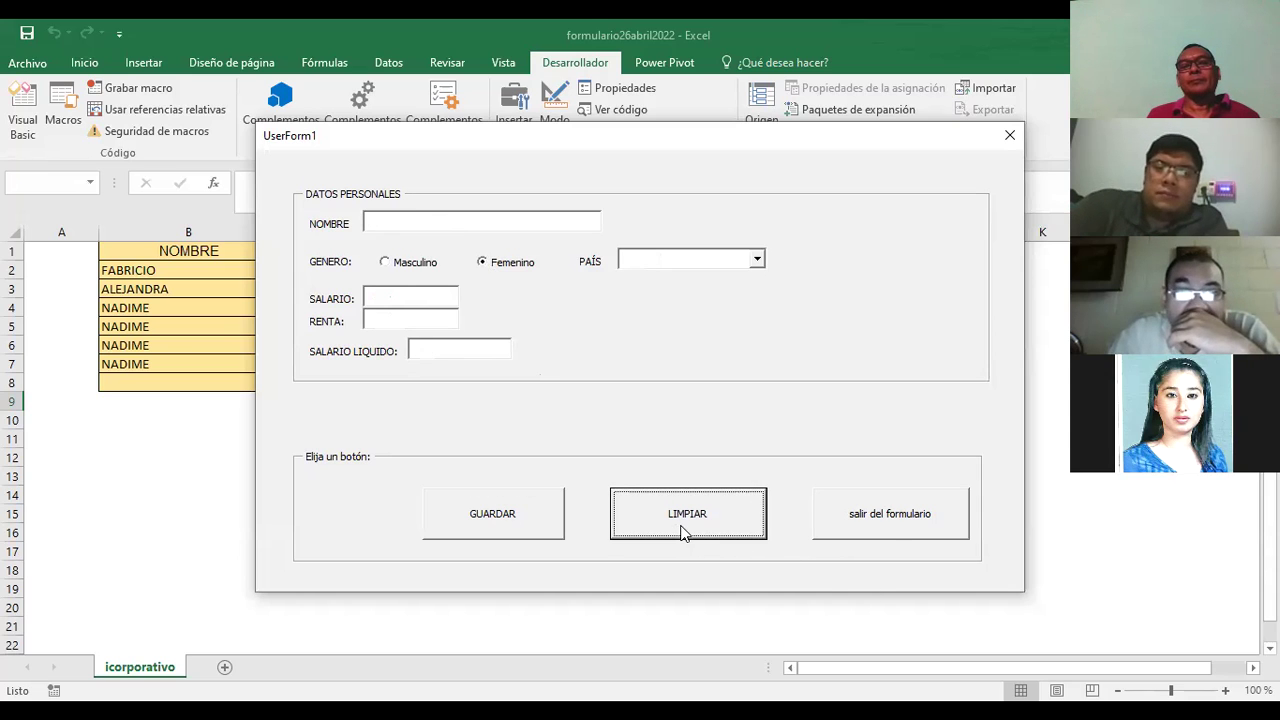
# Step: Close the form with 'salir del formulario' to reveal the four new rows
pyautogui.click(891, 533)
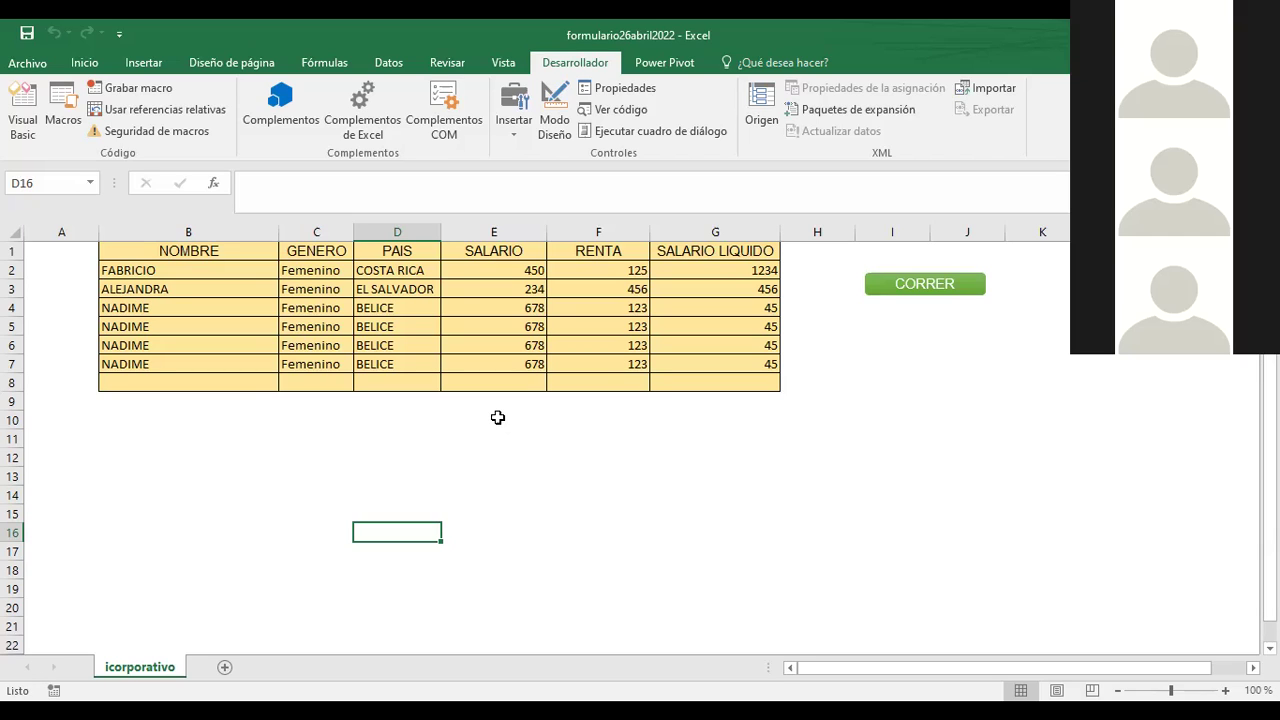
# Step: Reopen the Visual Basic editor from Excel and open the form's code showing UserForm_Initialize
pyautogui.click(864, 396)
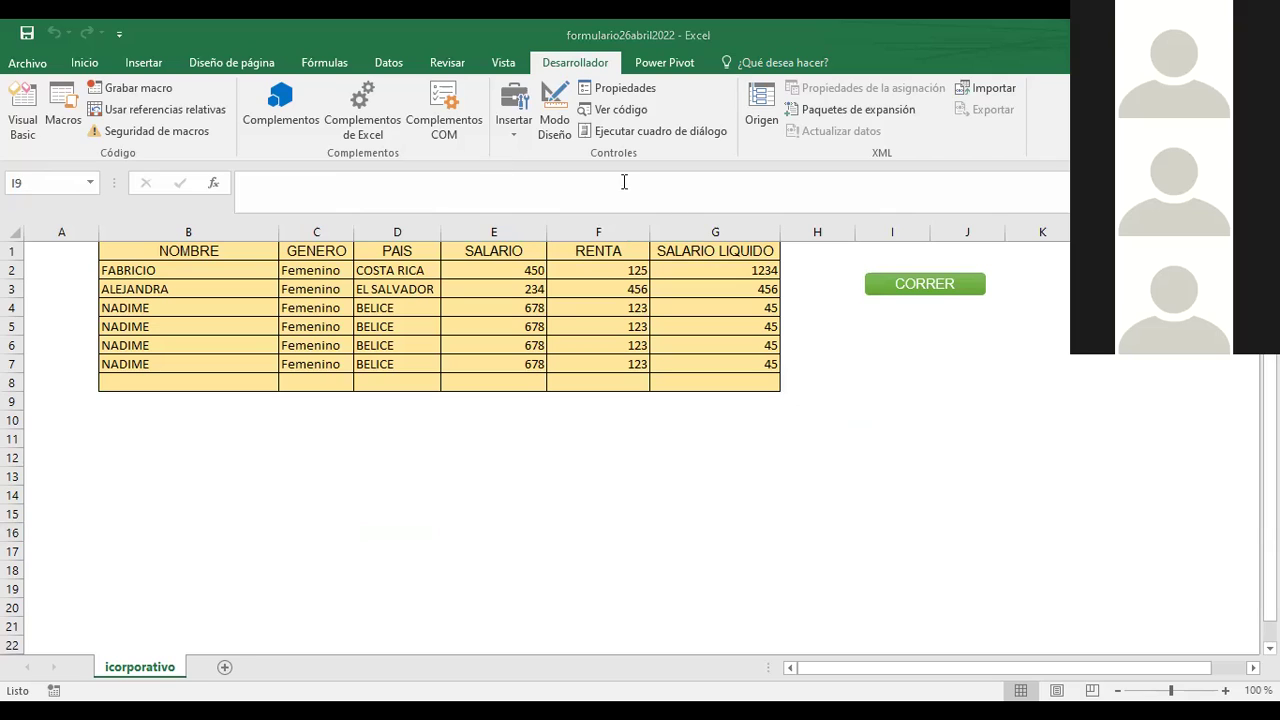
pyautogui.click(20, 120)
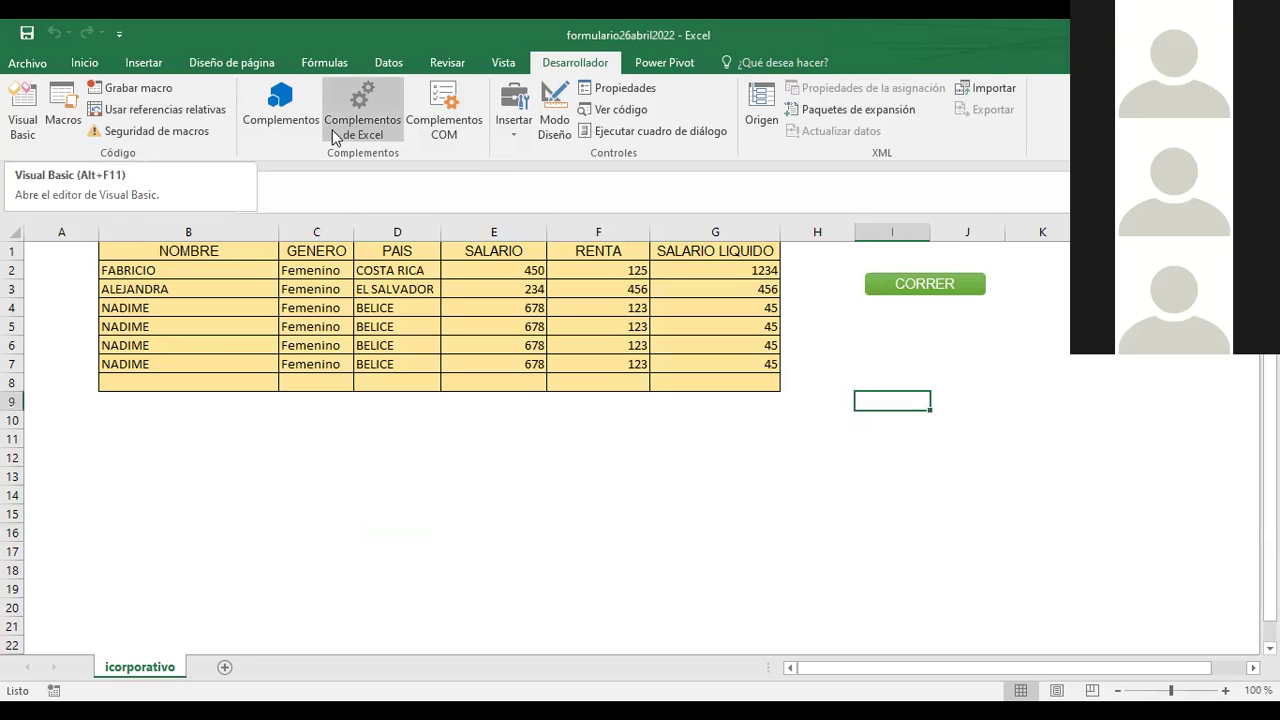
pyautogui.click(18, 115)
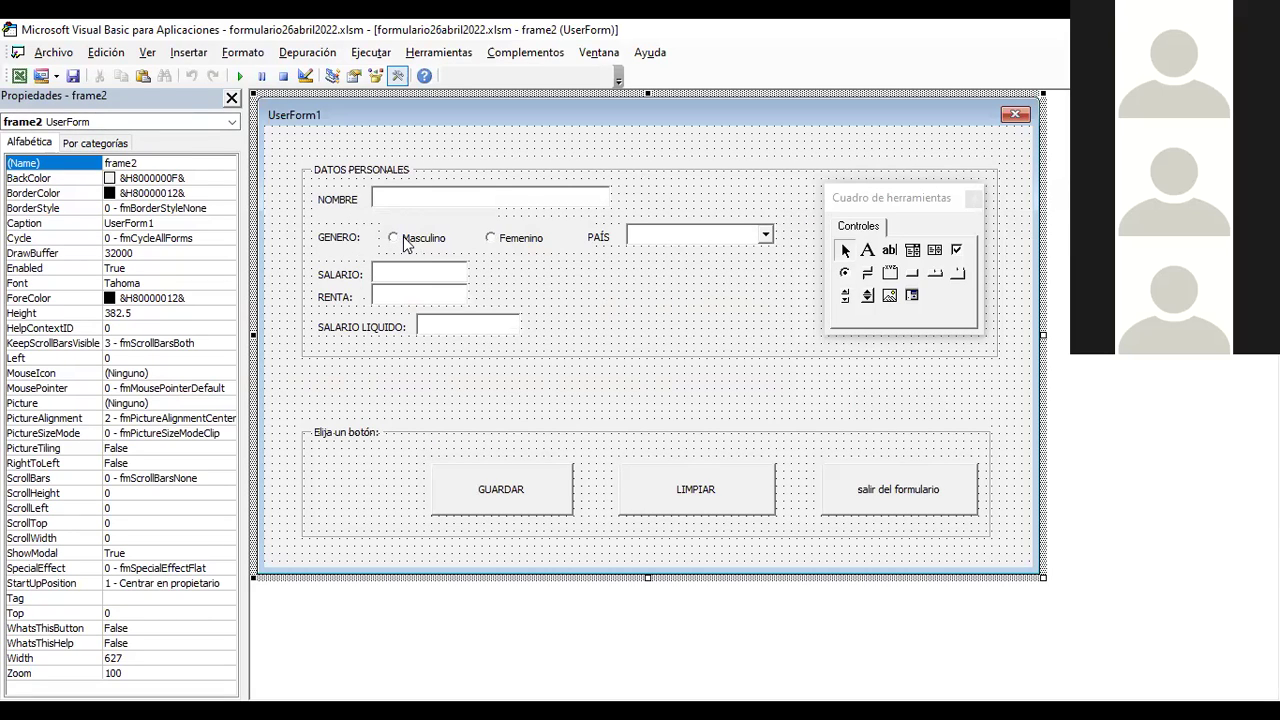
pyautogui.doubleClick(410, 148)
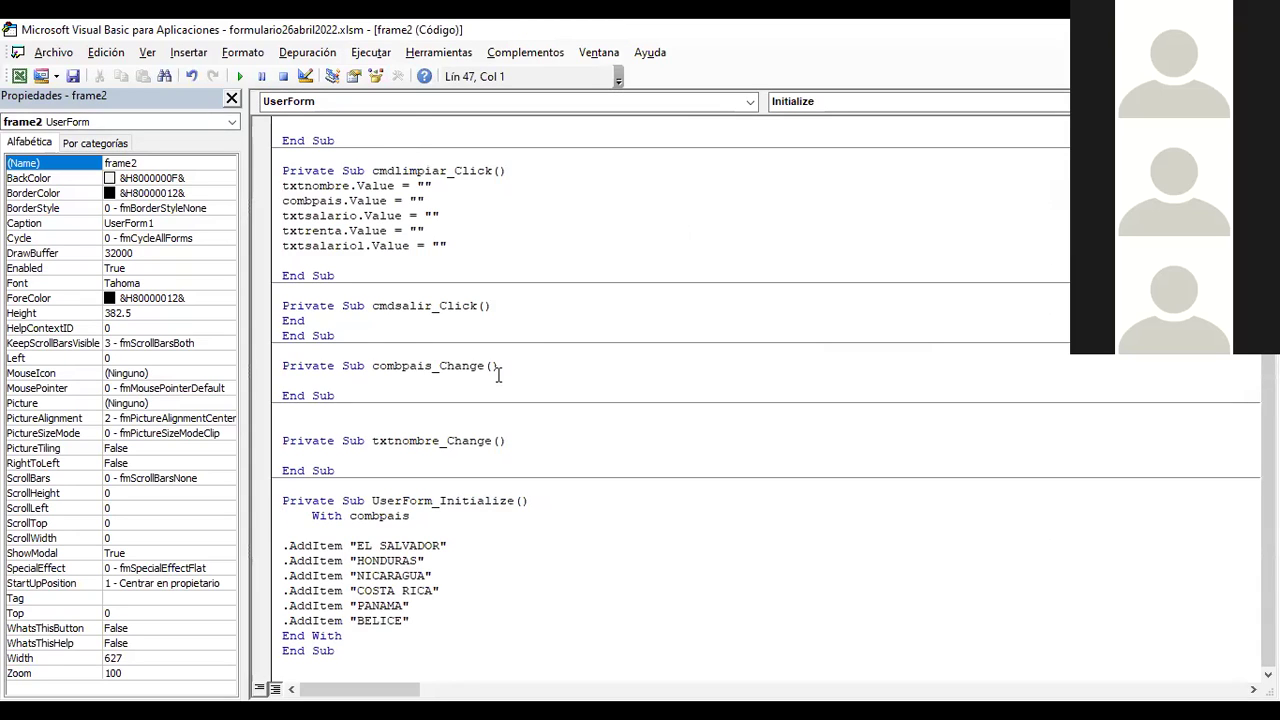
# Step: Scroll up through cmdguardar_Click, which now writes txtrenta and txtsalariol to columns 6 and 7
pyautogui.scroll(4, 498, 374)
pyautogui.scroll(2, 509, 408)
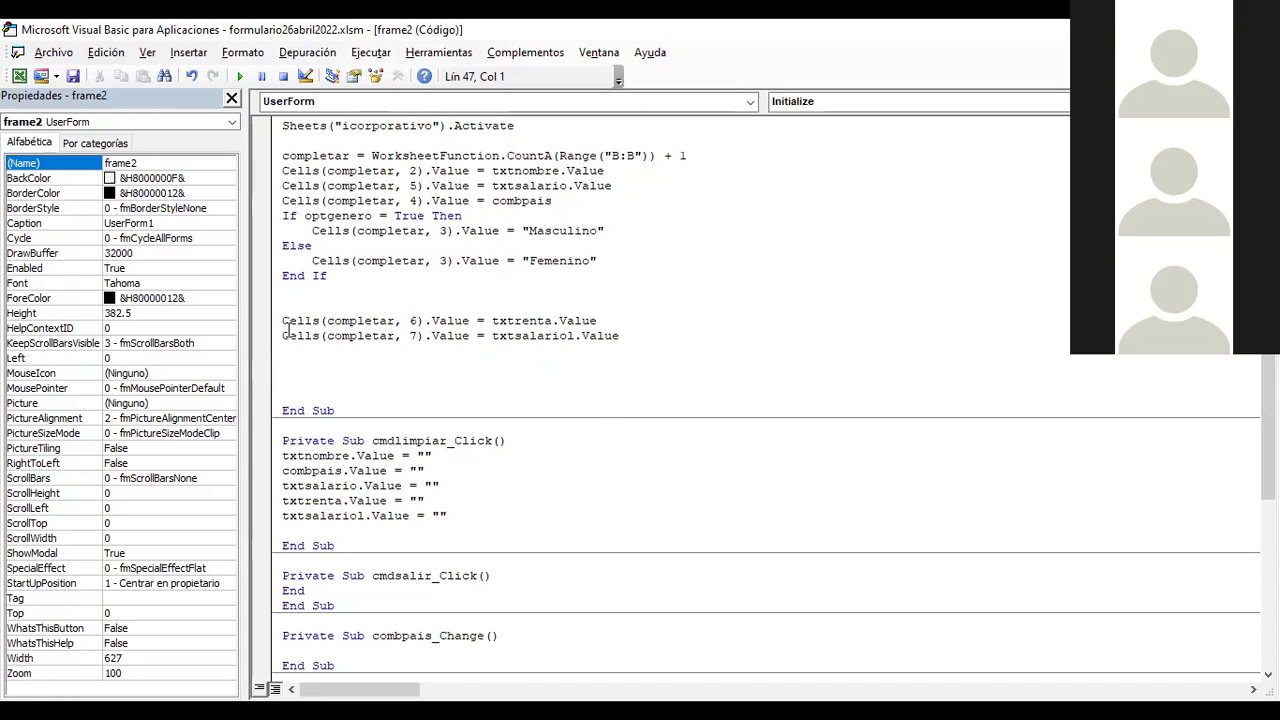
# Step: Append the note 'REM si elijo esta opcion sera masculino' to the Masculino assignment line
pyautogui.scroll(1, 491, 315)
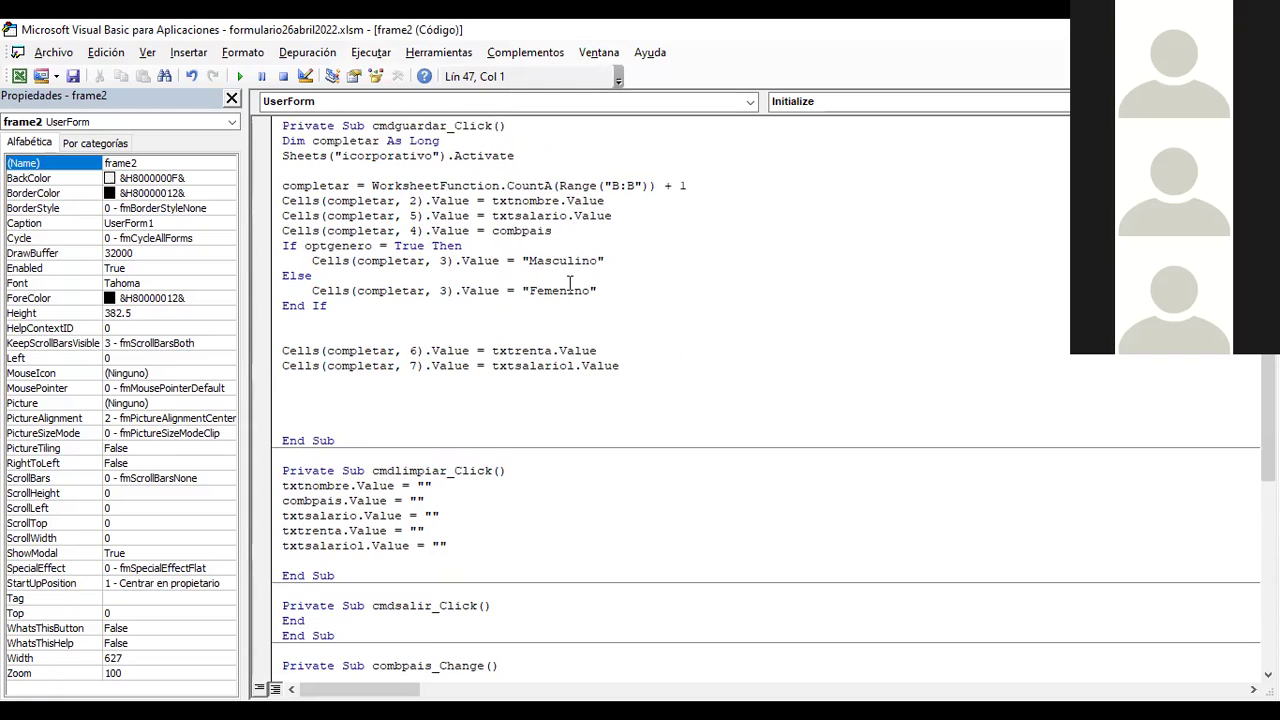
pyautogui.click(648, 262)
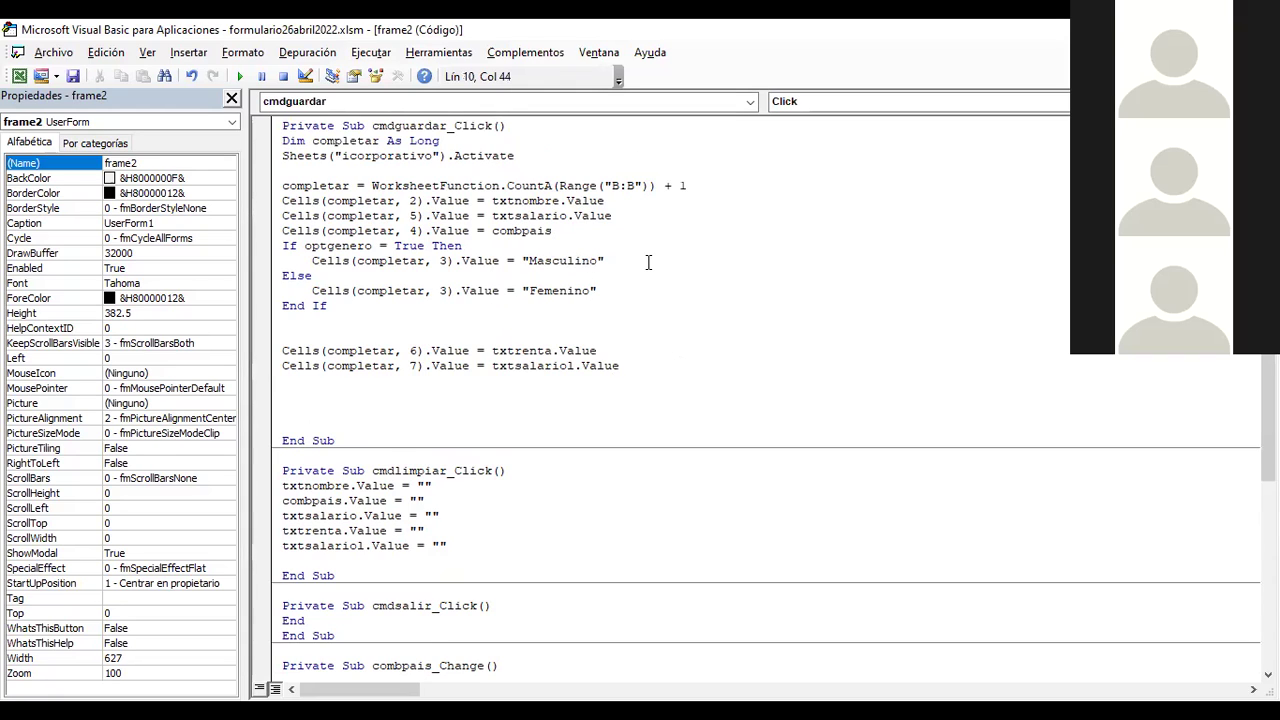
pyautogui.write('REM ')
pyautogui.write('si elijo')
pyautogui.write(' esta opcion sera')
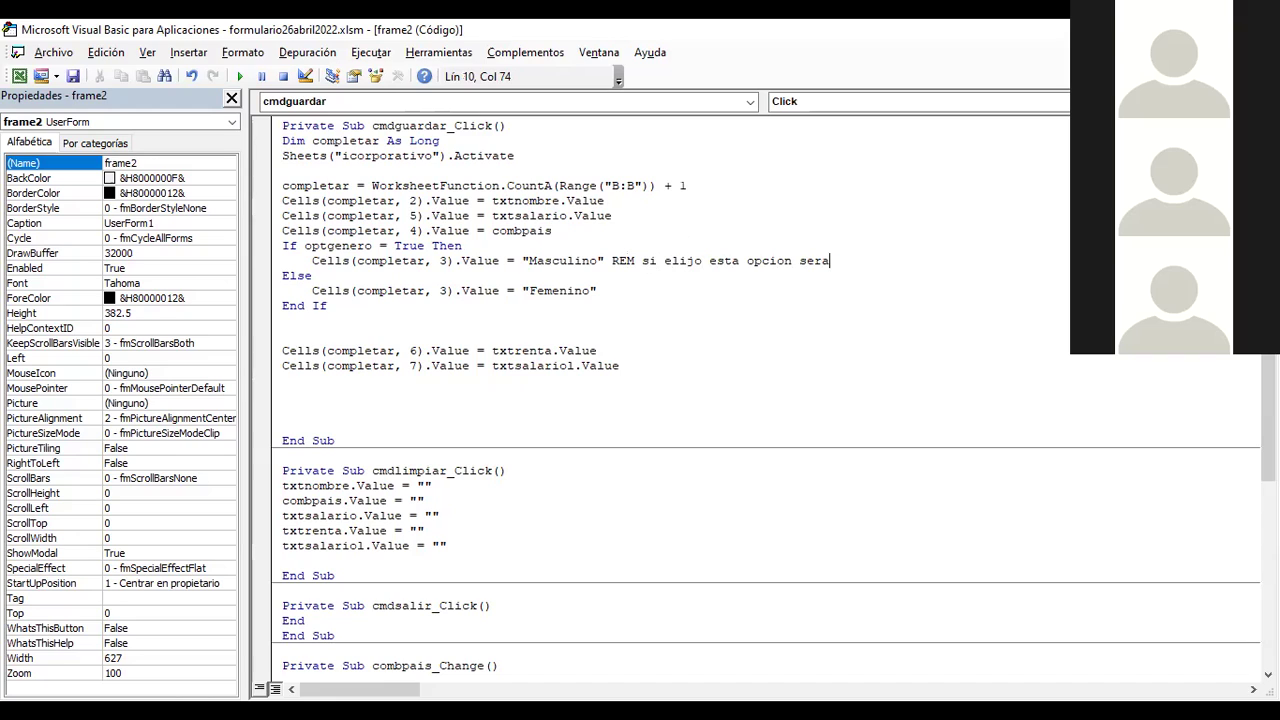
pyautogui.write('masculino')
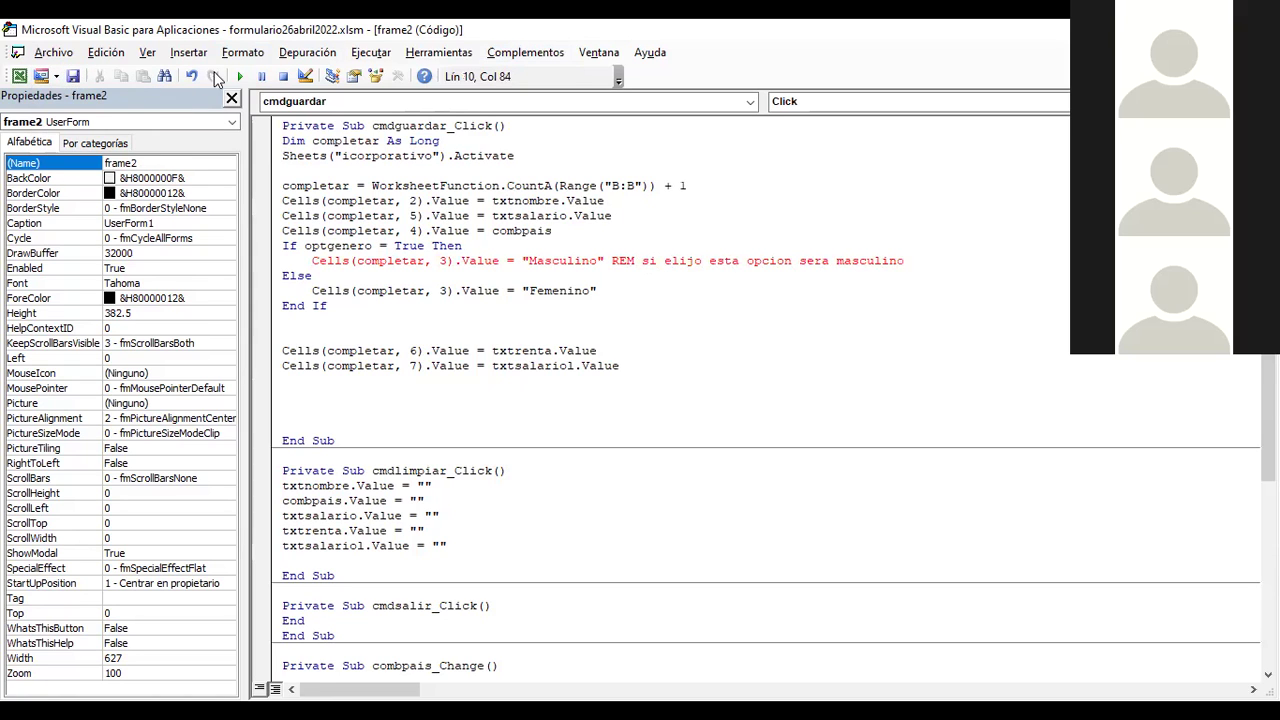
# Step: Run UserForm1 briefly over the icorporativo sheet, then close it
pyautogui.click(240, 76)
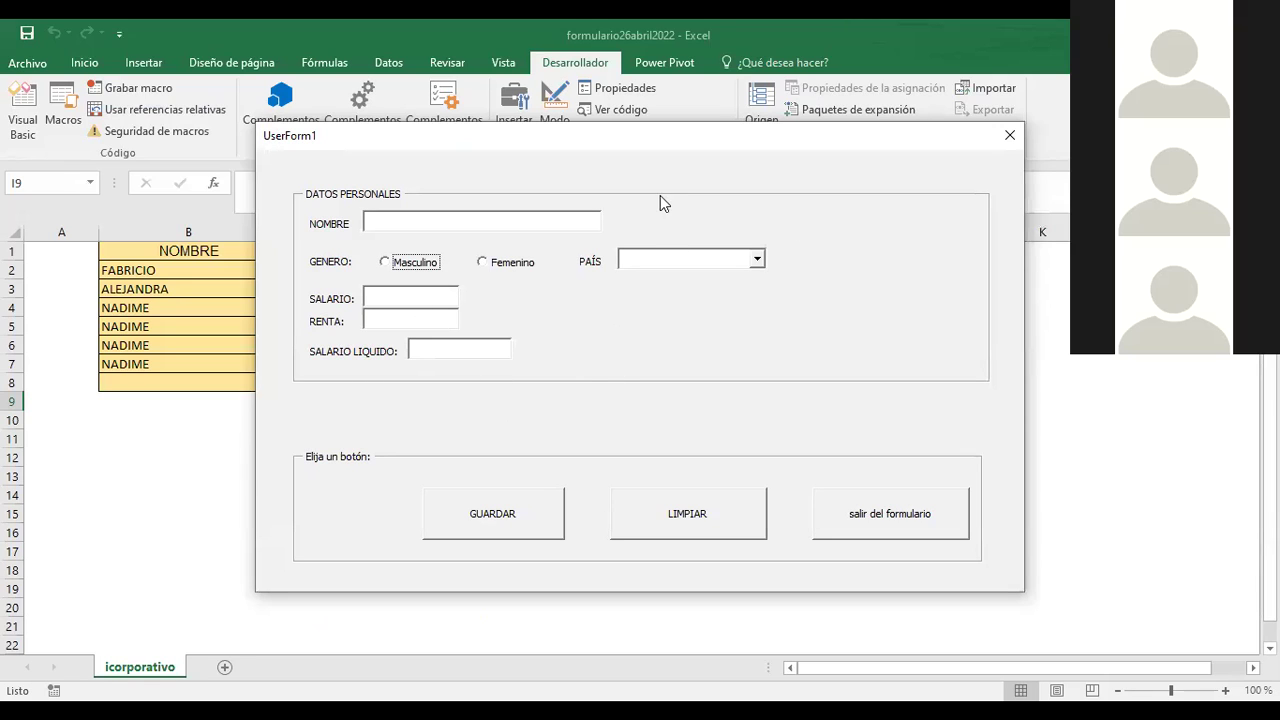
pyautogui.click(1011, 133)
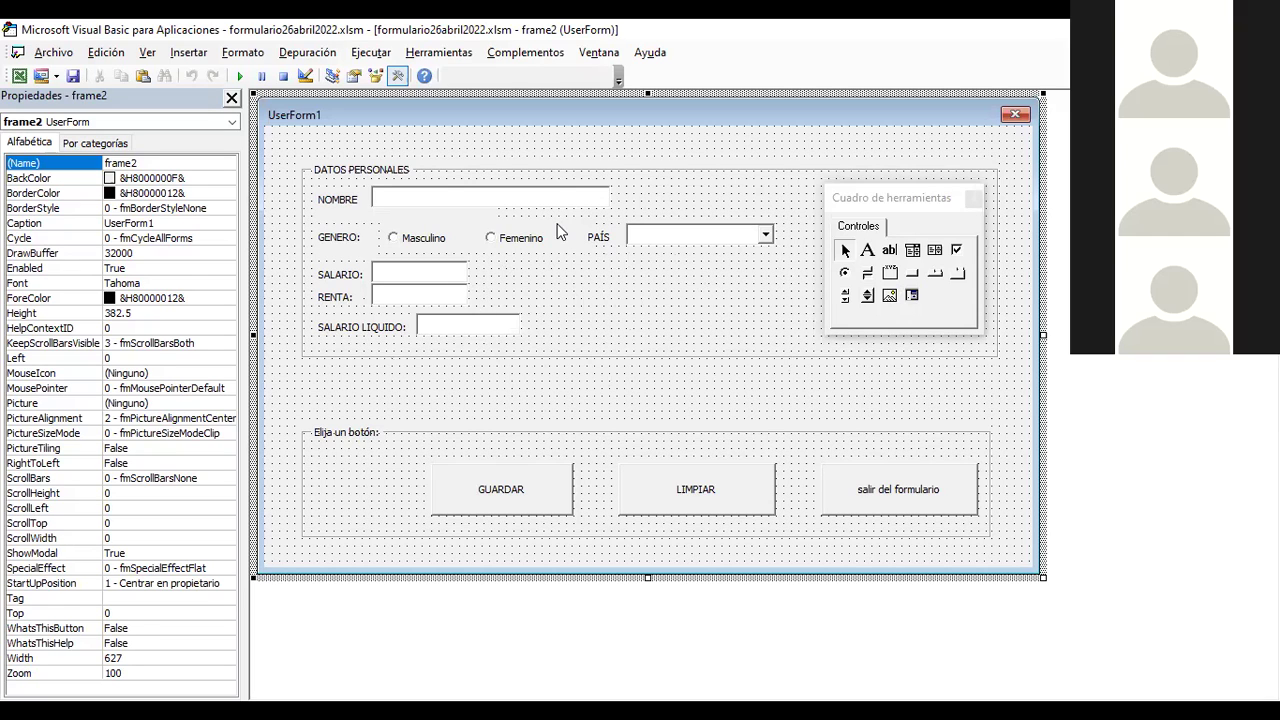
# Step: Select the PAÍS combo box and open frame2's code, scrolled up to cmdguardar_Click
pyautogui.click(675, 233)
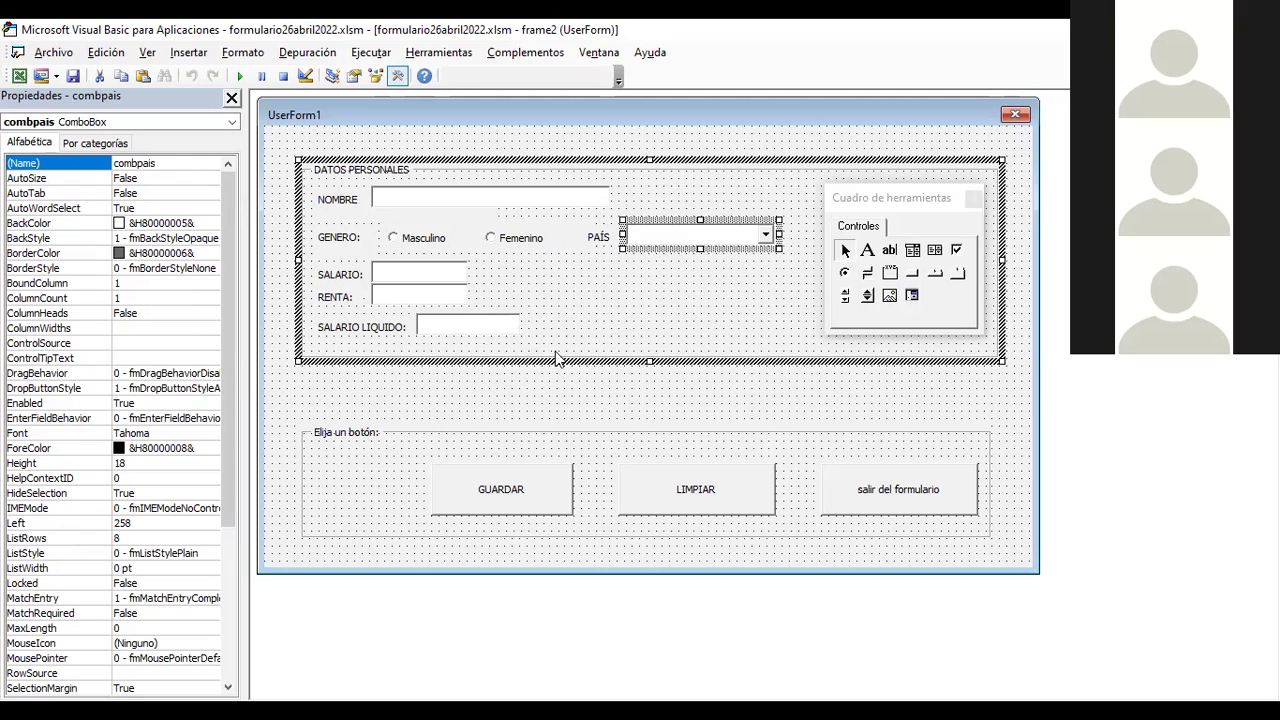
pyautogui.doubleClick(451, 143)
pyautogui.scroll(4, 543, 225)
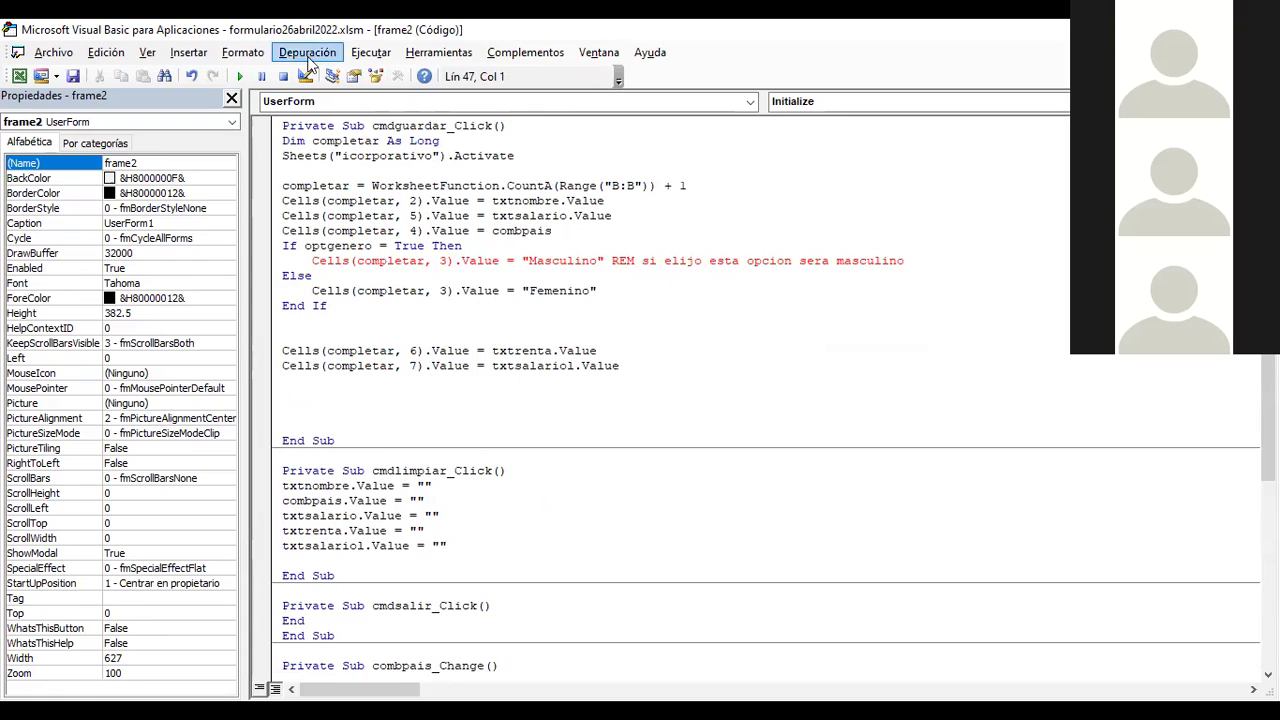
# Step: Run the form, choose Masculino, enter a name and pick HONDURAS as the country
pyautogui.click(243, 77)
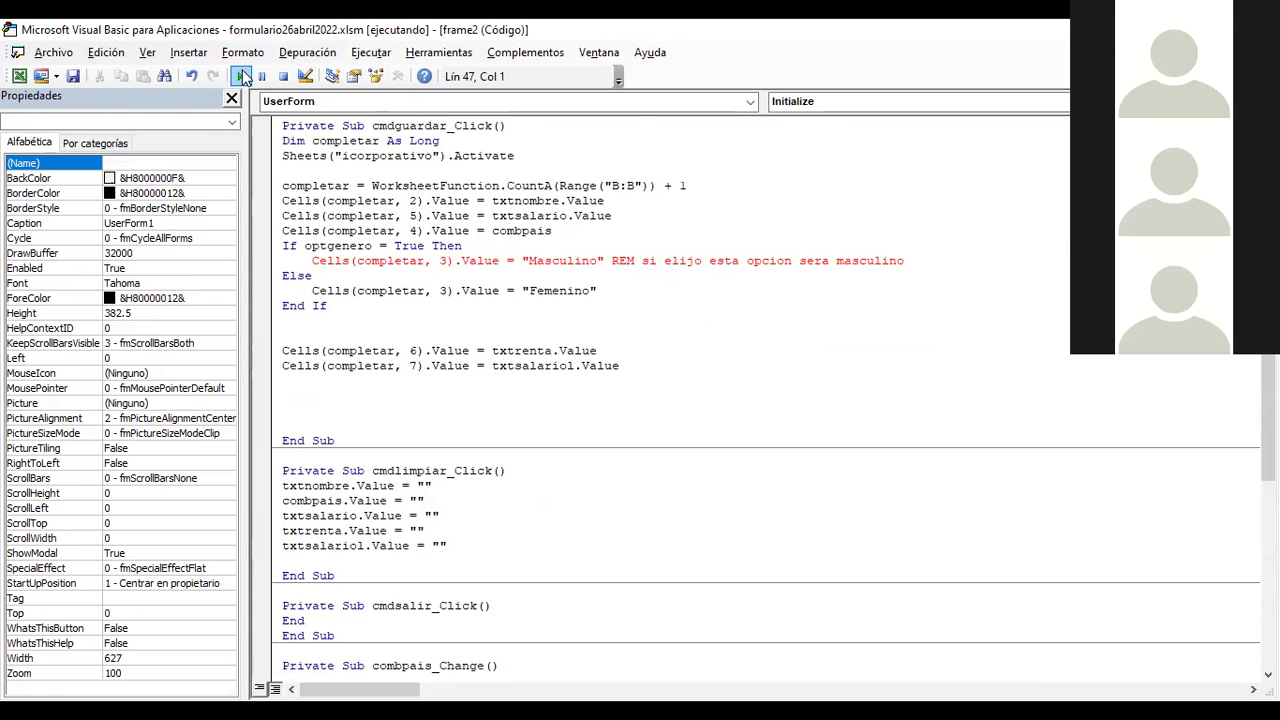
pyautogui.click(387, 261)
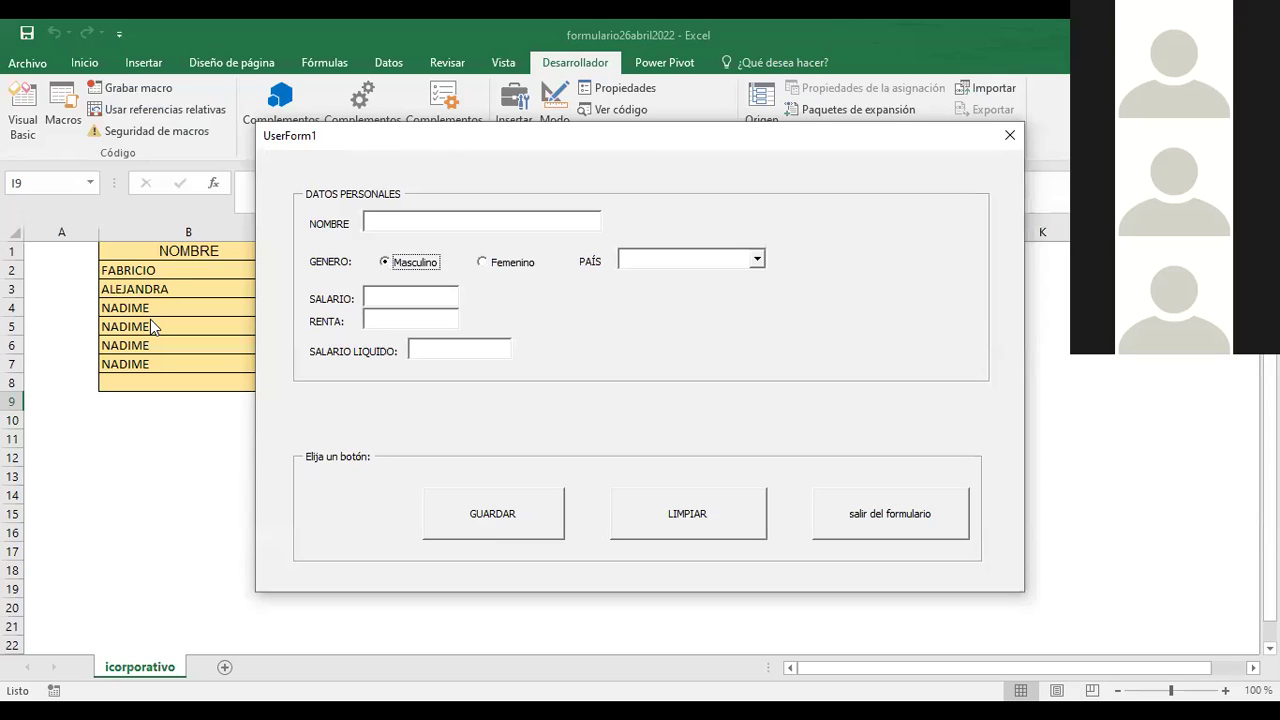
pyautogui.click(407, 224)
pyautogui.write('ces')
pyautogui.click(759, 261)
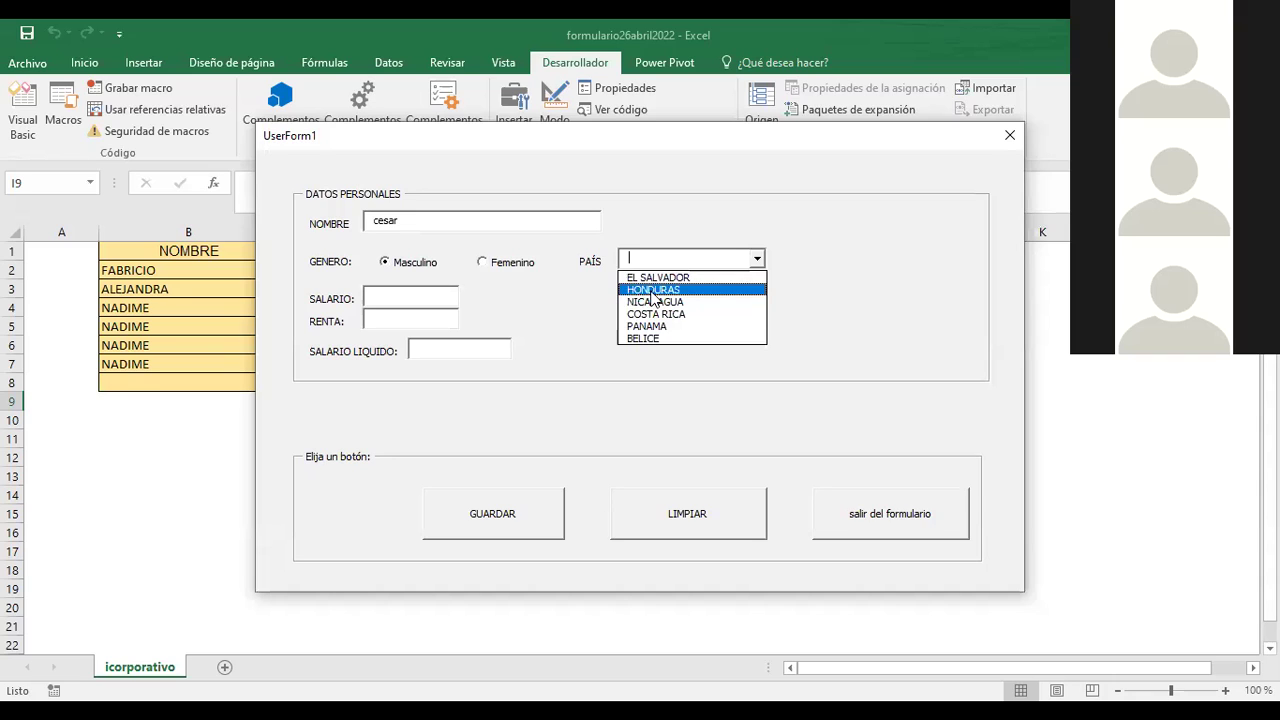
pyautogui.click(652, 290)
# Step: Enter 345, 6564 and 6565 as salary, RENTA and SALARIO LIQUIDO, then save with GUARDAR
pyautogui.click(381, 298)
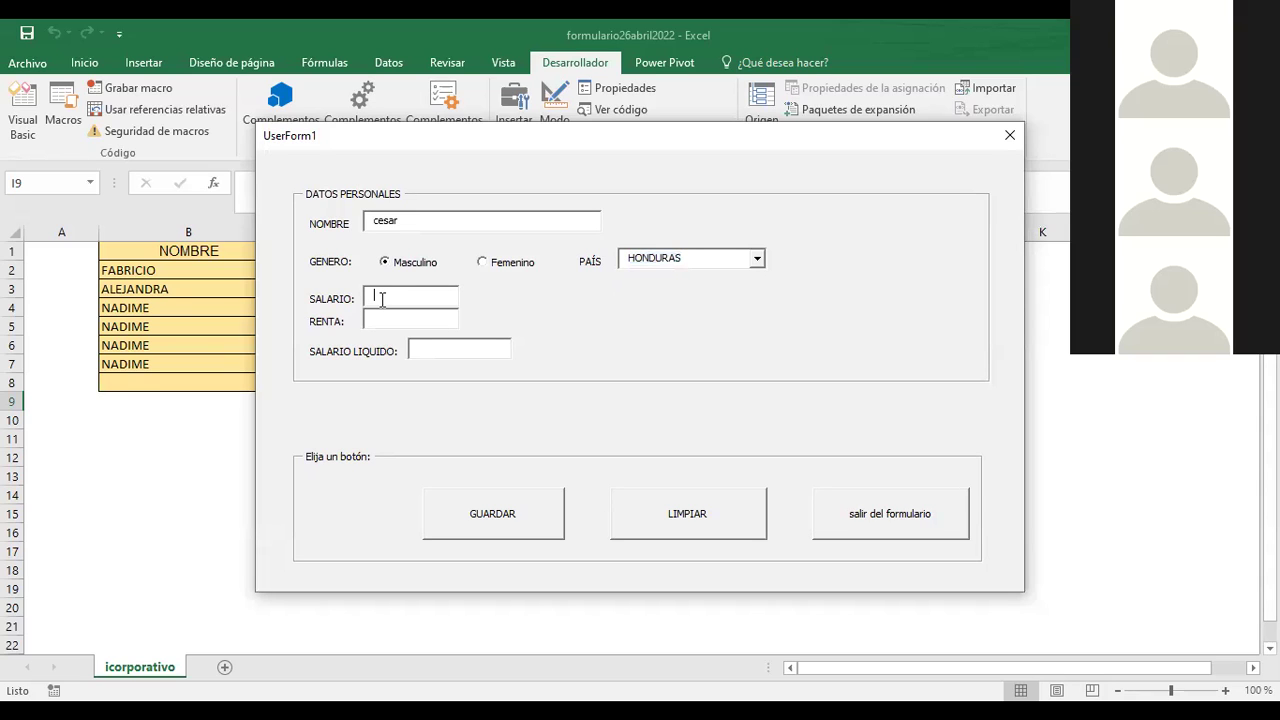
pyautogui.write('345')
pyautogui.click(378, 320)
pyautogui.write('6564')
pyautogui.click(430, 349)
pyautogui.write('6565')
pyautogui.click(528, 505)
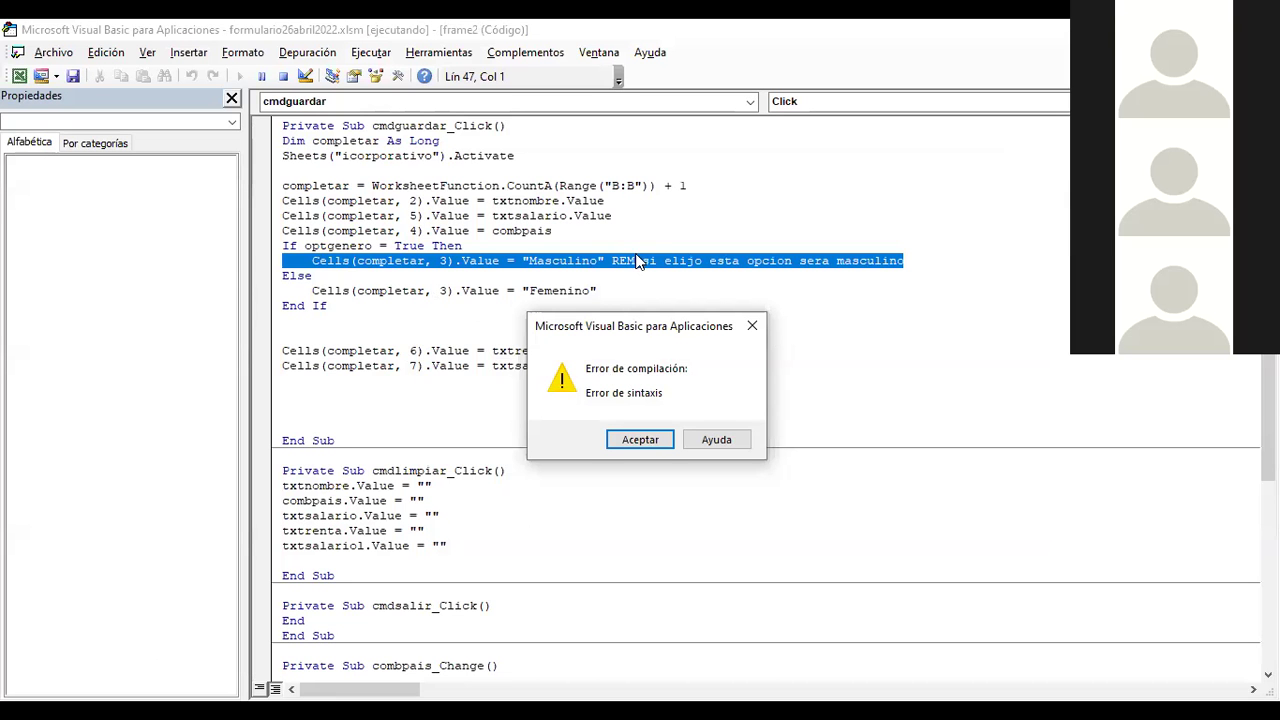
# Step: Dismiss the syntax error, delete the REM note from the Masculino line, and resume the macro
pyautogui.click(750, 328)
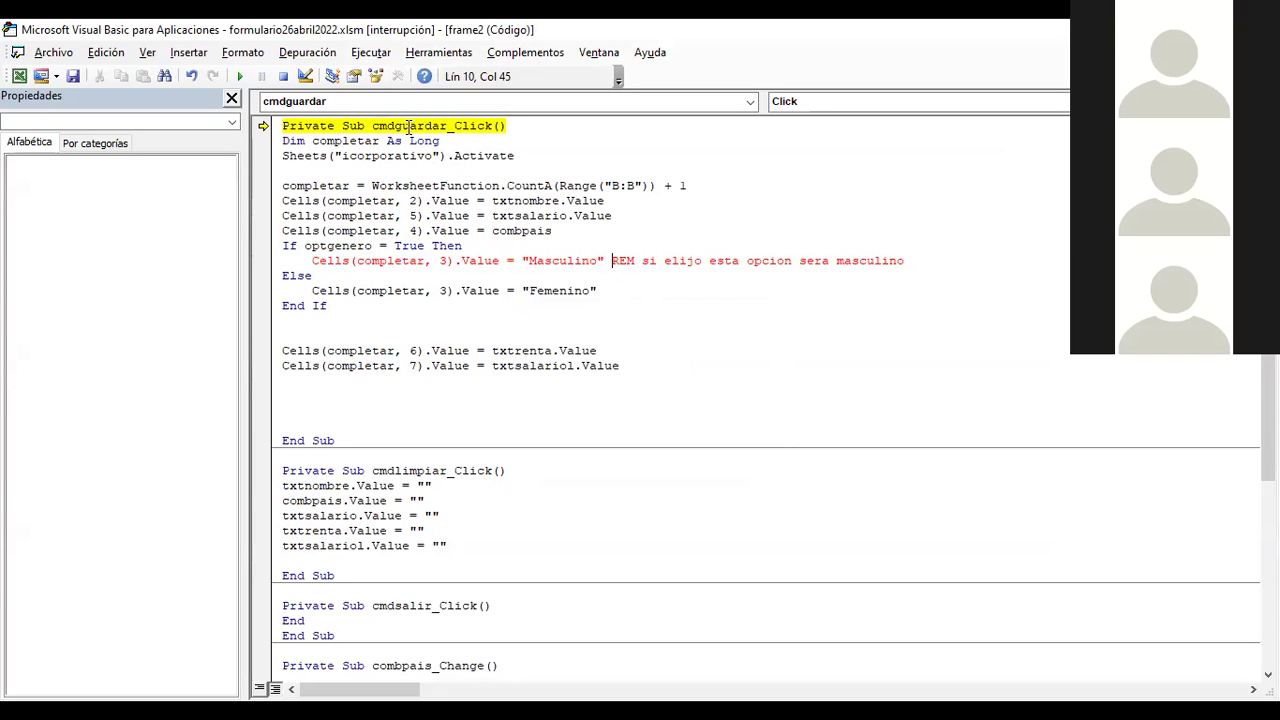
pyautogui.moveTo(906, 260)
pyautogui.mouseDown()
pyautogui.moveTo(620, 257)
pyautogui.moveTo(637, 270)
pyautogui.mouseUp()
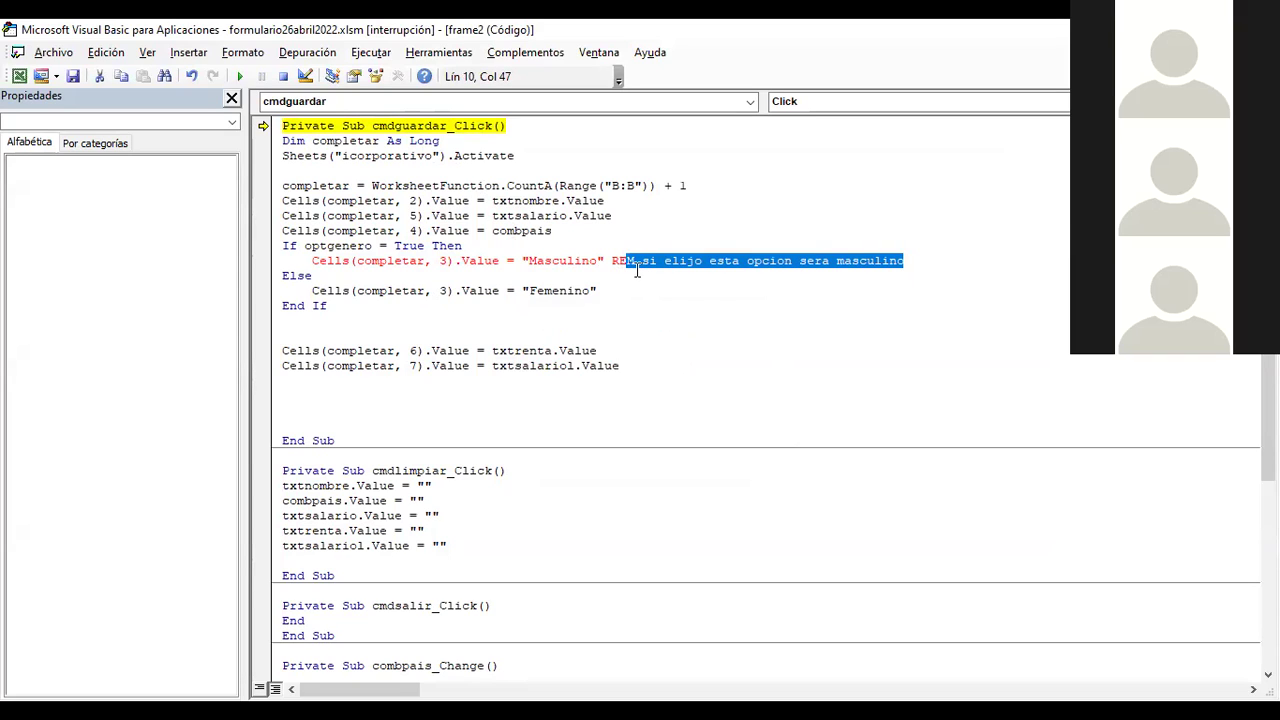
pyautogui.press('BackSpace')
pyautogui.press('BackSpace')
pyautogui.press('BackSpace')
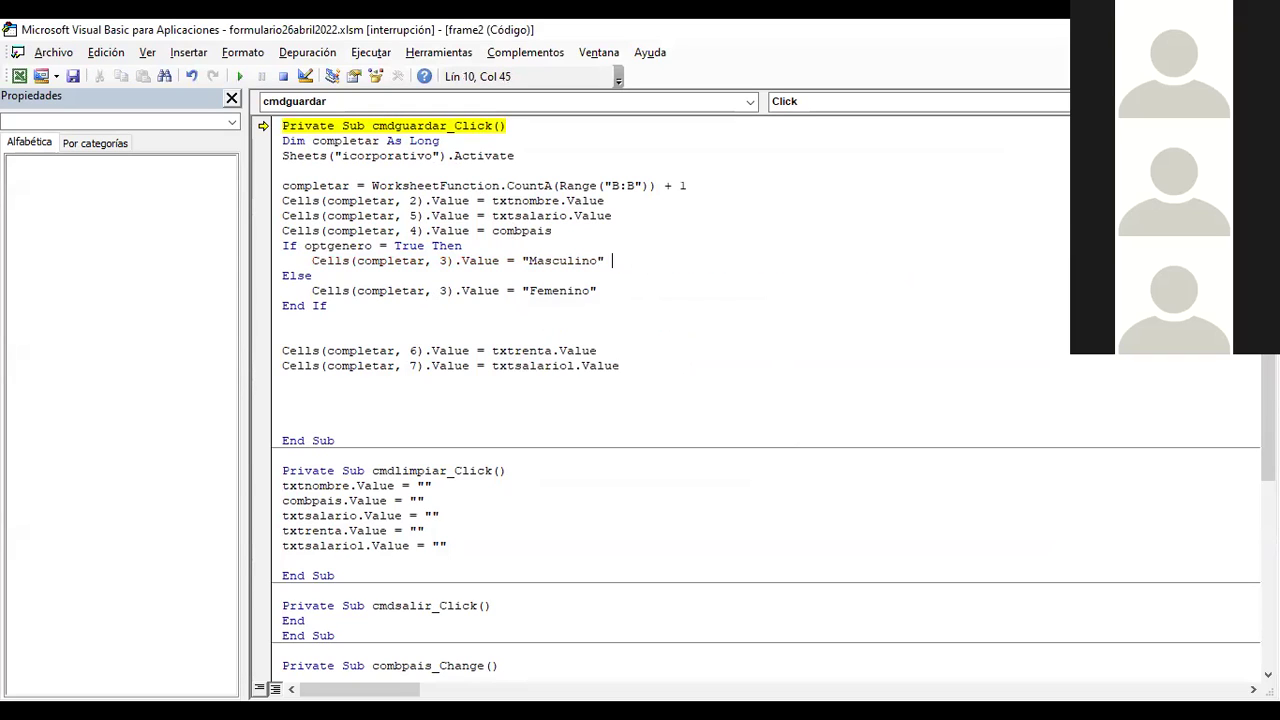
pyautogui.click(744, 248)
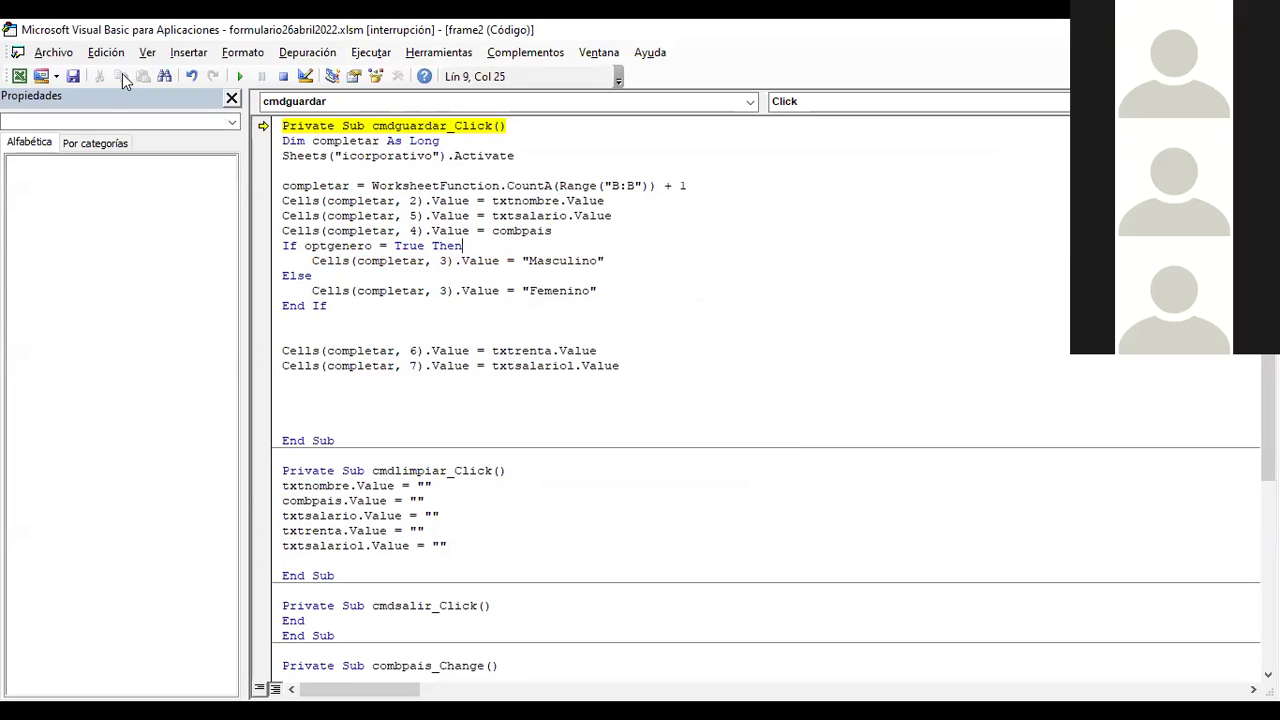
pyautogui.click(240, 76)
# Step: Save the entry to icorporativo with GUARDAR, then close the running form
pyautogui.click(500, 518)
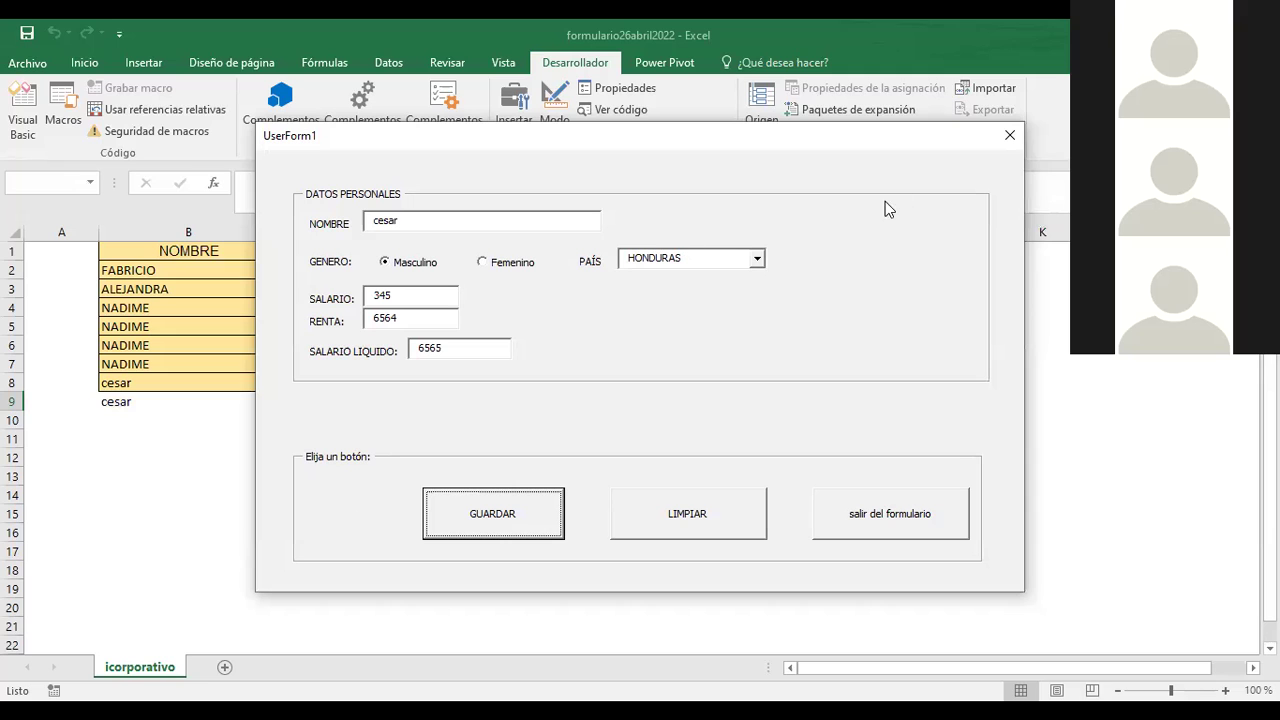
pyautogui.click(1010, 135)
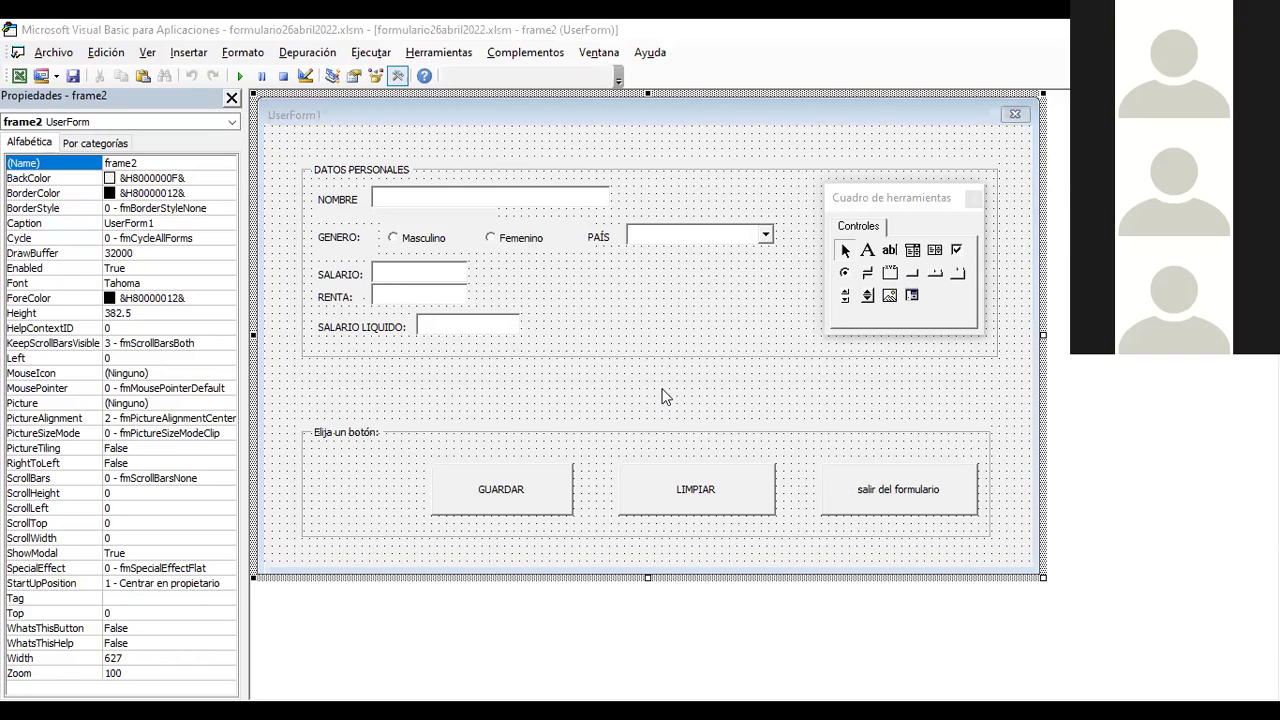
# Step: Go to Google and search for 'instrucciones de visusl basic'
pyautogui.click(491, 80)
pyautogui.write('googl')
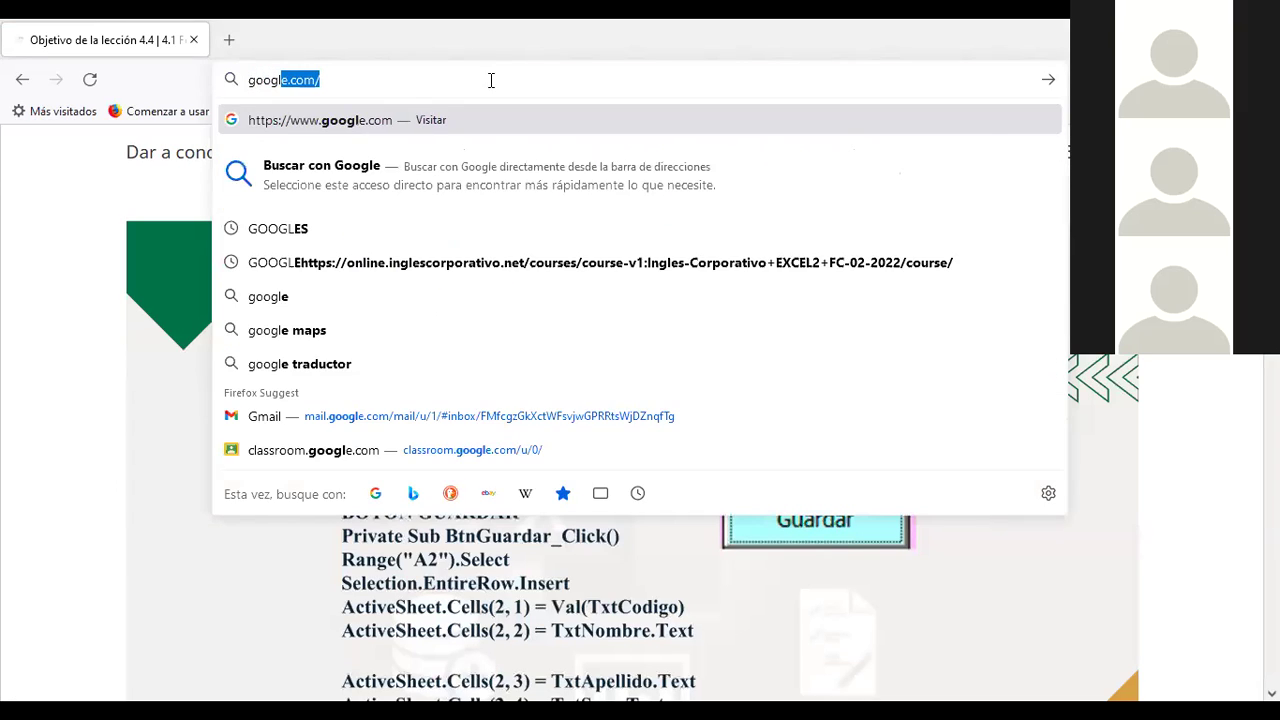
pyautogui.press('Return')
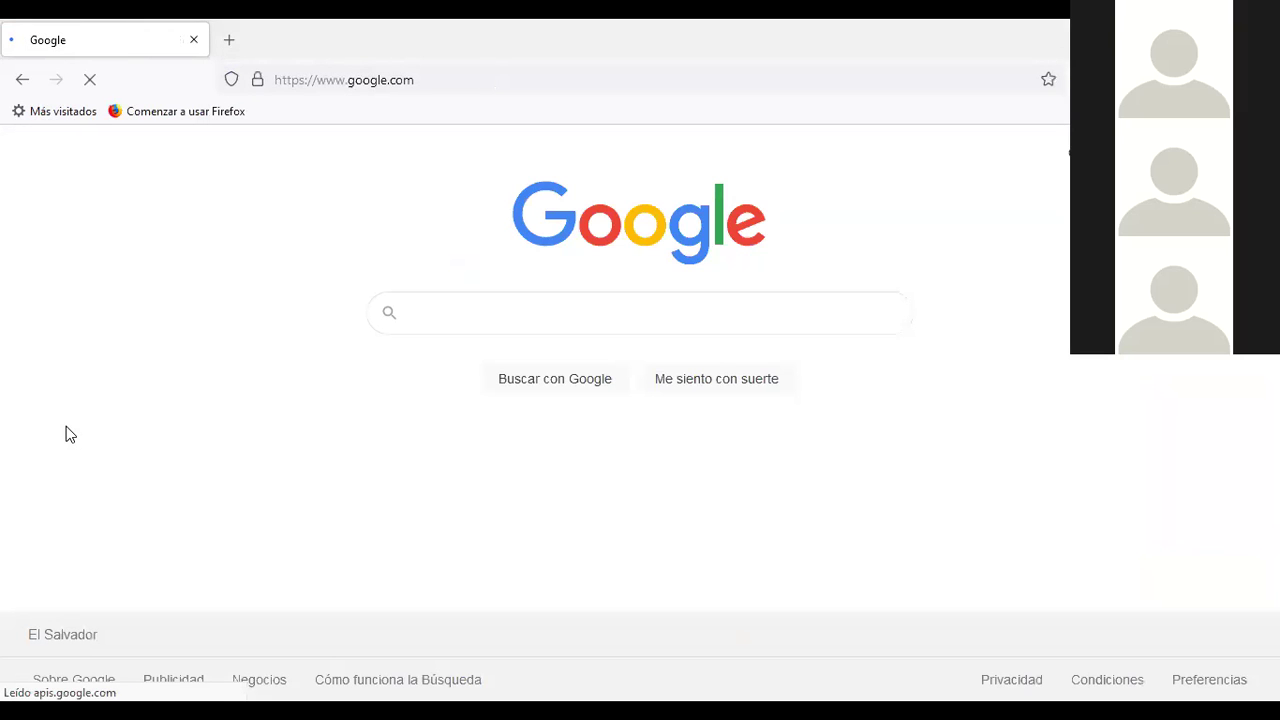
pyautogui.click(486, 308)
pyautogui.write('instrucciones de v')
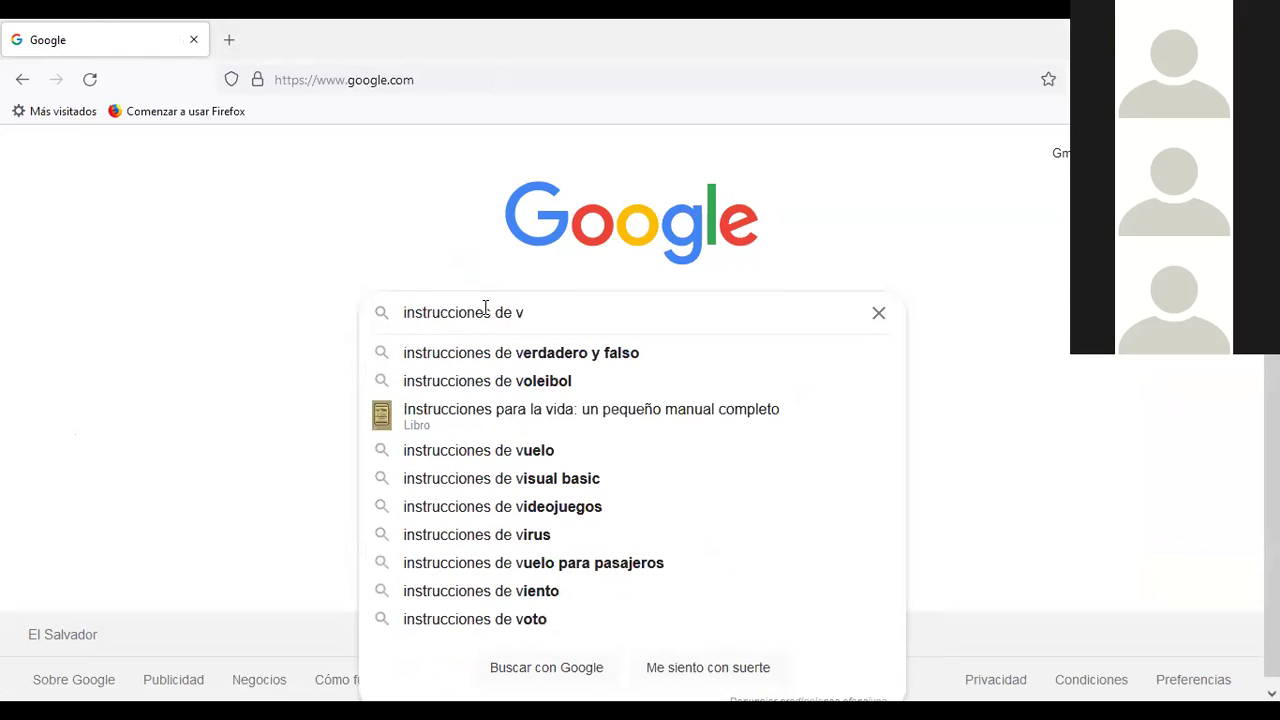
pyautogui.write('isusl basic')
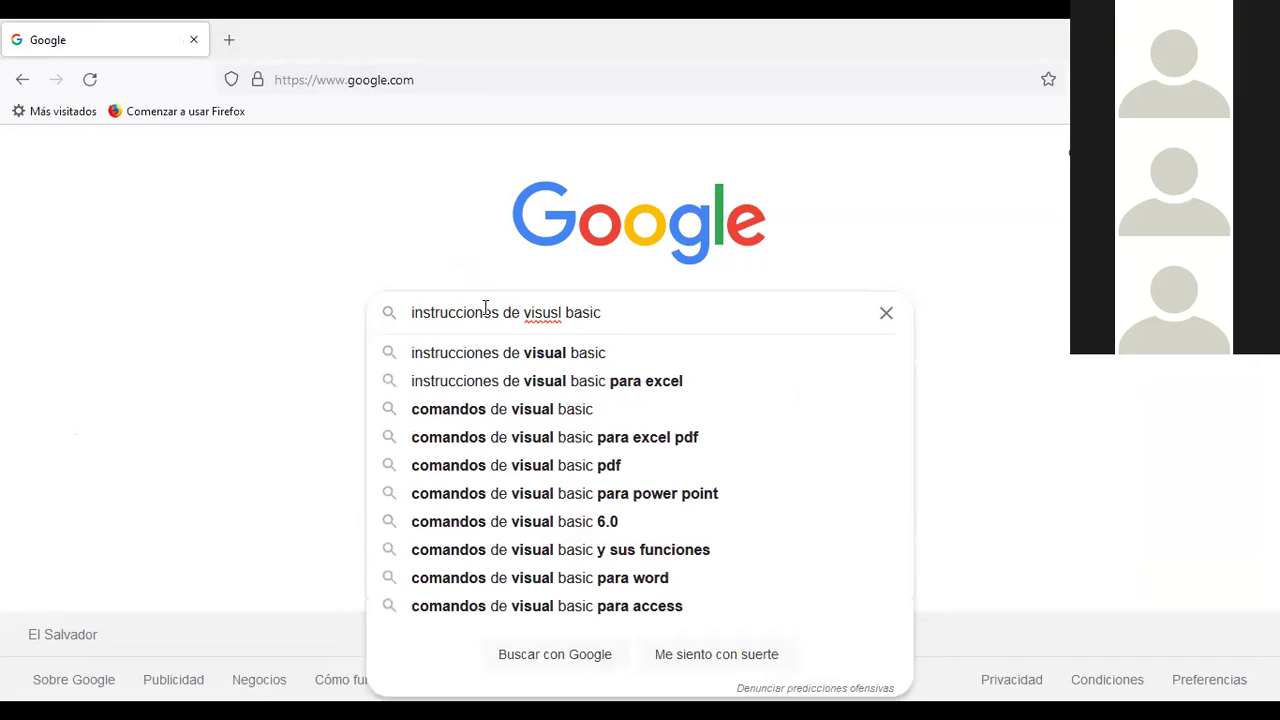
pyautogui.press('Return')
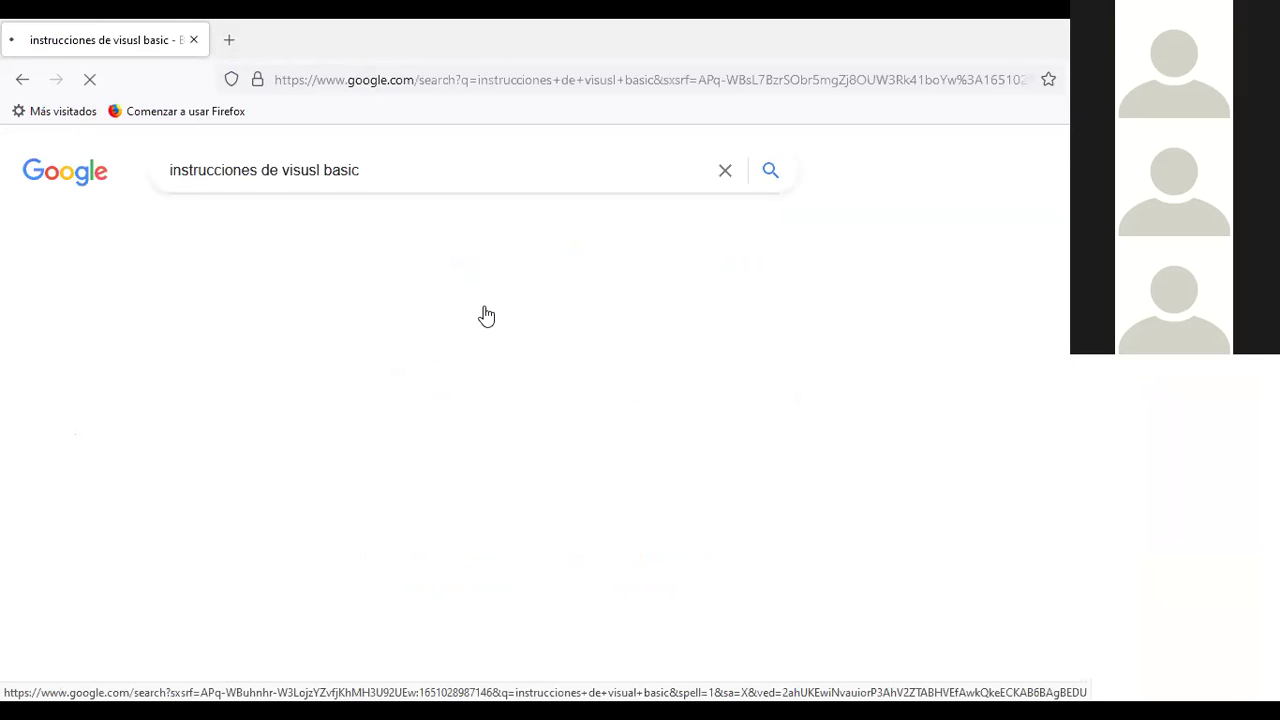
# Step: Search 'lista de comandos de visual basic para excel' and open the justexw.com result in a new tab
pyautogui.click(423, 177)
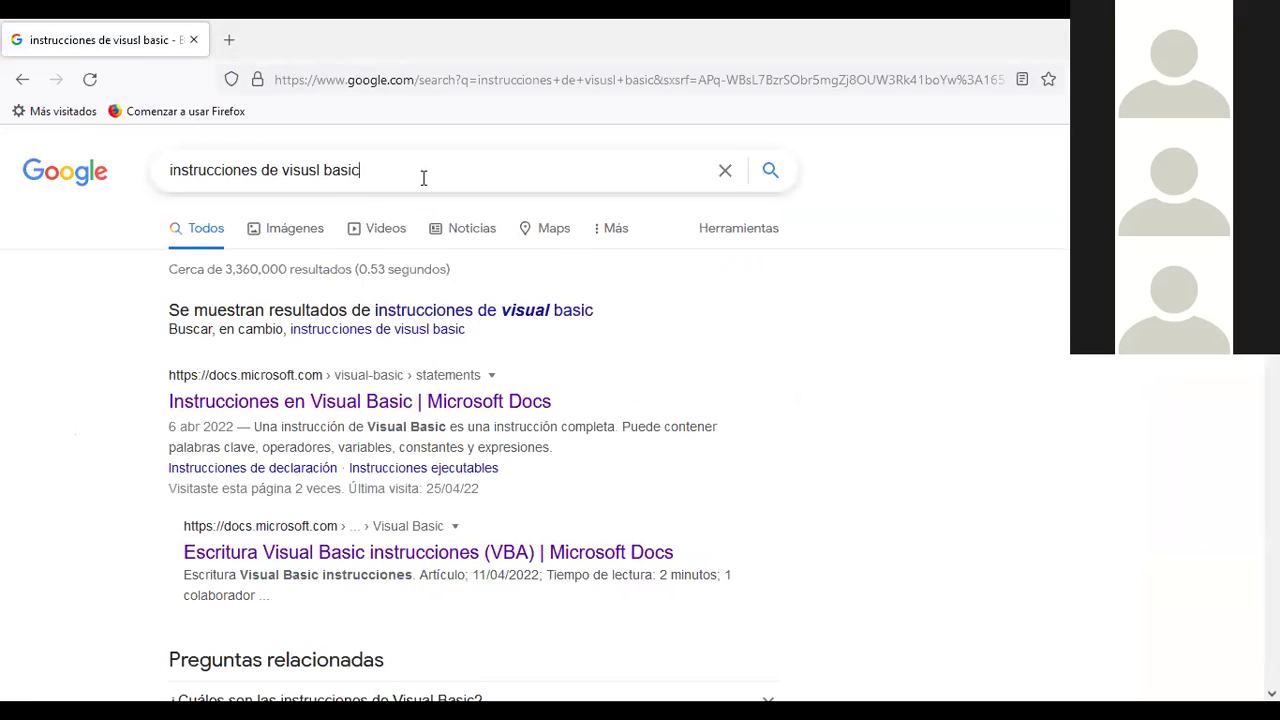
pyautogui.click(424, 238)
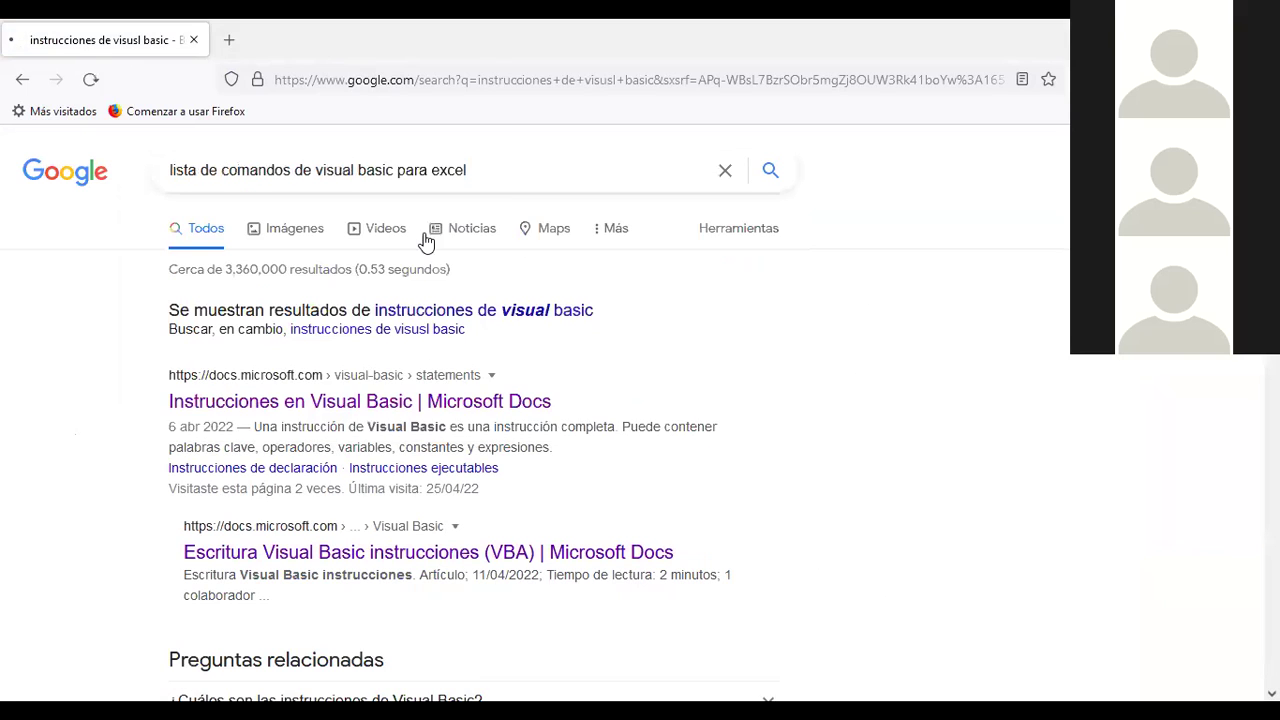
pyautogui.rightClick(368, 336)
pyautogui.click(430, 352)
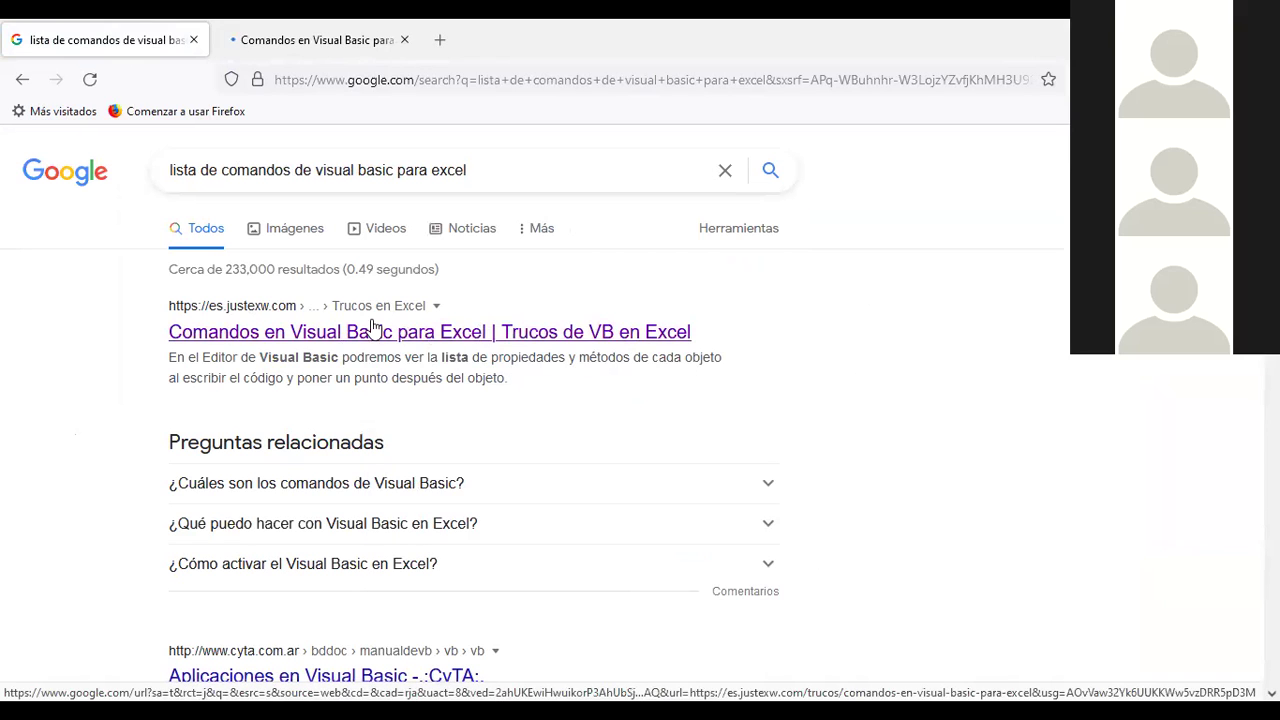
# Step: Scroll through the justexw article's 'Instrucciones en VBA para Excel' list, then reload the page
pyautogui.click(313, 45)
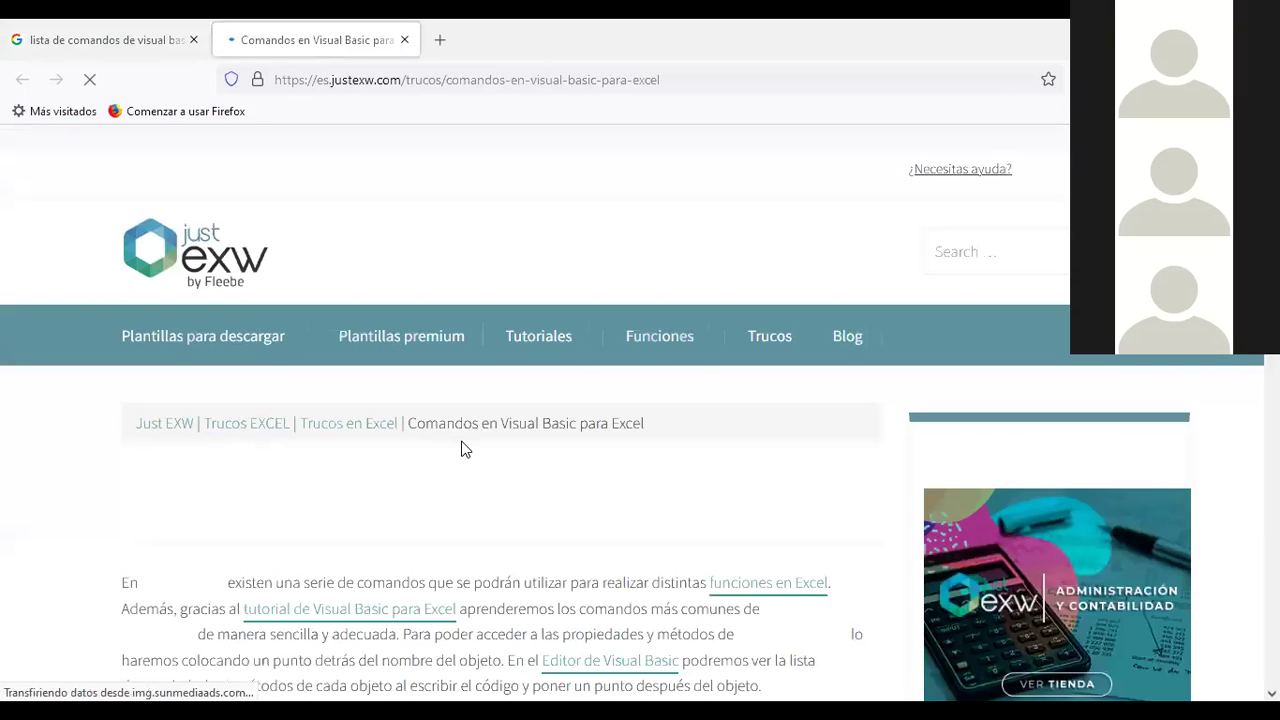
pyautogui.scroll(-3, 463, 445)
pyautogui.scroll(-6, 464, 441)
pyautogui.scroll(-5, 463, 443)
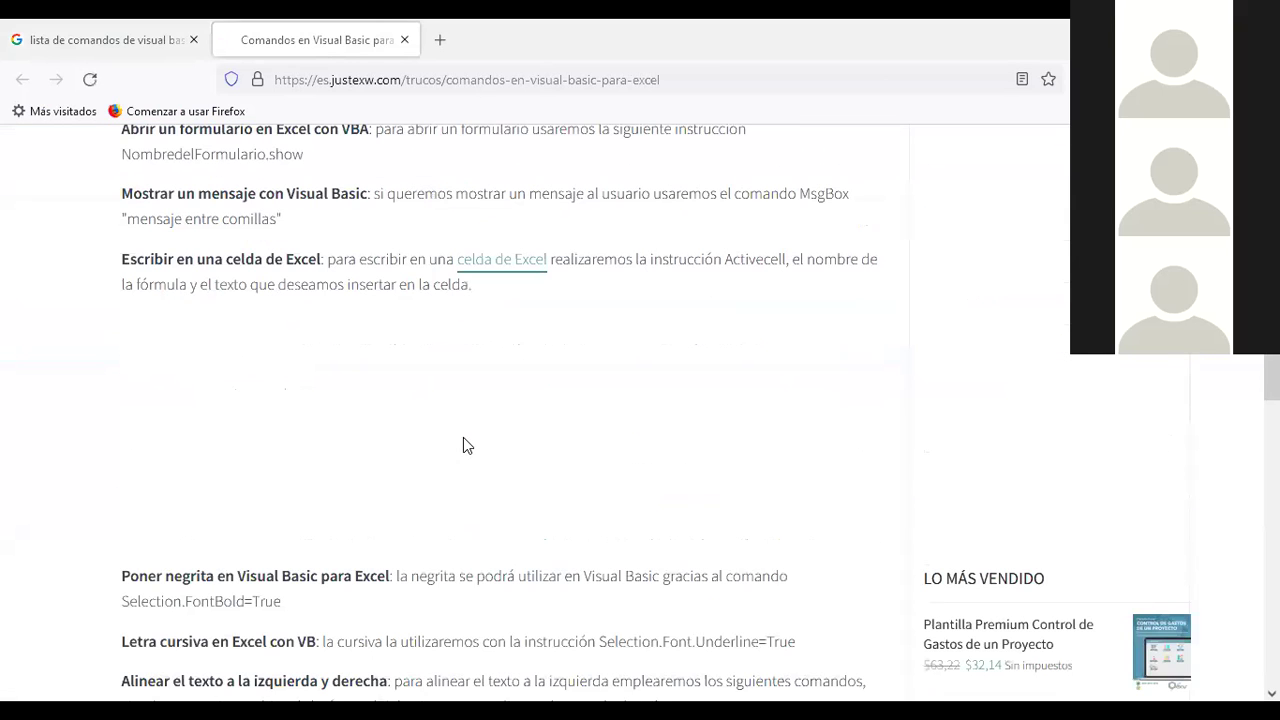
pyautogui.scroll(-8, 465, 429)
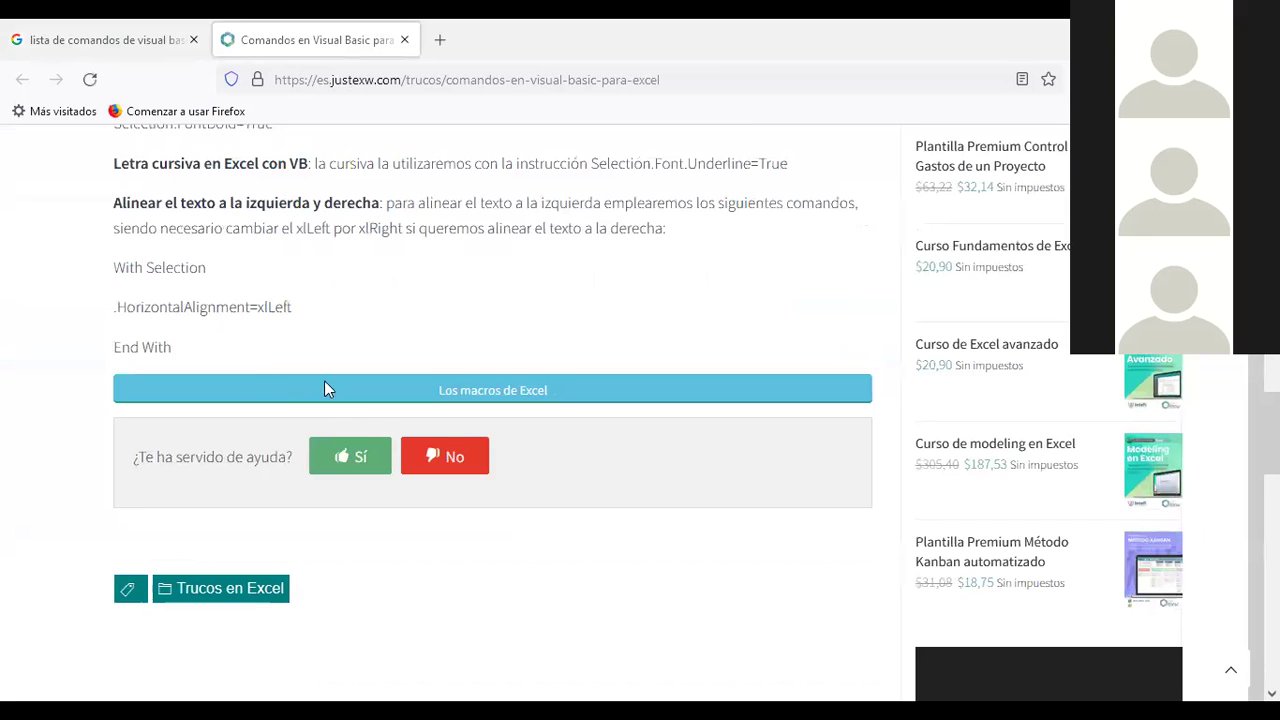
pyautogui.scroll(-1, 332, 302)
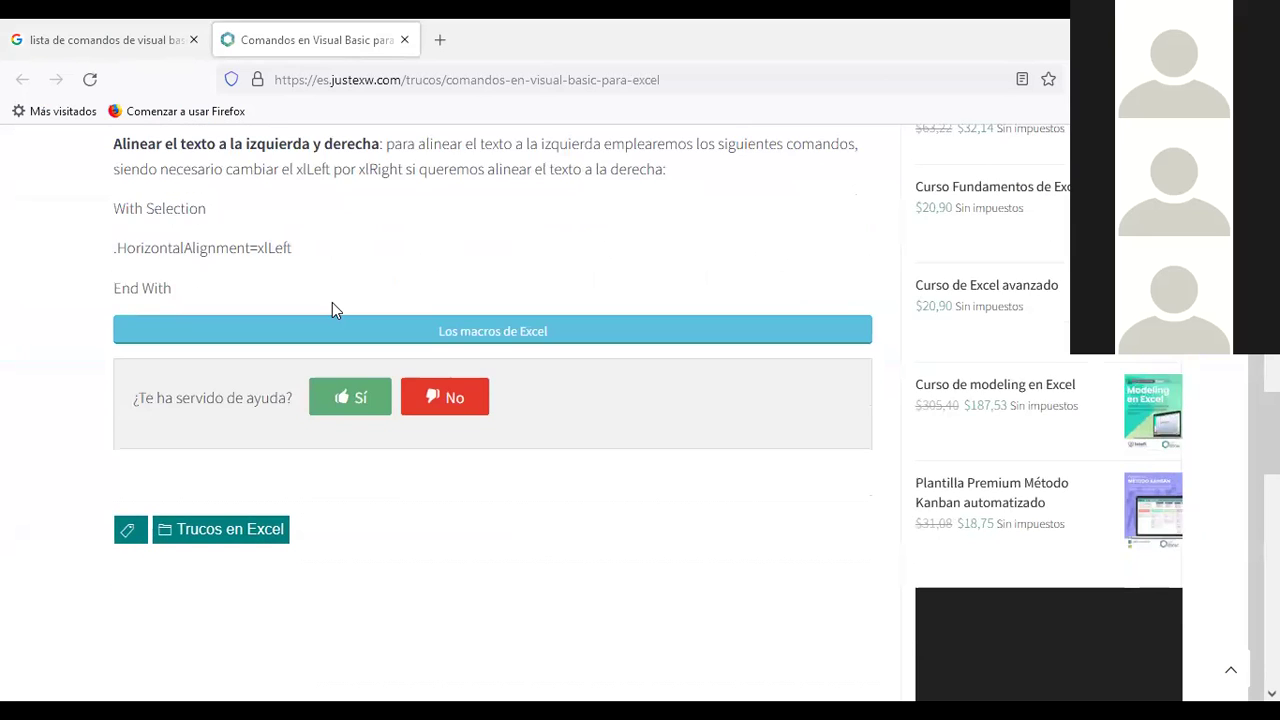
pyautogui.scroll(1, 332, 302)
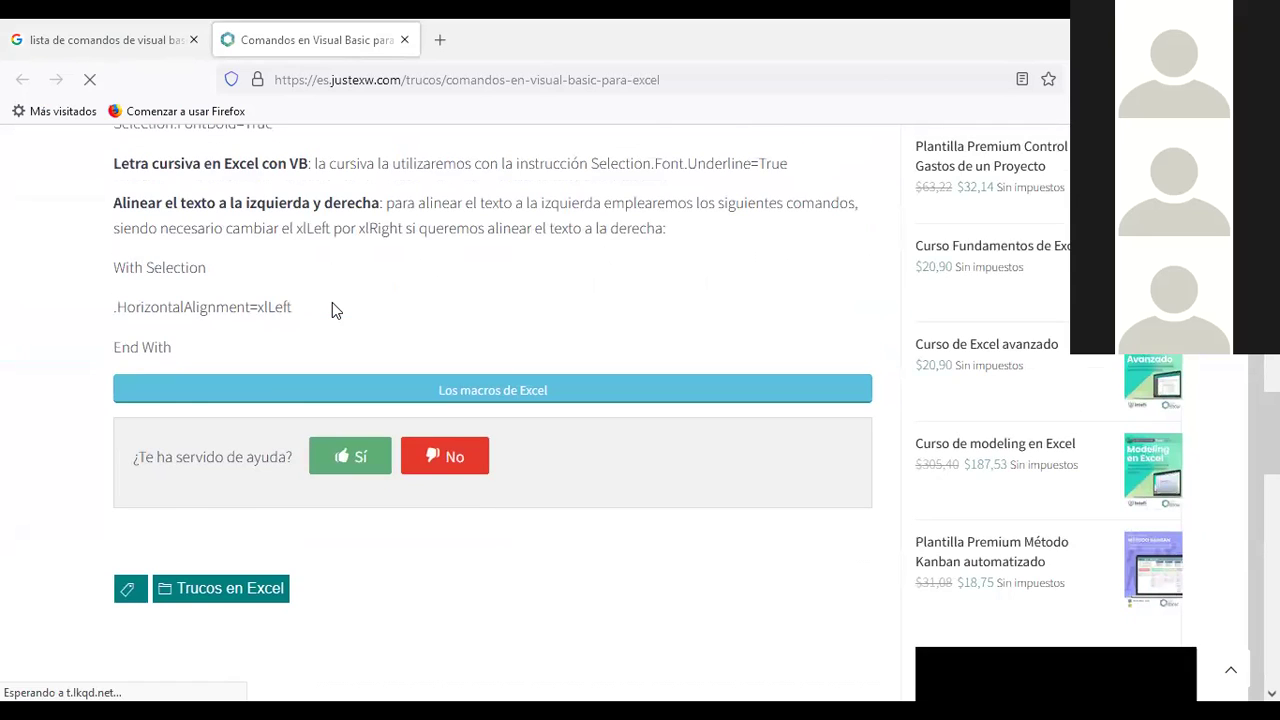
pyautogui.scroll(8, 332, 302)
pyautogui.scroll(6, 332, 302)
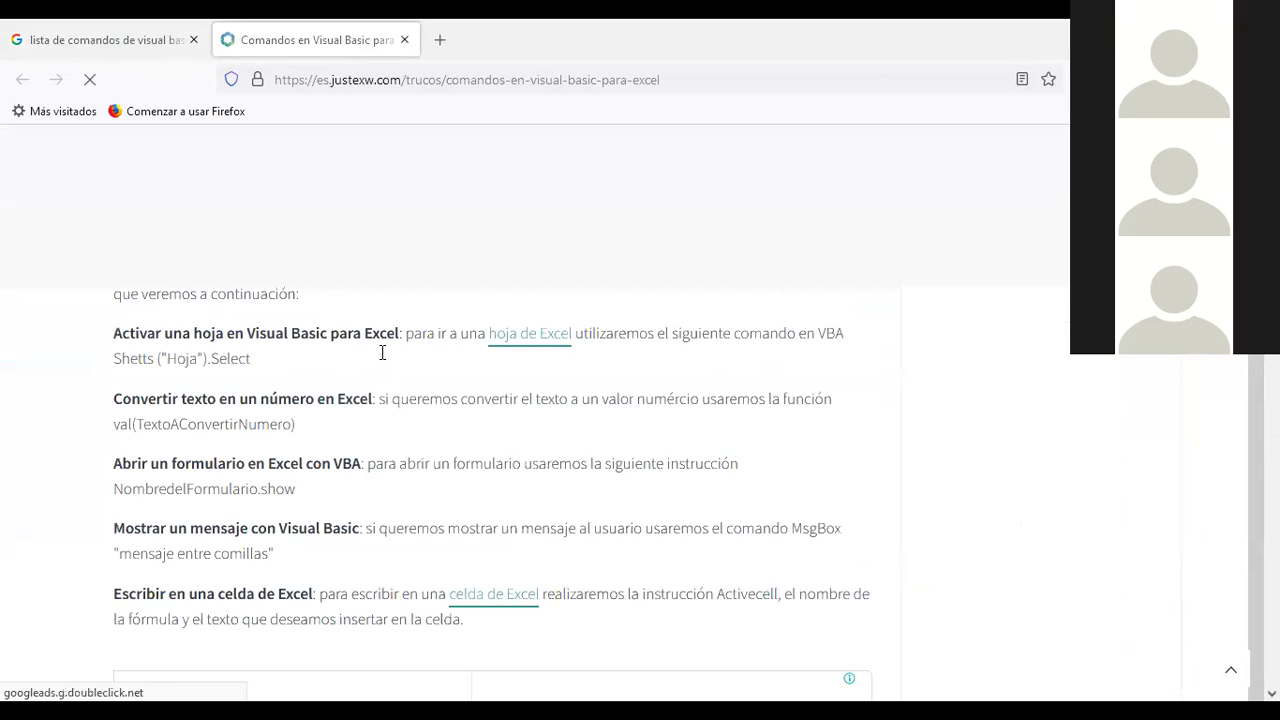
pyautogui.scroll(3, 383, 349)
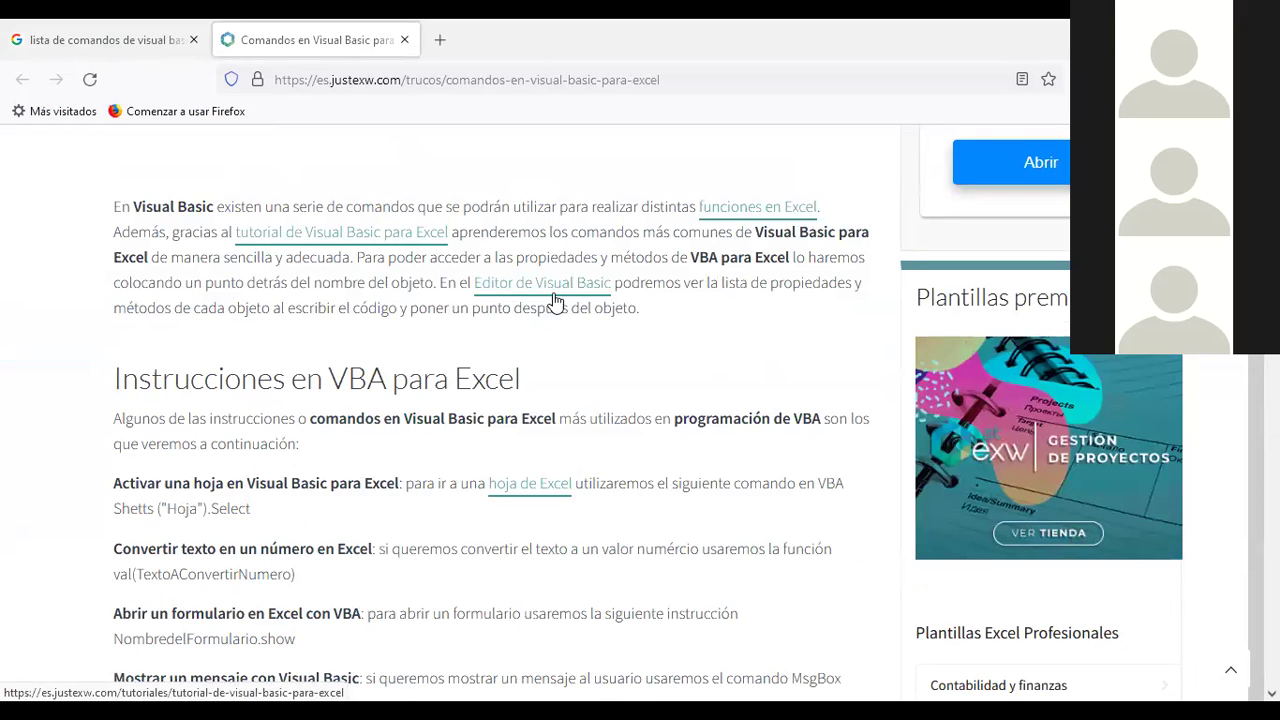
pyautogui.scroll(2, 560, 288)
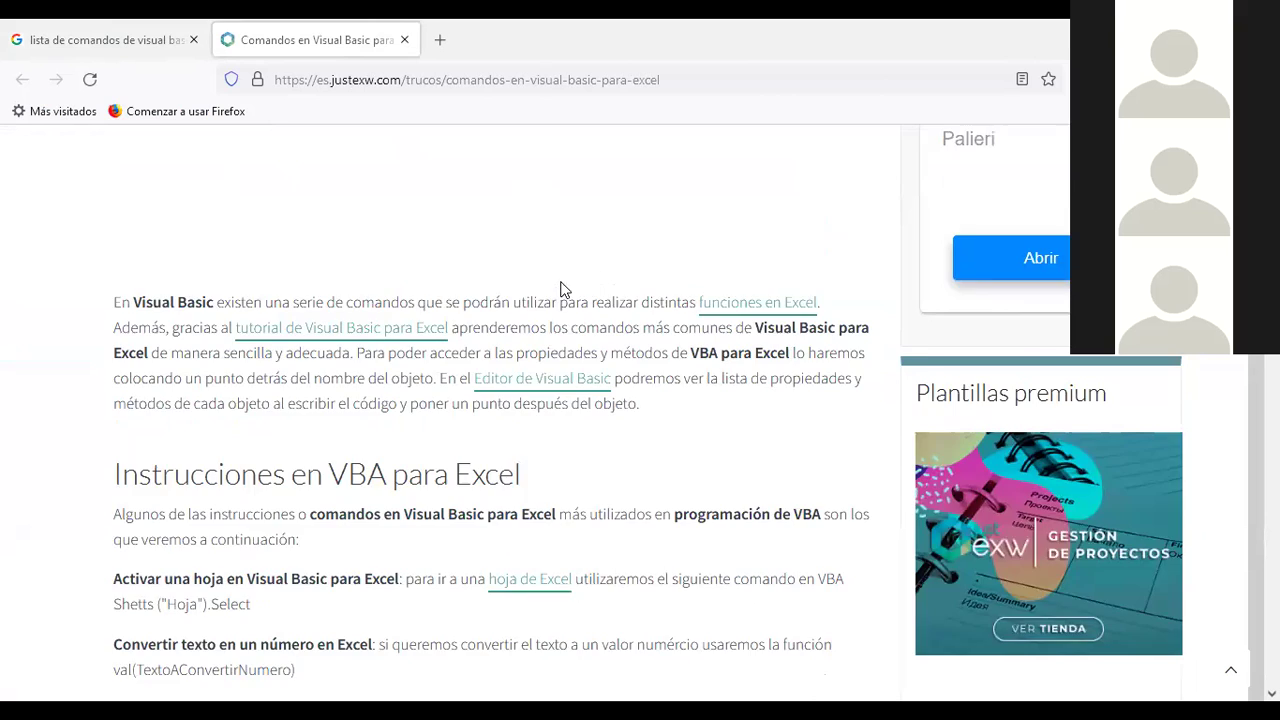
pyautogui.scroll(-7, 560, 288)
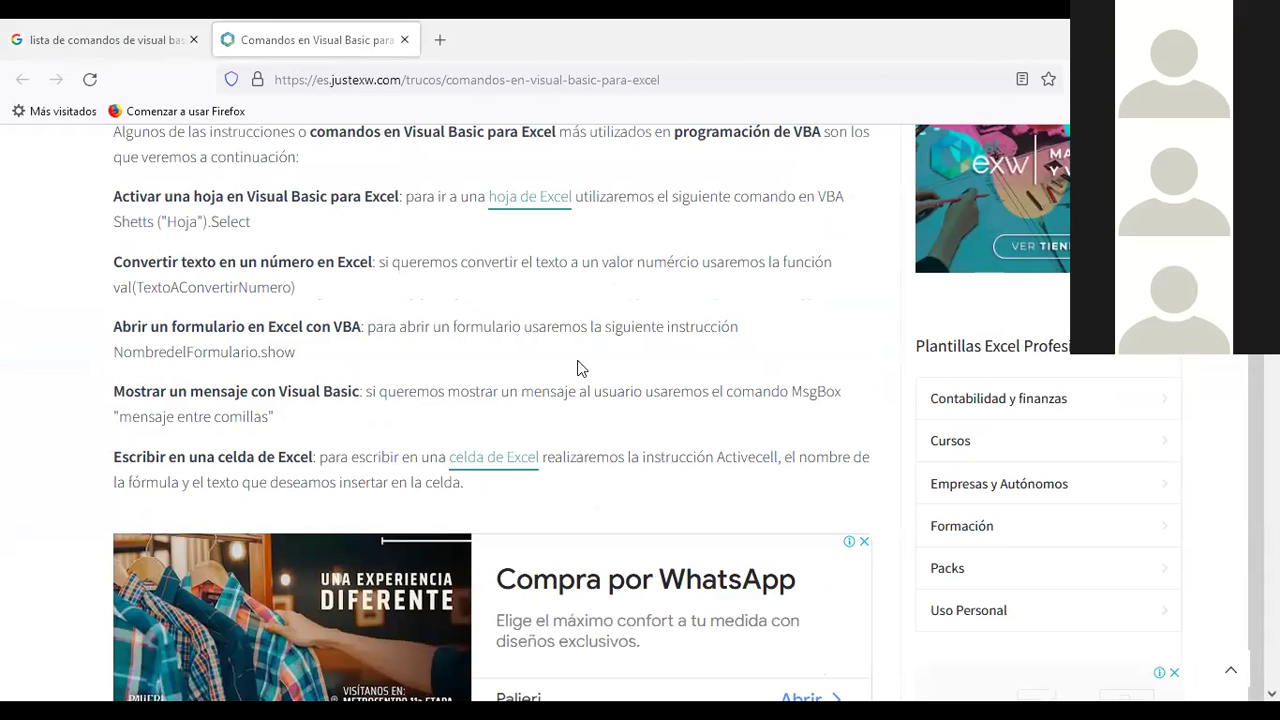
pyautogui.press('F5')
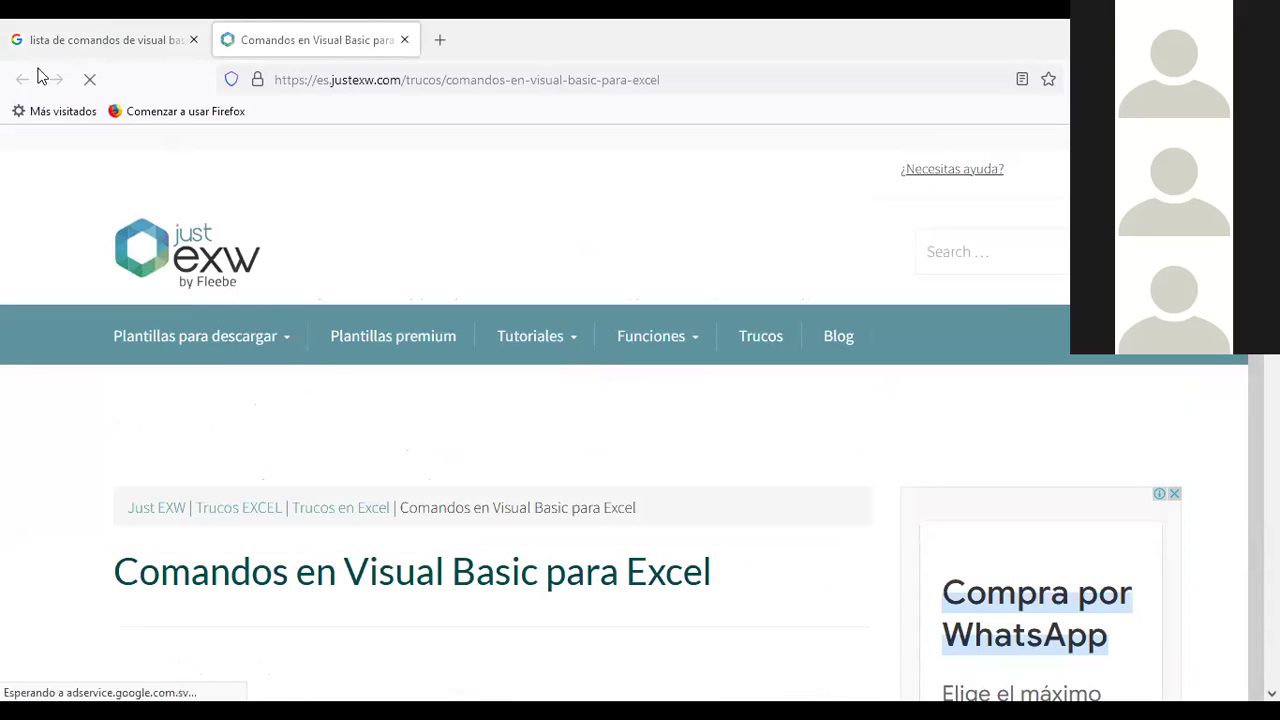
# Step: Replace 'comandos' with 'eventos' in the Google query and browse the VBA events results
pyautogui.click(94, 45)
pyautogui.click(504, 172)
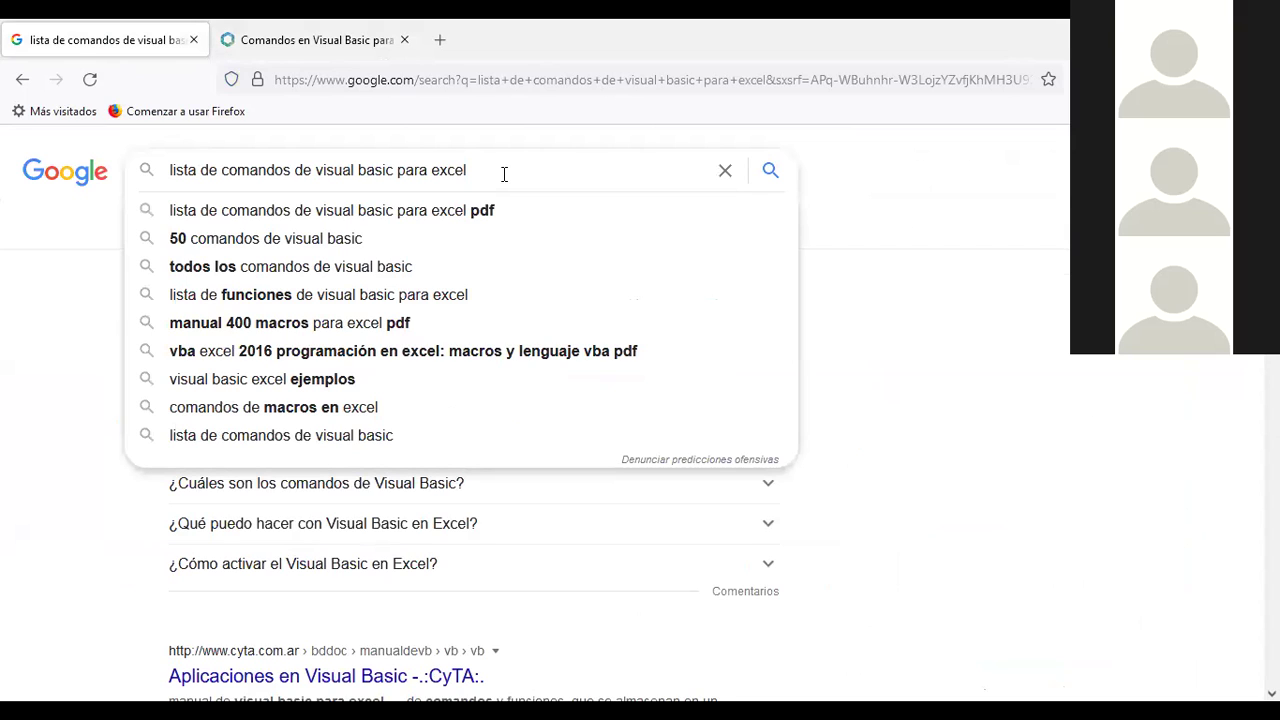
pyautogui.click(294, 170)
pyautogui.press('BackSpace')
pyautogui.press('BackSpace')
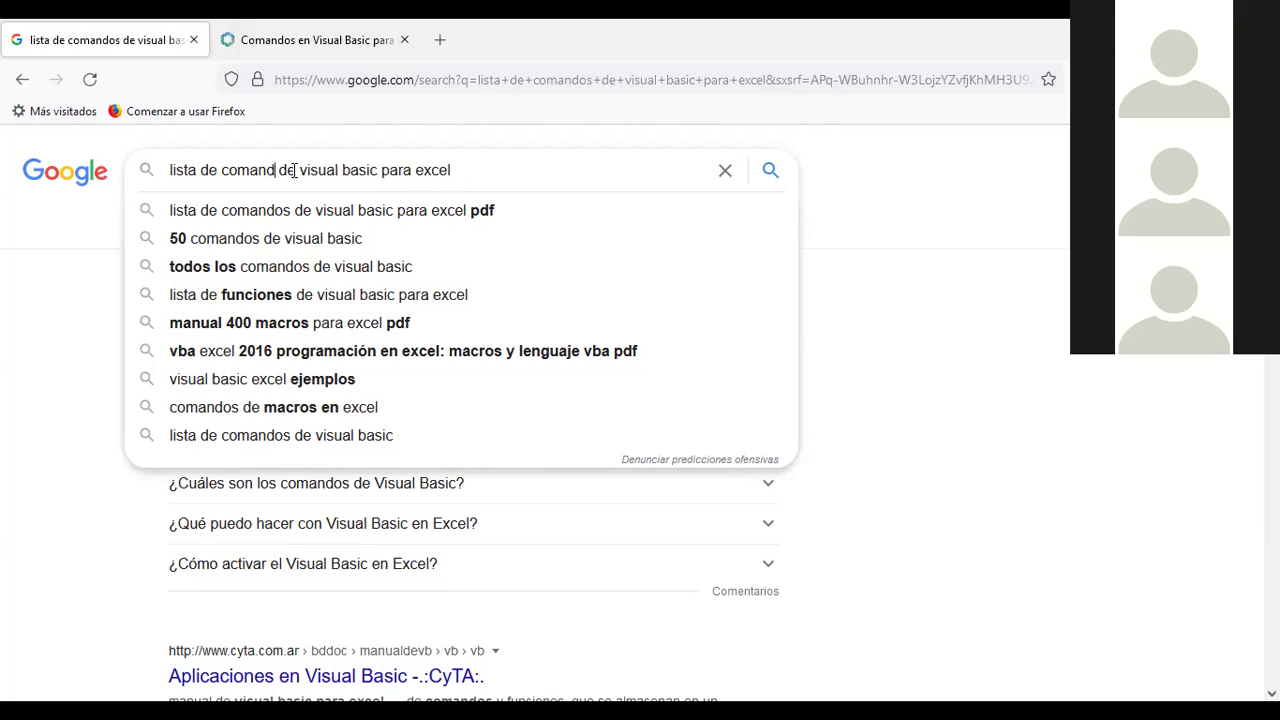
pyautogui.press('BackSpace')
pyautogui.press('BackSpace')
pyautogui.press('BackSpace')
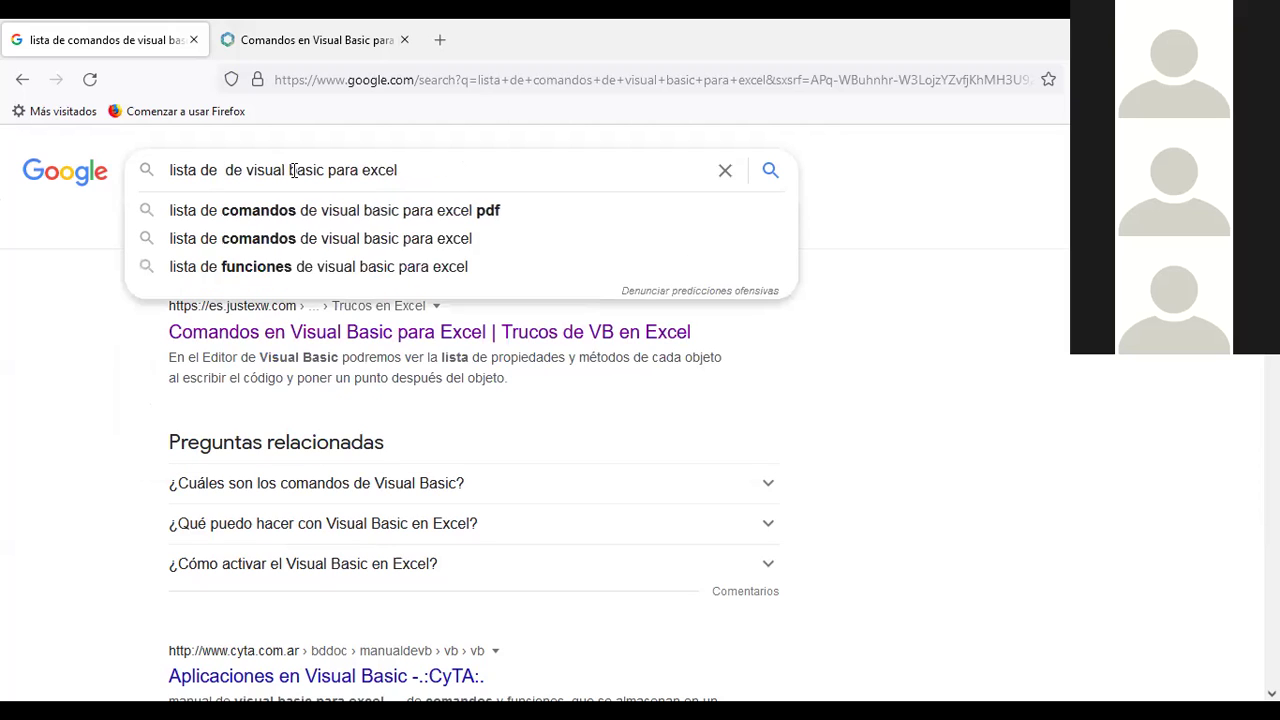
pyautogui.write('eventos')
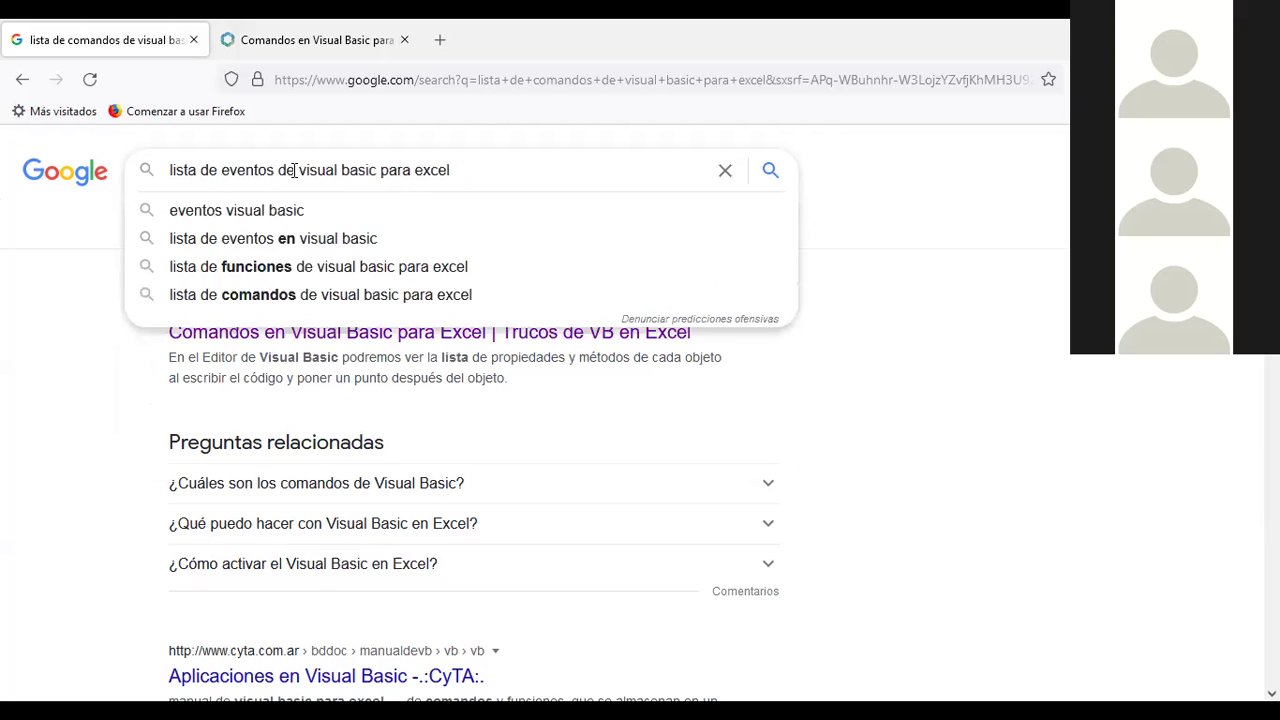
pyautogui.press('Return')
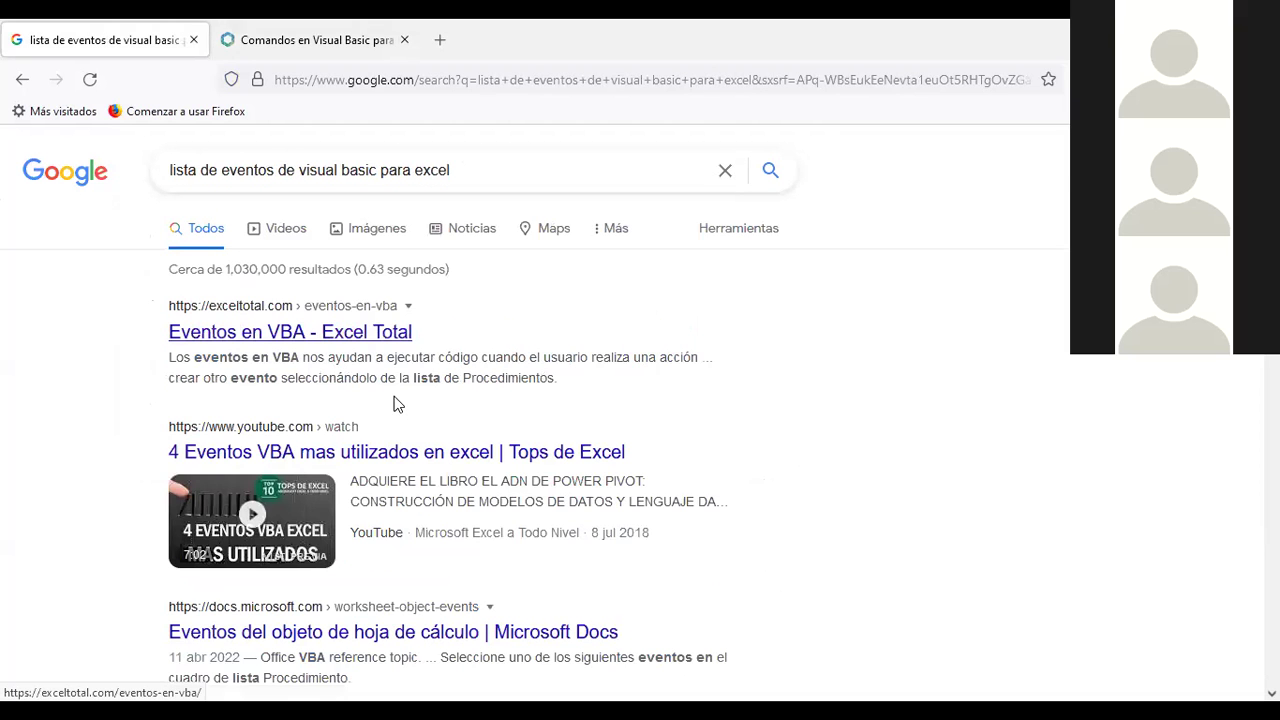
pyautogui.scroll(-2, 393, 403)
pyautogui.scroll(-1, 388, 357)
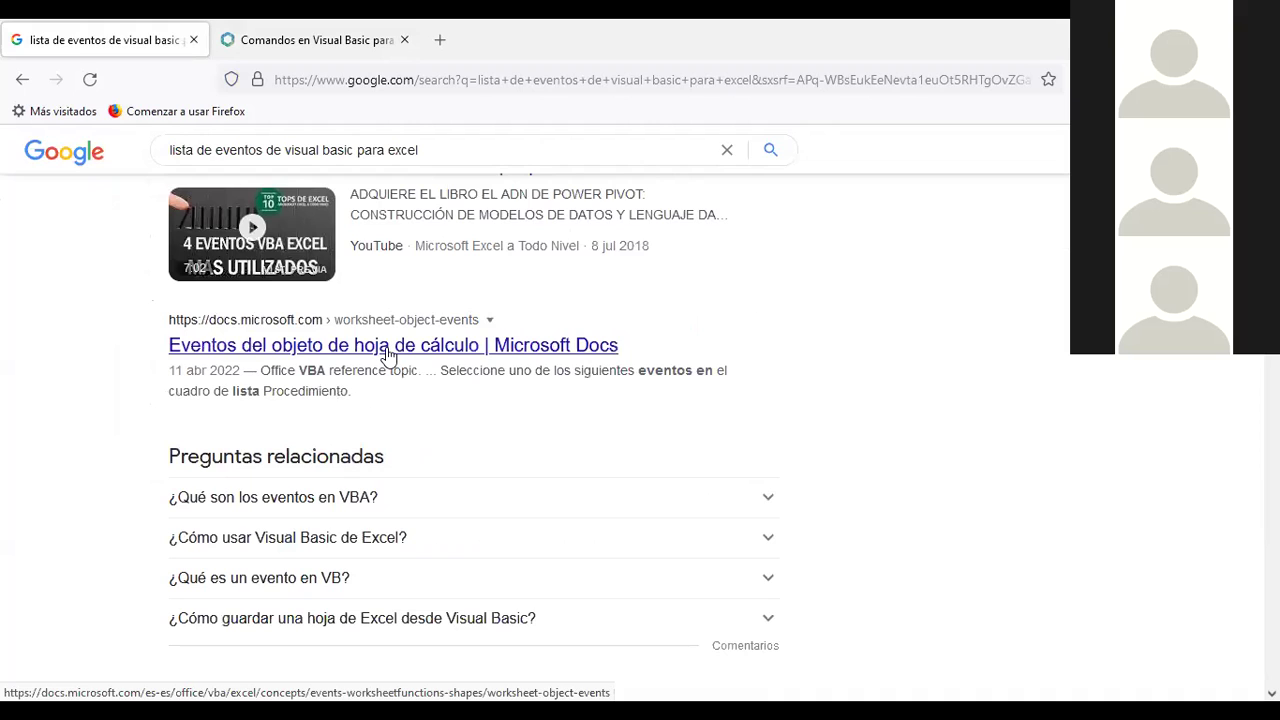
# Step: Open the 'Eventos del objeto de hoja de cálculo' article in a new tab, read its Worksheet_Calculate and BeforeRightClick examples, then return to Excel
pyautogui.rightClick(388, 354)
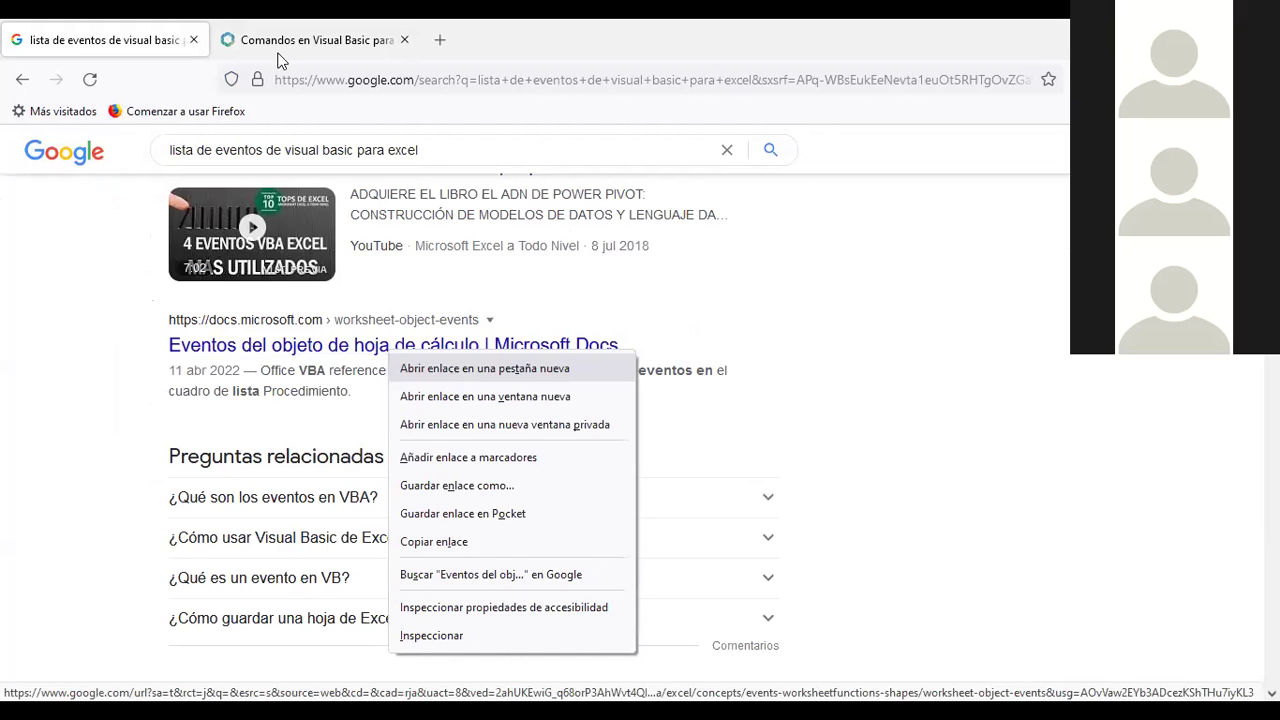
pyautogui.click(453, 370)
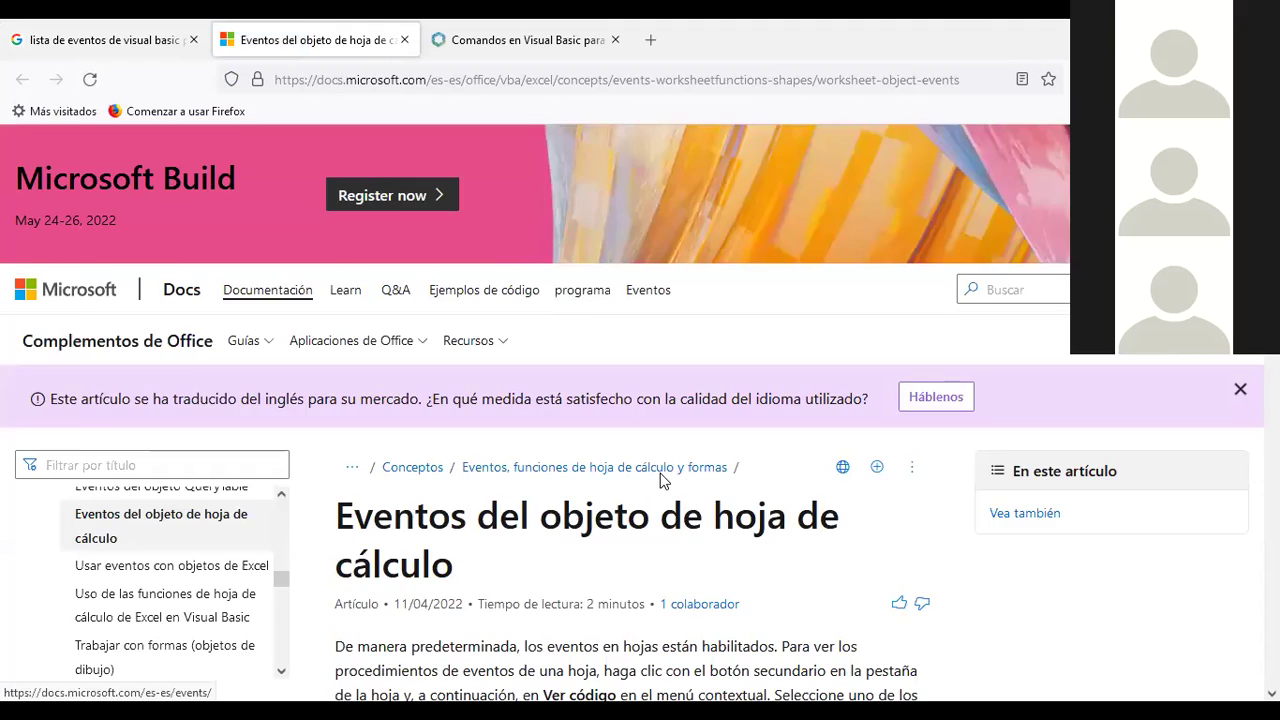
pyautogui.scroll(-5, 660, 480)
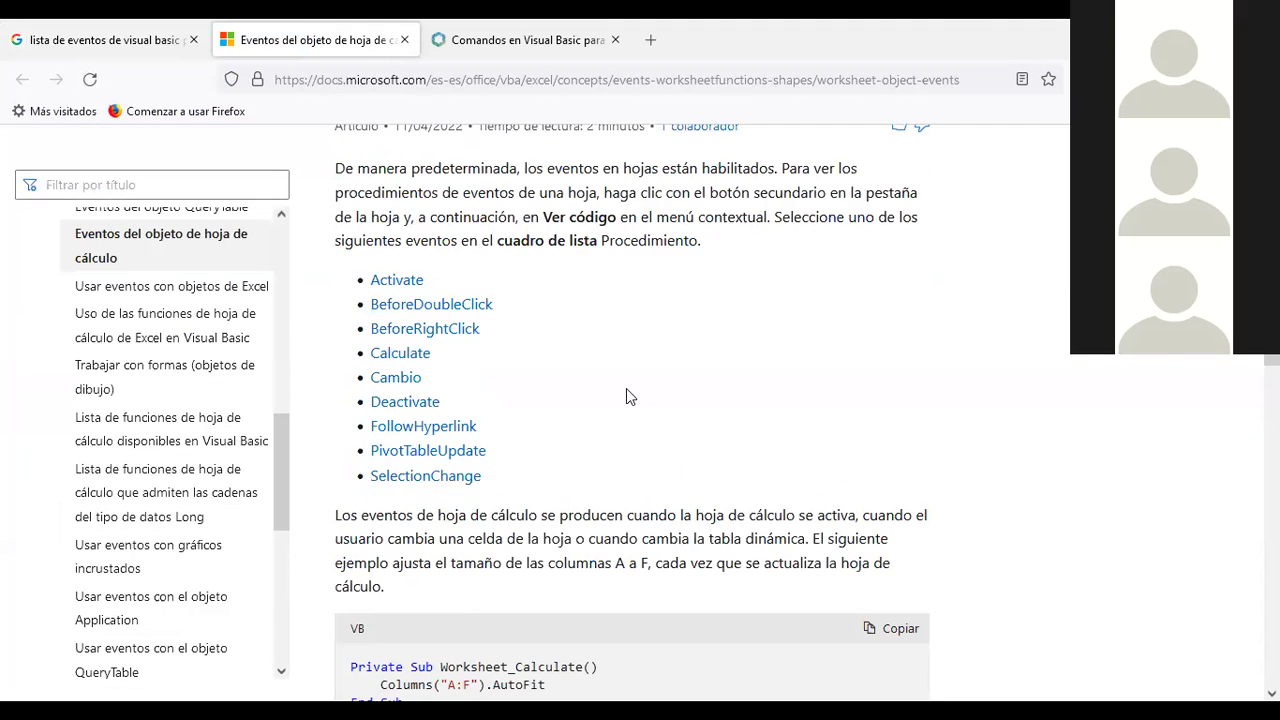
pyautogui.scroll(-3, 585, 315)
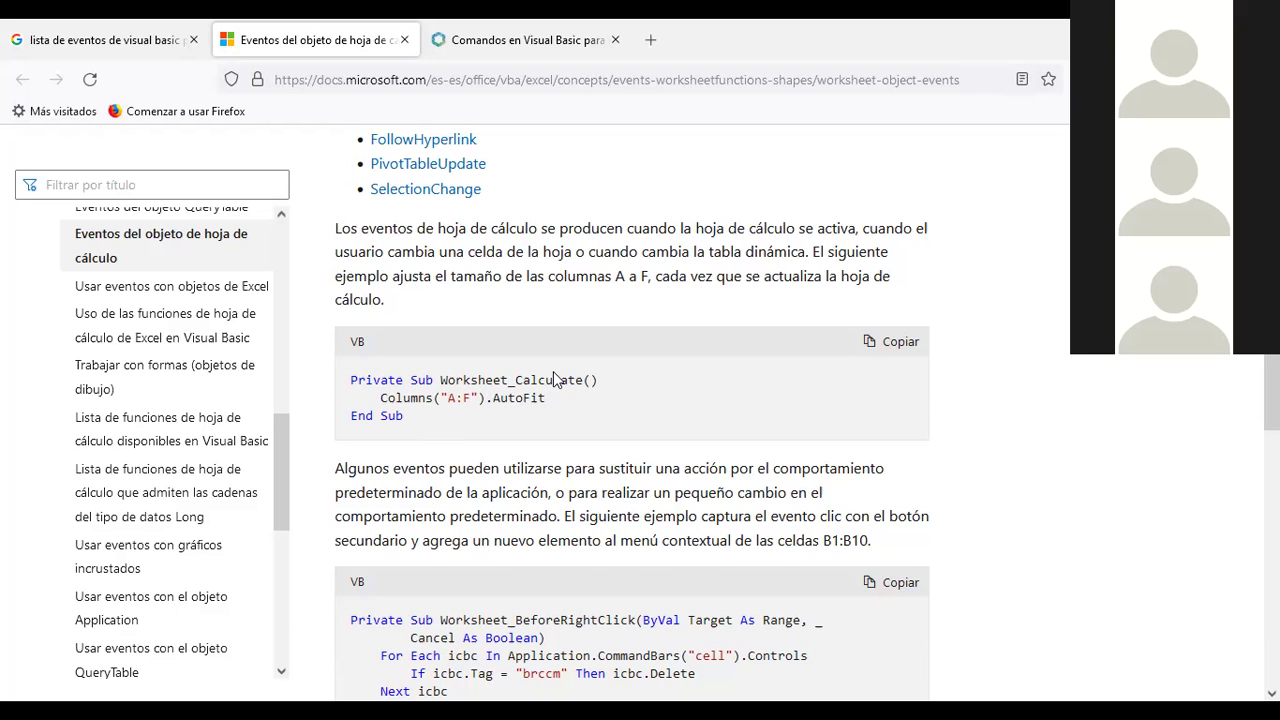
pyautogui.scroll(-3, 496, 464)
pyautogui.scroll(-3, 496, 464)
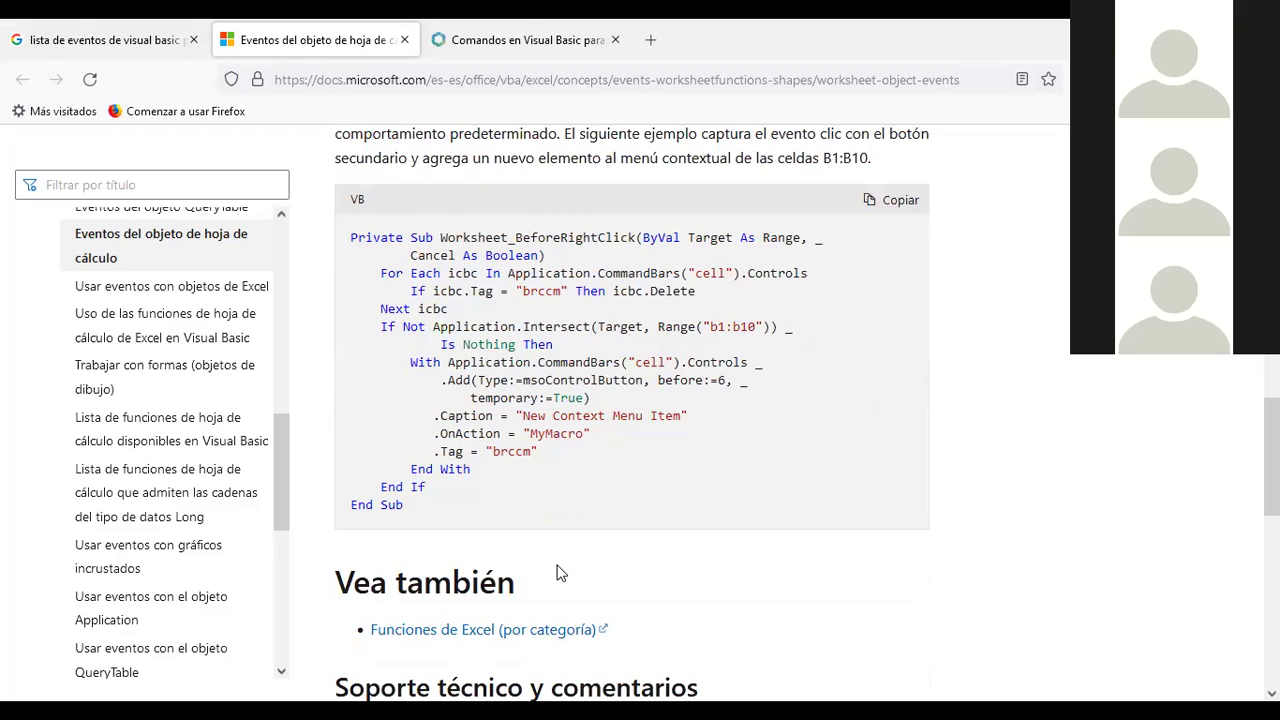
pyautogui.hotkey('alt', 'Tab')
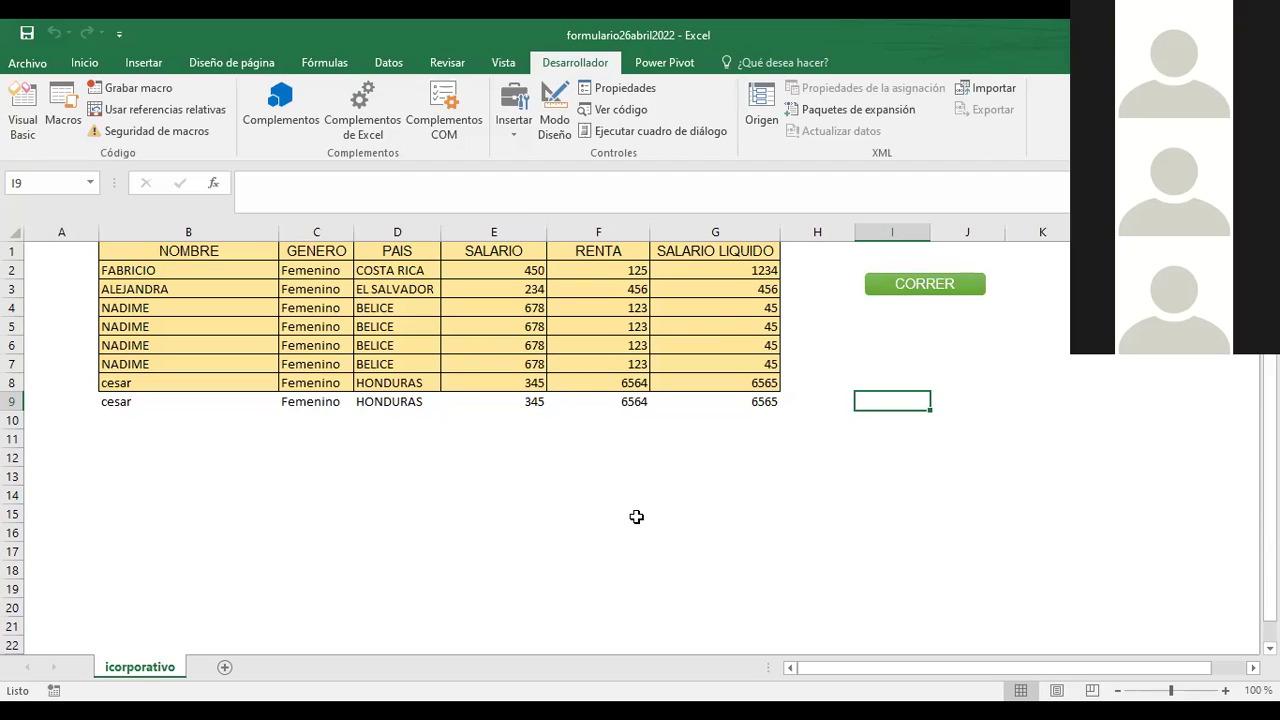
pyautogui.scroll(-1, 636, 516)
pyautogui.scroll(-1, 580, 520)
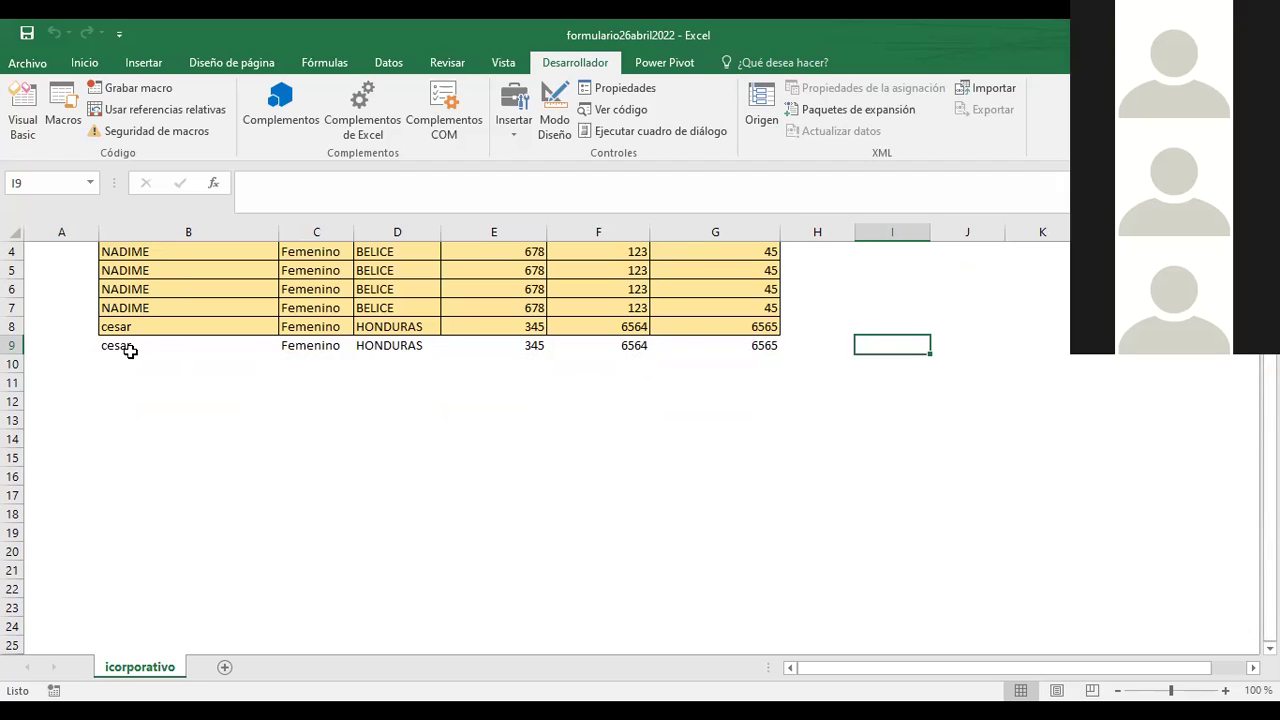
pyautogui.moveTo(126, 346); pyautogui.dragTo(620, 345)
pyautogui.moveTo(657, 385); pyautogui.dragTo(680, 384)
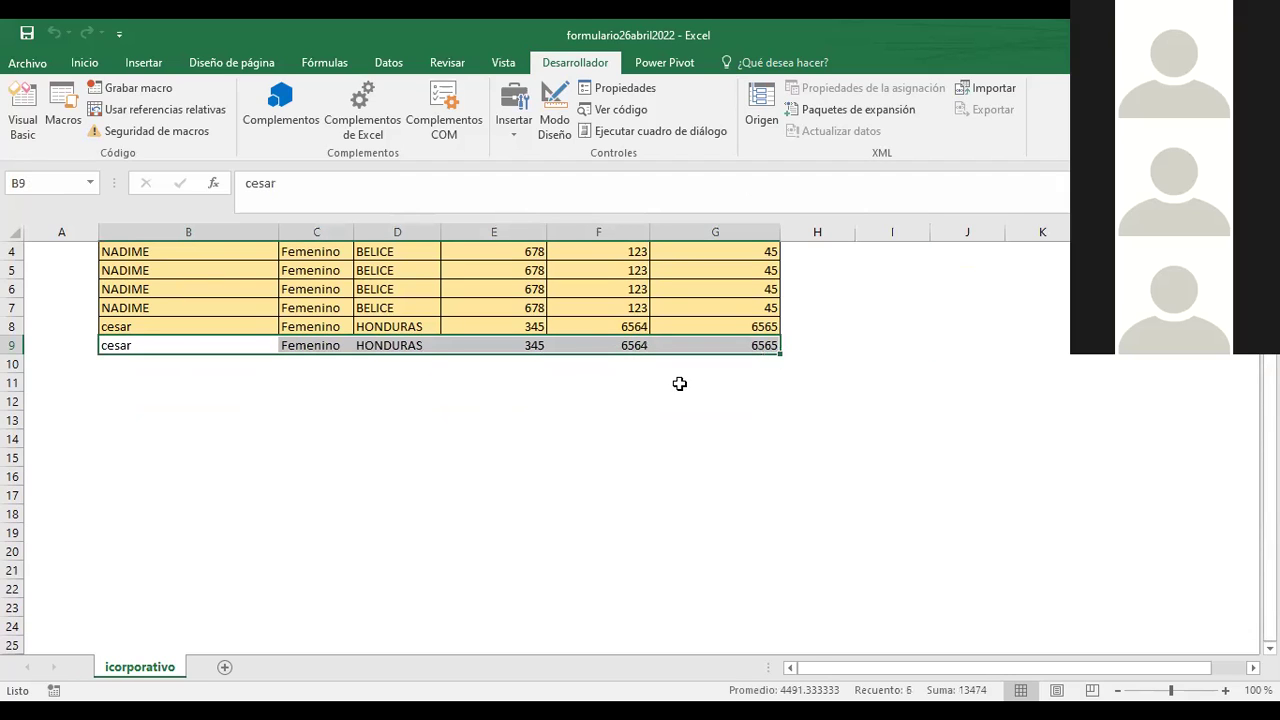
pyautogui.click(381, 410)
pyautogui.moveTo(110, 348); pyautogui.dragTo(739, 331)
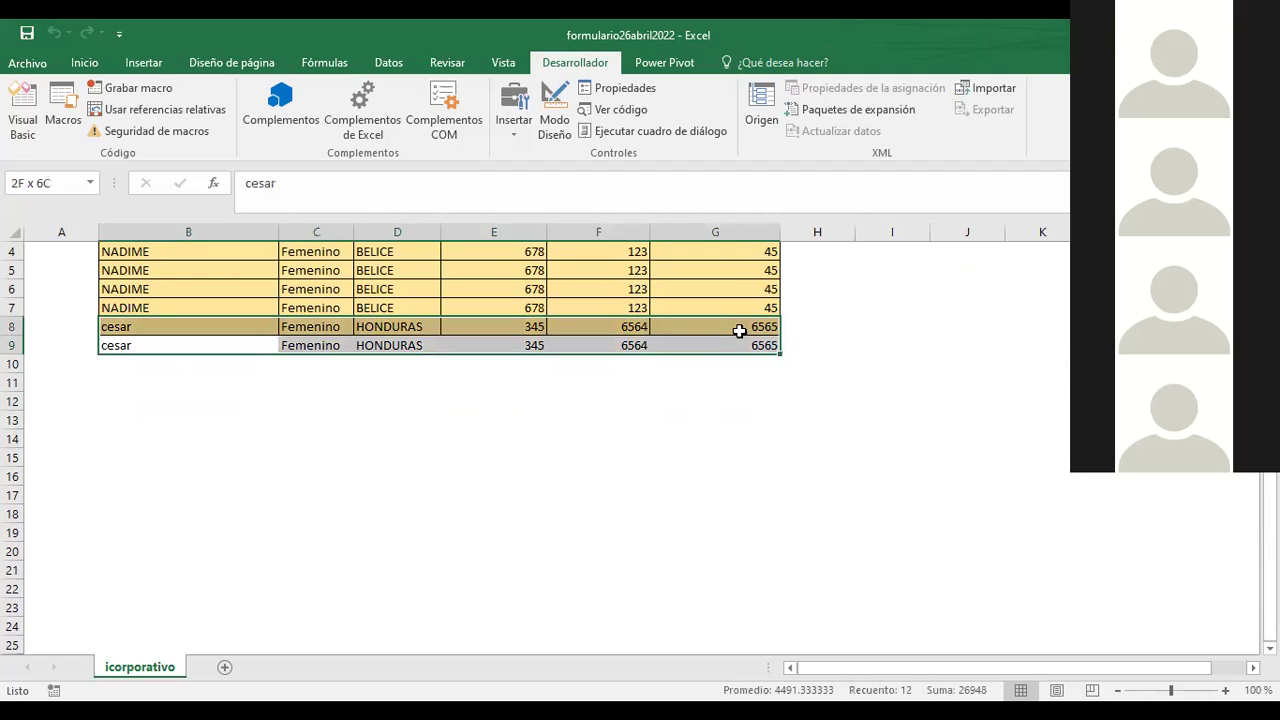
pyautogui.click(934, 291)
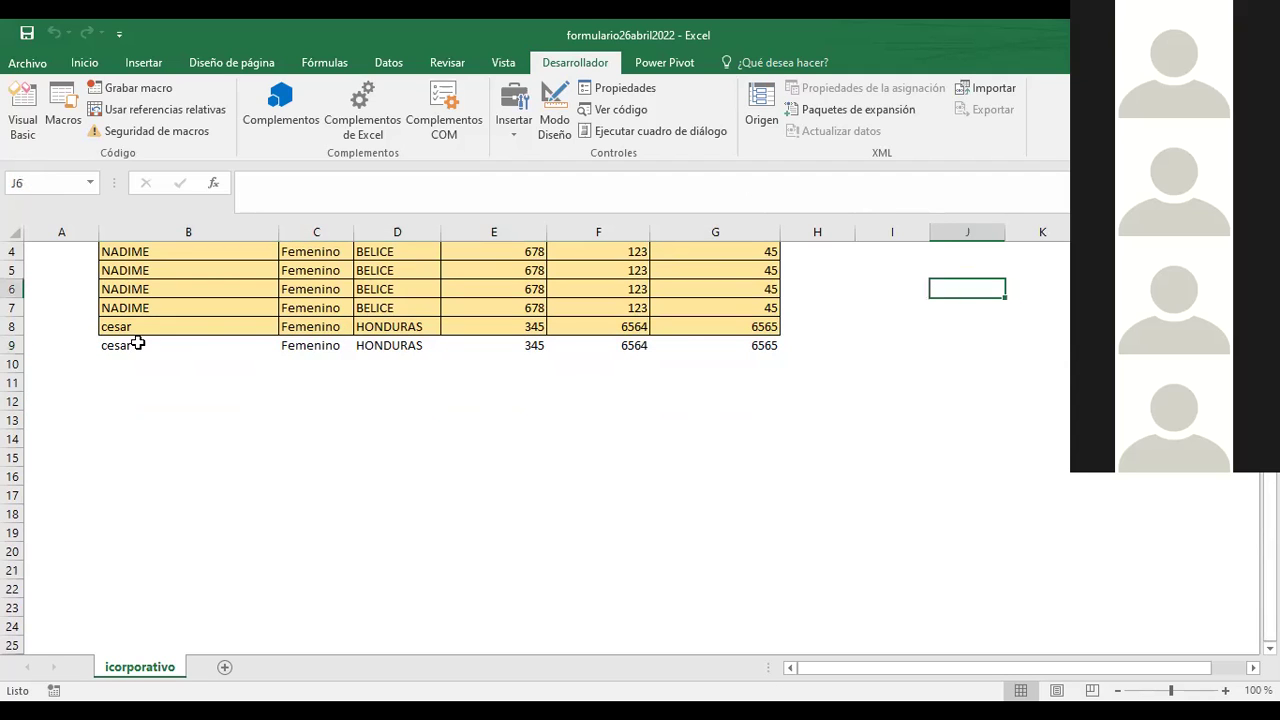
pyautogui.moveTo(115, 350); pyautogui.dragTo(823, 333)
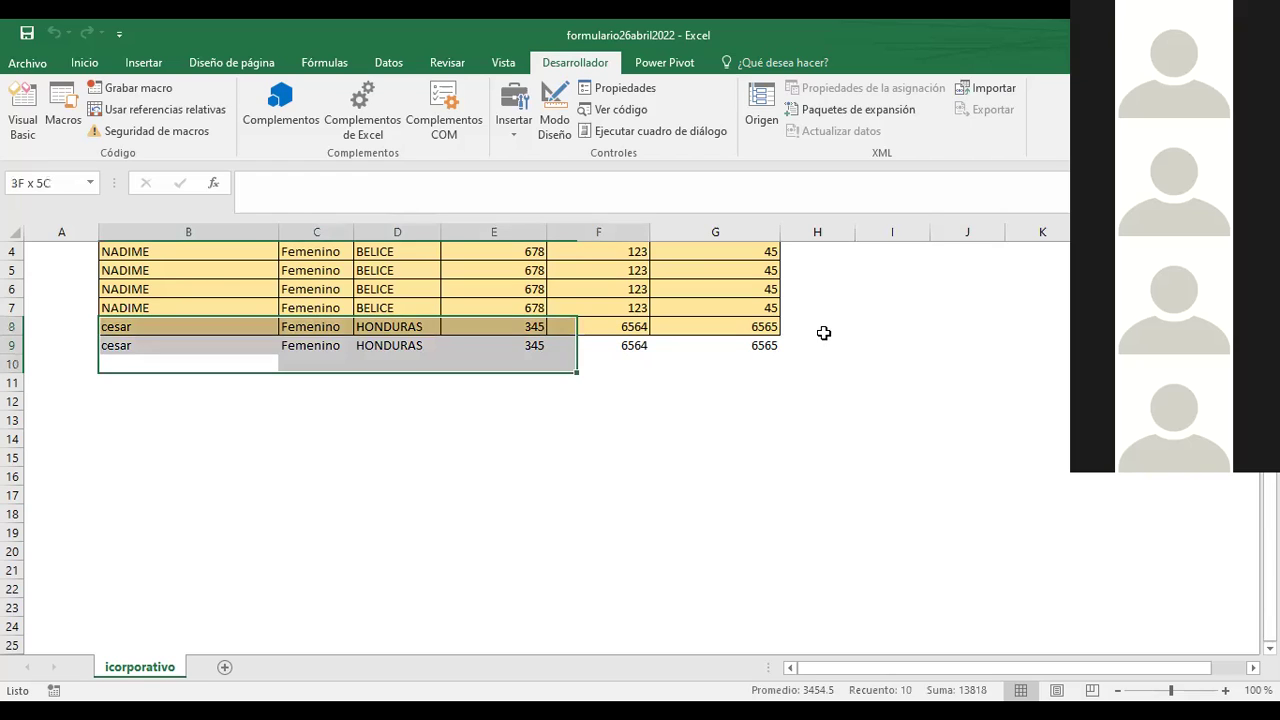
pyautogui.click(892, 345)
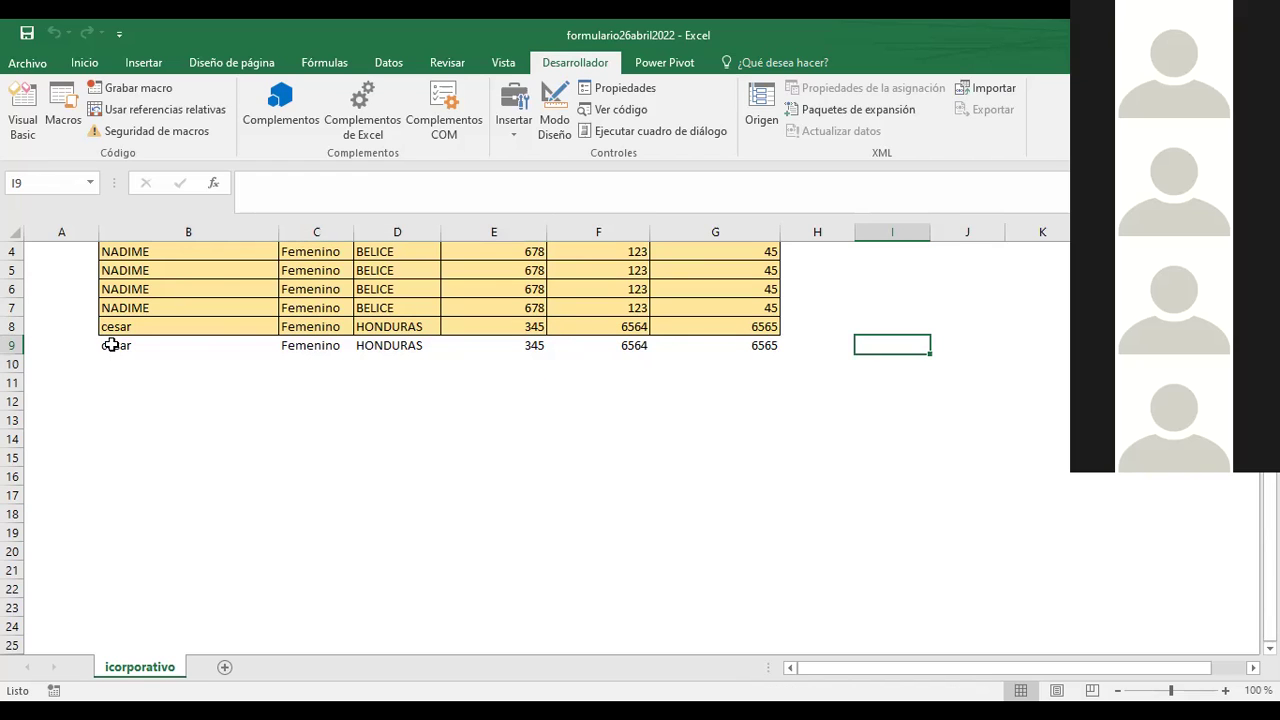
pyautogui.moveTo(111, 345); pyautogui.dragTo(728, 300)
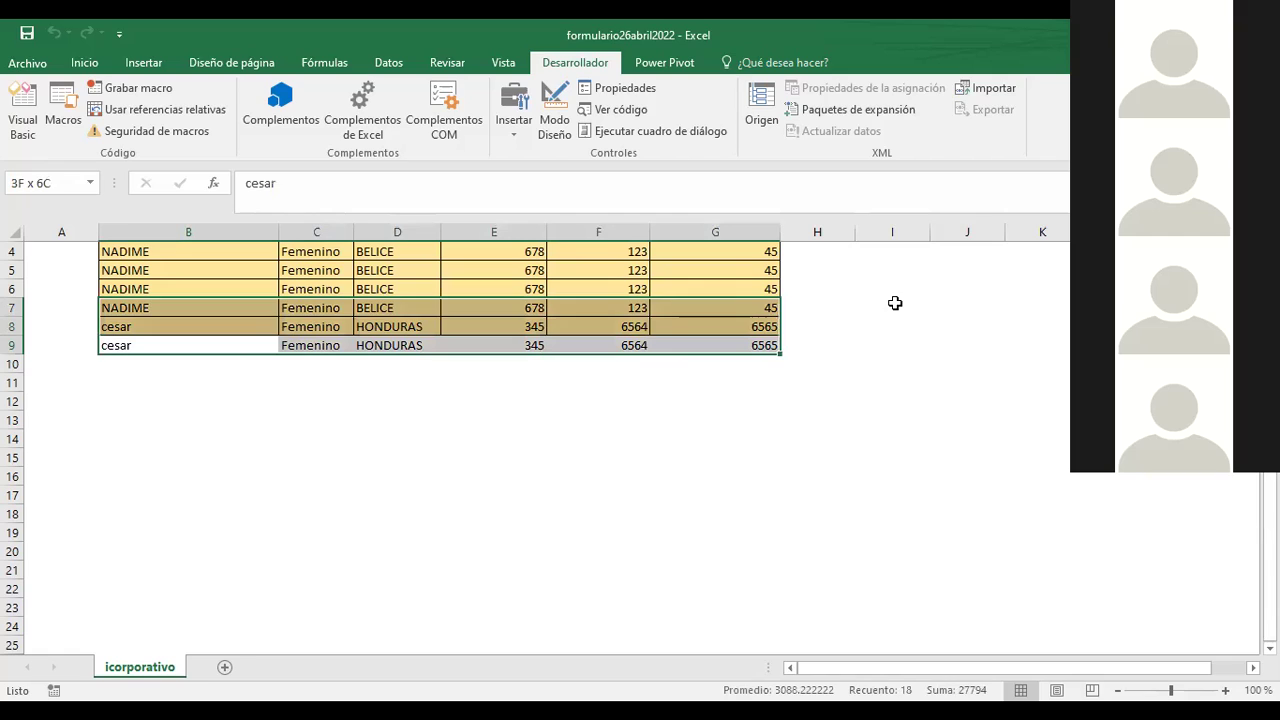
pyautogui.click(883, 303)
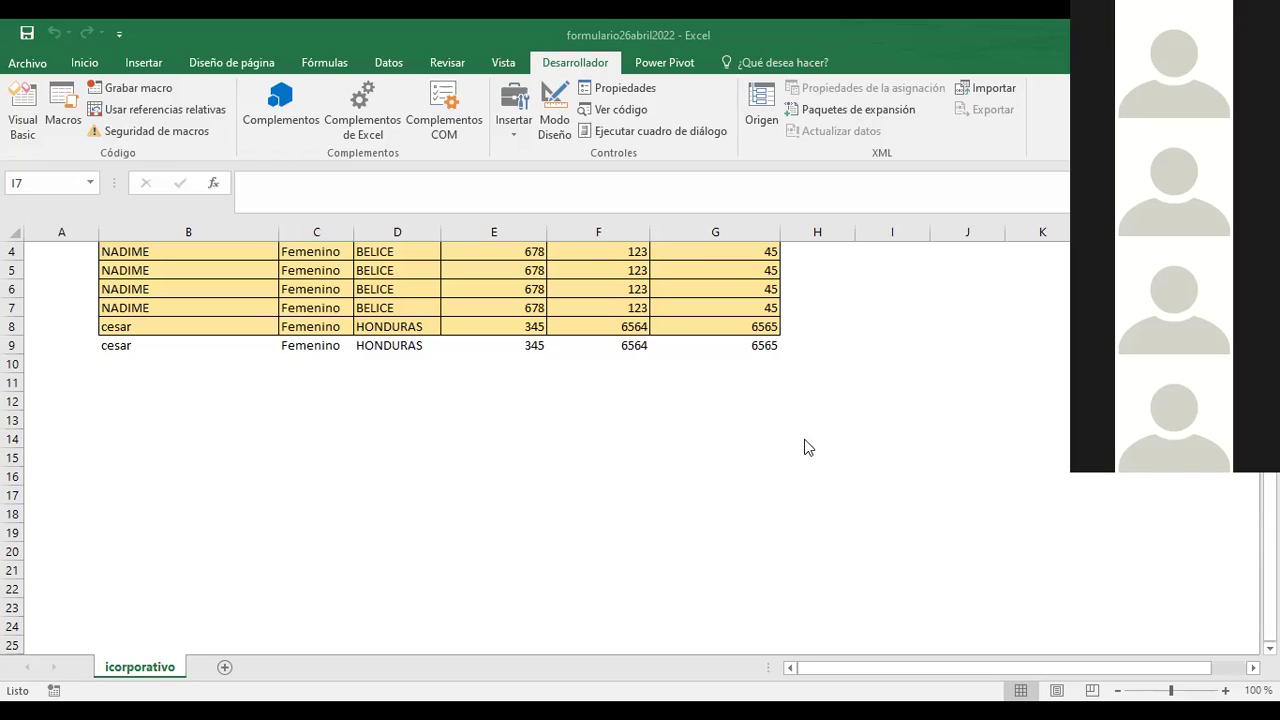
pyautogui.click(804, 401)
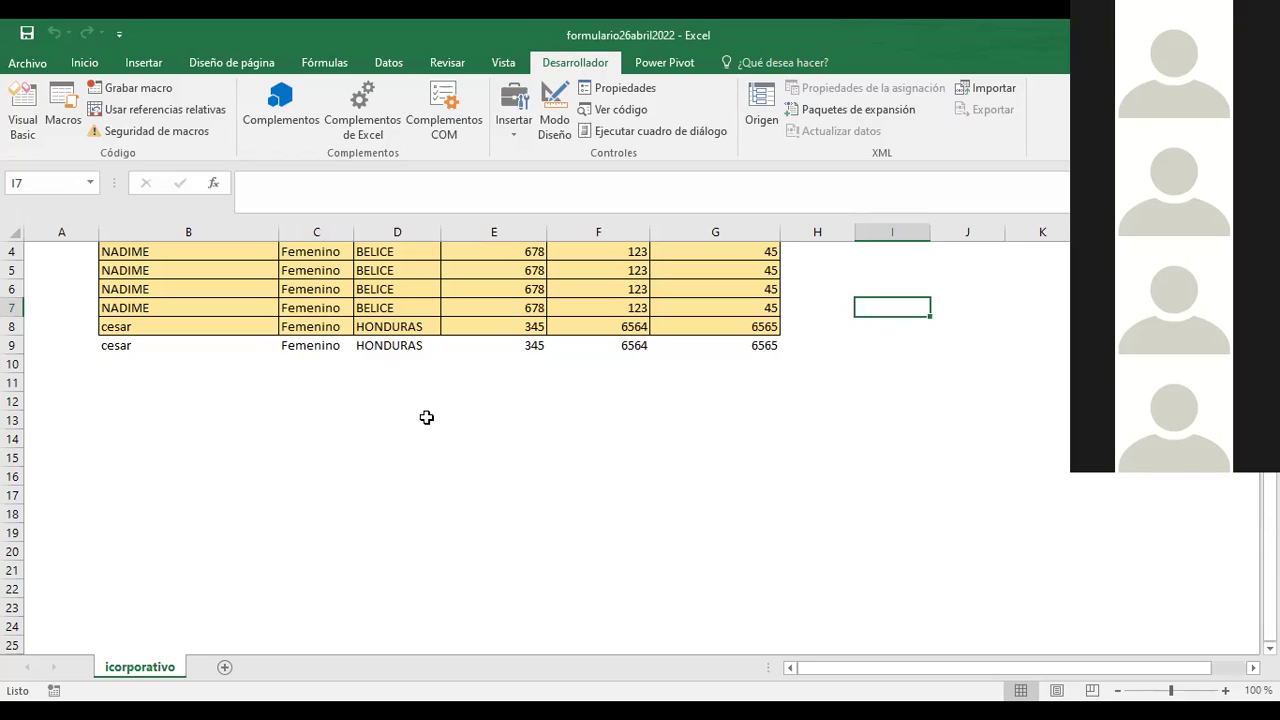
pyautogui.click(539, 417)
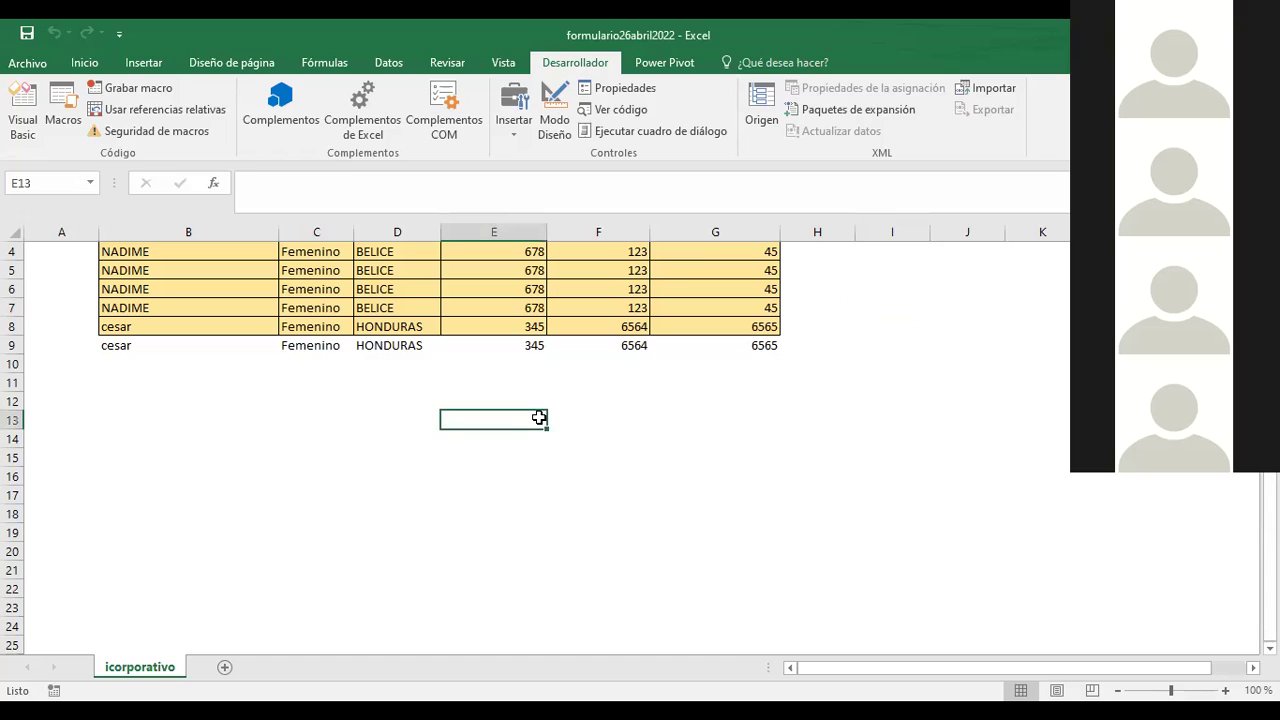